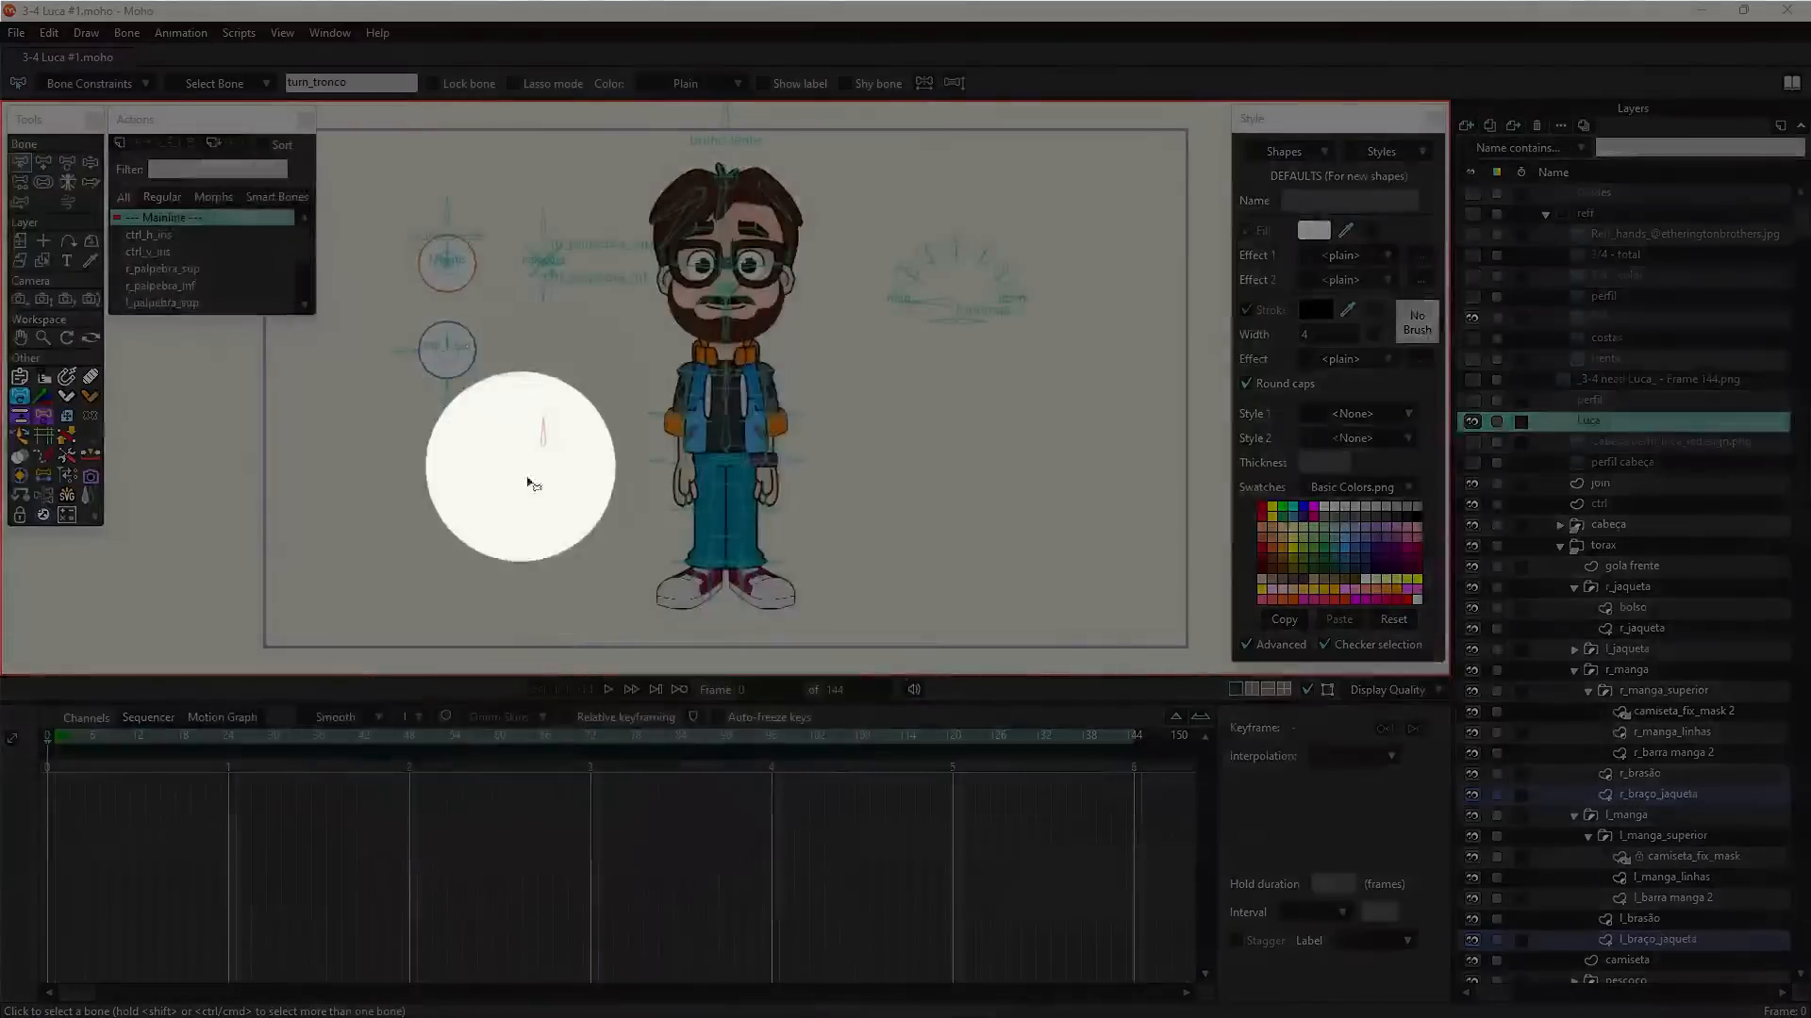
- Open the turn_tronco action for editing, preview its existing motion, and return to frame 1
scroll(277, 247, down, 3)
scroll(279, 247, down, 3)
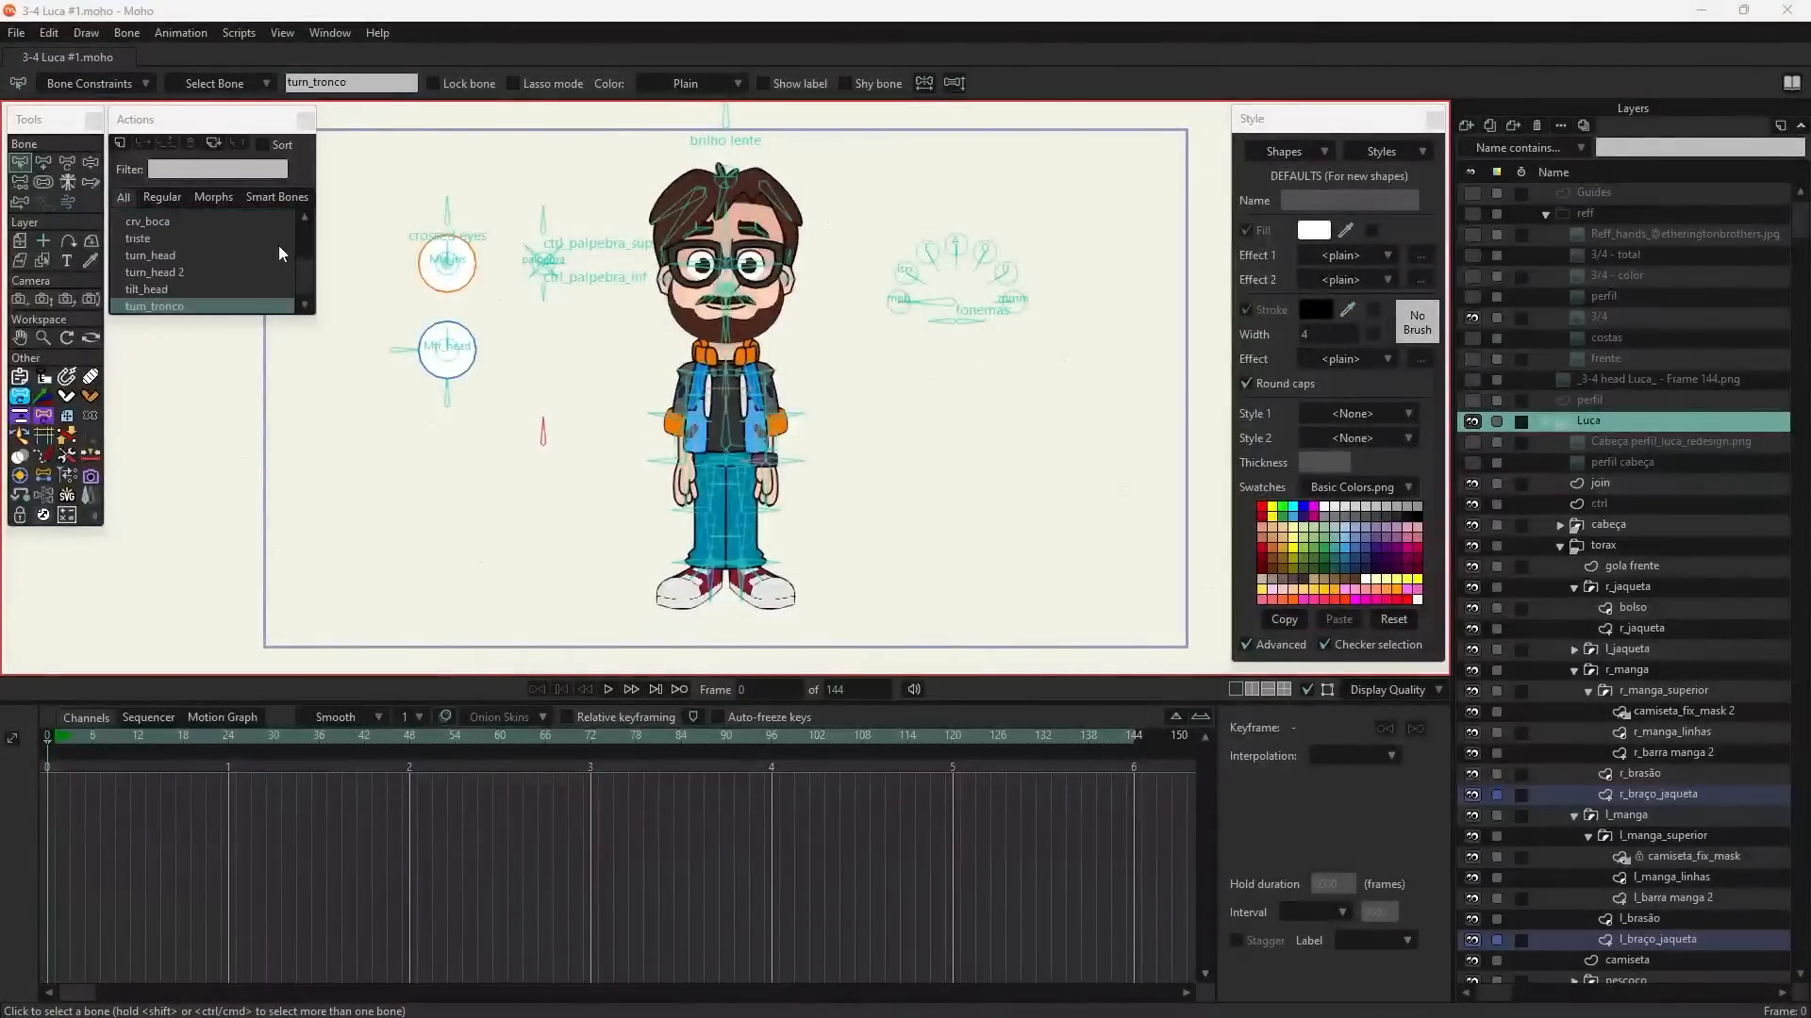
double_click(225, 307)
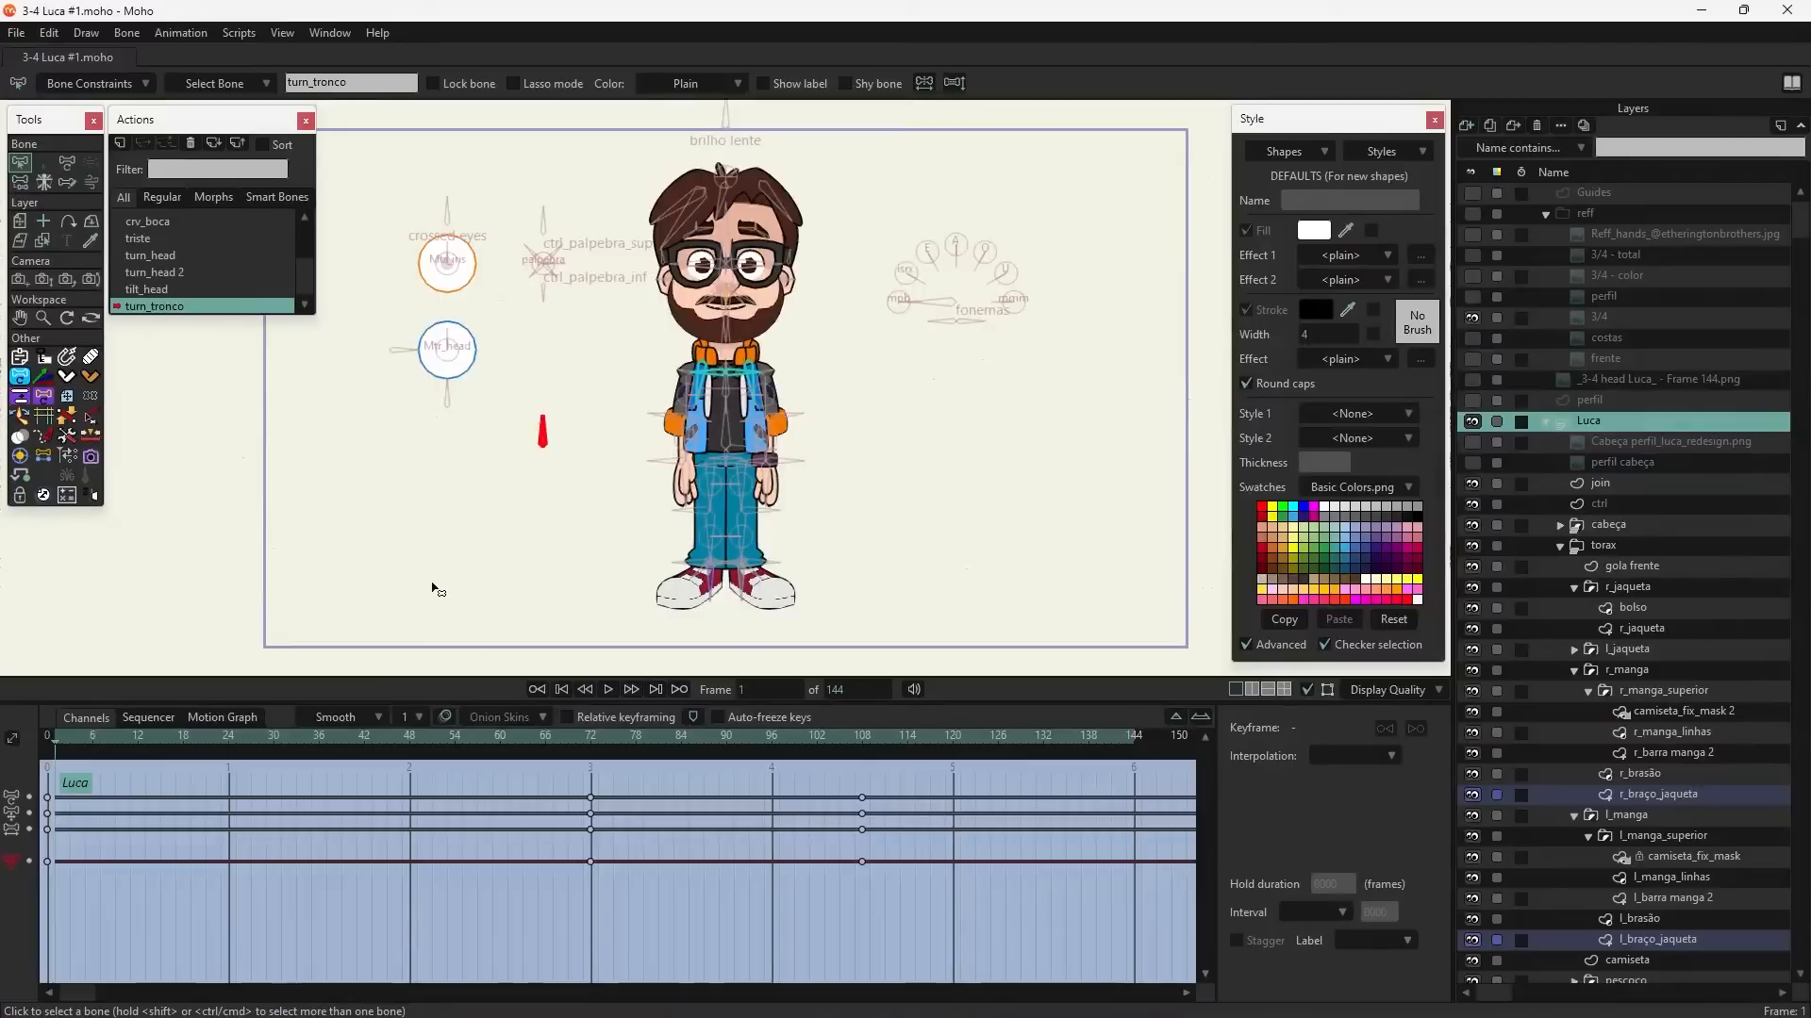
drag(851, 741, 421, 762)
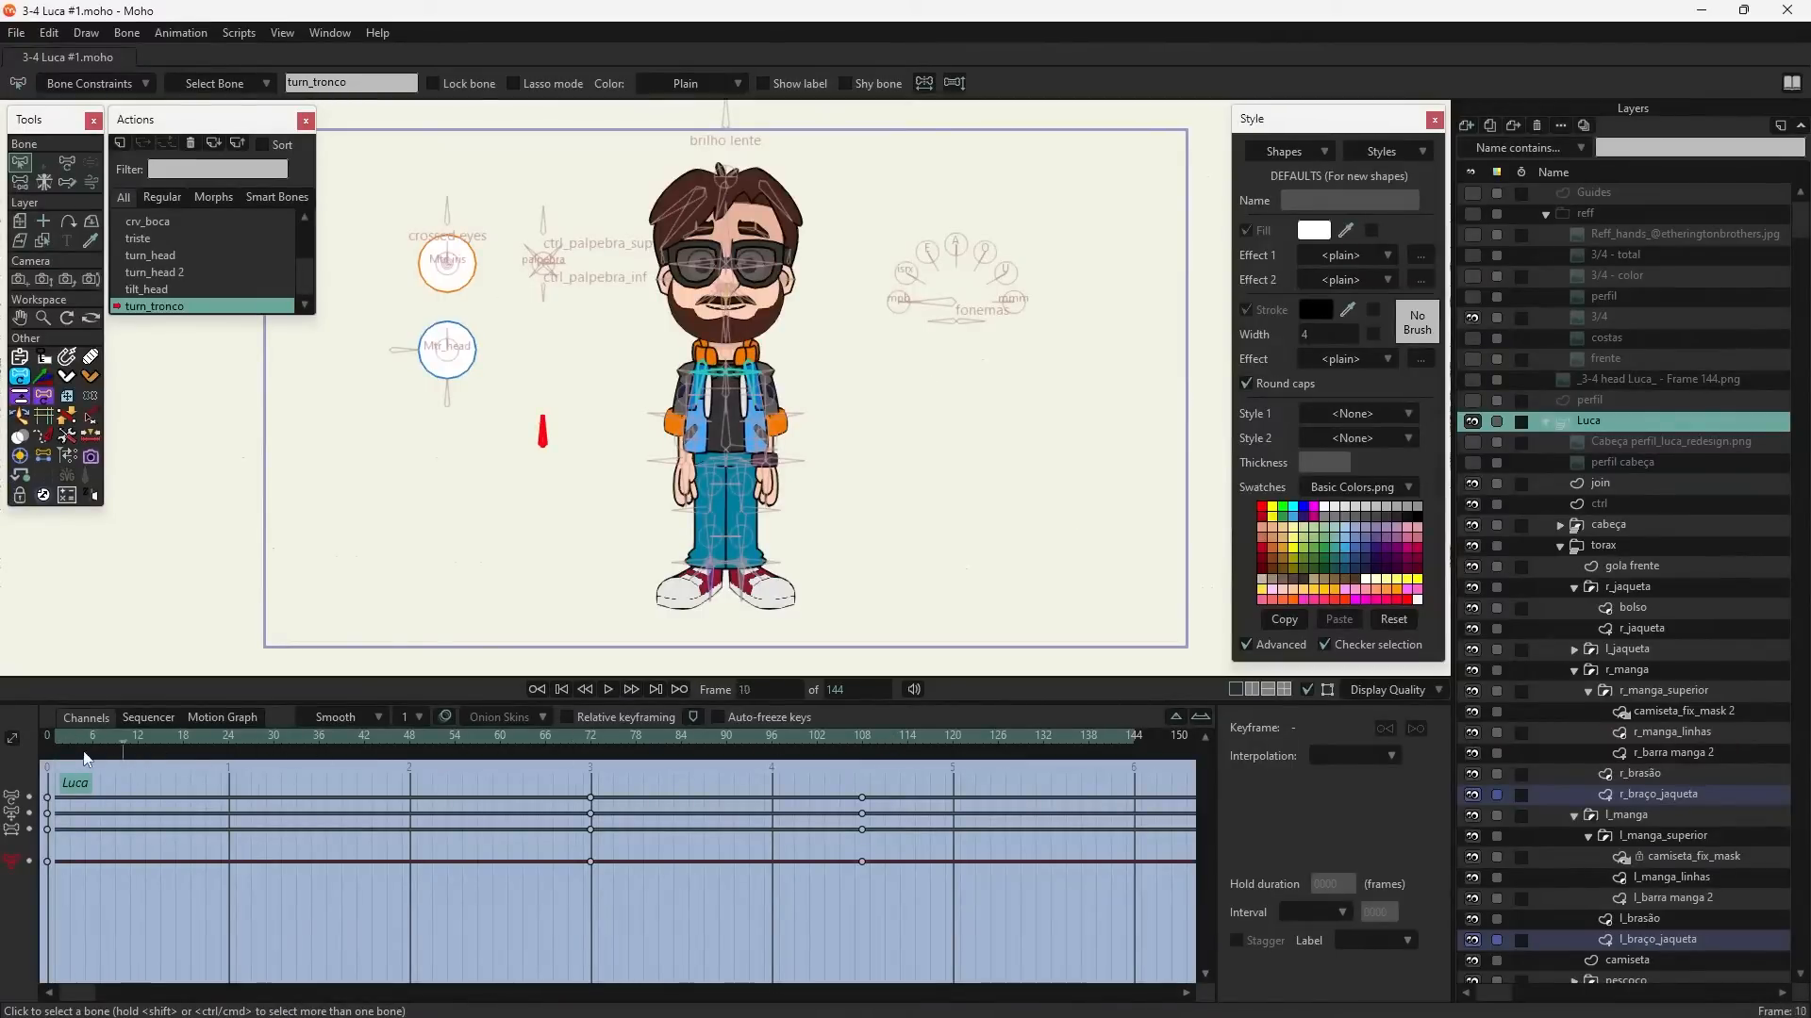
drag(70, 754, 54, 760)
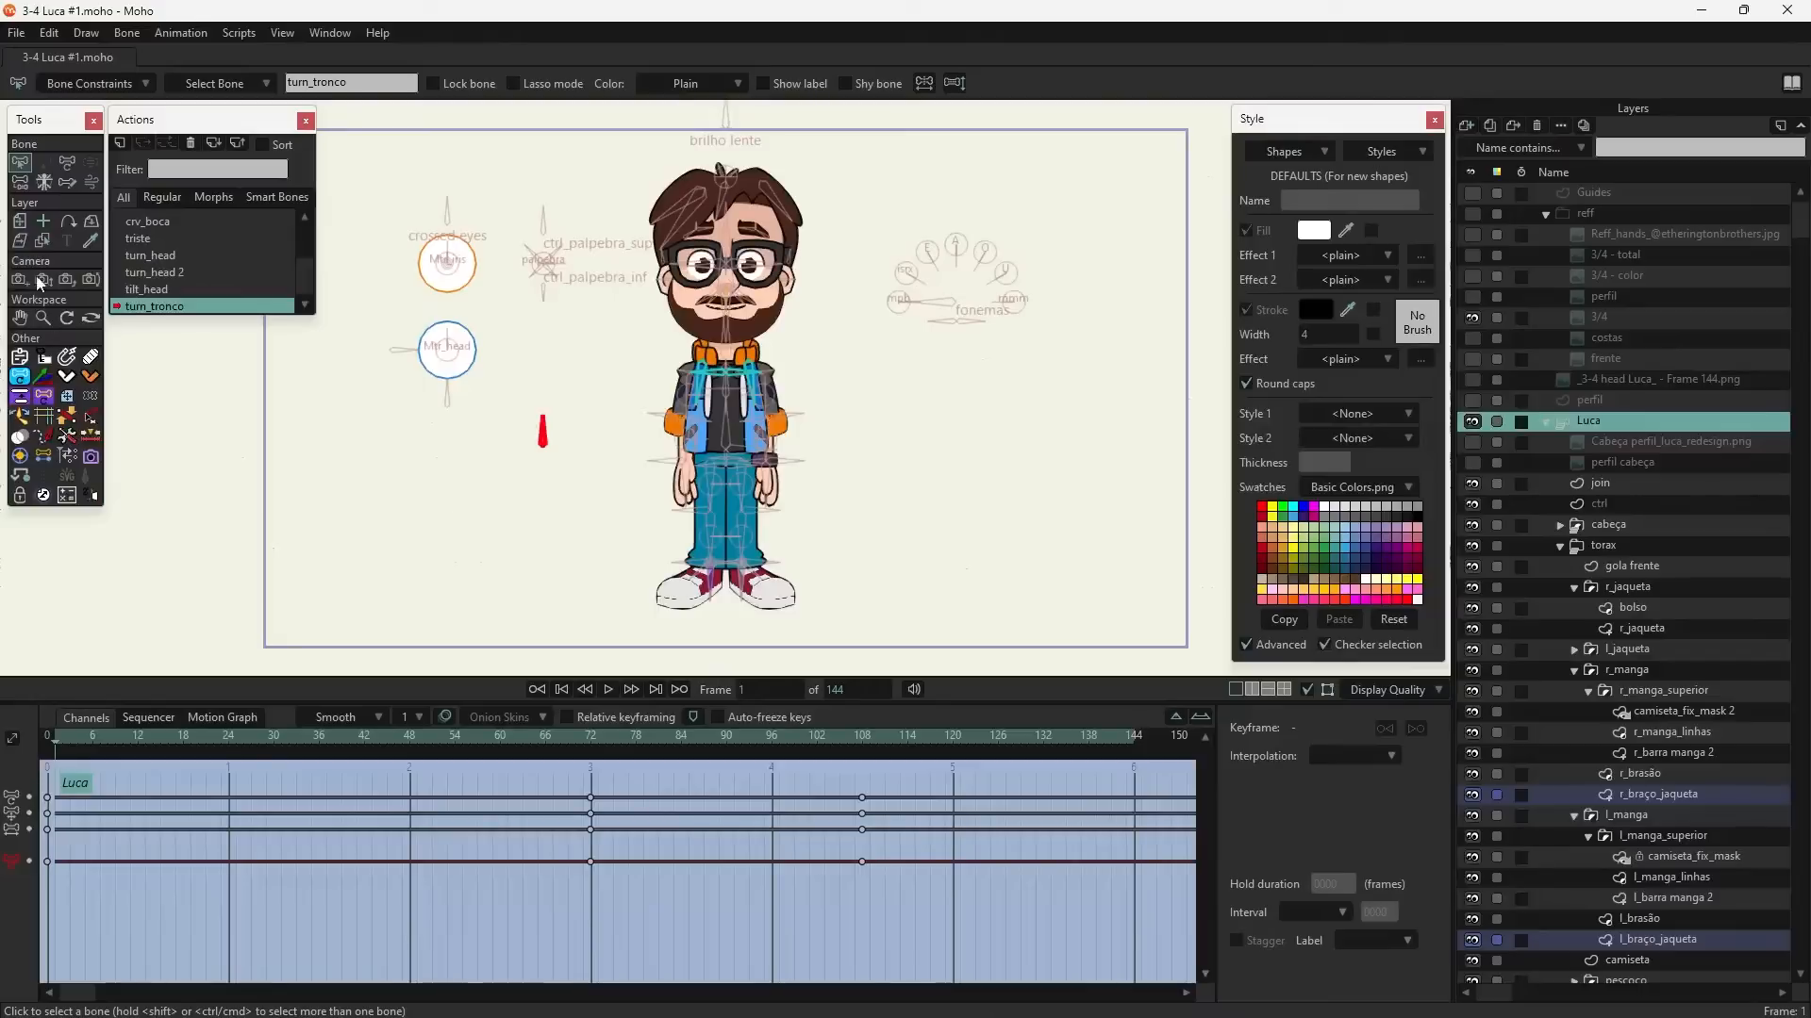
- Key the turn_tronco control bone pointing horizontally left at frame 1 and at an angle of 135 degrees at frame 36
click(67, 163)
scroll(598, 456, up, 3)
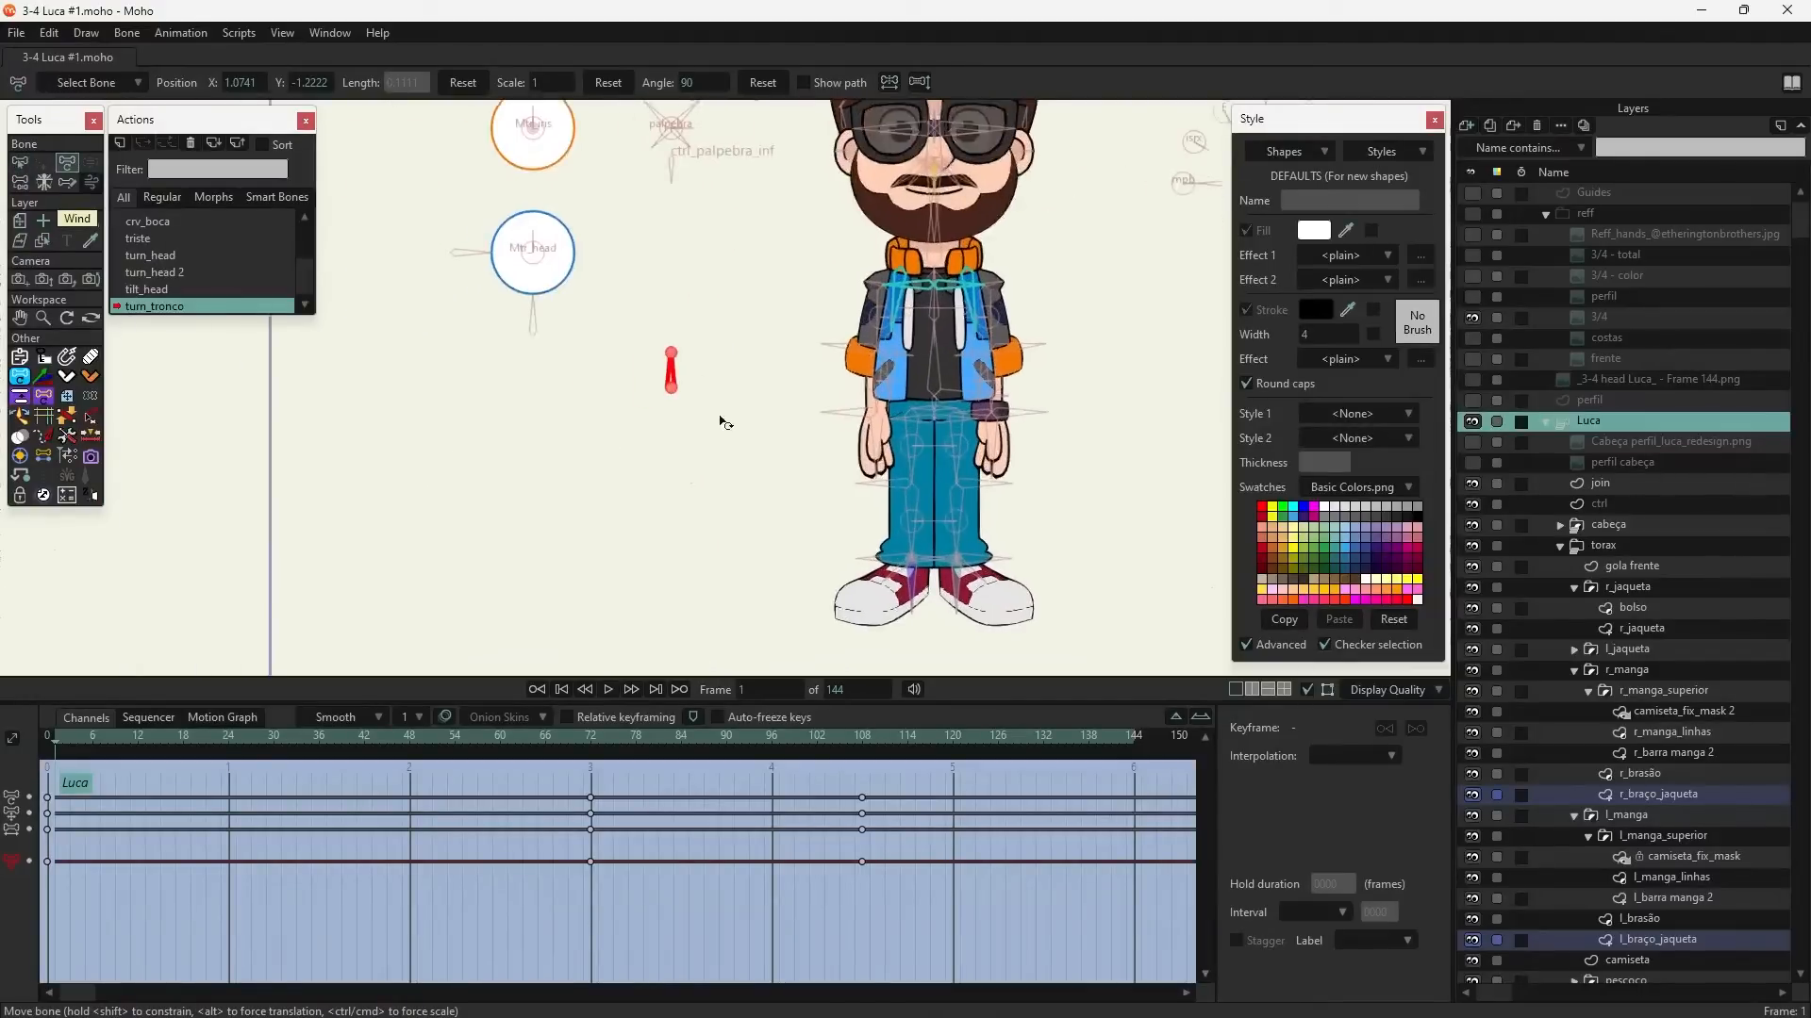
mouse_move(649, 371)
mouse_down()
mouse_move(630, 415)
mouse_move(630, 382)
mouse_up()
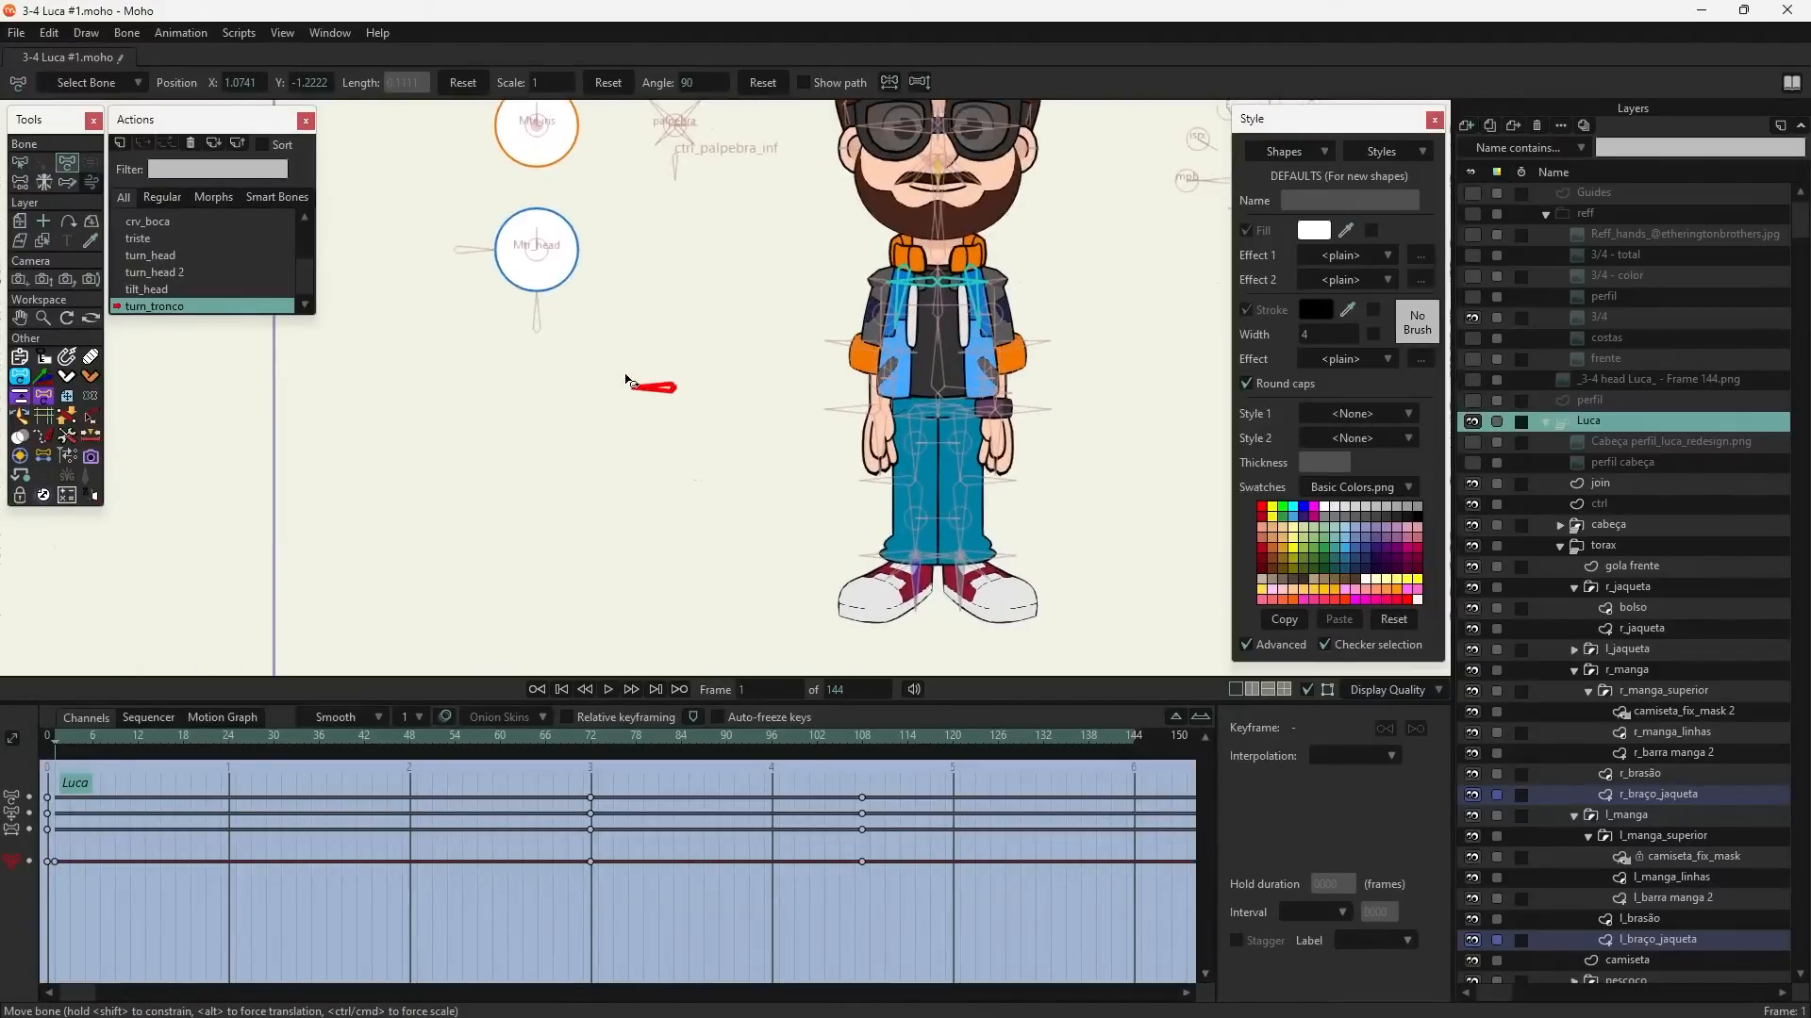
drag(45, 732, 320, 748)
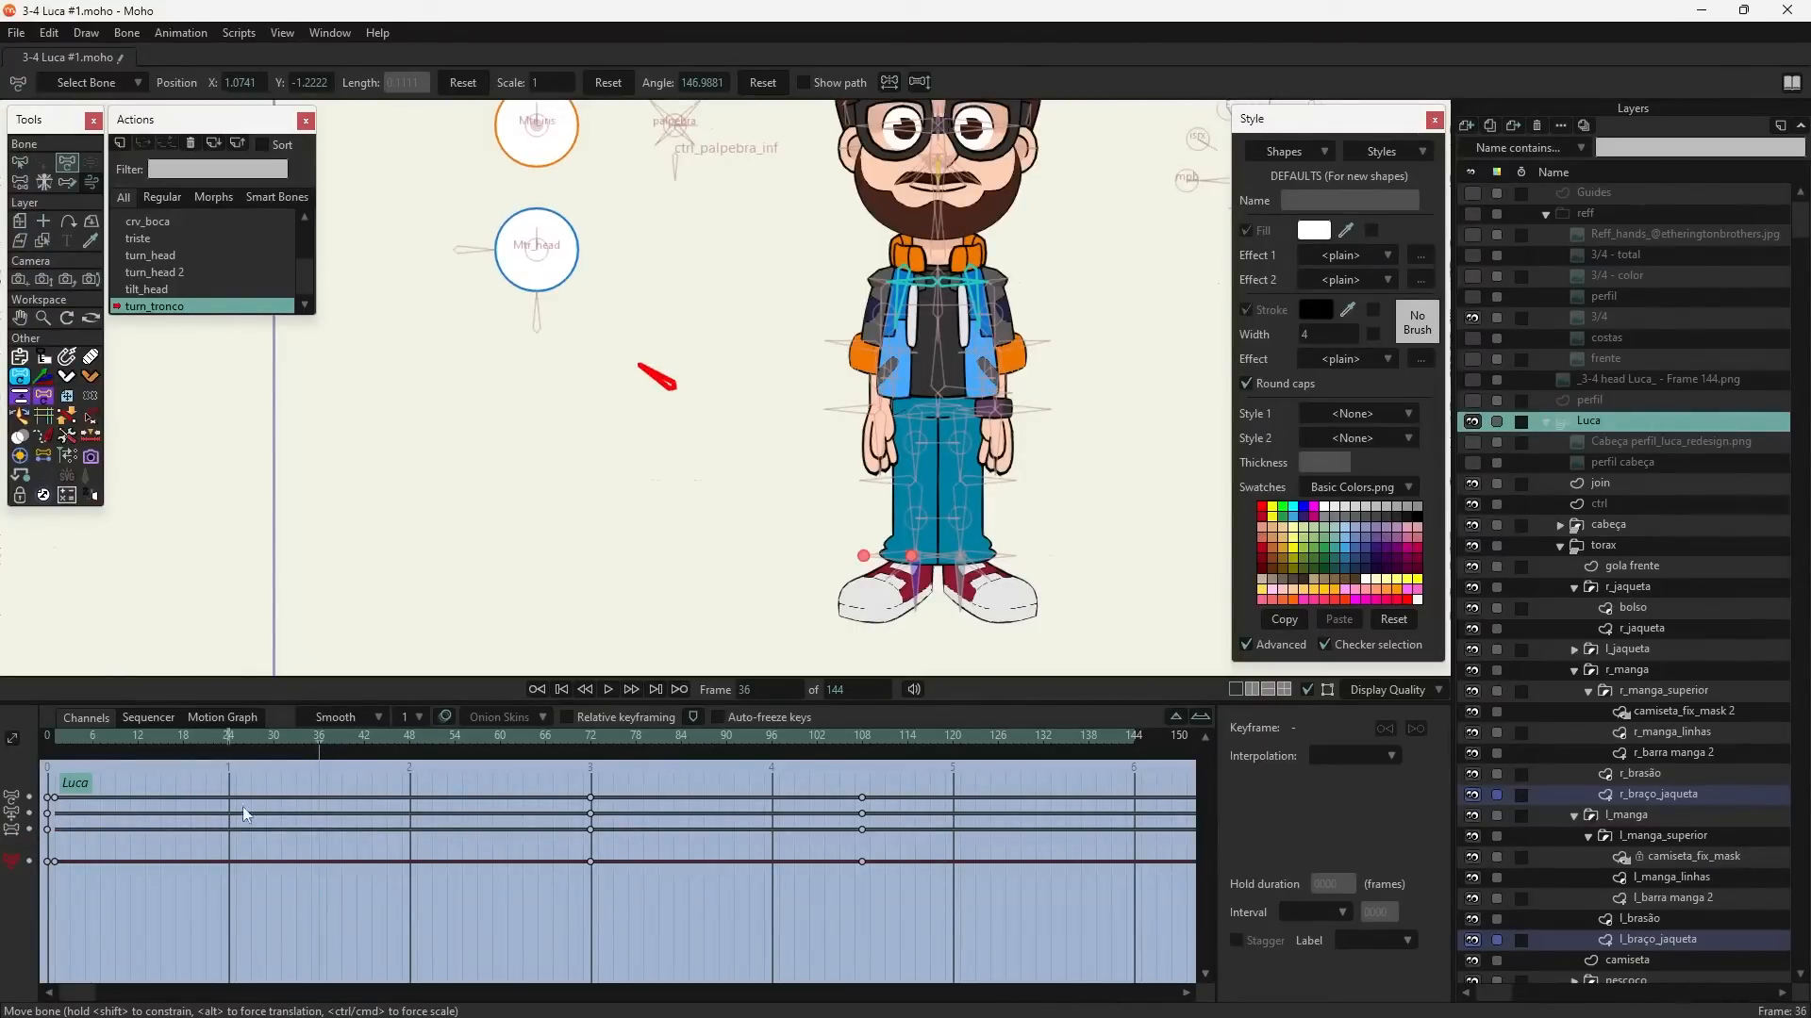
drag(658, 382, 651, 379)
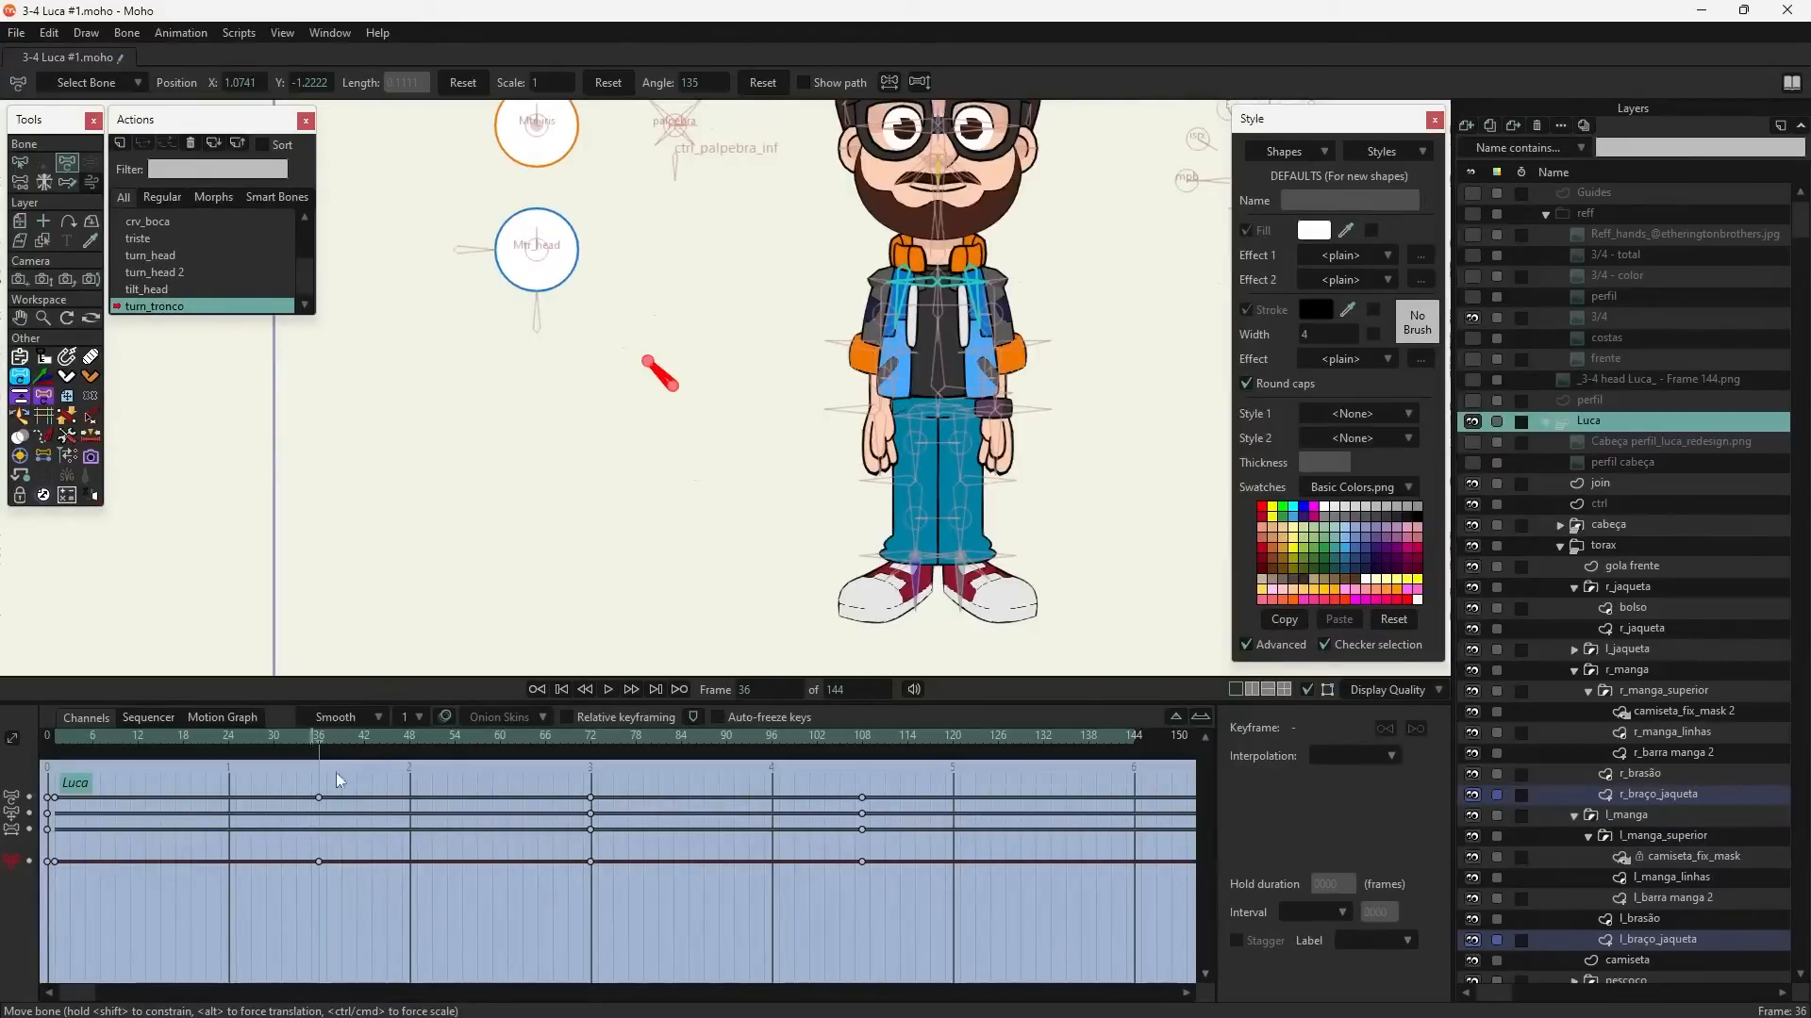
- At frame 144, rotate the turn_tronco control bone to point horizontally right
drag(332, 752, 863, 771)
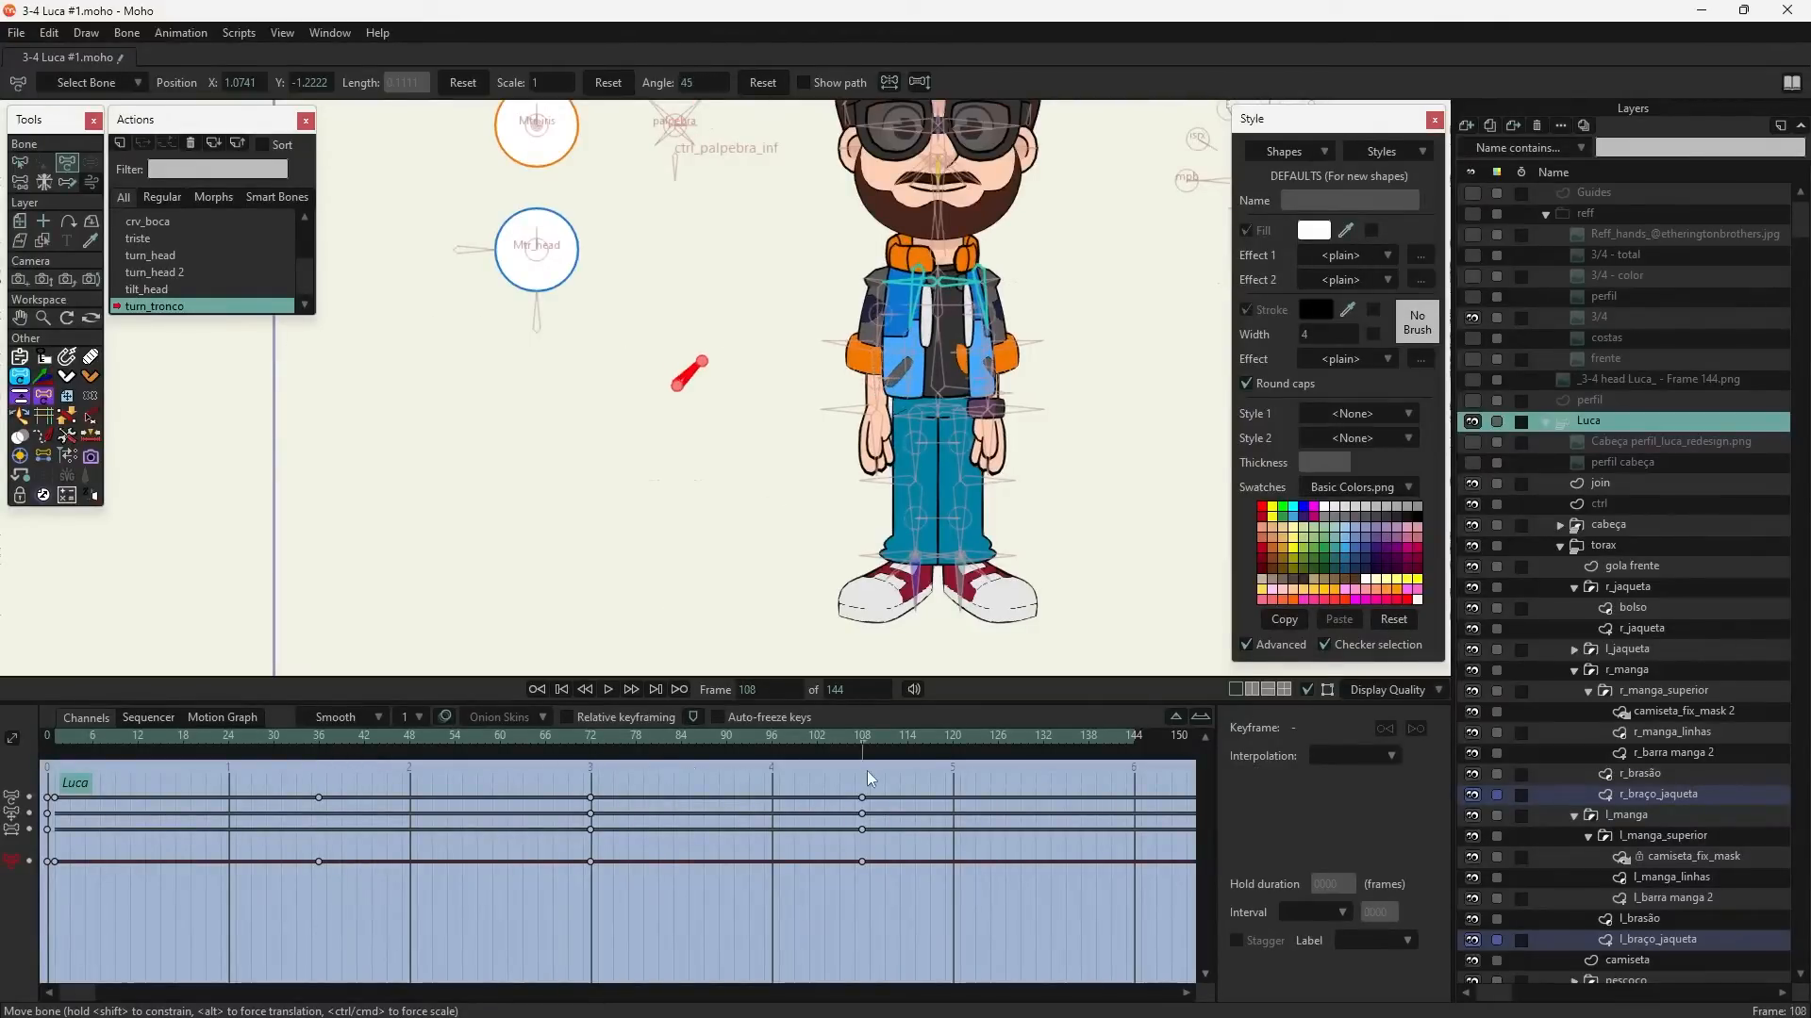
click(1135, 779)
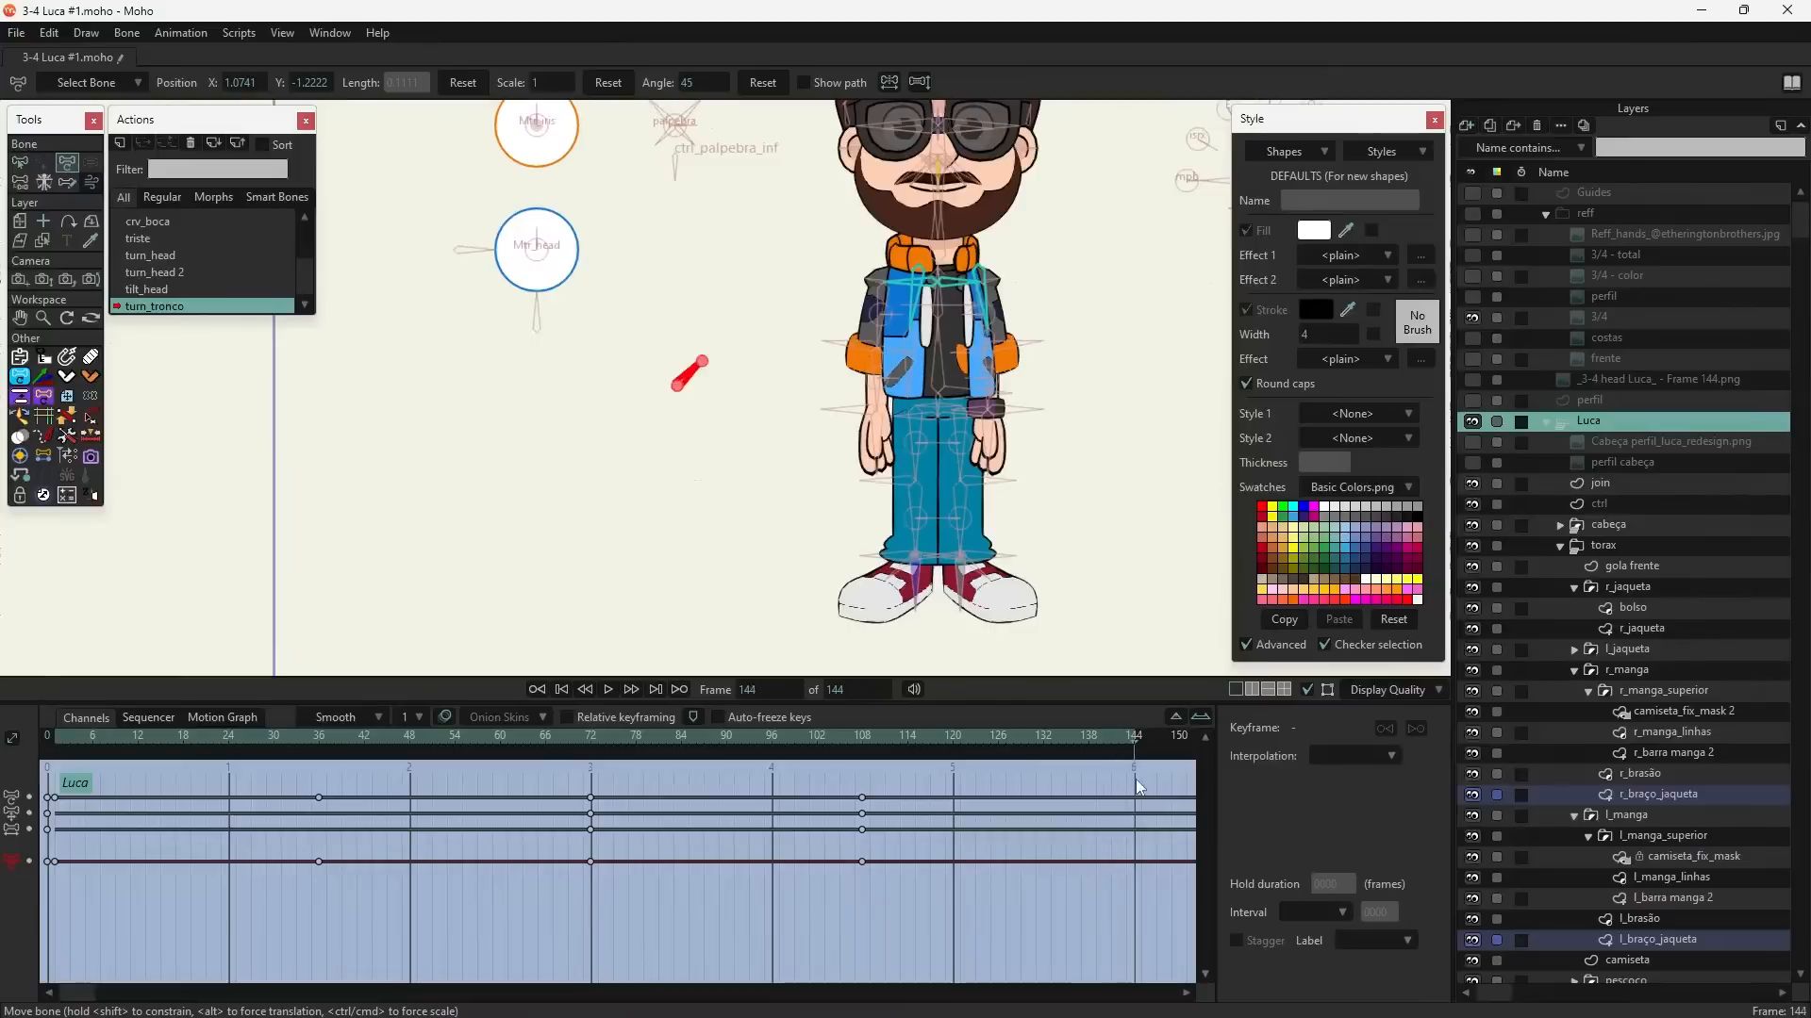
click(690, 375)
drag(690, 375, 709, 386)
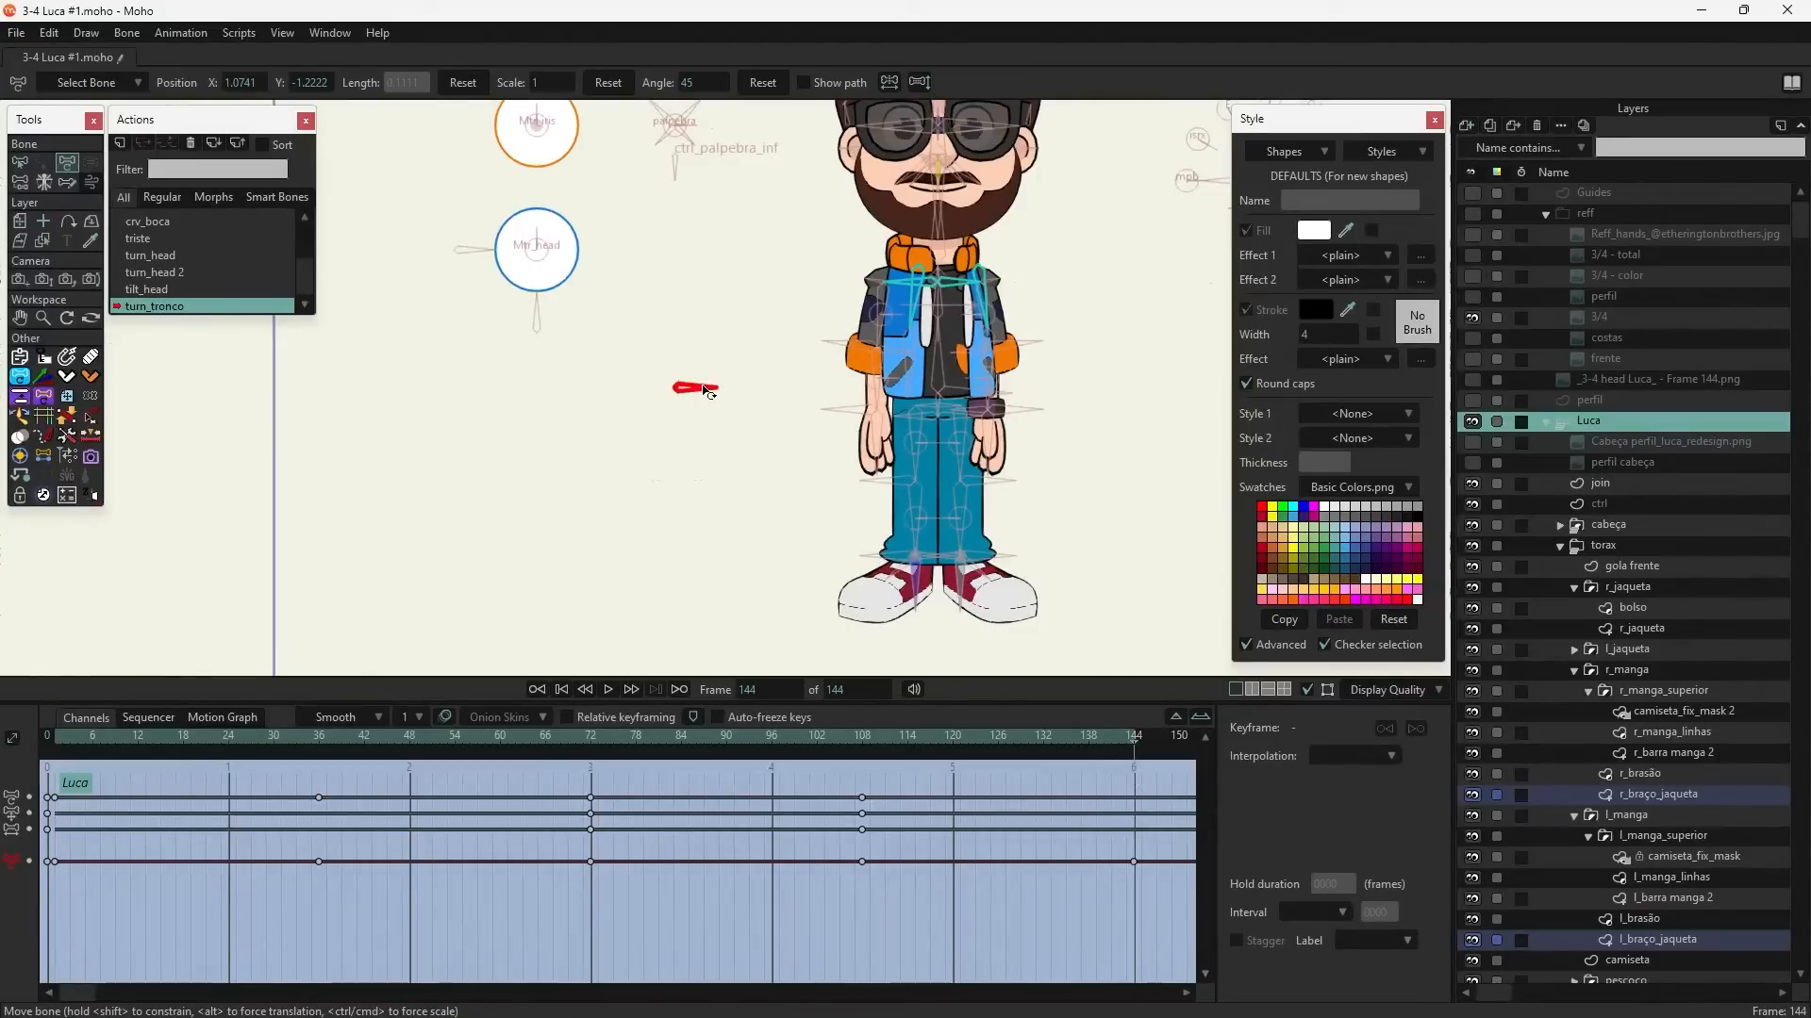
- Examine the turn_tronco bone's angle at an in-between frame and its parent in the bone hierarchy
drag(1134, 739, 704, 758)
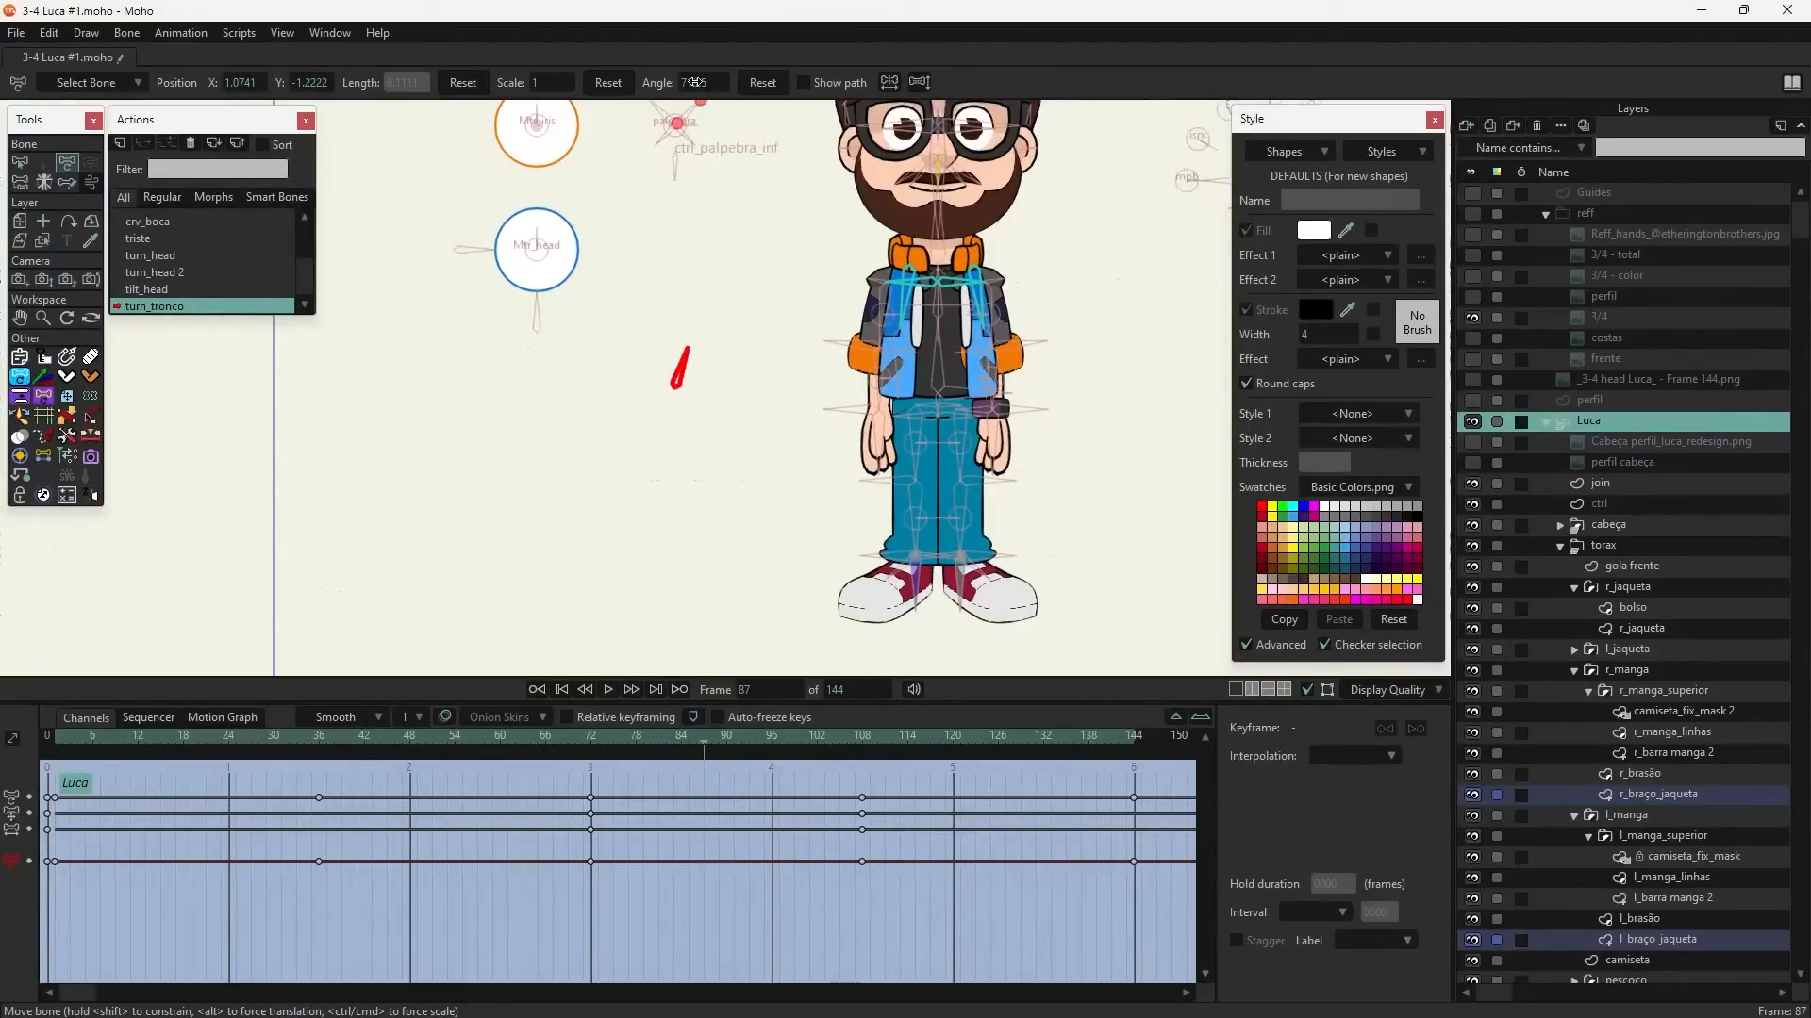
key(ctrl)
key(ctrl)
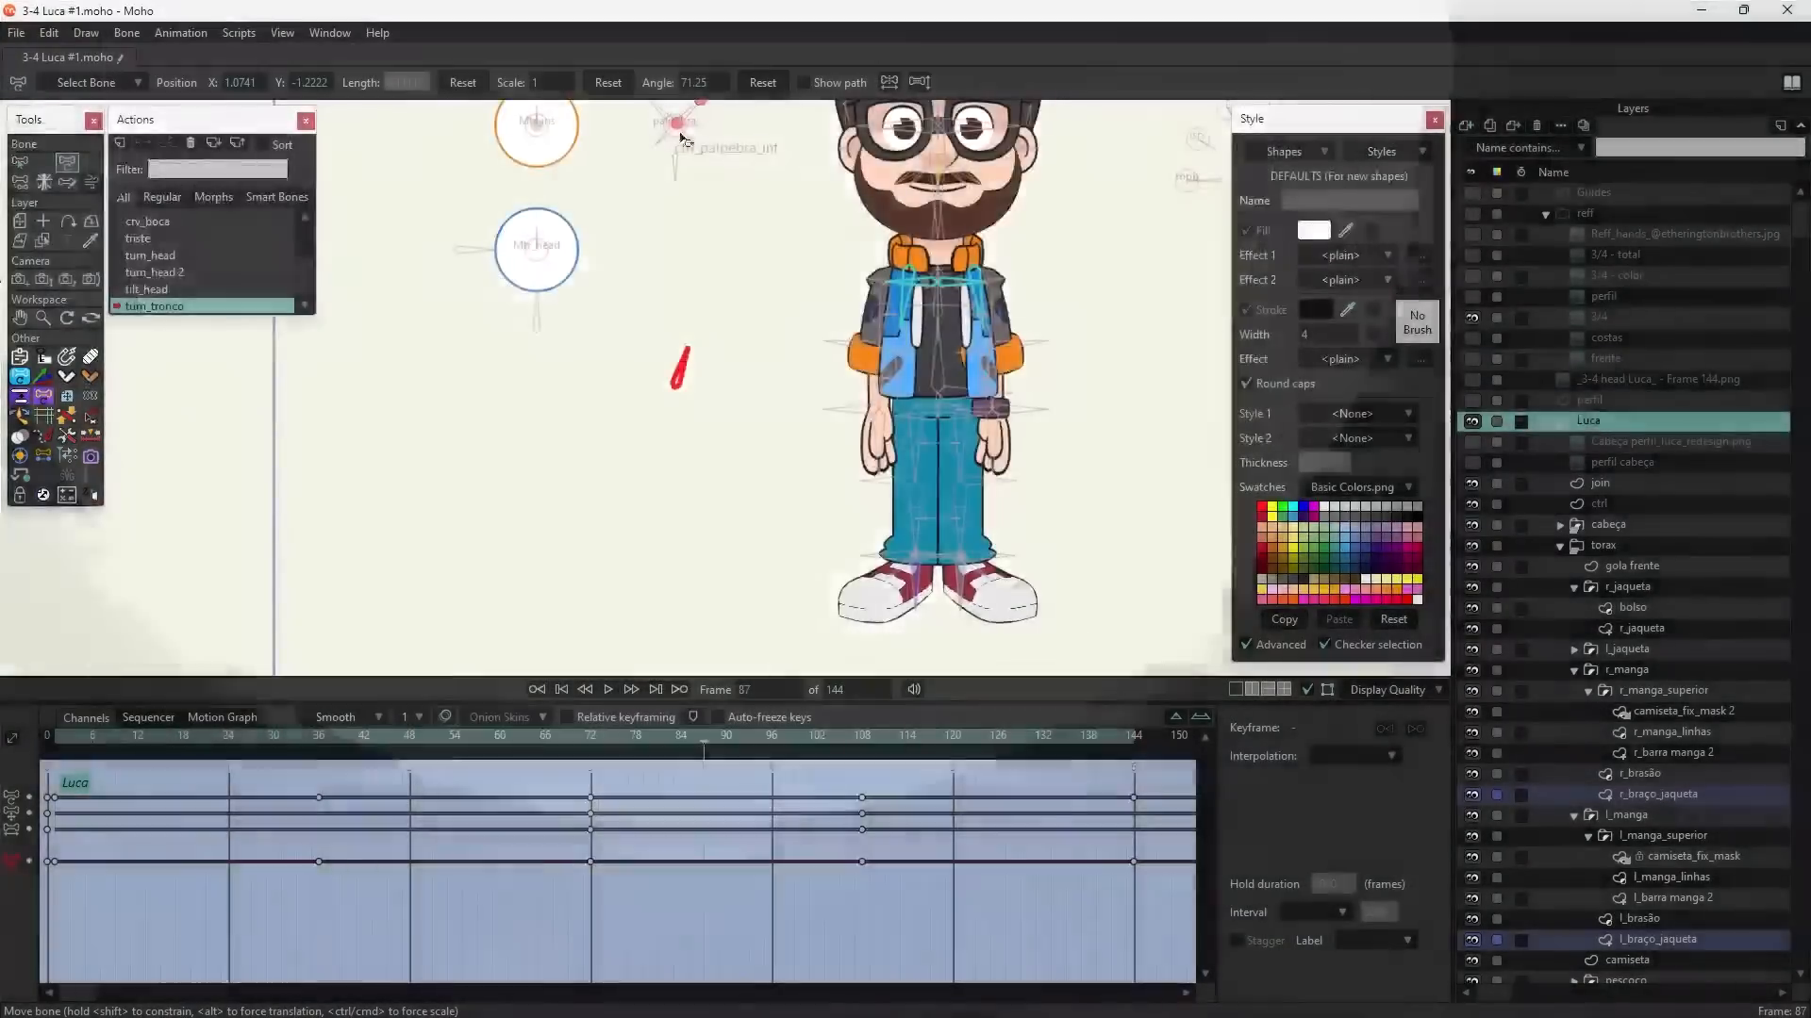
drag(615, 466, 730, 654)
click(19, 181)
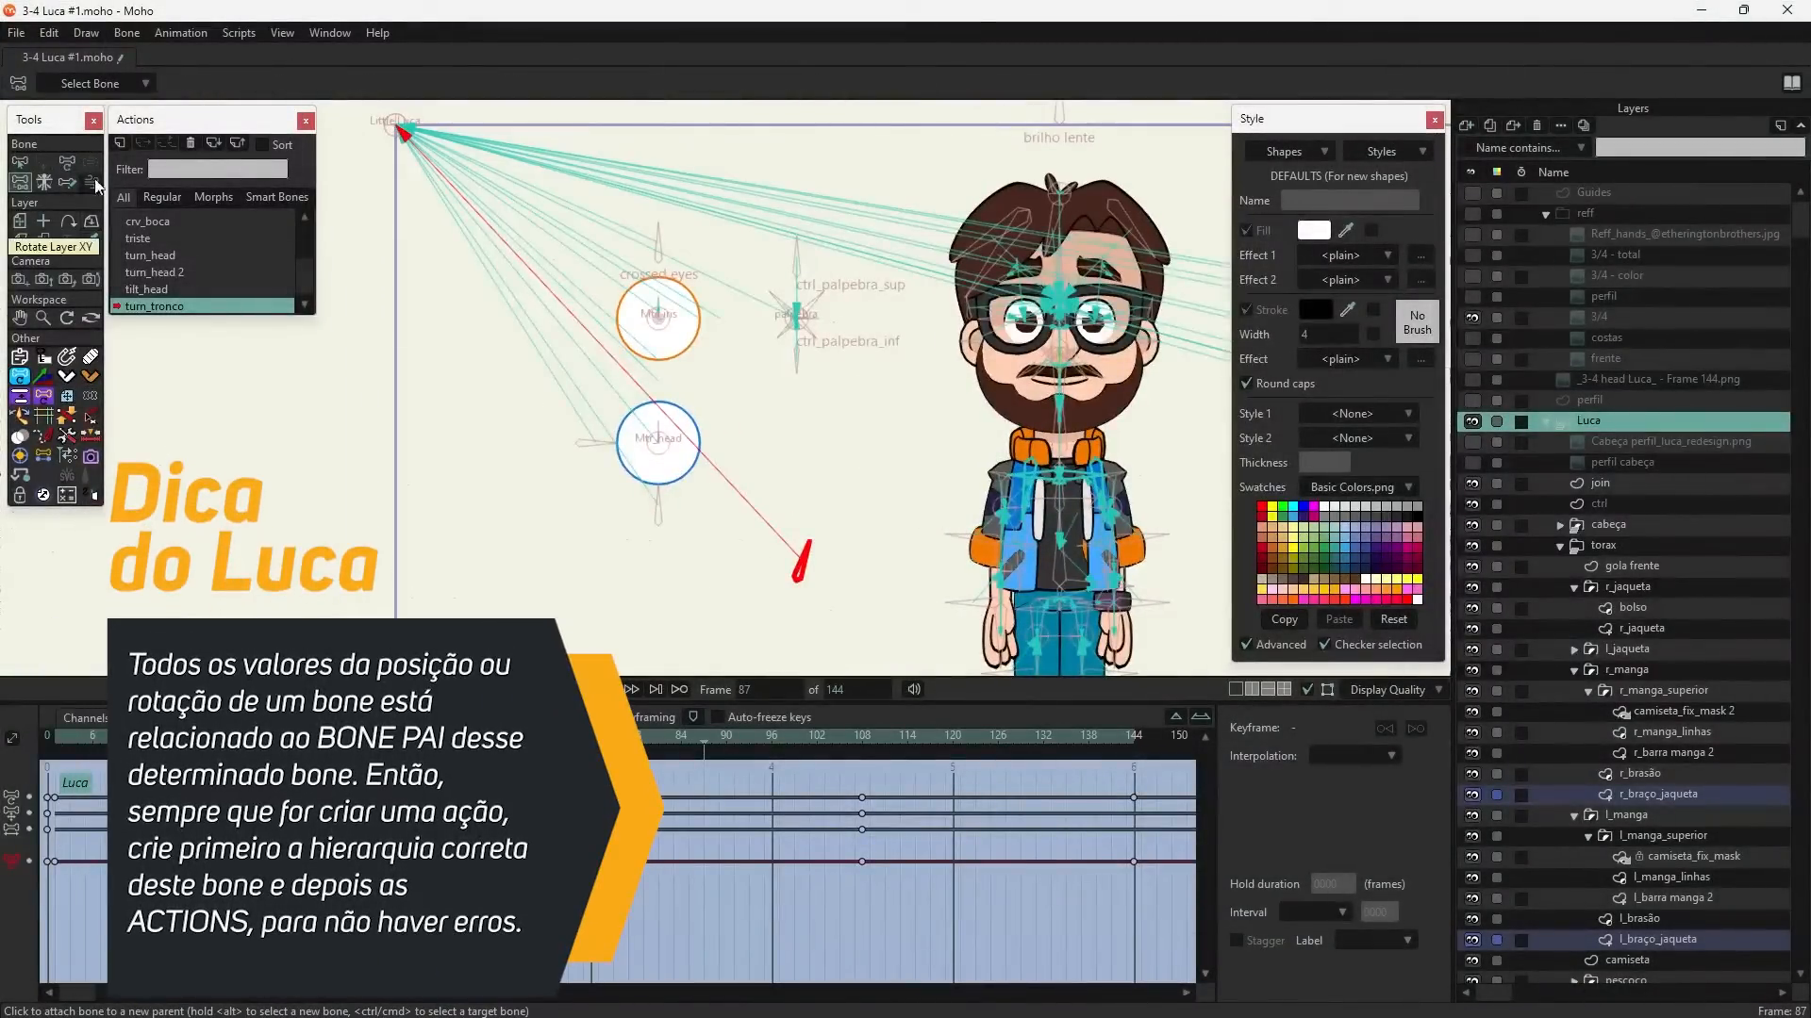
click(25, 163)
drag(833, 555, 799, 409)
drag(828, 474, 846, 515)
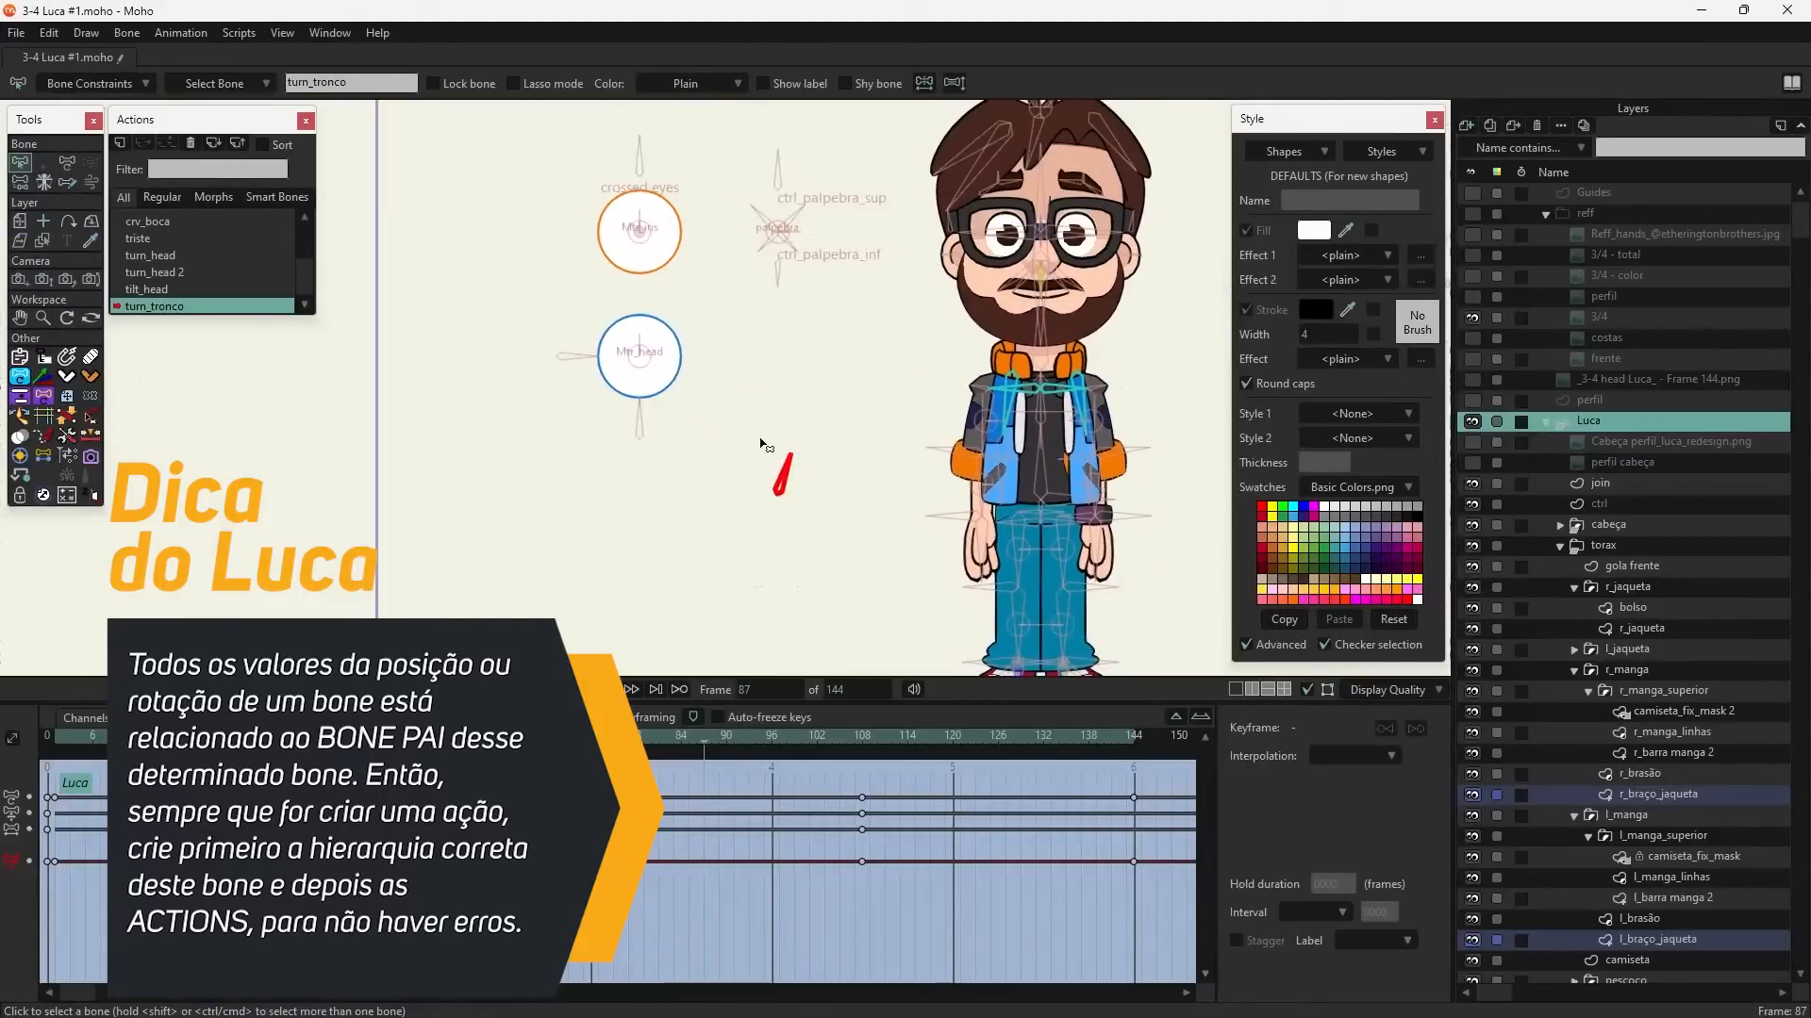
drag(772, 425, 865, 560)
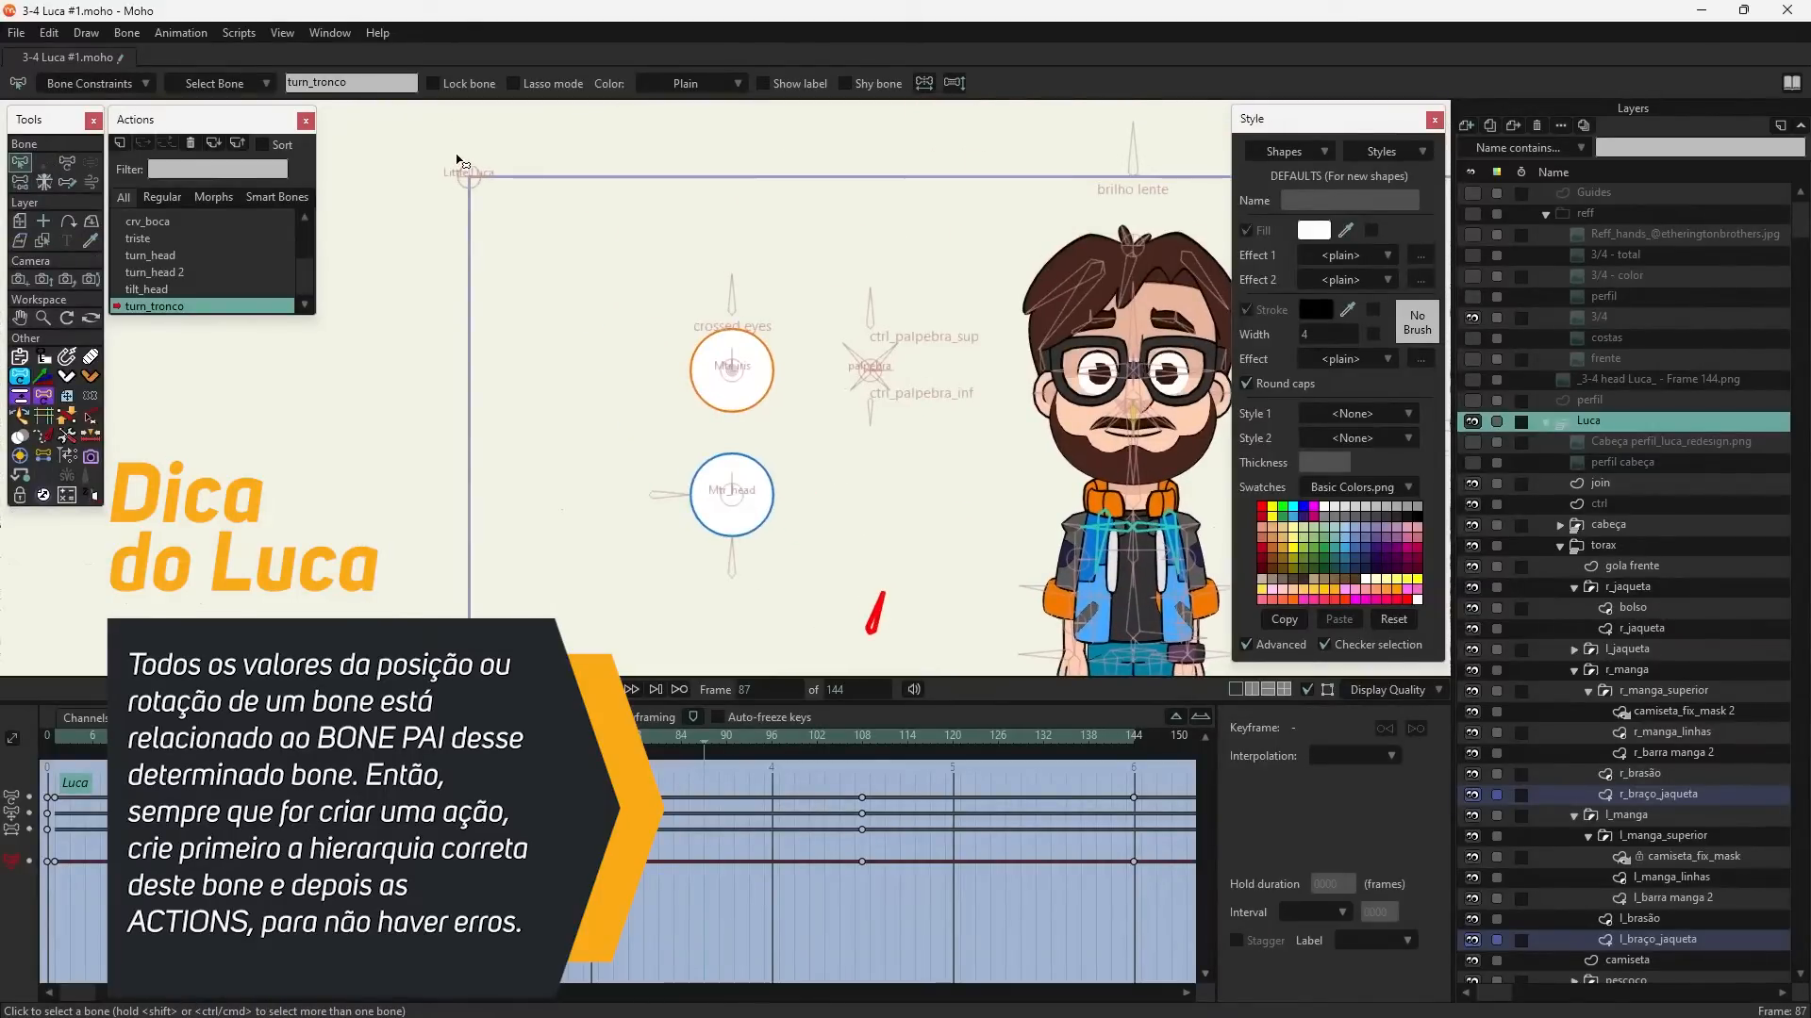
drag(535, 408, 481, 251)
drag(819, 536, 793, 528)
- Compare the torso at frames 36 and 108, and take the l_jaqueta01 bone's X position from frame 108
drag(706, 743, 303, 774)
drag(926, 411, 828, 439)
scroll(898, 419, up, 3)
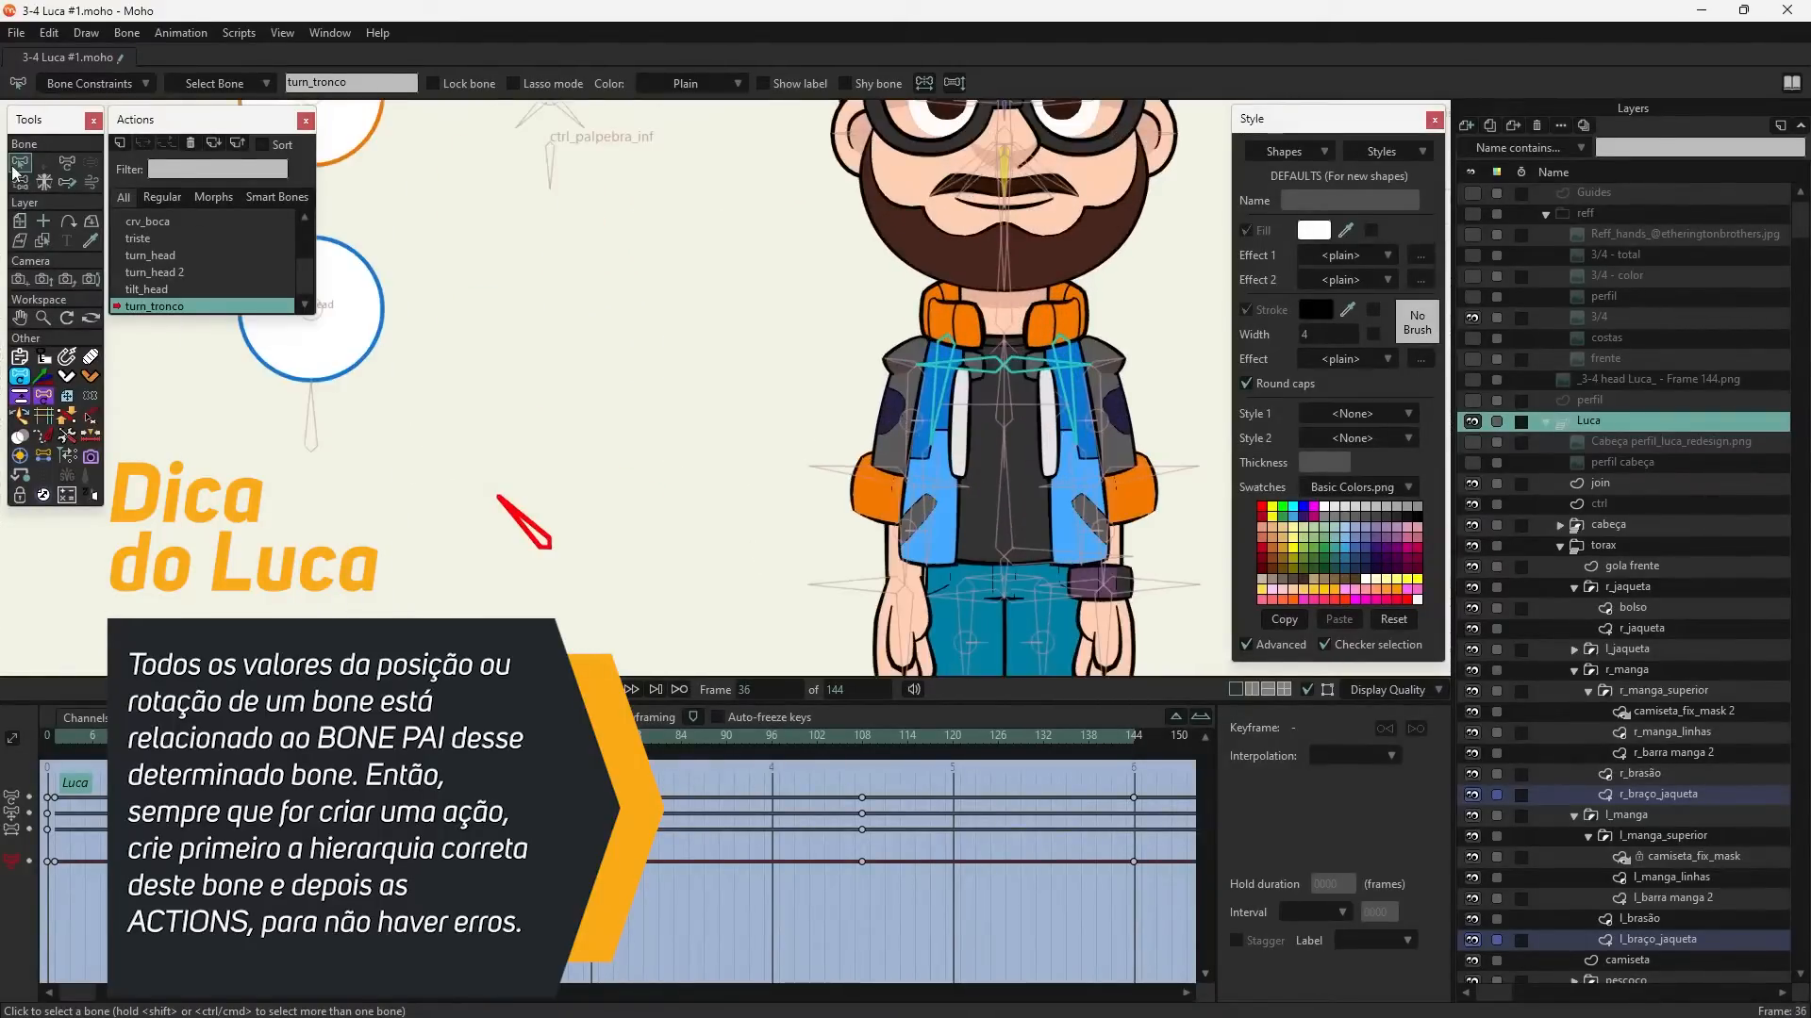
drag(819, 337, 675, 238)
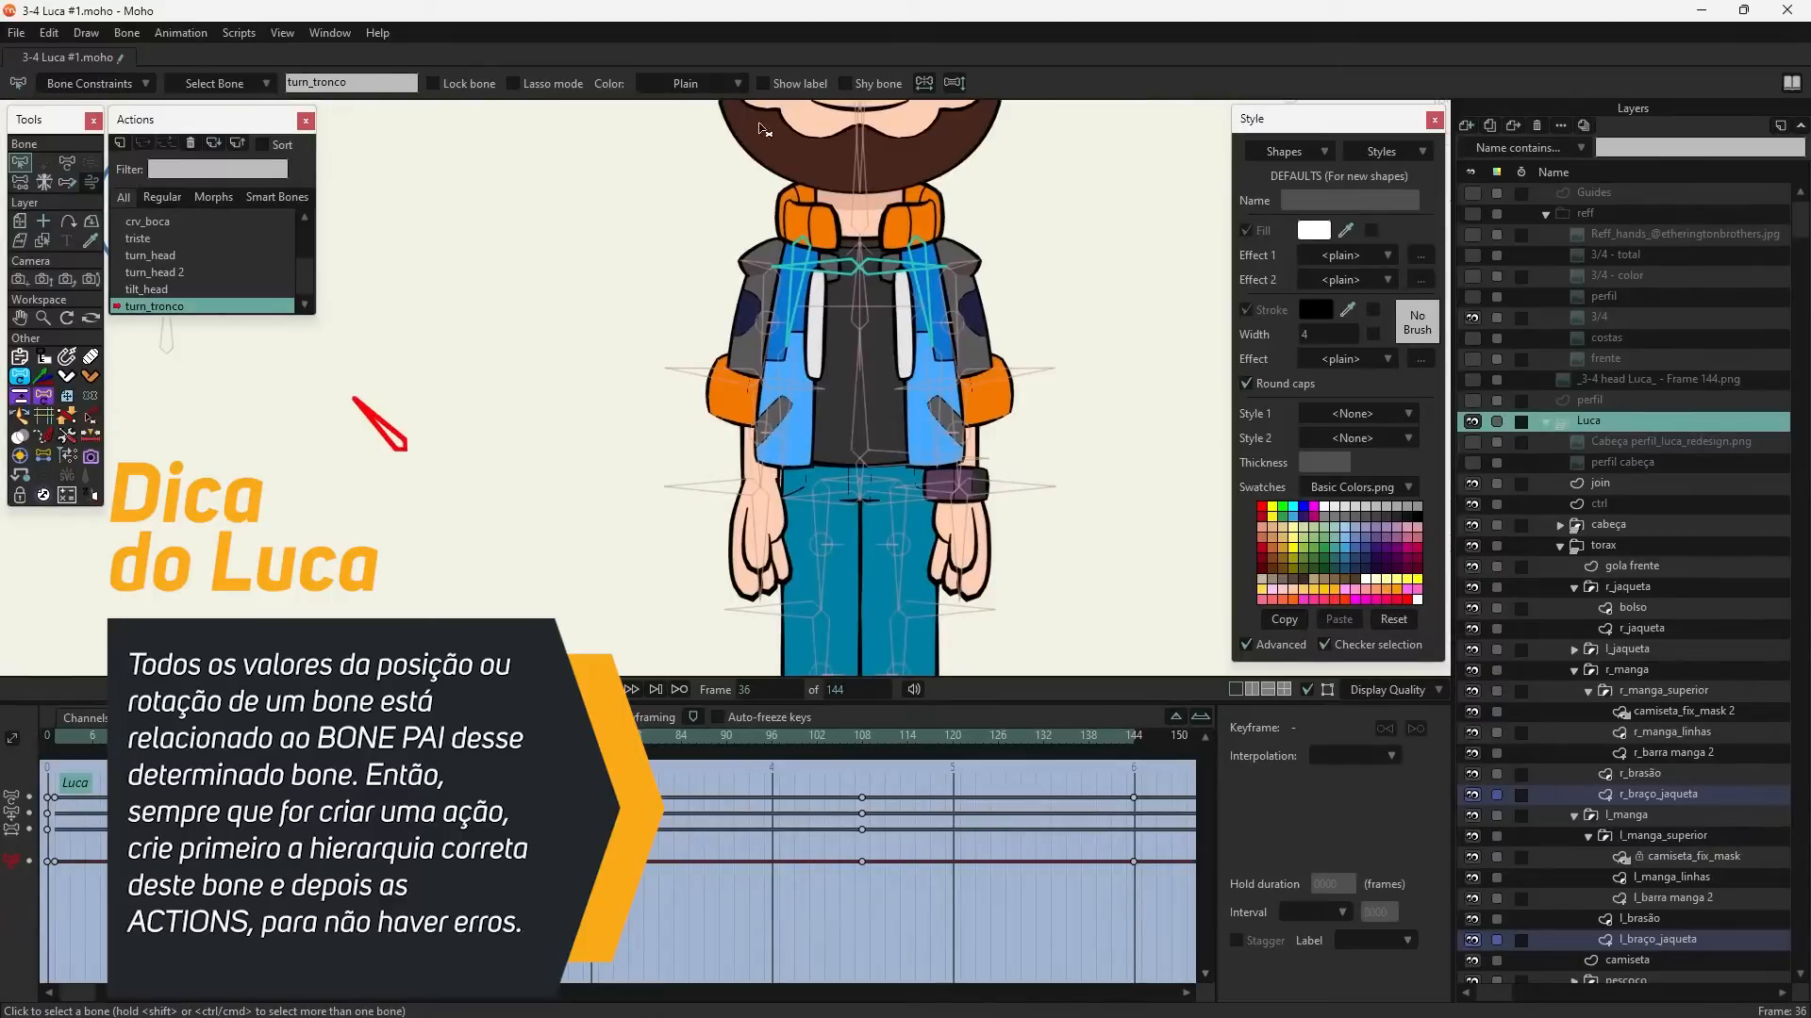
drag(624, 466, 765, 479)
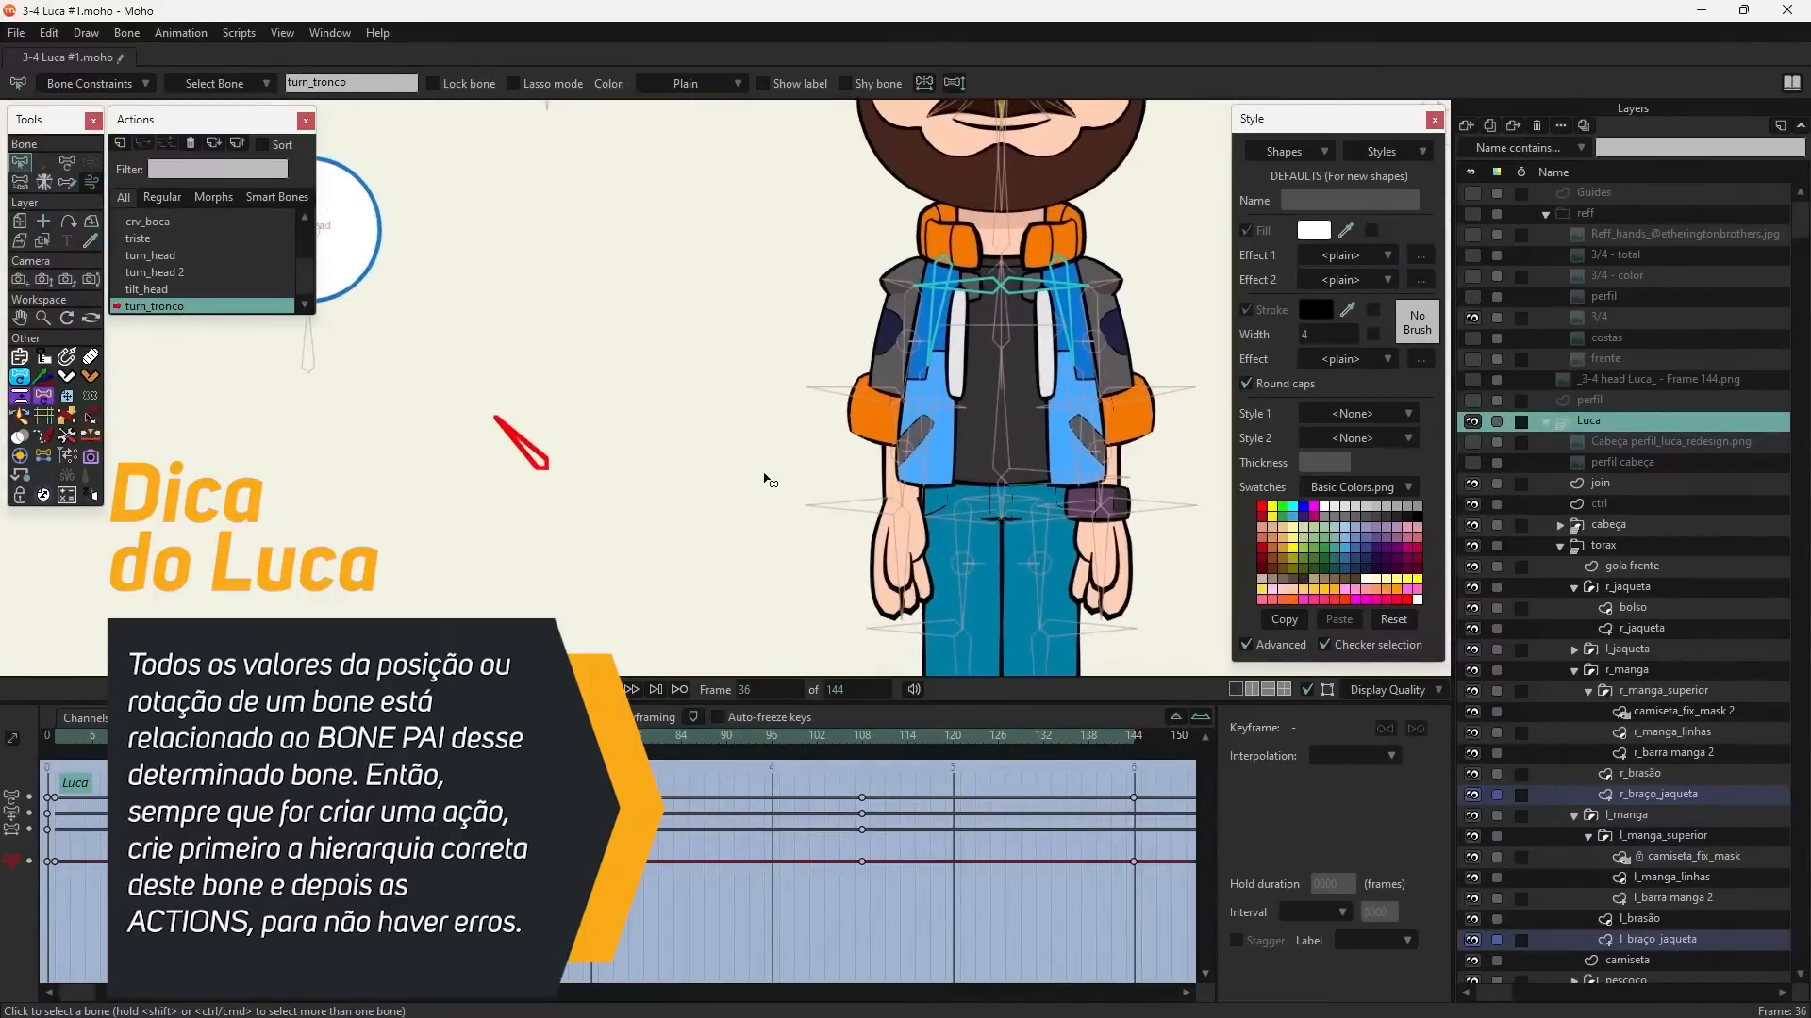
mouse_move(871, 778)
mouse_down()
mouse_move(1077, 779)
mouse_move(868, 808)
mouse_move(534, 801)
mouse_move(890, 792)
mouse_move(865, 803)
mouse_up()
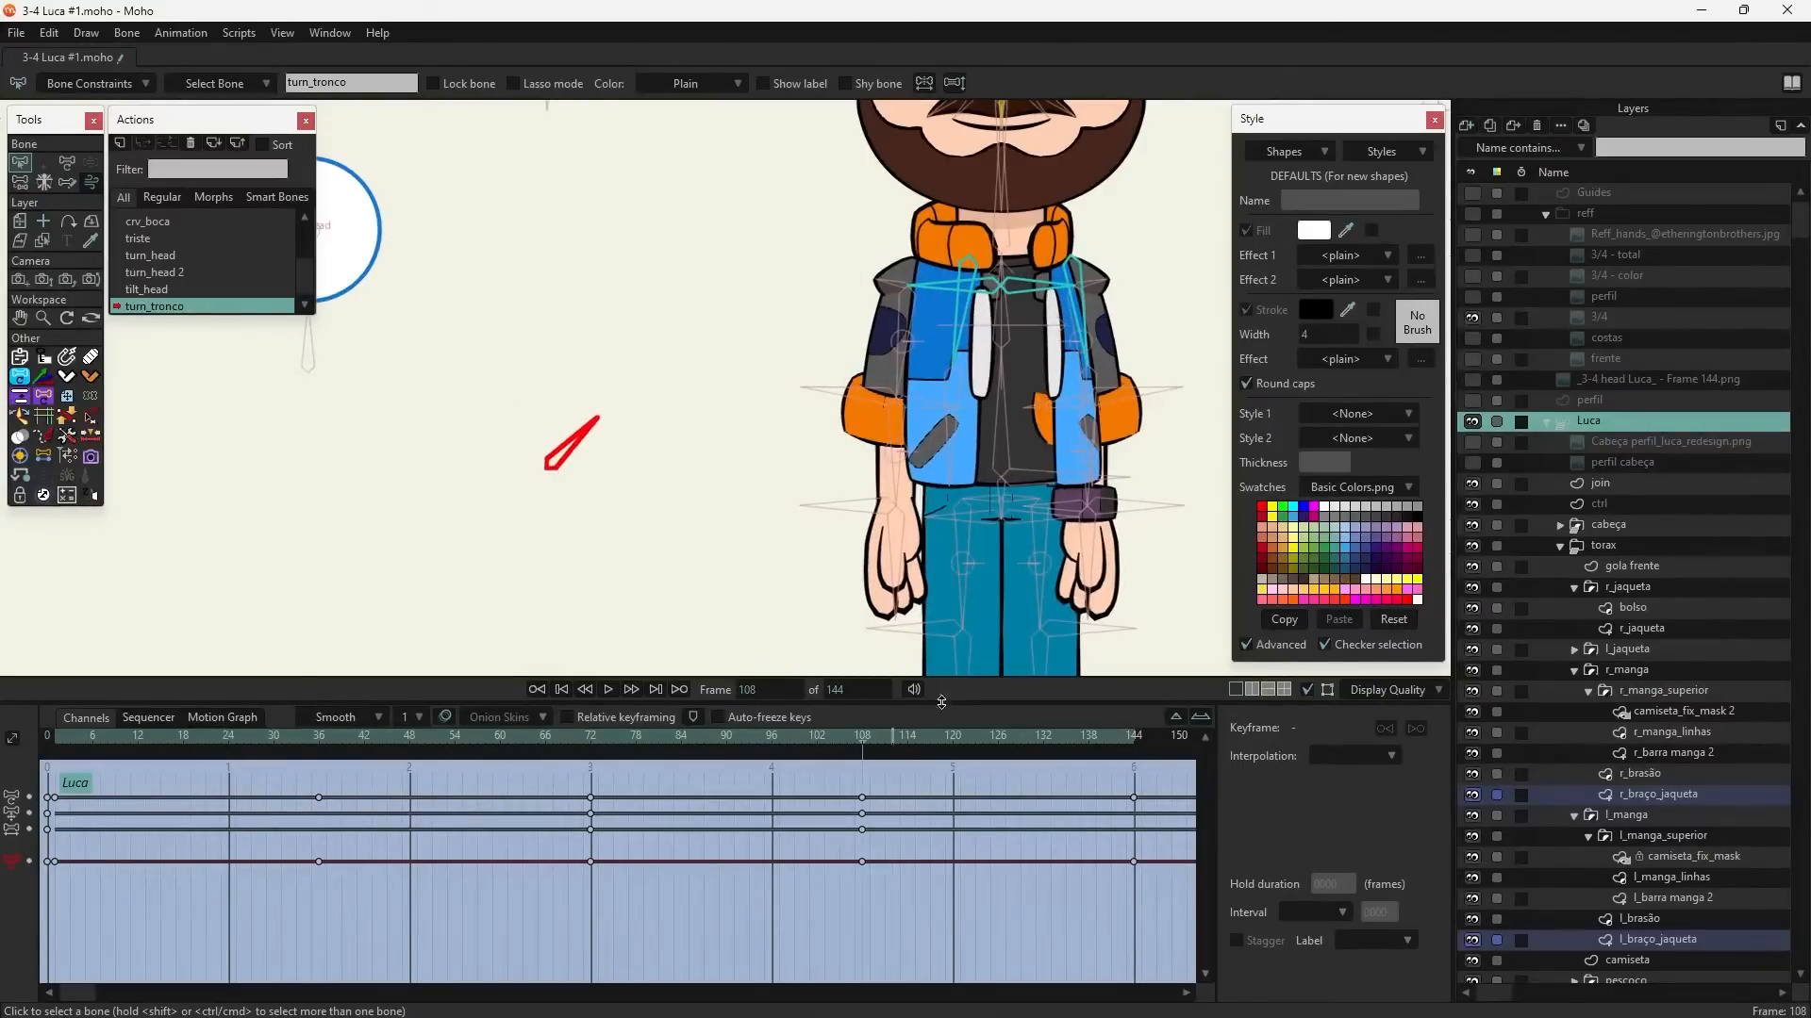
scroll(1078, 275, up, 4)
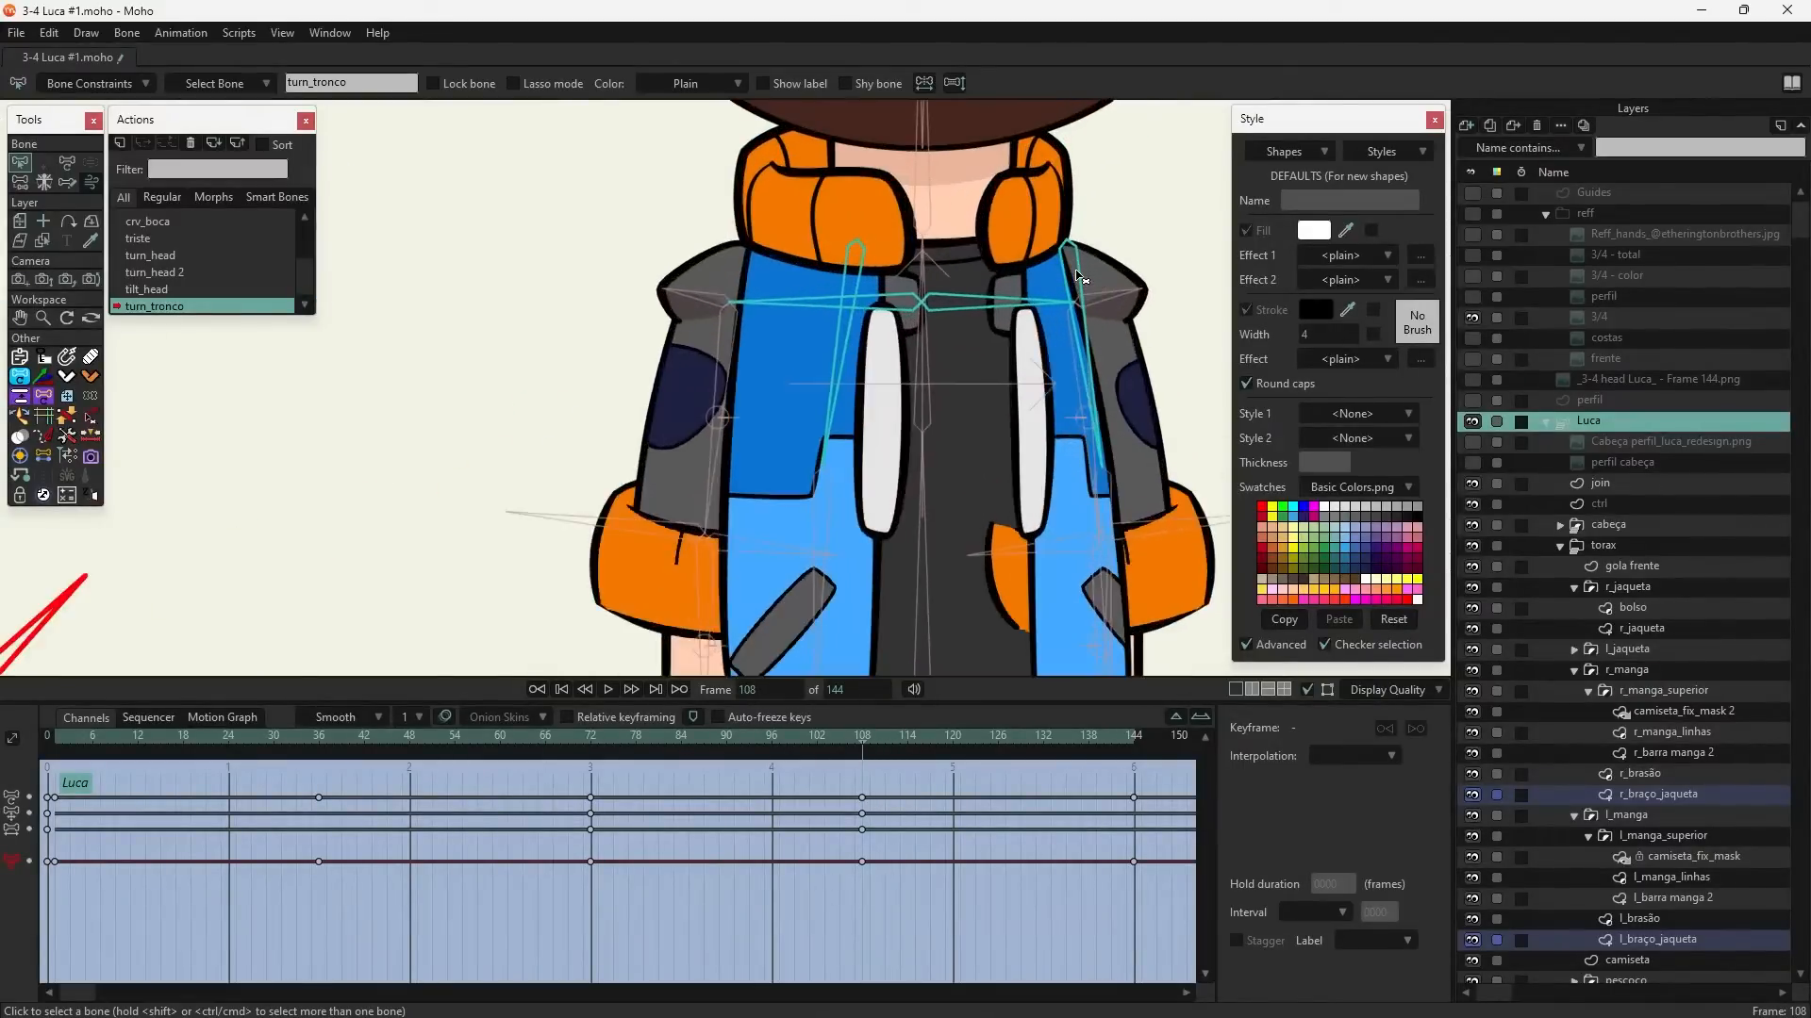
scroll(1078, 276, down, 1)
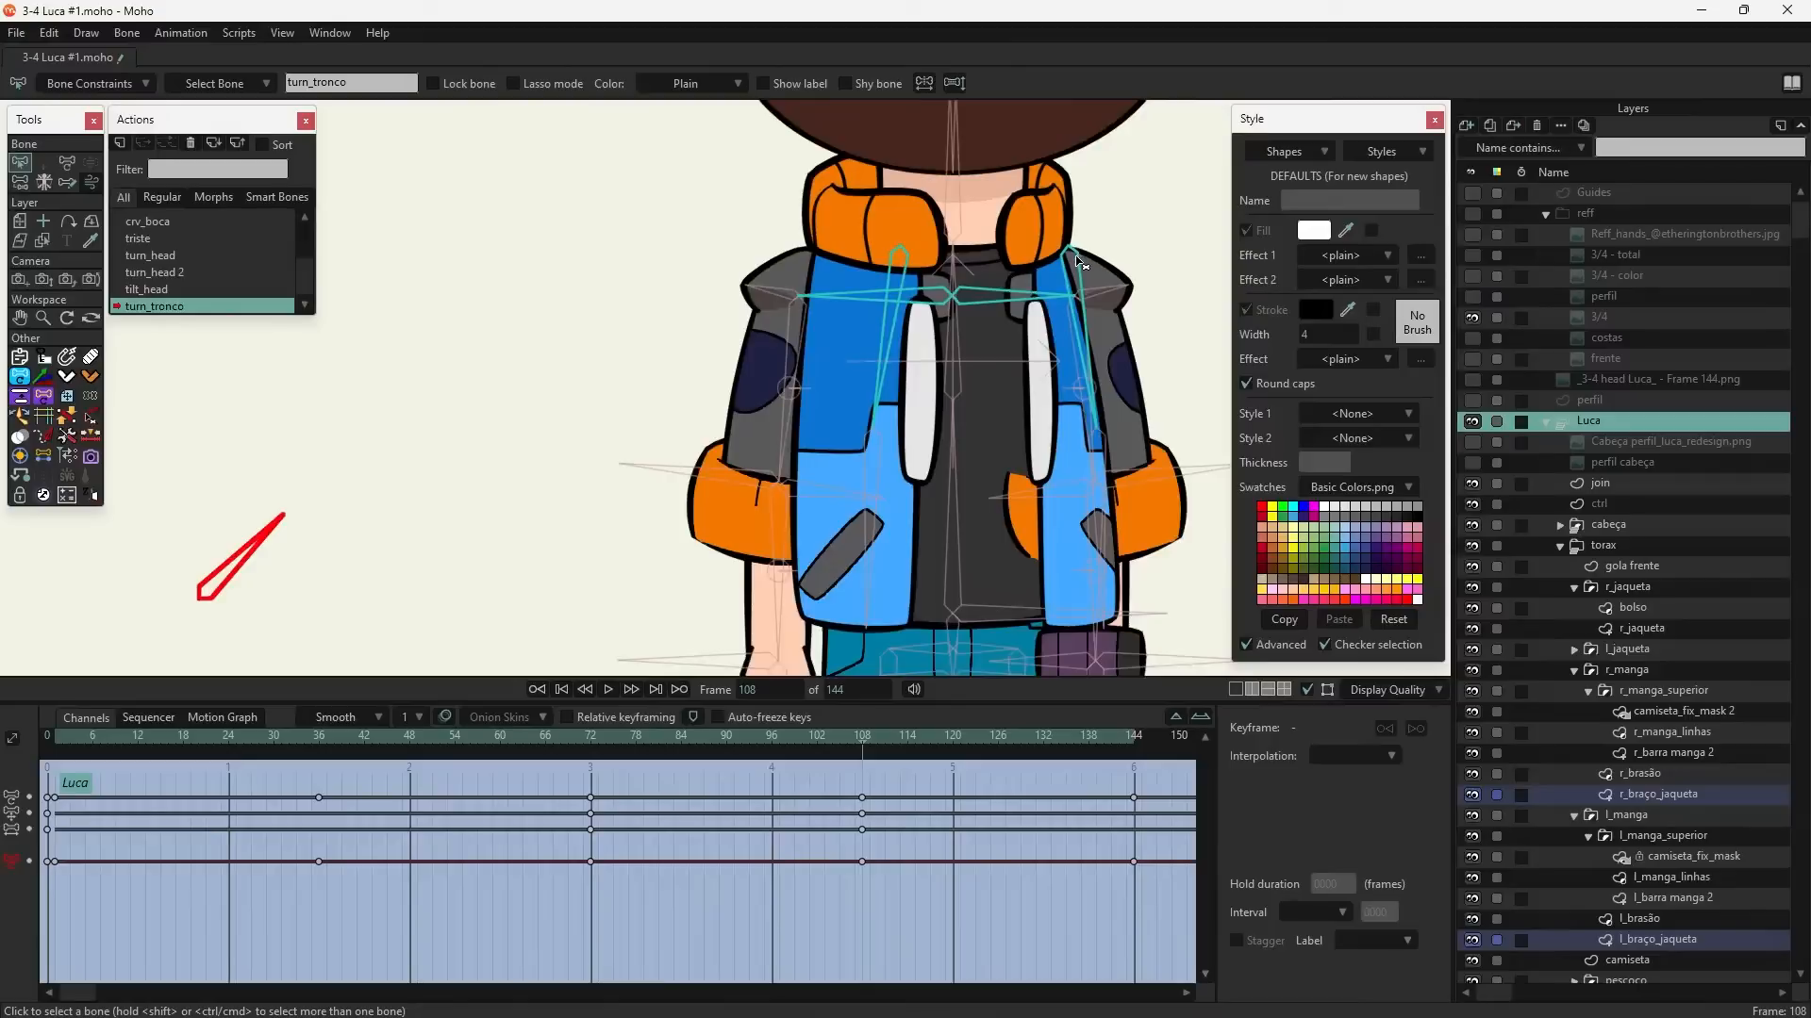
click(1078, 261)
key(z)
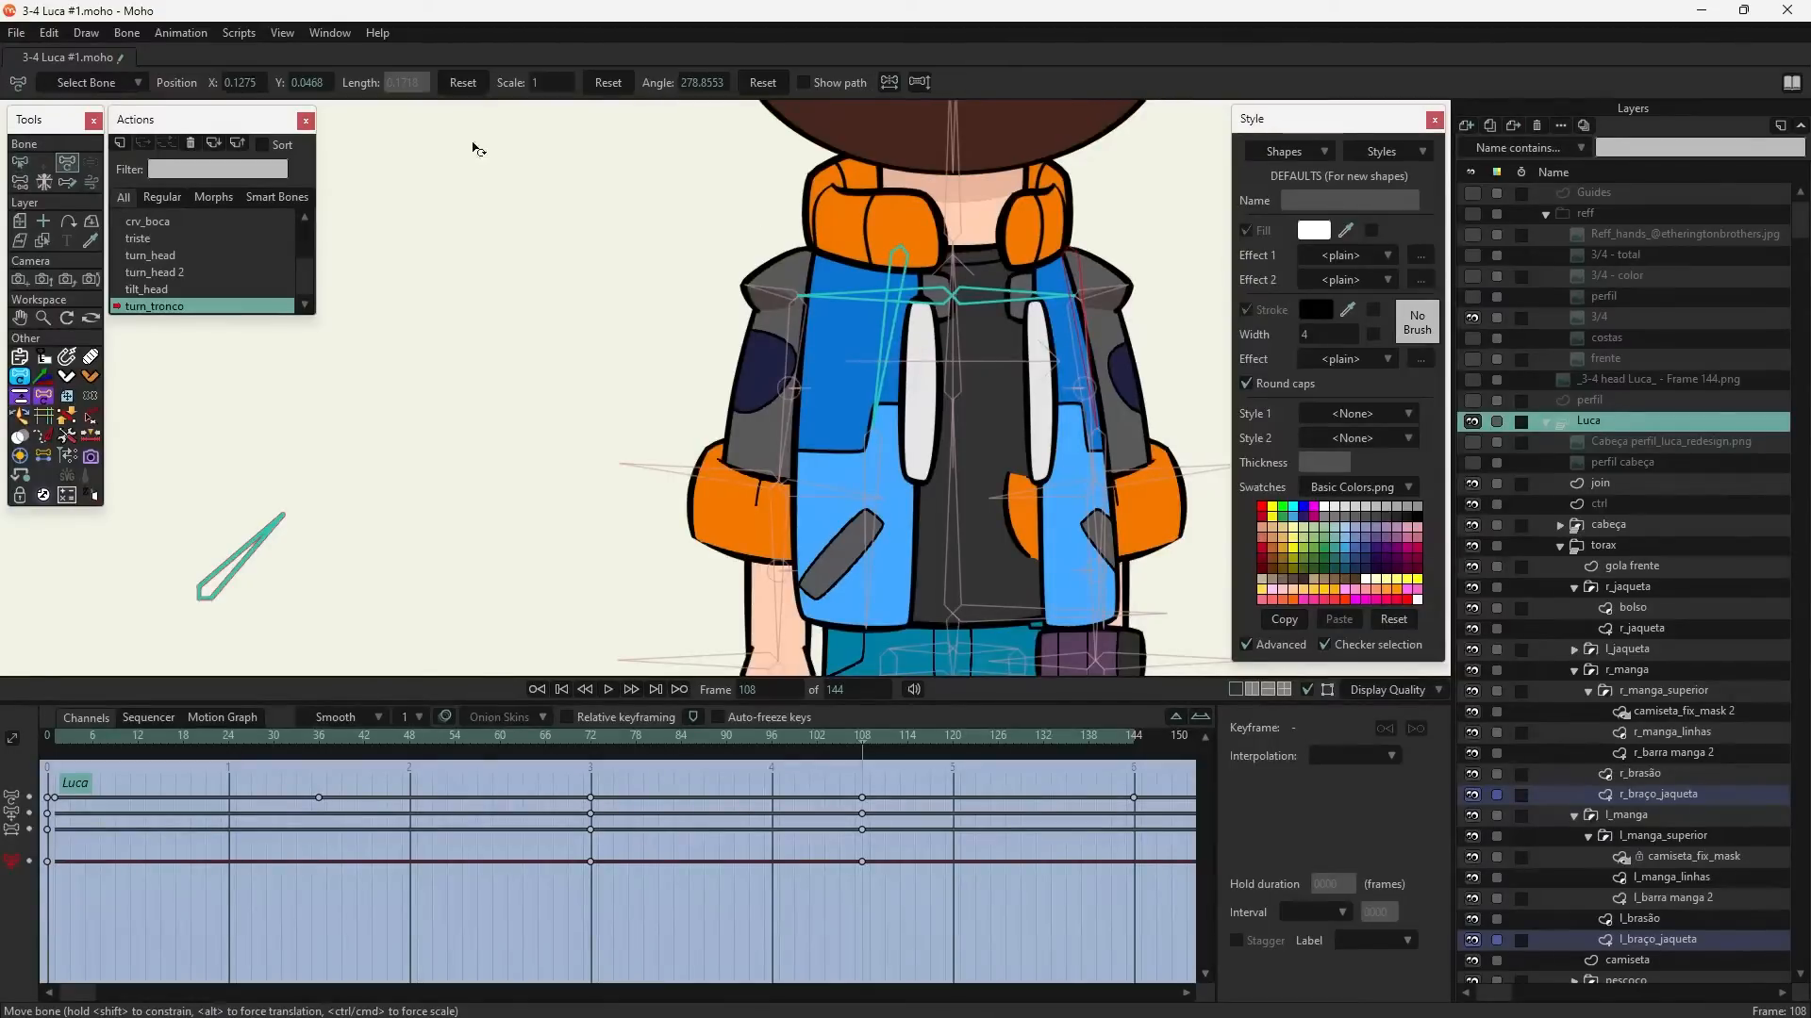
click(242, 83)
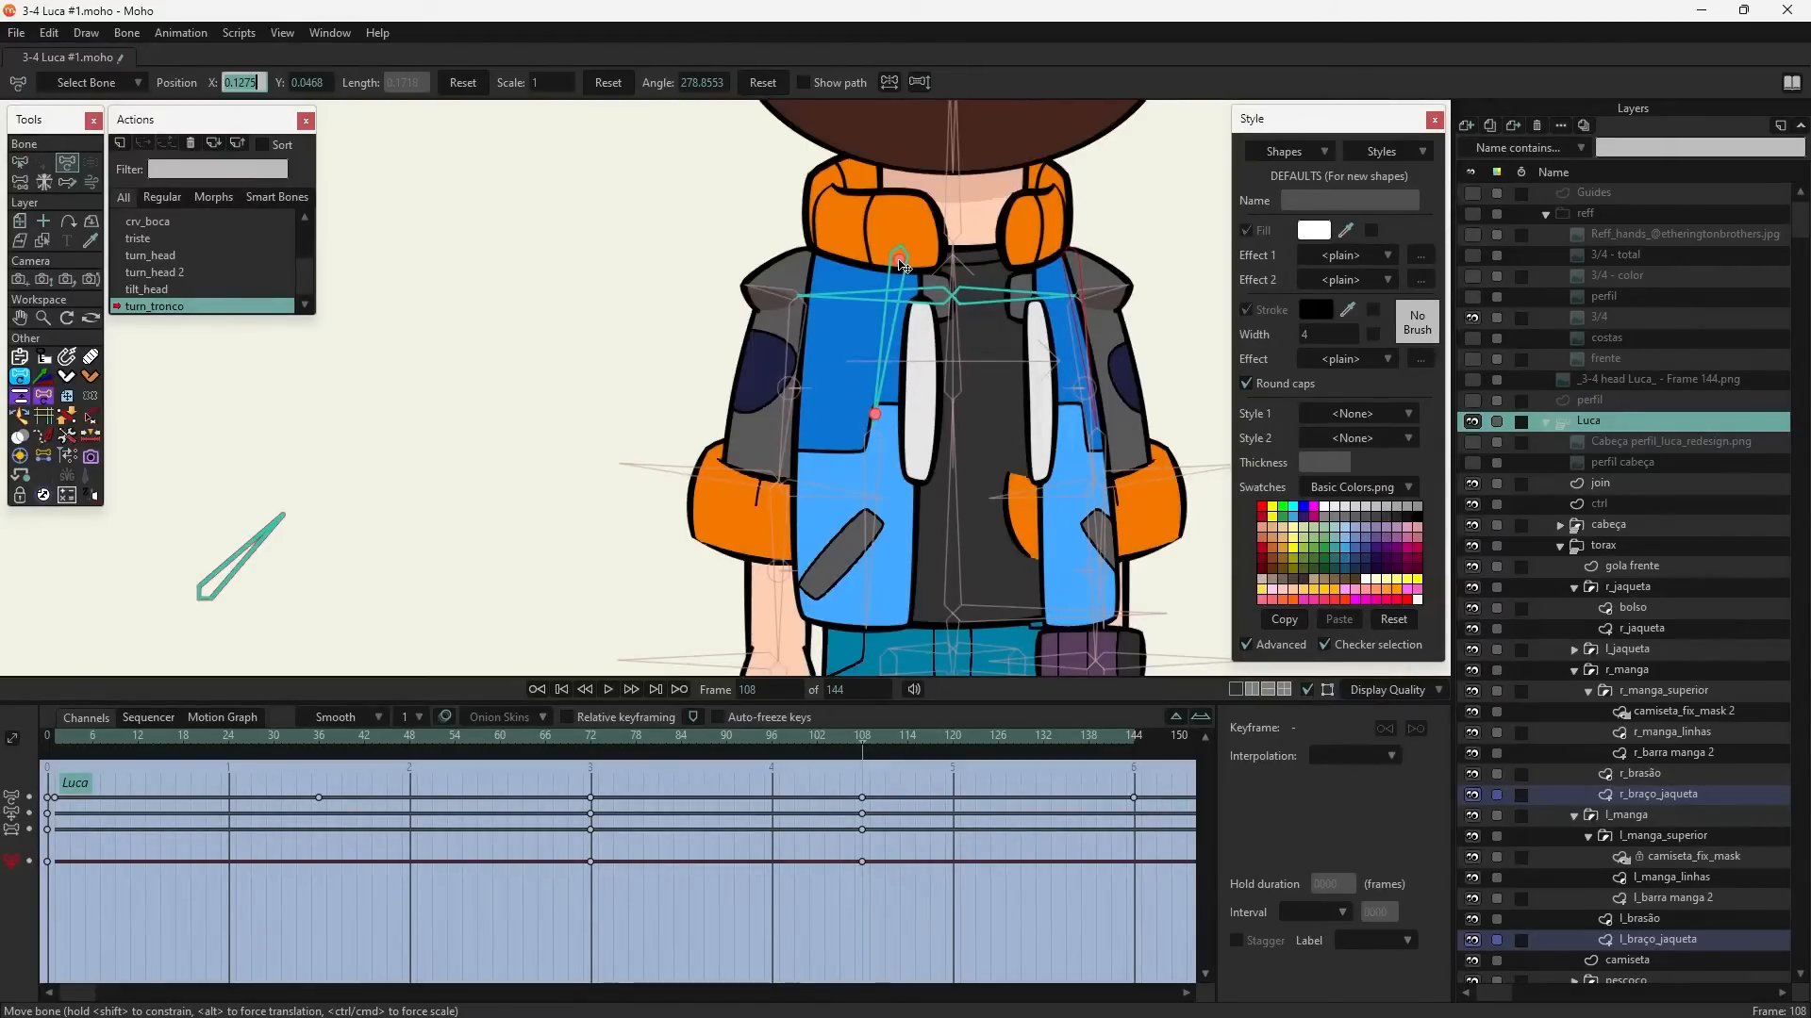
- Set the r_jaqueta01 bone's X position to 0.1275 at frame 36
click(20, 162)
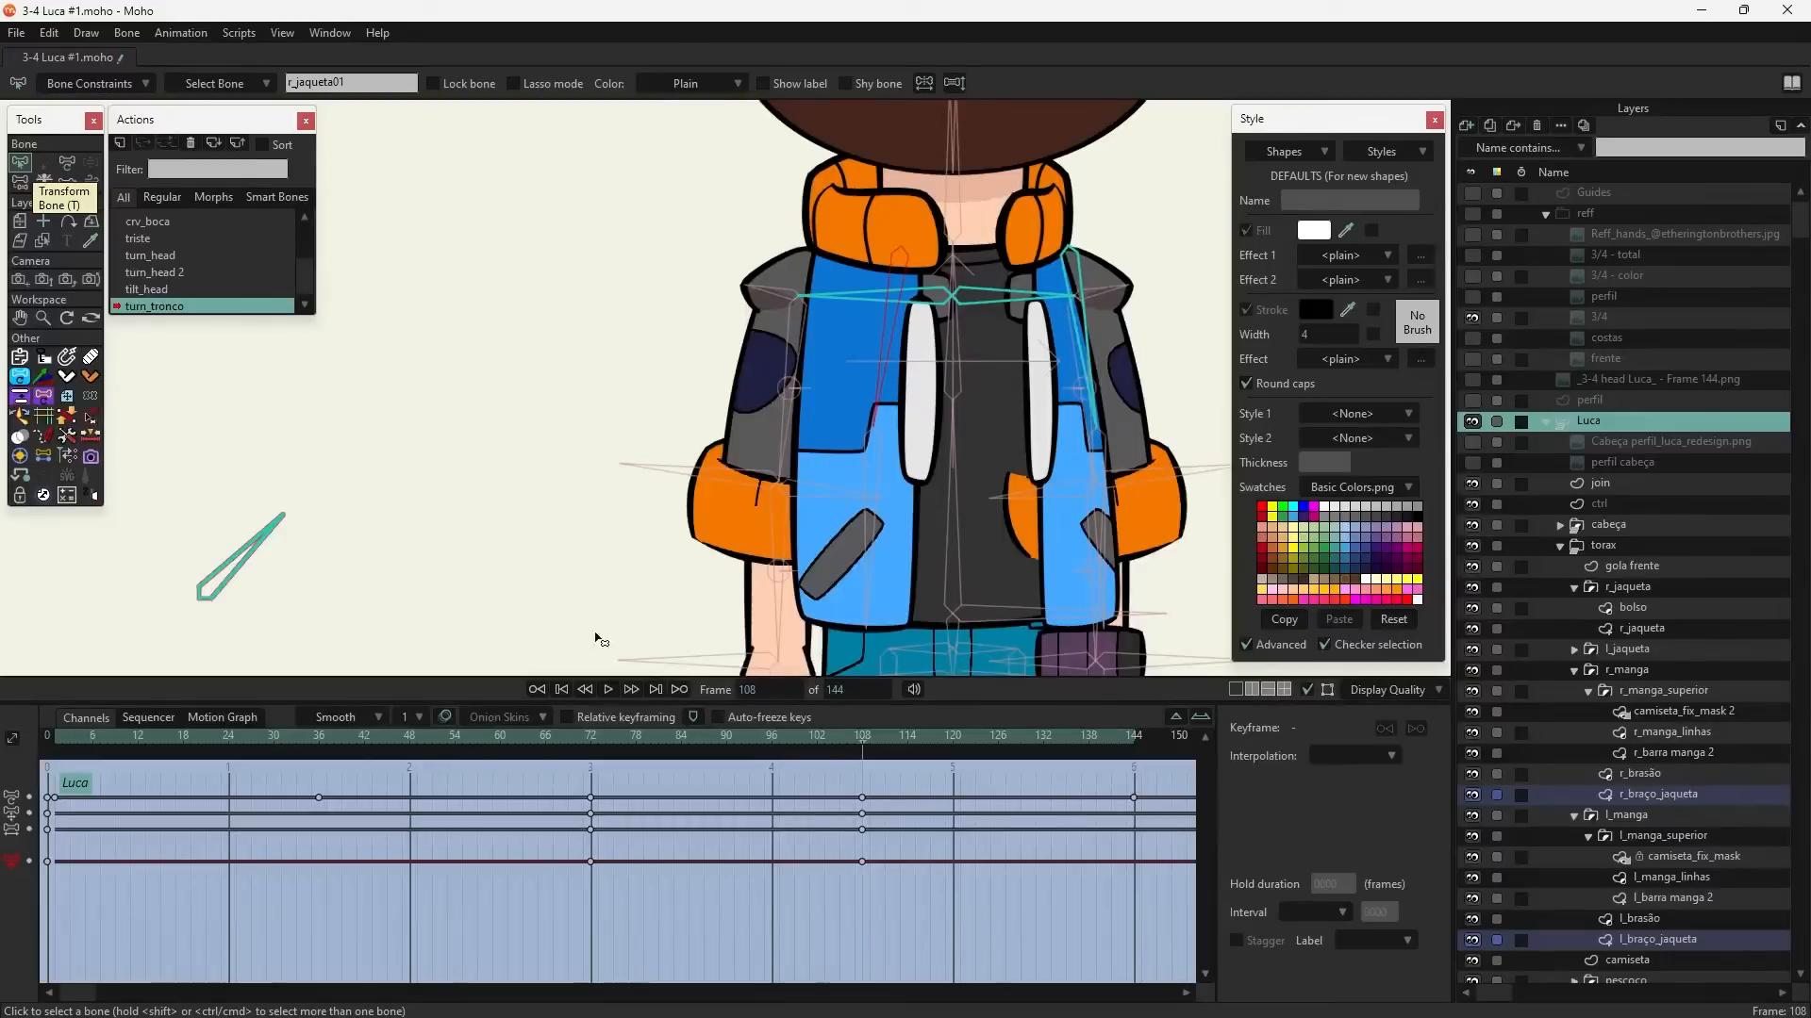
click(326, 738)
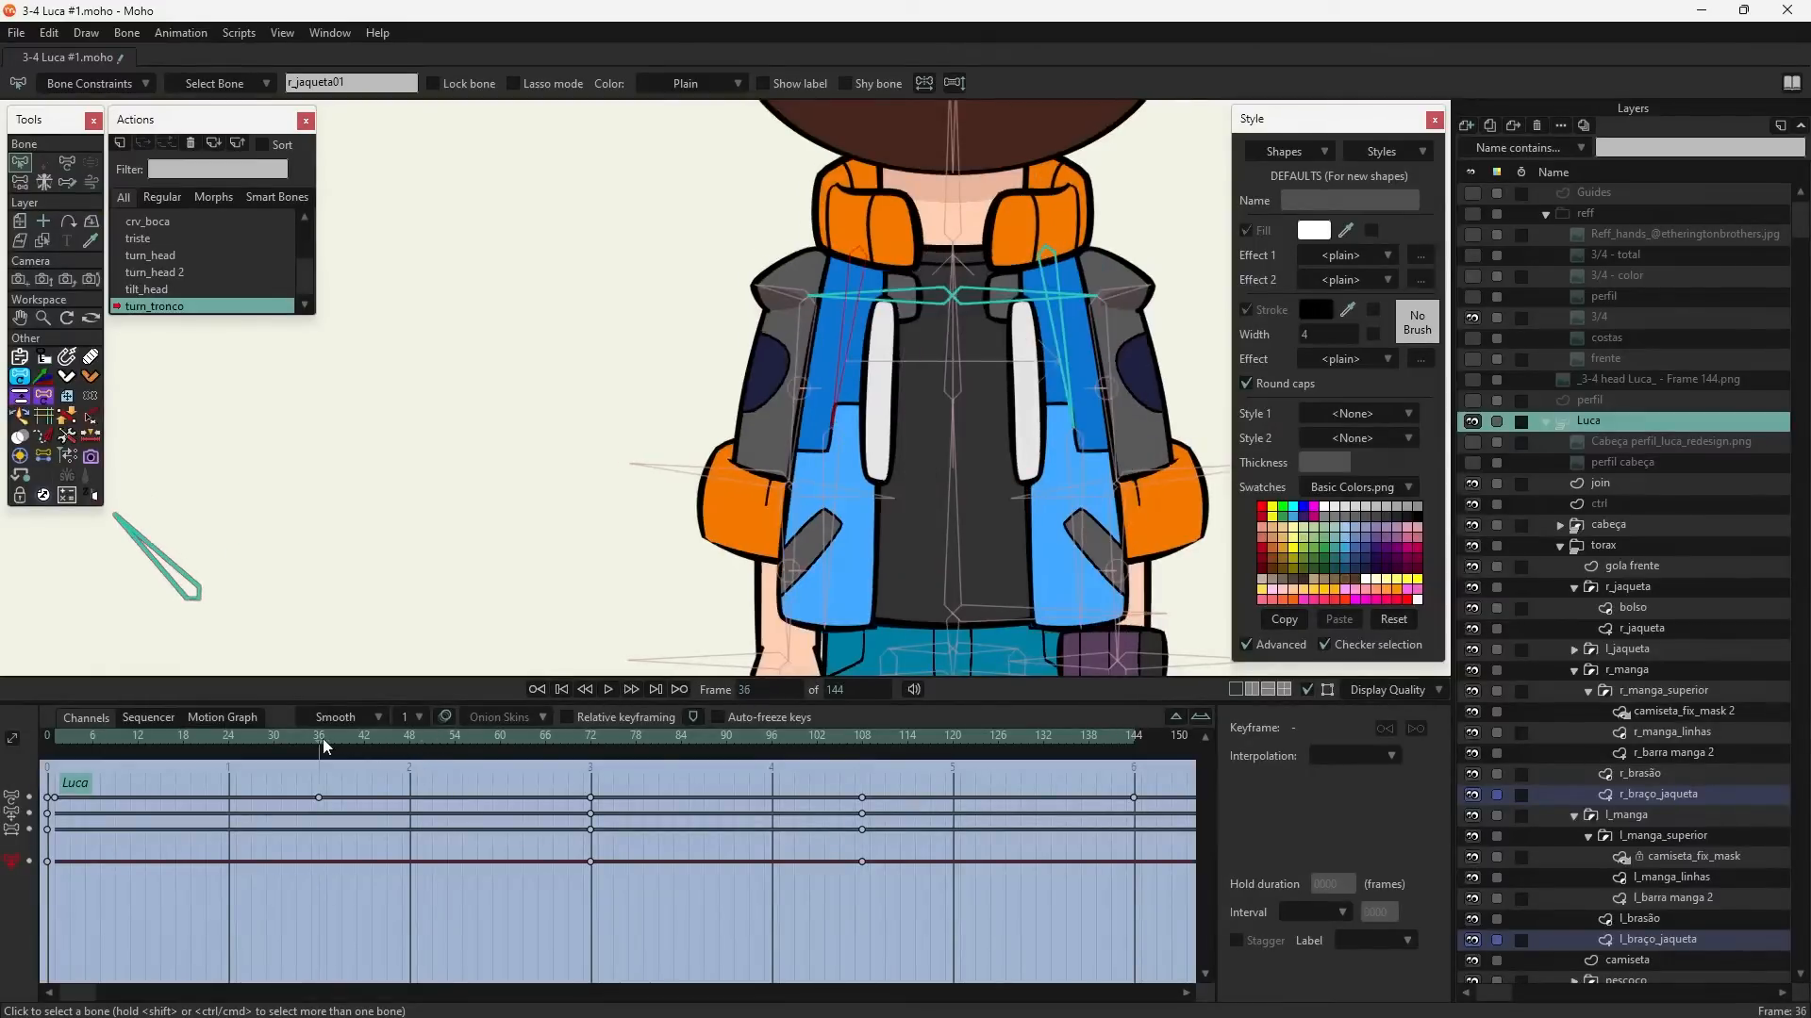
click(69, 167)
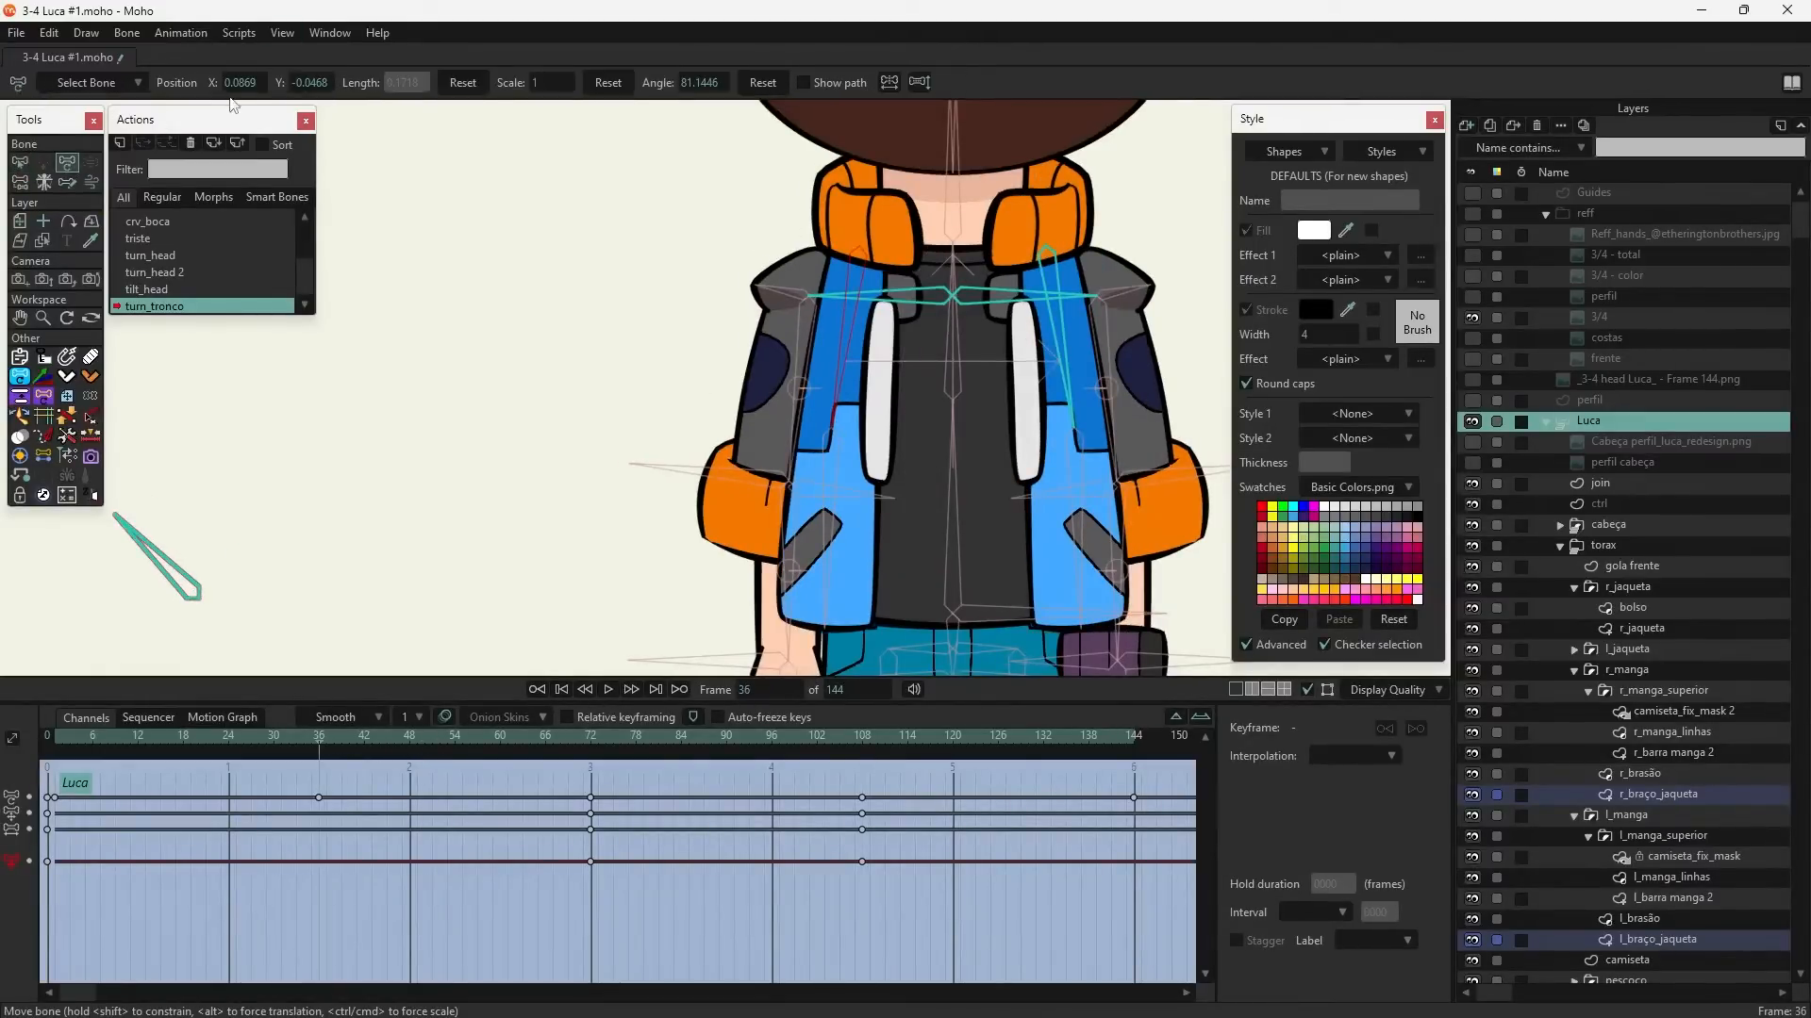
click(244, 82)
text(0.1275)
key(Return)
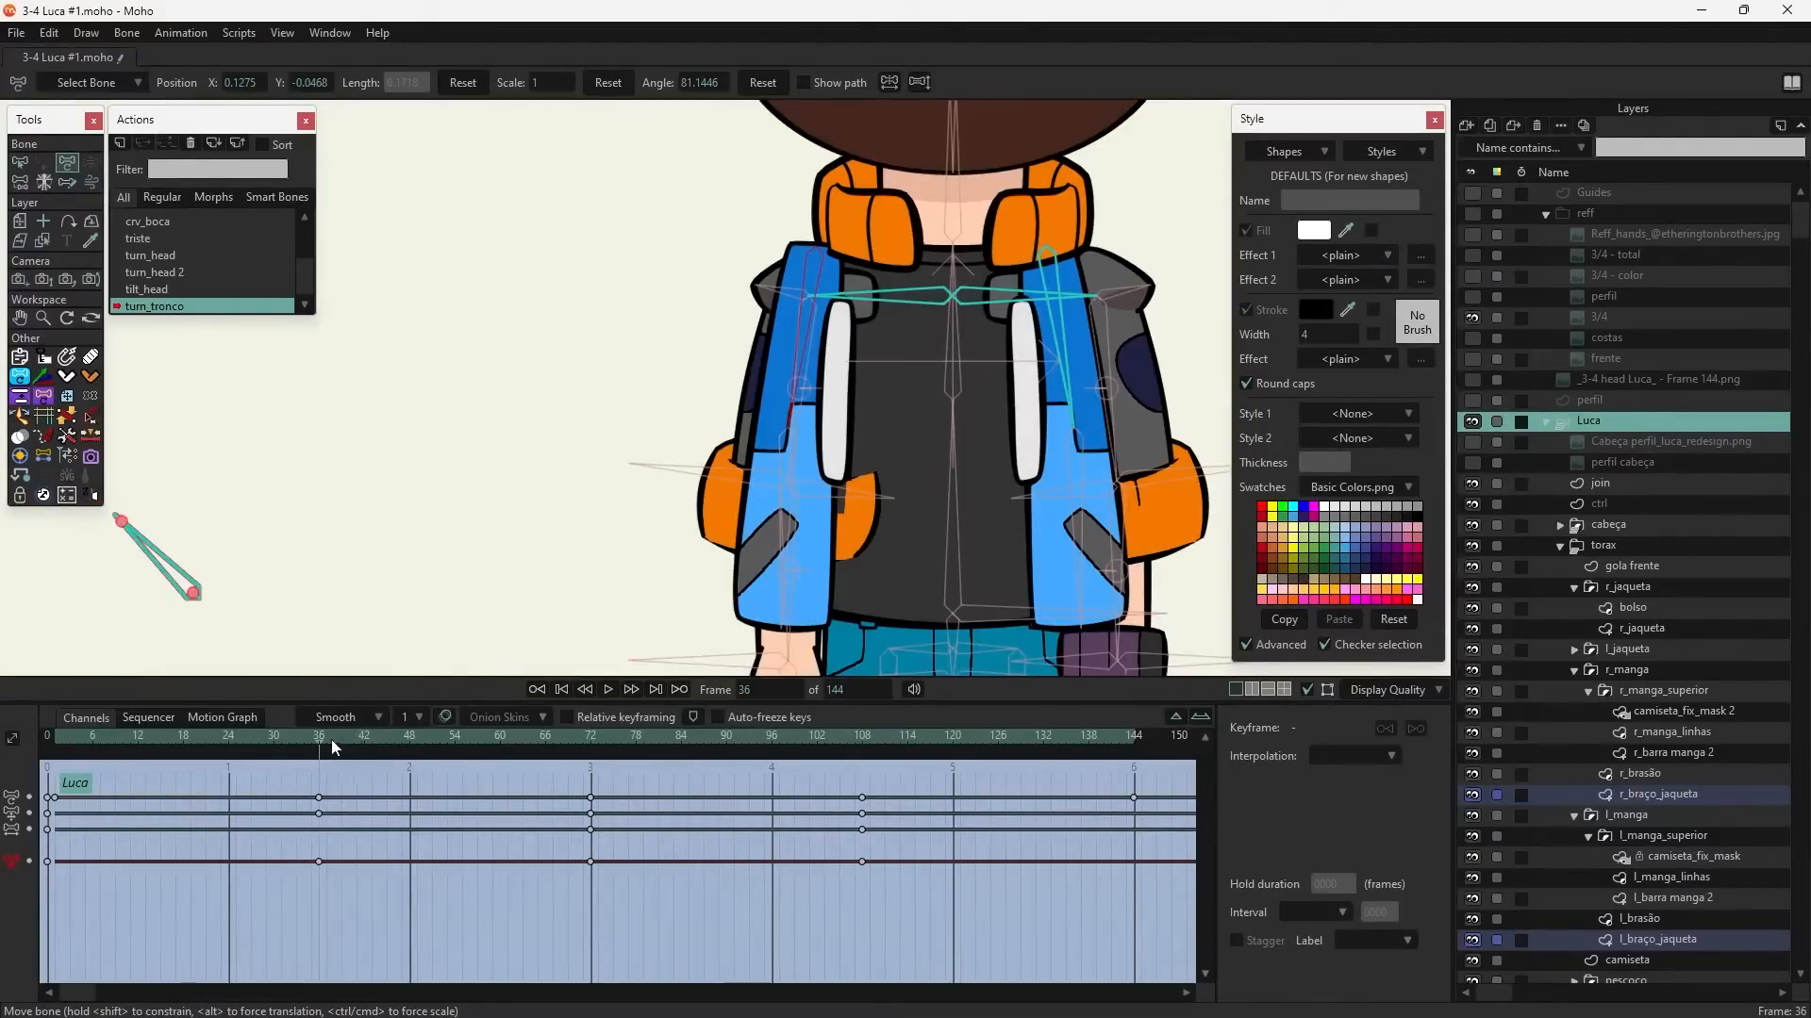
- Check the r_jaqueta01 bone at frame 108 and set the l_jaqueta01 bone's X position to 0.045 at frame 36
drag(317, 739, 864, 786)
click(18, 164)
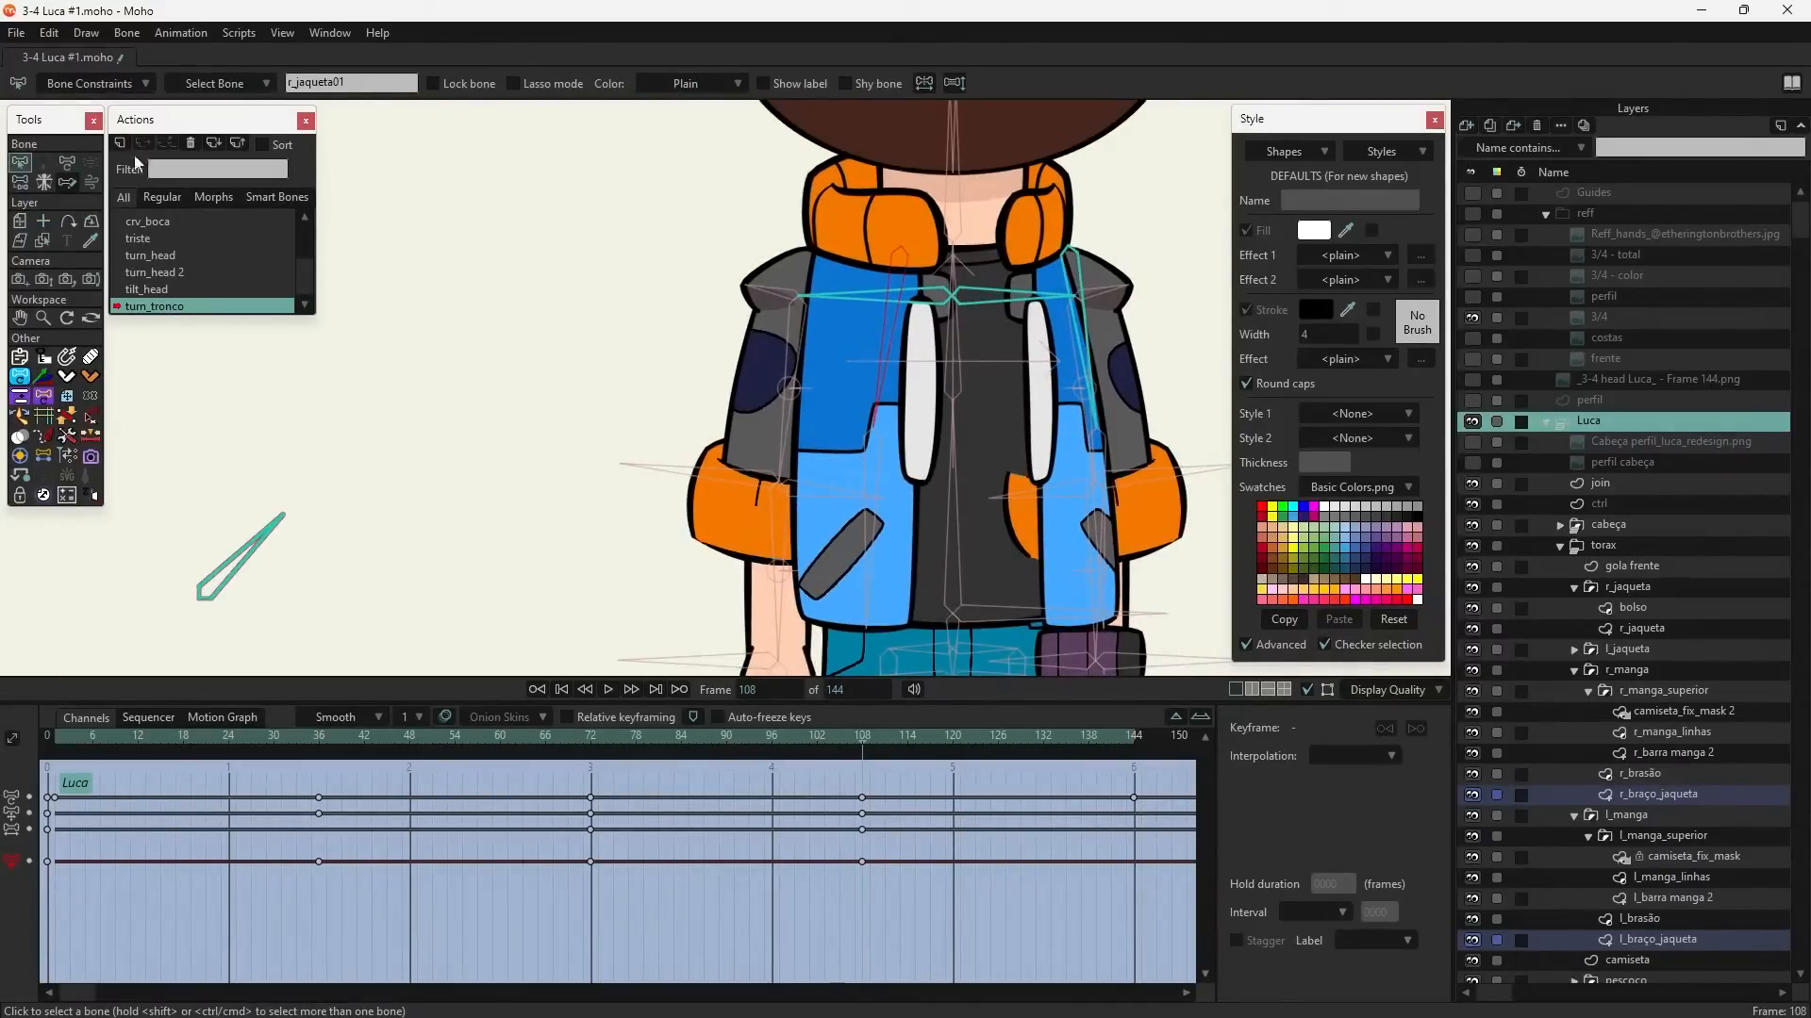
click(320, 736)
click(1044, 261)
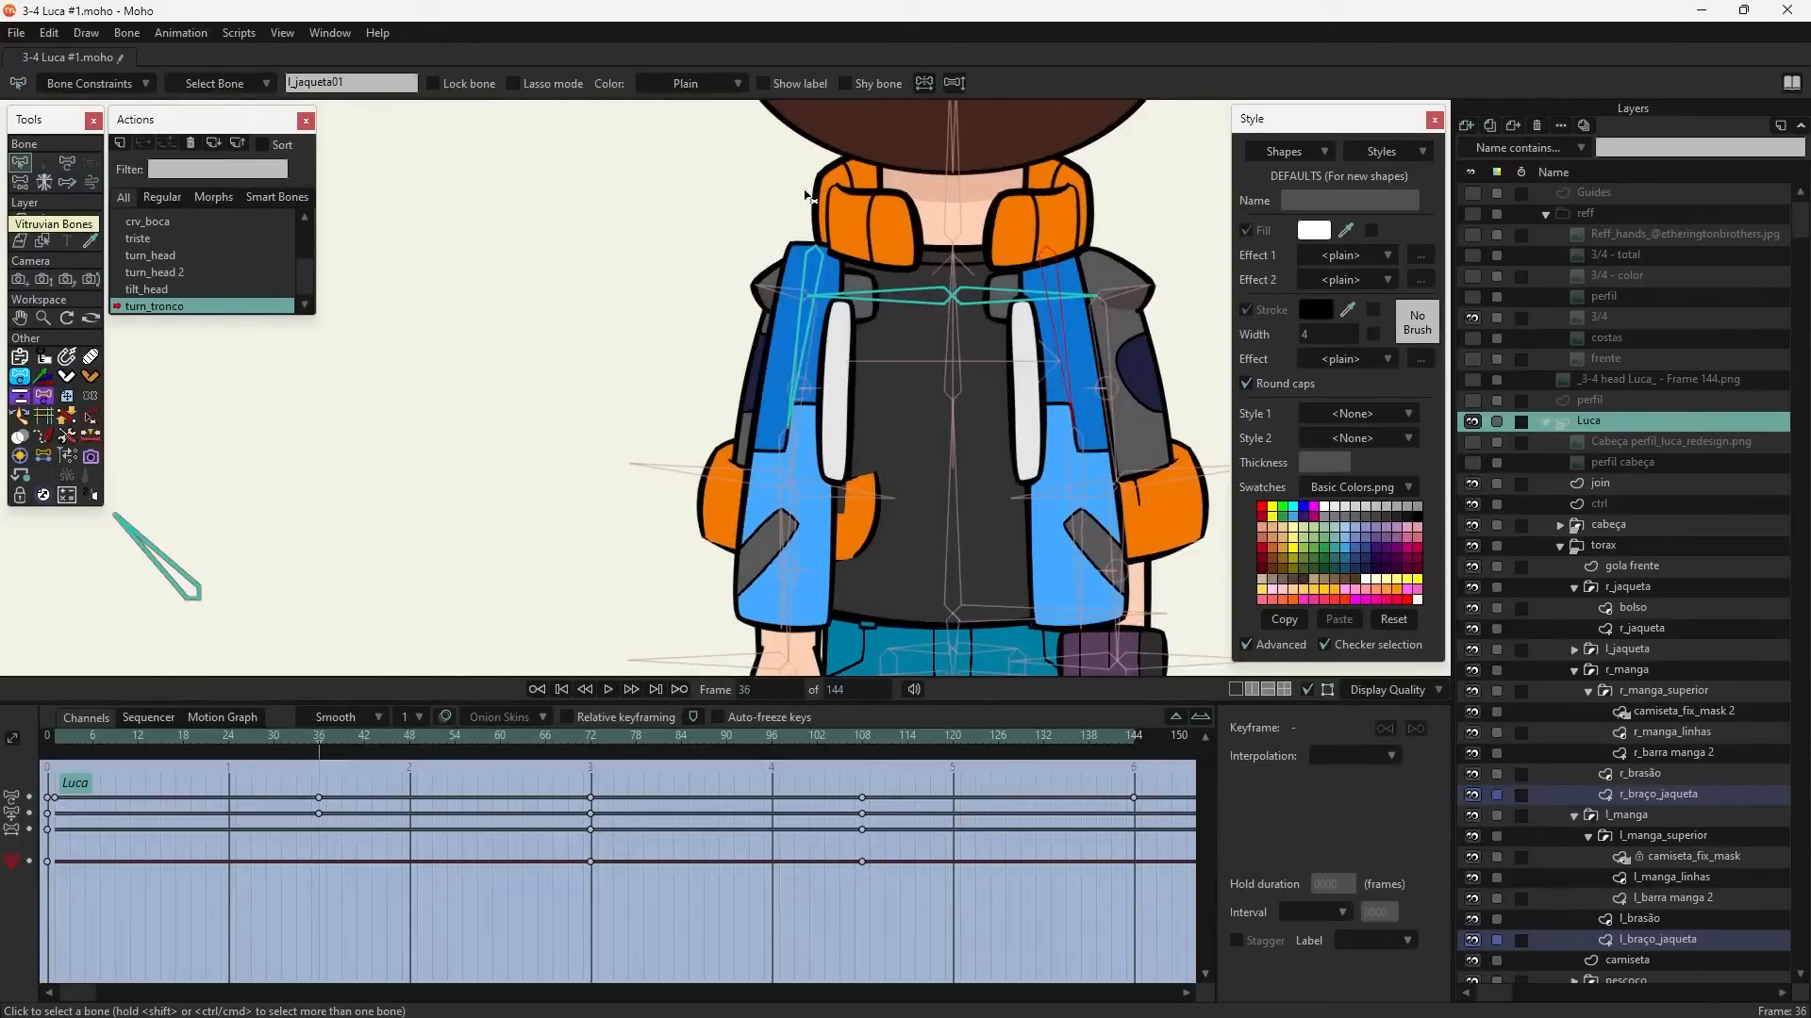
text(t0.045)
key(Return)
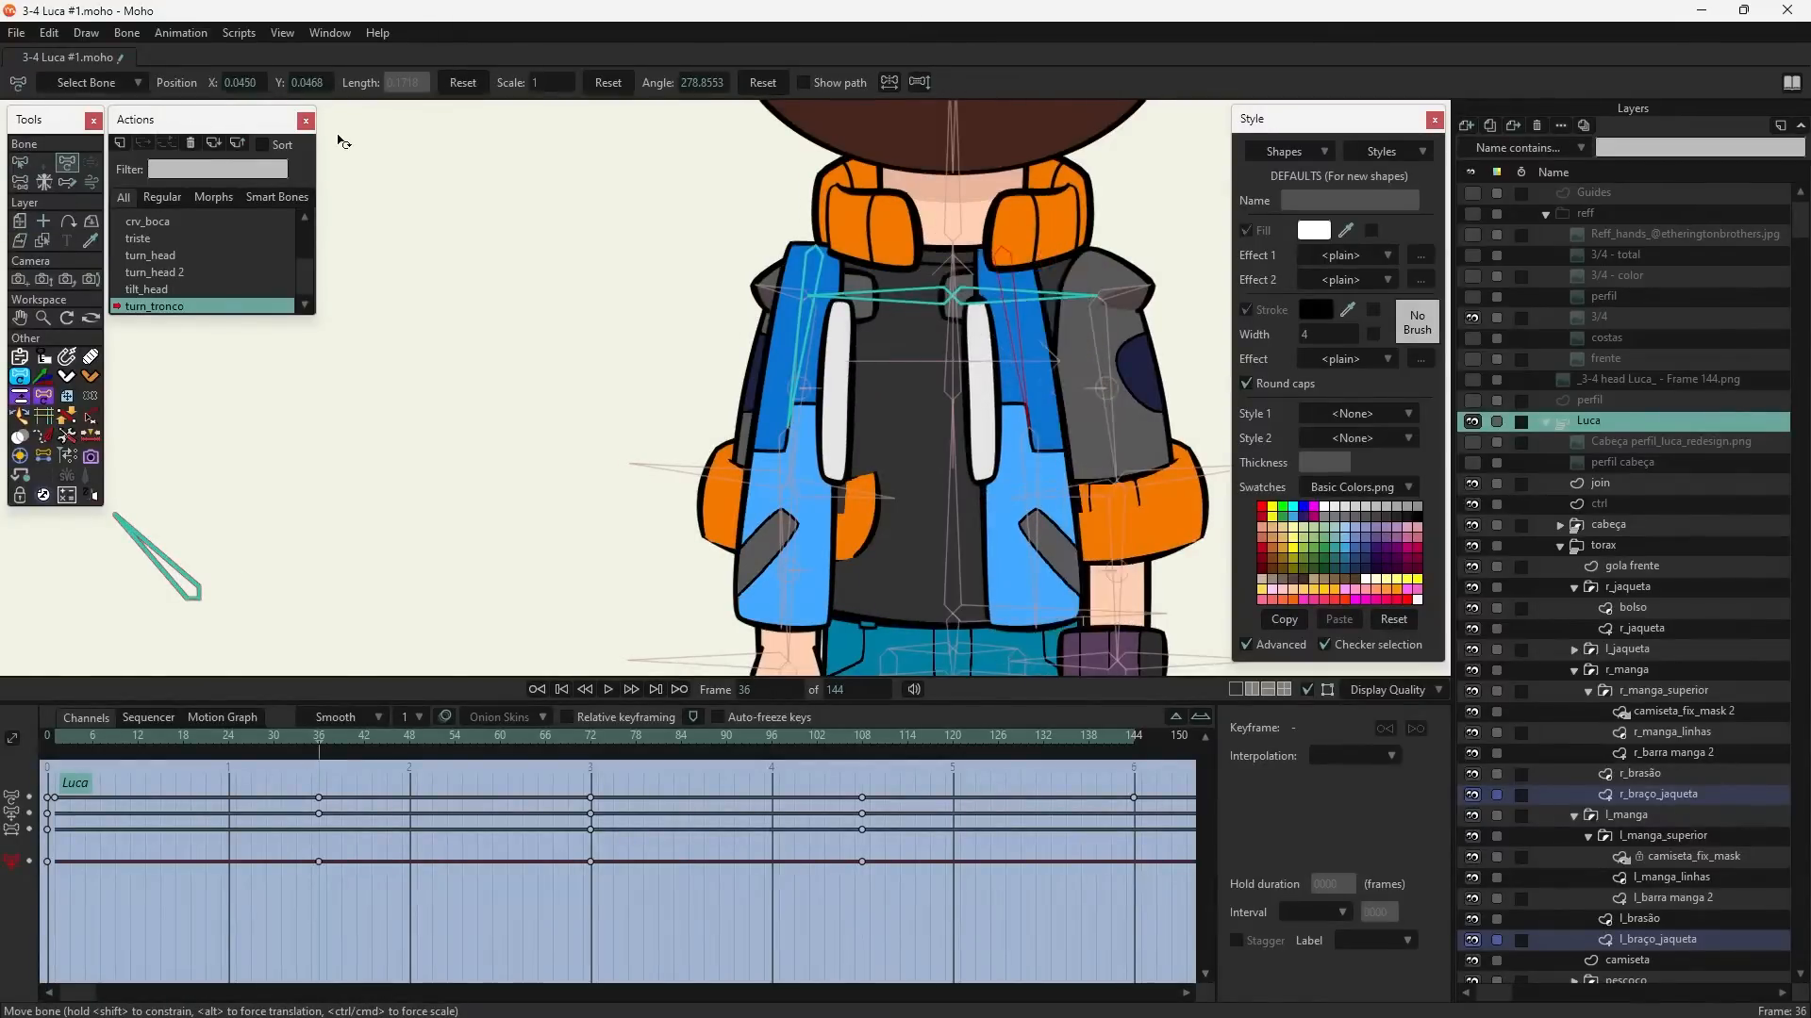
- Copy the l_ombro shoulder bone's scale value at frame 108
drag(313, 761, 864, 792)
key(z)
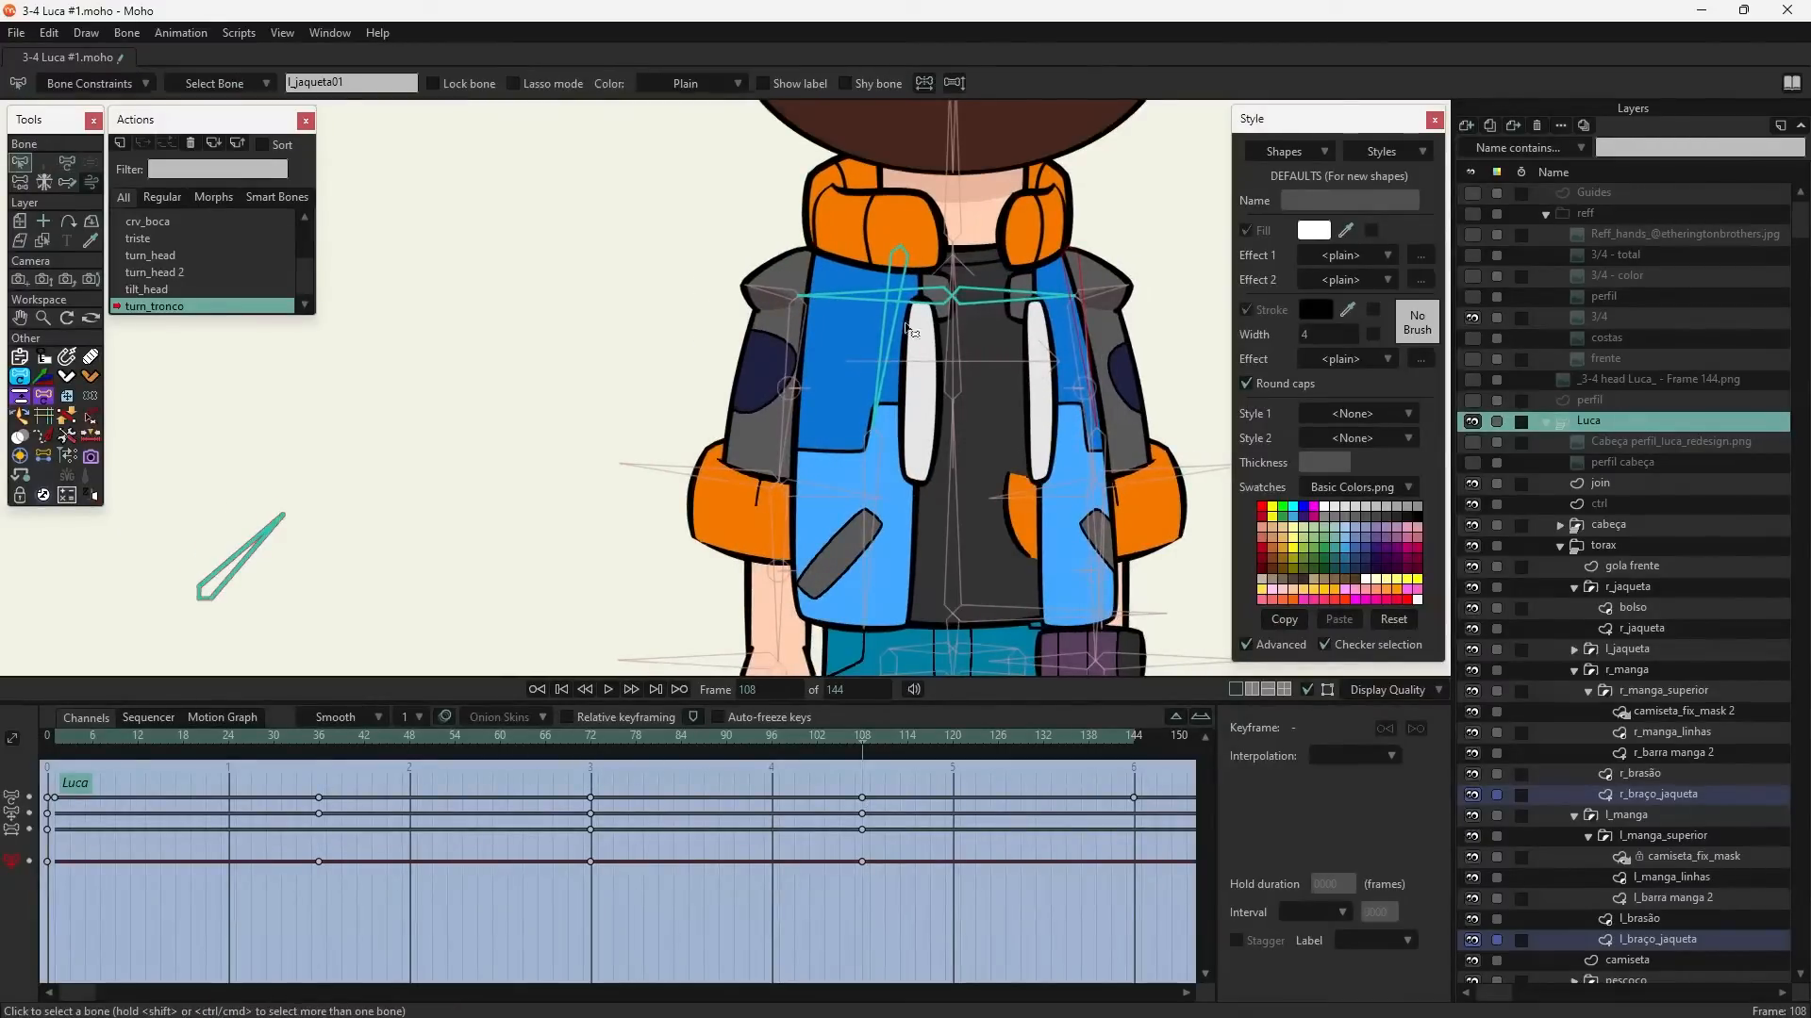
click(988, 298)
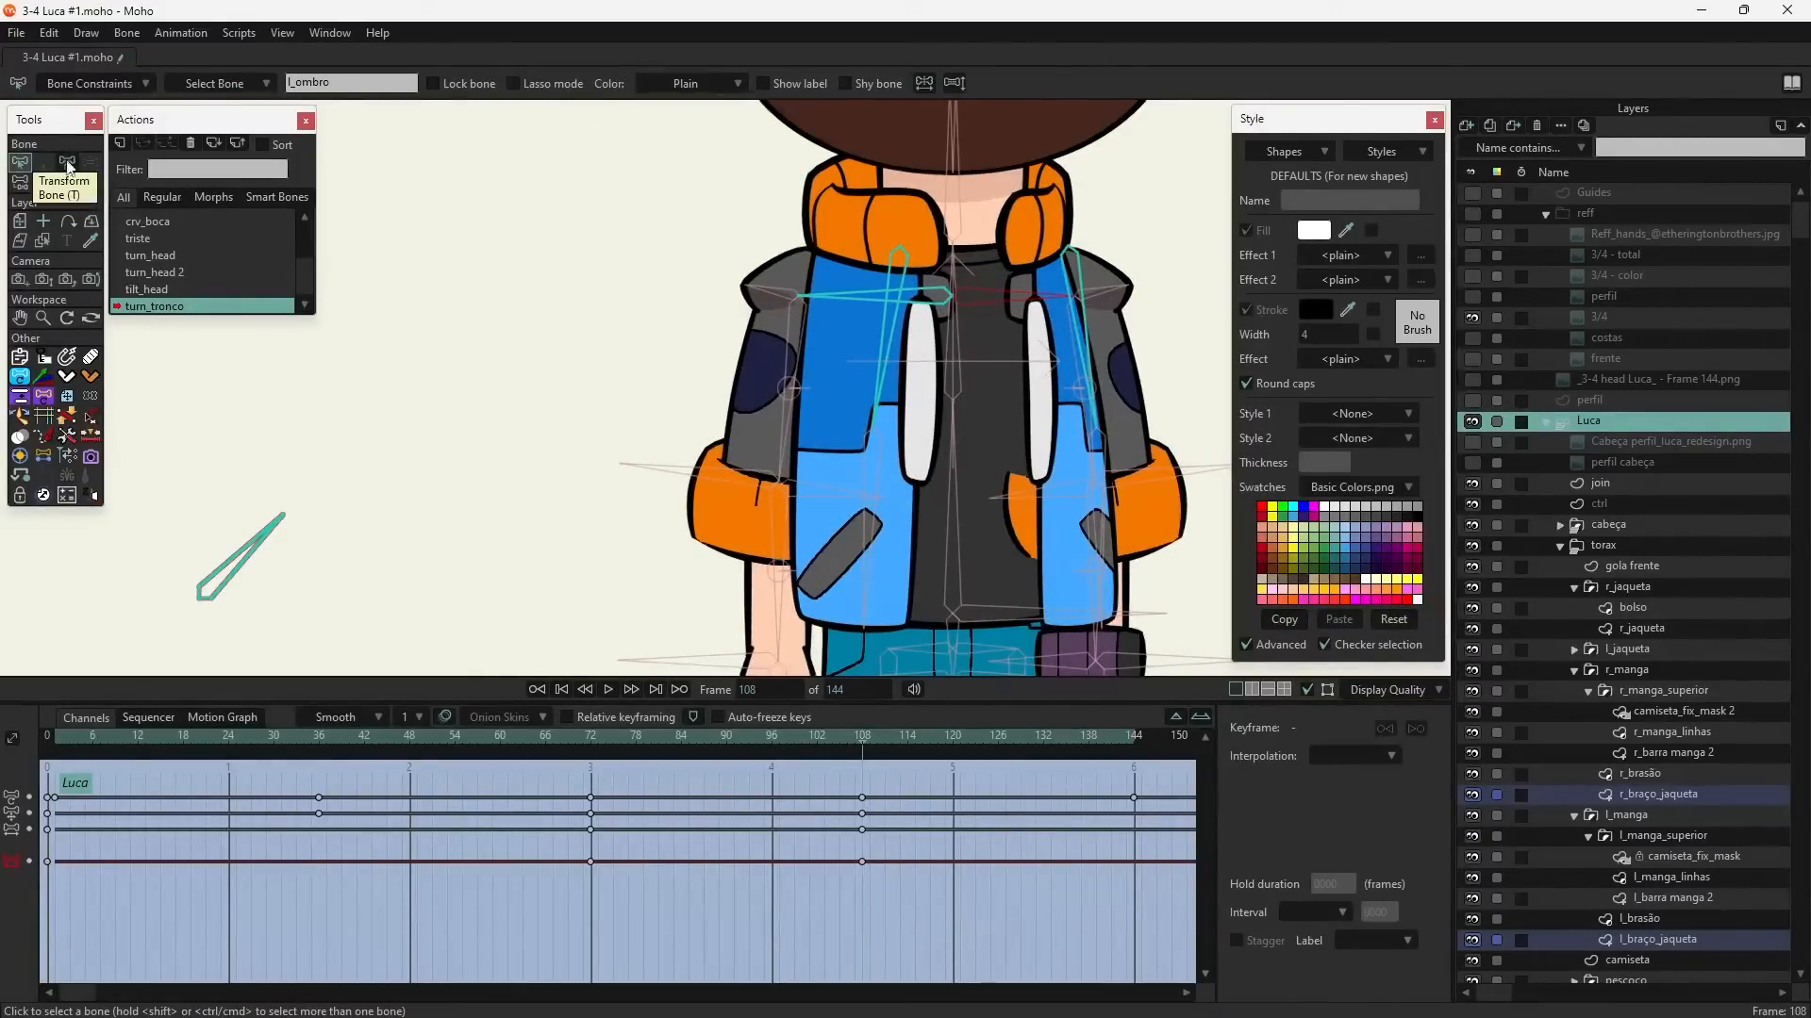
click(67, 162)
click(562, 83)
key(ctrl+c)
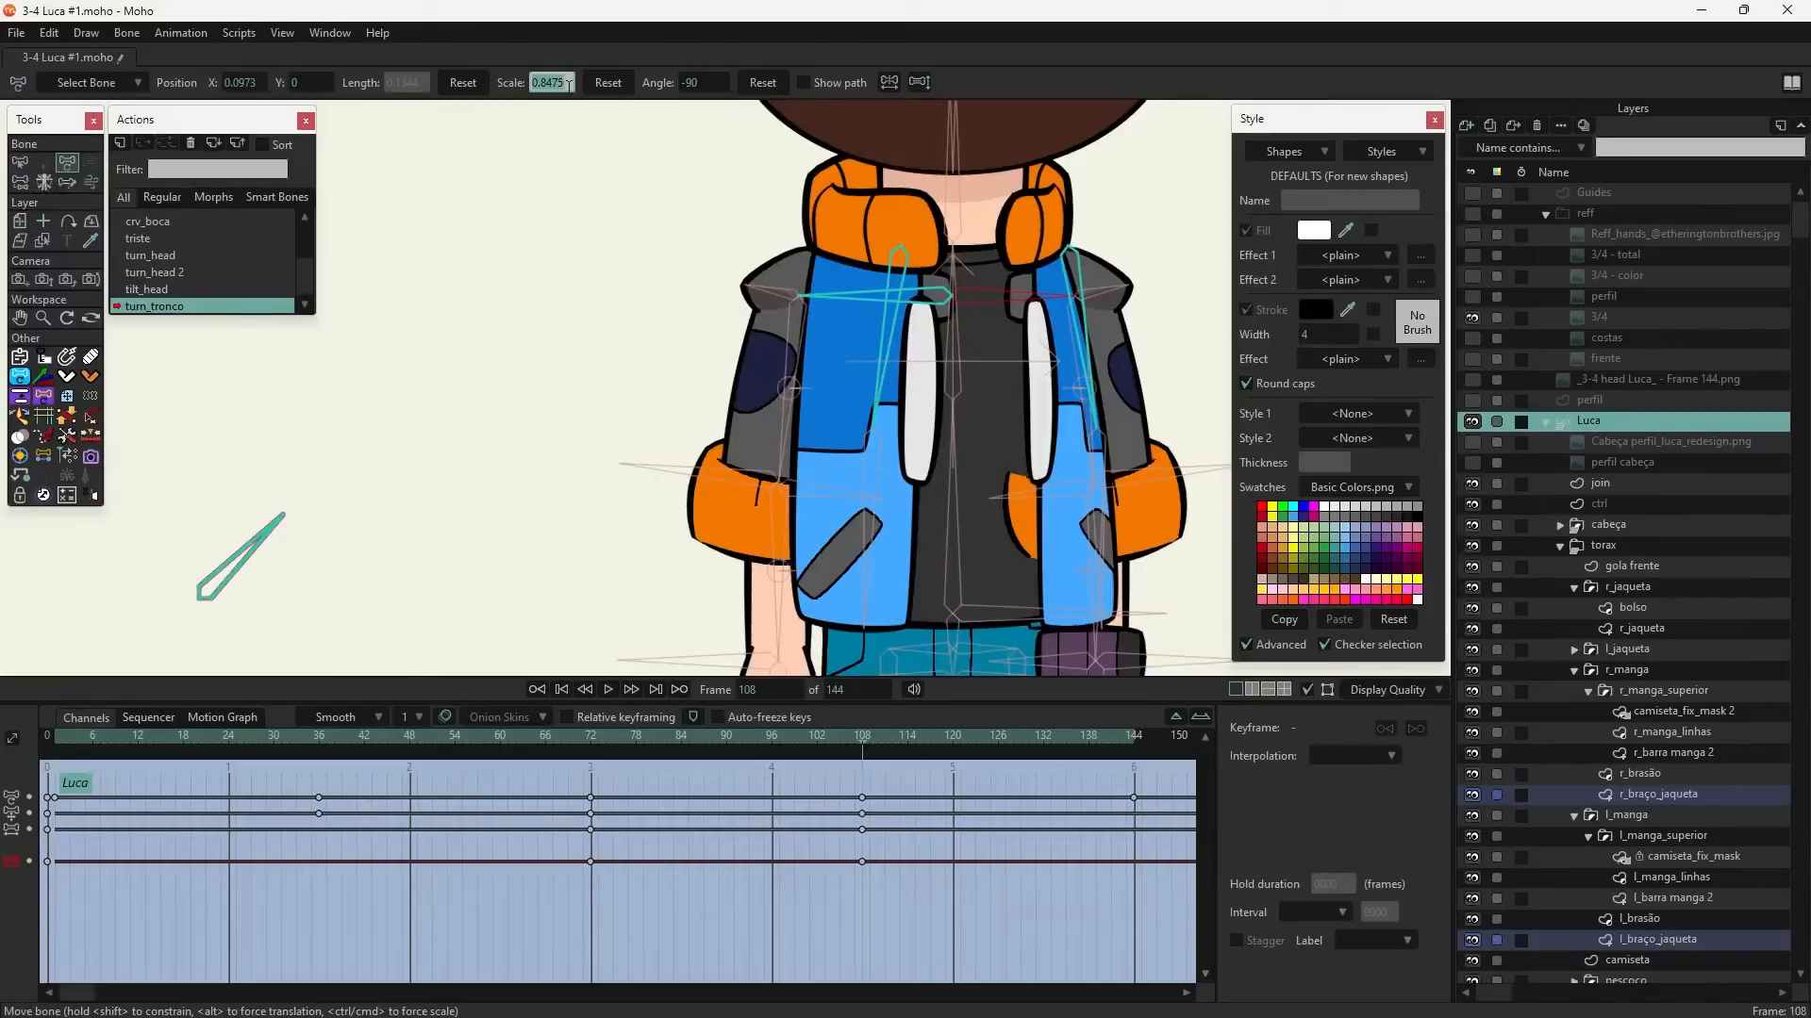
- Set the r_ombro shoulder bone's scale to 0.8475 at frame 36
drag(872, 753, 321, 764)
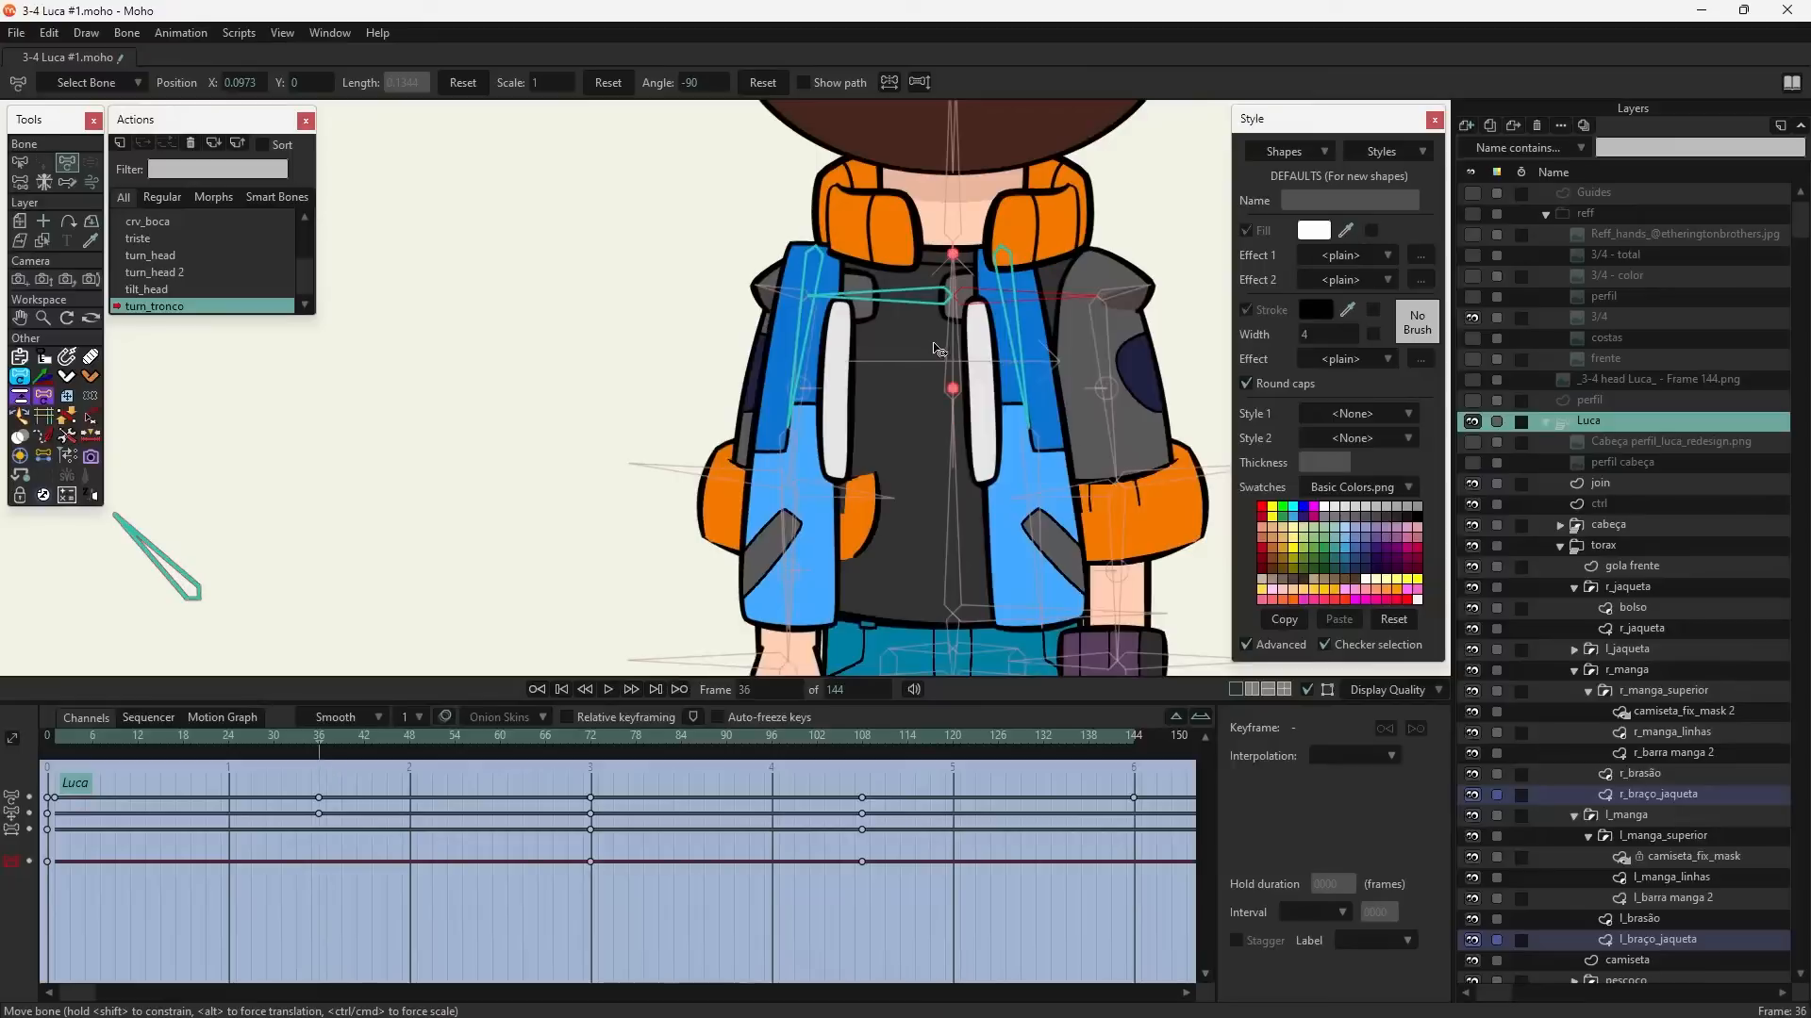
key(b)
click(894, 304)
click(67, 163)
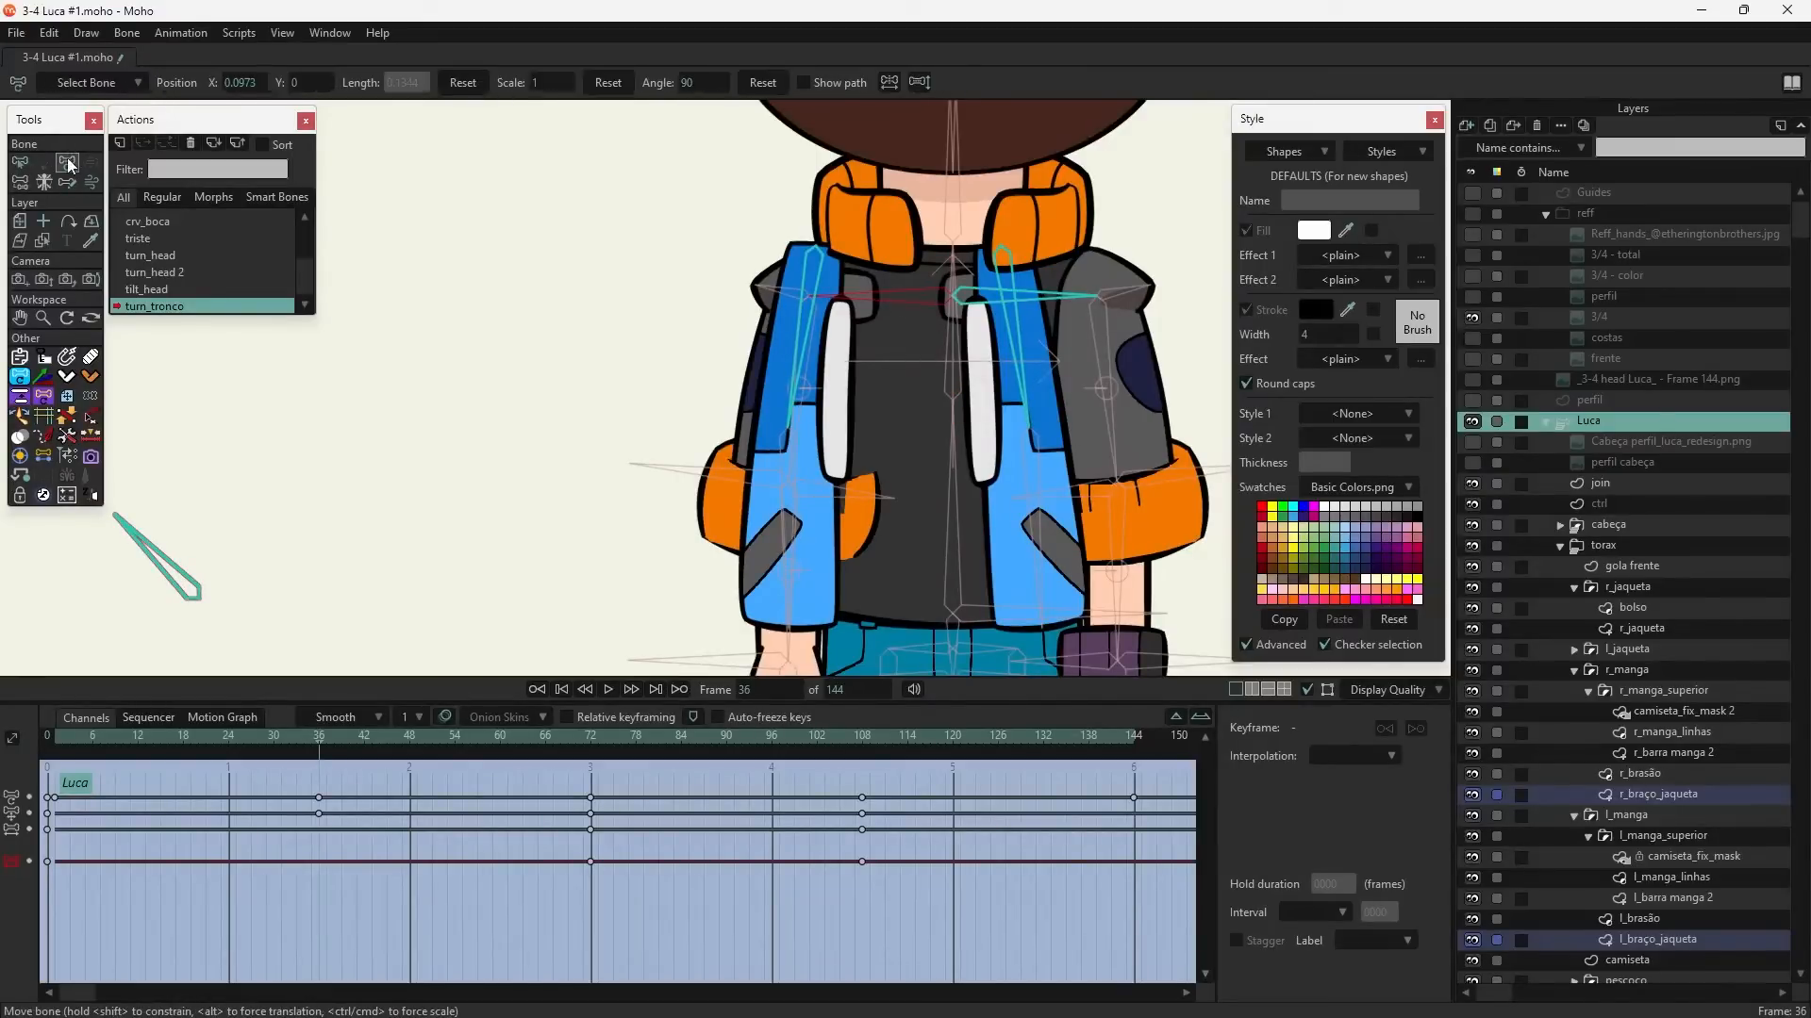
click(552, 83)
key(ctrl+v)
key(Return)
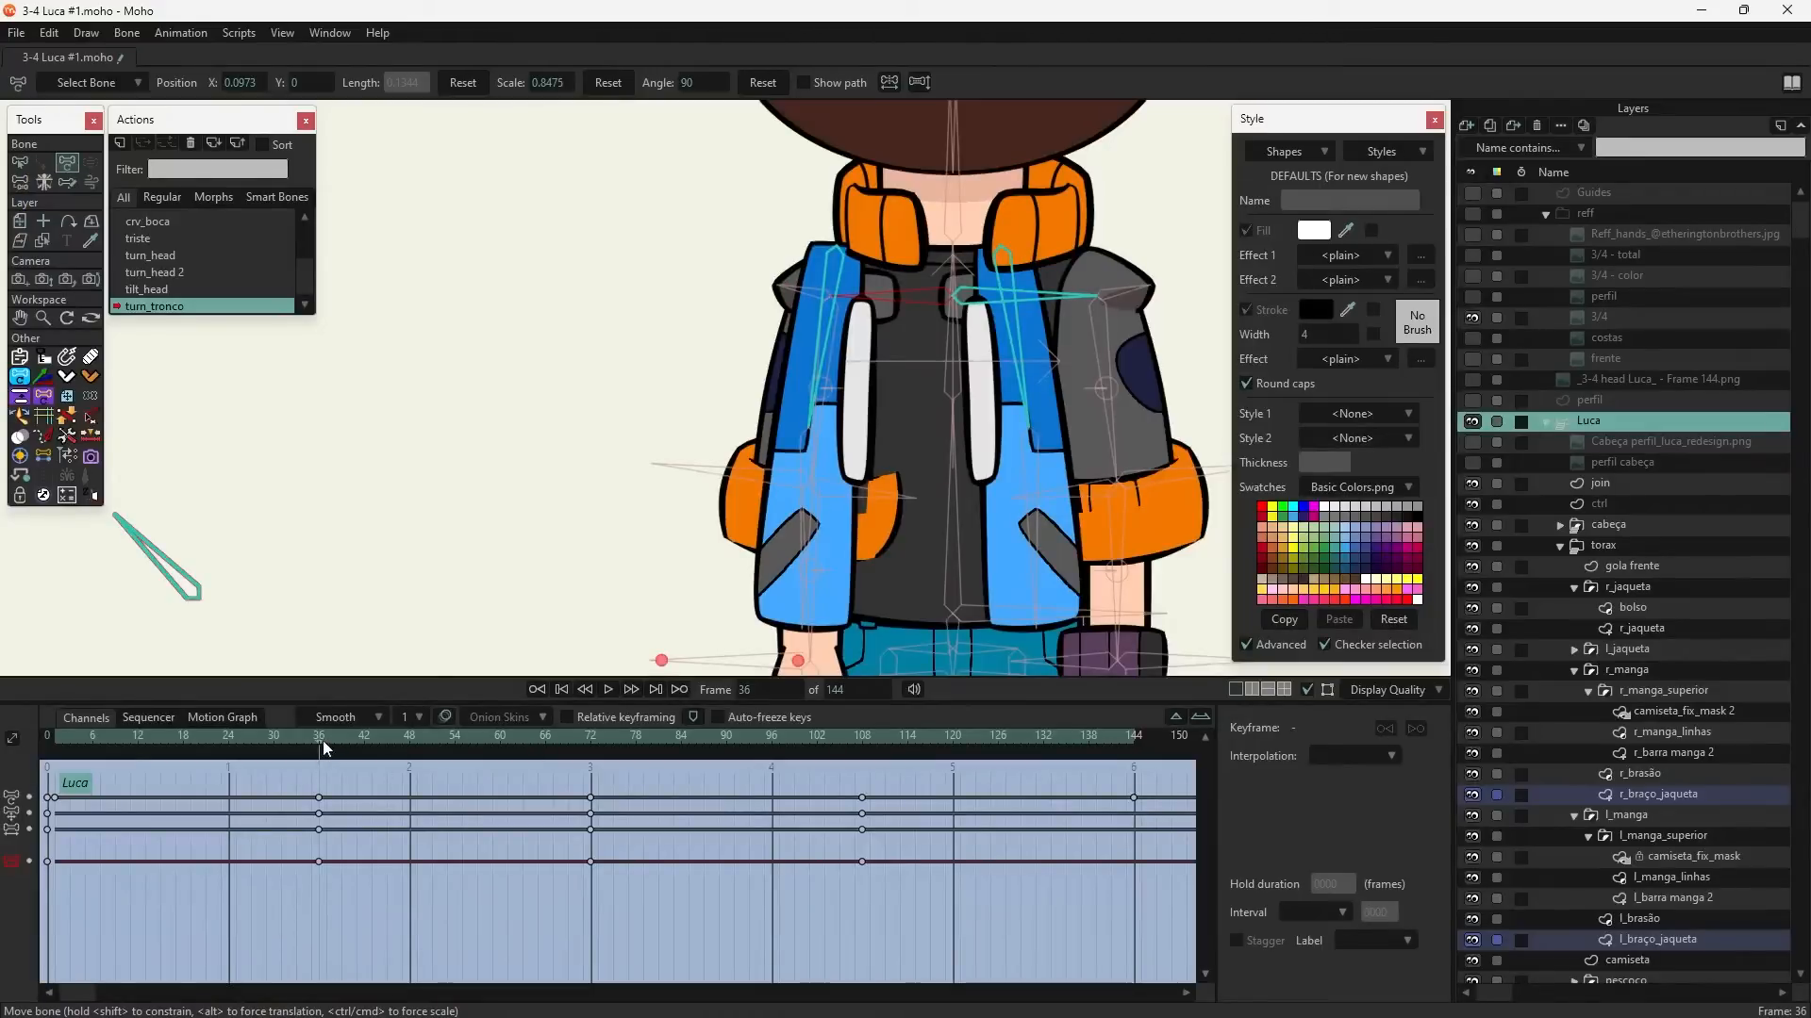
- Take the r_ombro bone's scale from frame 108 and set the l_ombro bone's scale to 1.07 at frame 36
drag(323, 739, 862, 739)
key(b)
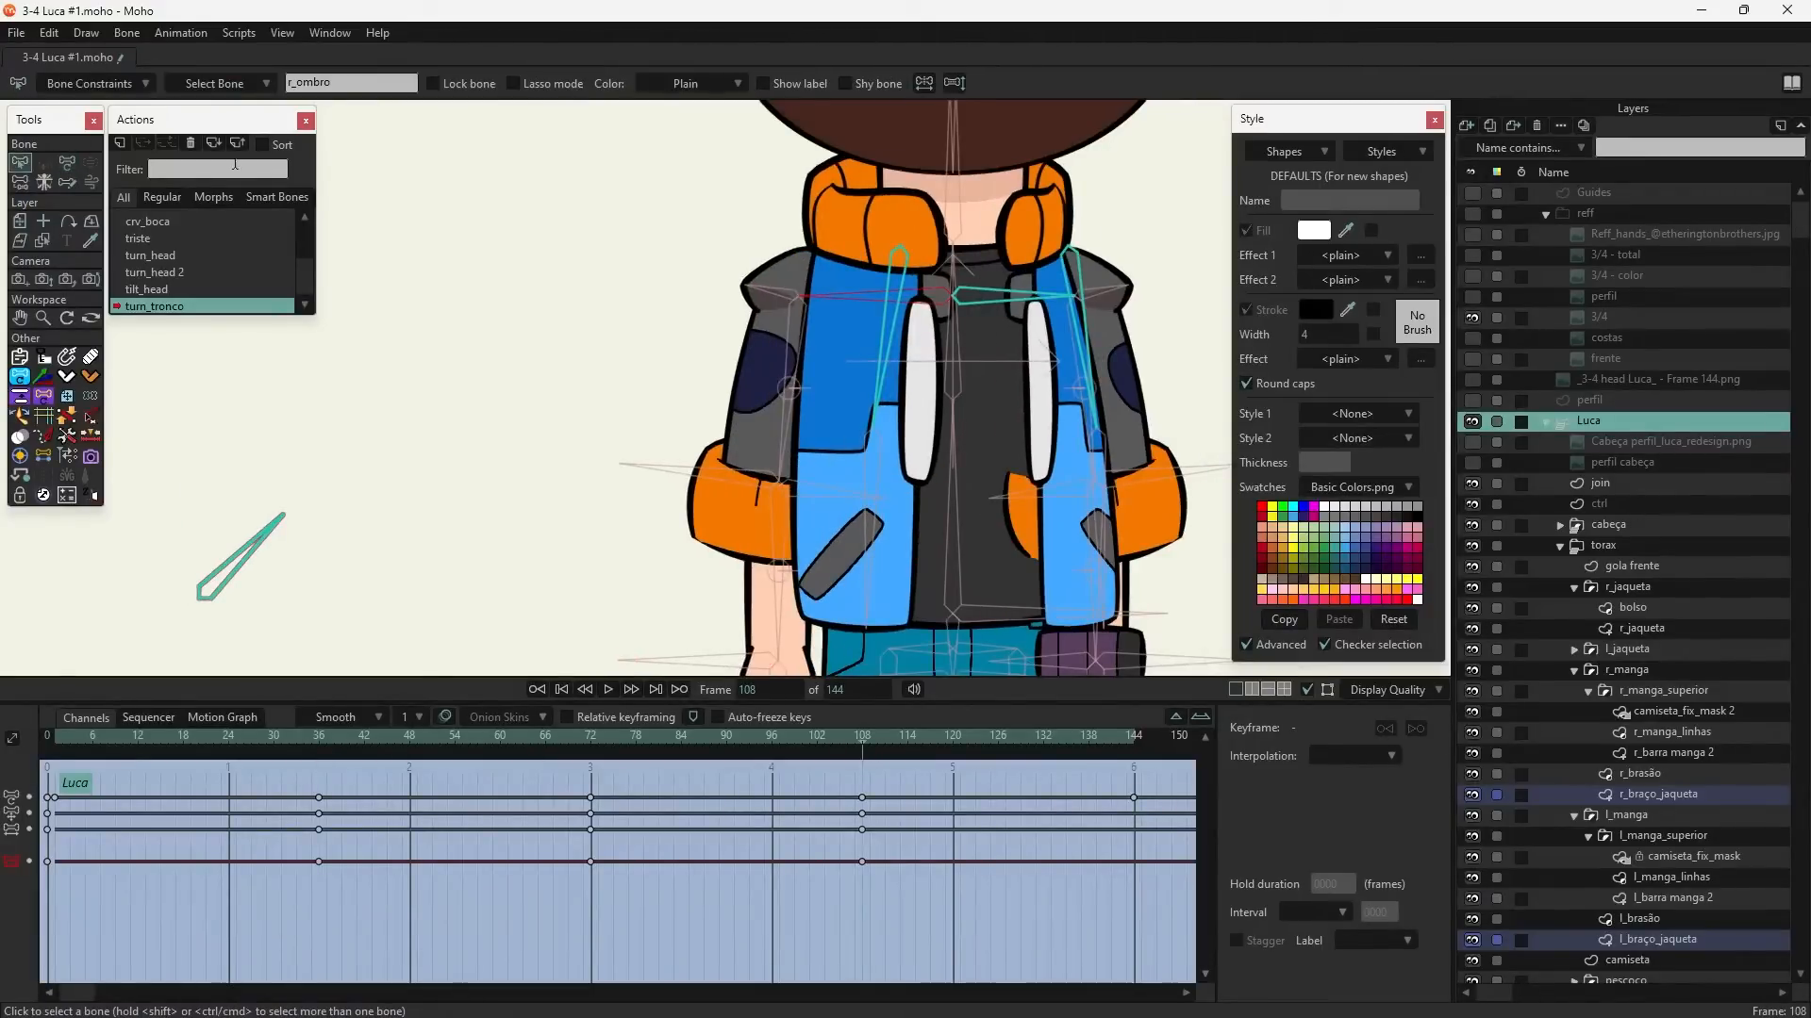
click(66, 162)
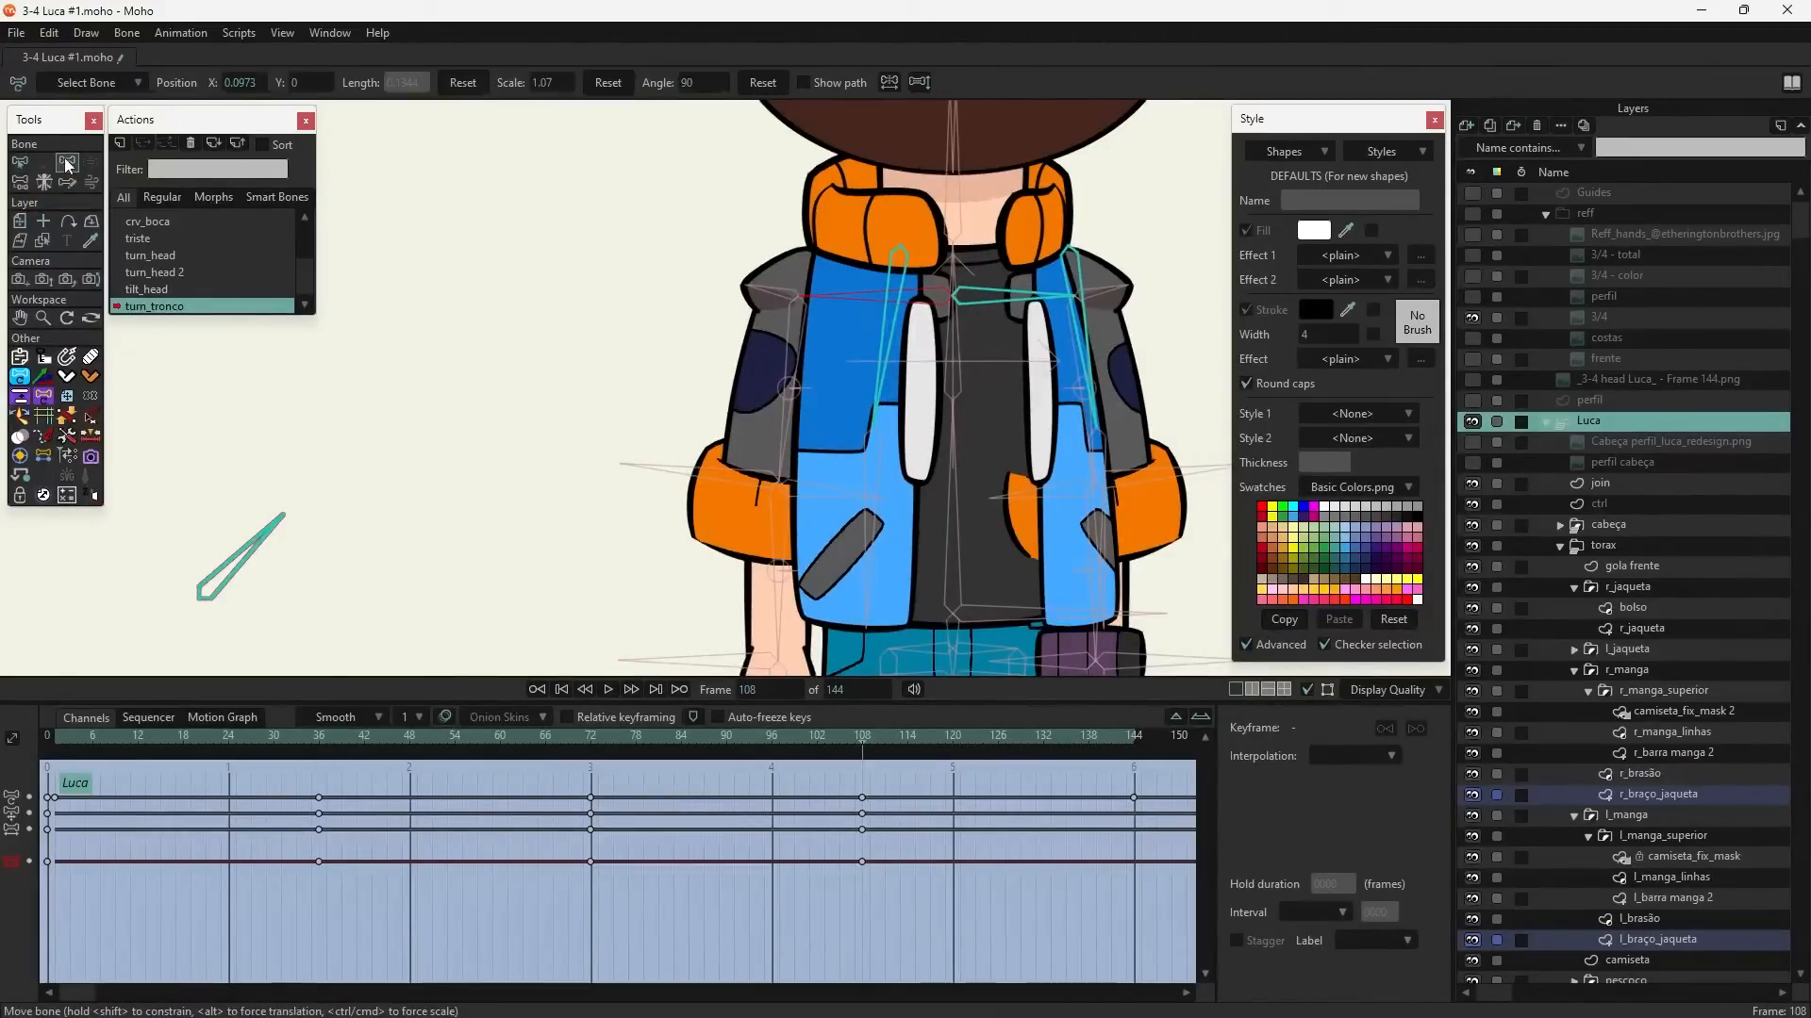
click(545, 82)
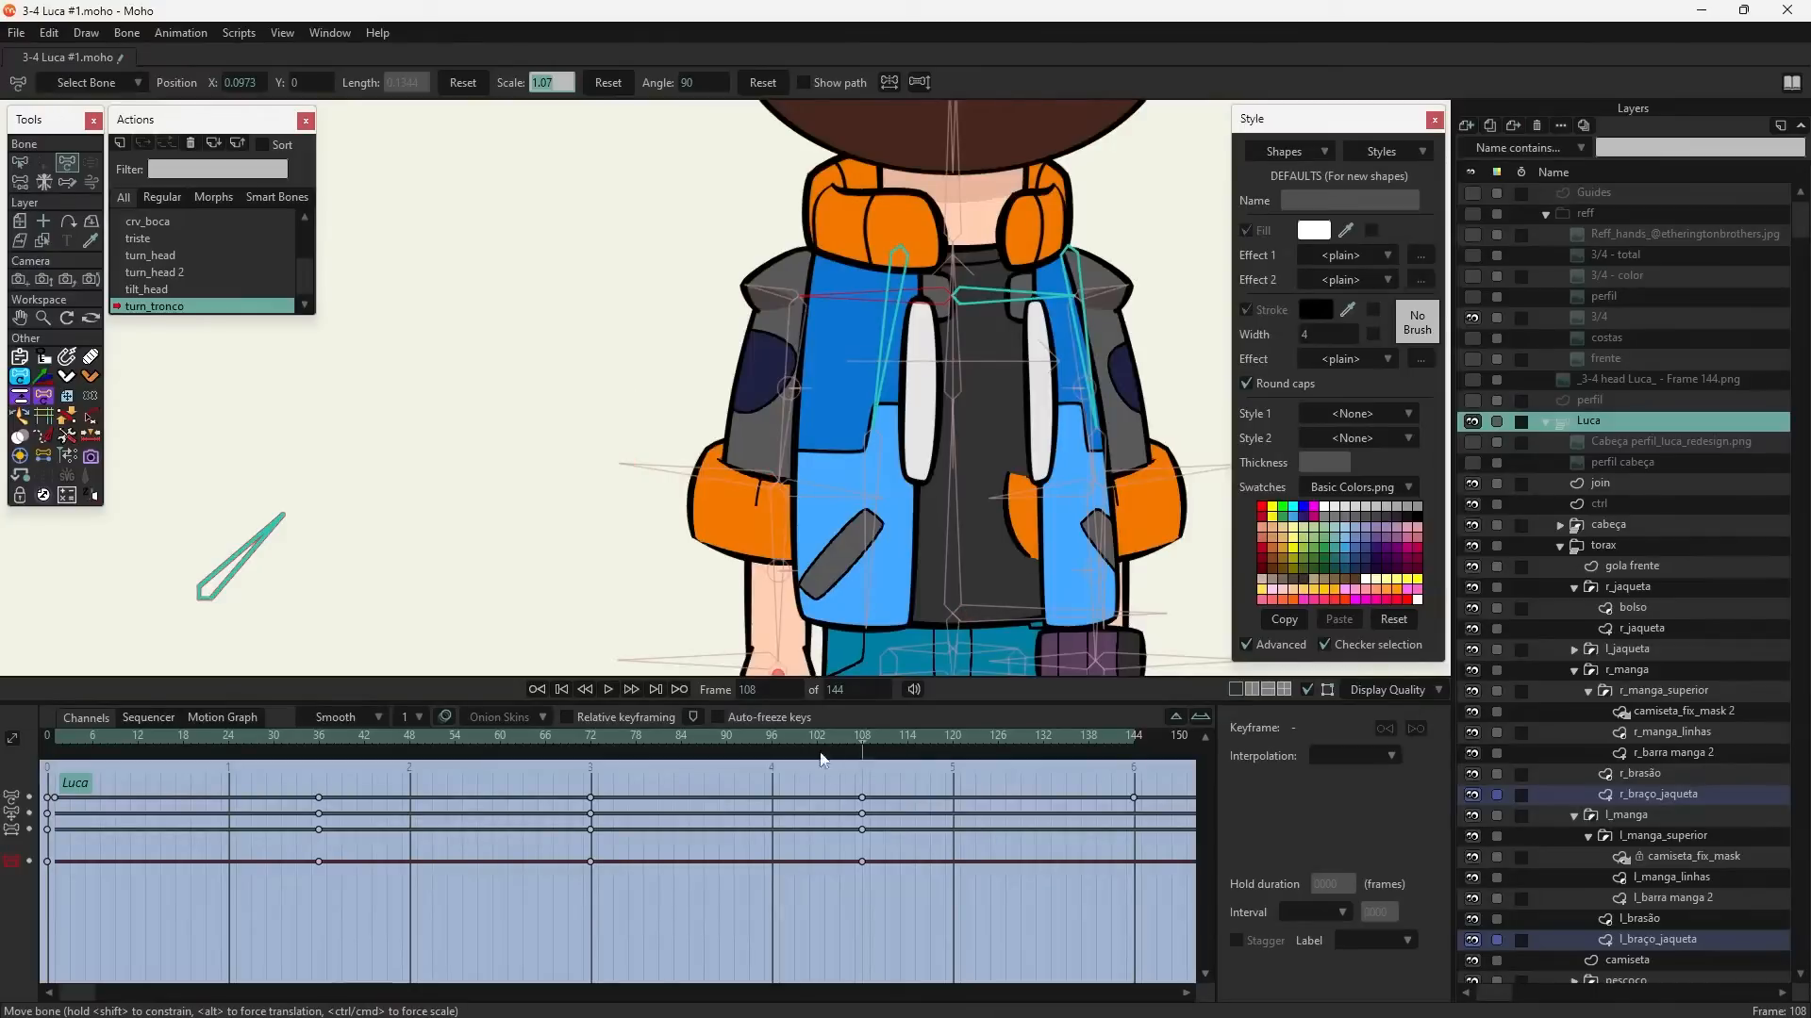
click(321, 745)
click(18, 162)
click(978, 295)
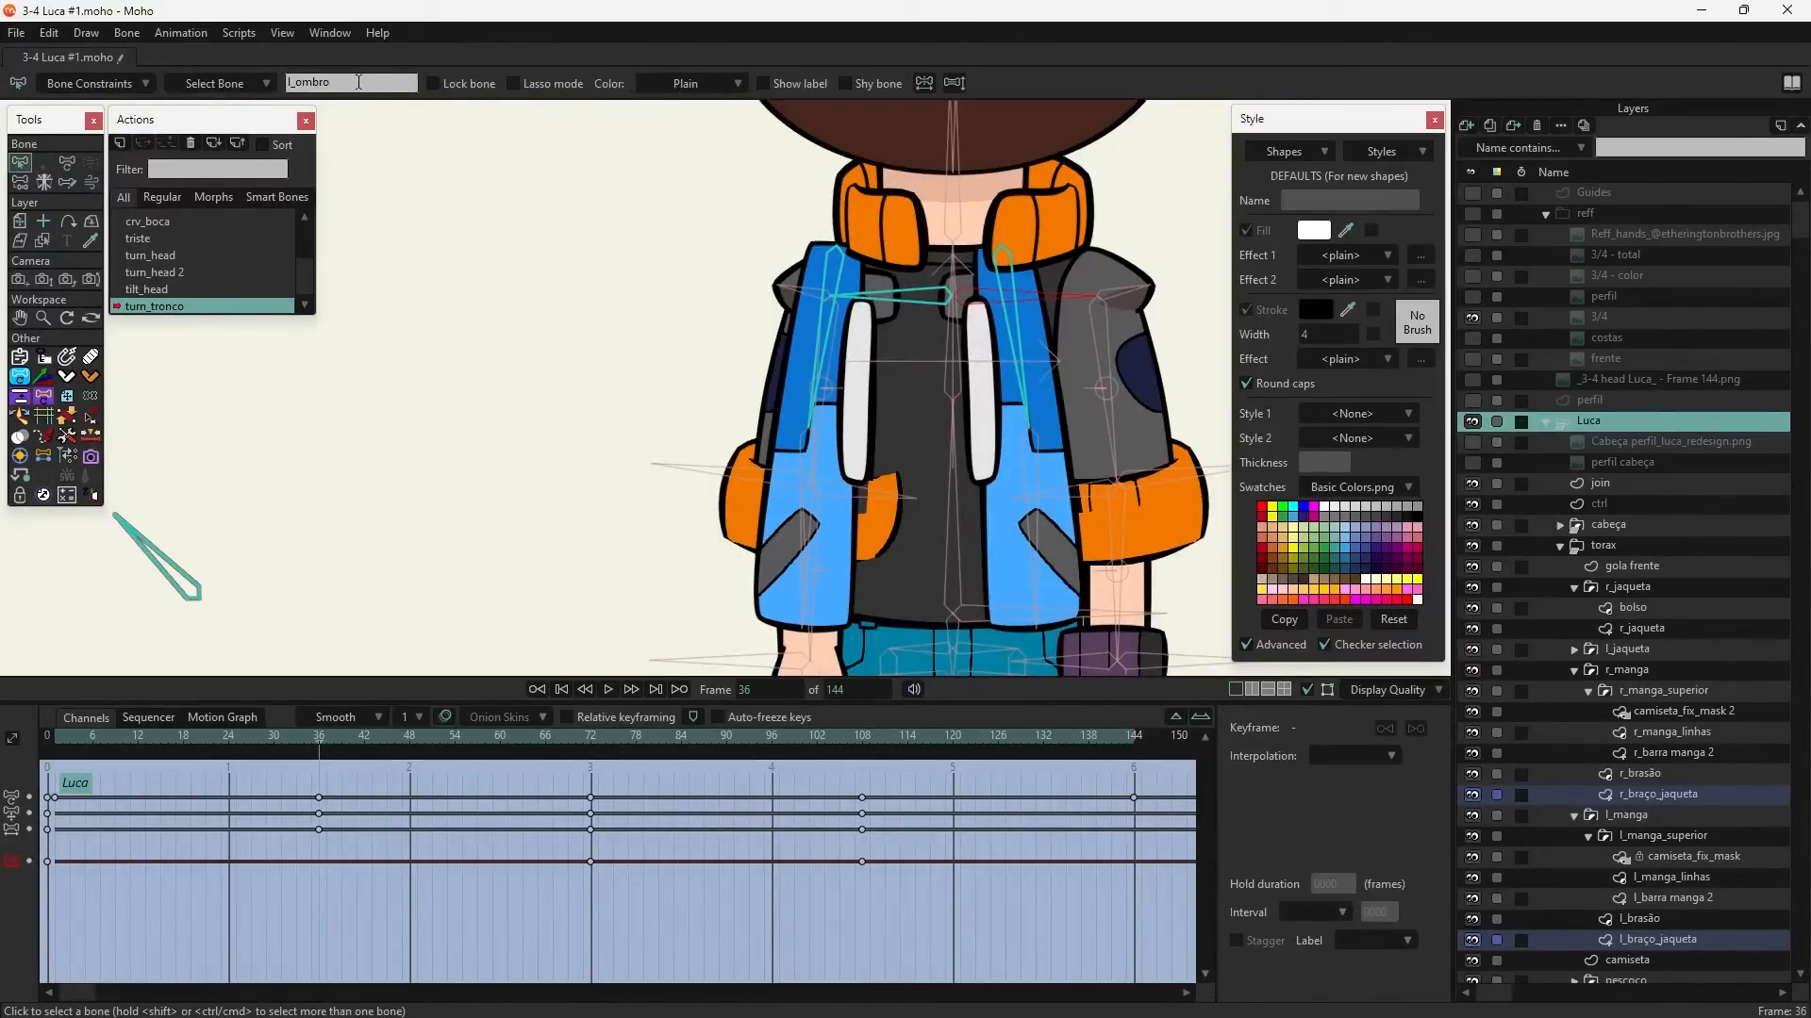
click(67, 162)
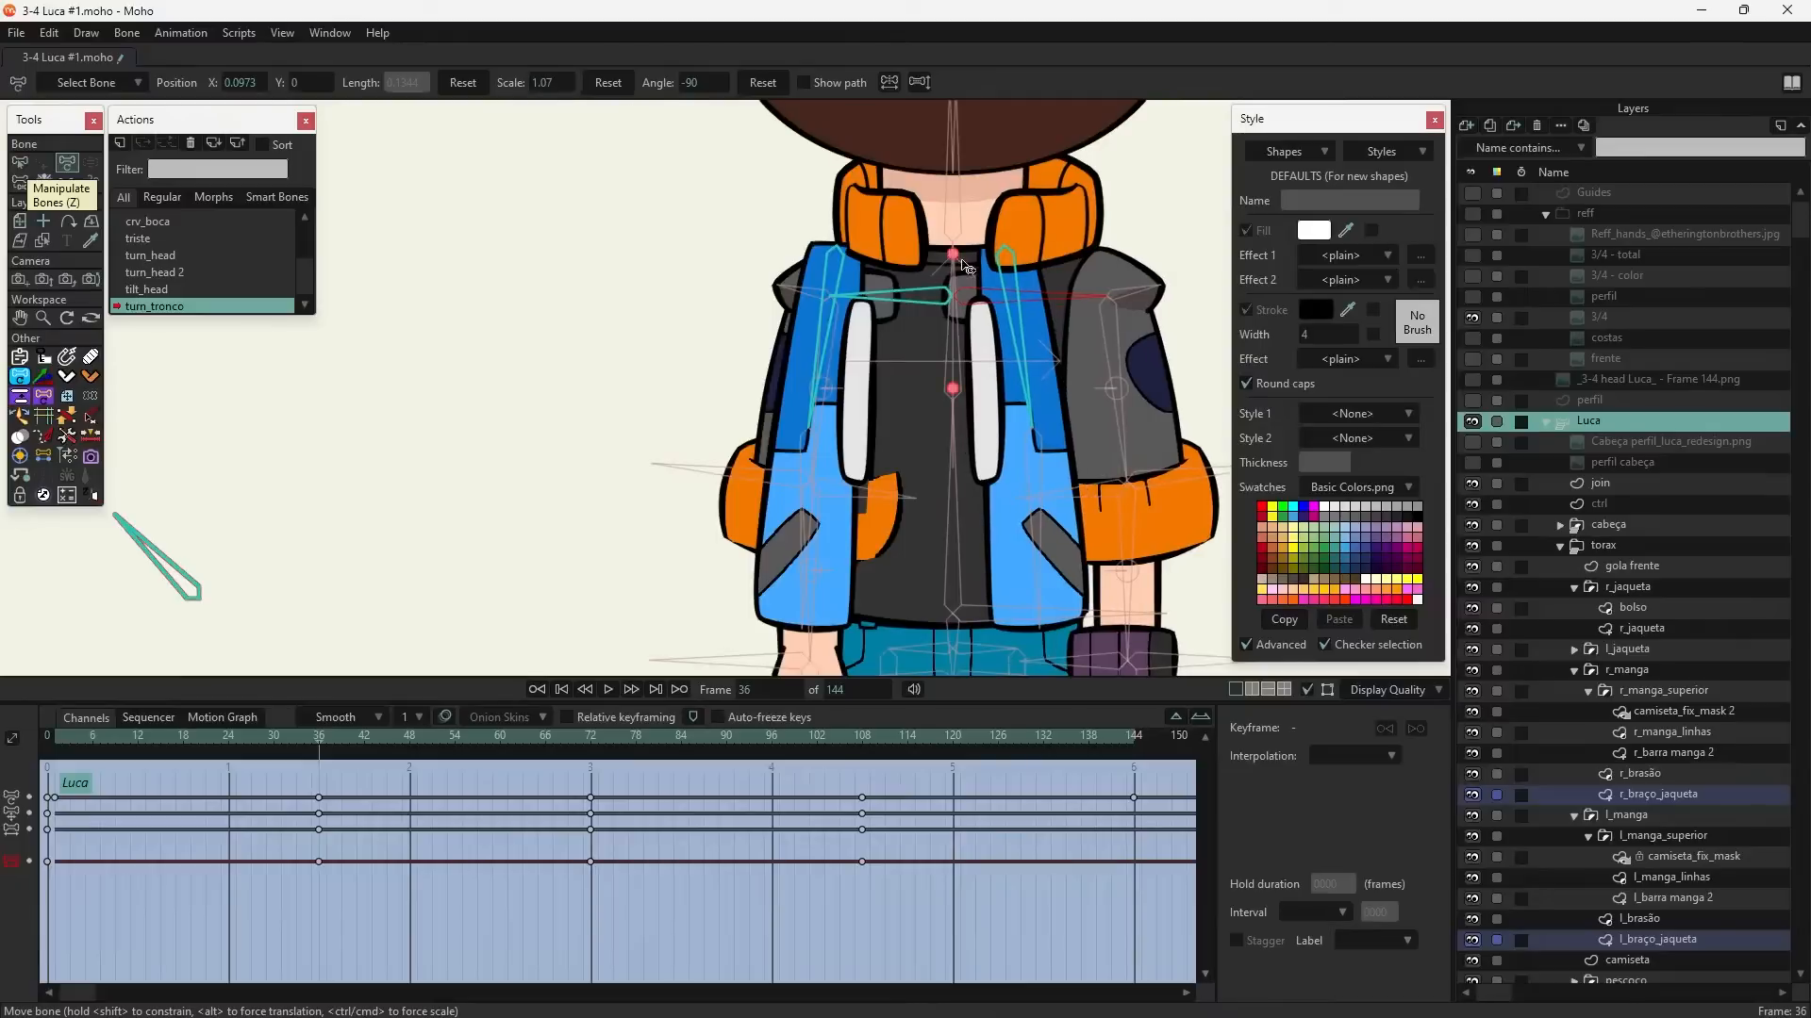
- At frame 108, set the project's render style to Back Transparent fill and Basic Black stroke
scroll(964, 265, down, 5)
drag(827, 522, 828, 405)
drag(335, 755, 862, 812)
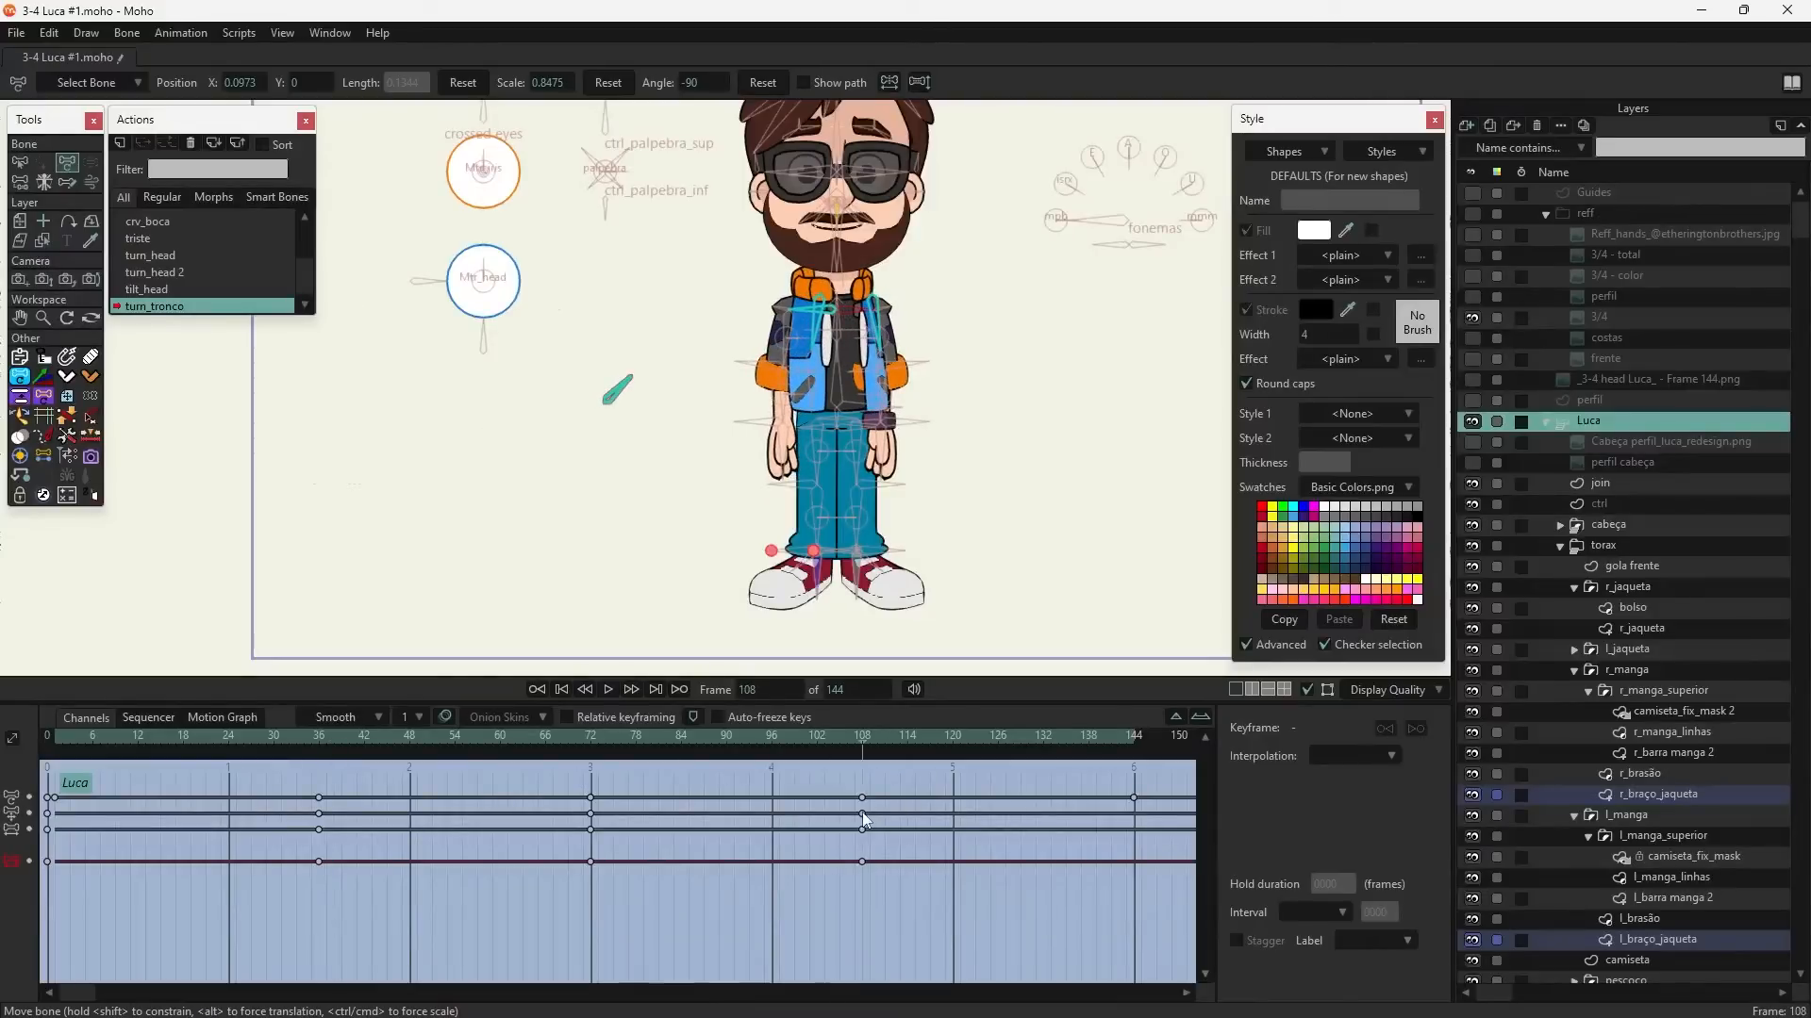
scroll(774, 321, up, 5)
scroll(754, 341, down, 5)
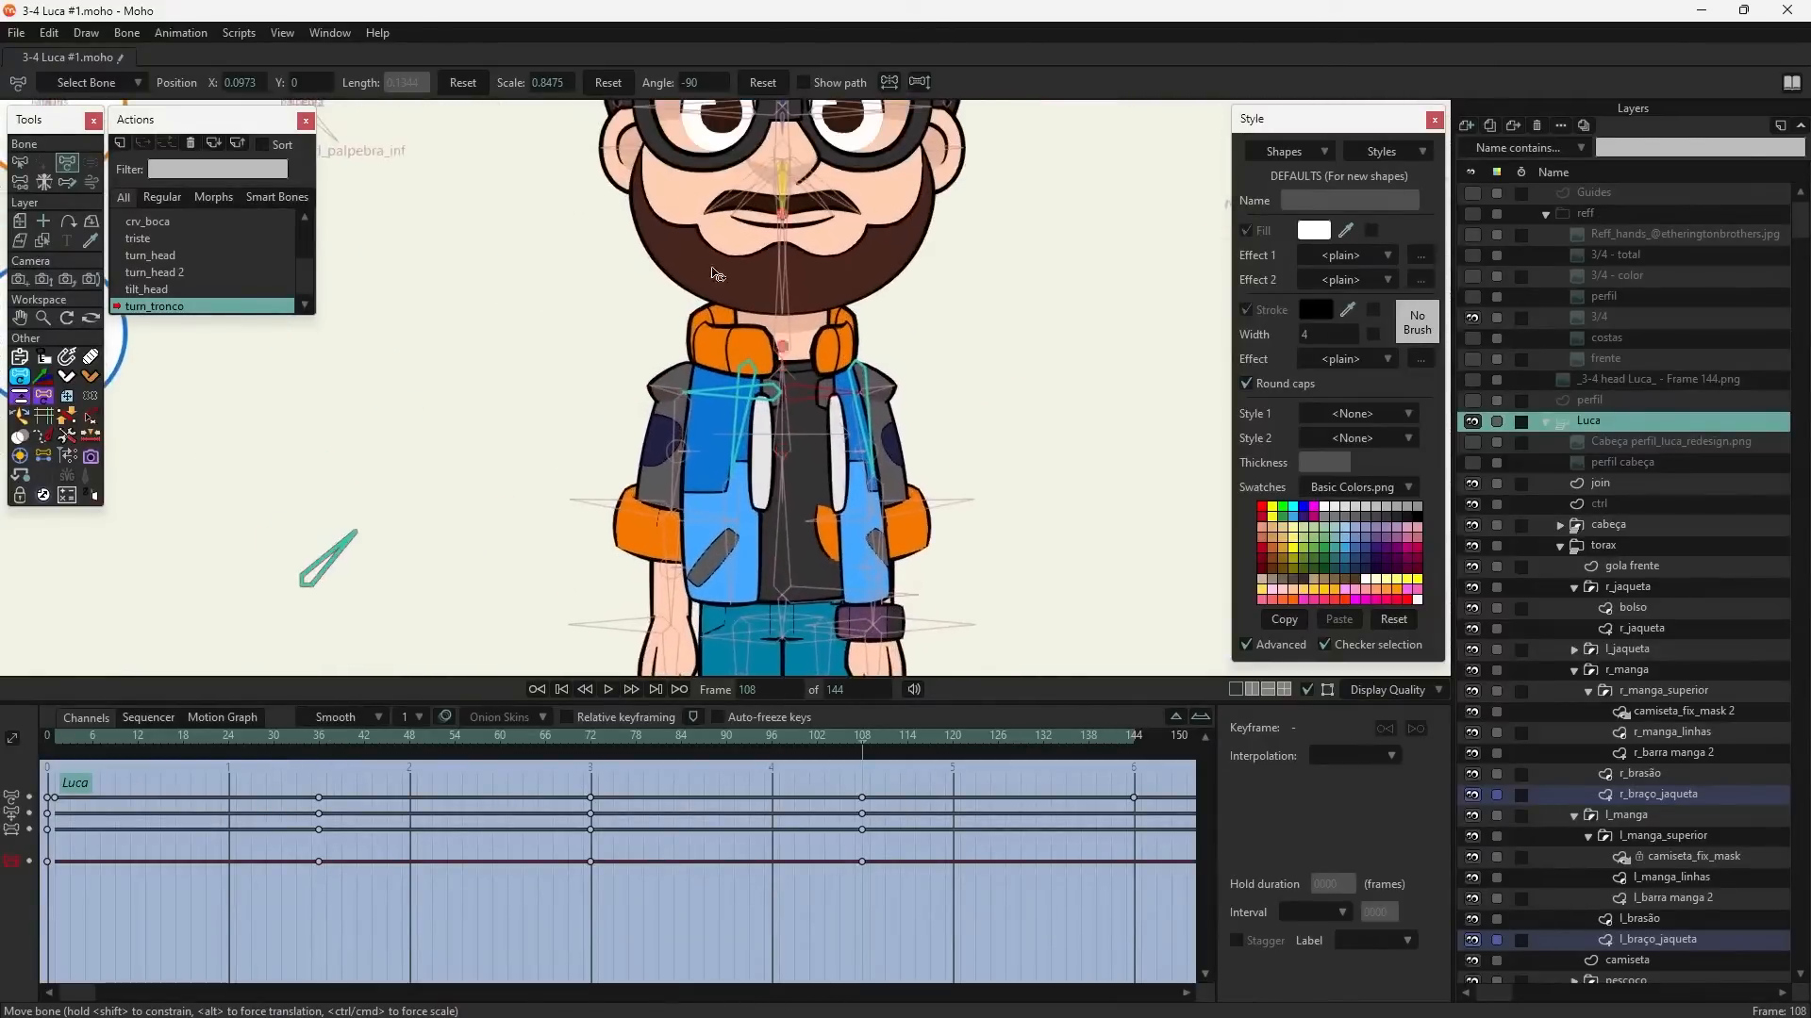
drag(638, 335, 678, 366)
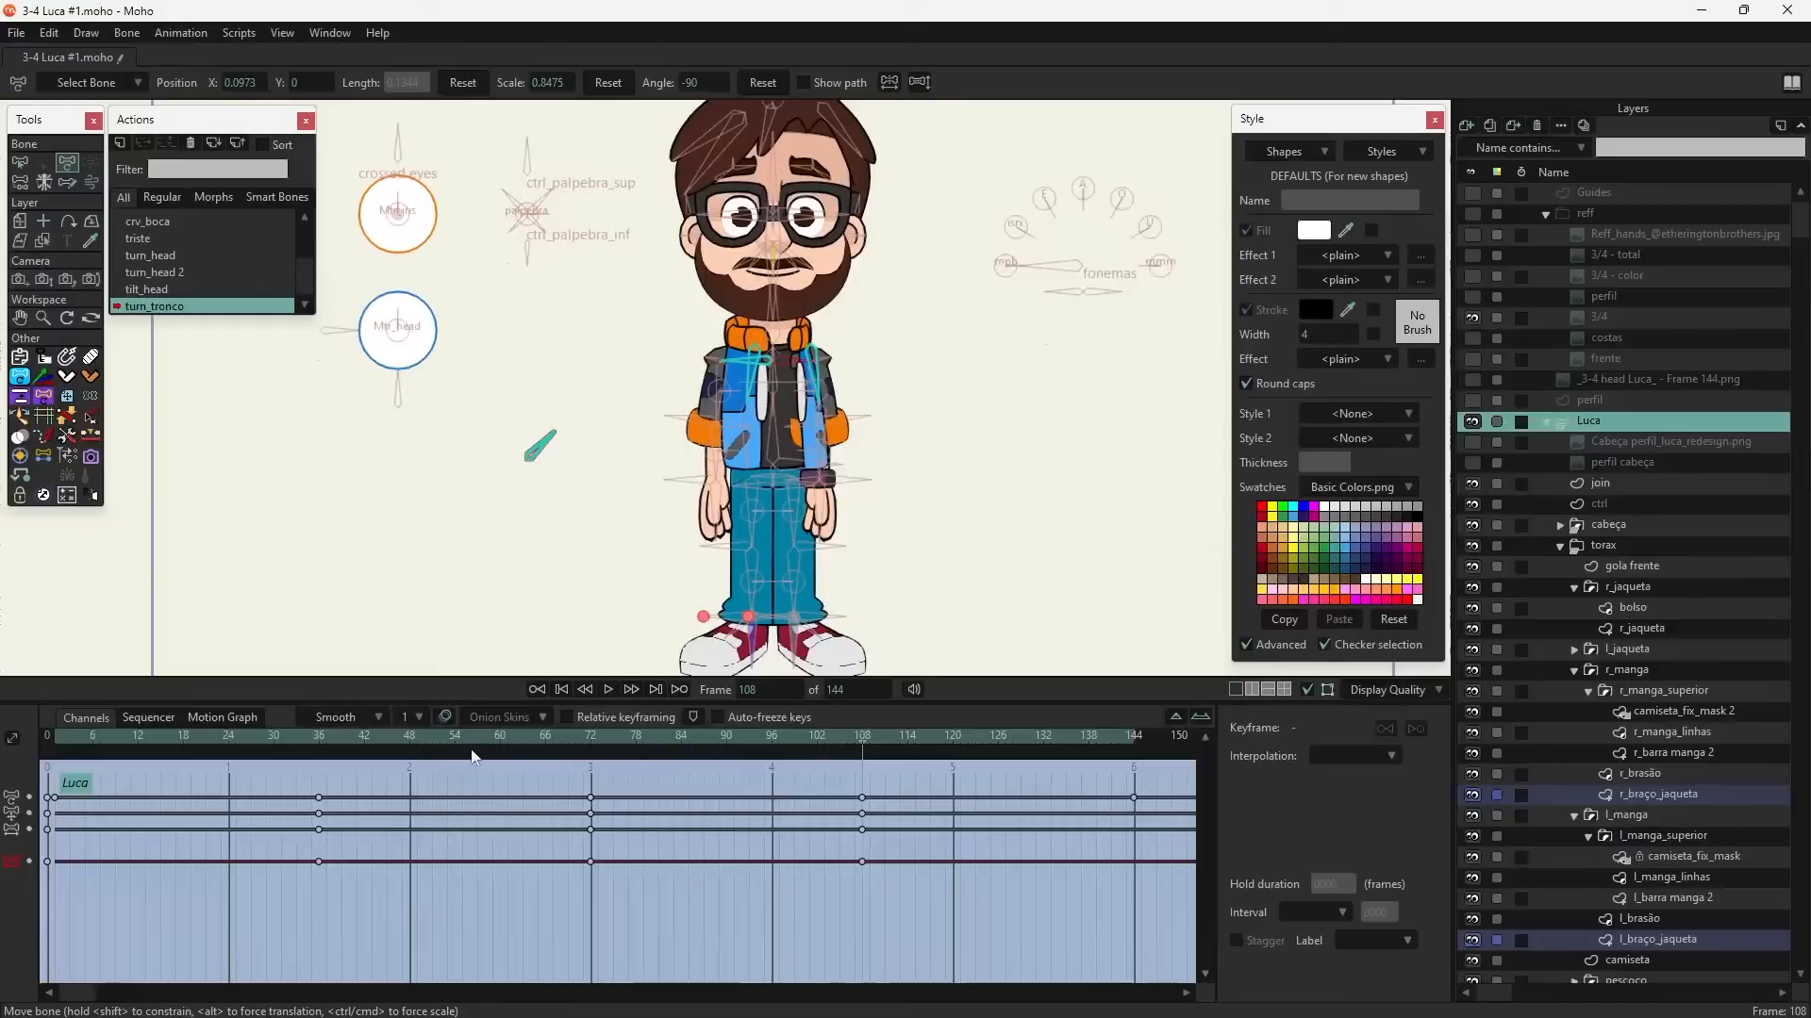
click(17, 34)
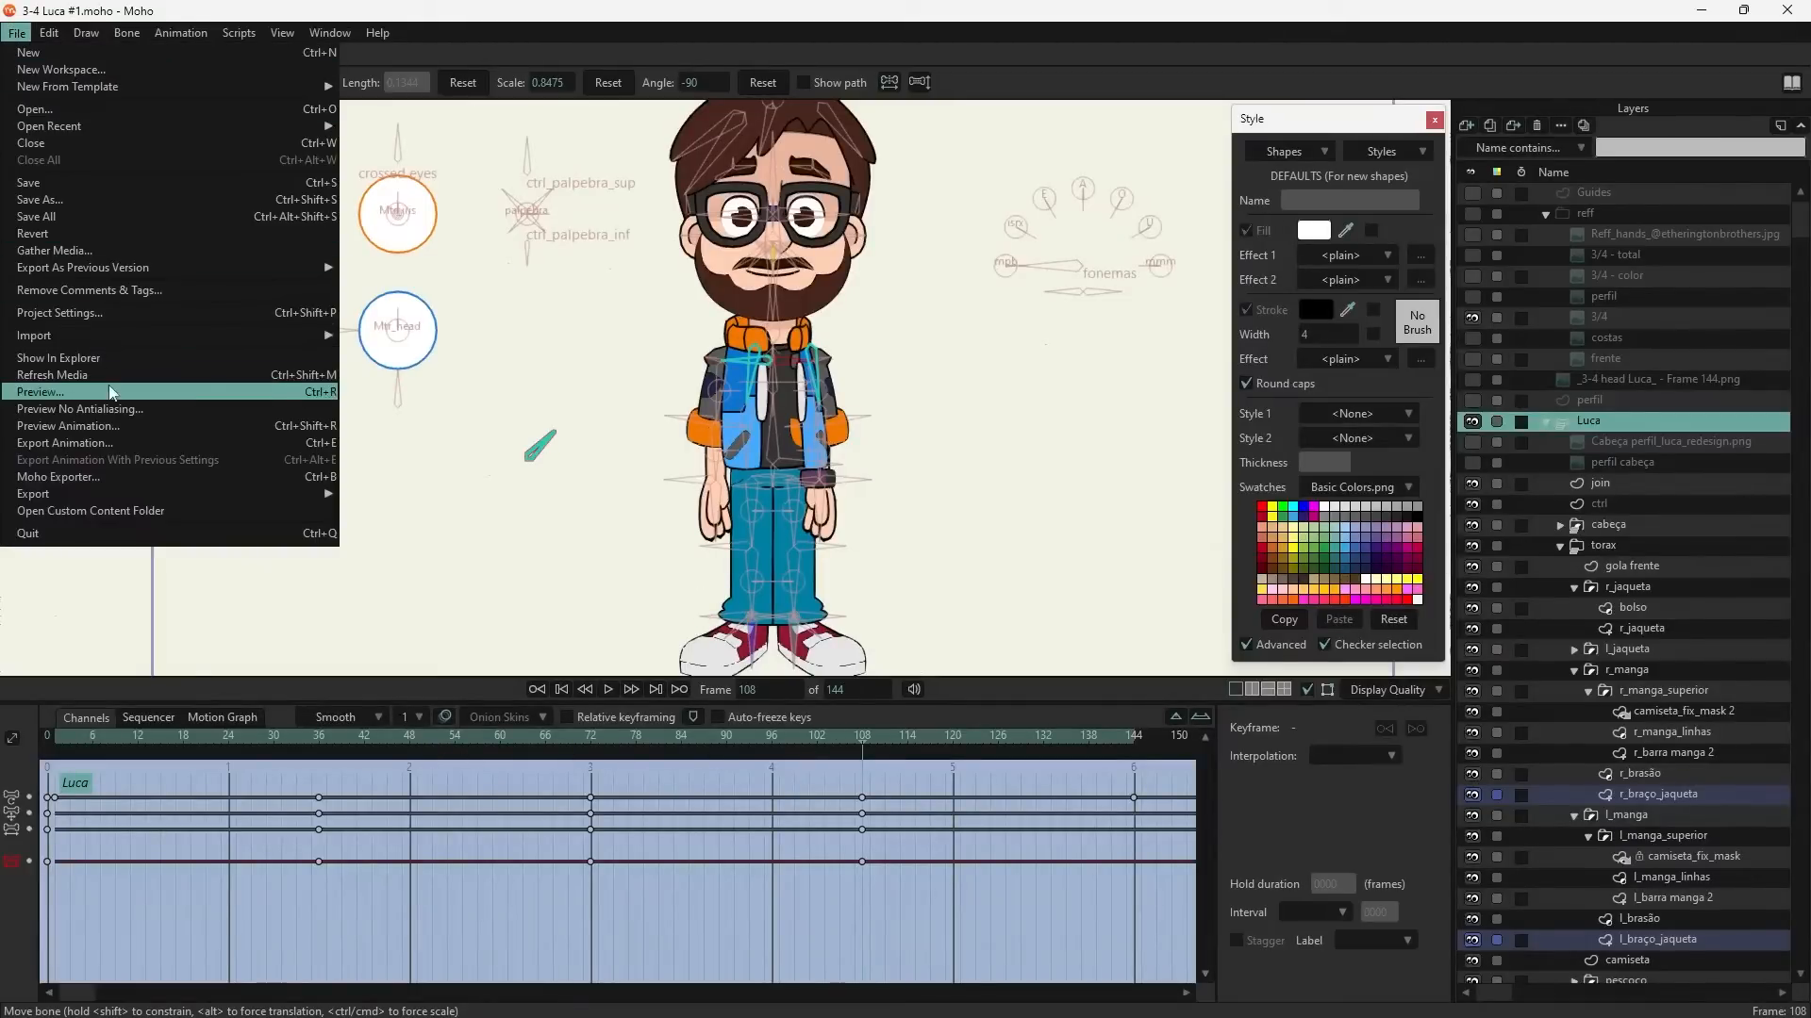
key(ctrl+shift+p)
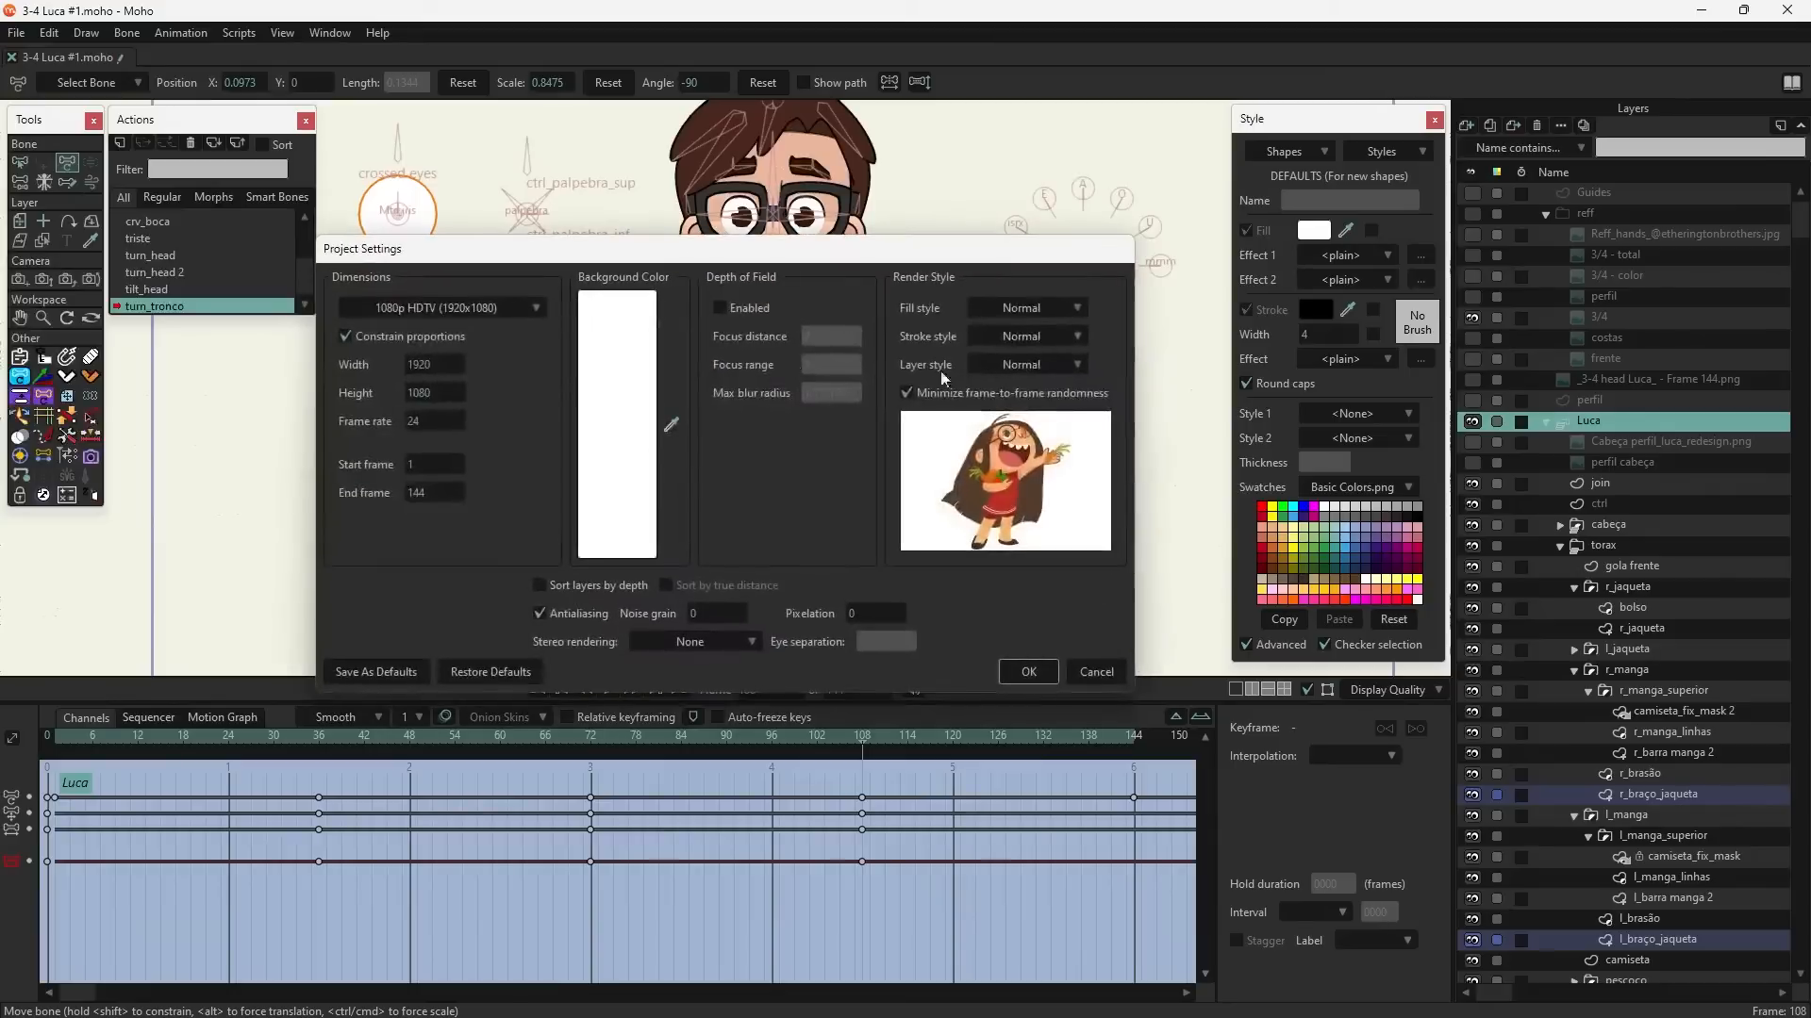
click(1047, 308)
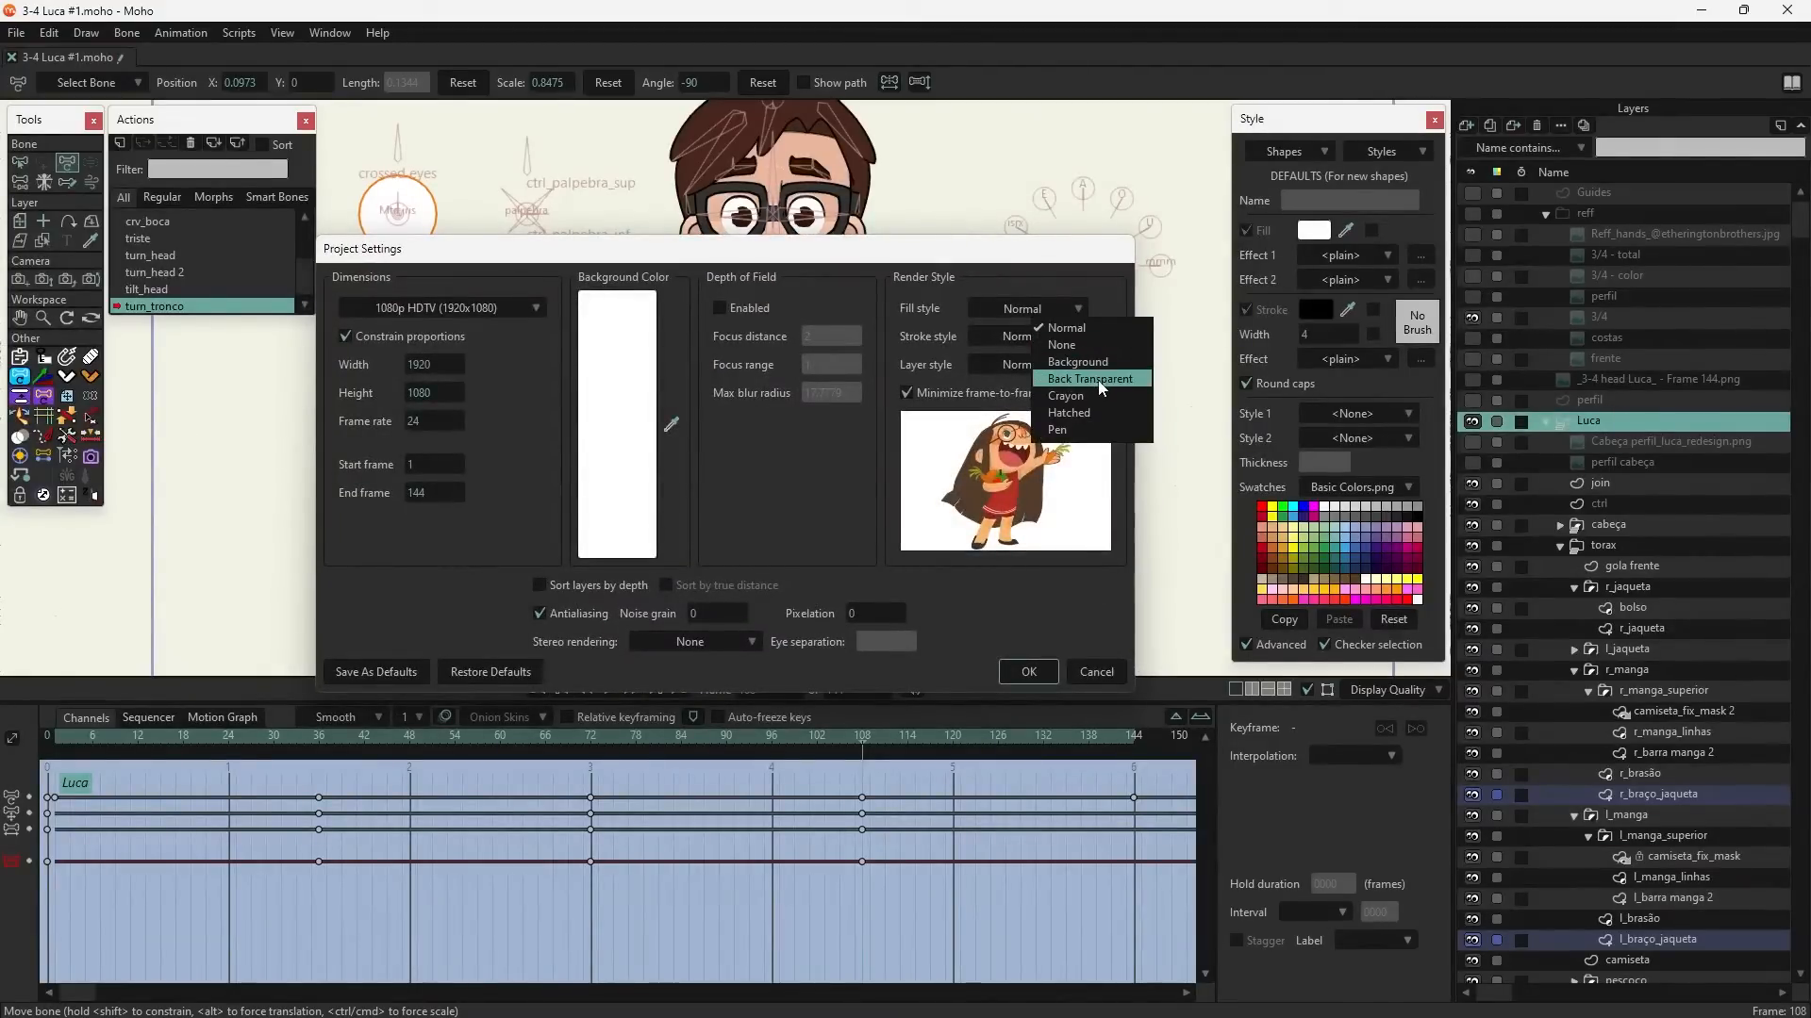
click(1089, 379)
click(1045, 338)
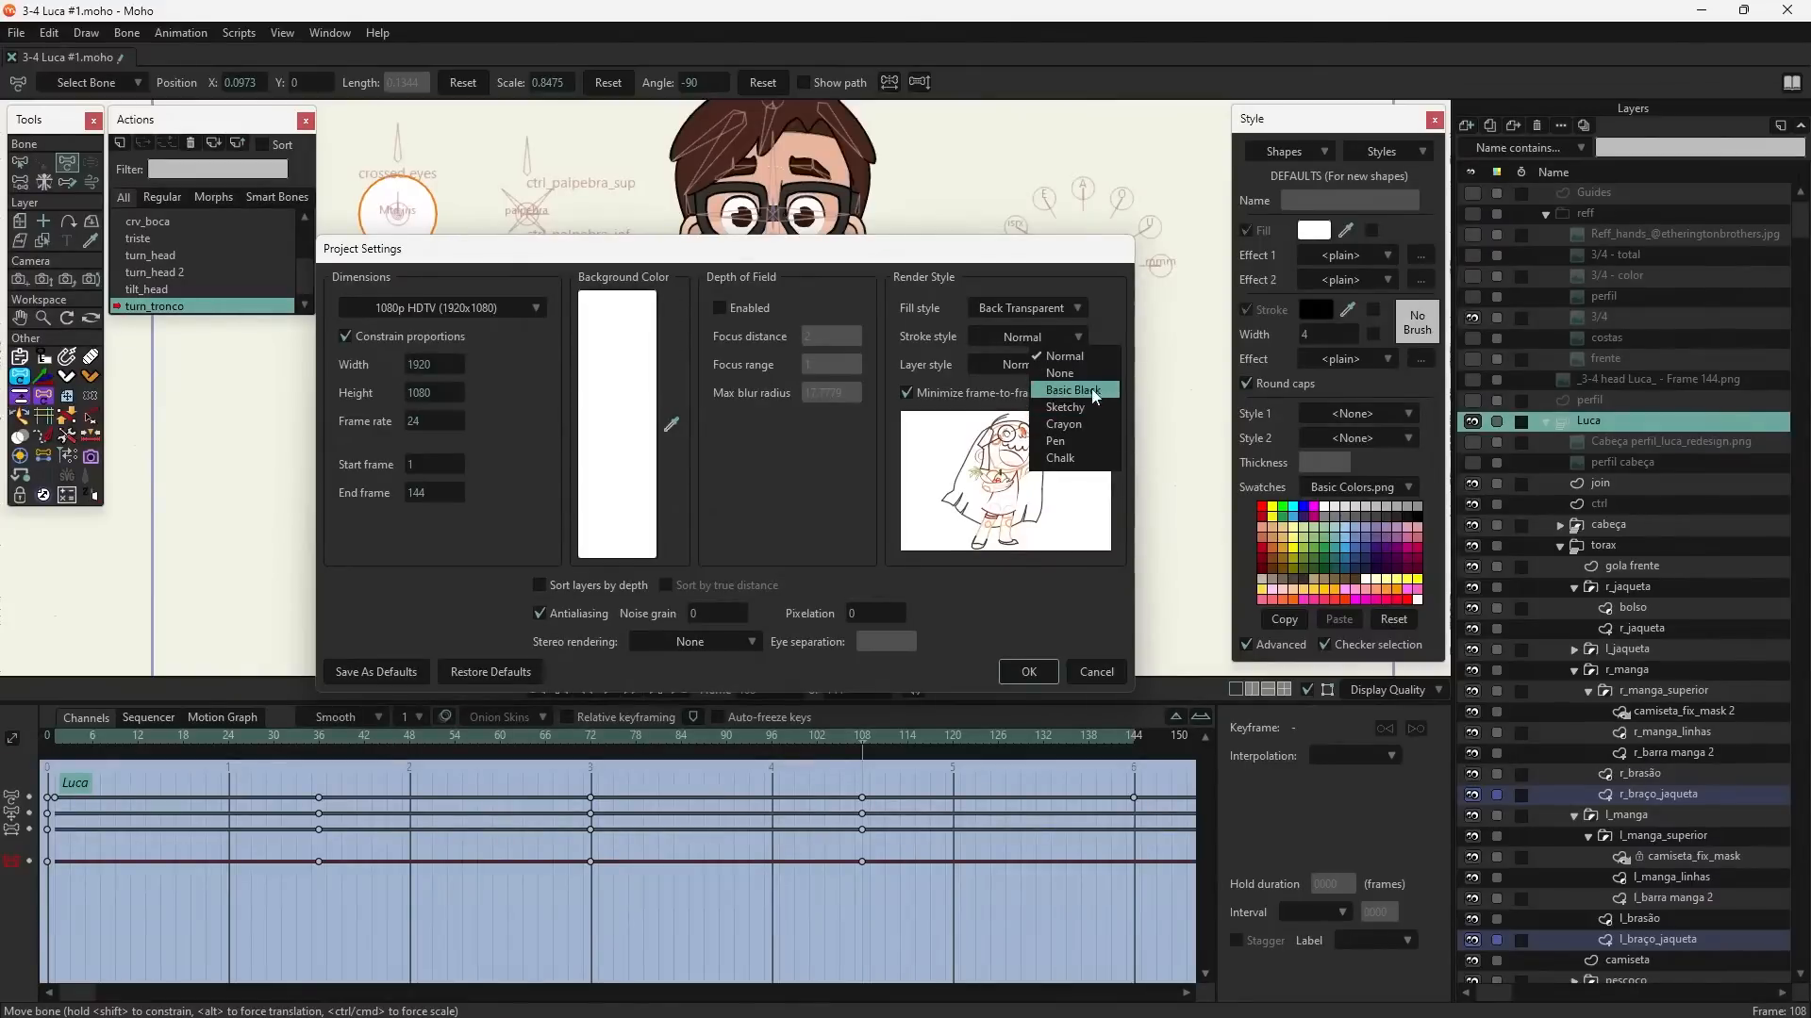
click(1090, 388)
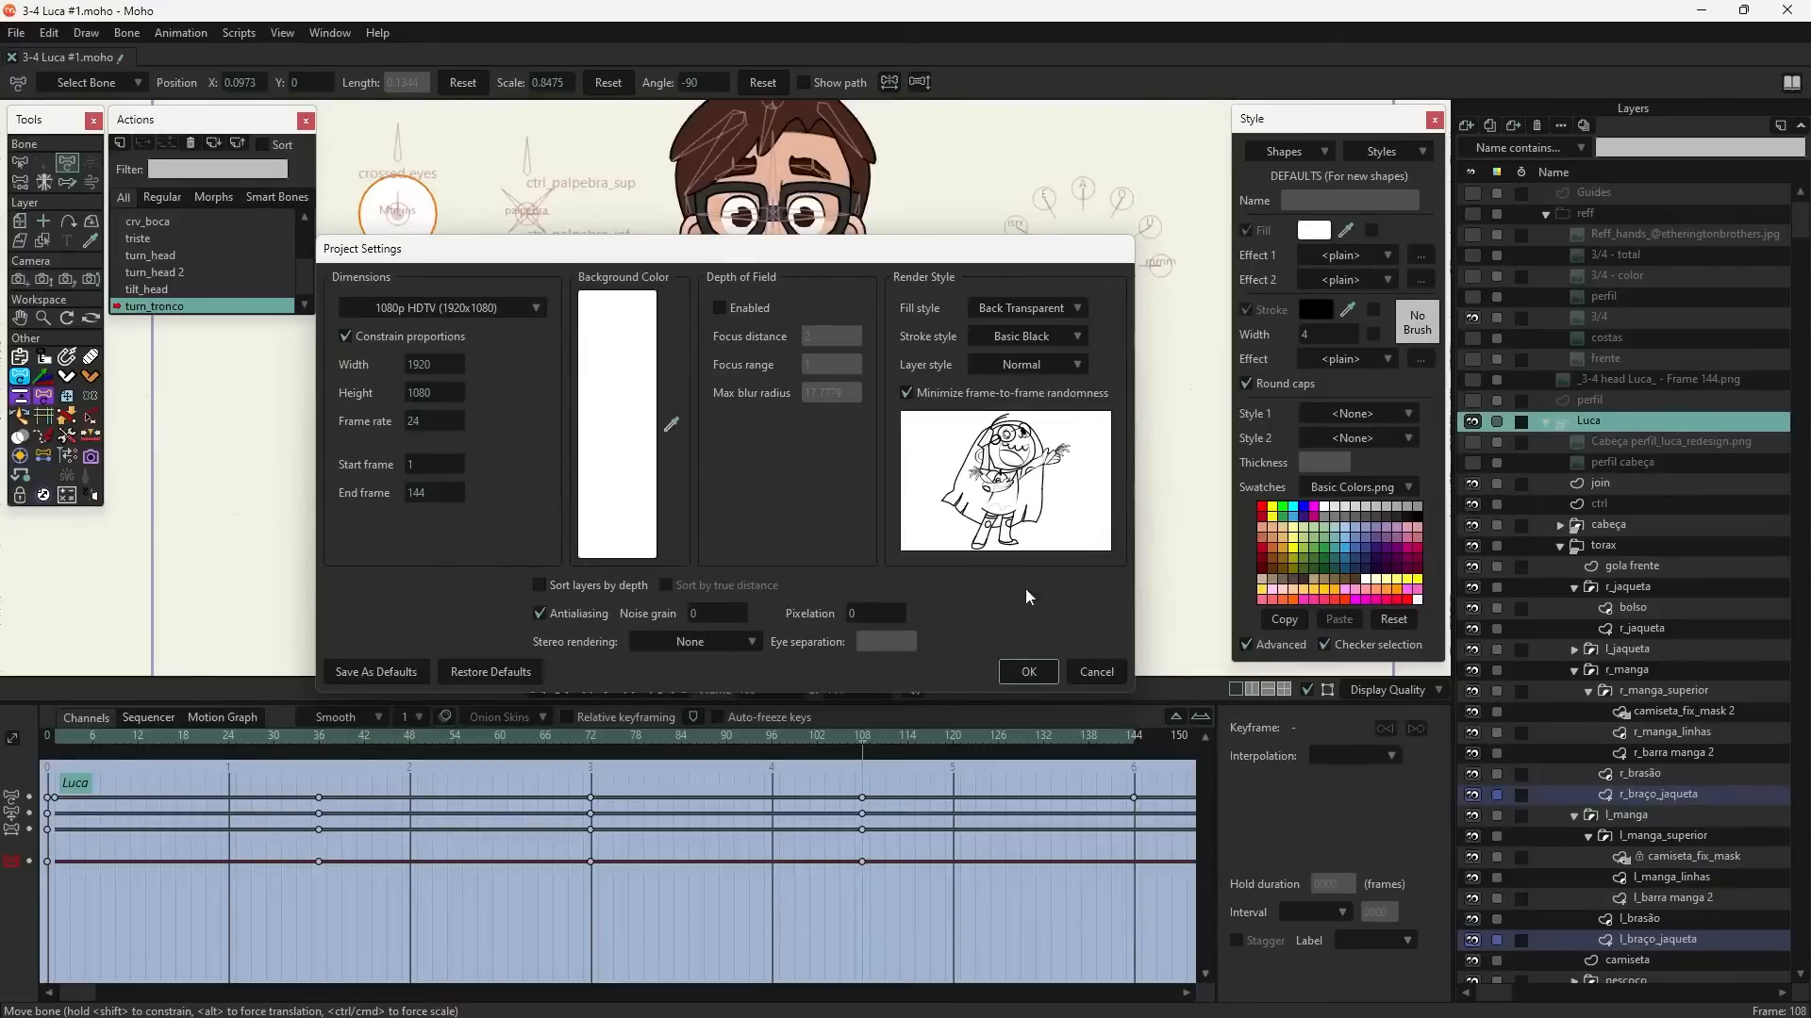
click(1026, 672)
- Render frame 108 and save it as the PNG image "3-4 Luca #1.png" in the Arquivos moho folder
key(ctrl+r)
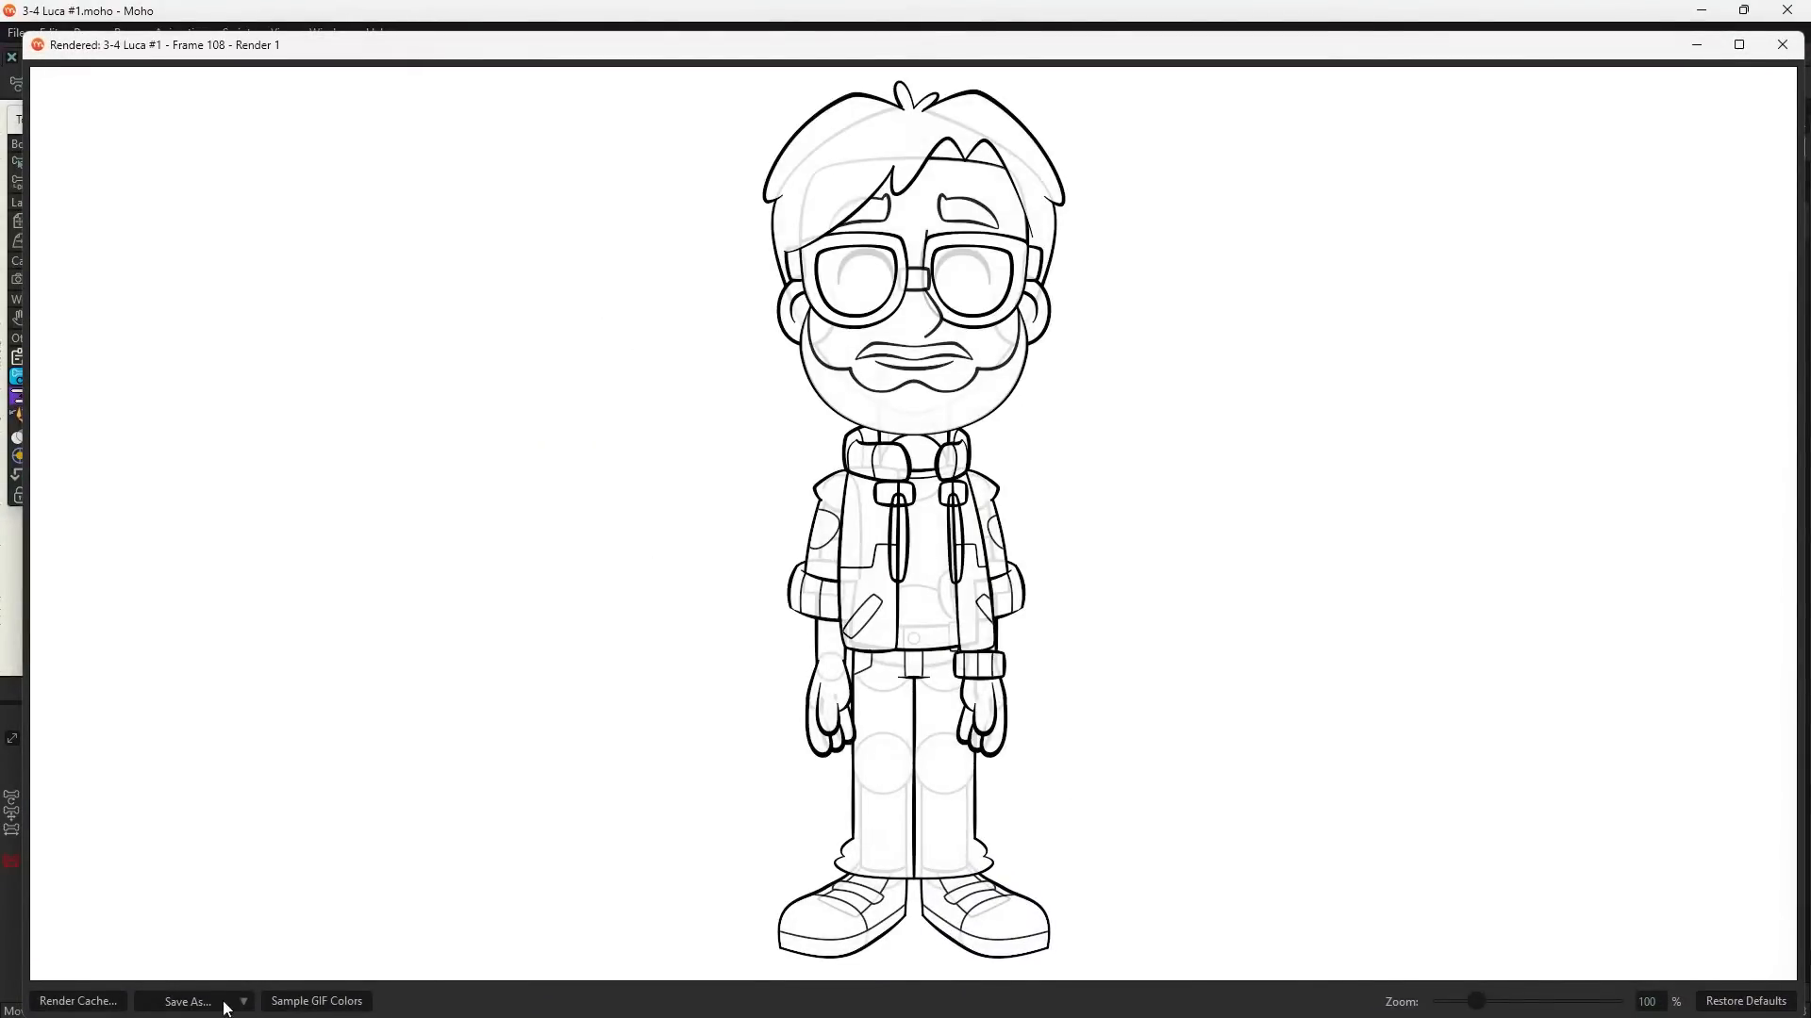
click(176, 1006)
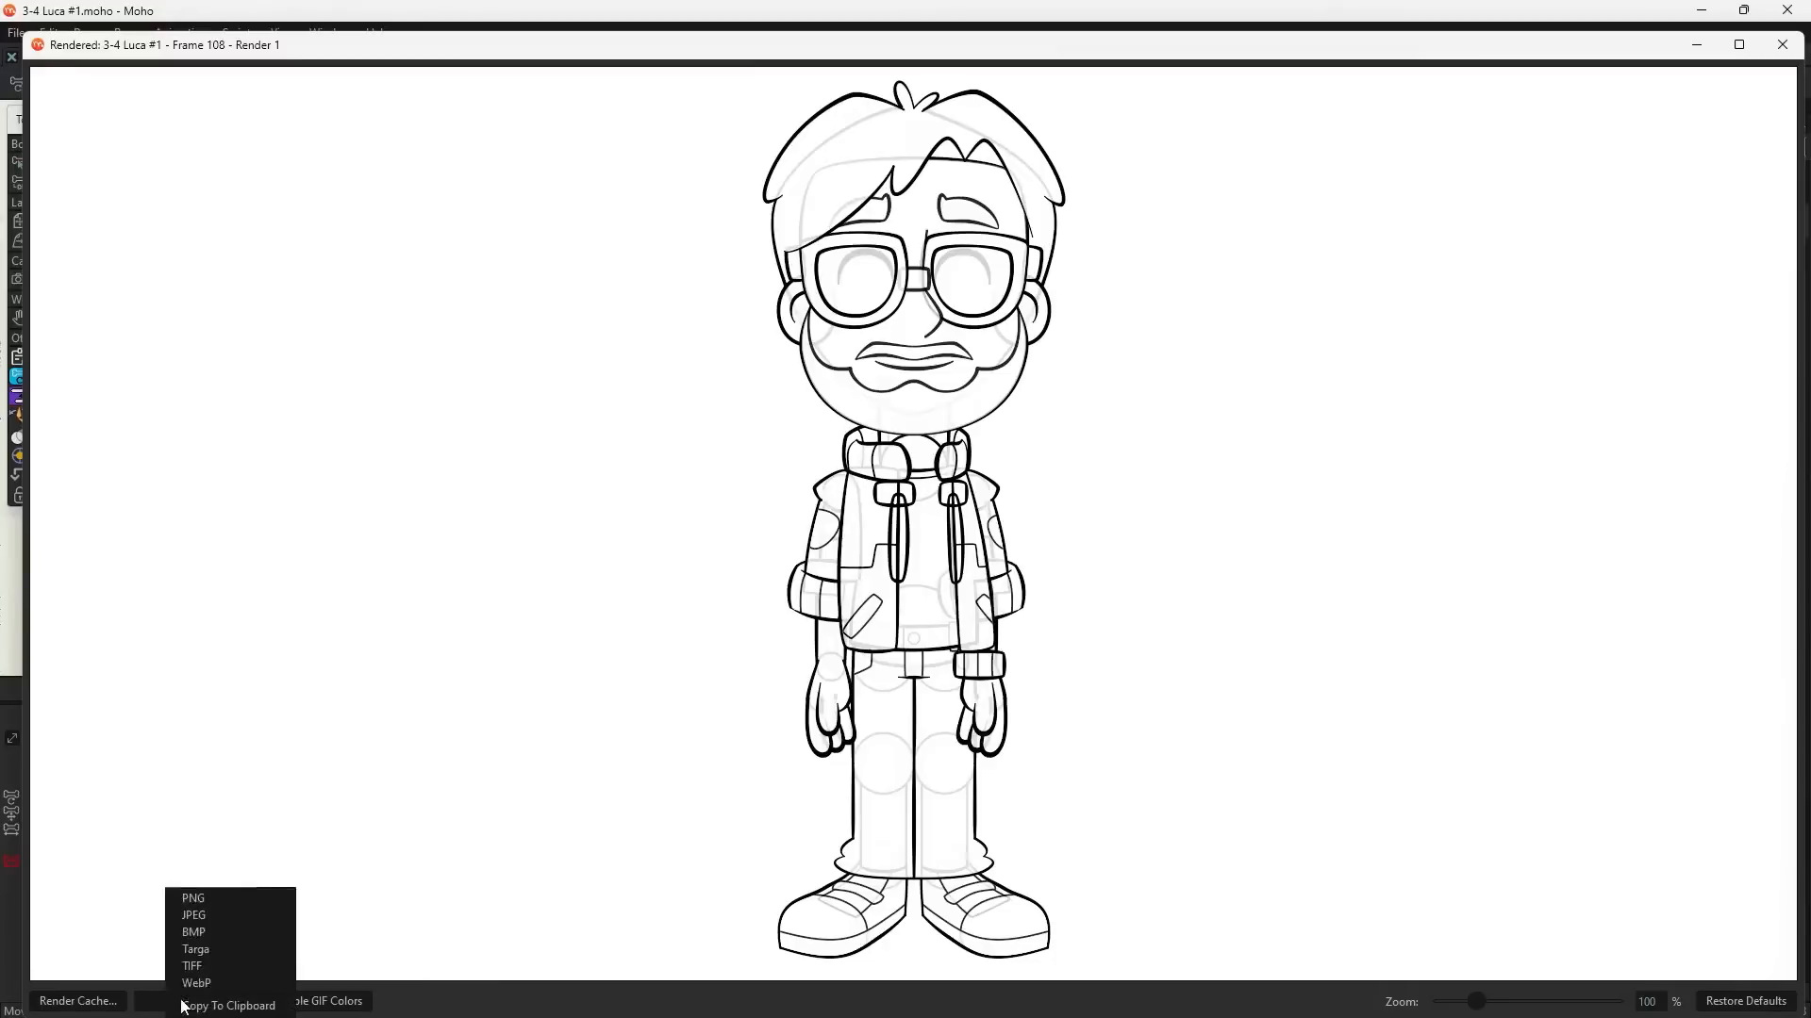
click(223, 900)
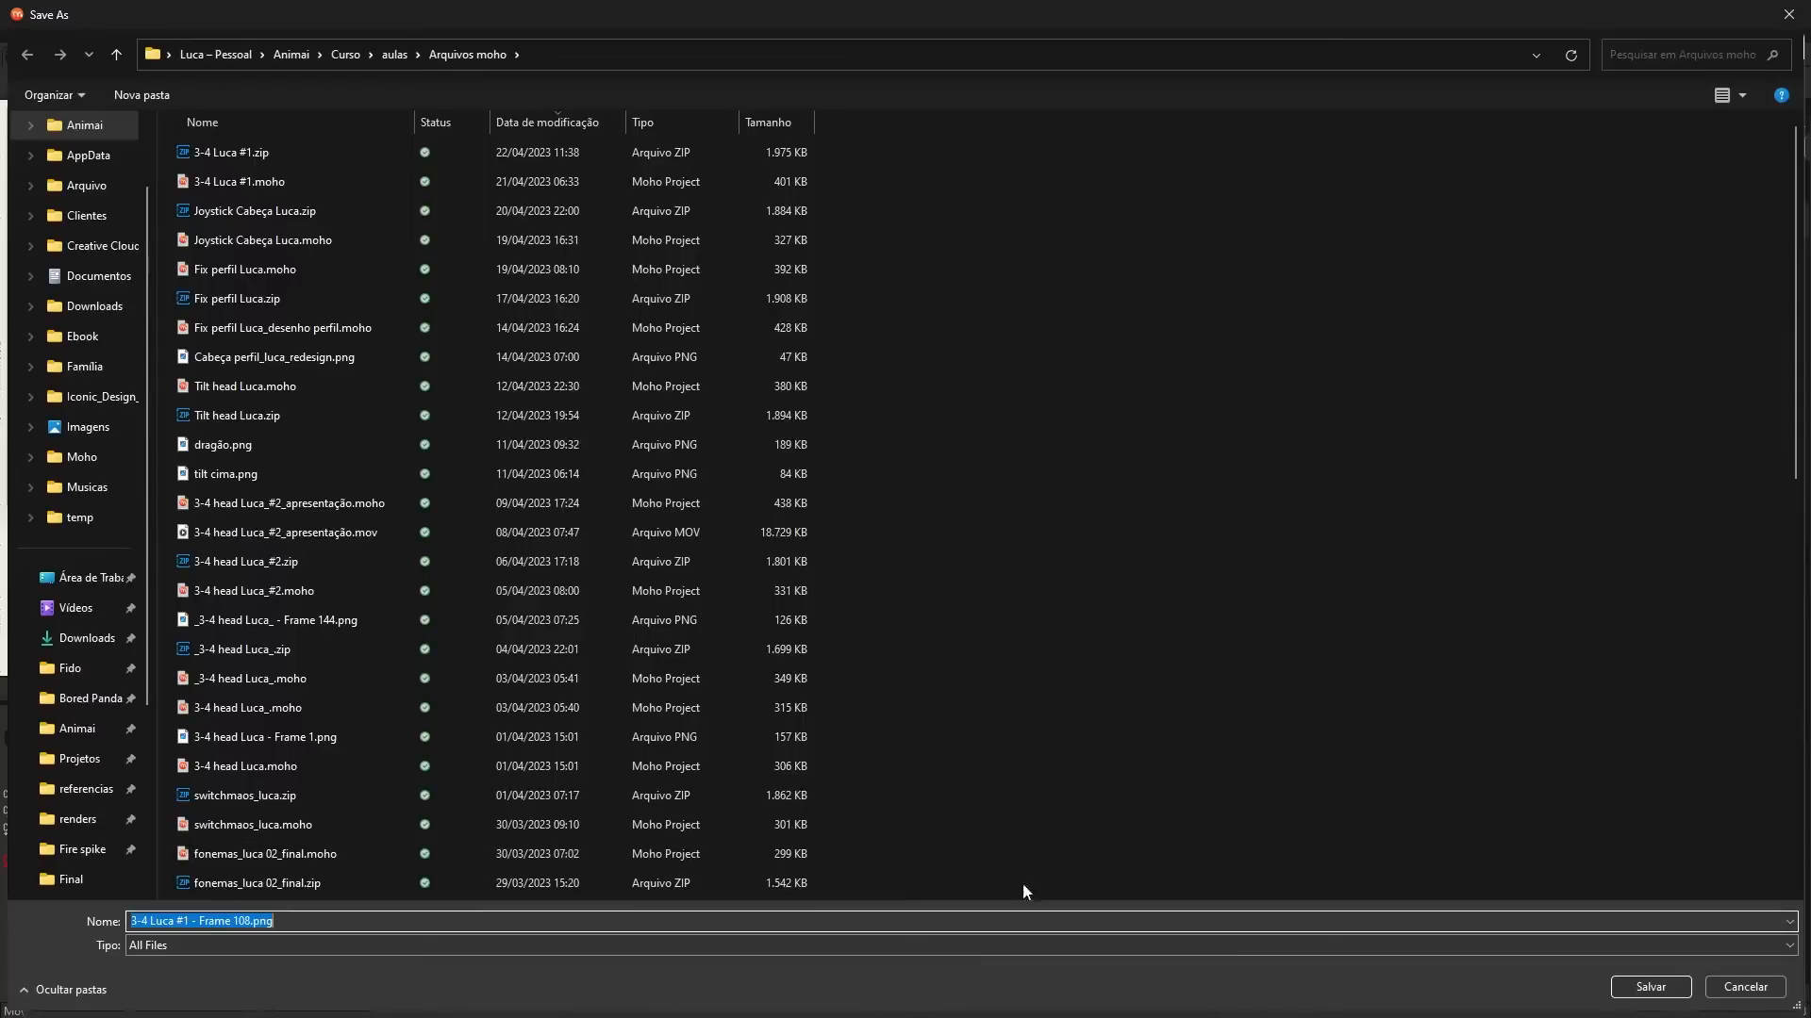
click(331, 921)
drag(198, 921, 252, 924)
key(BackSpace)
key(BackSpace)
key(BackSpace)
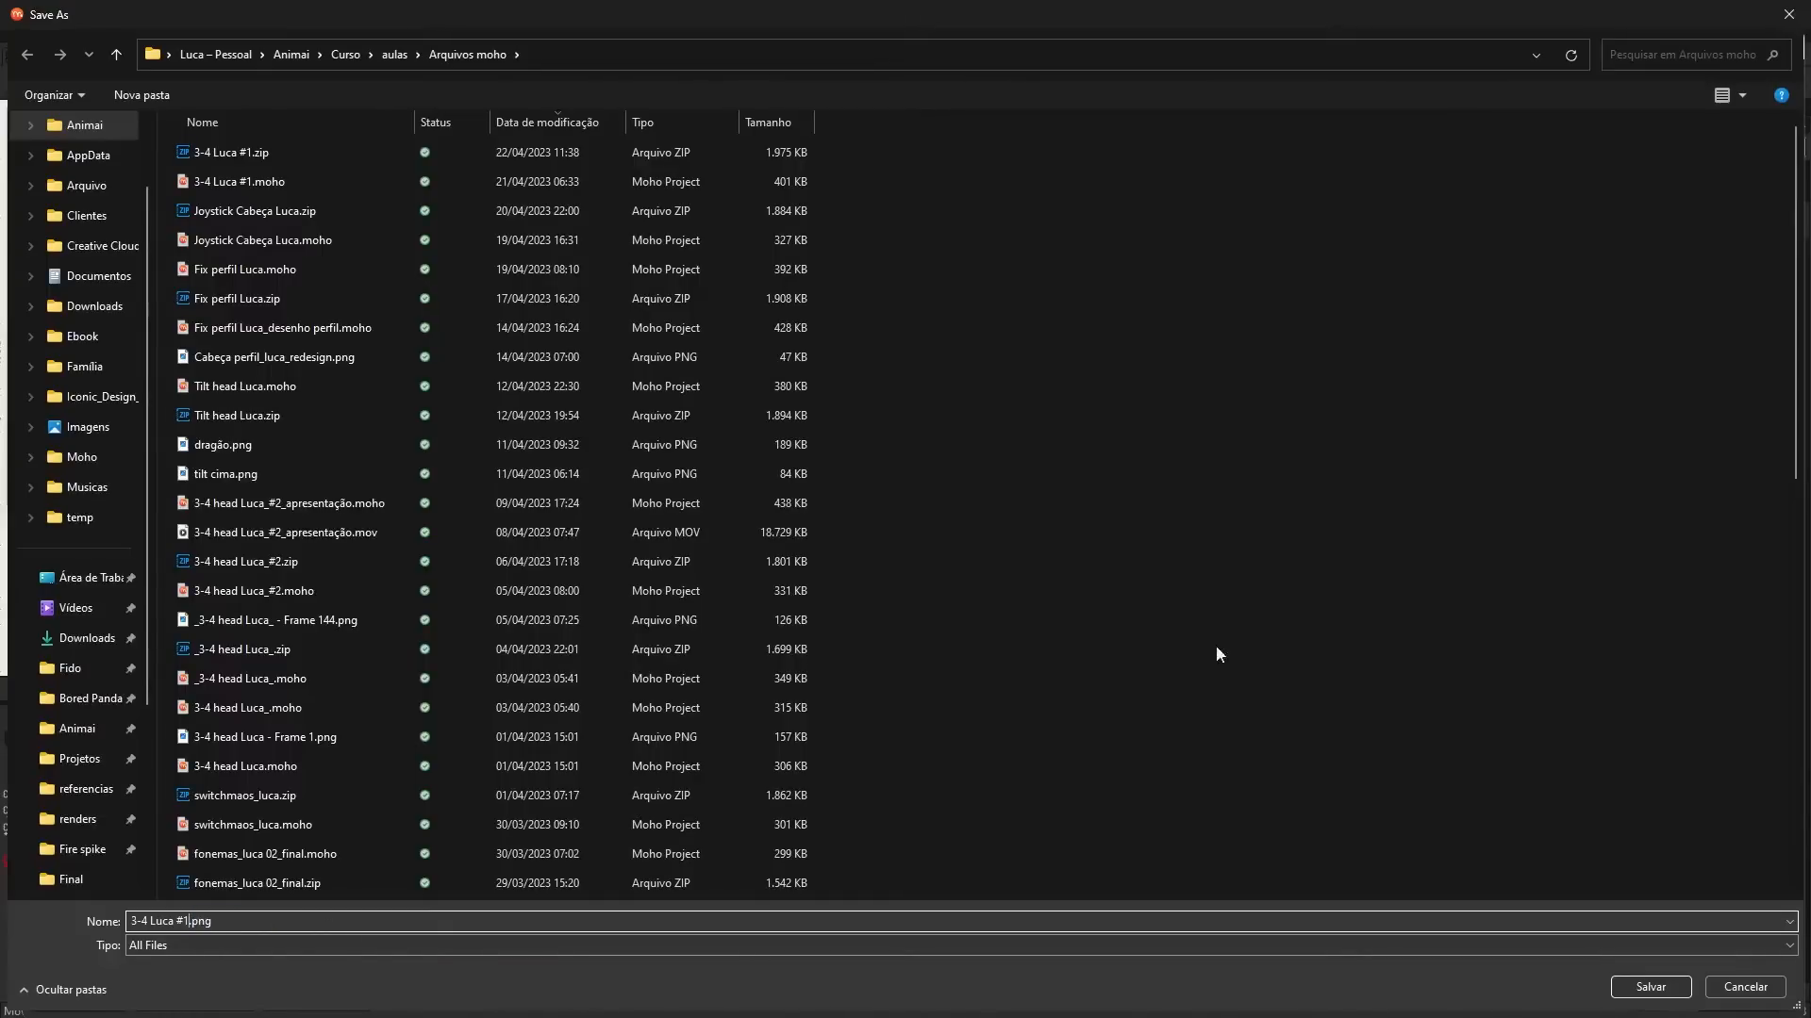
click(1617, 986)
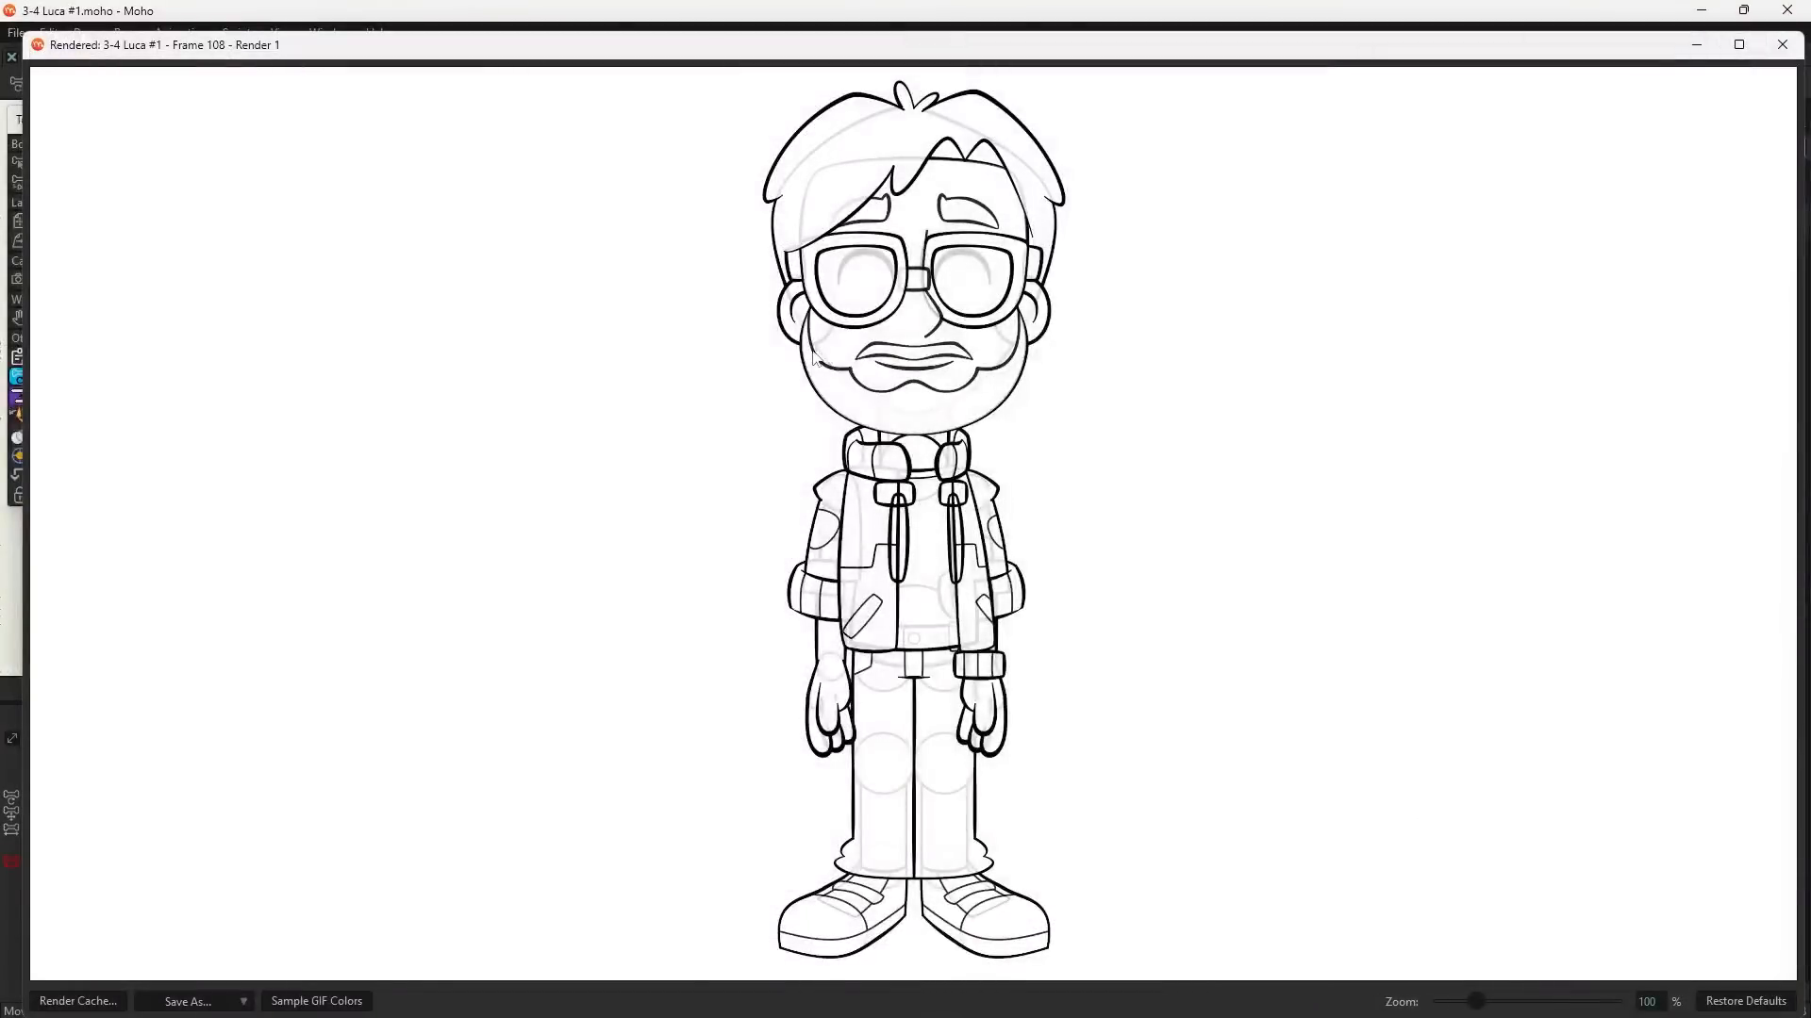
click(1780, 47)
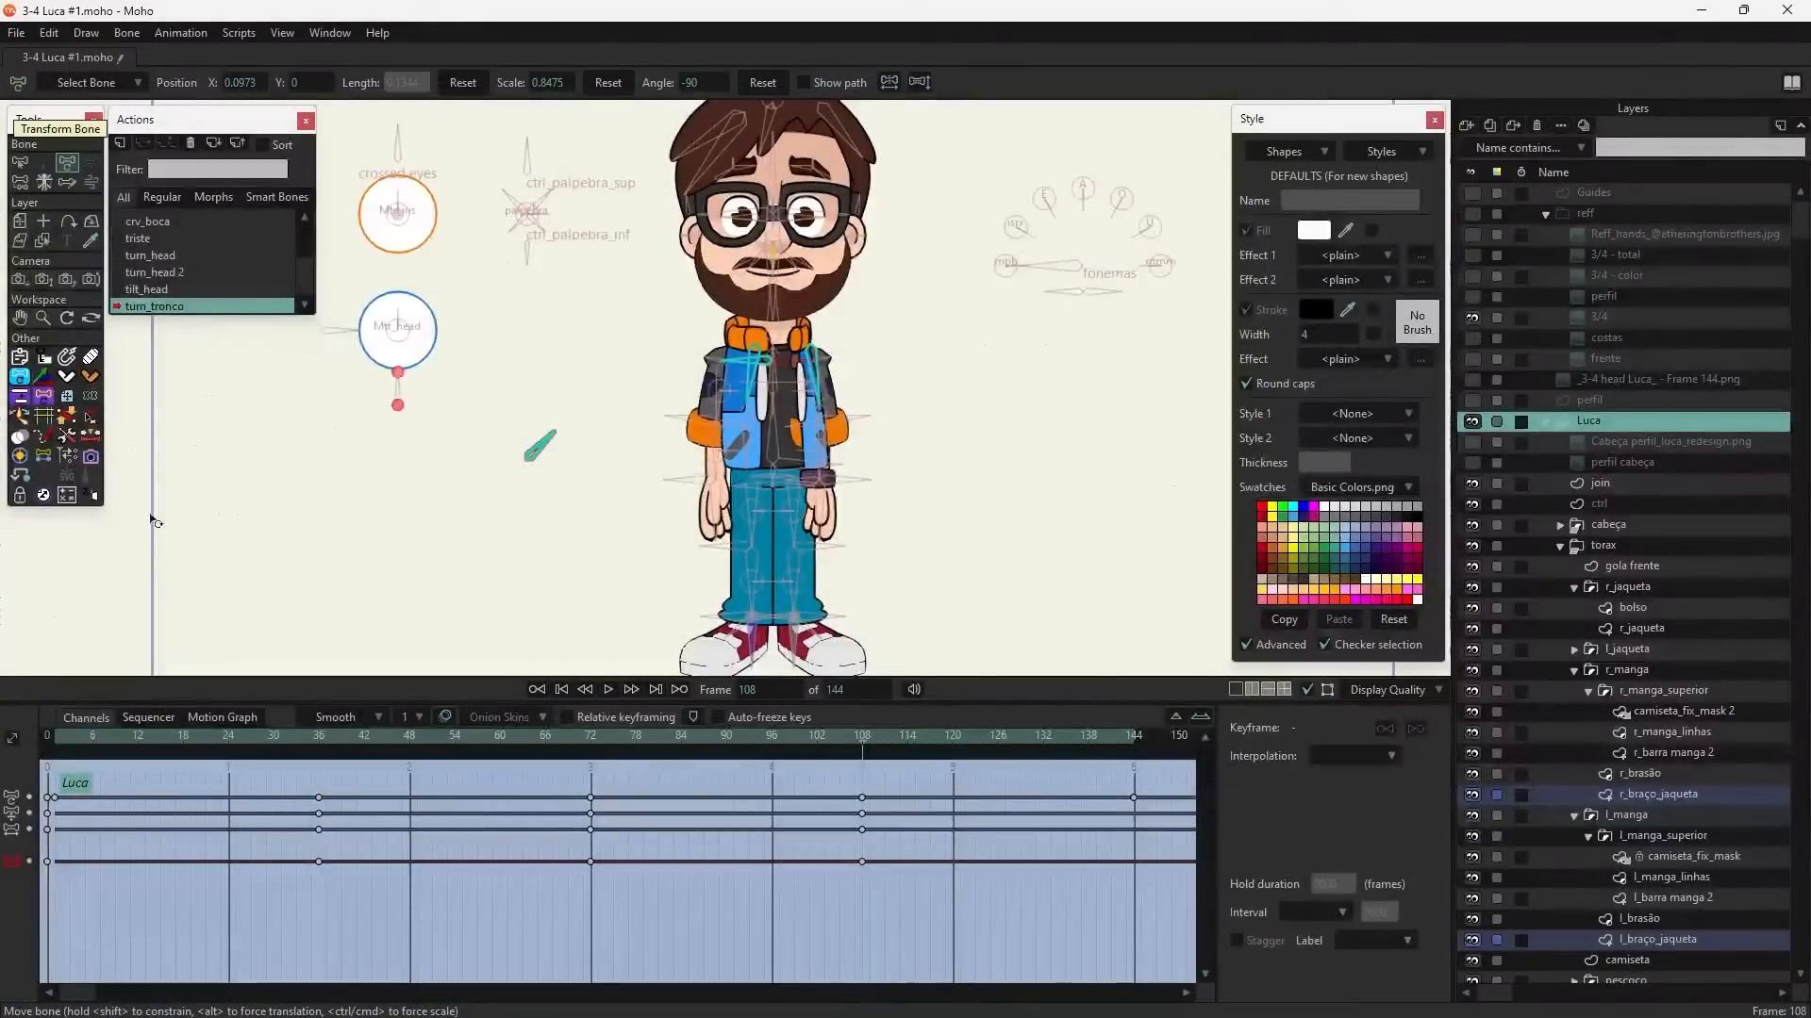
- Return to the Mainline and import the rendered image "3-4 Luca #1.png" as a new layer
scroll(162, 260, up, 5)
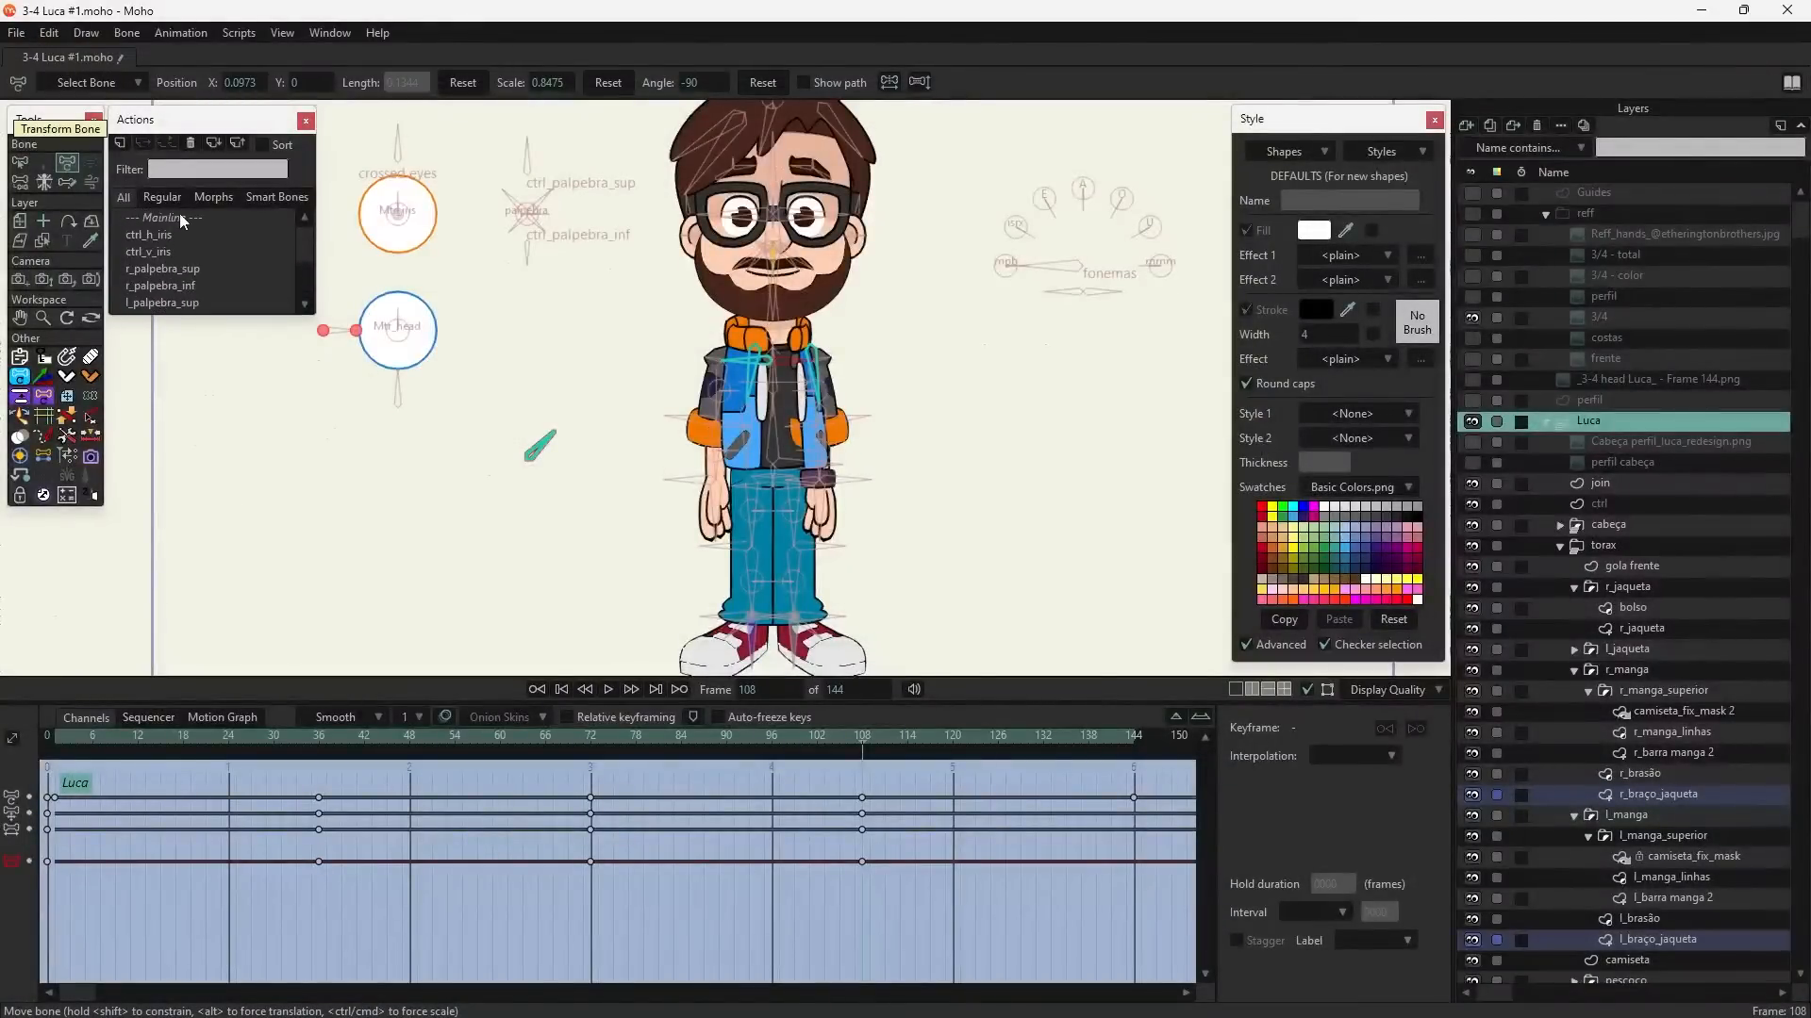
click(180, 215)
click(16, 32)
mouse_move(188, 273)
mouse_move(188, 336)
click(438, 344)
click(287, 151)
click(1650, 986)
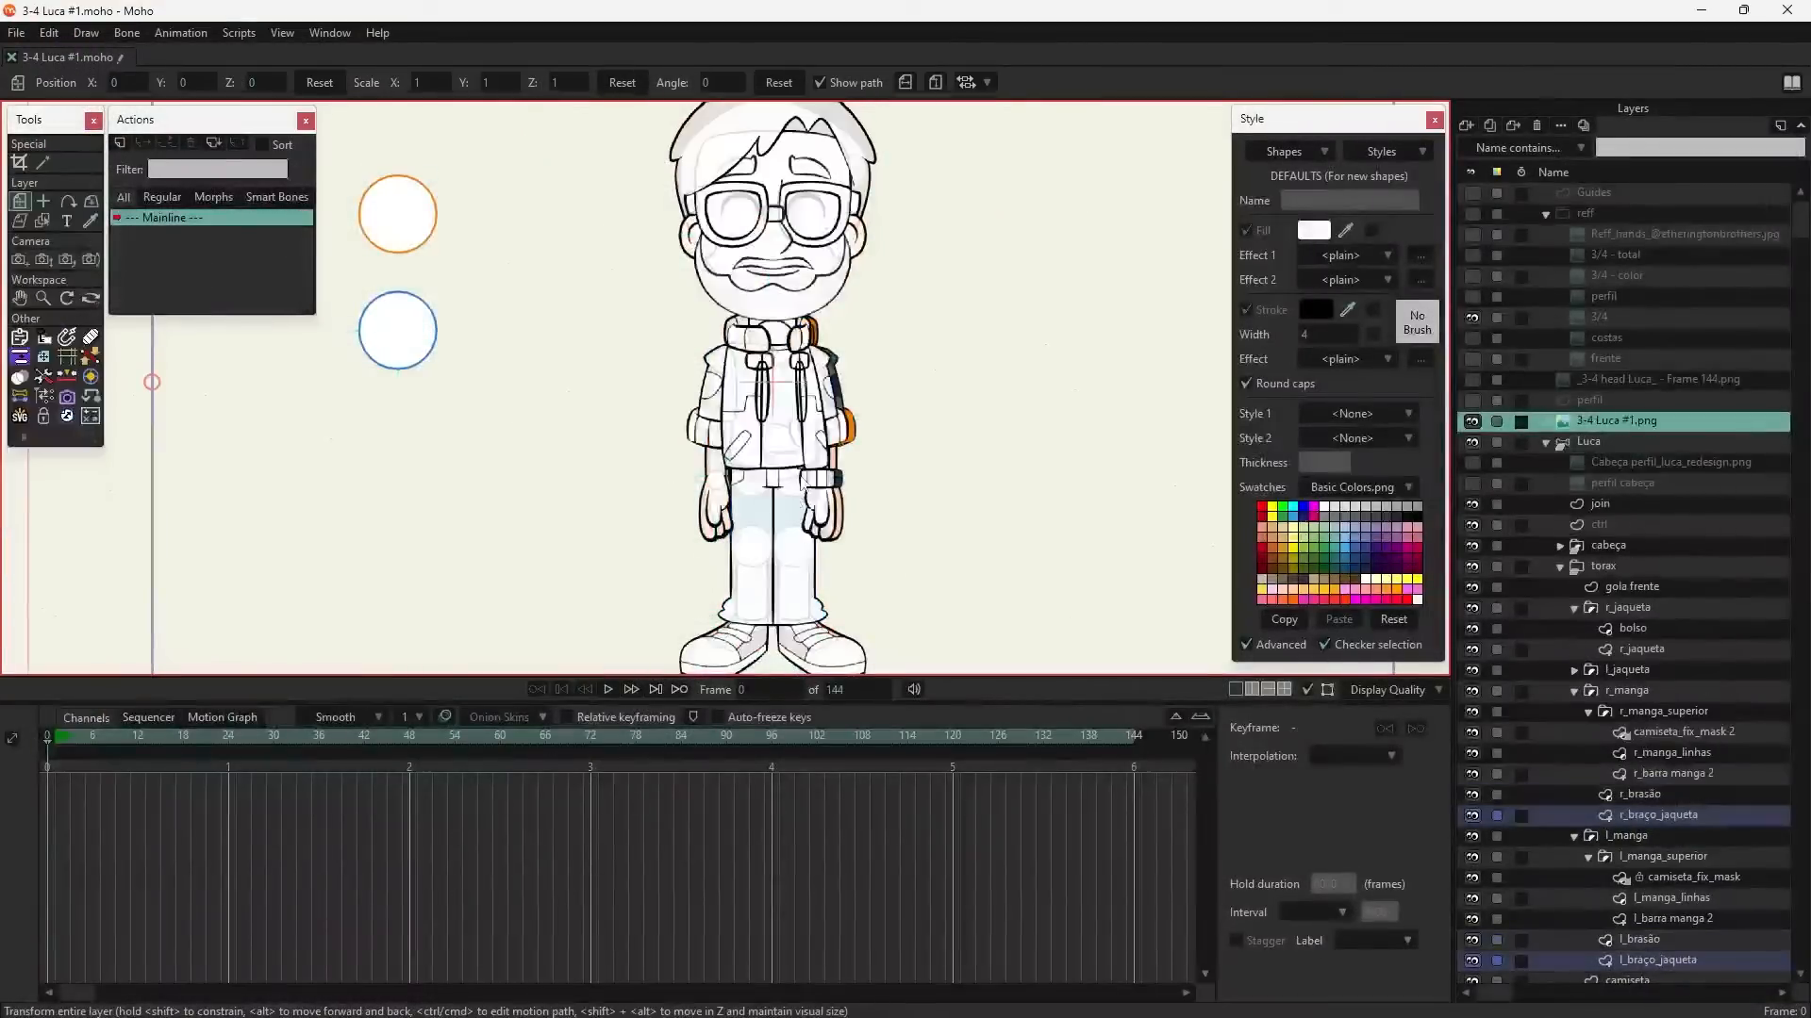
- Flip the imported line-art image horizontally and set its layer opacity to 50
click(905, 82)
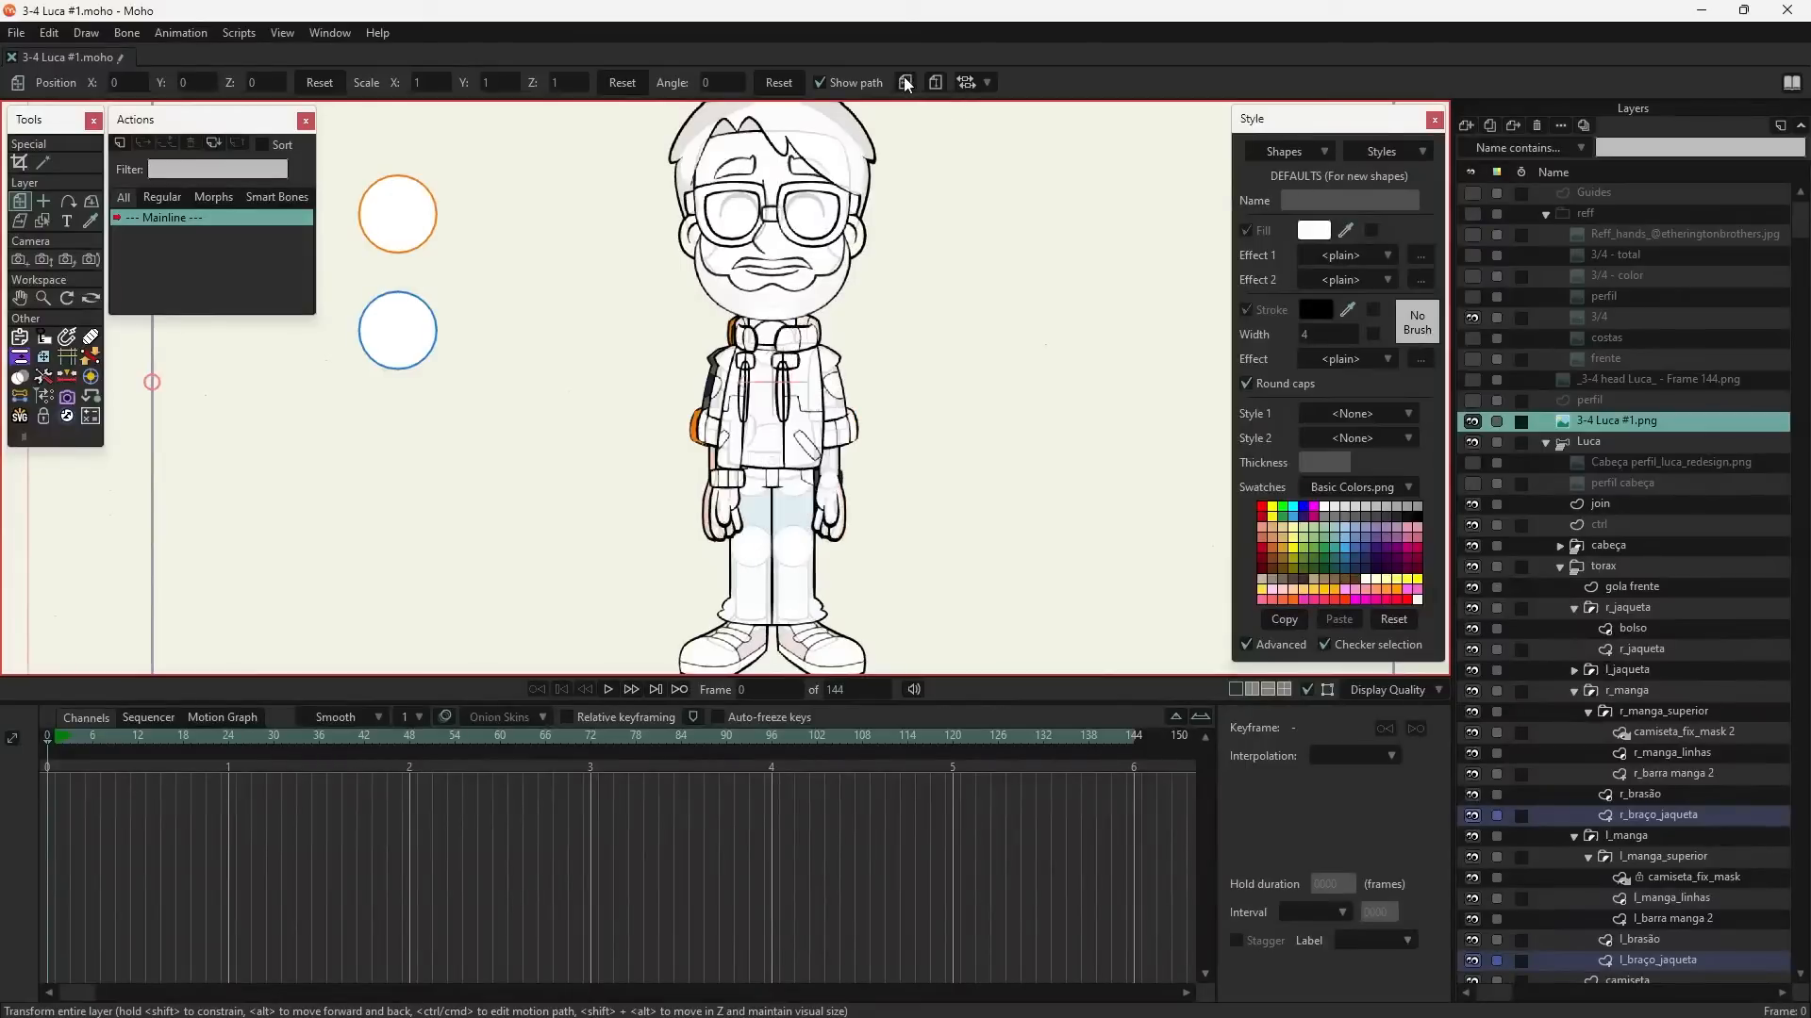
click(1414, 693)
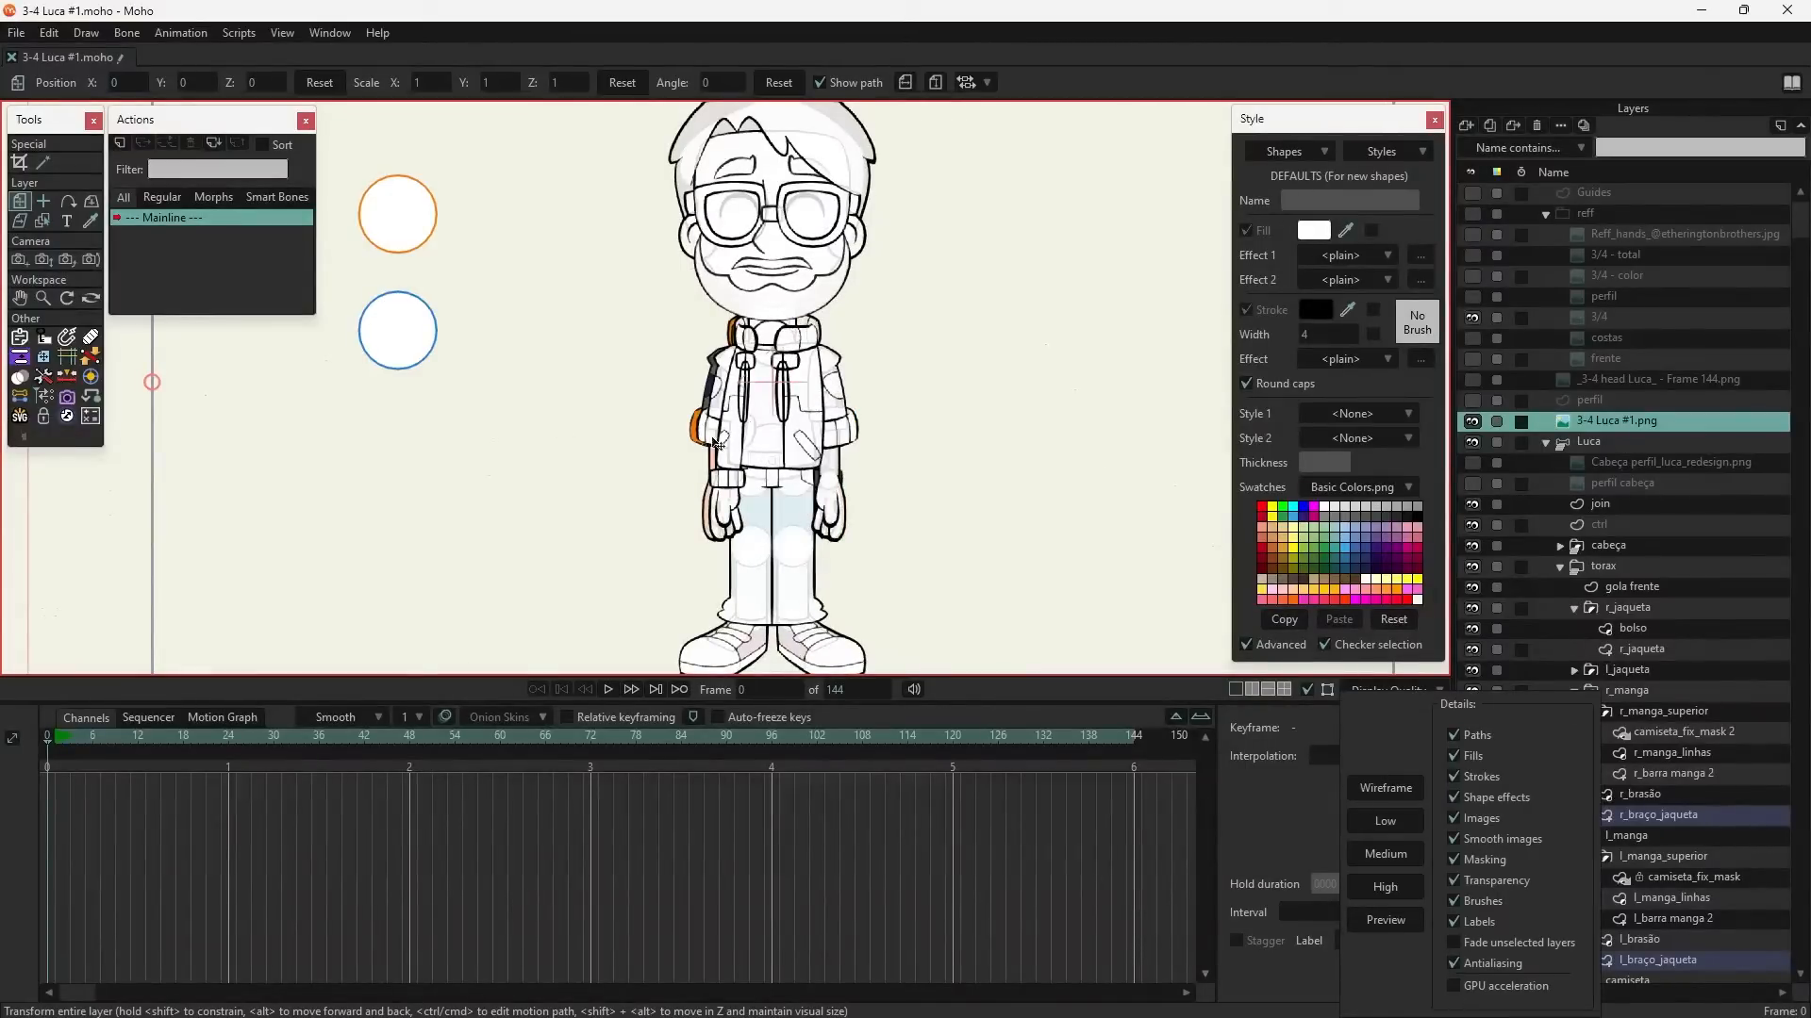
click(759, 405)
key(m)
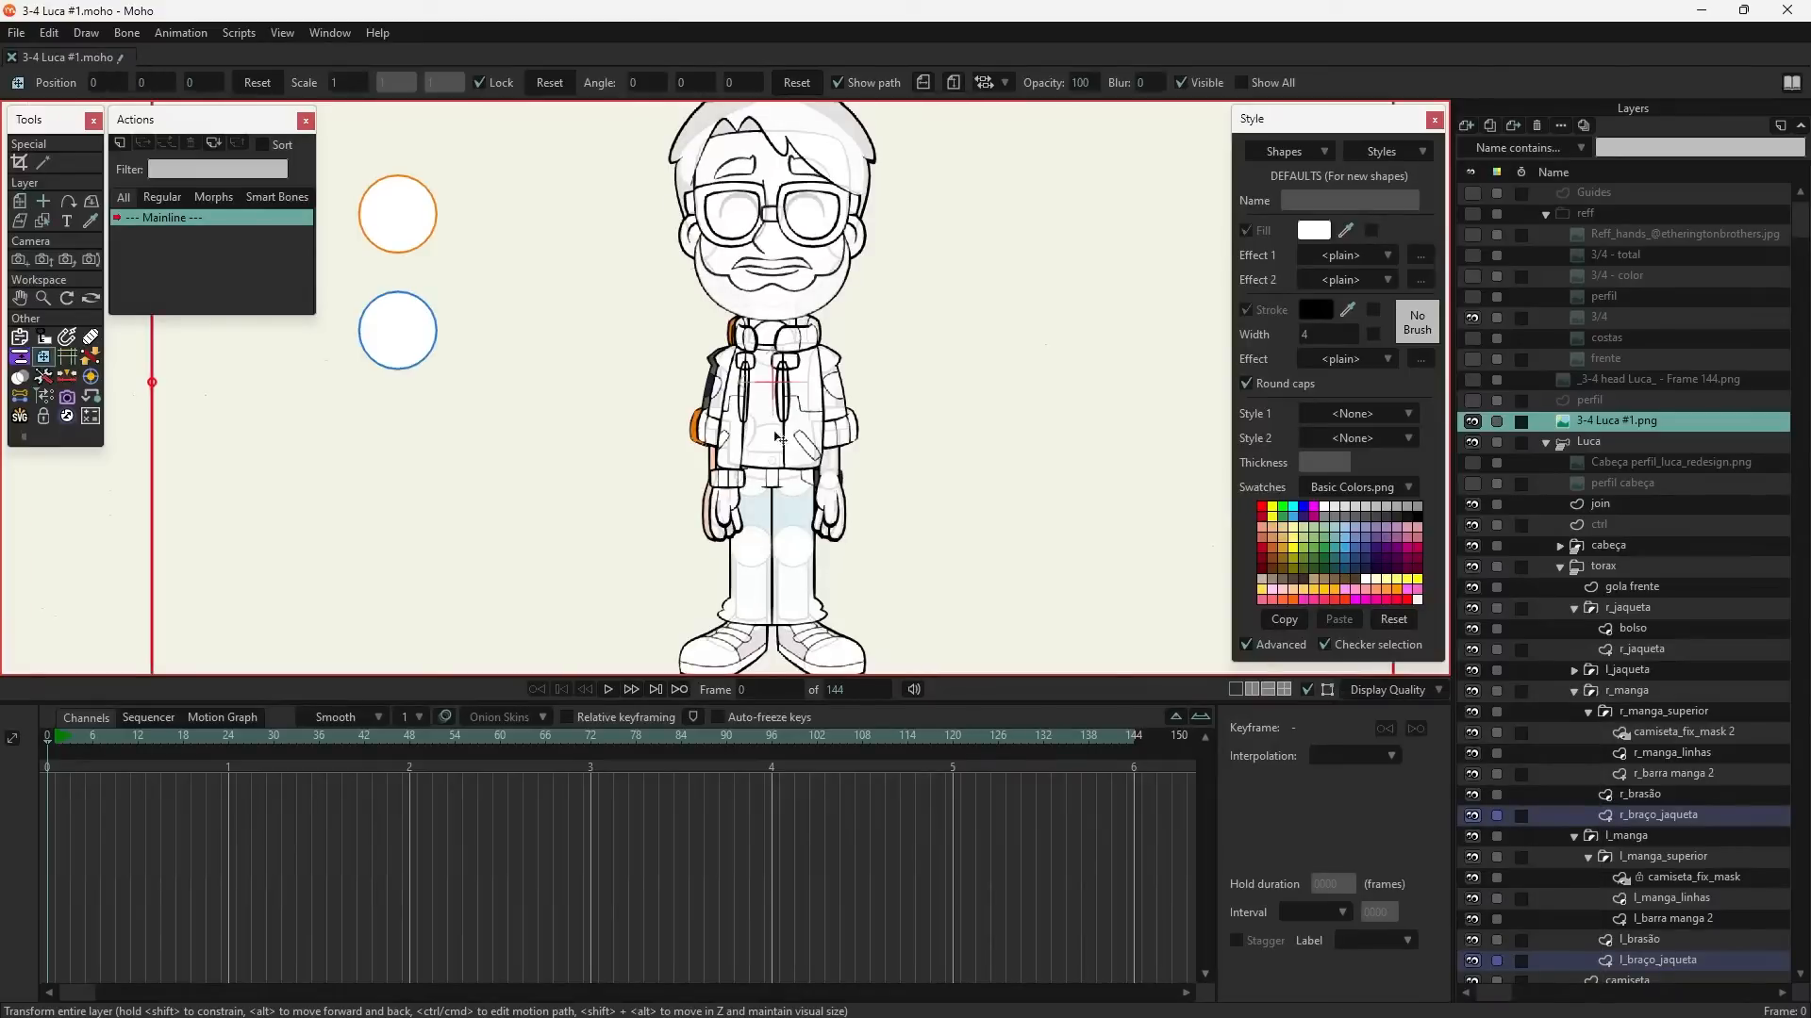
click(1081, 79)
key(Return)
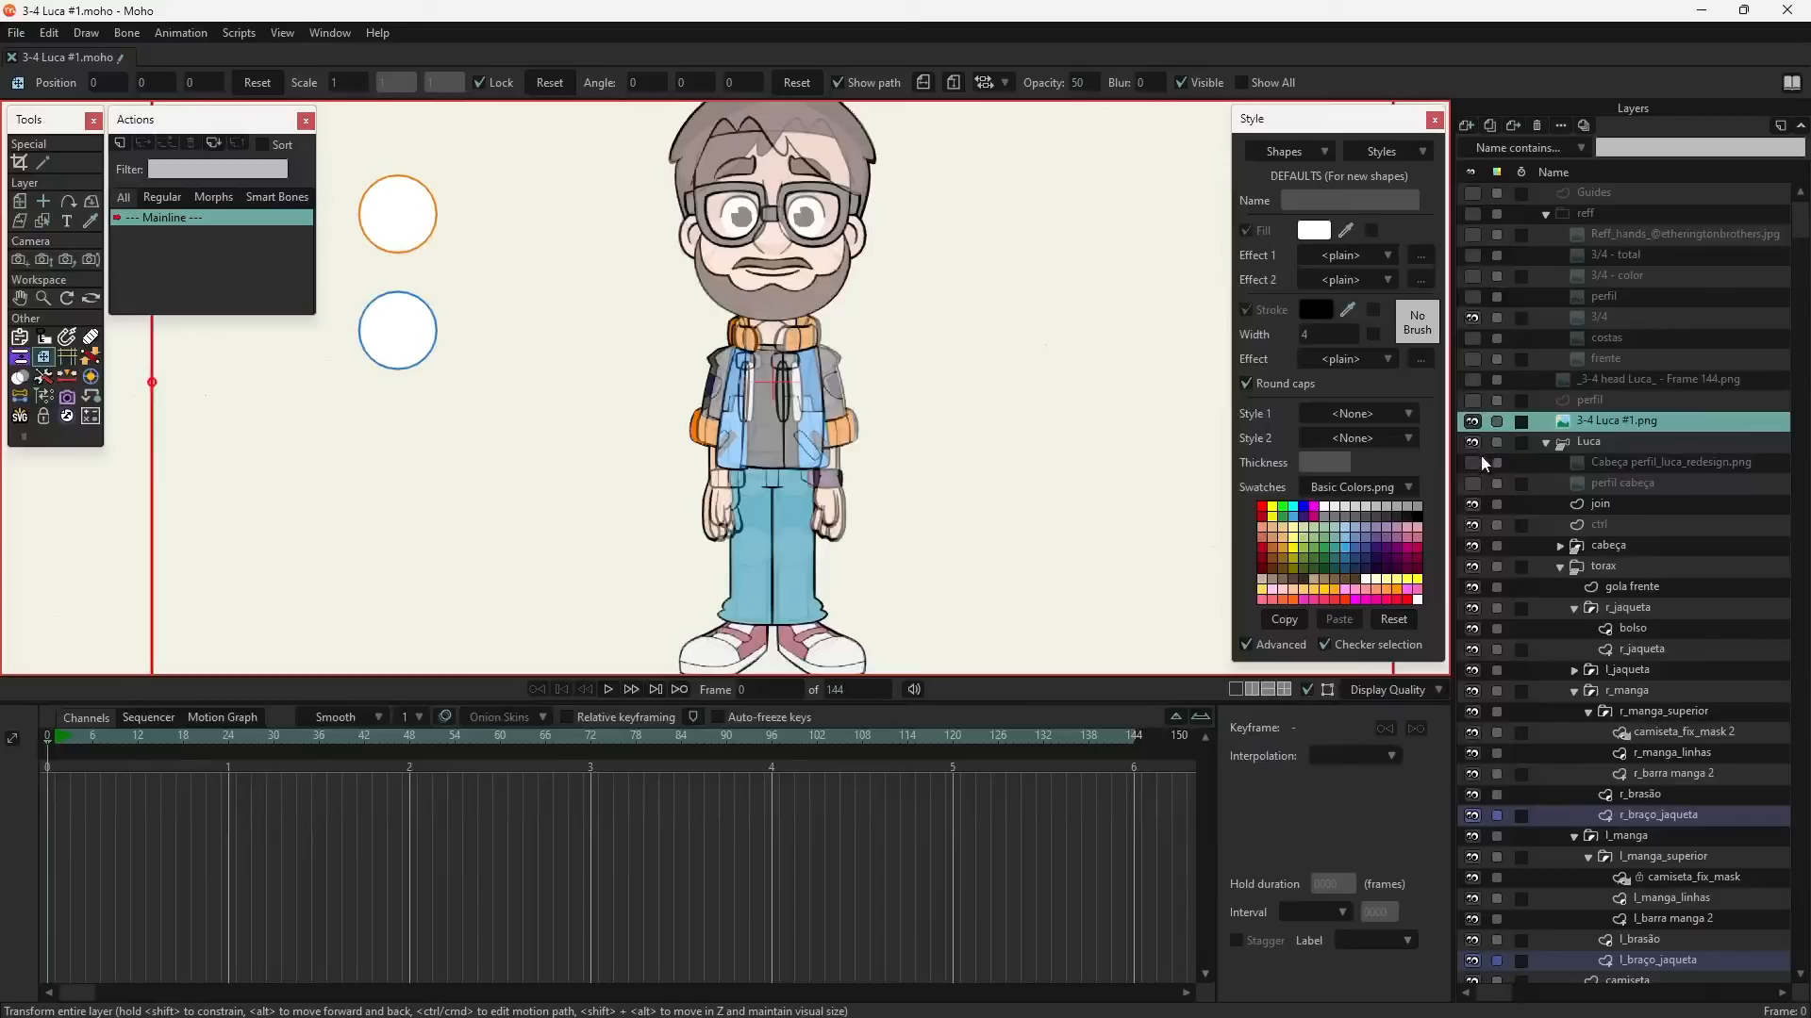
- Select the Luca layer and activate its turn_tronco smart bone action for editing
click(1620, 443)
scroll(182, 278, down, 3)
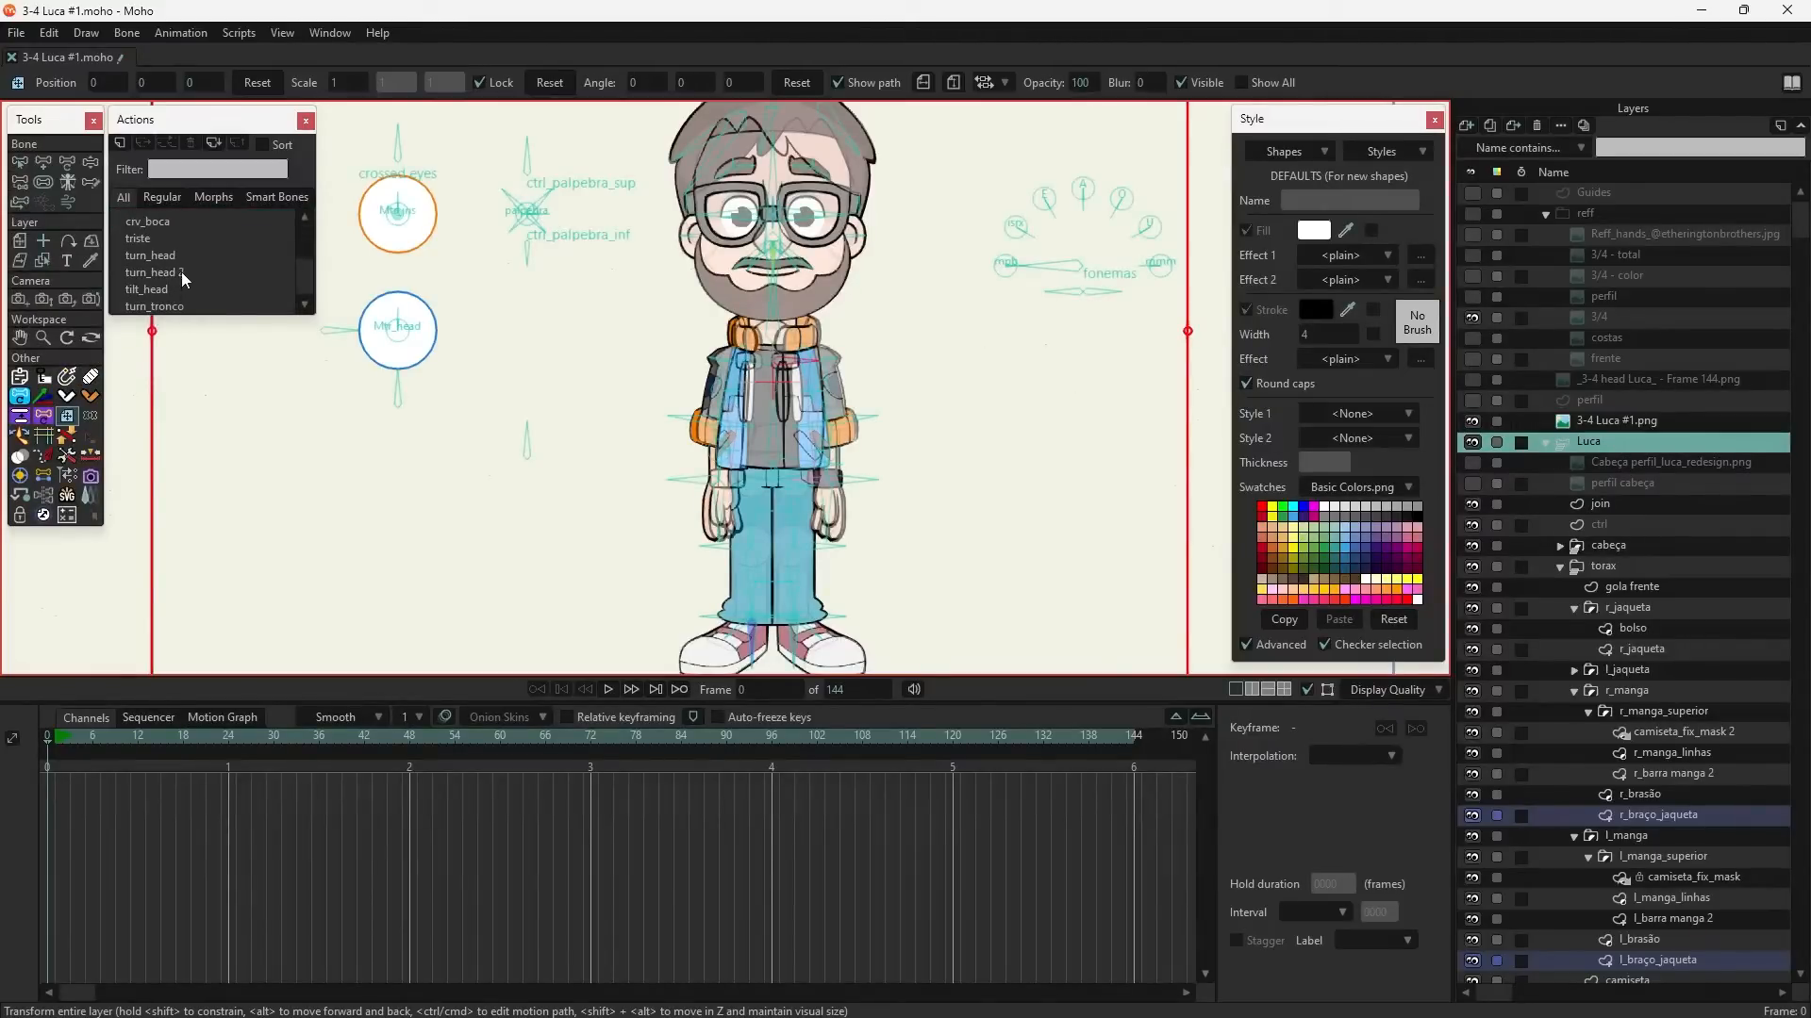
double_click(179, 307)
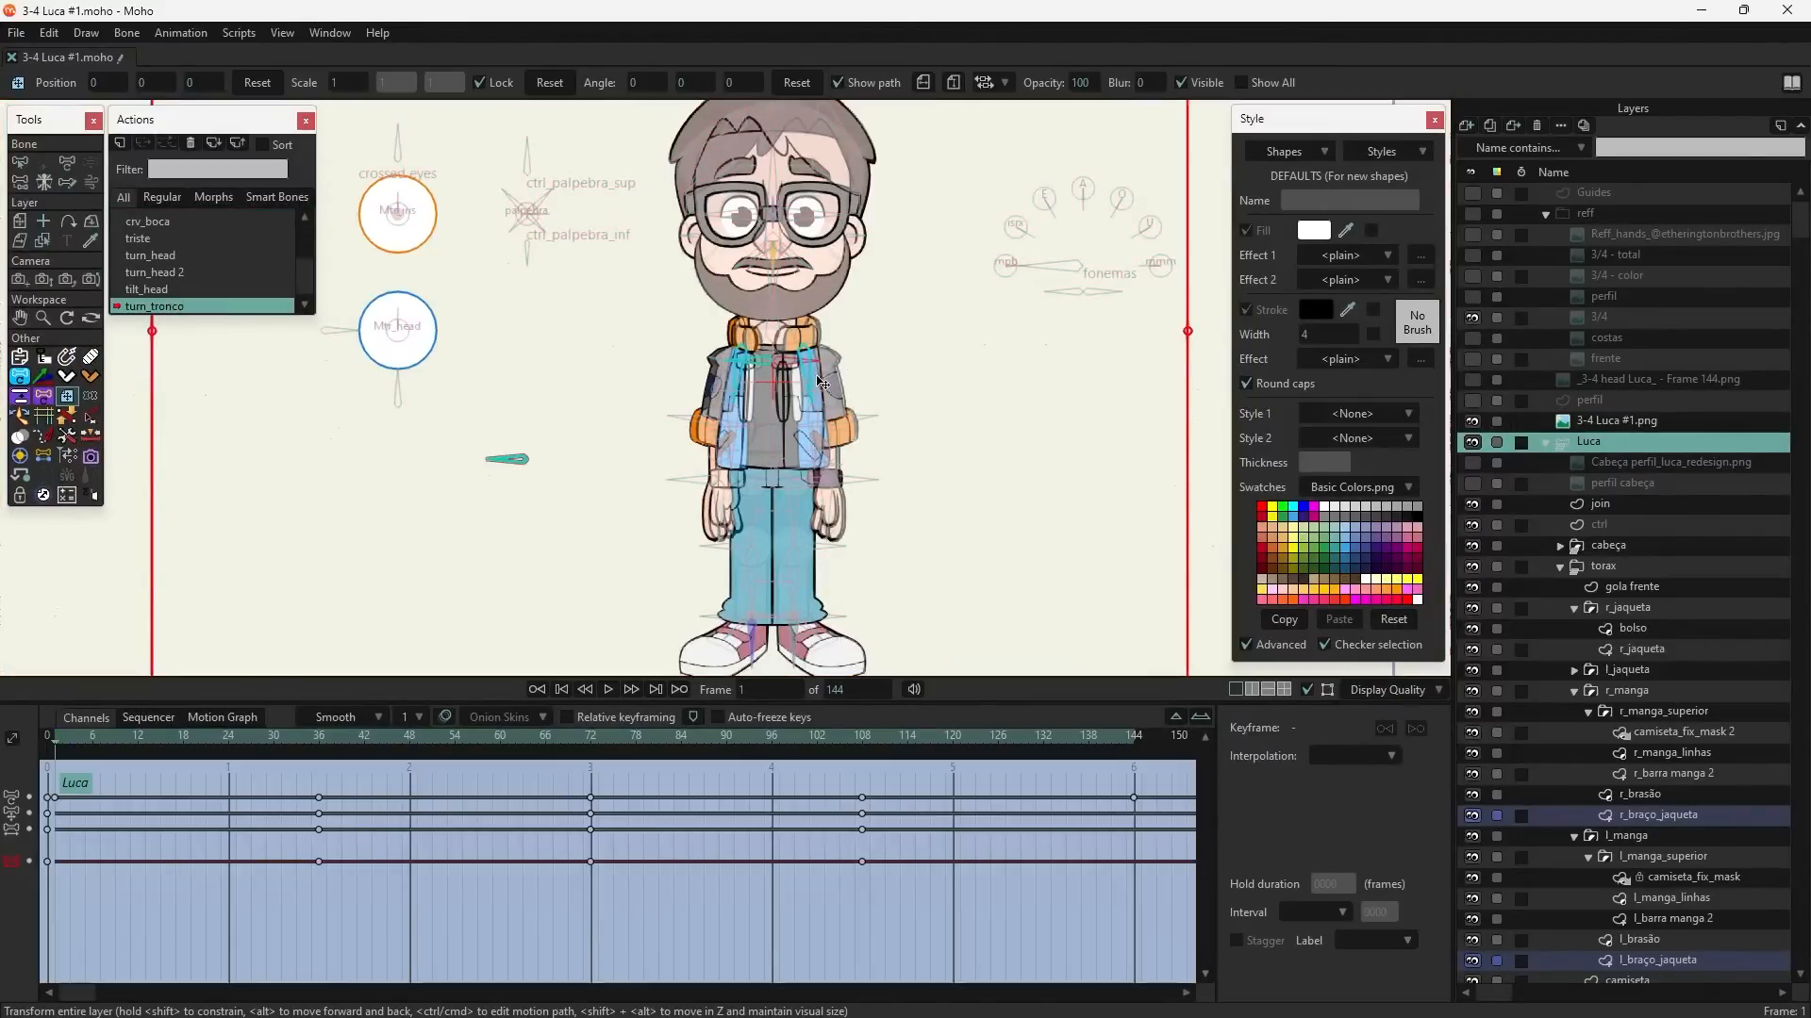
- Compare the torso and jacket at frame 36 with the mirrored line-art reference
scroll(744, 356, up, 6)
scroll(746, 261, down, 4)
scroll(762, 306, up, 3)
drag(719, 307, 683, 232)
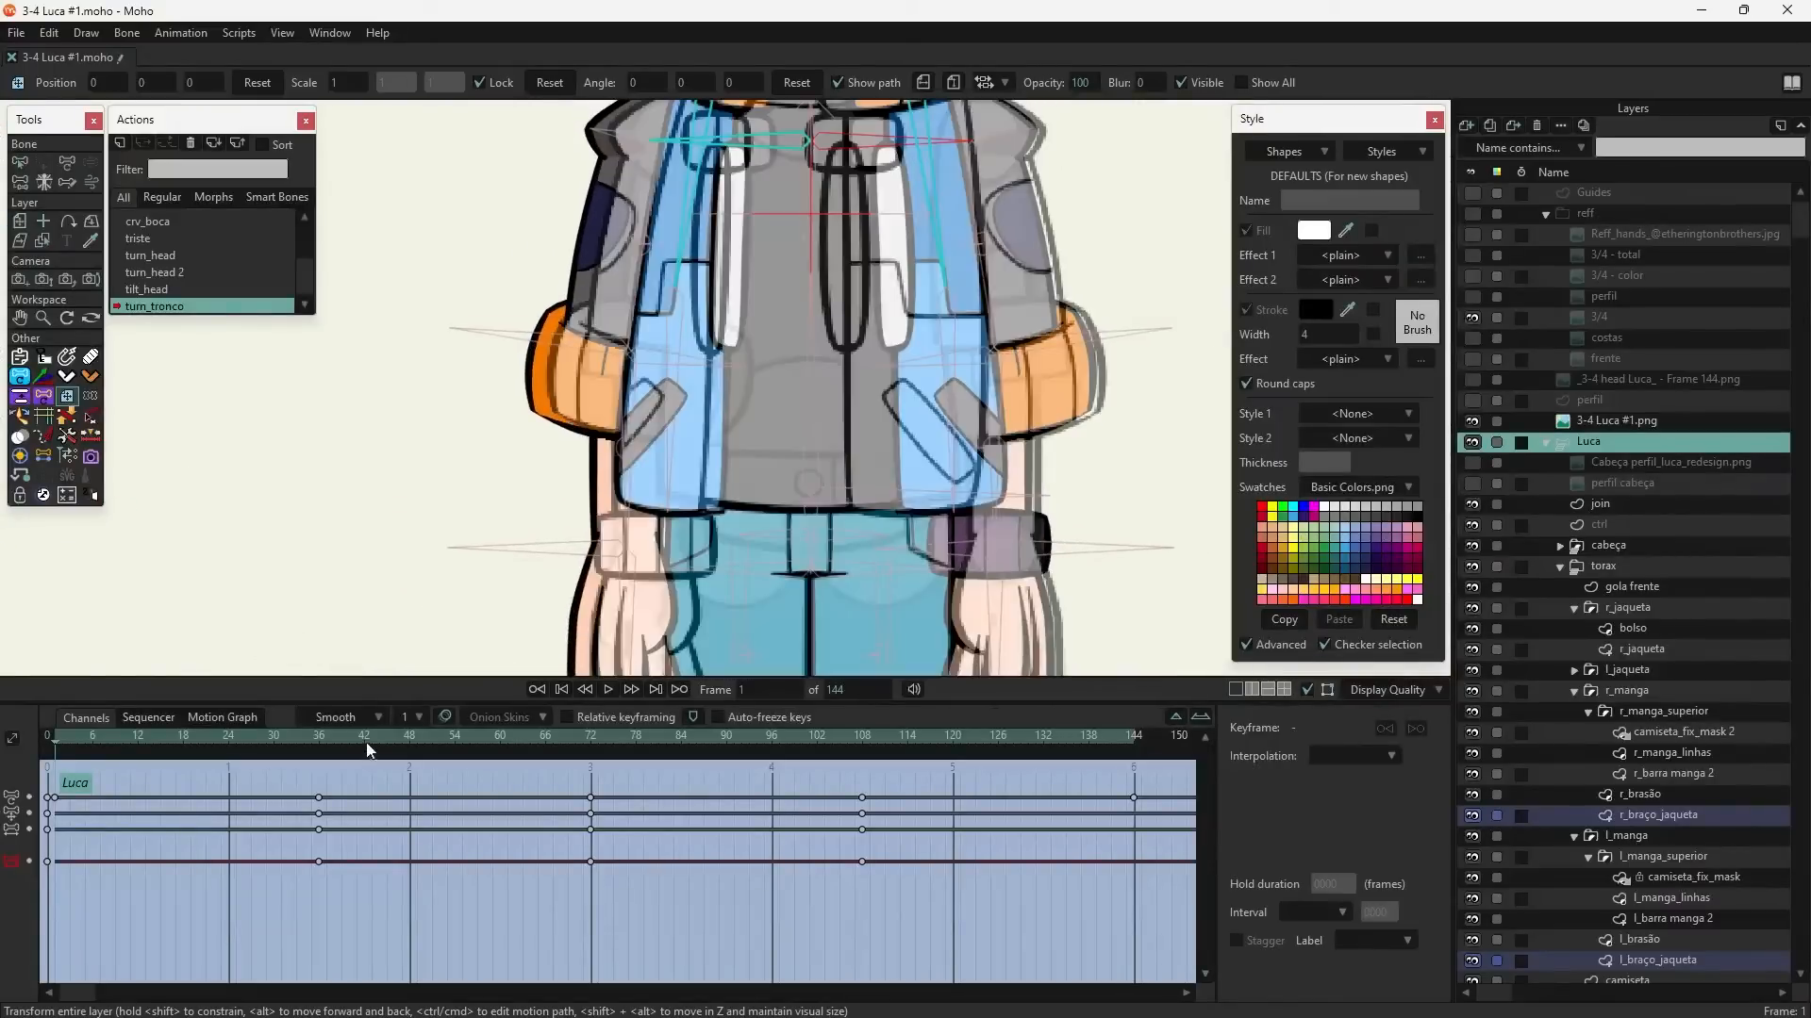
click(320, 743)
drag(751, 148, 799, 311)
drag(703, 346, 681, 289)
scroll(679, 286, up, 2)
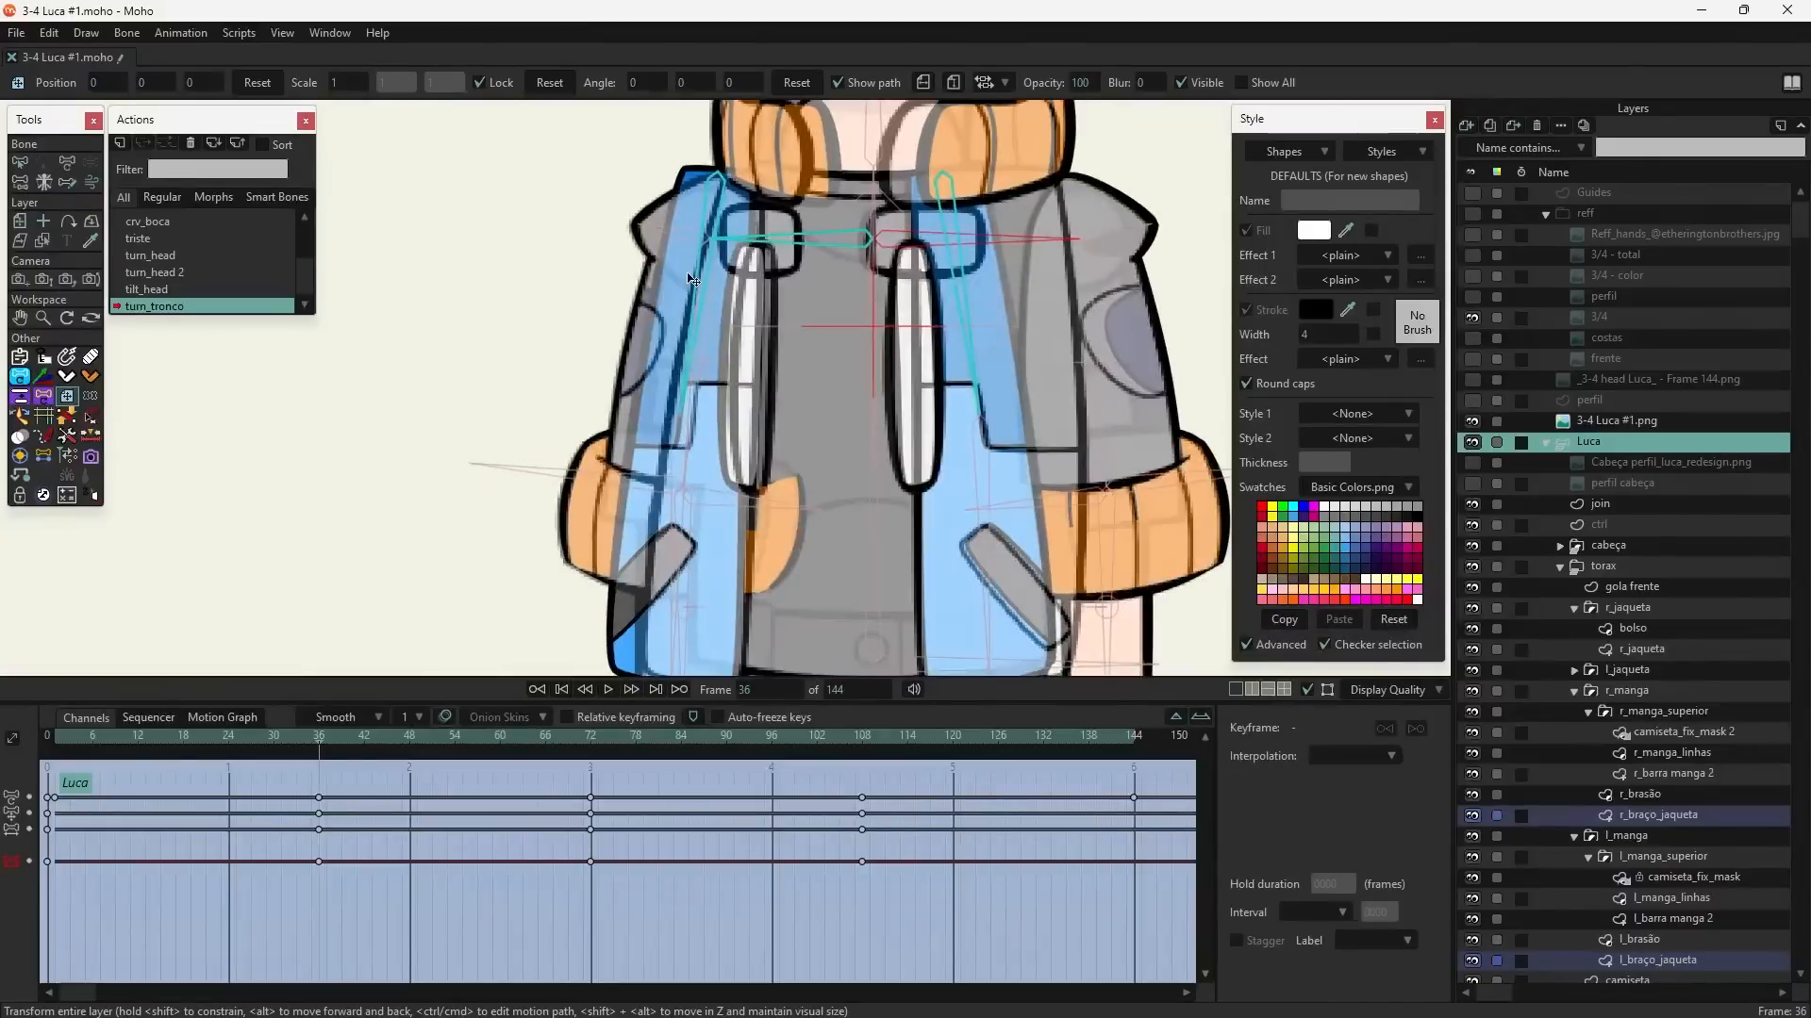
- Set the reference layer "3-4 Luca #1.png" to not render and to be ignored by the layer selector
drag(773, 373, 773, 451)
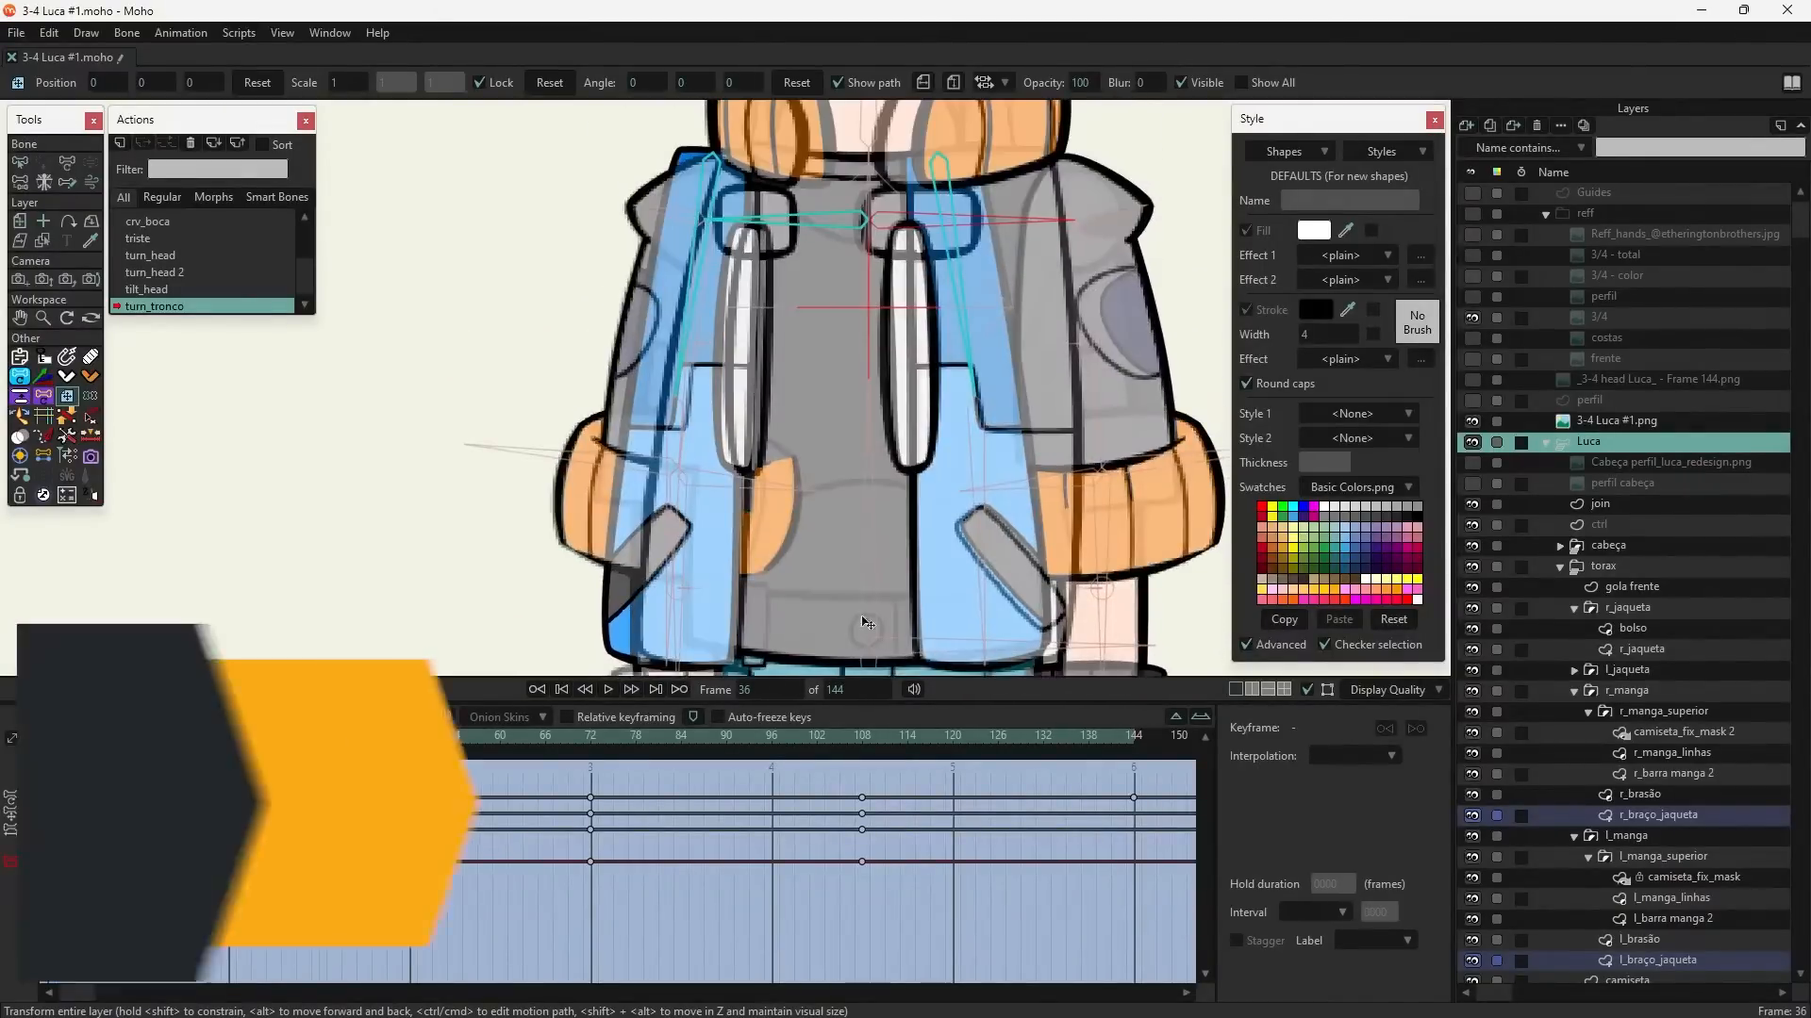
alt+right_click(877, 528)
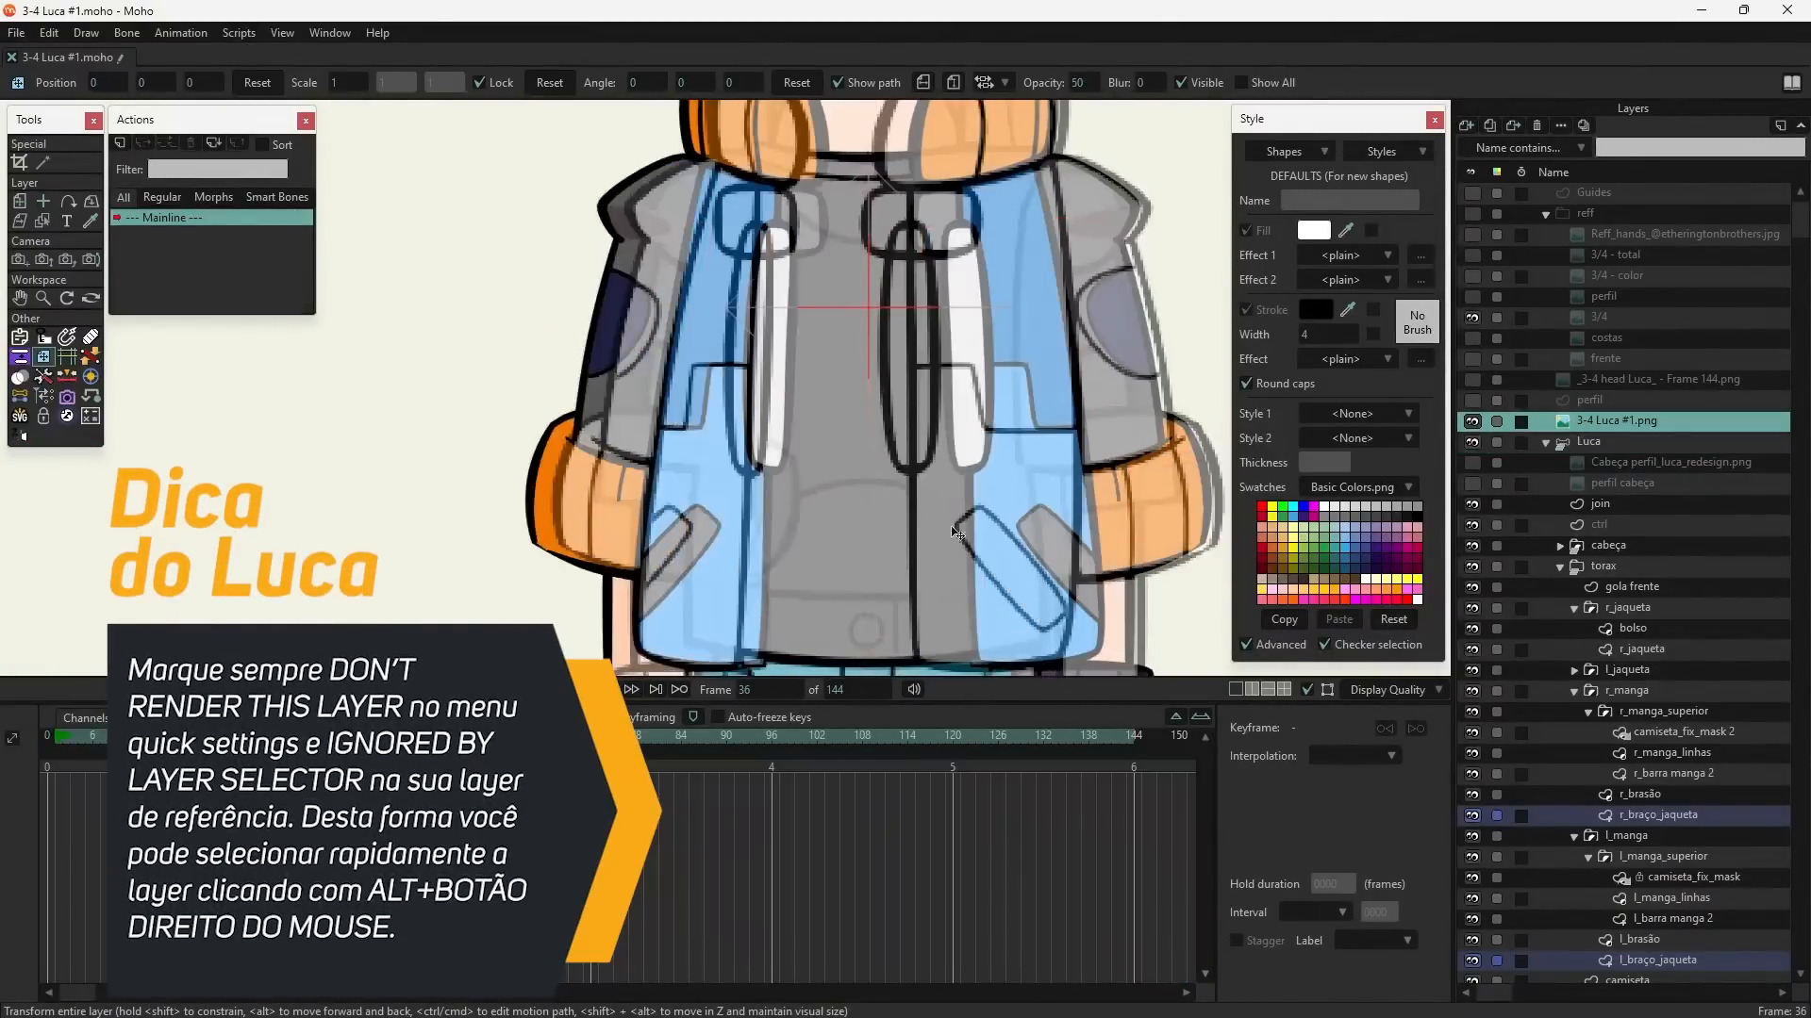
right_click(1631, 420)
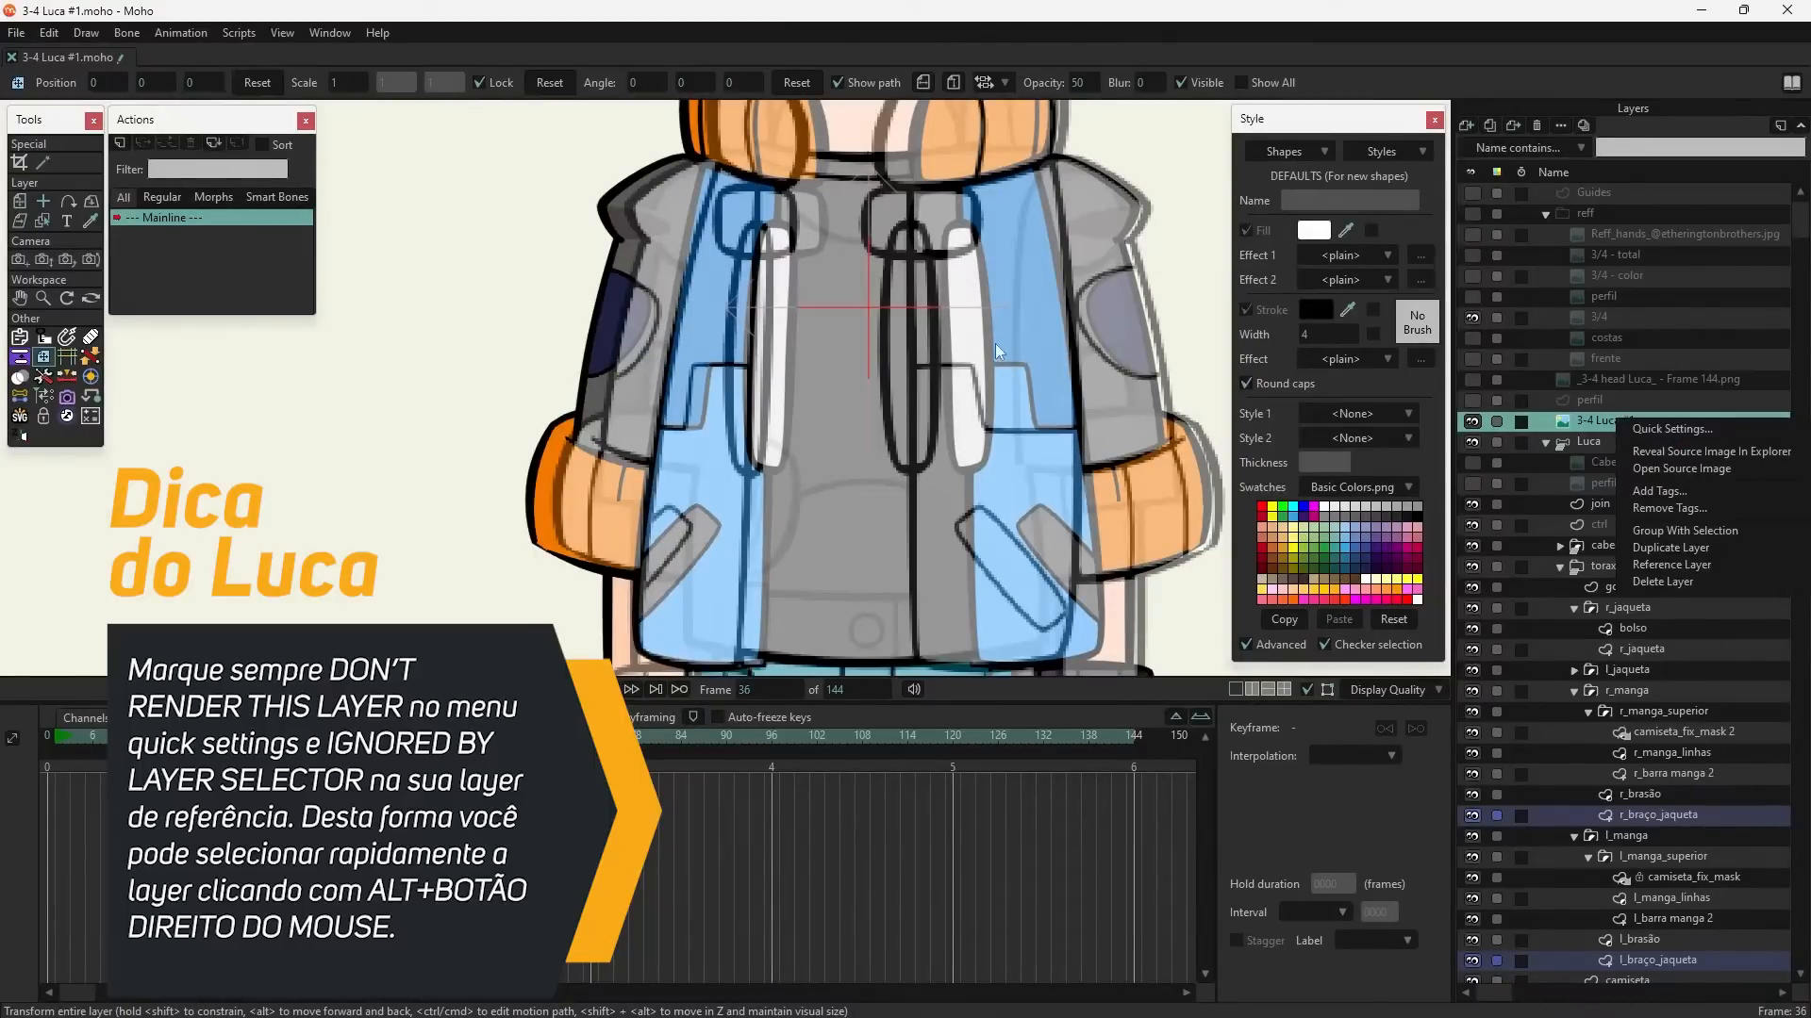
click(1652, 428)
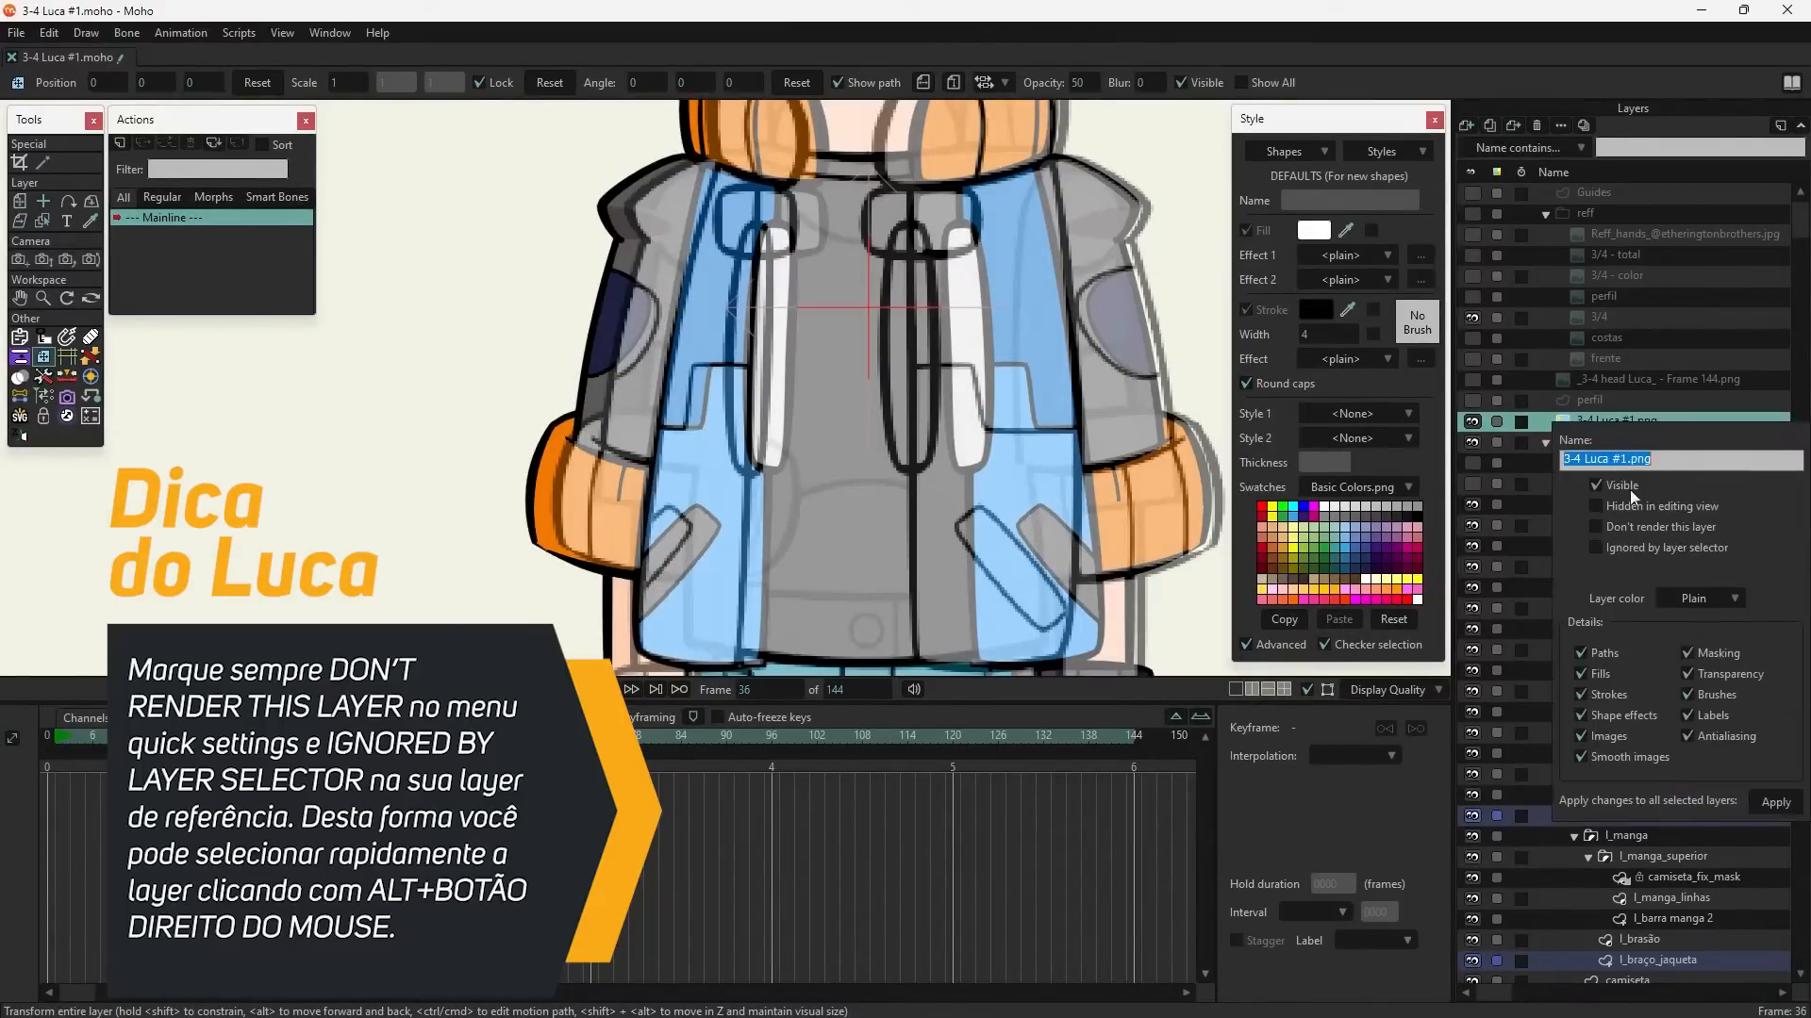
click(1597, 549)
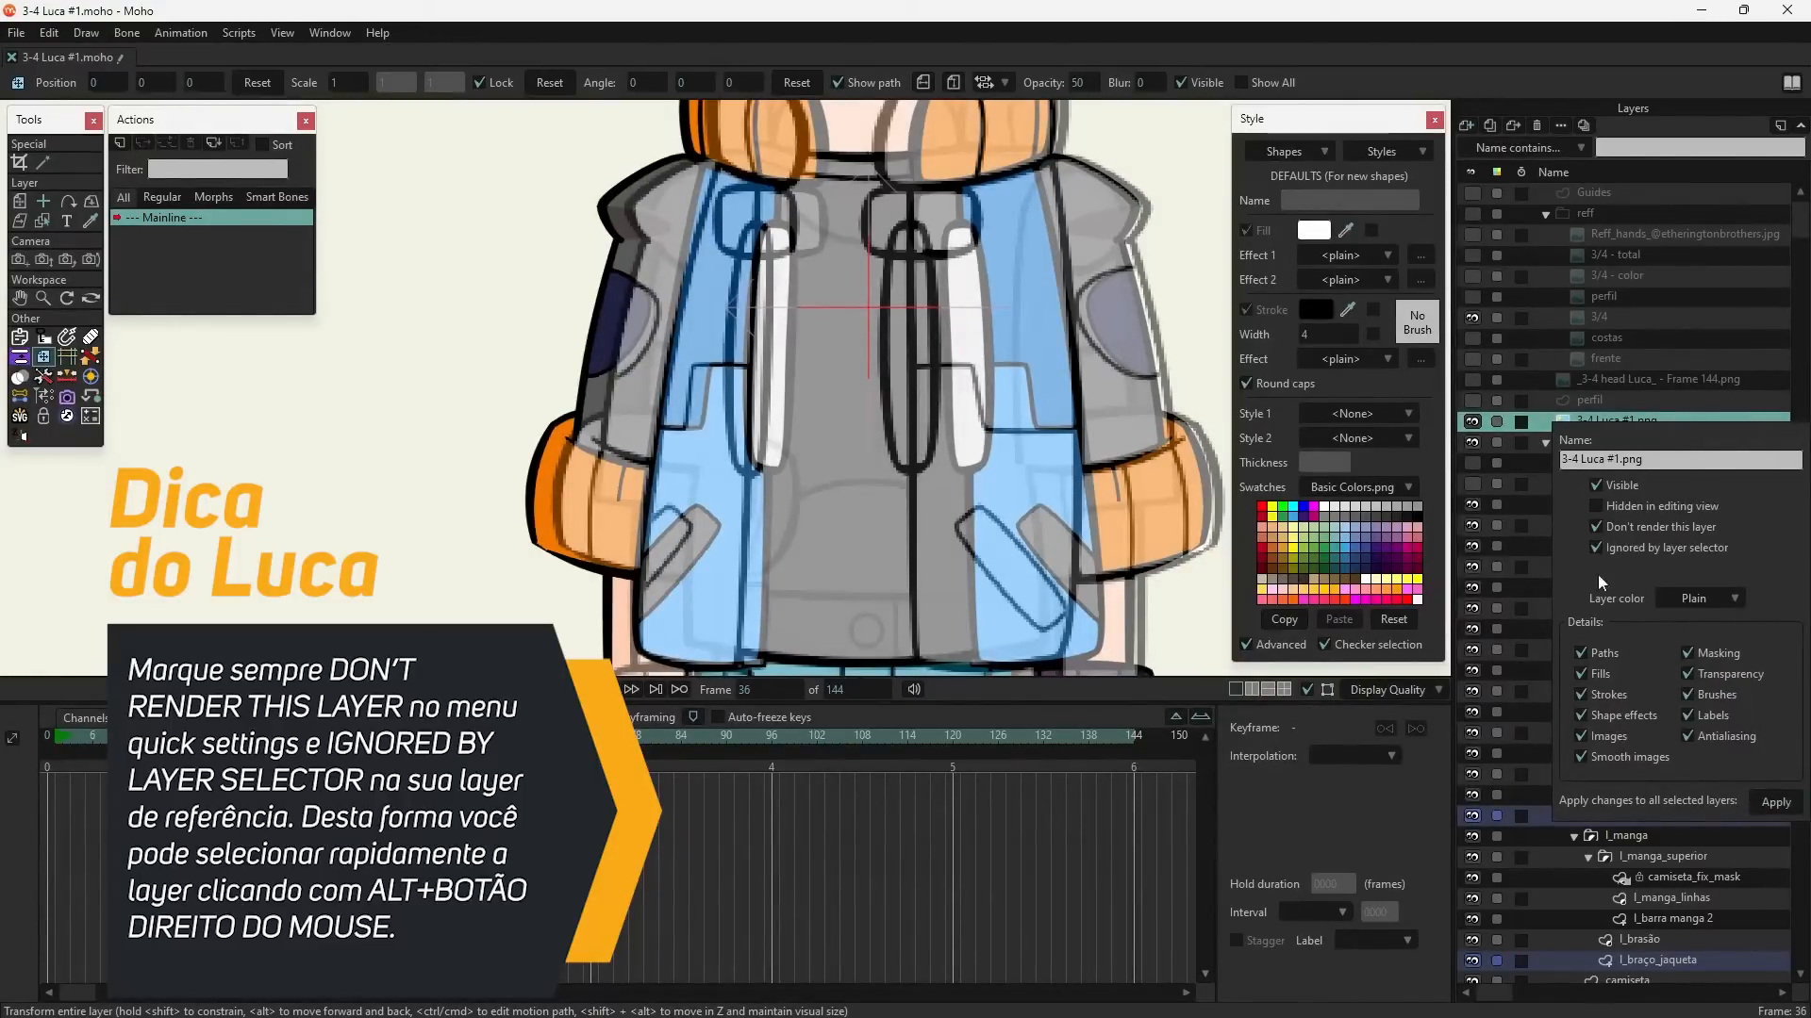
click(1210, 643)
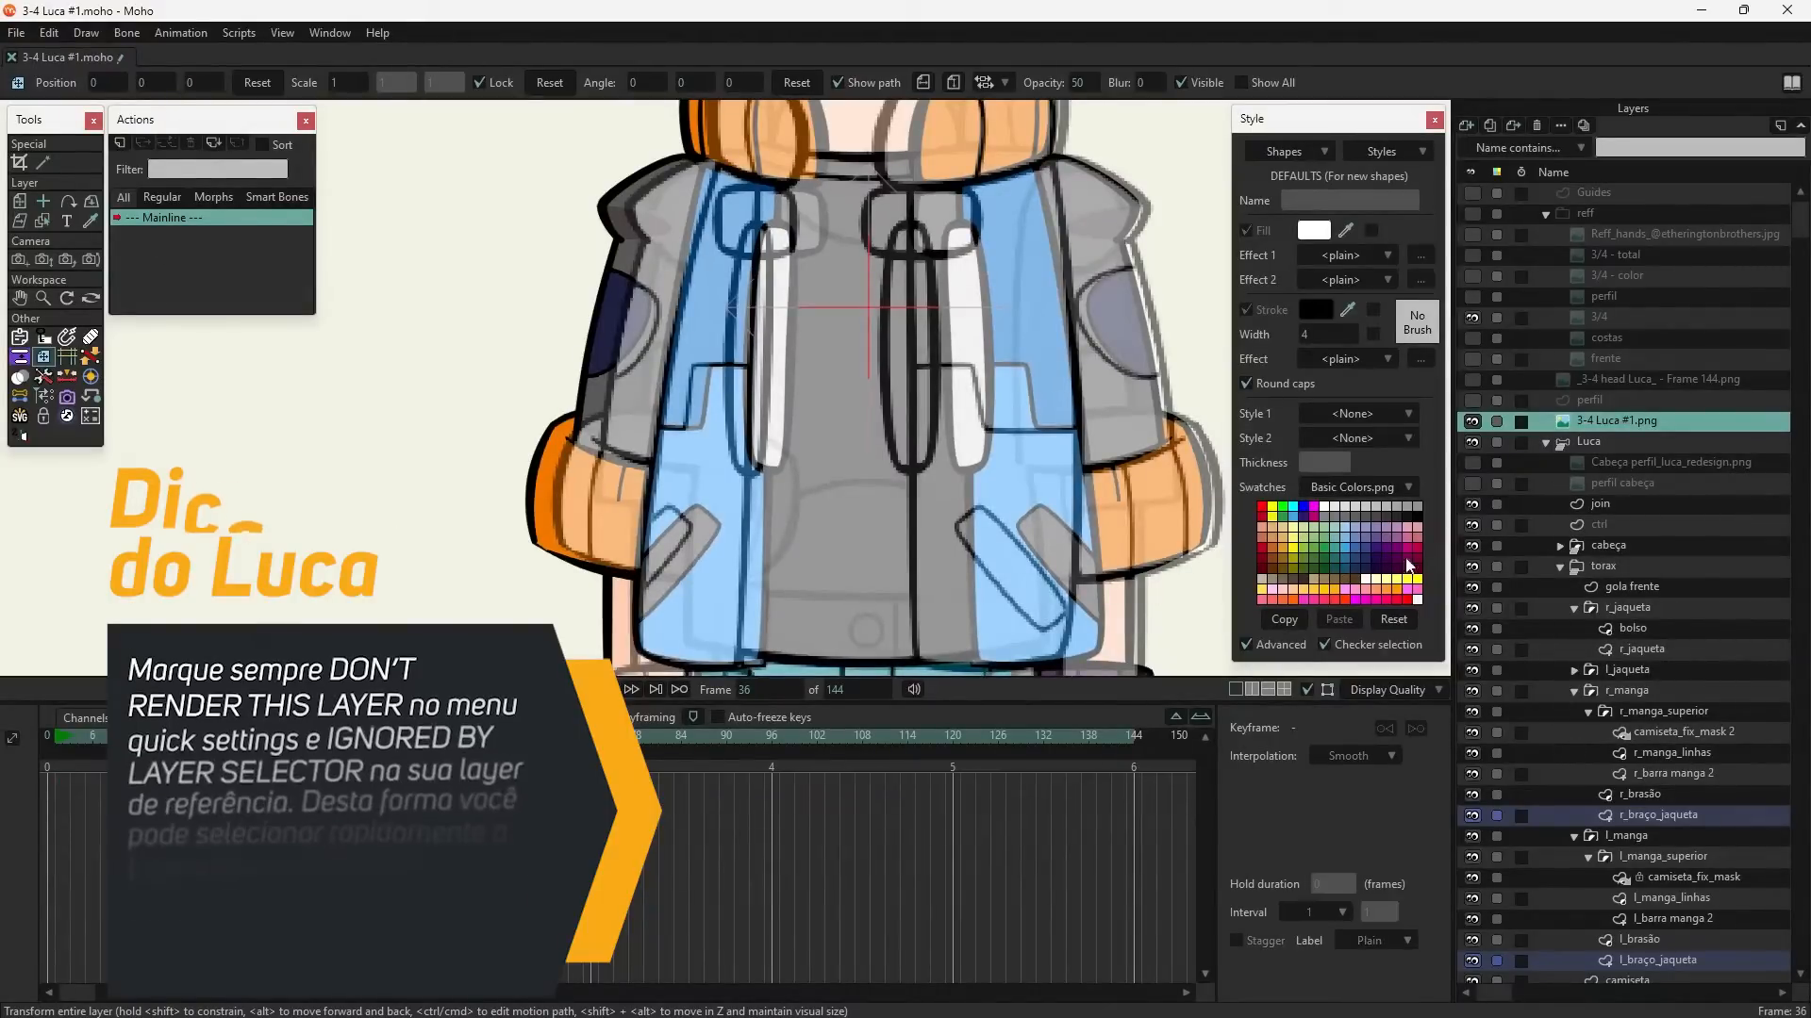
- Select the Luca layer and activate its turn_tronco action again
click(1621, 445)
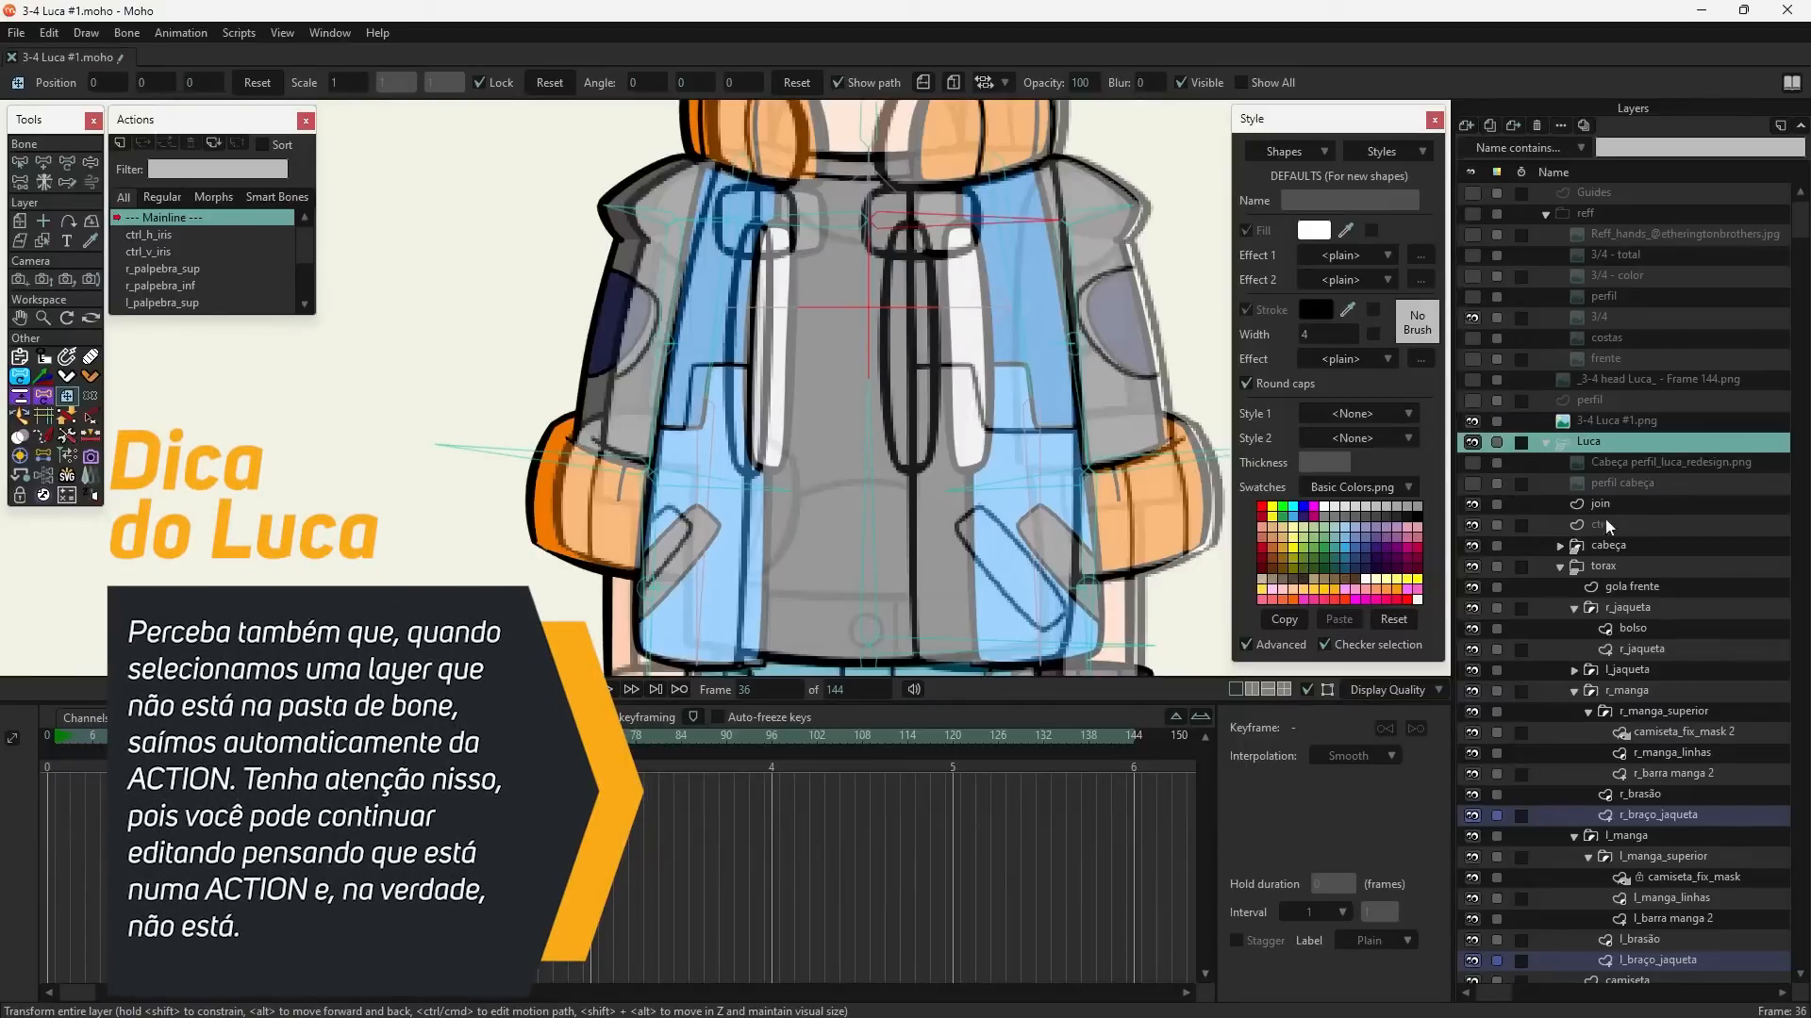
scroll(179, 232, down, 5)
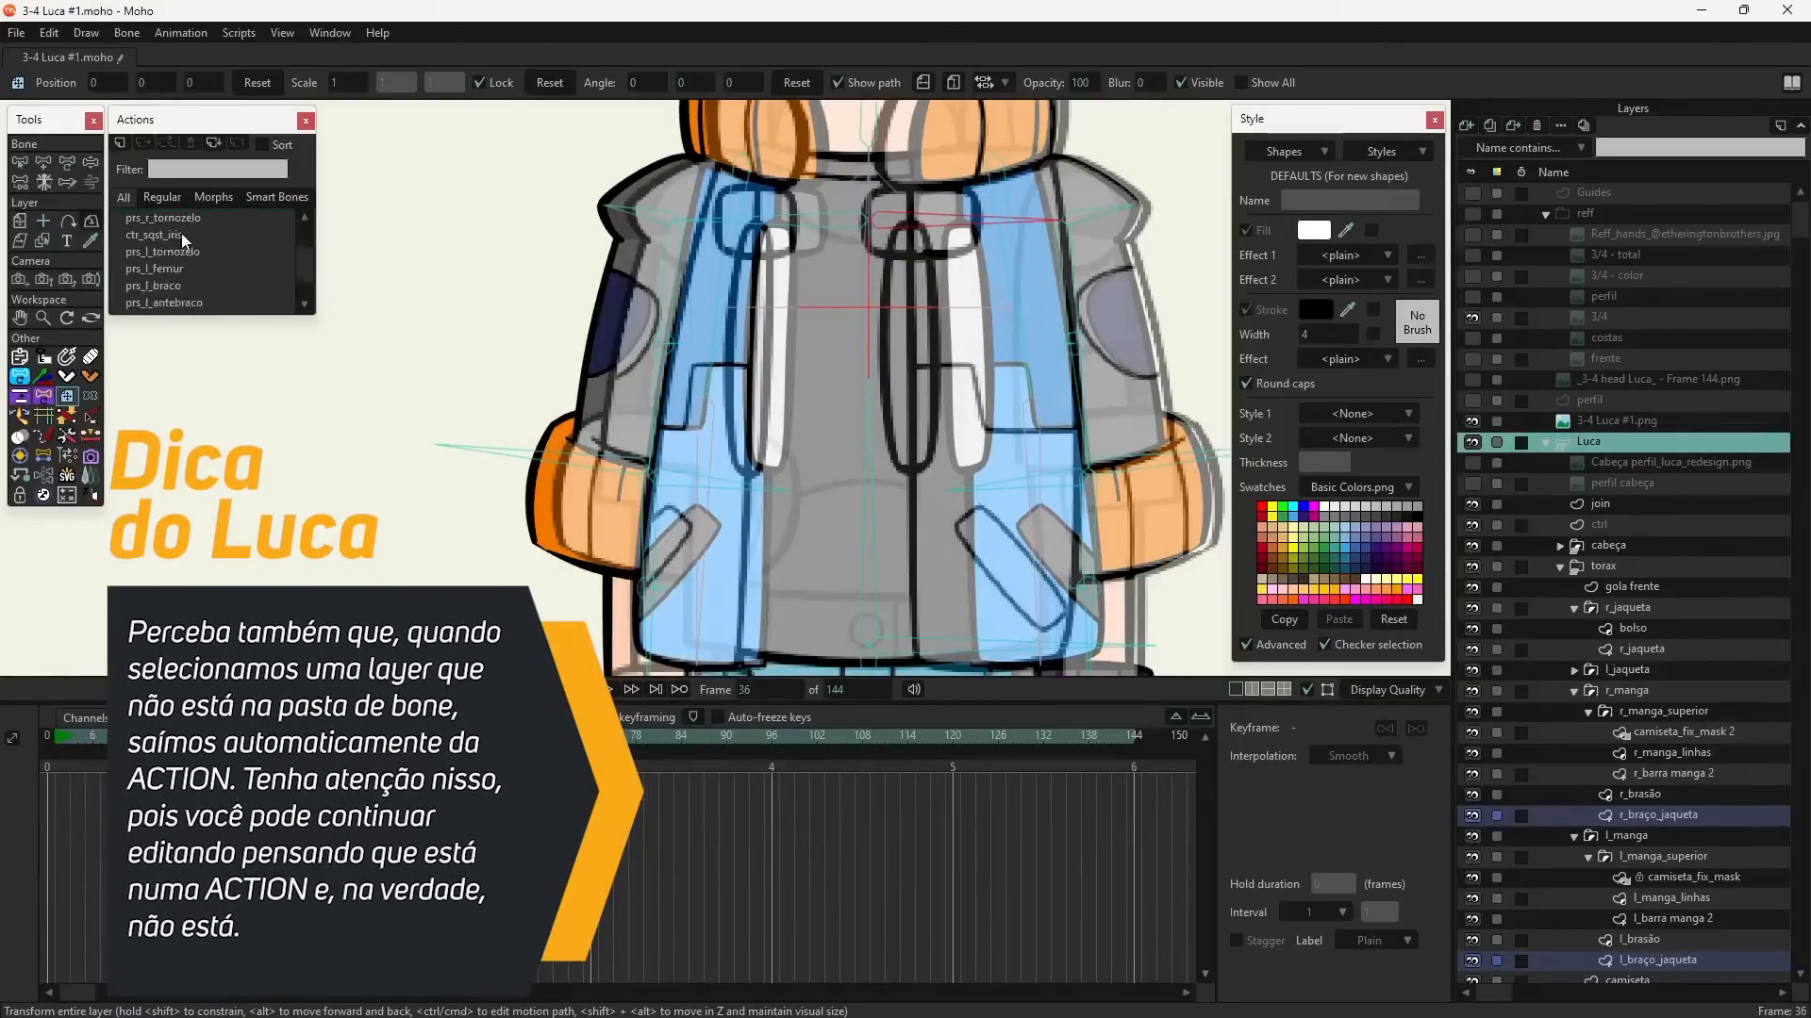
double_click(160, 307)
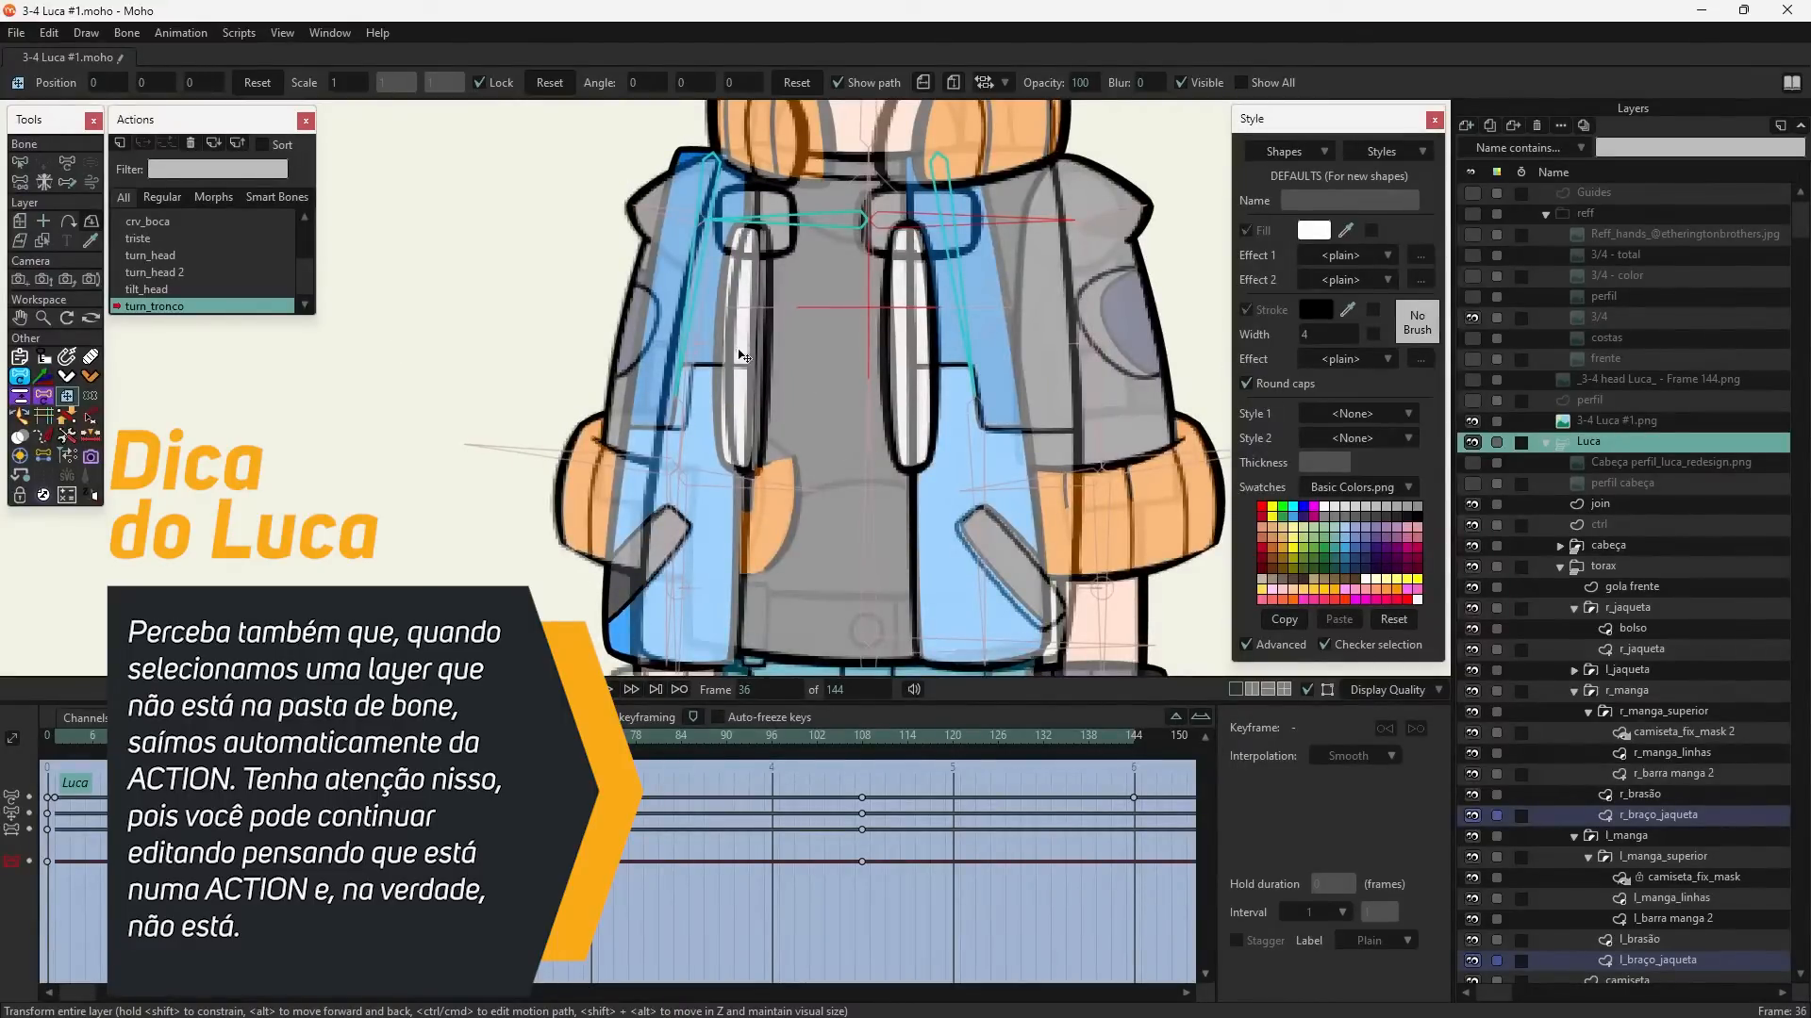
- Select the l_jaqueta layer and get its horizontal layer scale at frame 108
click(966, 459)
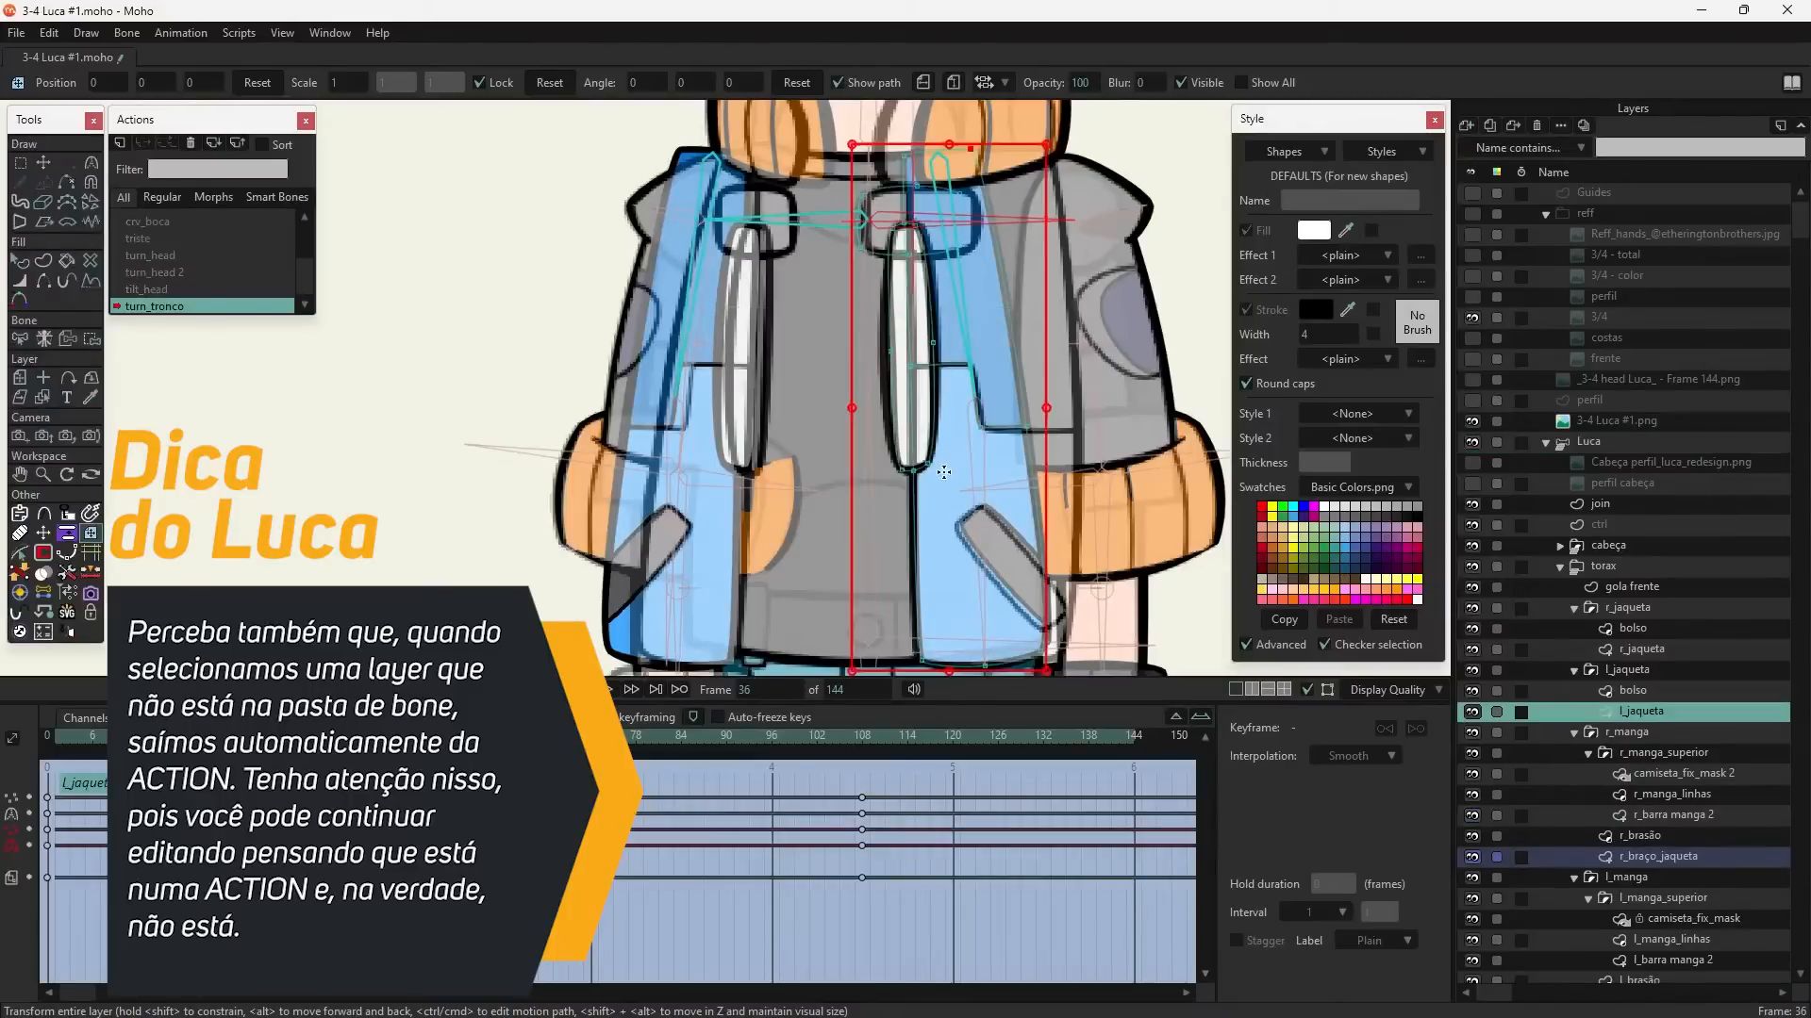
scroll(938, 466, up, 4)
scroll(939, 469, down, 2)
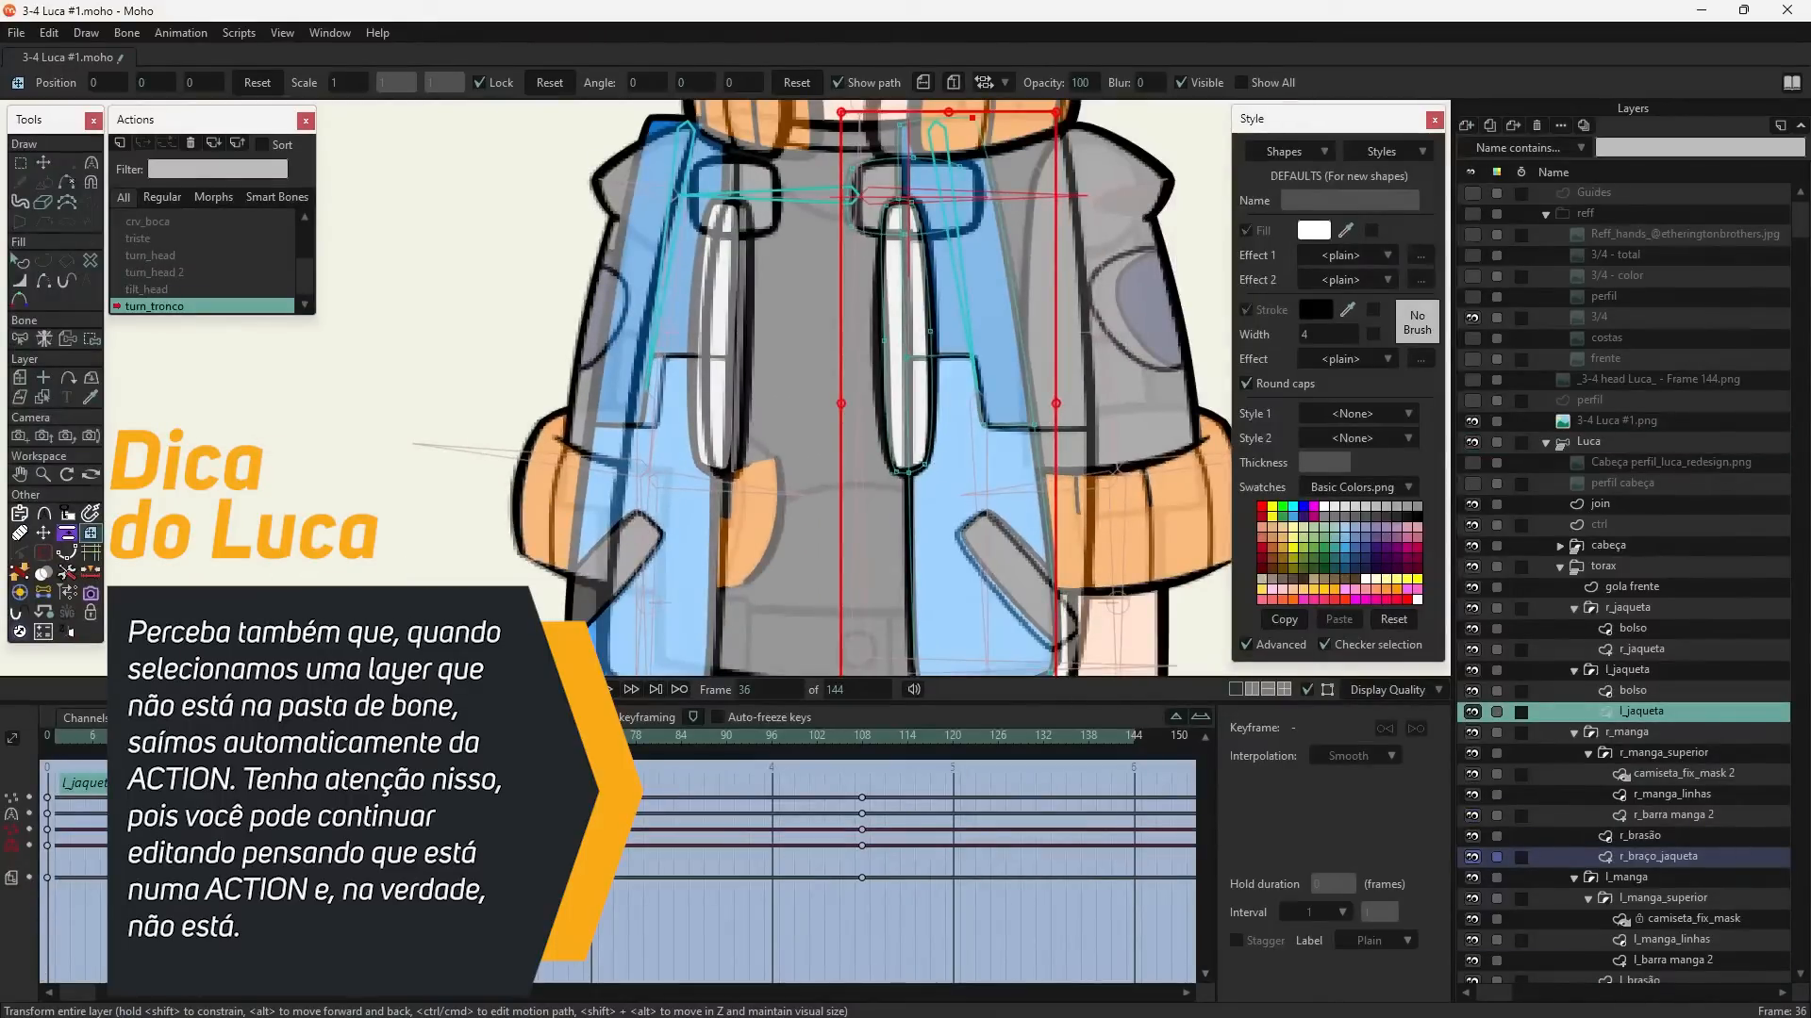
click(862, 878)
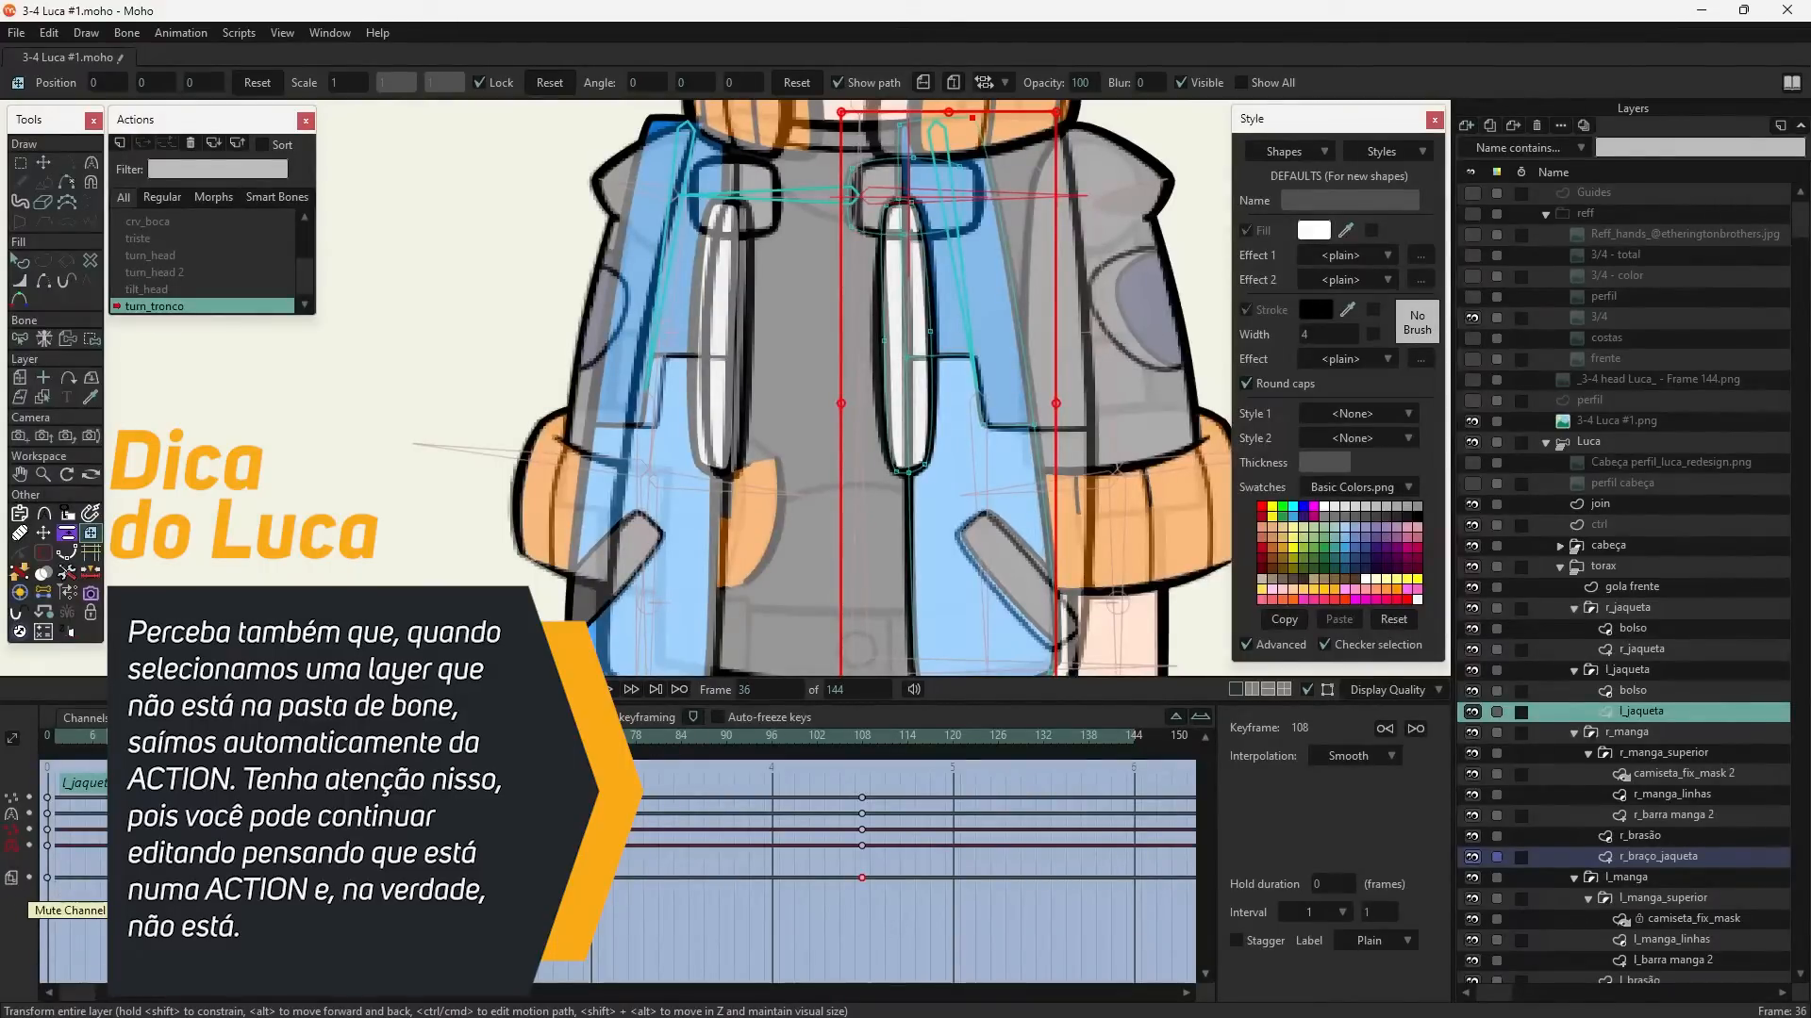
scroll(877, 191, up, 1)
scroll(877, 192, up, 2)
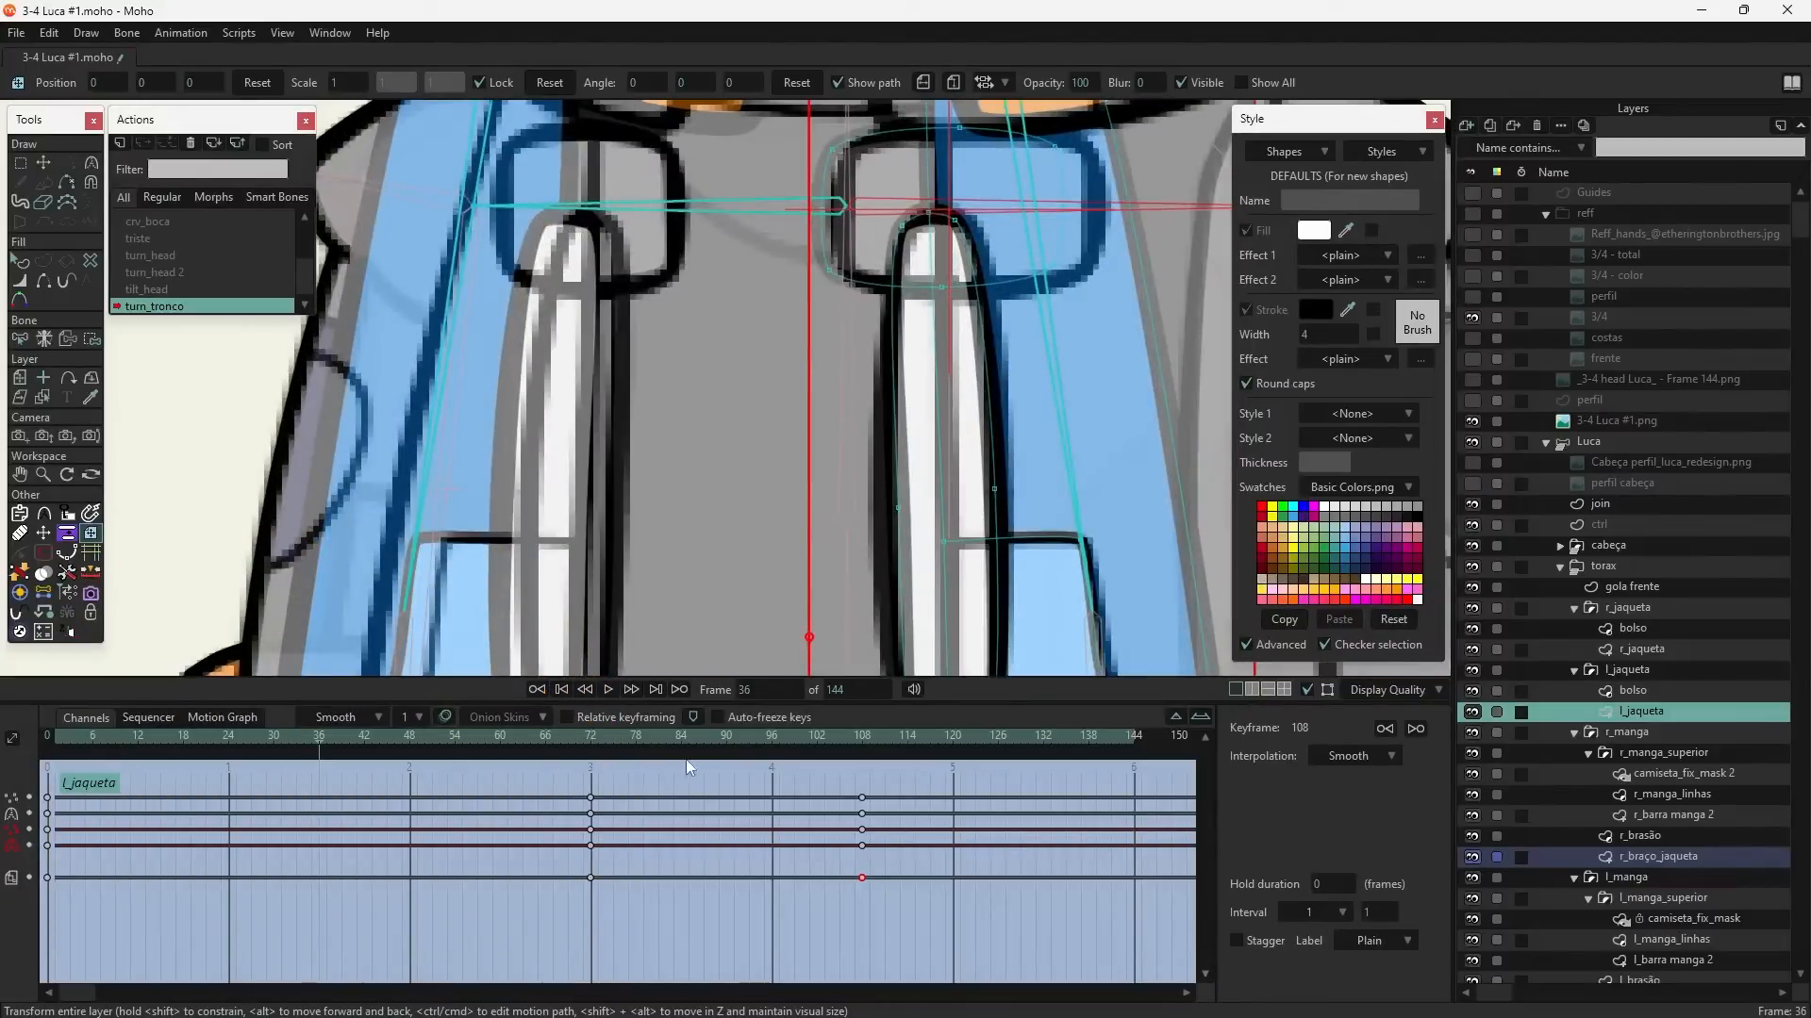
drag(575, 739, 673, 737)
mouse_move(829, 736)
mouse_down()
mouse_move(355, 772)
mouse_move(432, 773)
mouse_up()
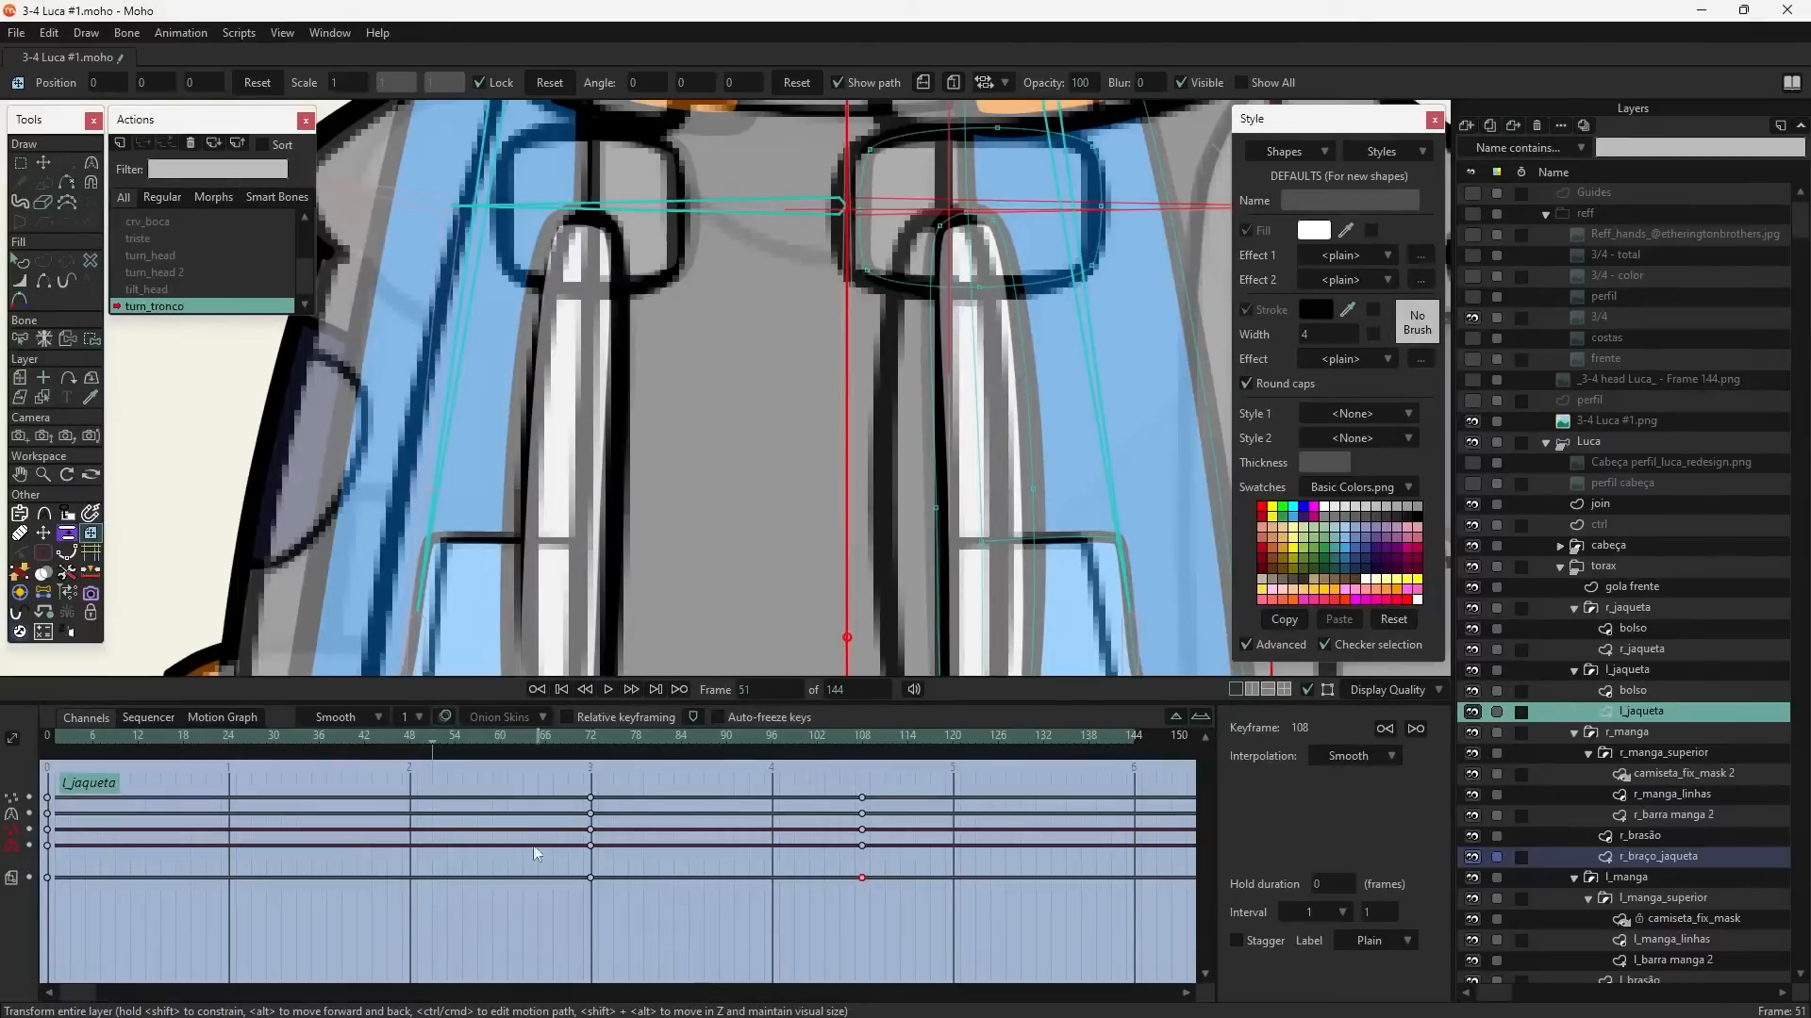
drag(430, 754, 860, 741)
click(20, 377)
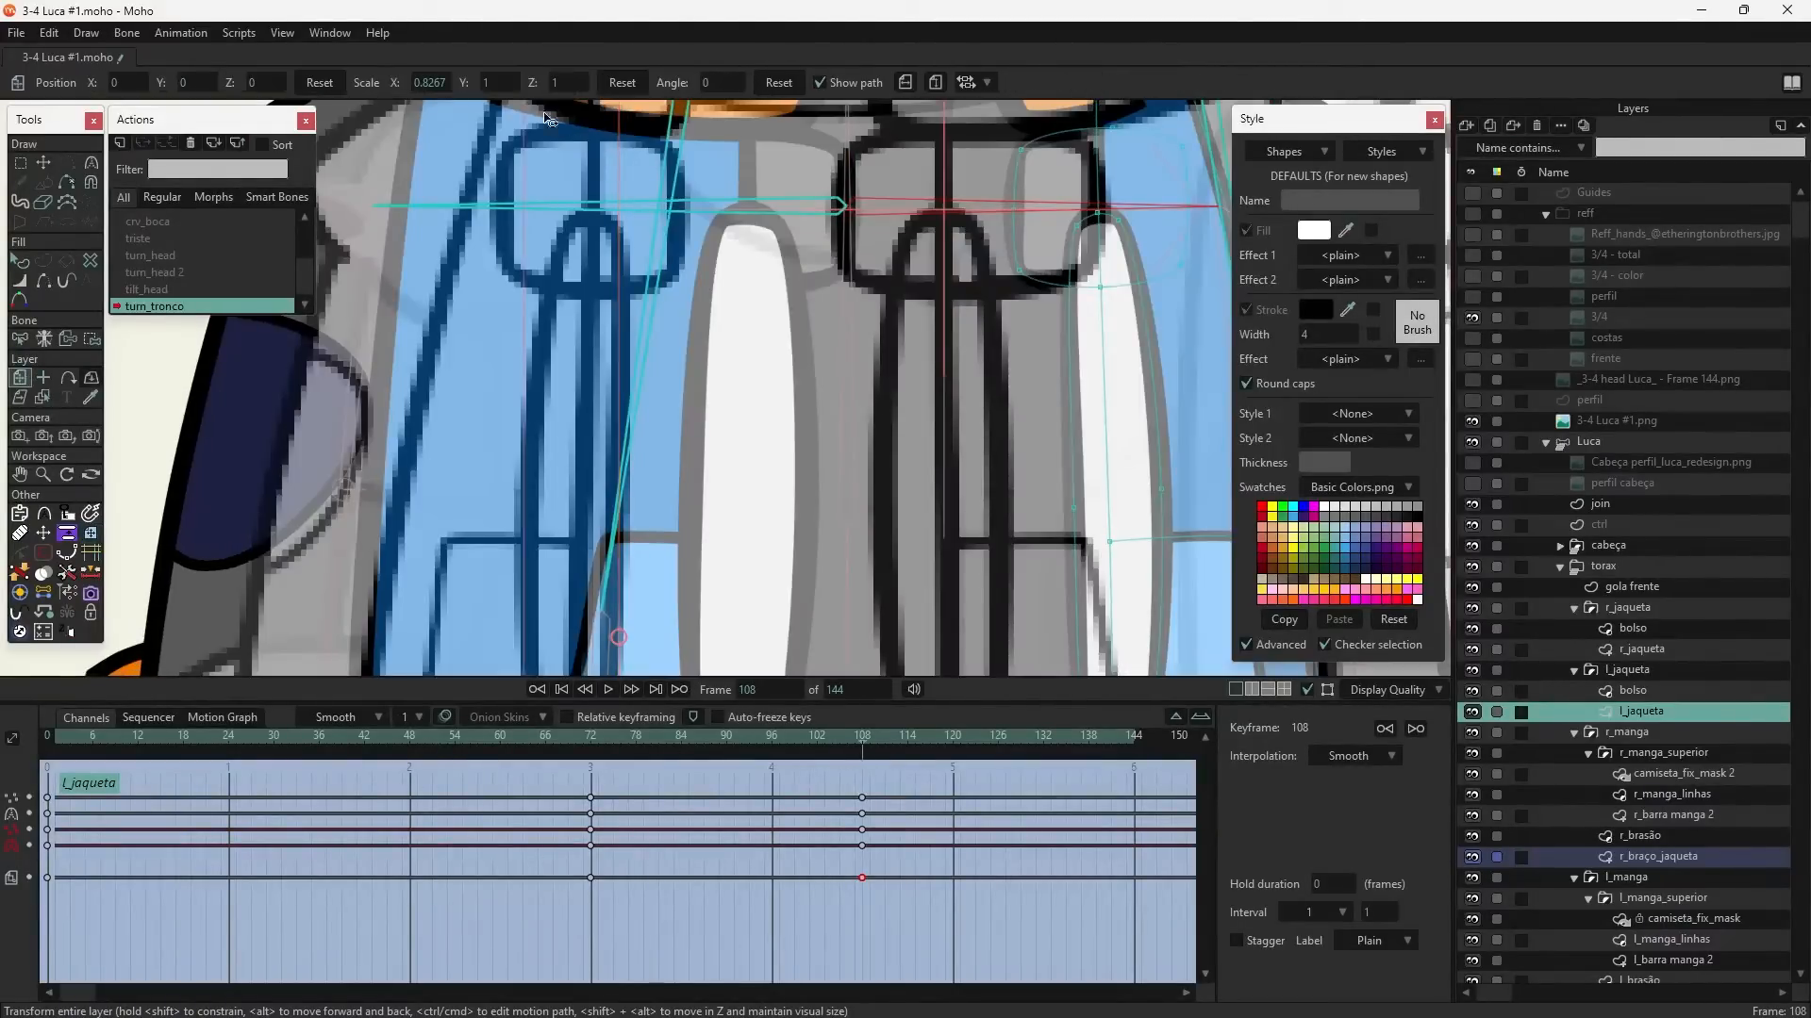
click(417, 85)
- Set the r_jaqueta layer's X scale to 0.8267 at frame 24
click(481, 365)
click(592, 745)
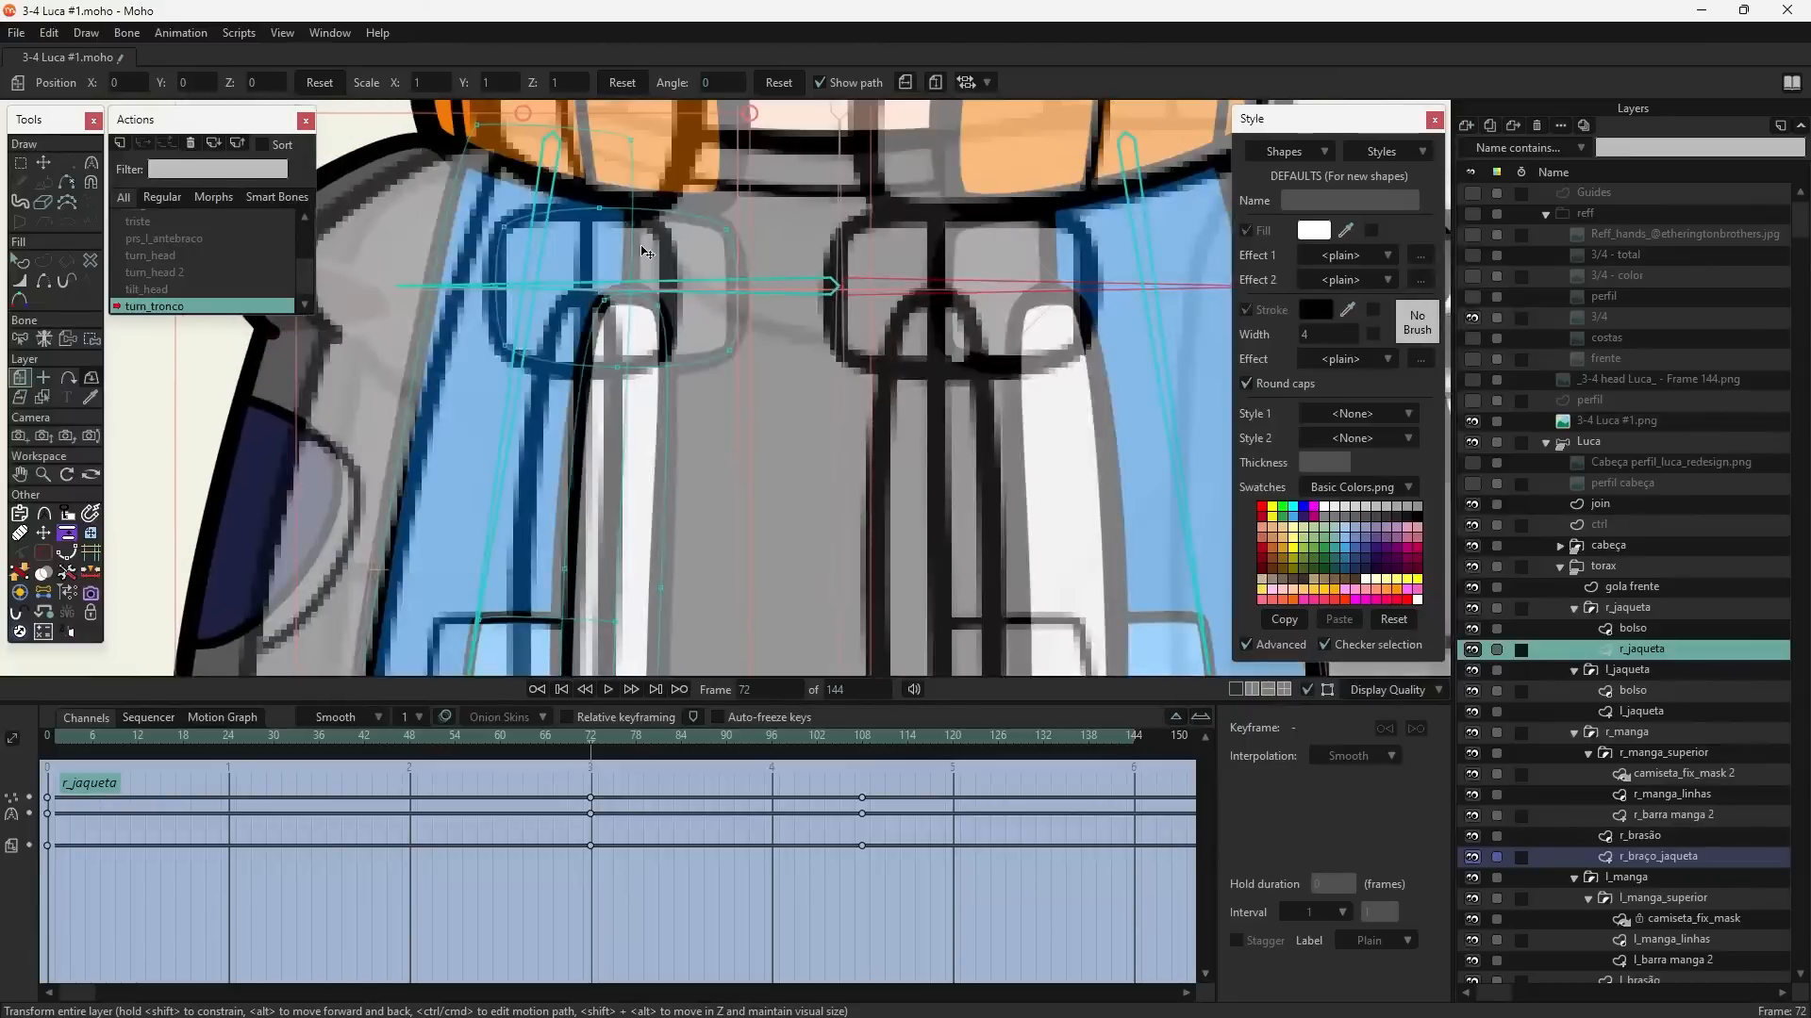
key(g)
drag(715, 271, 760, 313)
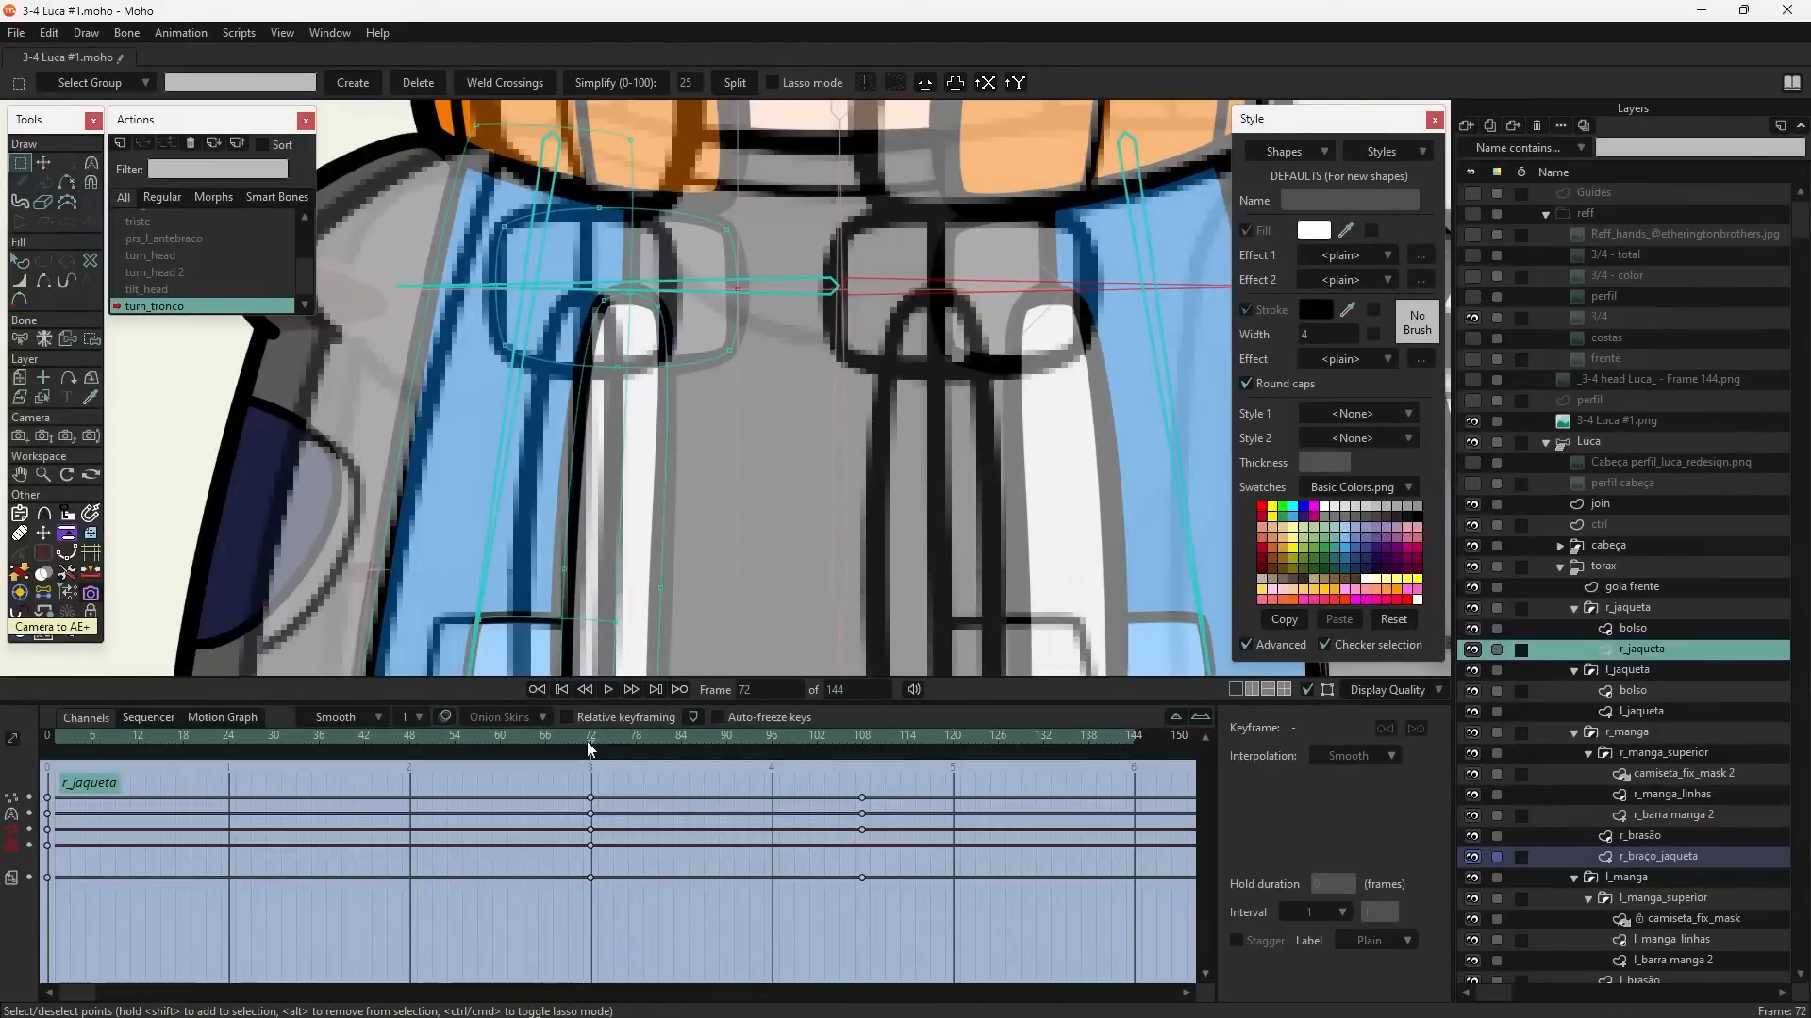
scroll(741, 481, down, 4)
drag(590, 741, 231, 765)
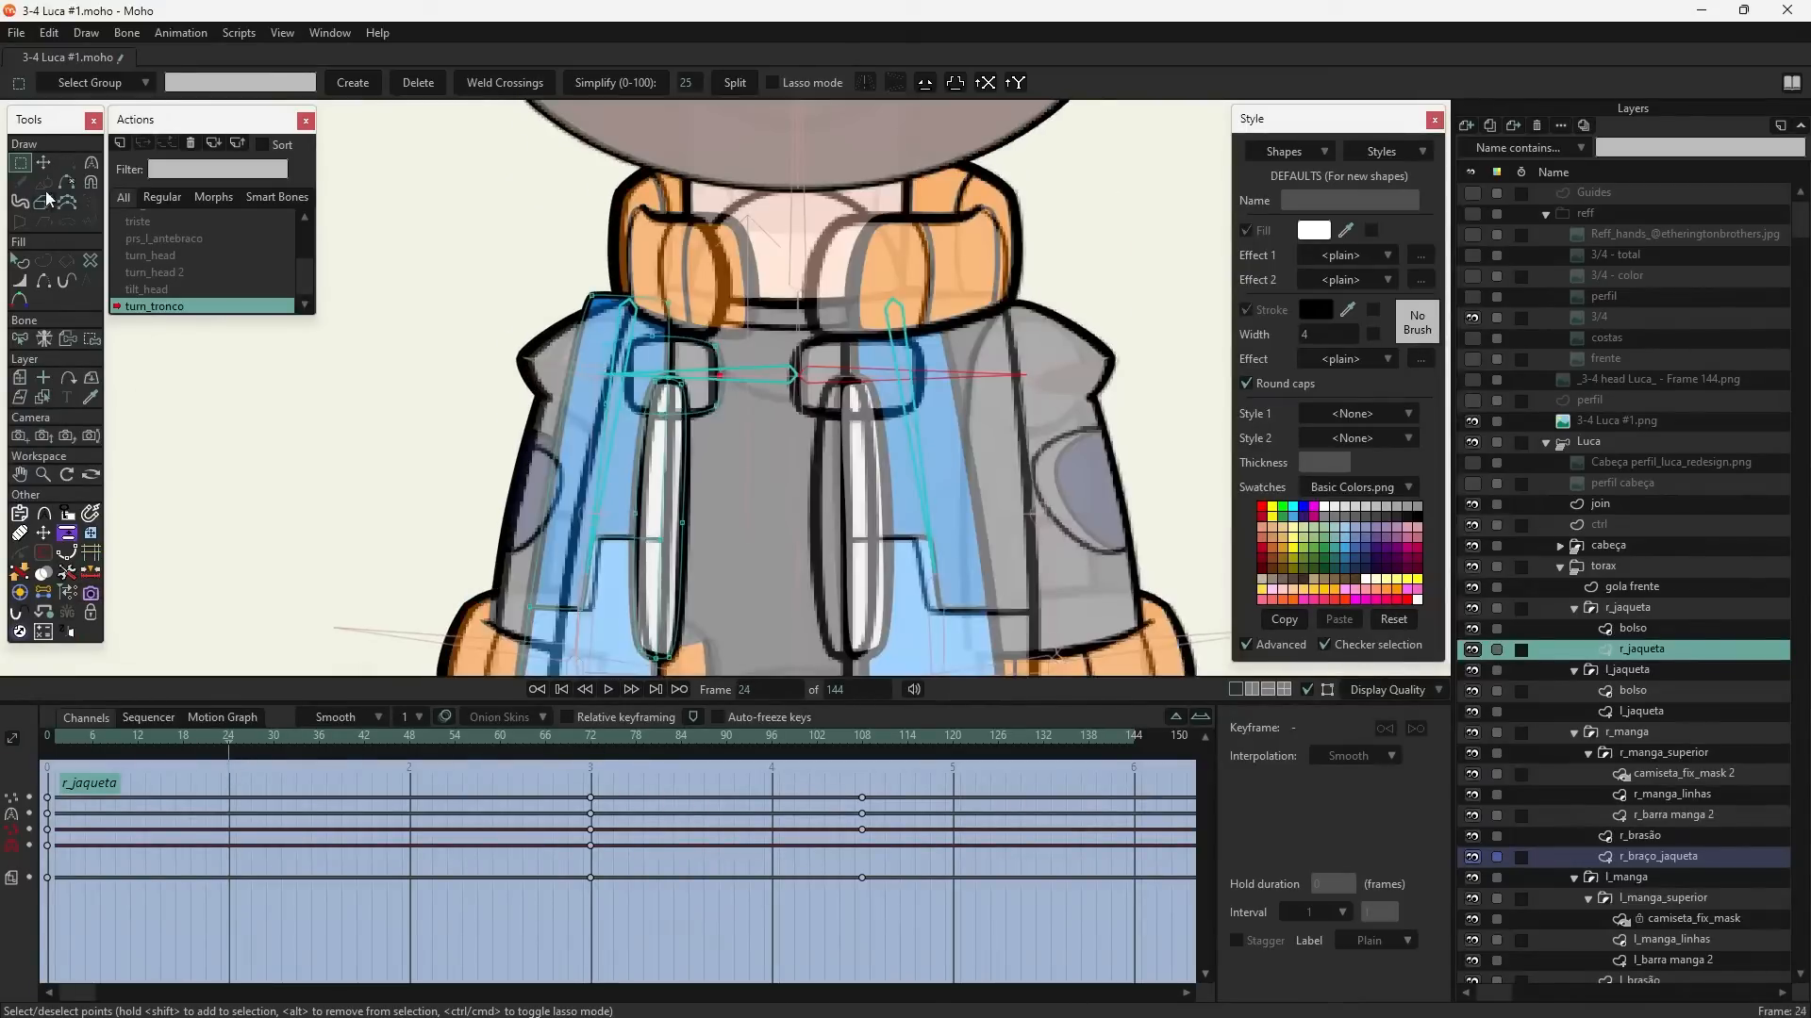
click(19, 378)
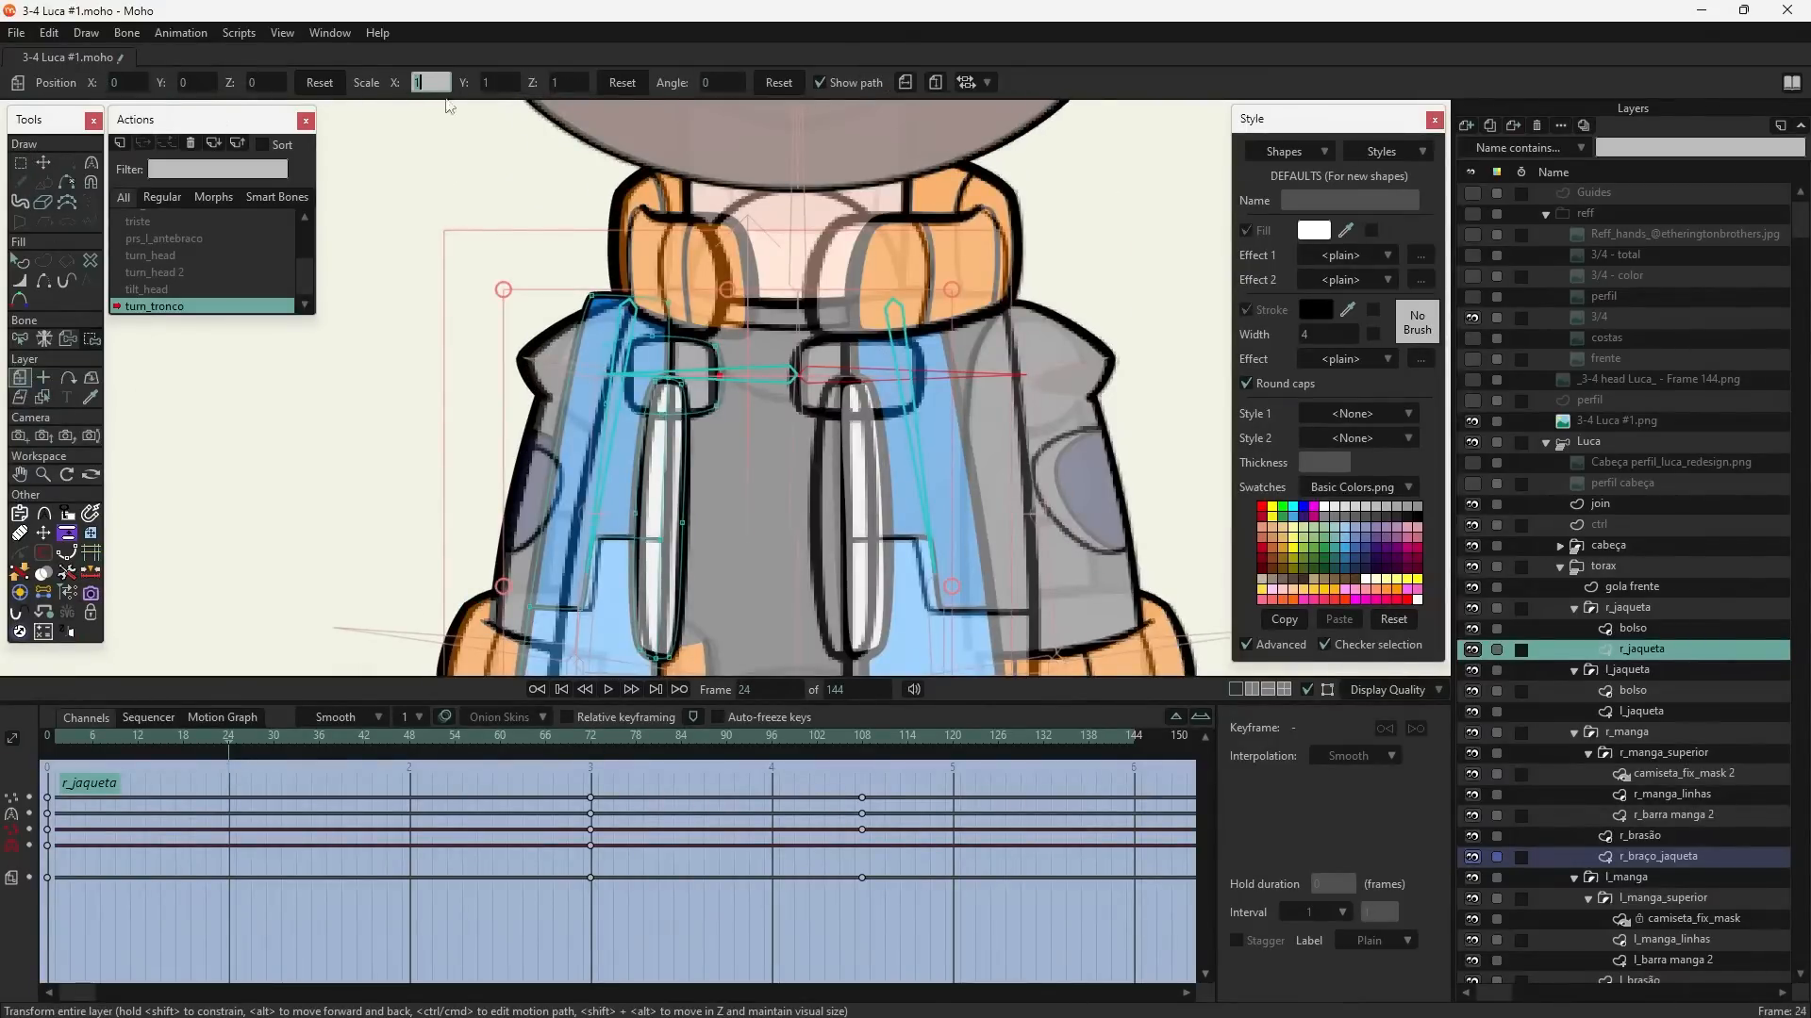
text(0.8267)
key(Return)
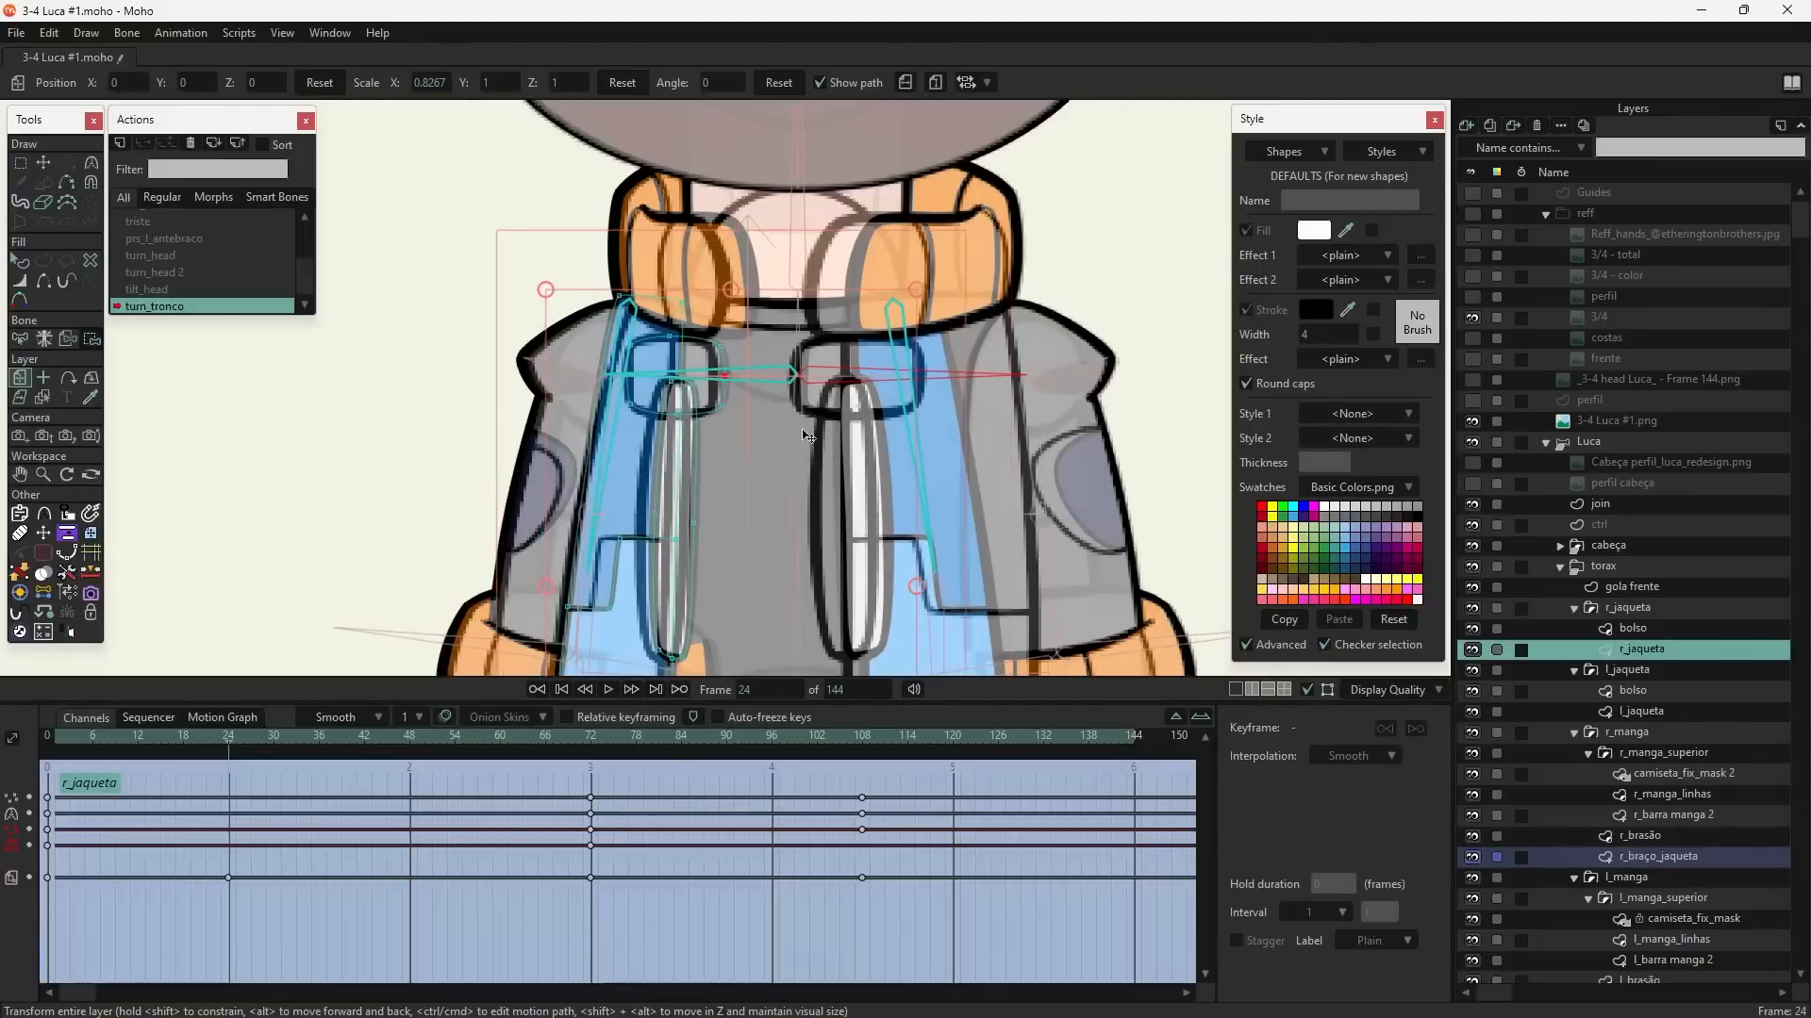
- Move r_jaqueta's upper outer points at frame 24 to match the reference line art at the shoulder
mouse_move(228, 744)
mouse_down()
mouse_move(444, 744)
mouse_move(230, 744)
mouse_up()
drag(676, 477, 669, 469)
scroll(667, 469, up, 5)
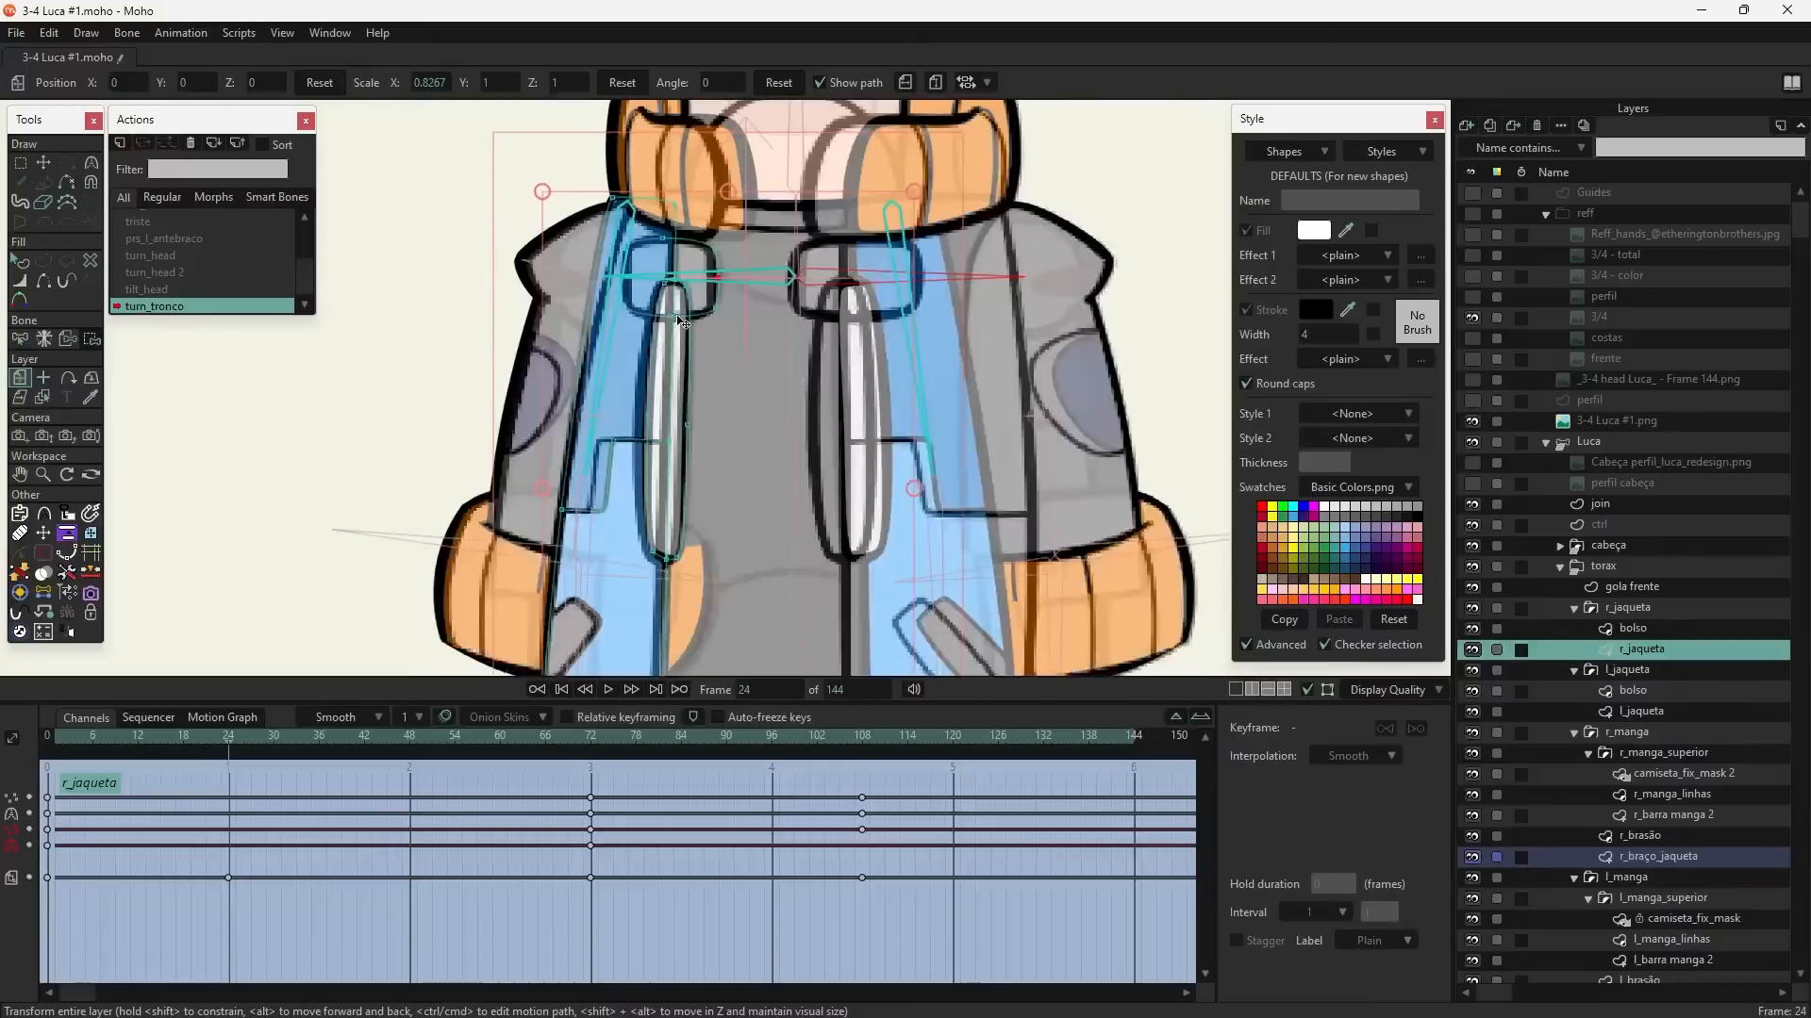
drag(626, 280, 576, 302)
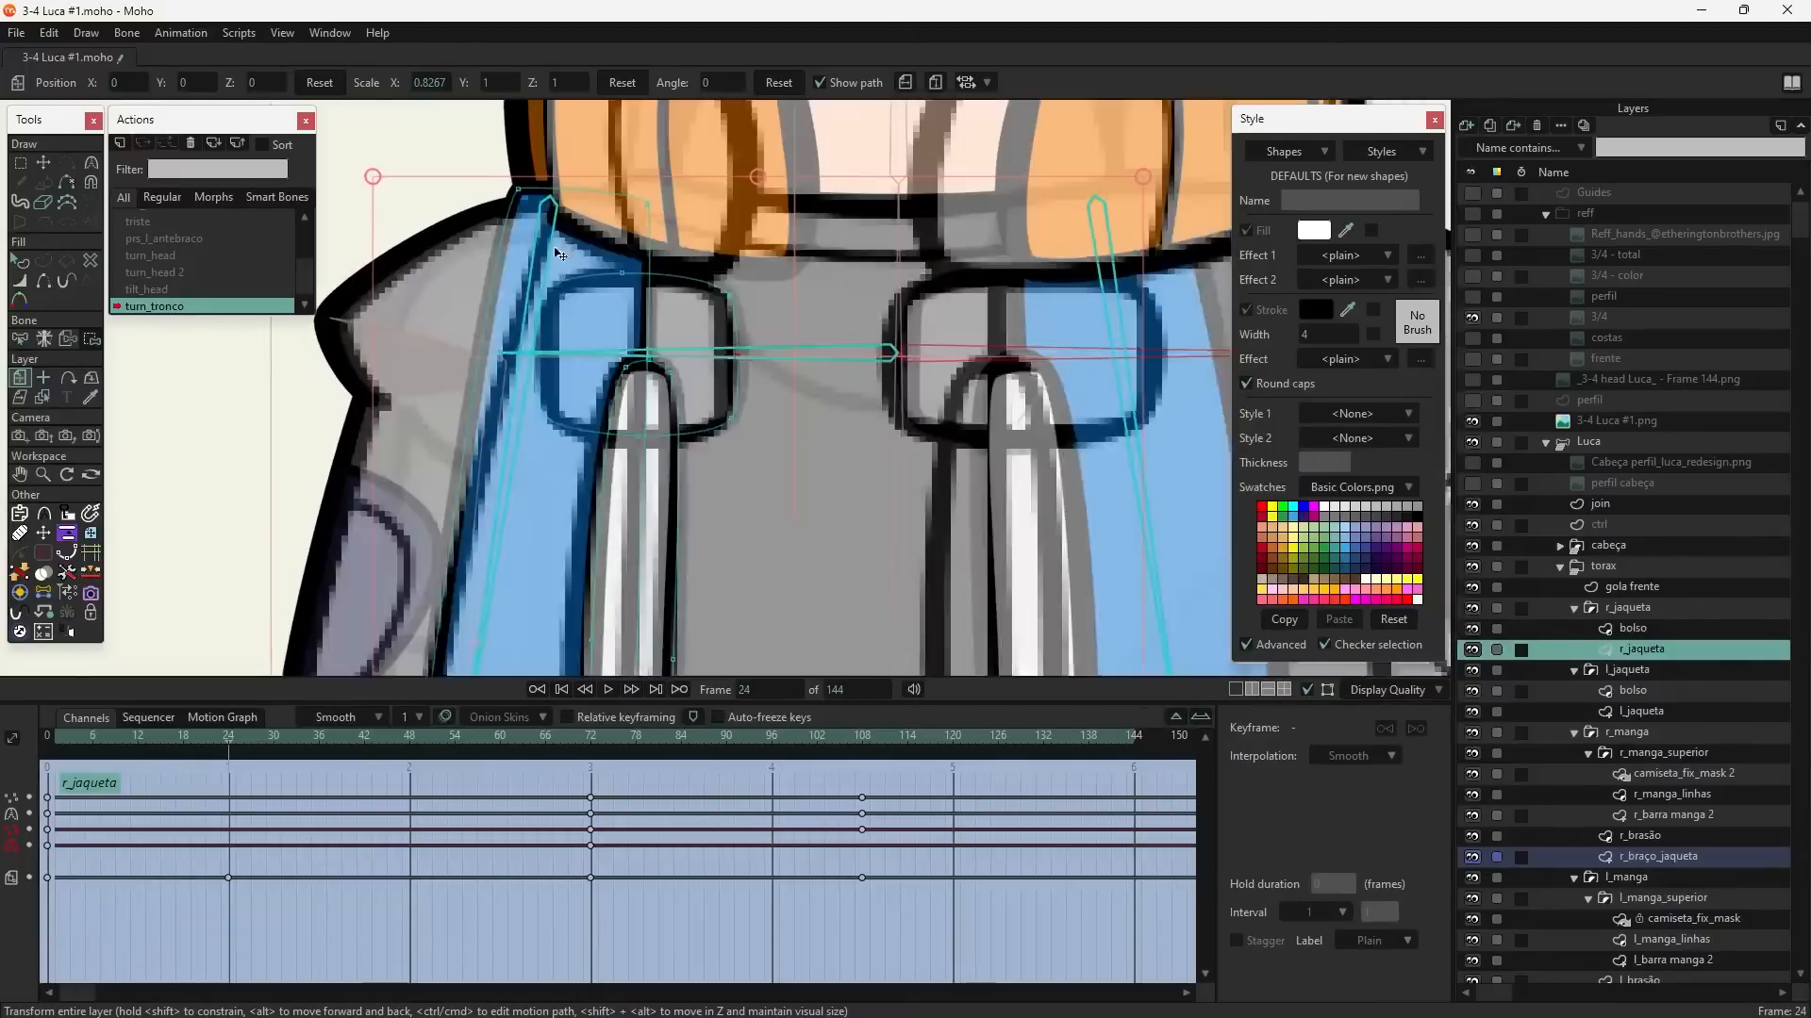
click(47, 169)
click(522, 203)
drag(523, 197, 562, 196)
scroll(566, 203, down, 5)
drag(568, 509, 615, 261)
drag(611, 169, 622, 347)
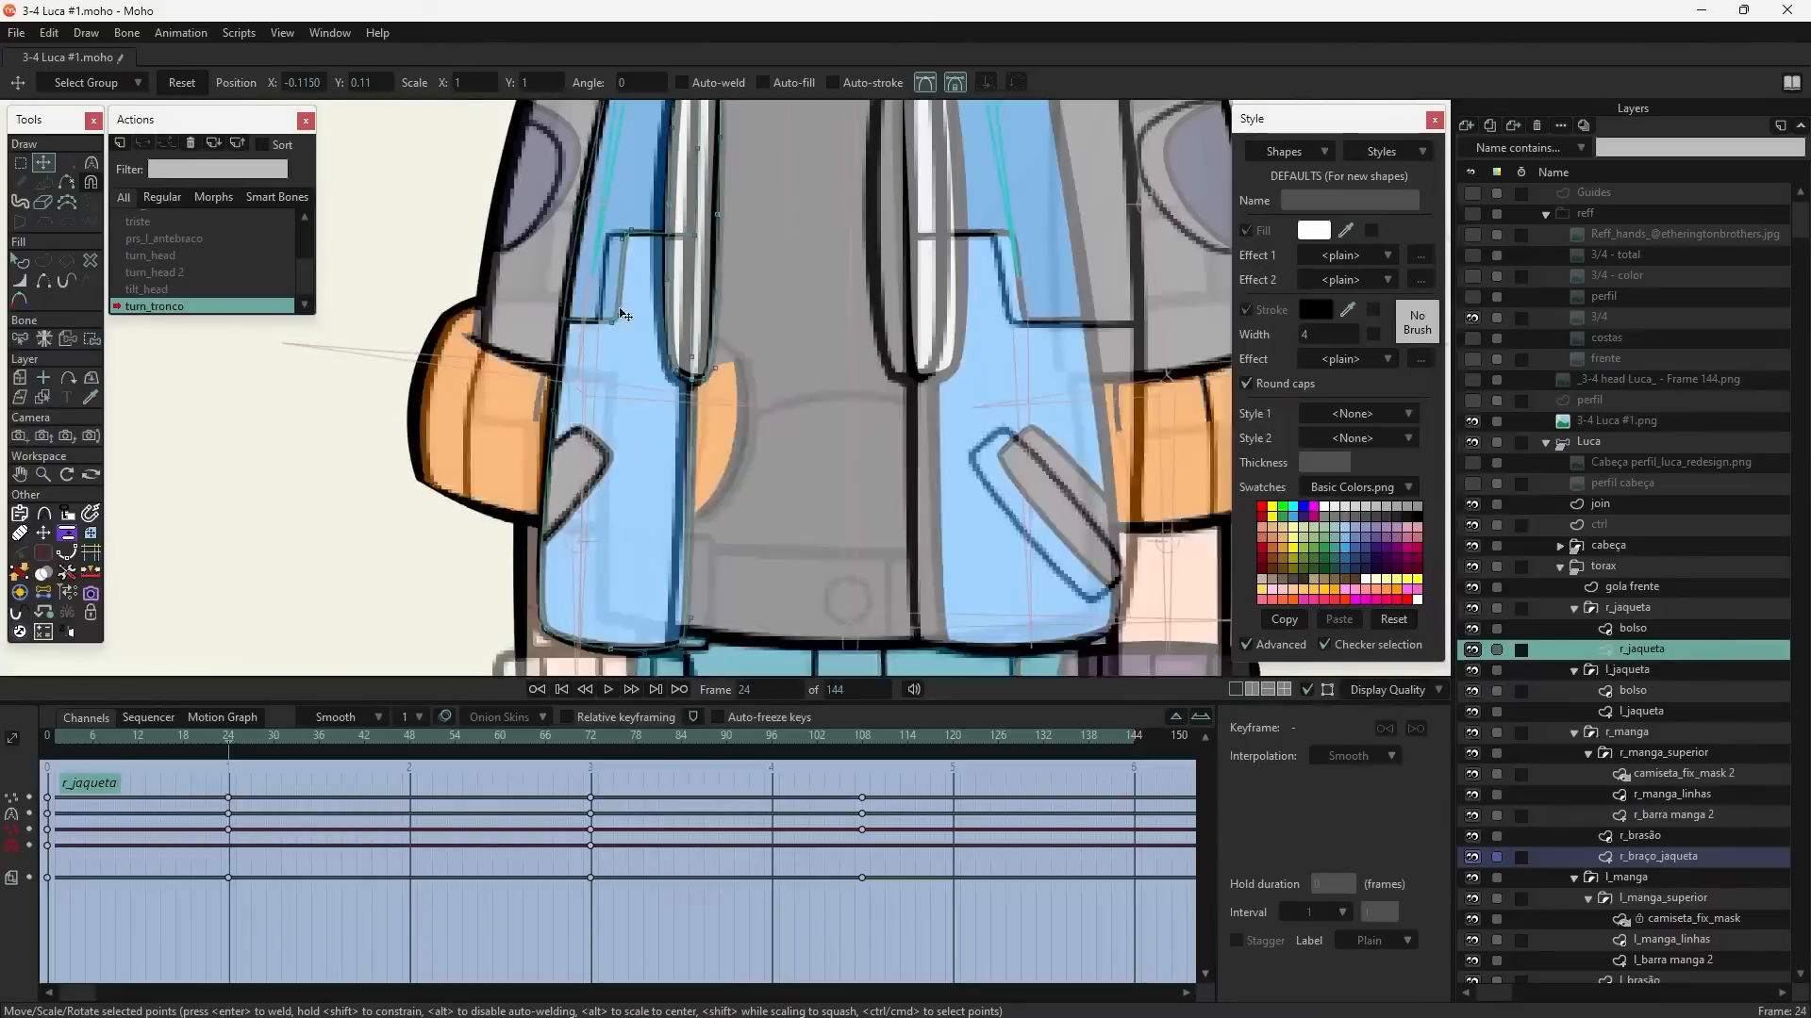
- Move the two corner points of r_jaqueta's stepped seam onto the reference seam line
scroll(624, 253, up, 3)
drag(624, 251, 682, 233)
drag(637, 173, 708, 394)
scroll(654, 233, up, 4)
drag(695, 249, 652, 250)
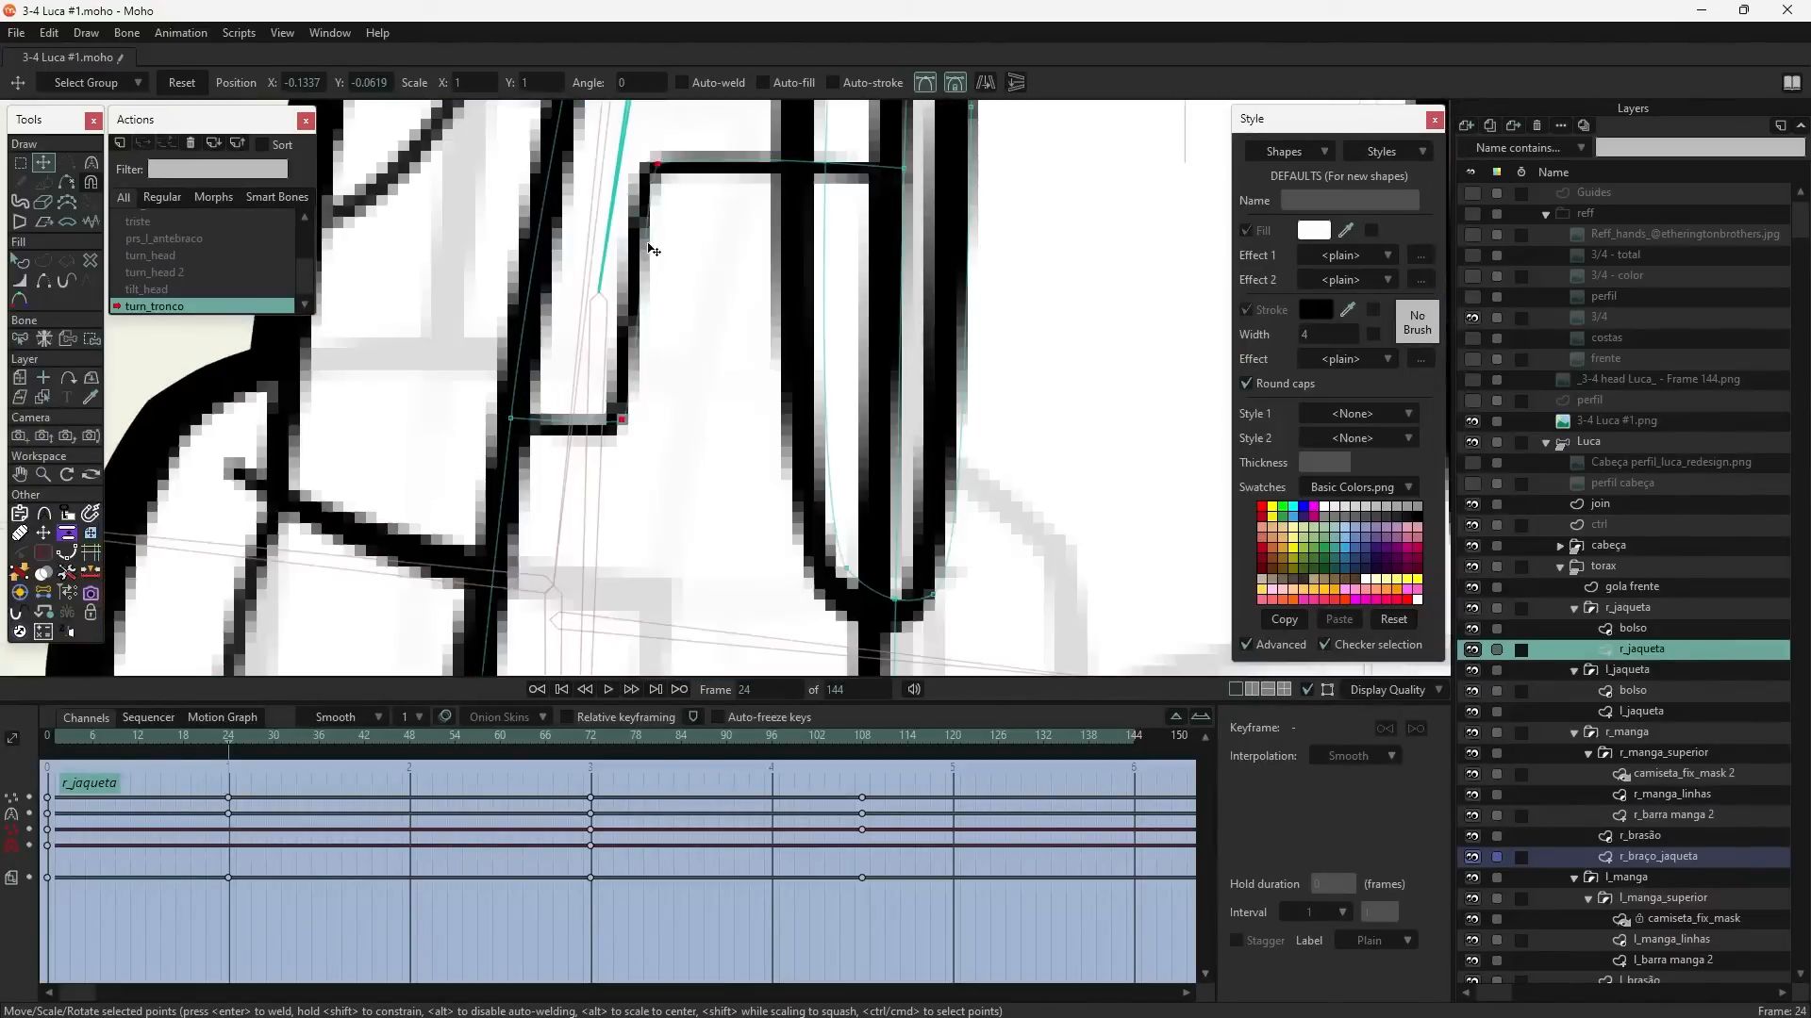
scroll(684, 265, down, 4)
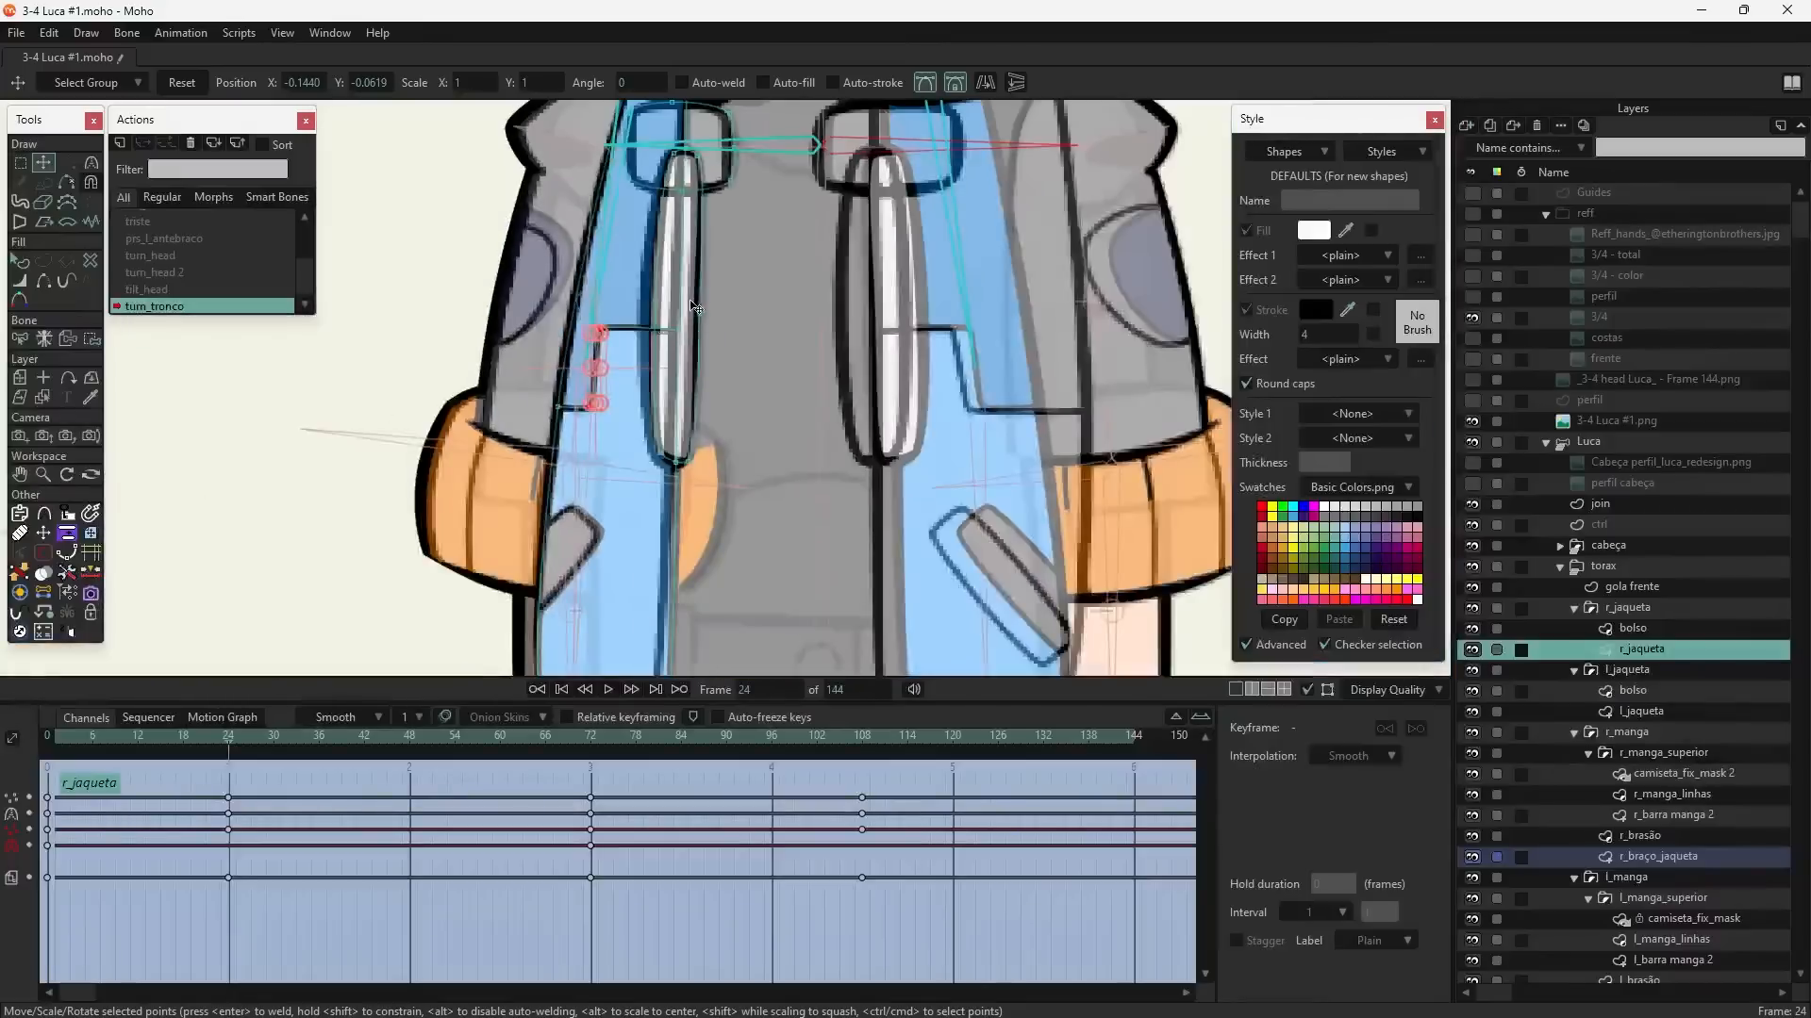
- Move the point on the outer edge of r_jaqueta's white strip onto the reference outline
scroll(630, 283, up, 6)
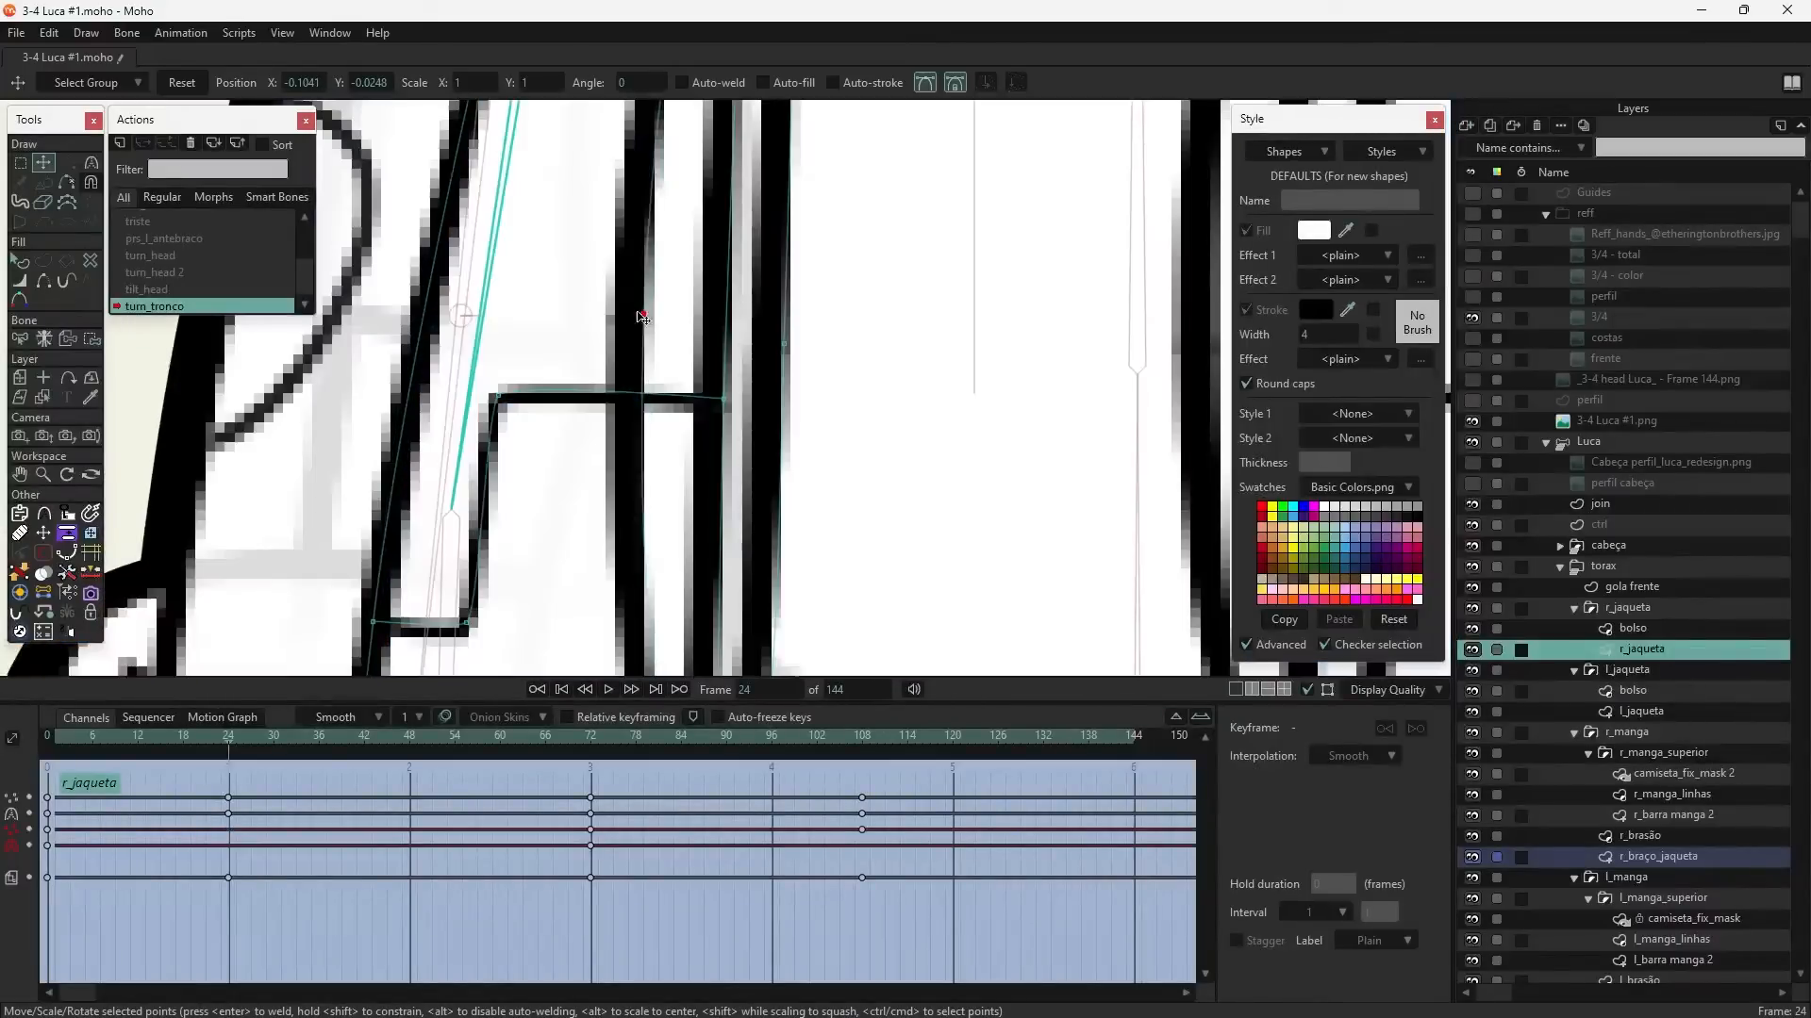
scroll(630, 320, down, 5)
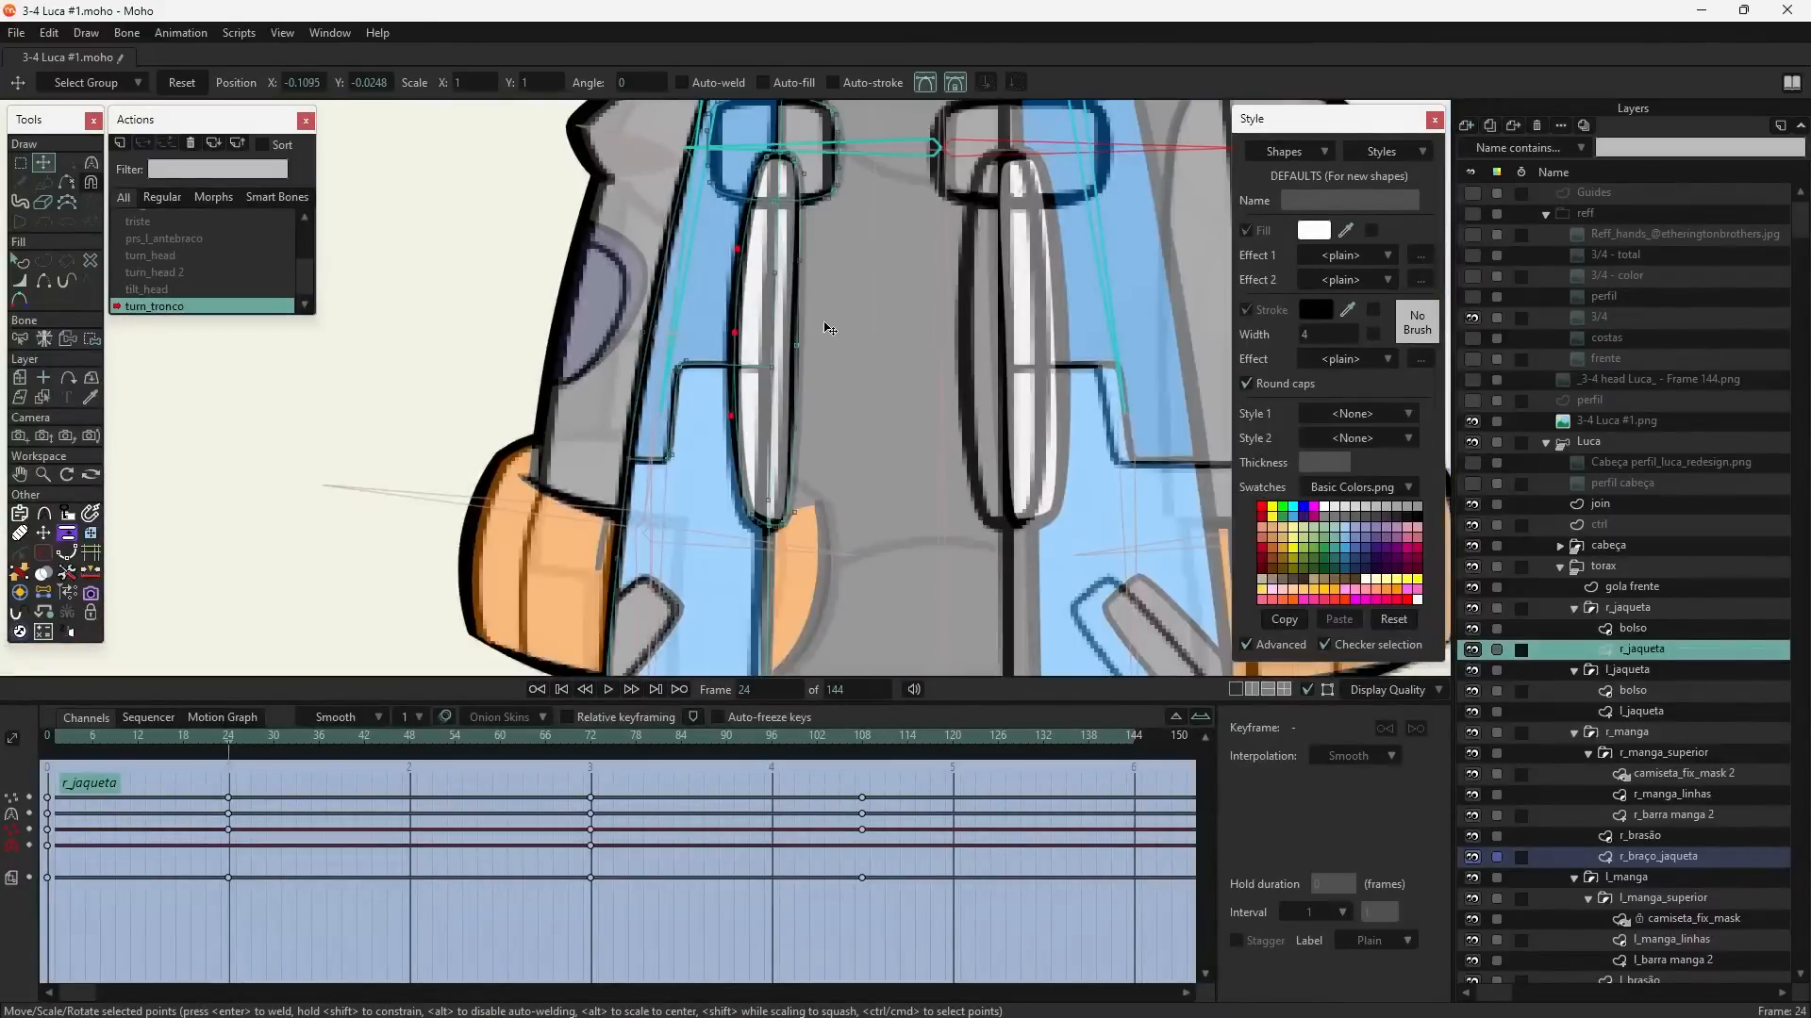
scroll(823, 328, down, 4)
scroll(823, 347, up, 4)
scroll(703, 327, down, 3)
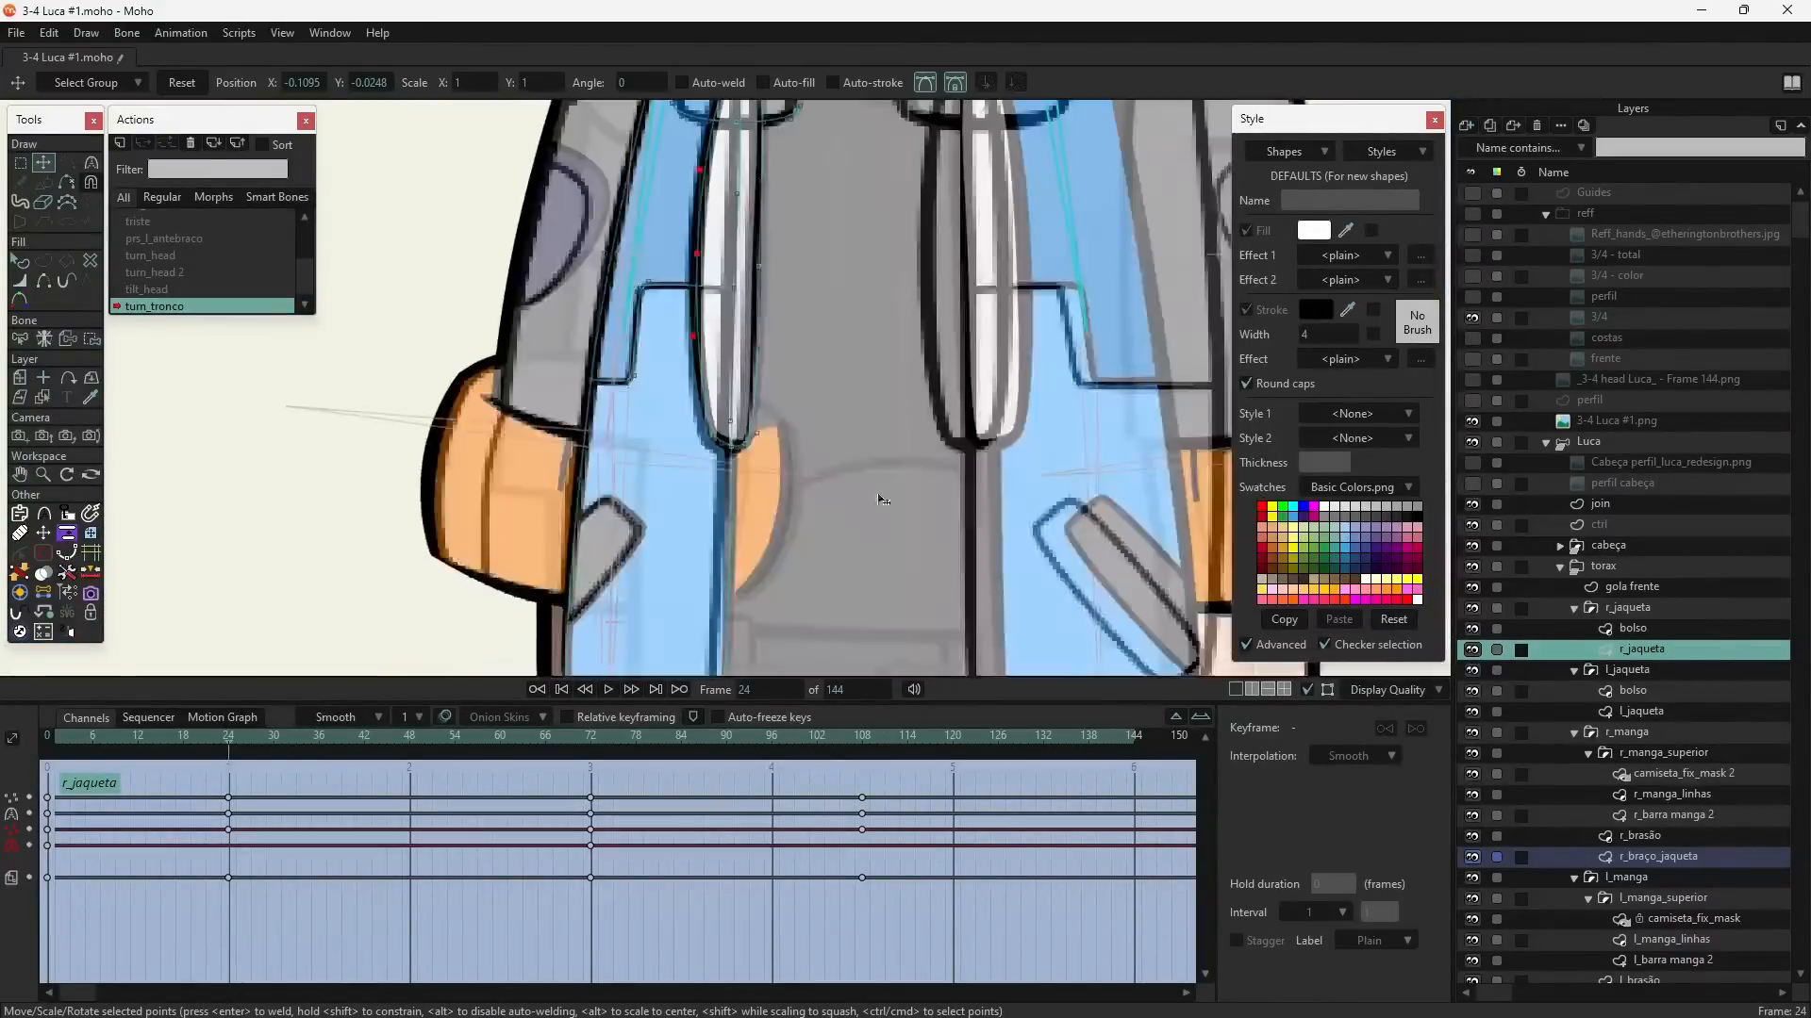
- Move r_jaqueta's lower front corner point to match the jacket hem in the reference
scroll(884, 243, up, 3)
scroll(837, 376, up, 5)
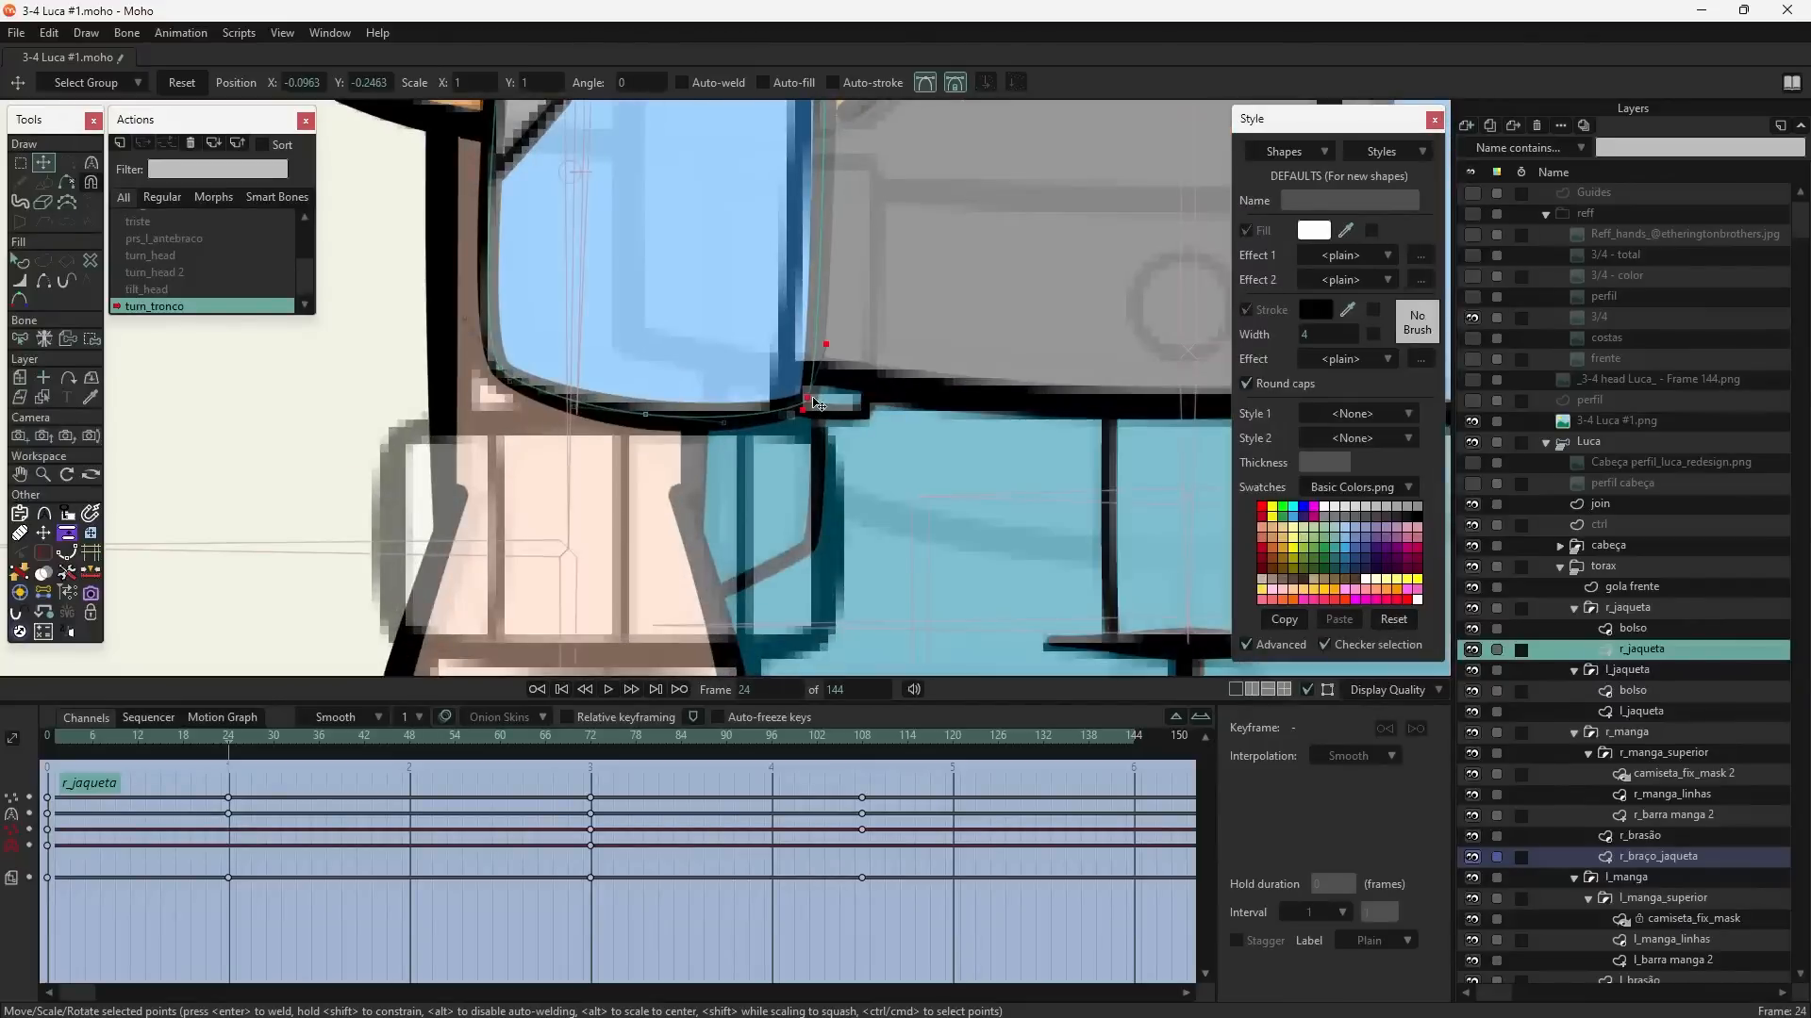
scroll(834, 434, down, 4)
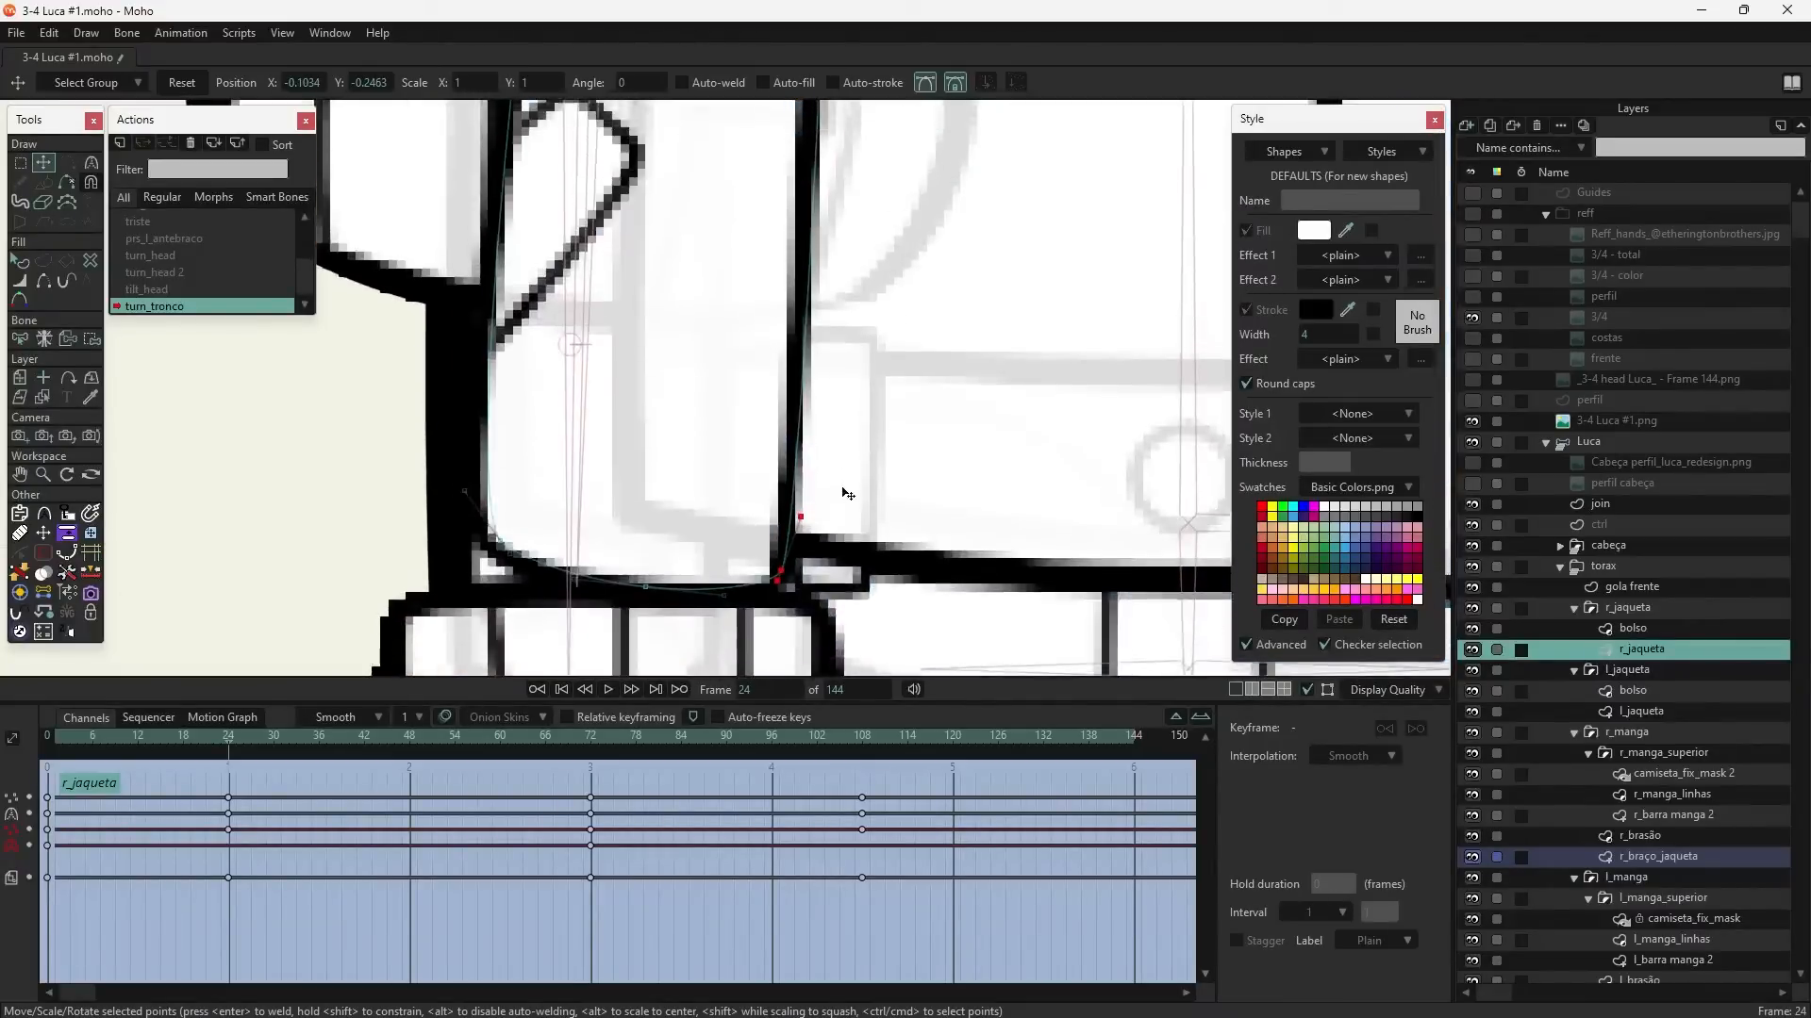
scroll(846, 608, up, 3)
scroll(666, 526, down, 3)
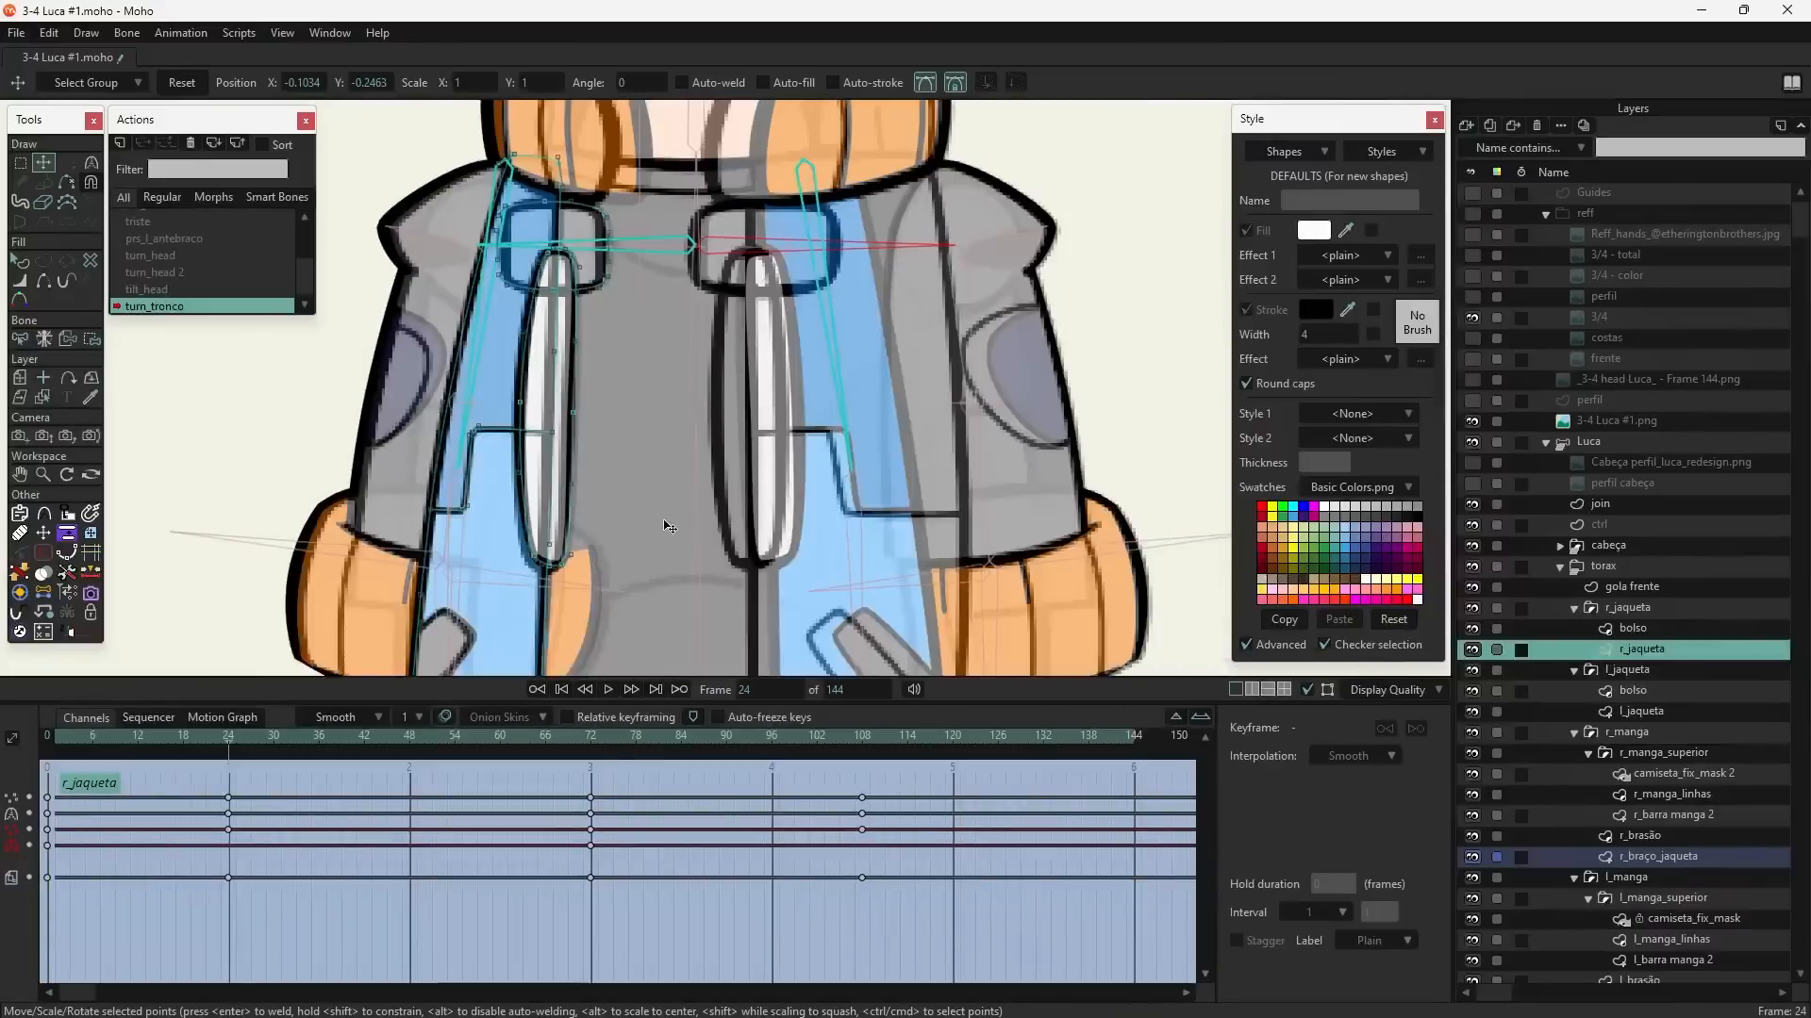
scroll(663, 375, up, 3)
scroll(703, 418, down, 2)
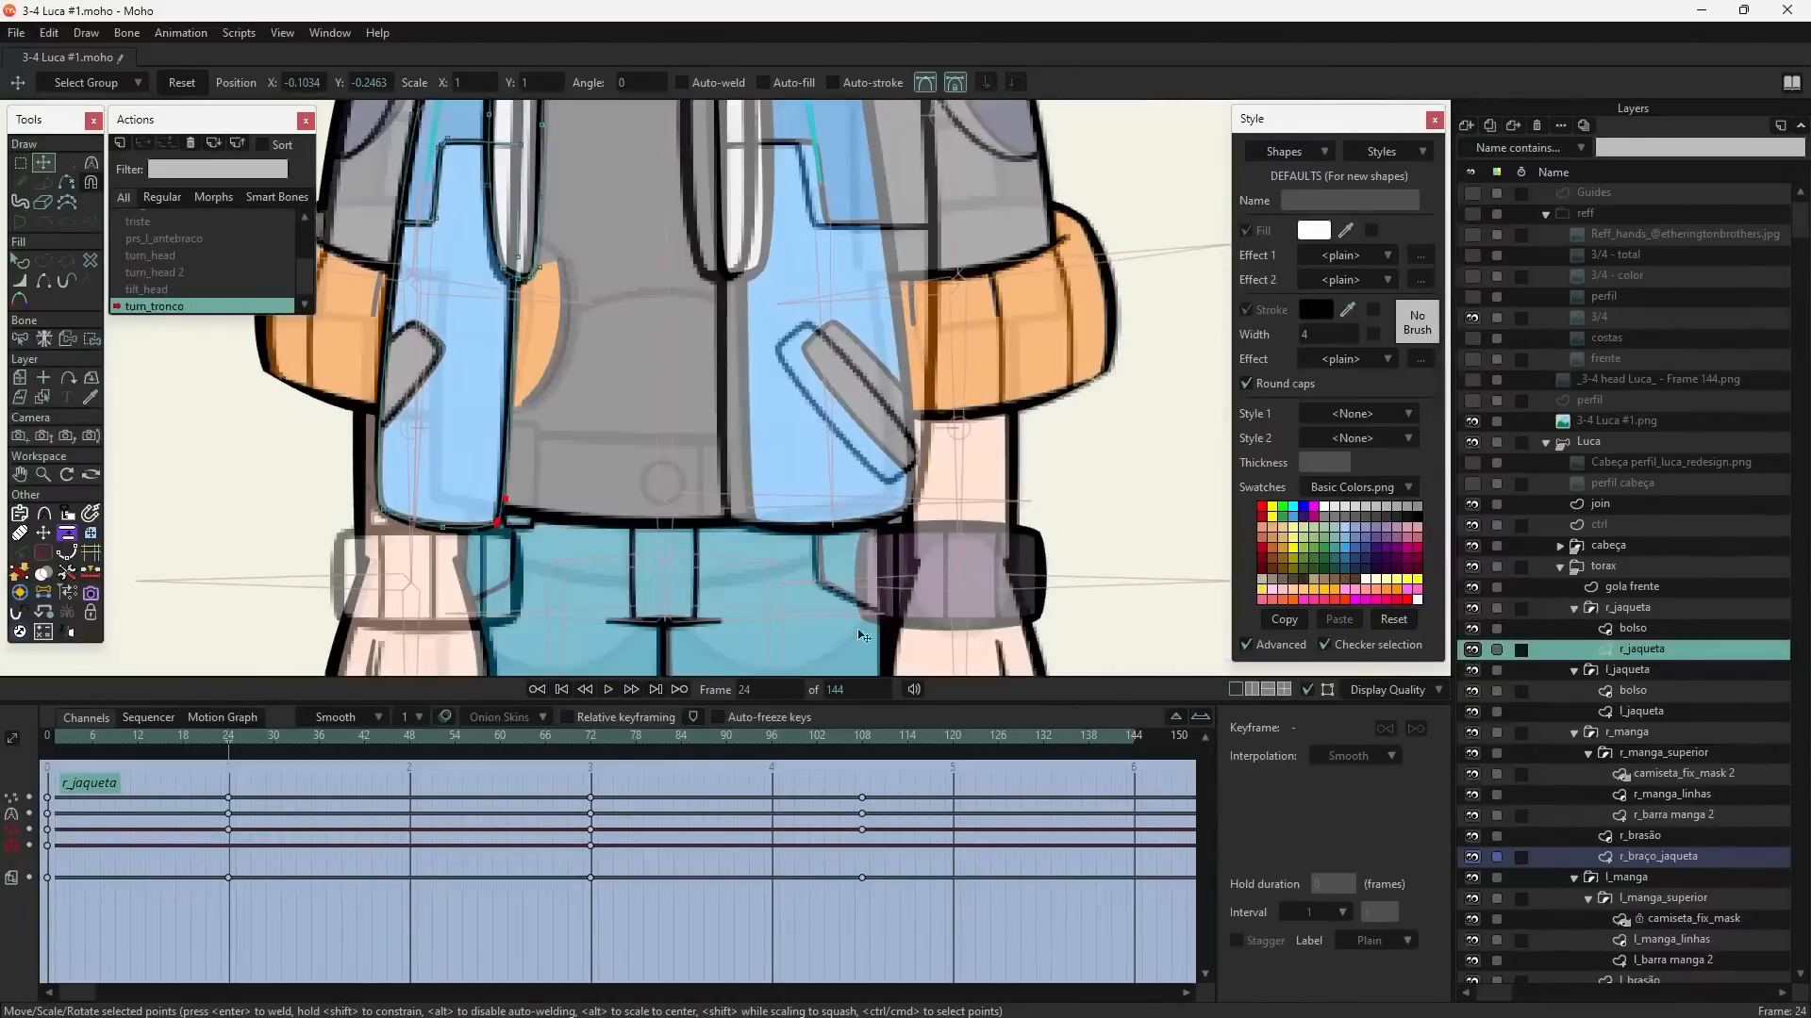
- Compare the jacket at frame 108 with the adjusted shape at frame 24
drag(228, 738, 304, 739)
mouse_move(535, 786)
mouse_down()
mouse_move(867, 818)
mouse_move(547, 839)
mouse_move(861, 862)
mouse_up()
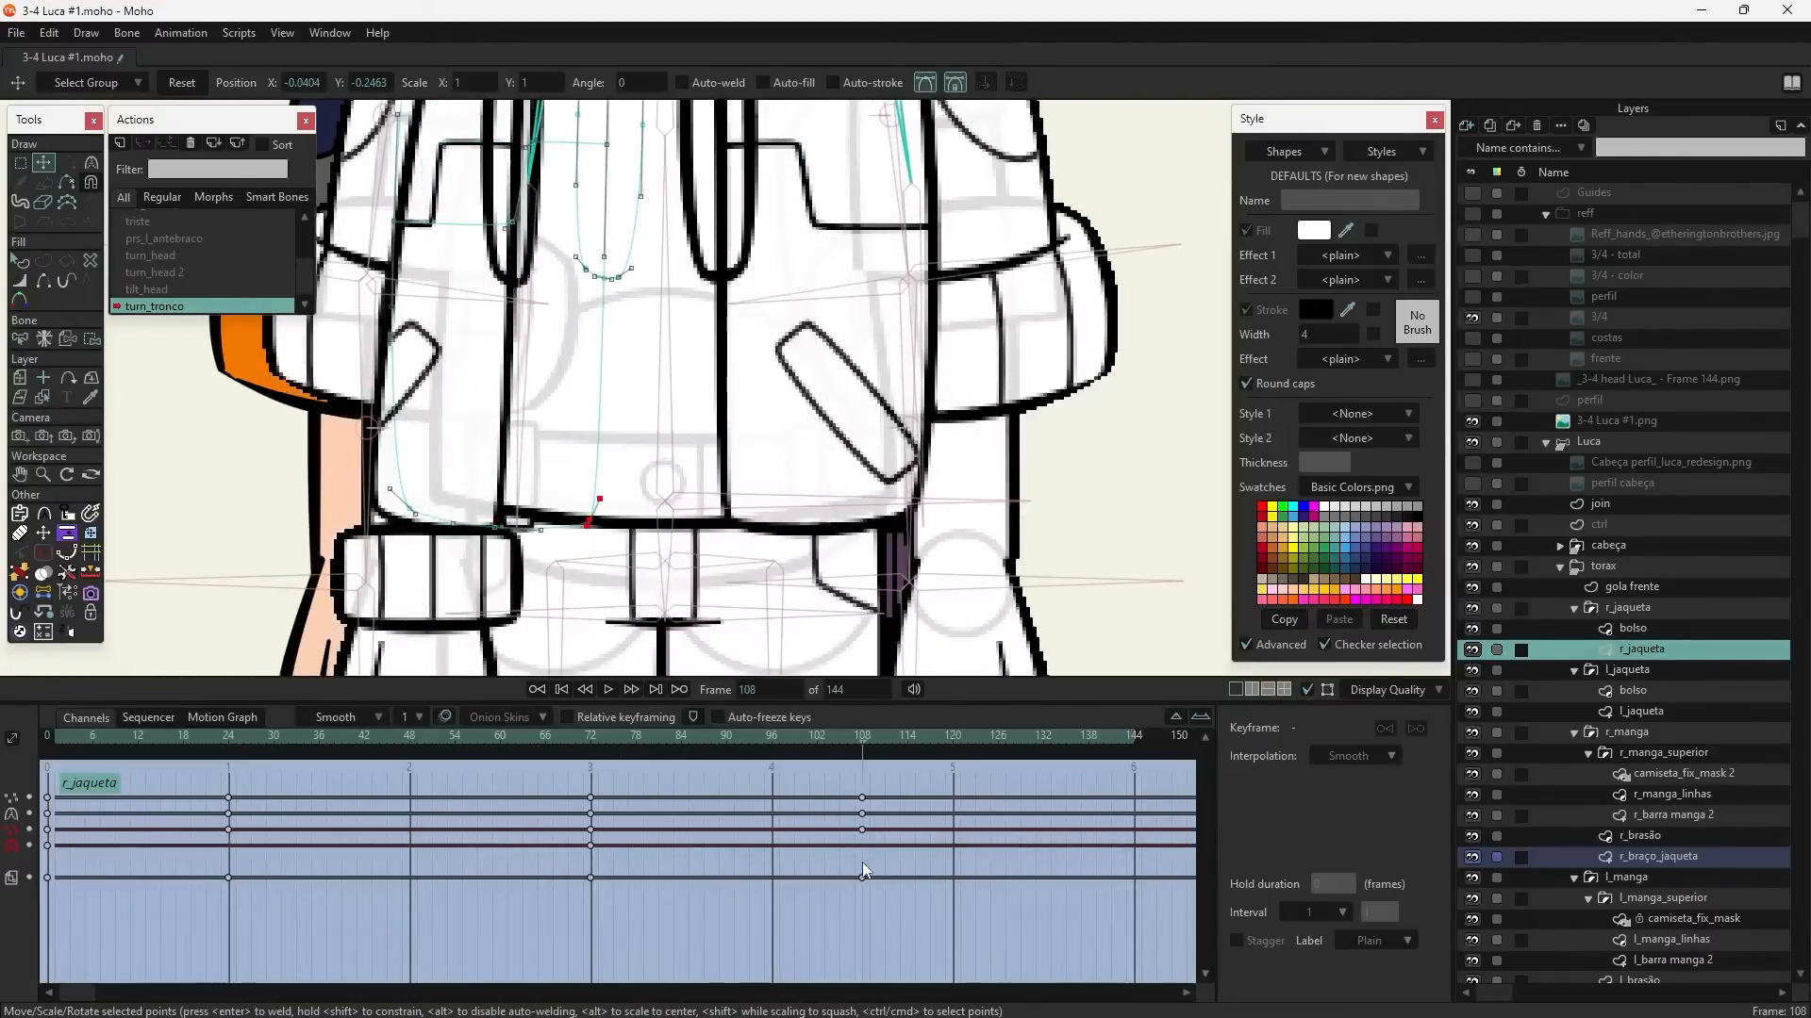
scroll(792, 337, up, 3)
scroll(792, 337, down, 3)
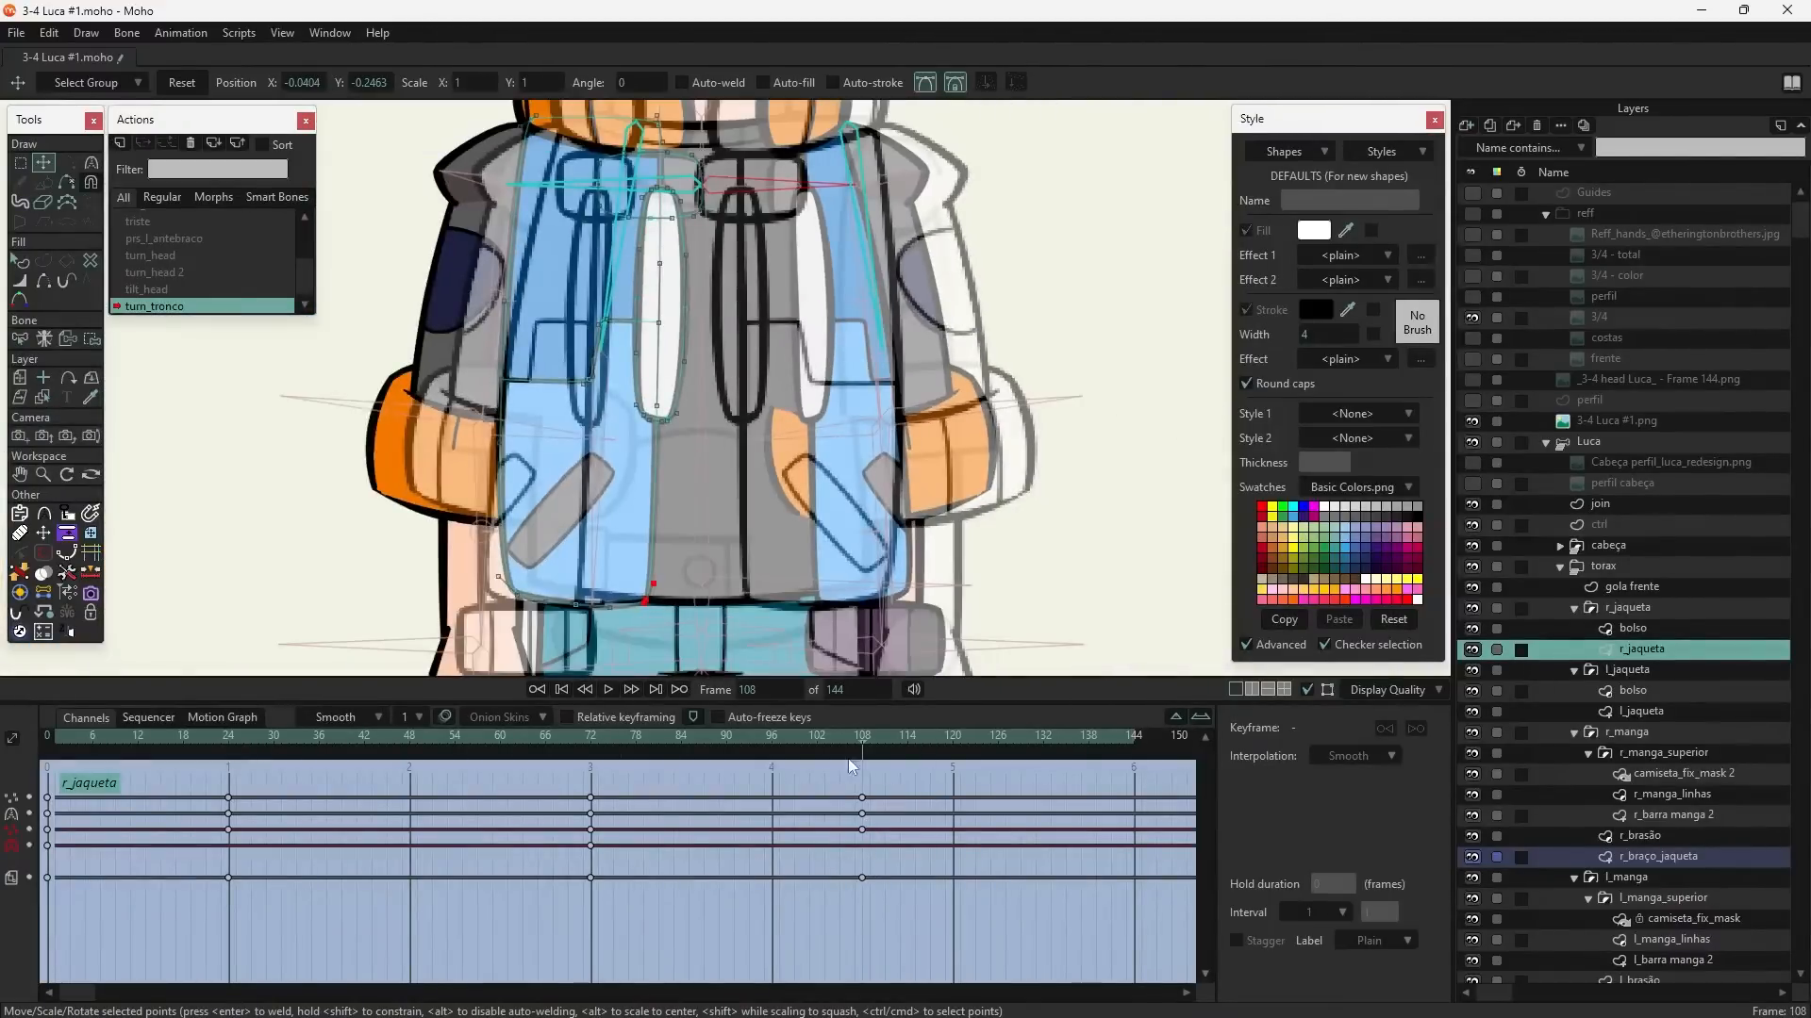
drag(862, 739, 230, 762)
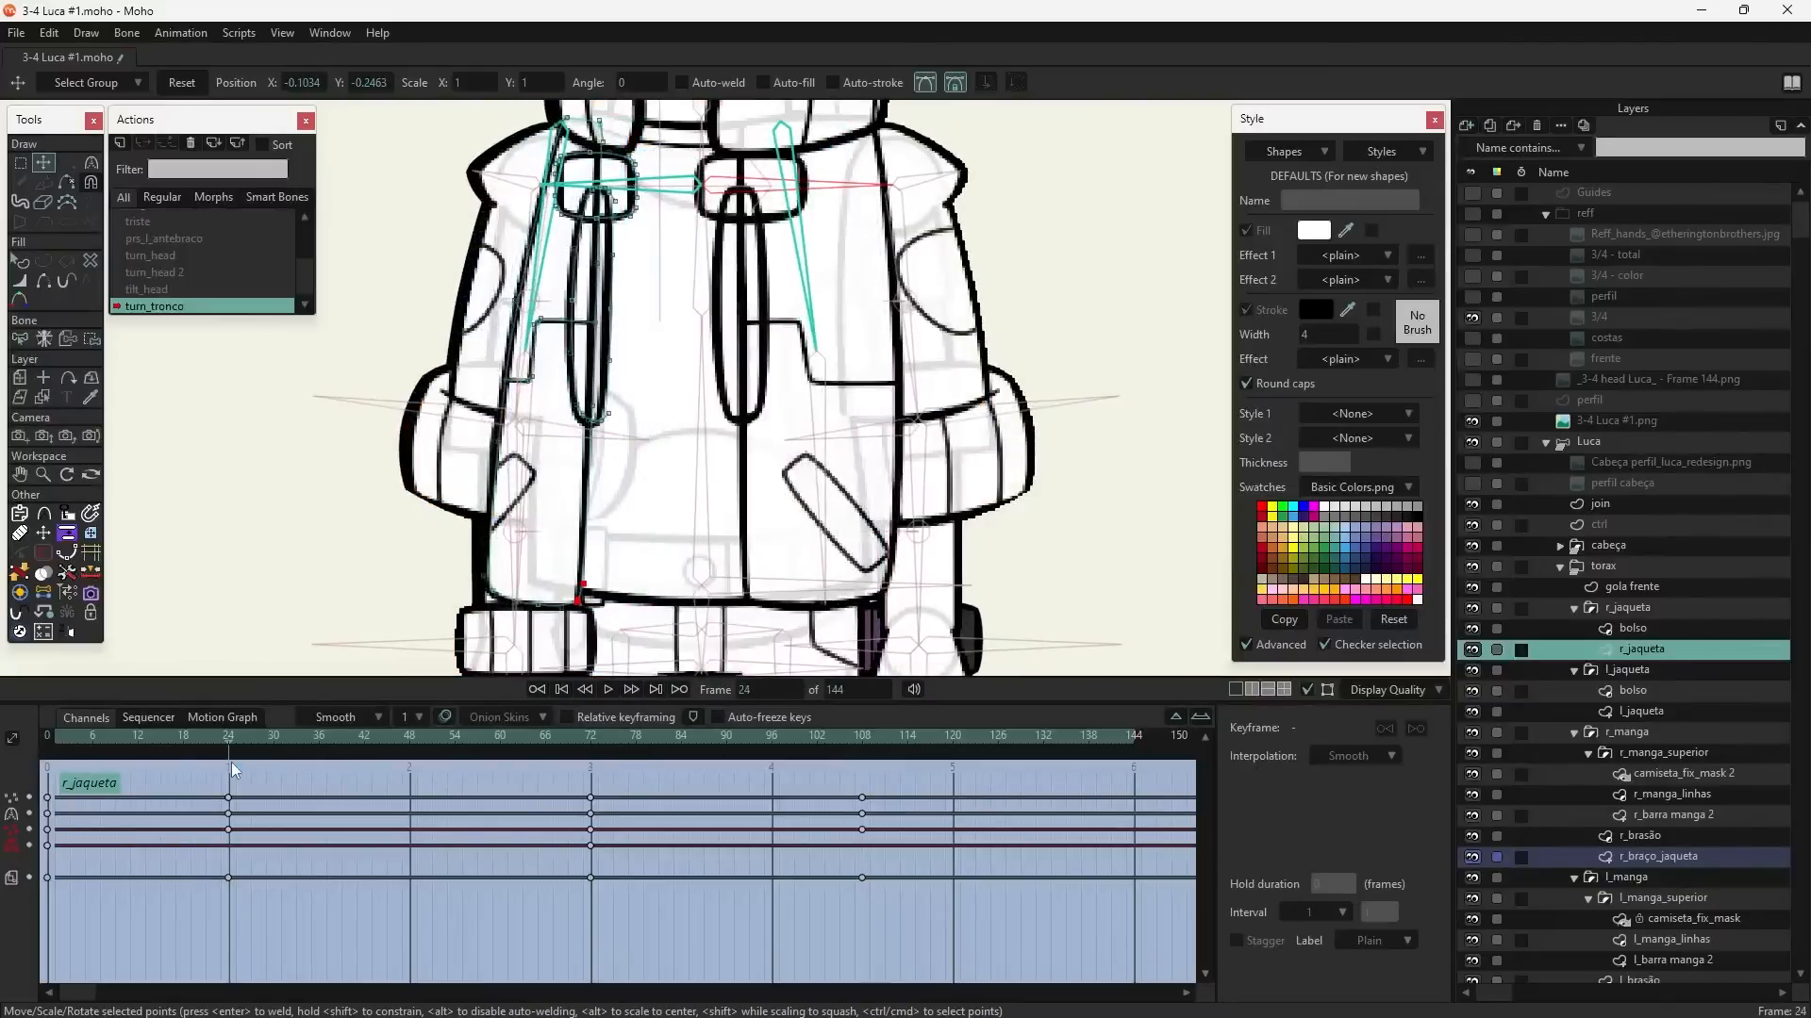
- Reset the position of r_jaqueta's lower front corner point at frame 72 to its default
scroll(780, 289, up, 5)
scroll(693, 416, down, 5)
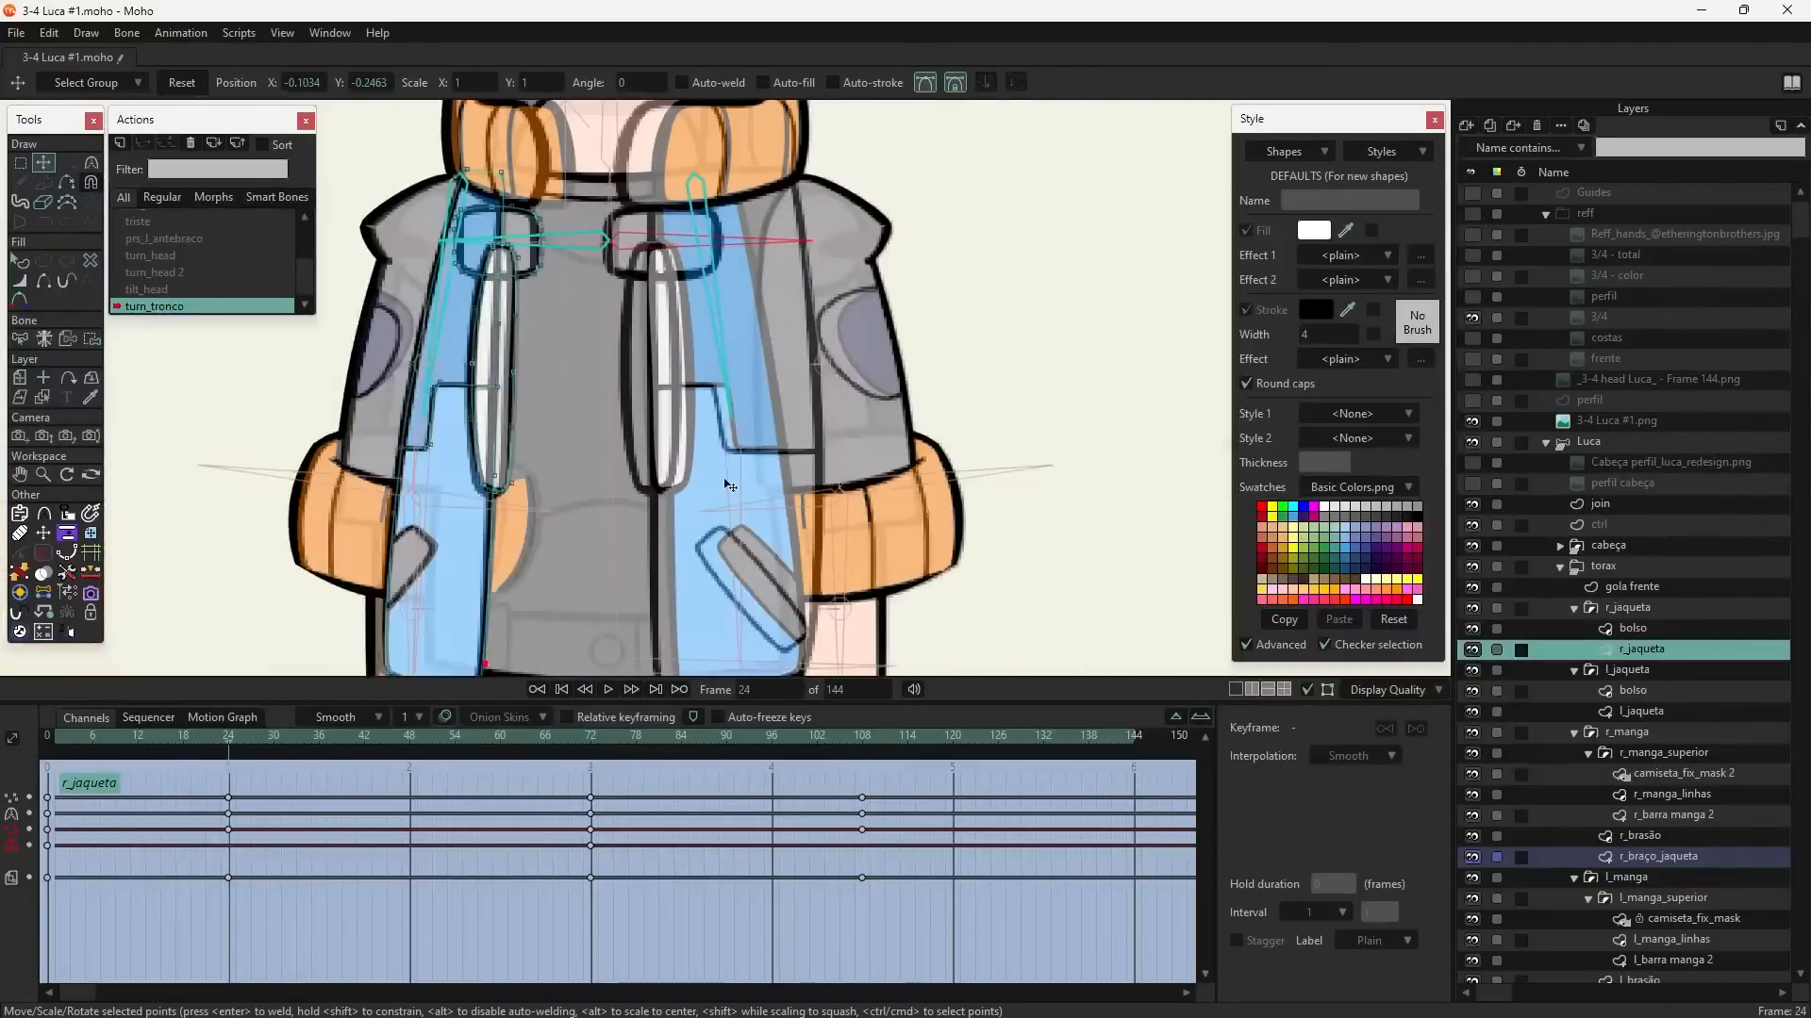
mouse_move(757, 427)
mouse_down()
mouse_move(769, 492)
mouse_move(751, 405)
mouse_up()
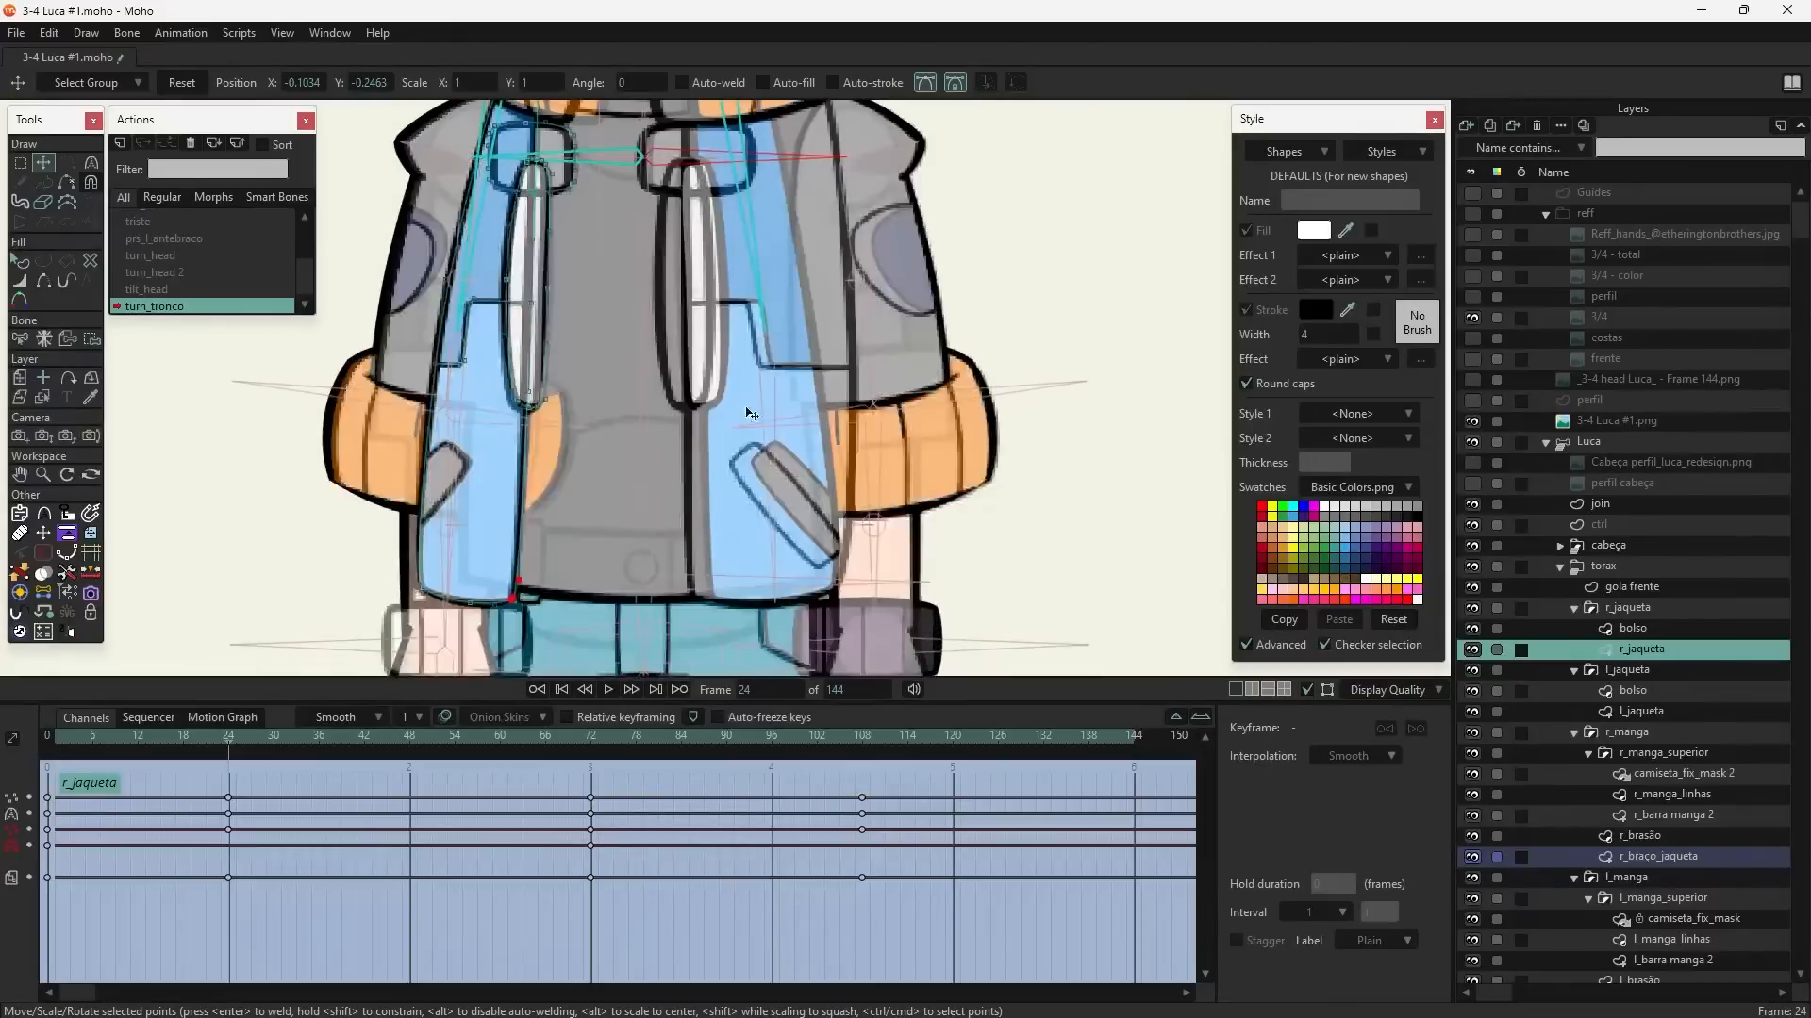
drag(280, 778, 858, 819)
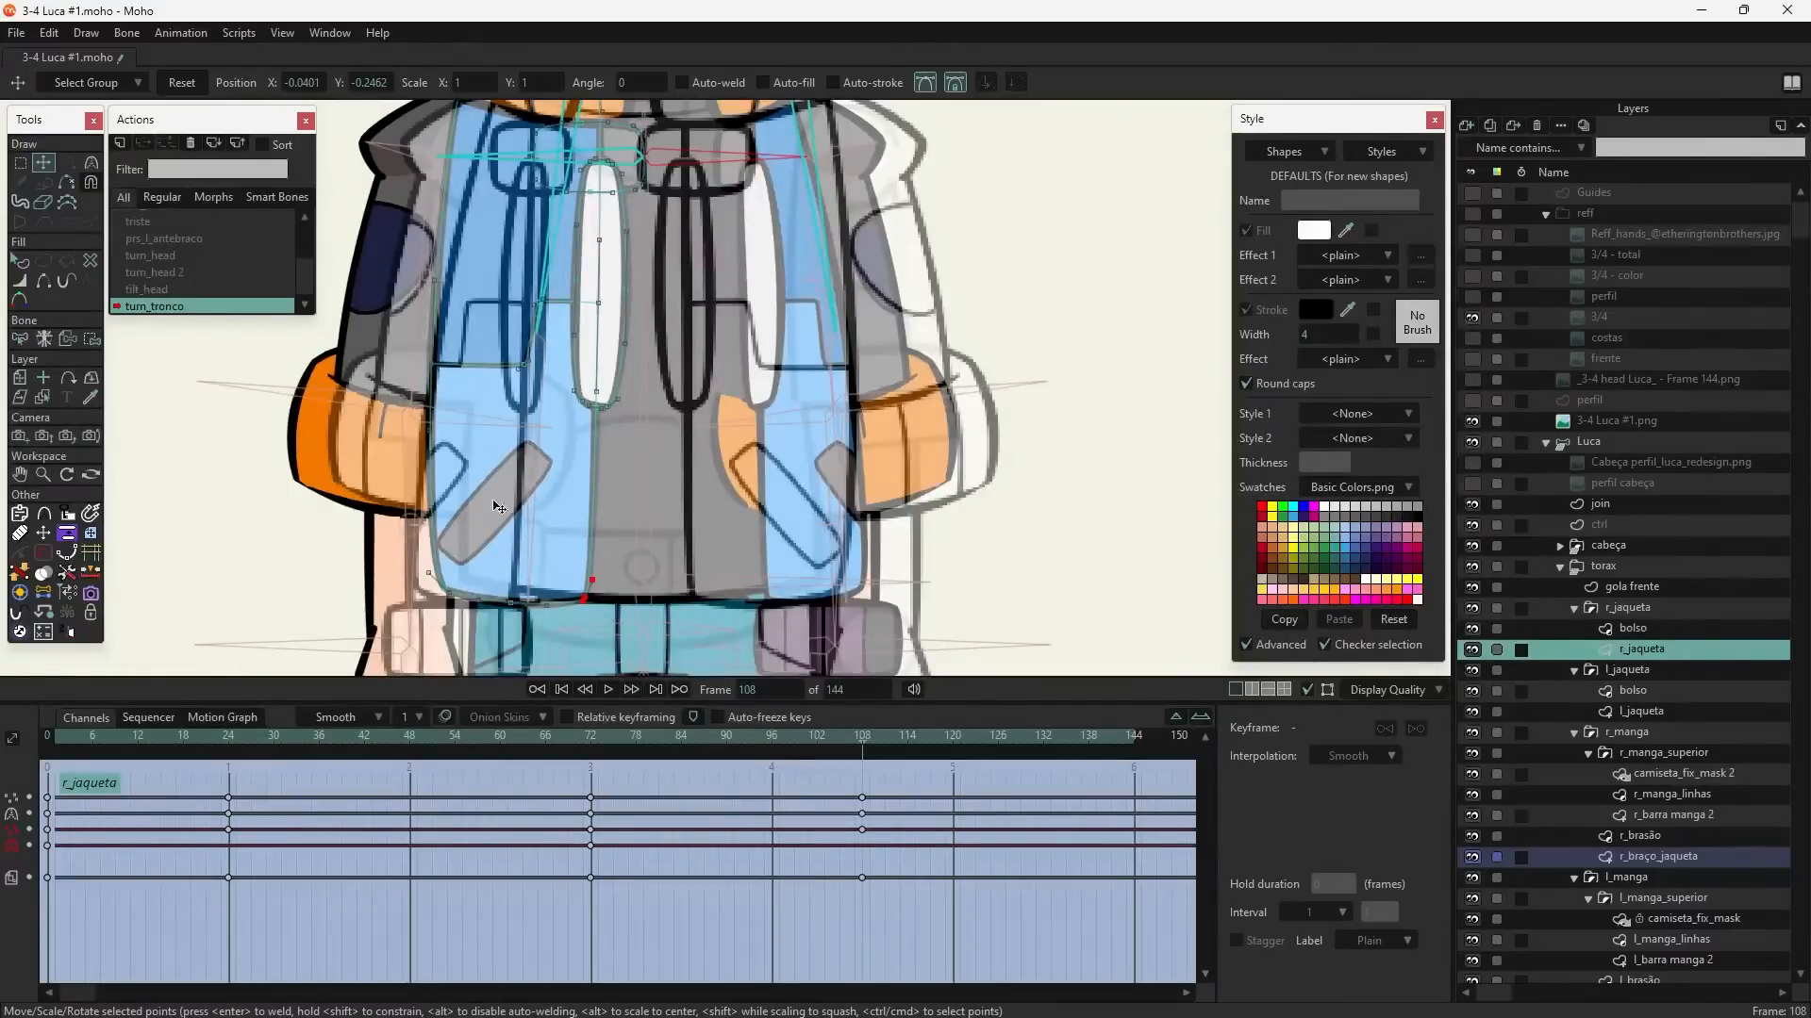
click(594, 734)
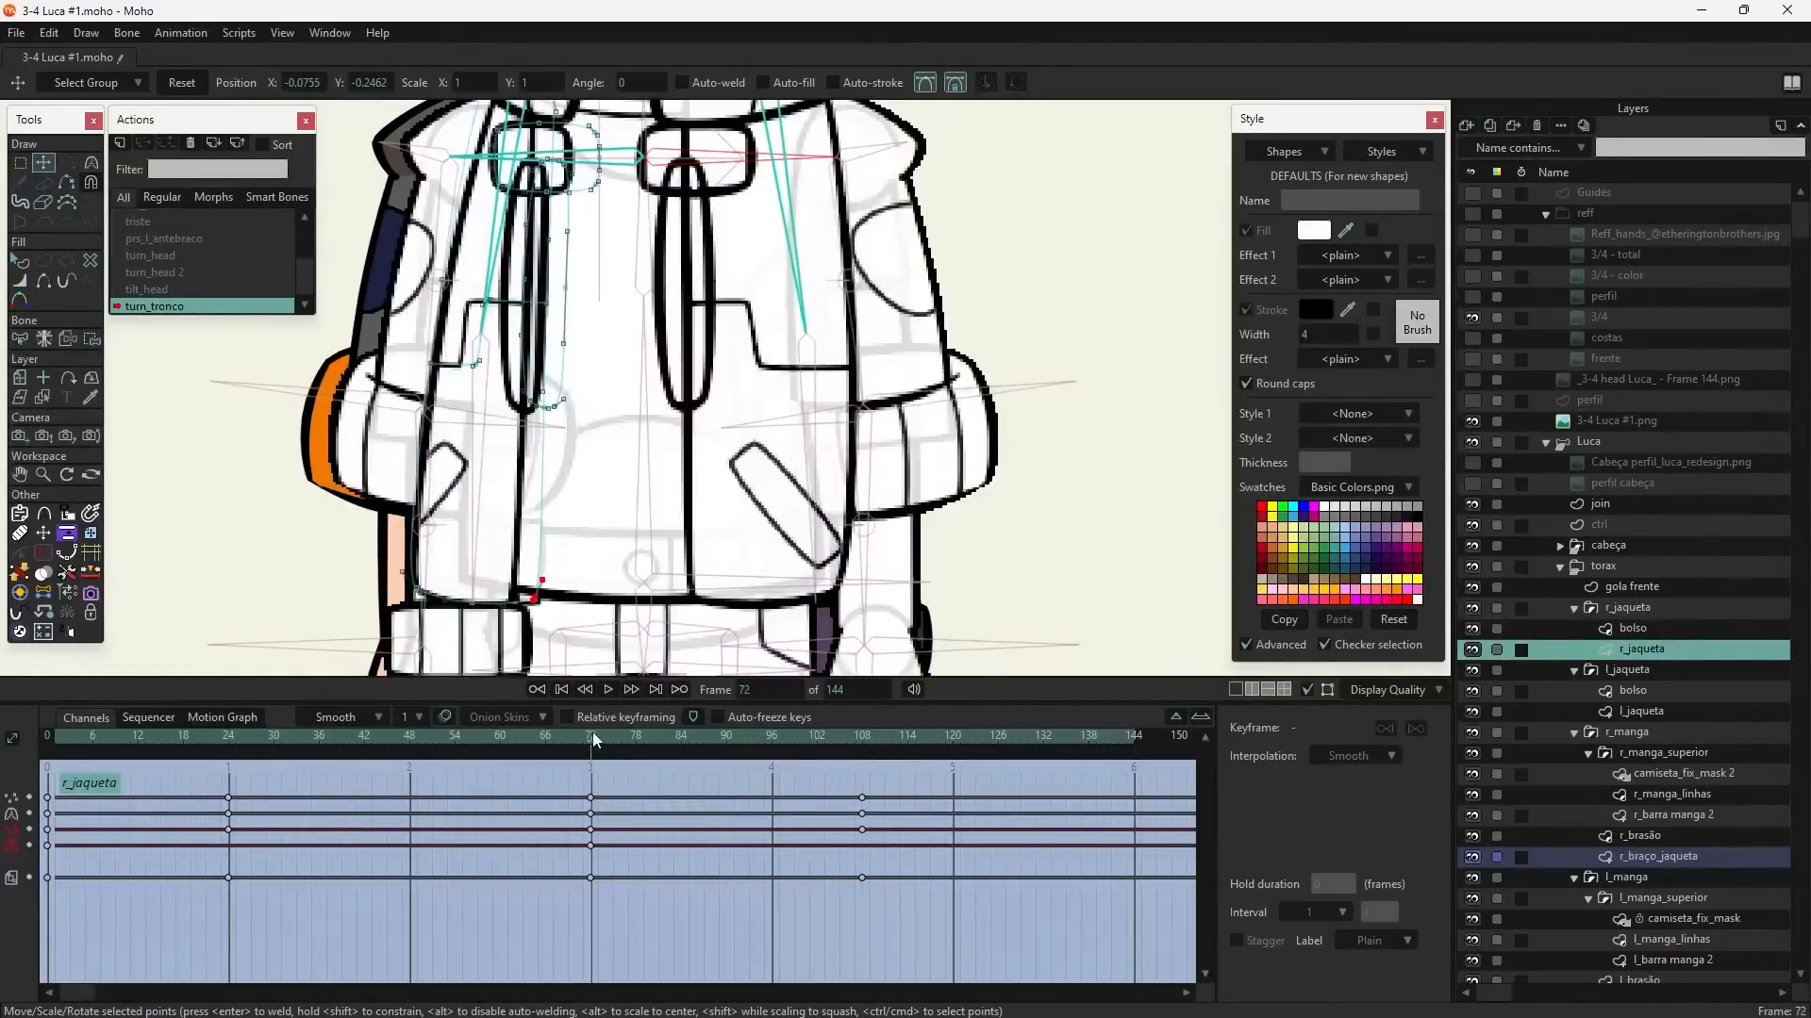
scroll(561, 535, up, 2)
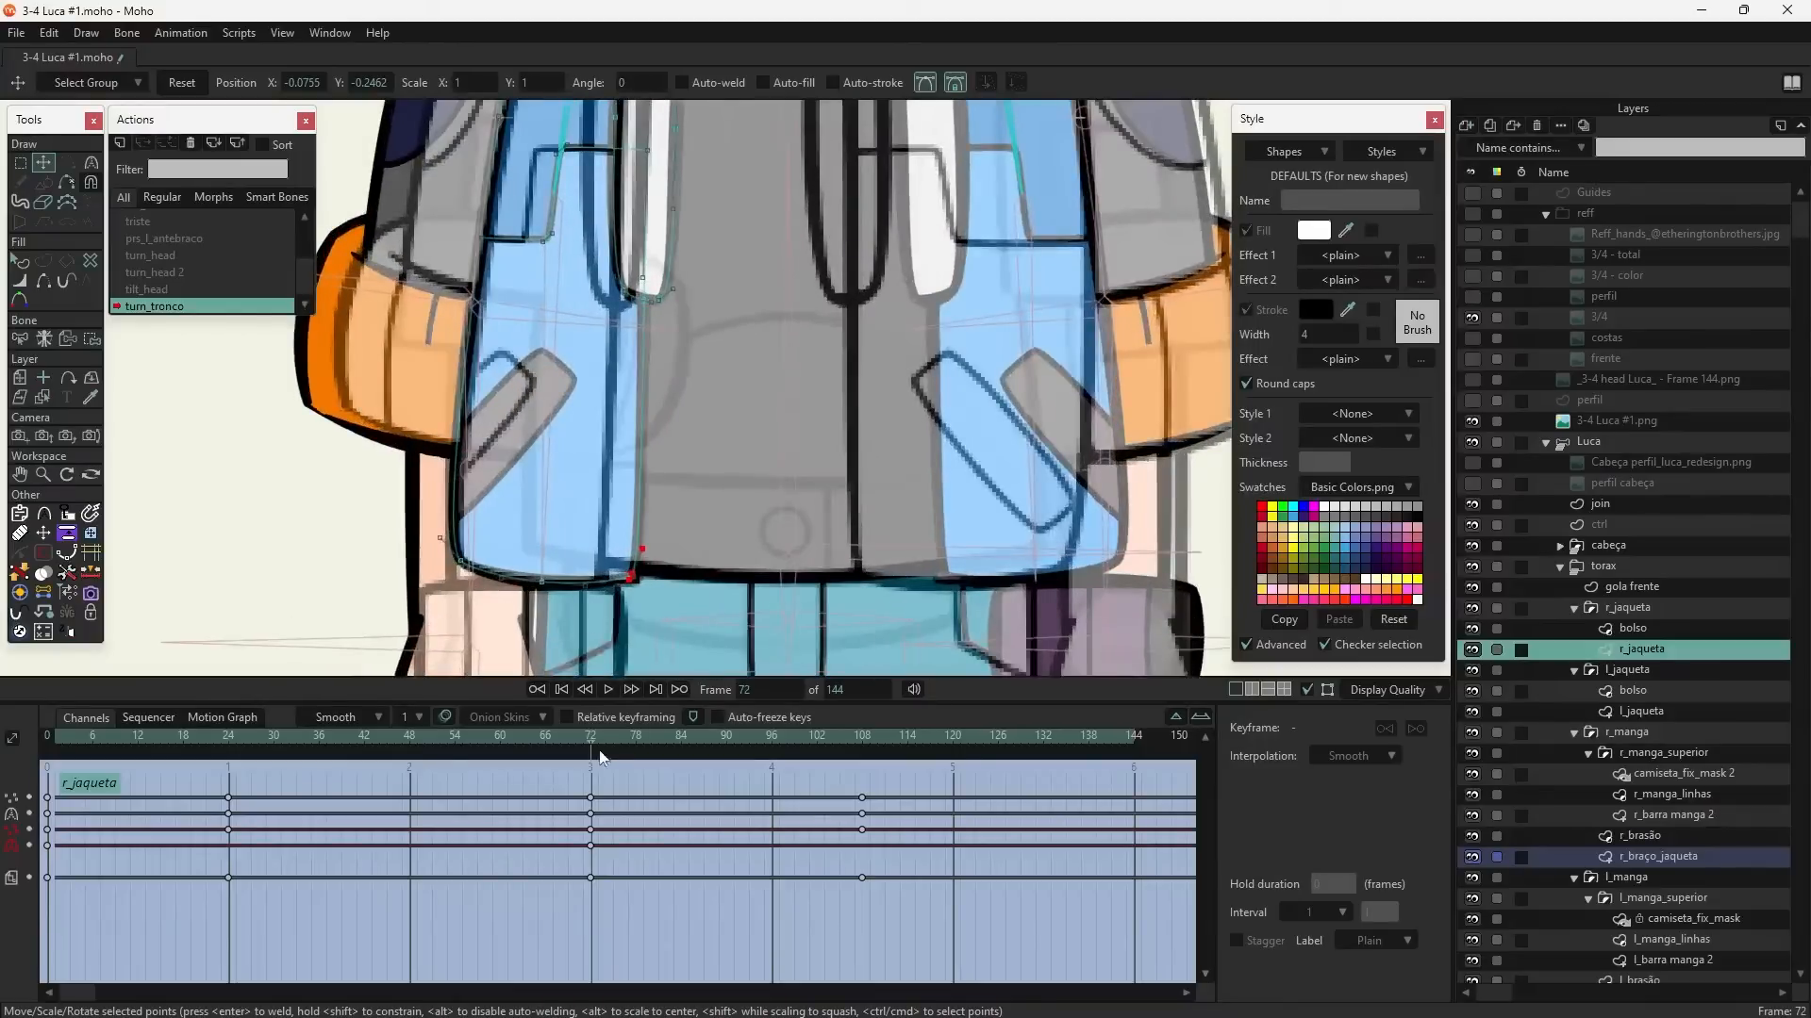
click(586, 759)
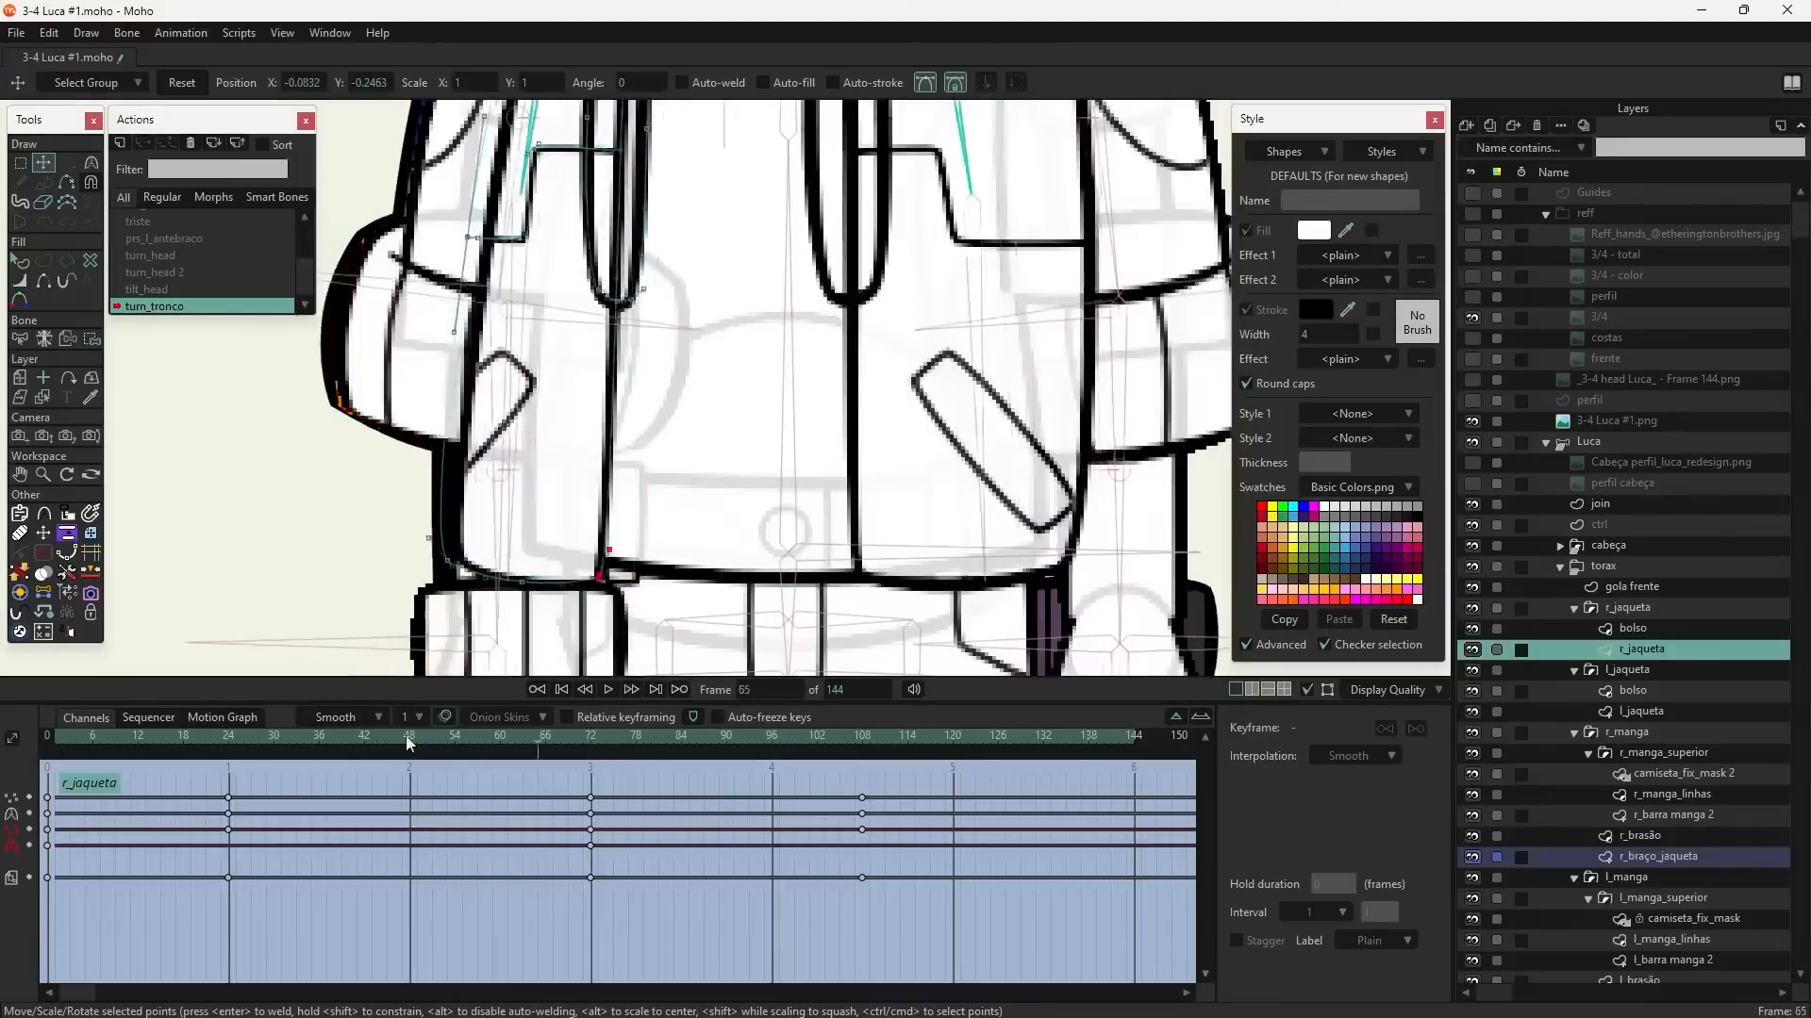
click(590, 756)
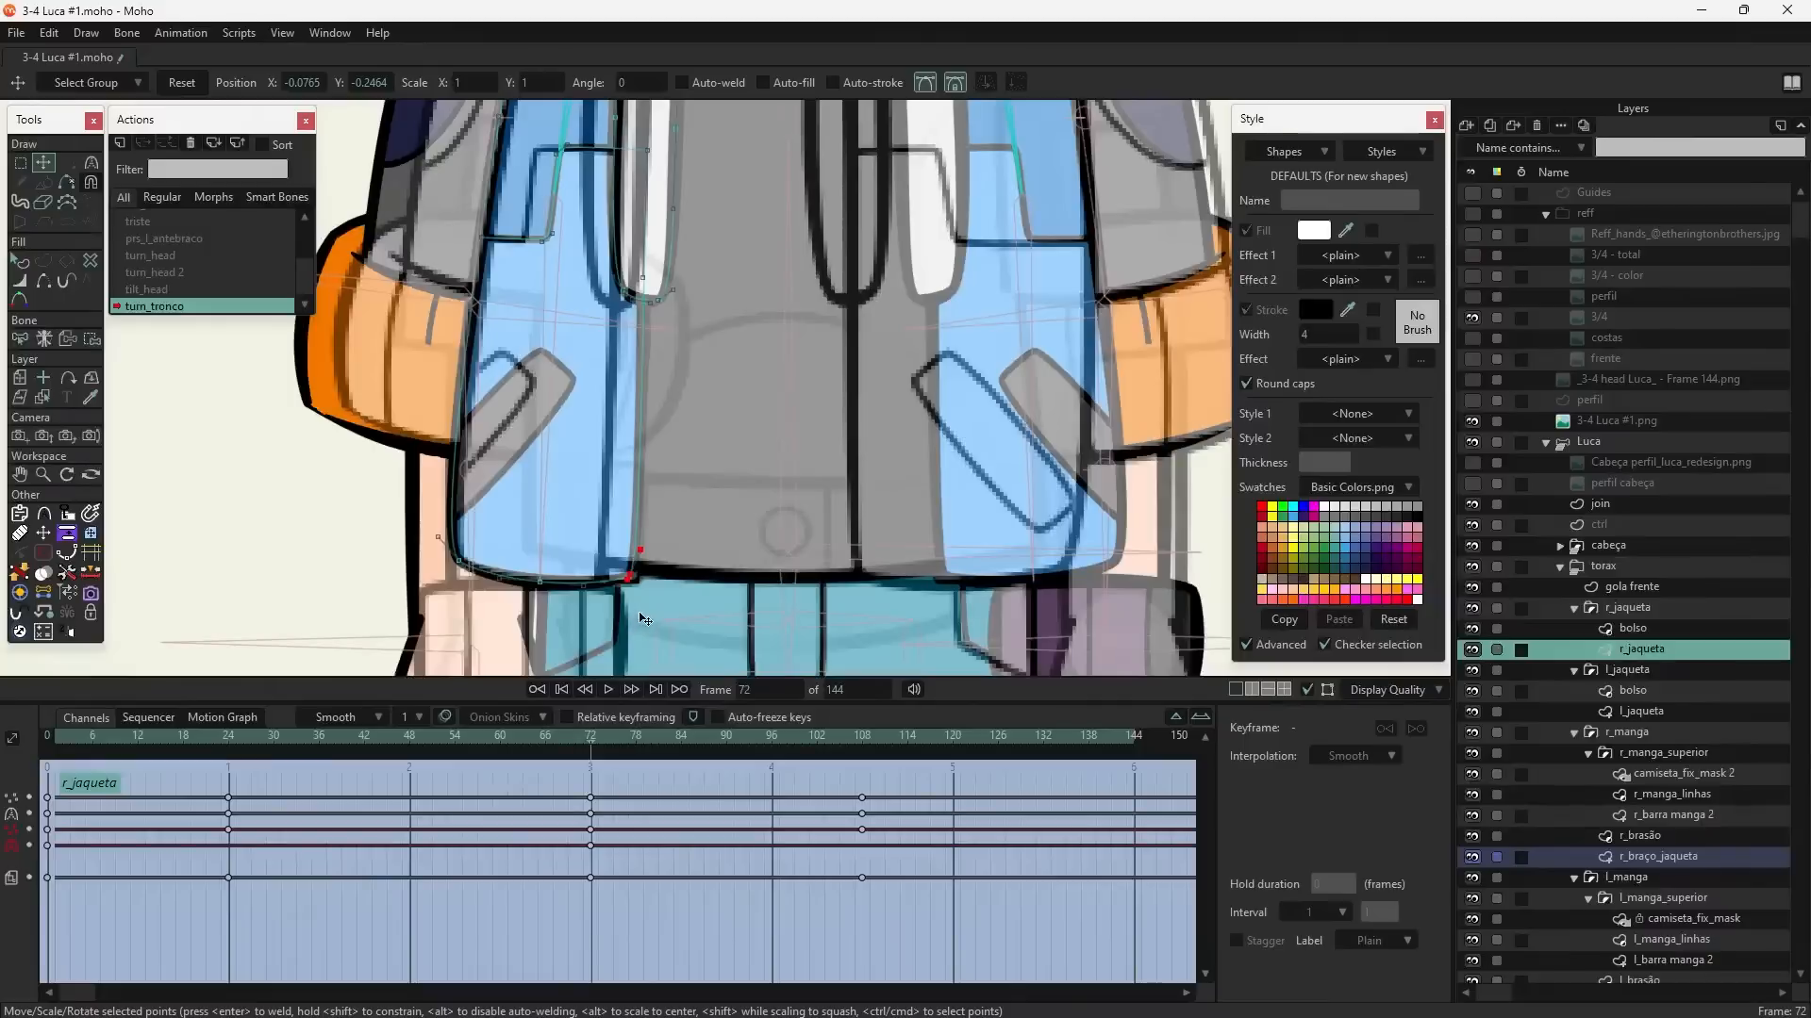
click(186, 91)
- Reset r_jaqueta's upper outer corner point at frame 72 and select the two points of its stepped seam
drag(687, 499, 811, 827)
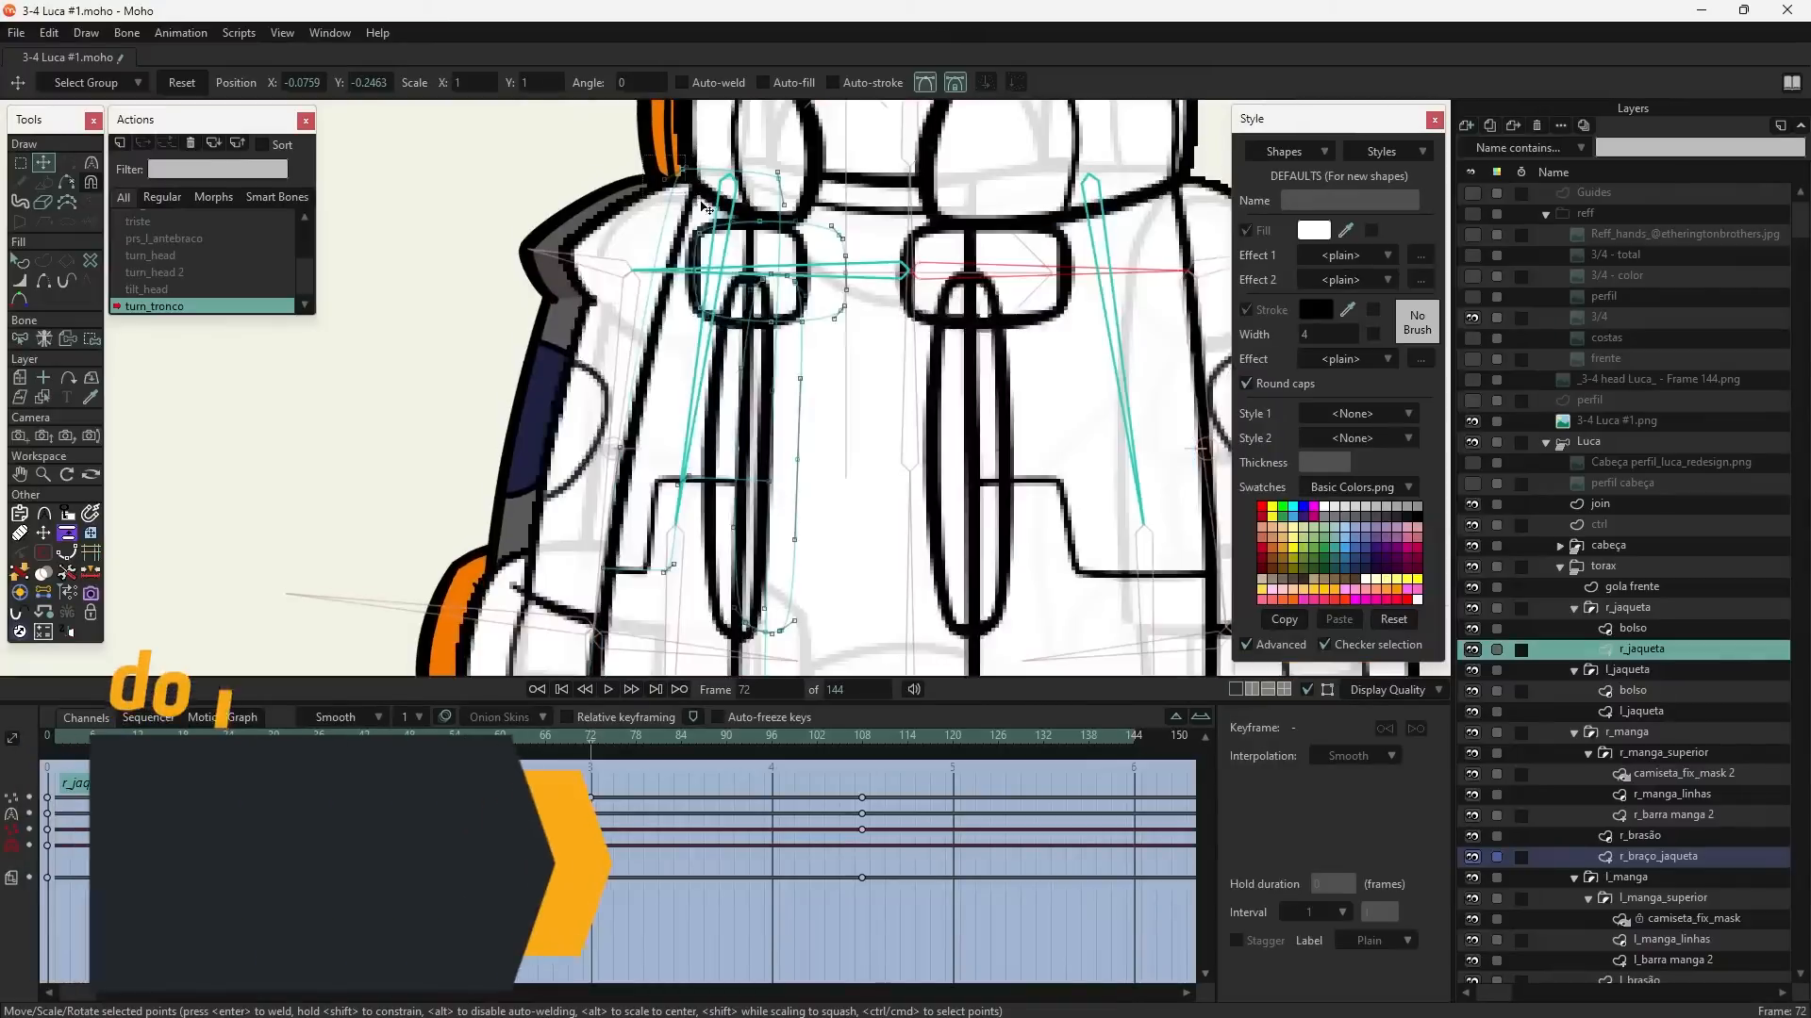
drag(681, 189, 703, 209)
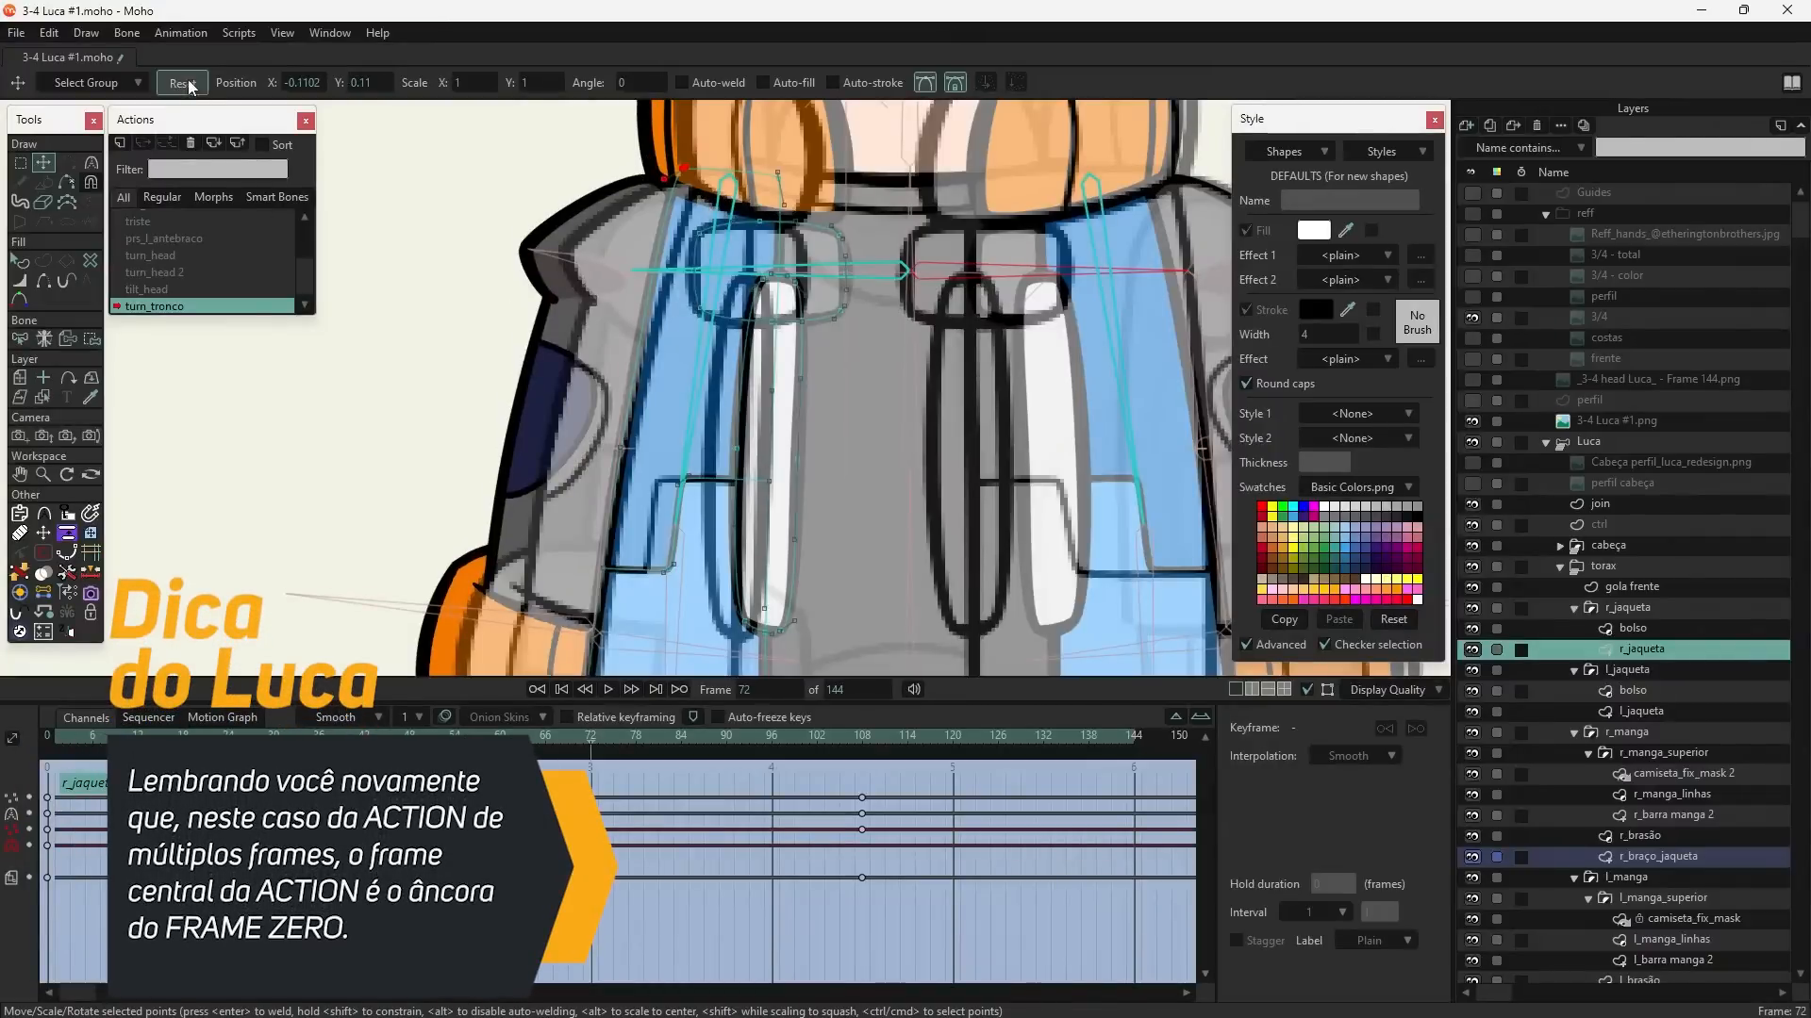
drag(615, 753, 592, 790)
drag(650, 444, 793, 477)
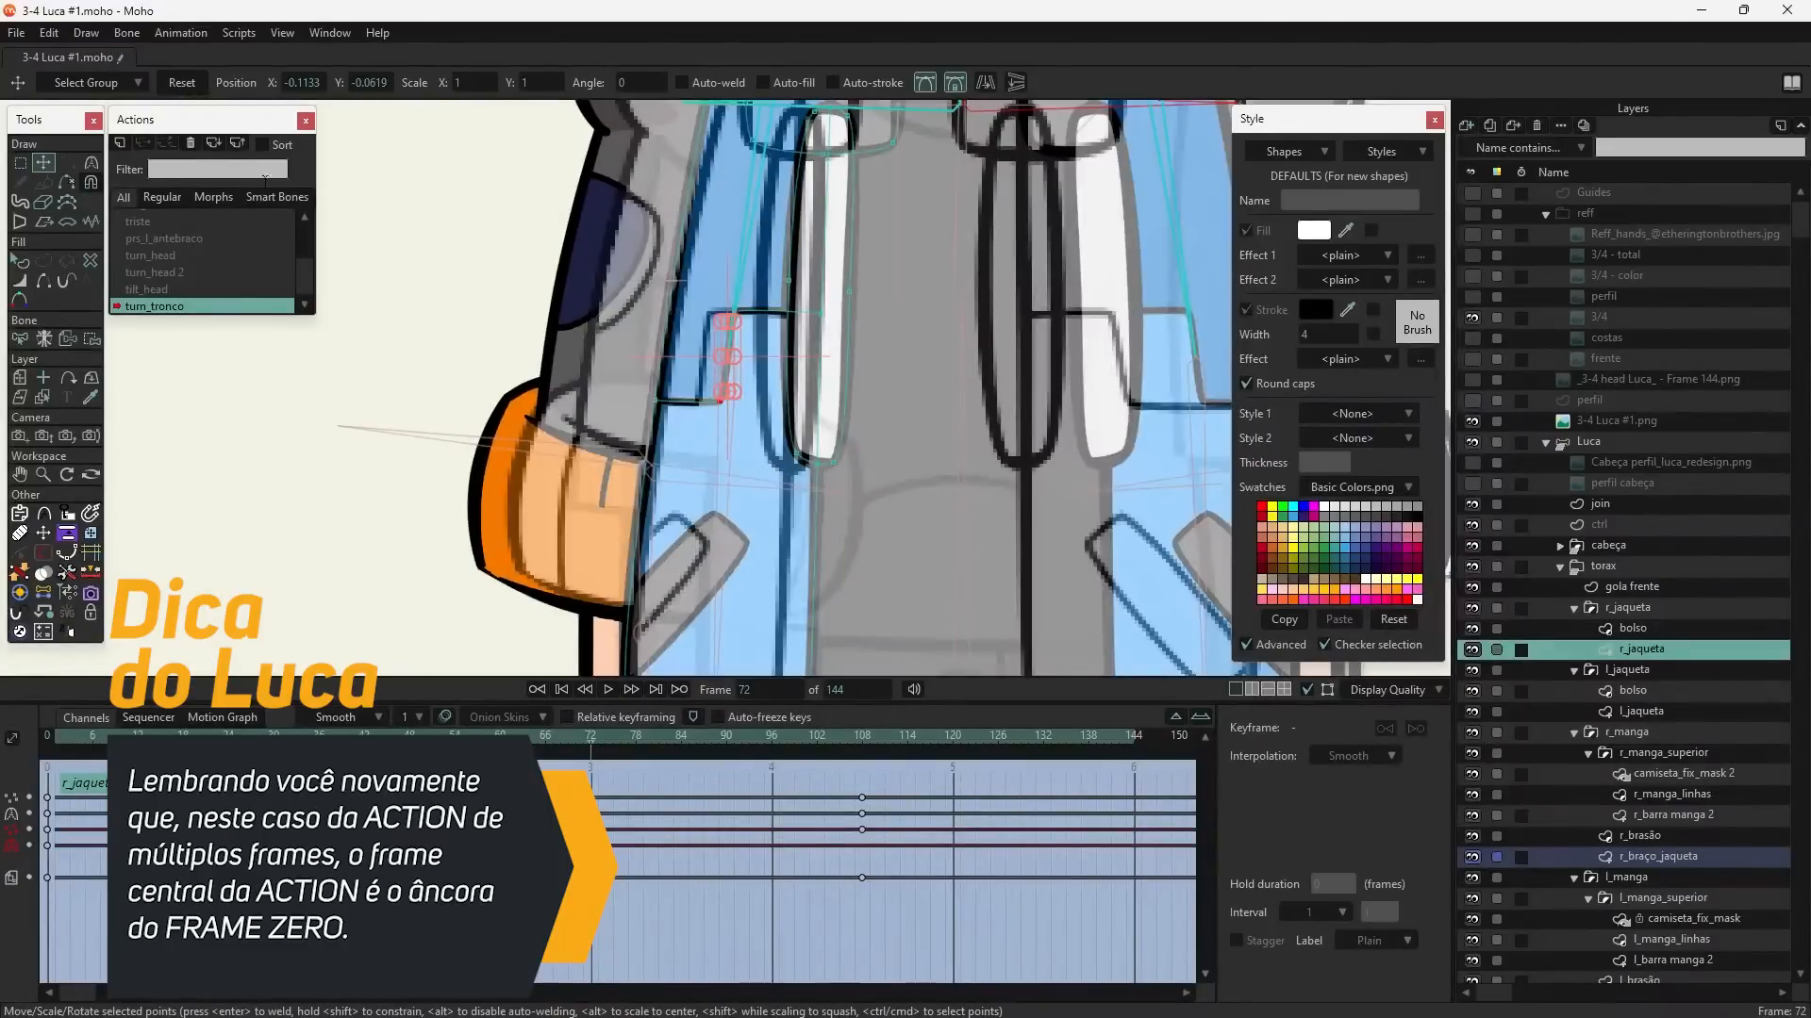
- Hide the 3-4 Luca #1.png reference and copy r_jaqueta's horizontal layer scale at frame 108
drag(588, 746, 229, 746)
drag(1112, 429, 732, 349)
scroll(760, 424, down, 4)
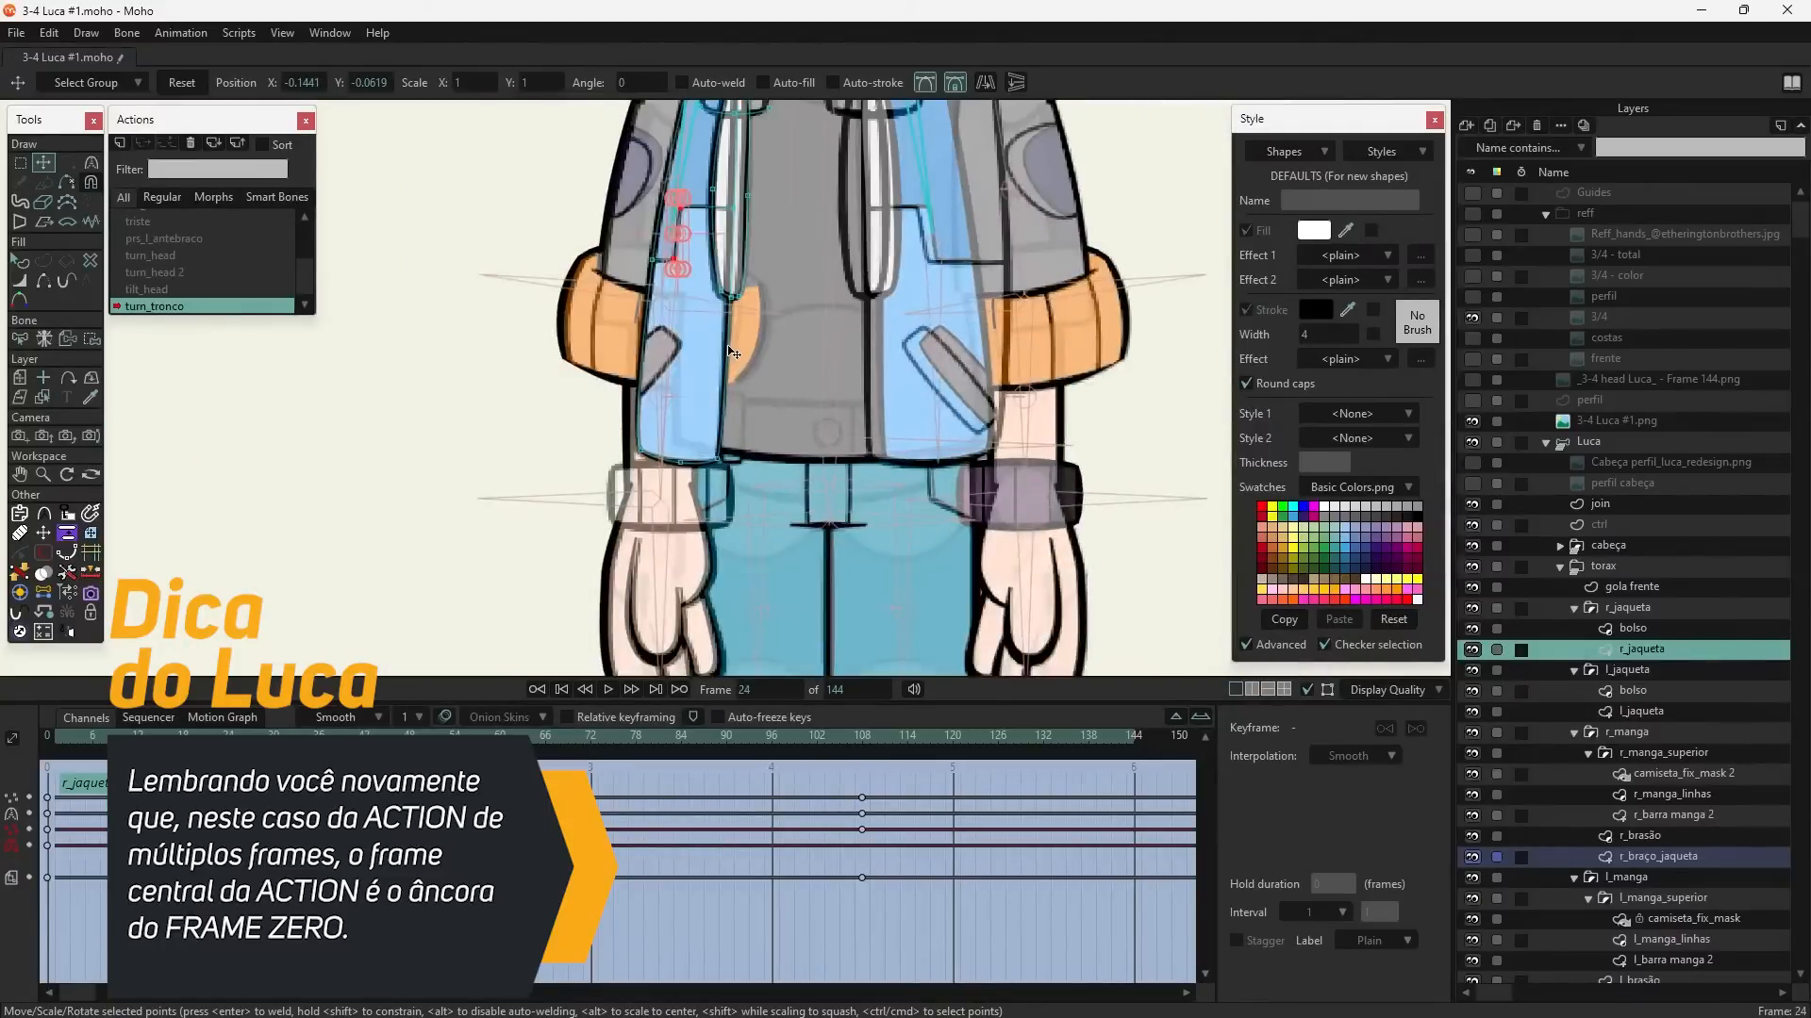
click(860, 773)
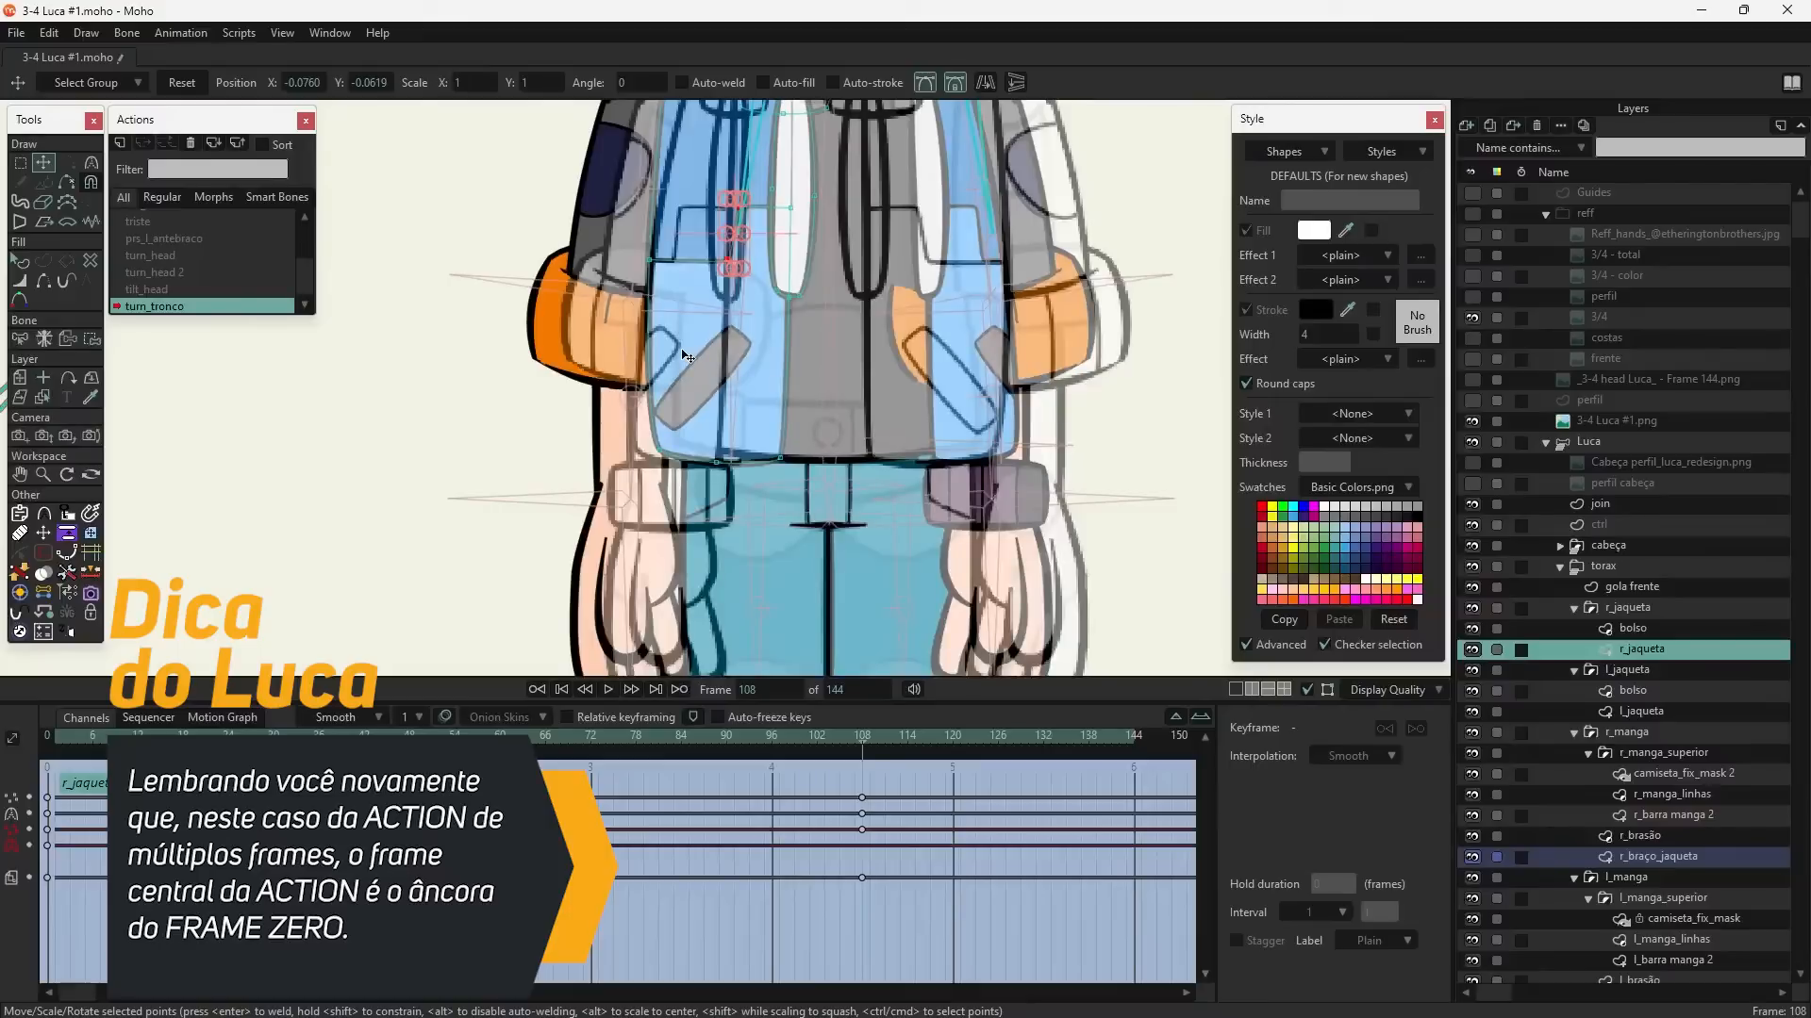
drag(683, 319, 728, 300)
scroll(691, 388, down, 1)
click(1472, 422)
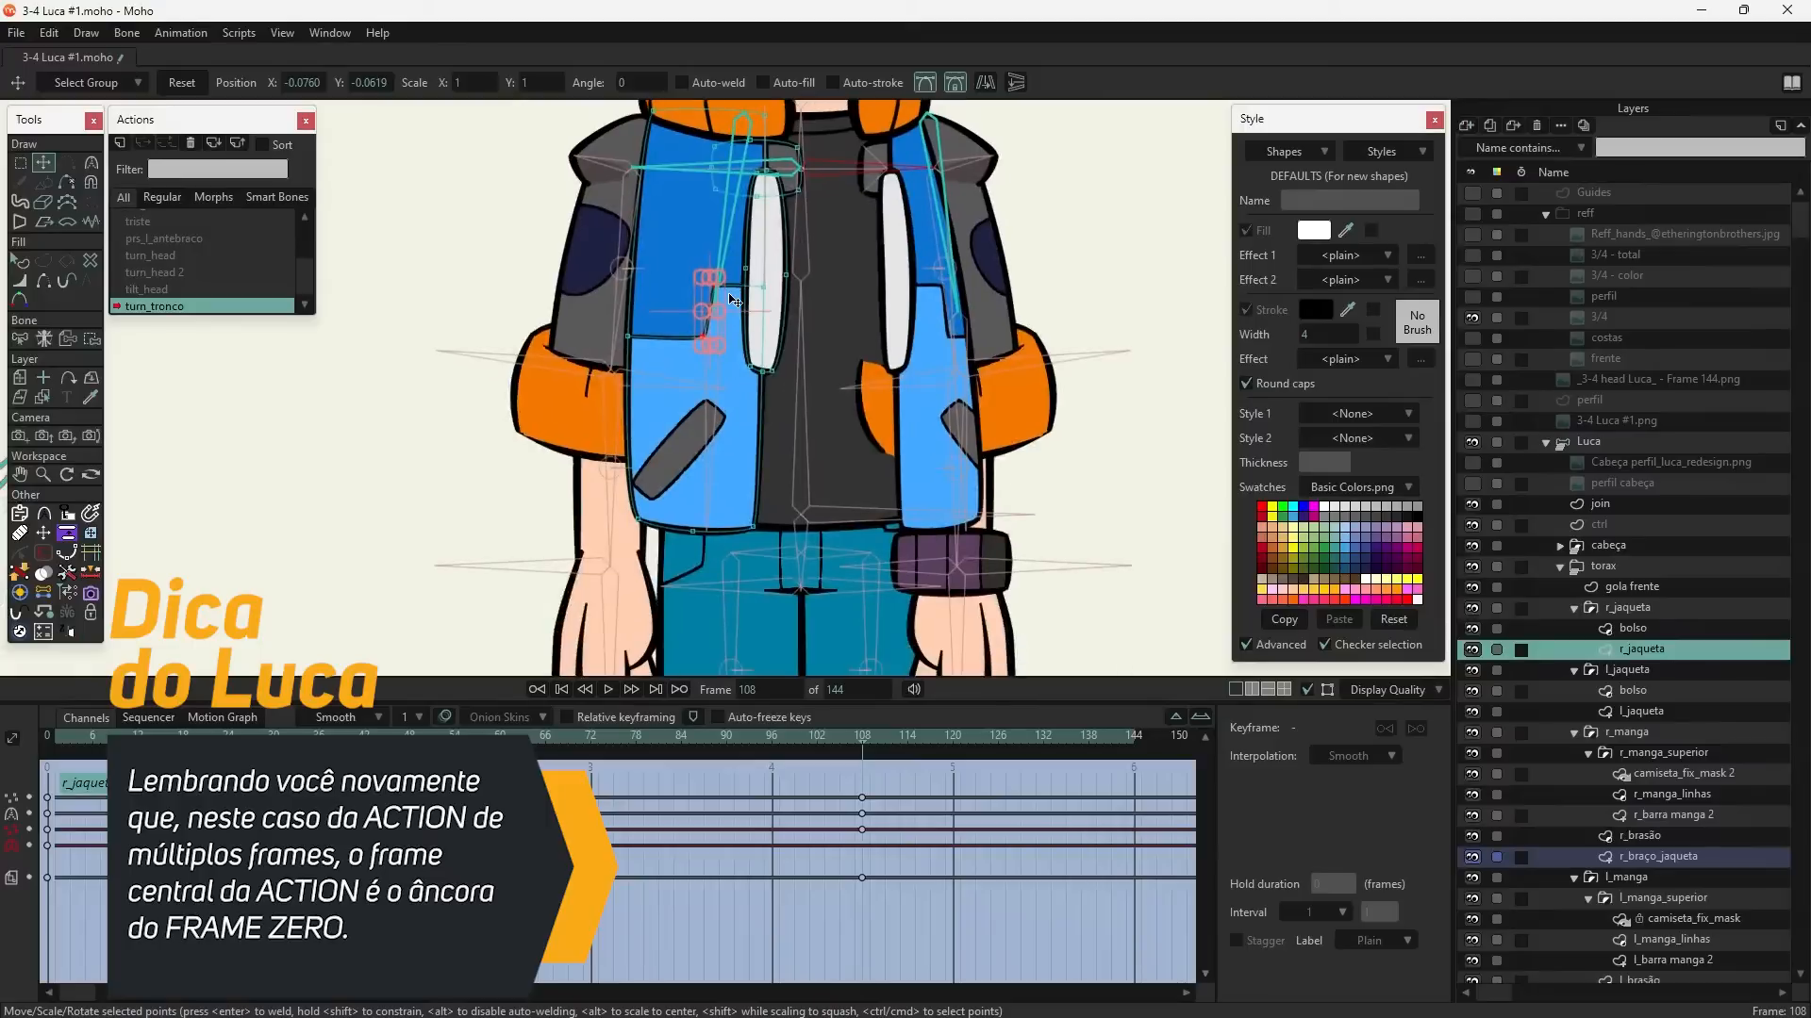
click(20, 377)
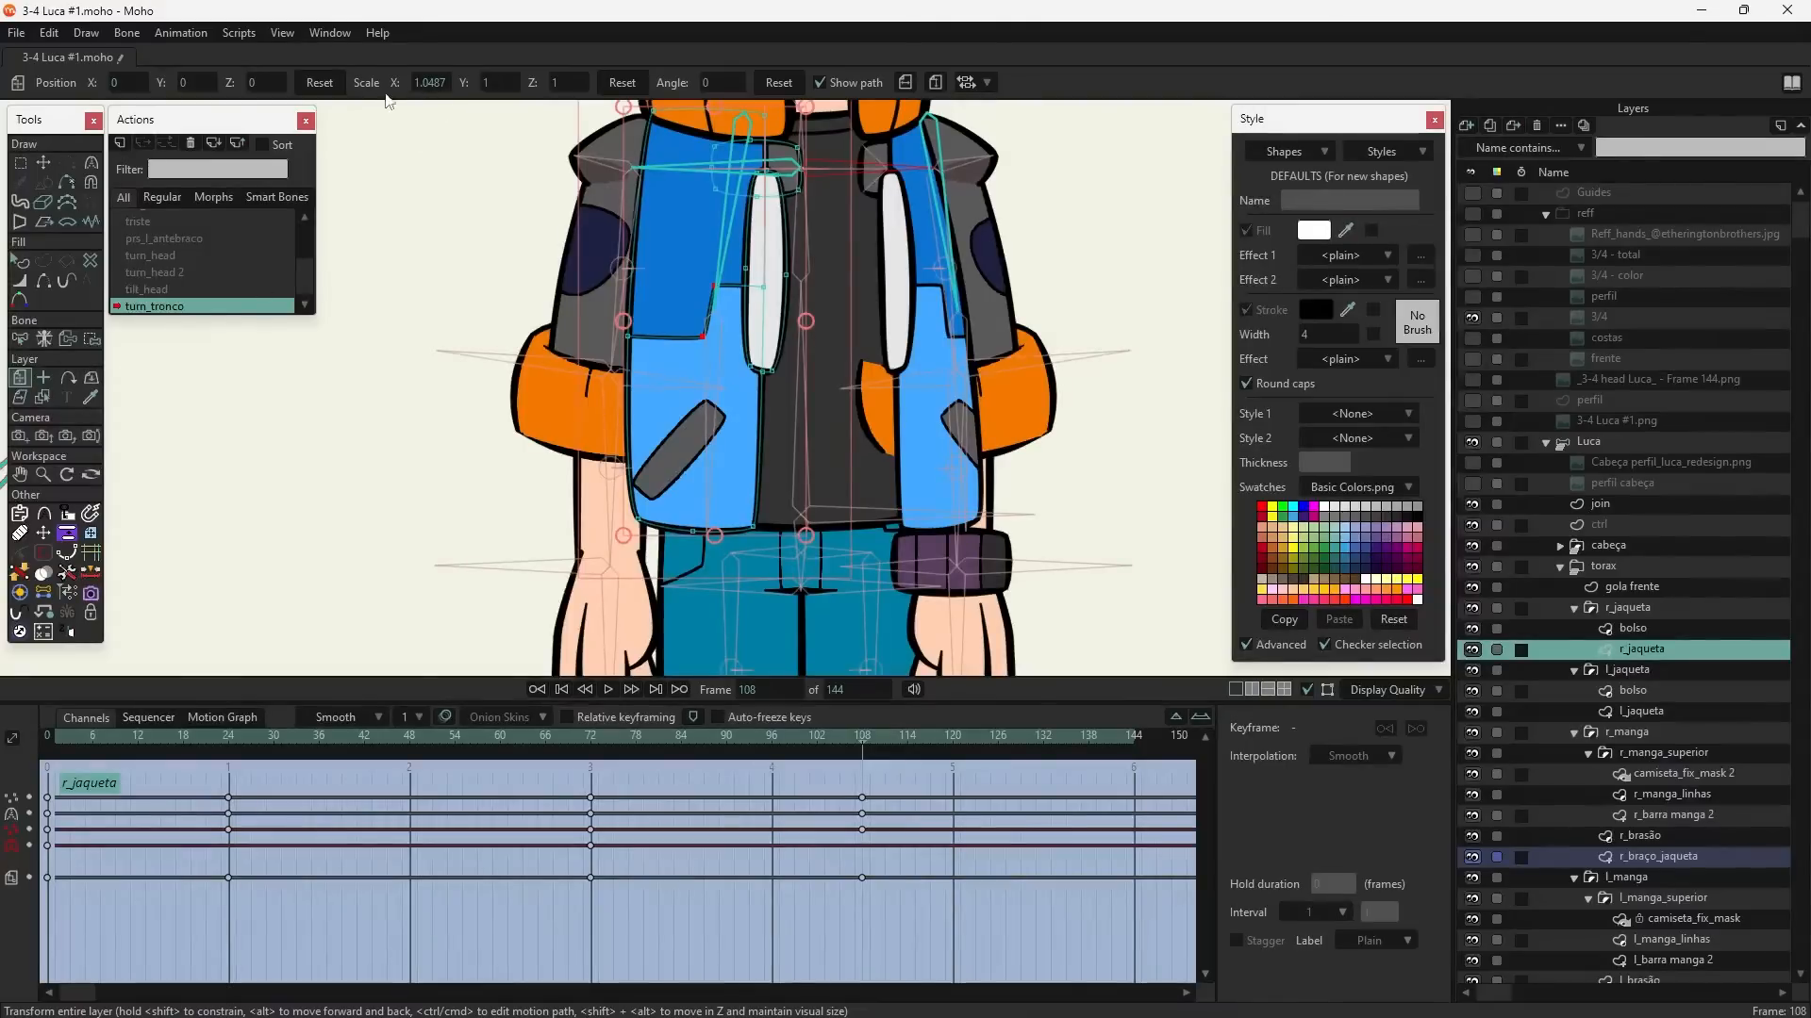
click(429, 83)
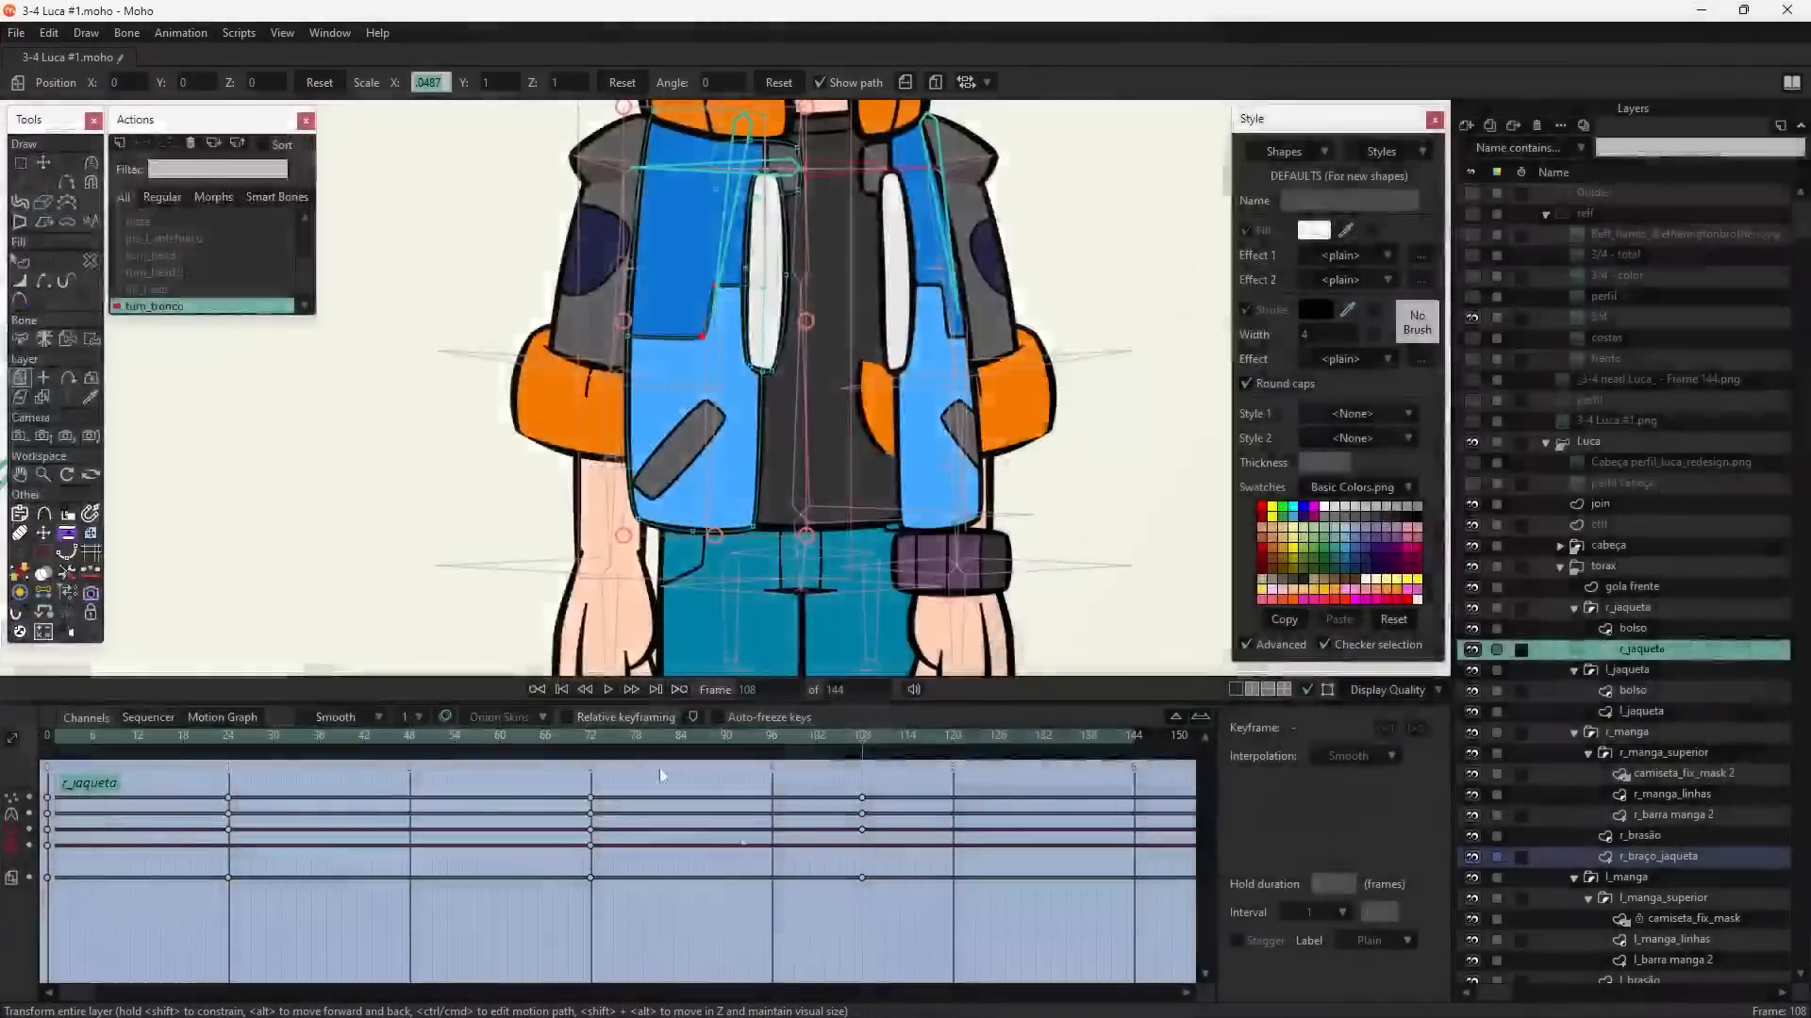
- Set the horizontal layer scale of l_jaqueta to 1.0487 at frame 24
click(232, 784)
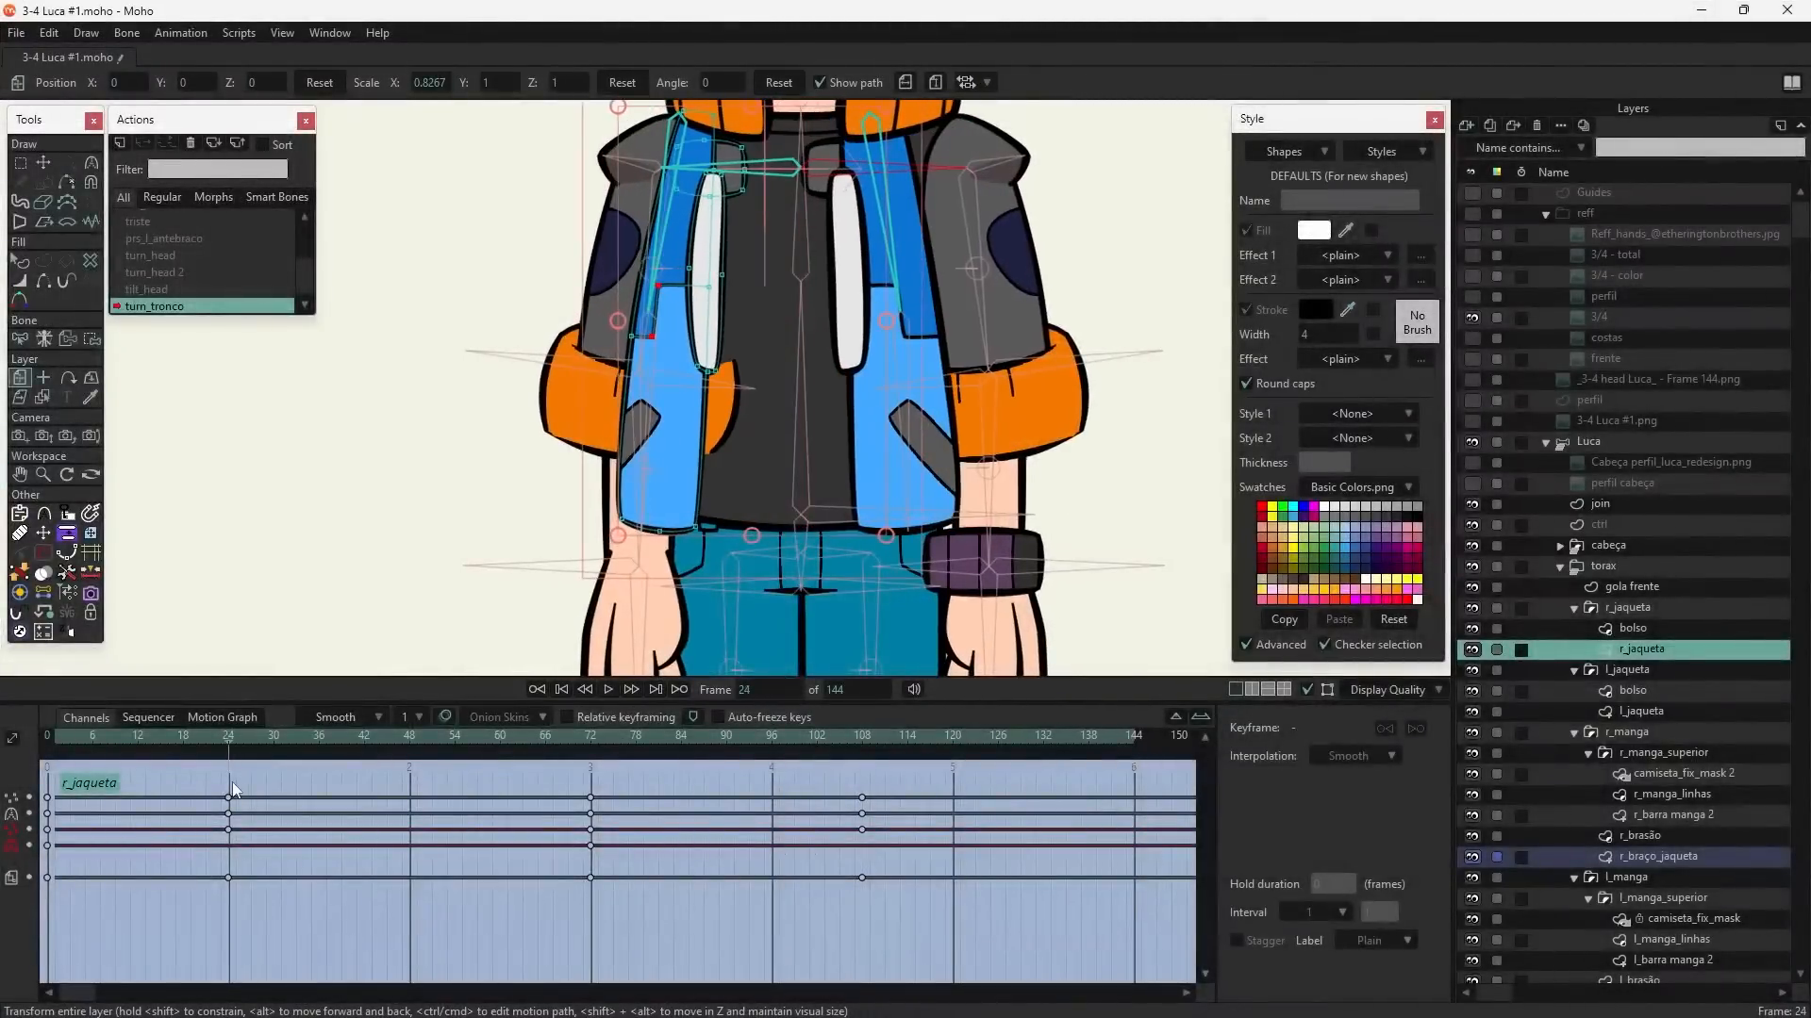
click(872, 432)
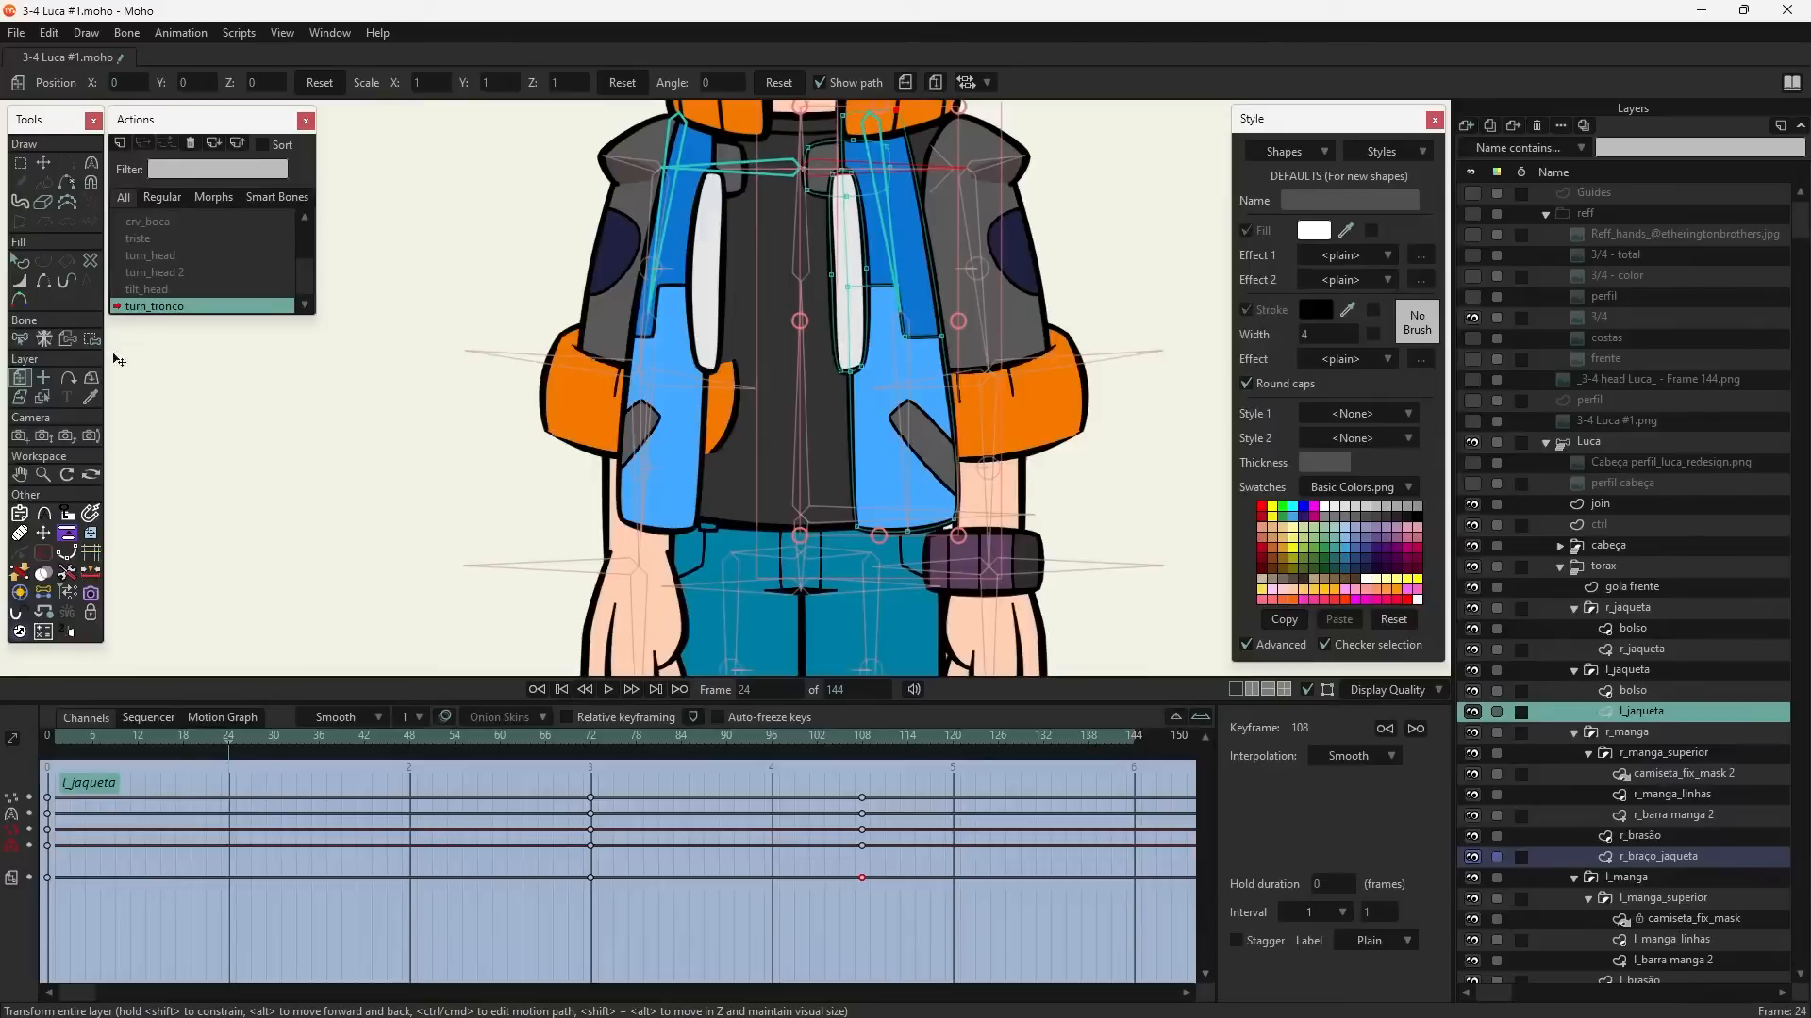
click(428, 83)
text(1.0487)
key(Return)
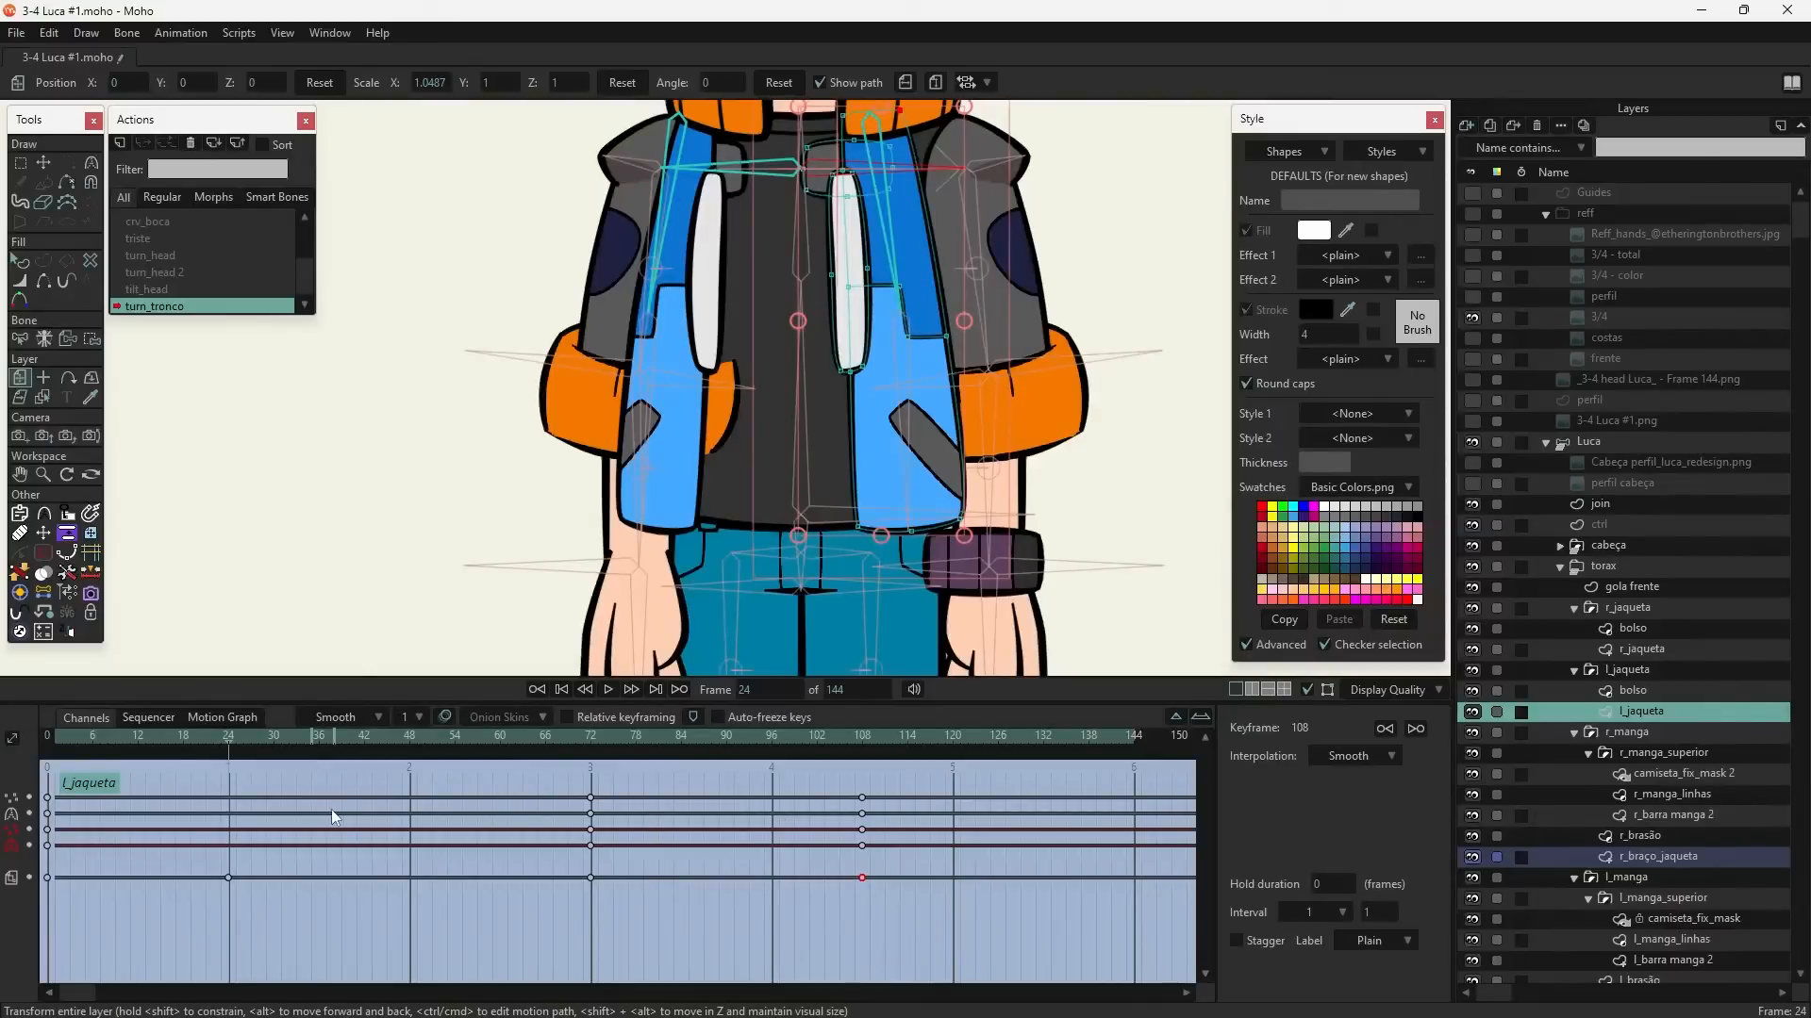
- Show the 3-4 Luca #1.png reference again and enable GPU acceleration in the display quality details
click(1471, 422)
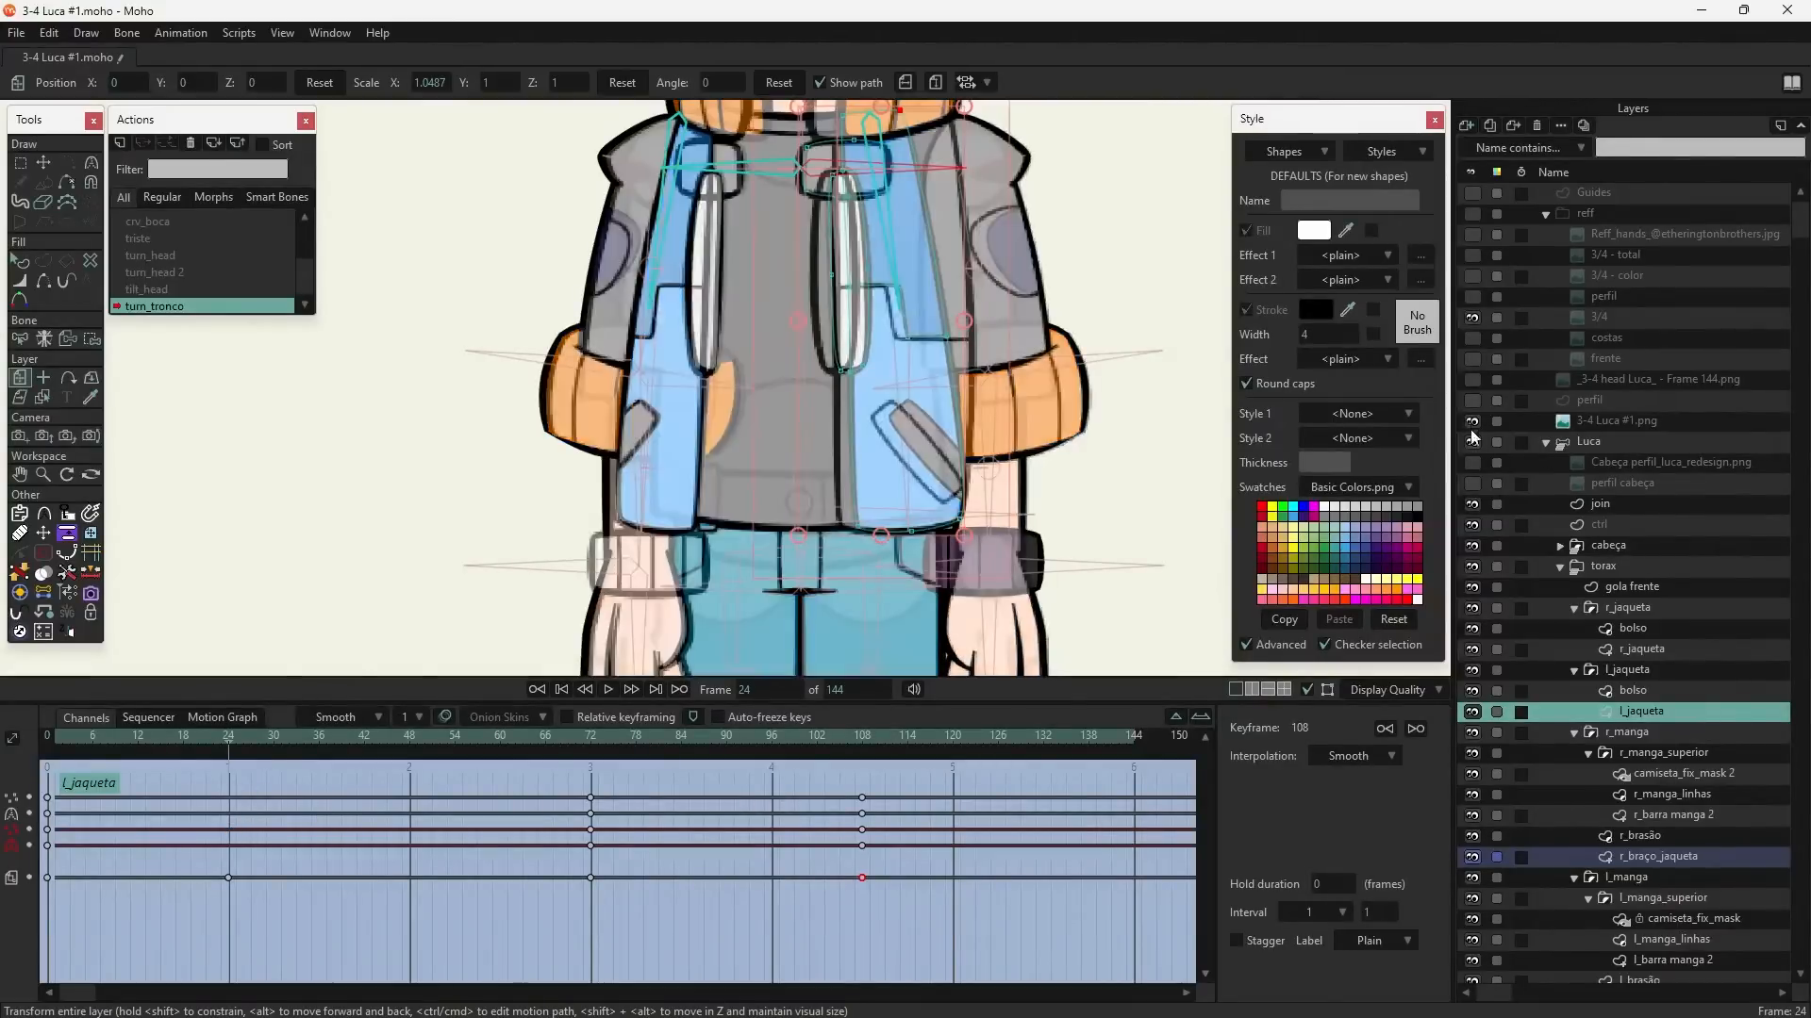
click(1392, 690)
click(1455, 988)
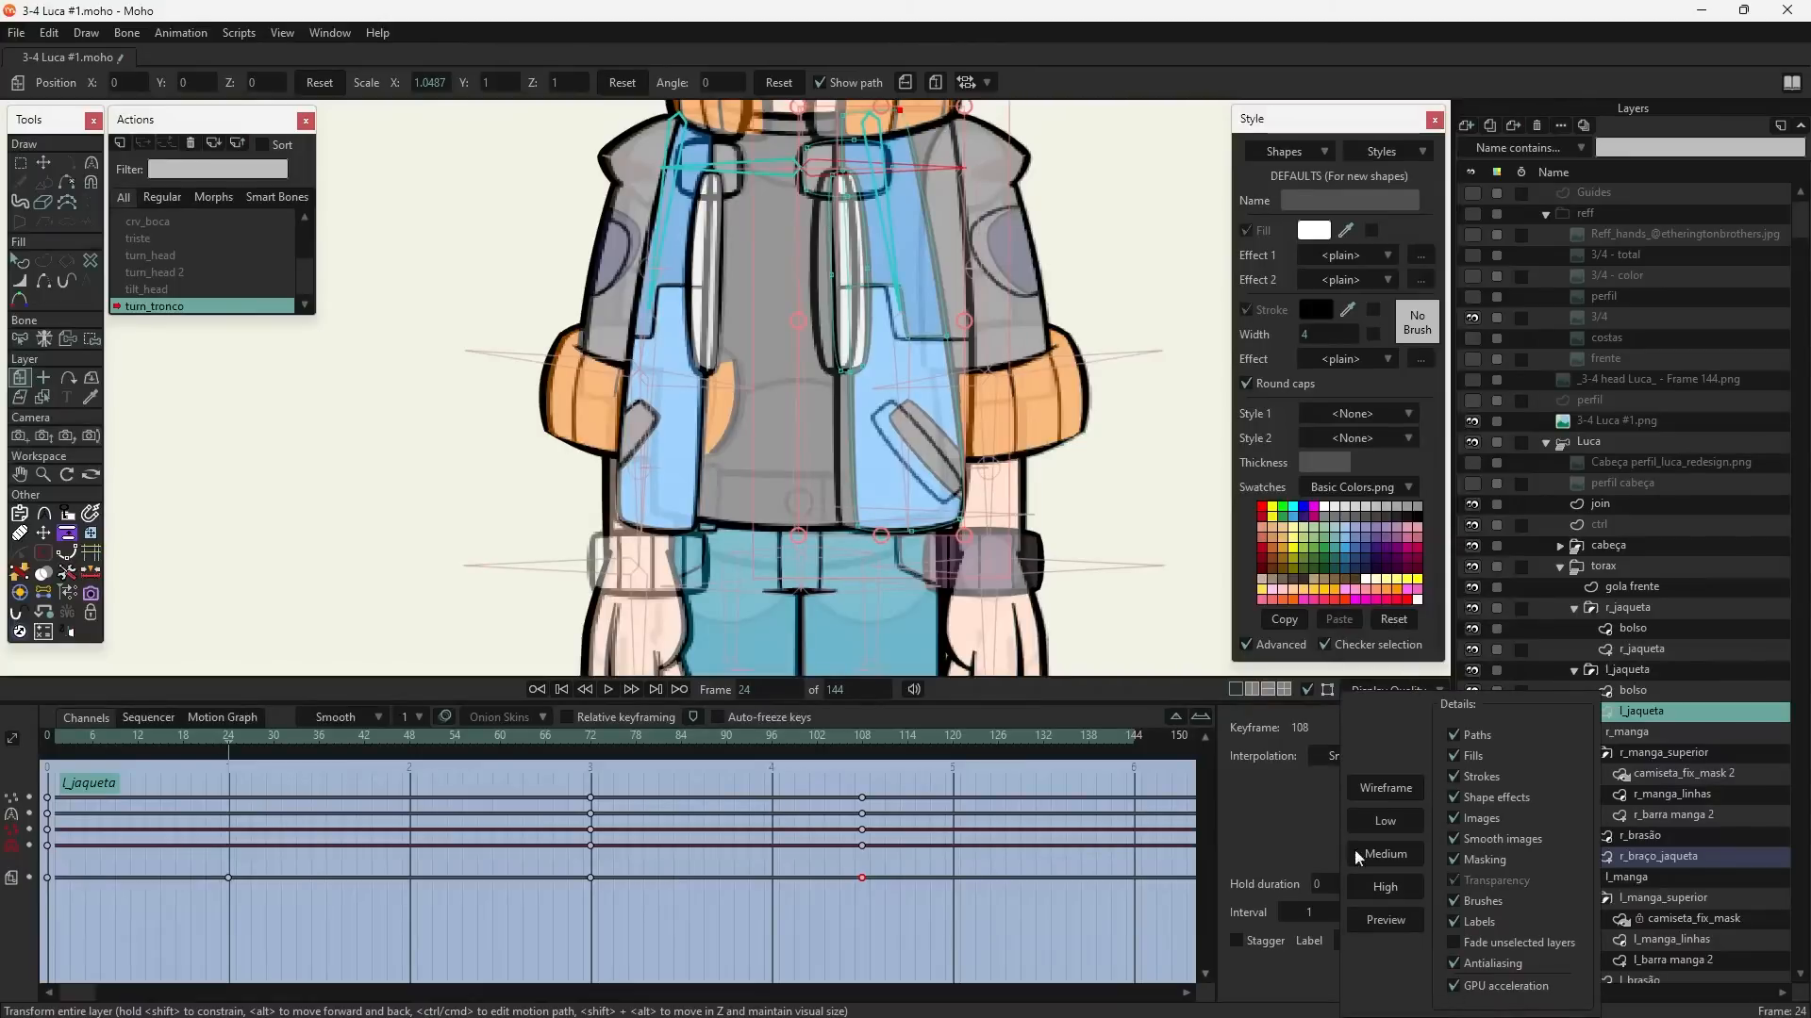
click(710, 266)
- Move the points of l_jaqueta's white strip at frame 24 onto the strip in the reference
scroll(884, 436, up, 5)
drag(890, 429, 869, 500)
scroll(846, 483, down, 5)
scroll(846, 475, up, 2)
scroll(830, 345, up, 3)
scroll(867, 495, down, 6)
scroll(869, 469, up, 5)
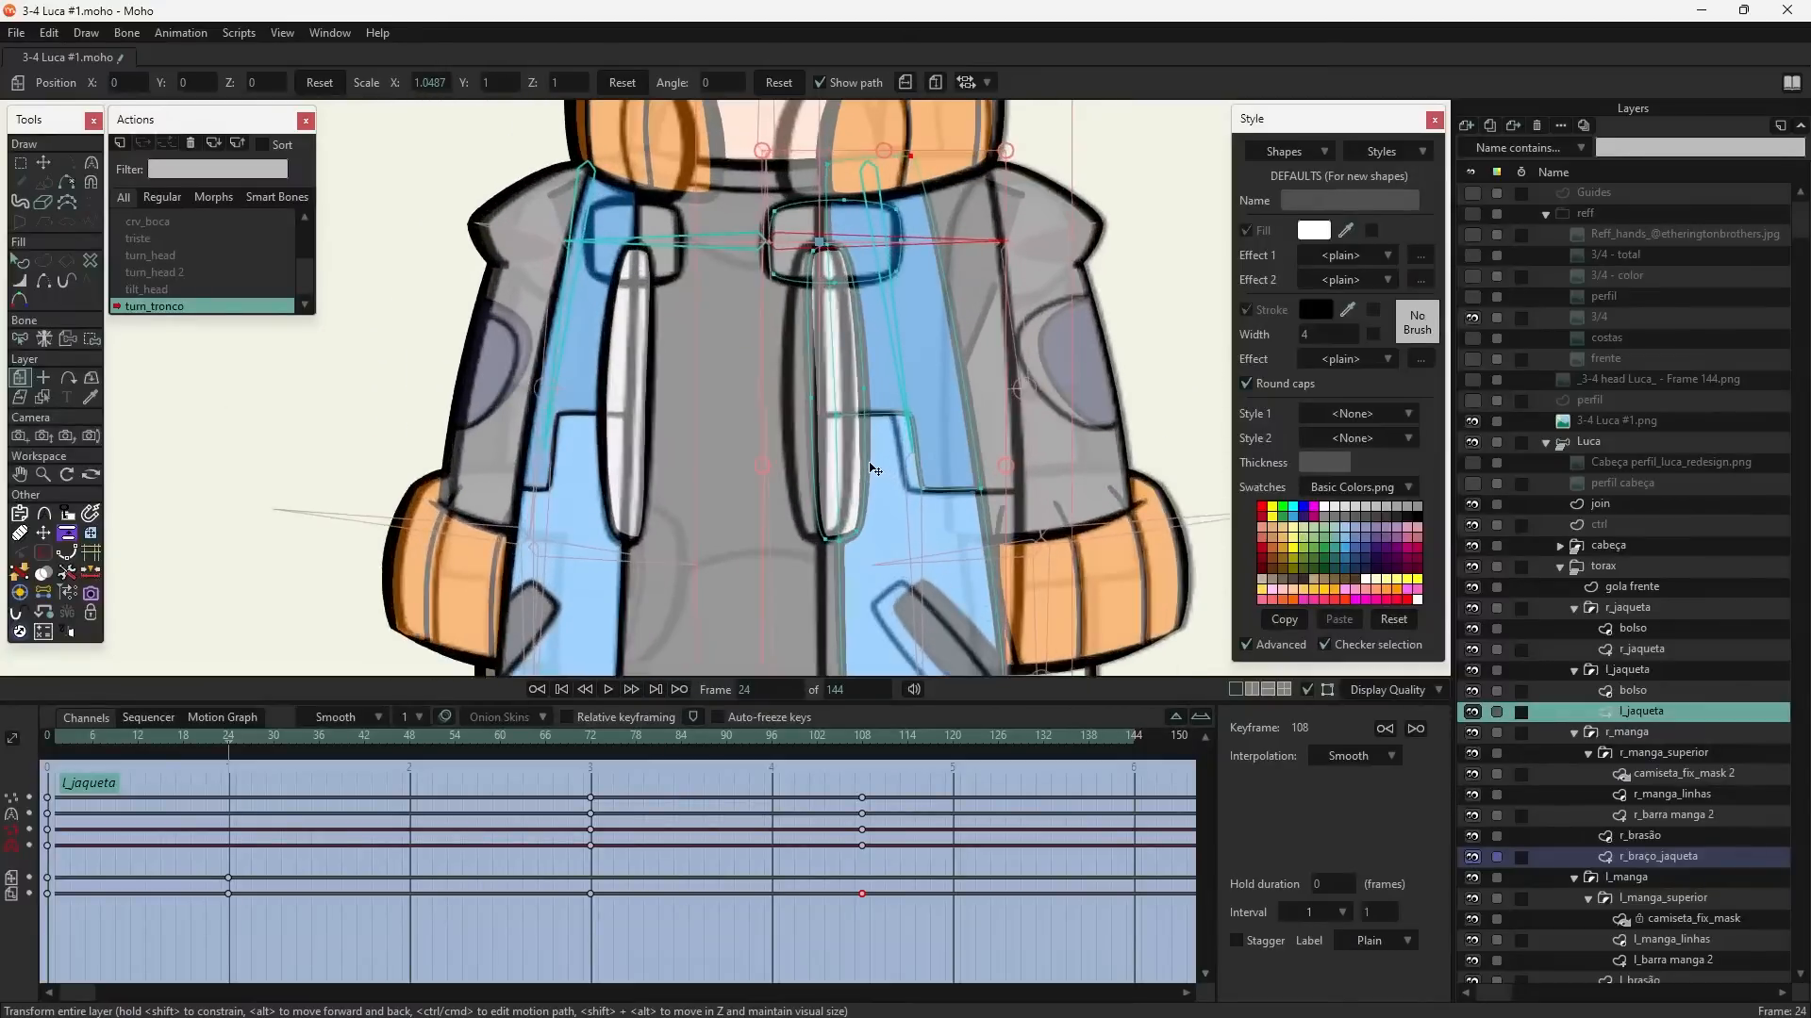
key(t)
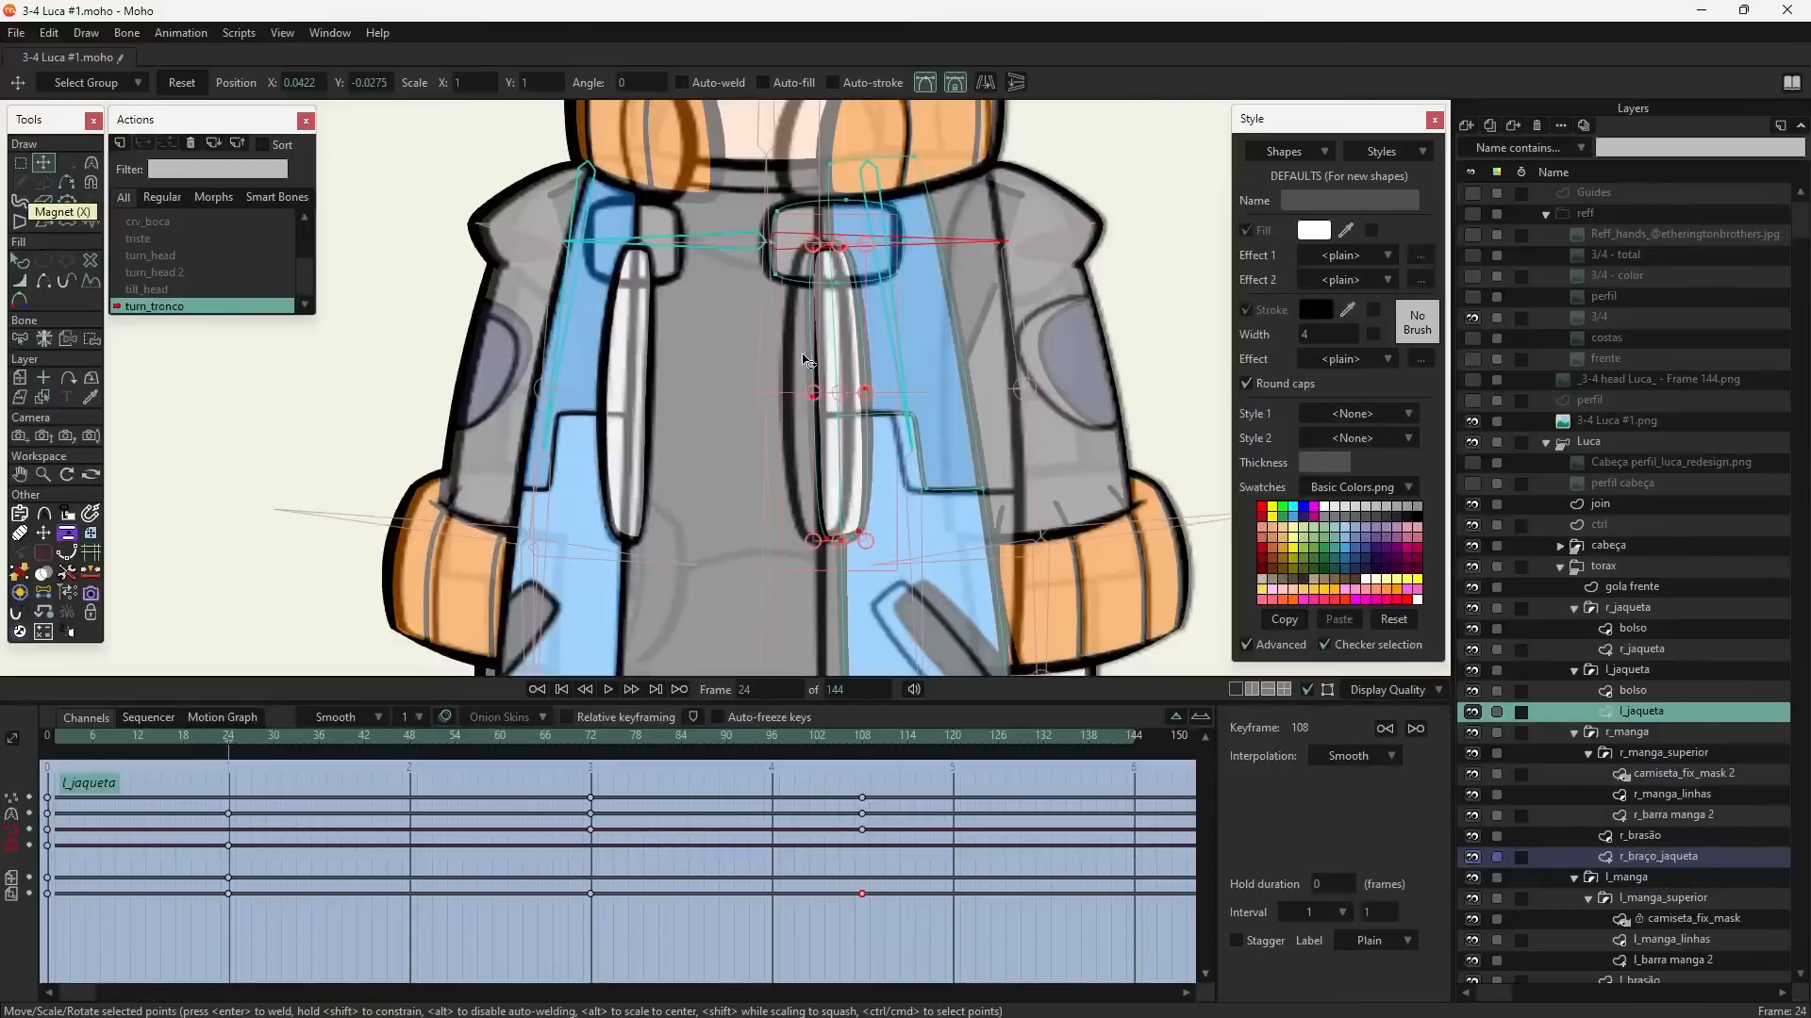
scroll(818, 403, up, 2)
click(812, 352)
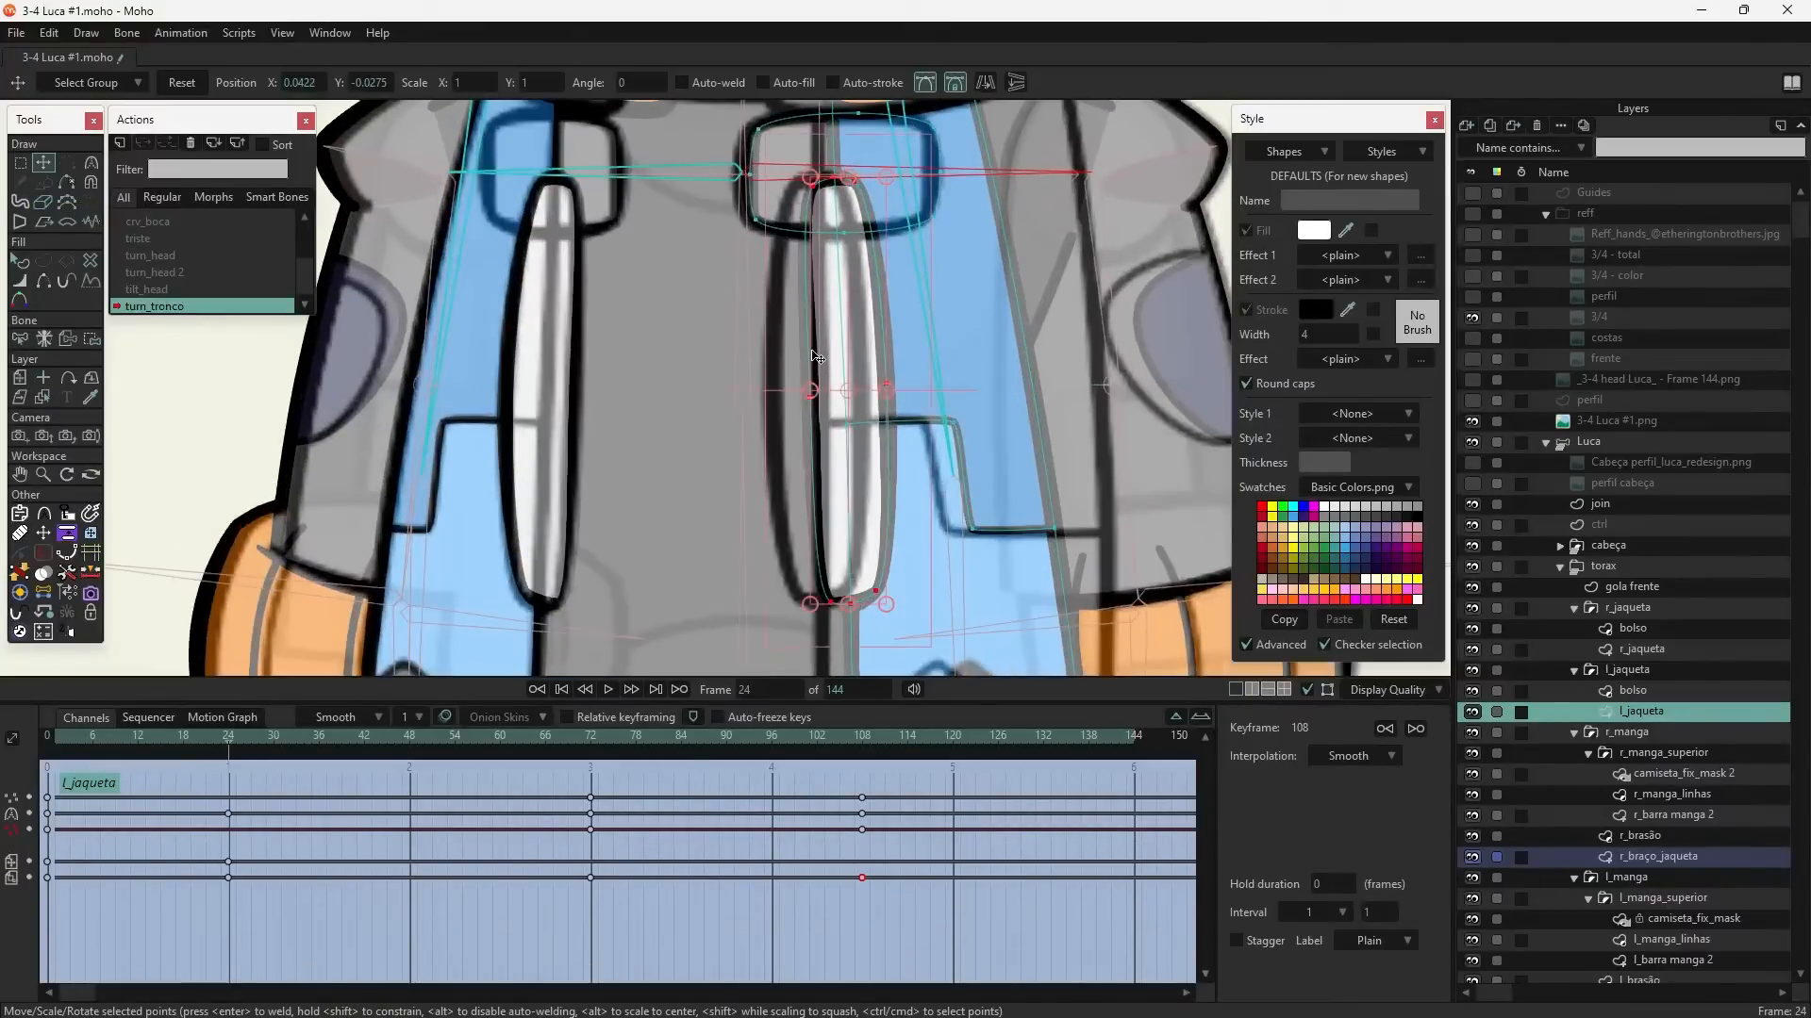
drag(831, 380, 770, 403)
drag(900, 528, 844, 152)
click(838, 380)
drag(833, 394, 842, 437)
drag(842, 462, 848, 583)
- Widen the selected lower panel and hem points of l_jaqueta slightly outward toward the reference outline
scroll(814, 462, down, 8)
scroll(877, 405, up, 3)
drag(899, 503, 887, 410)
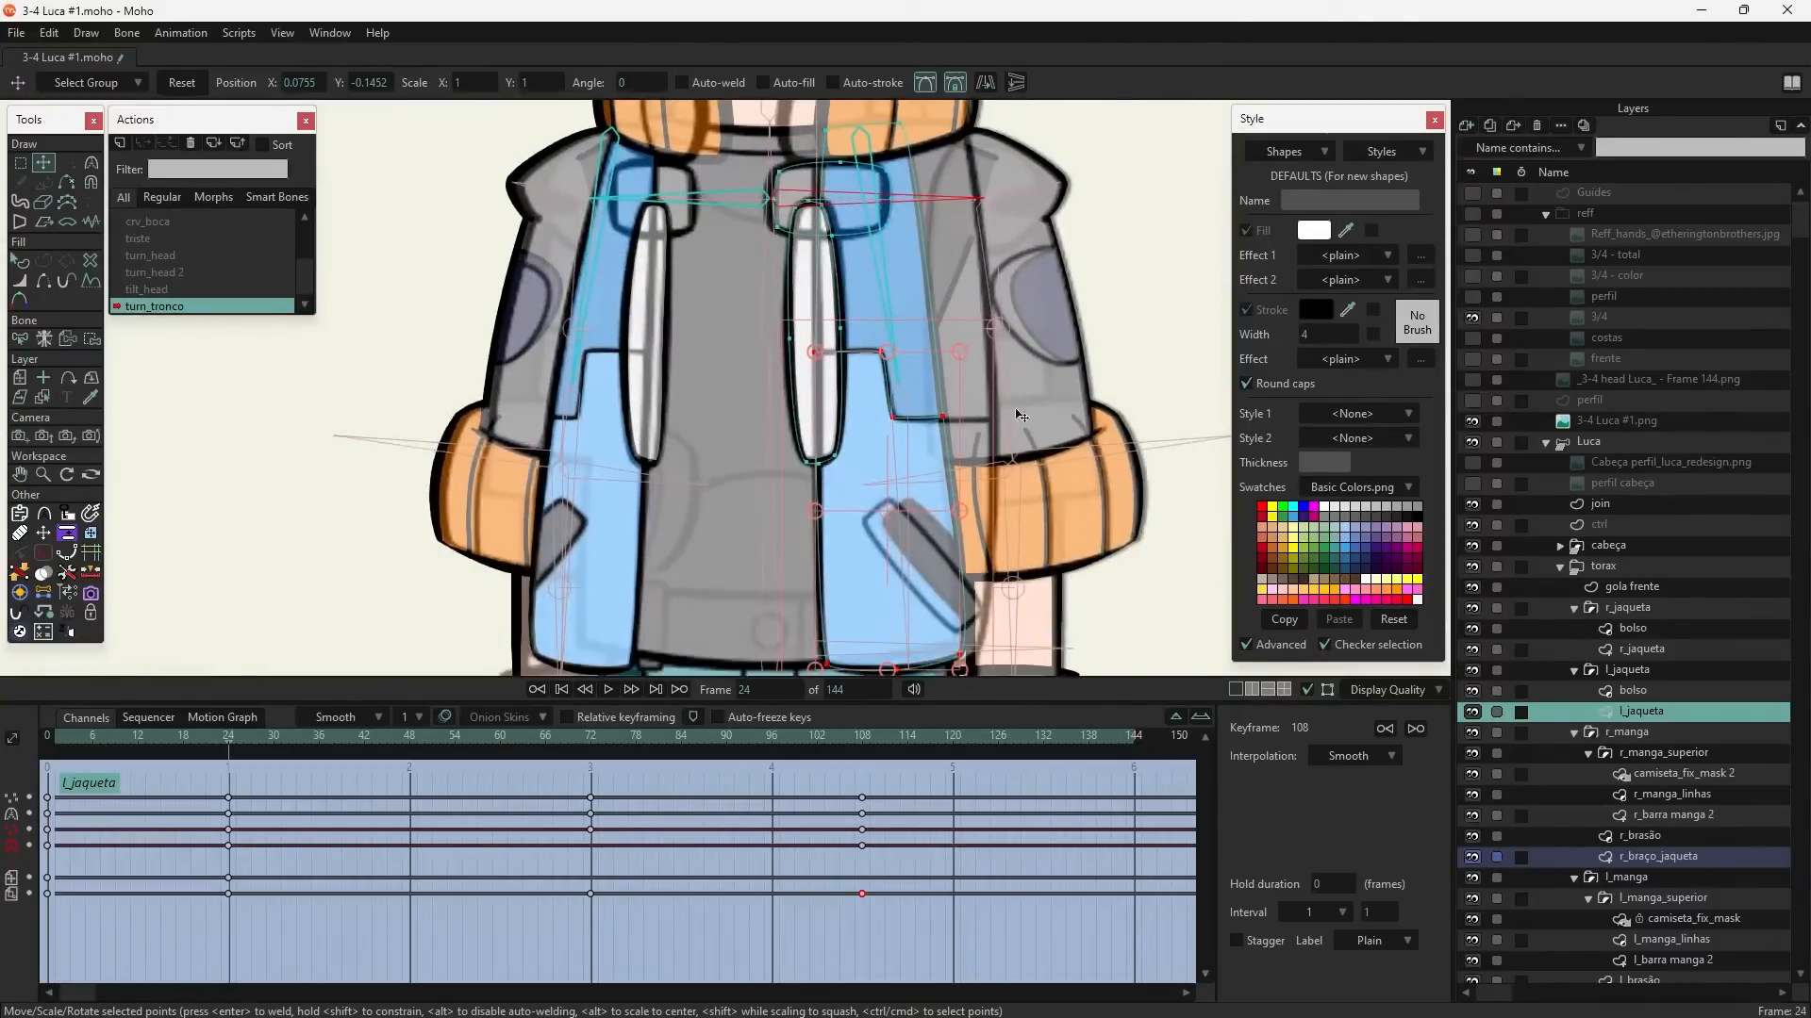
drag(962, 516, 976, 516)
- Move l_jaqueta's upper outer corner point outward to meet the reference outline under the collar
click(929, 227)
drag(918, 156, 975, 205)
key(ctrl+z)
- Move the outer end point of l_jaqueta's seam onto the reference side outline with the Magnet tool at radius 0.0350
click(968, 493)
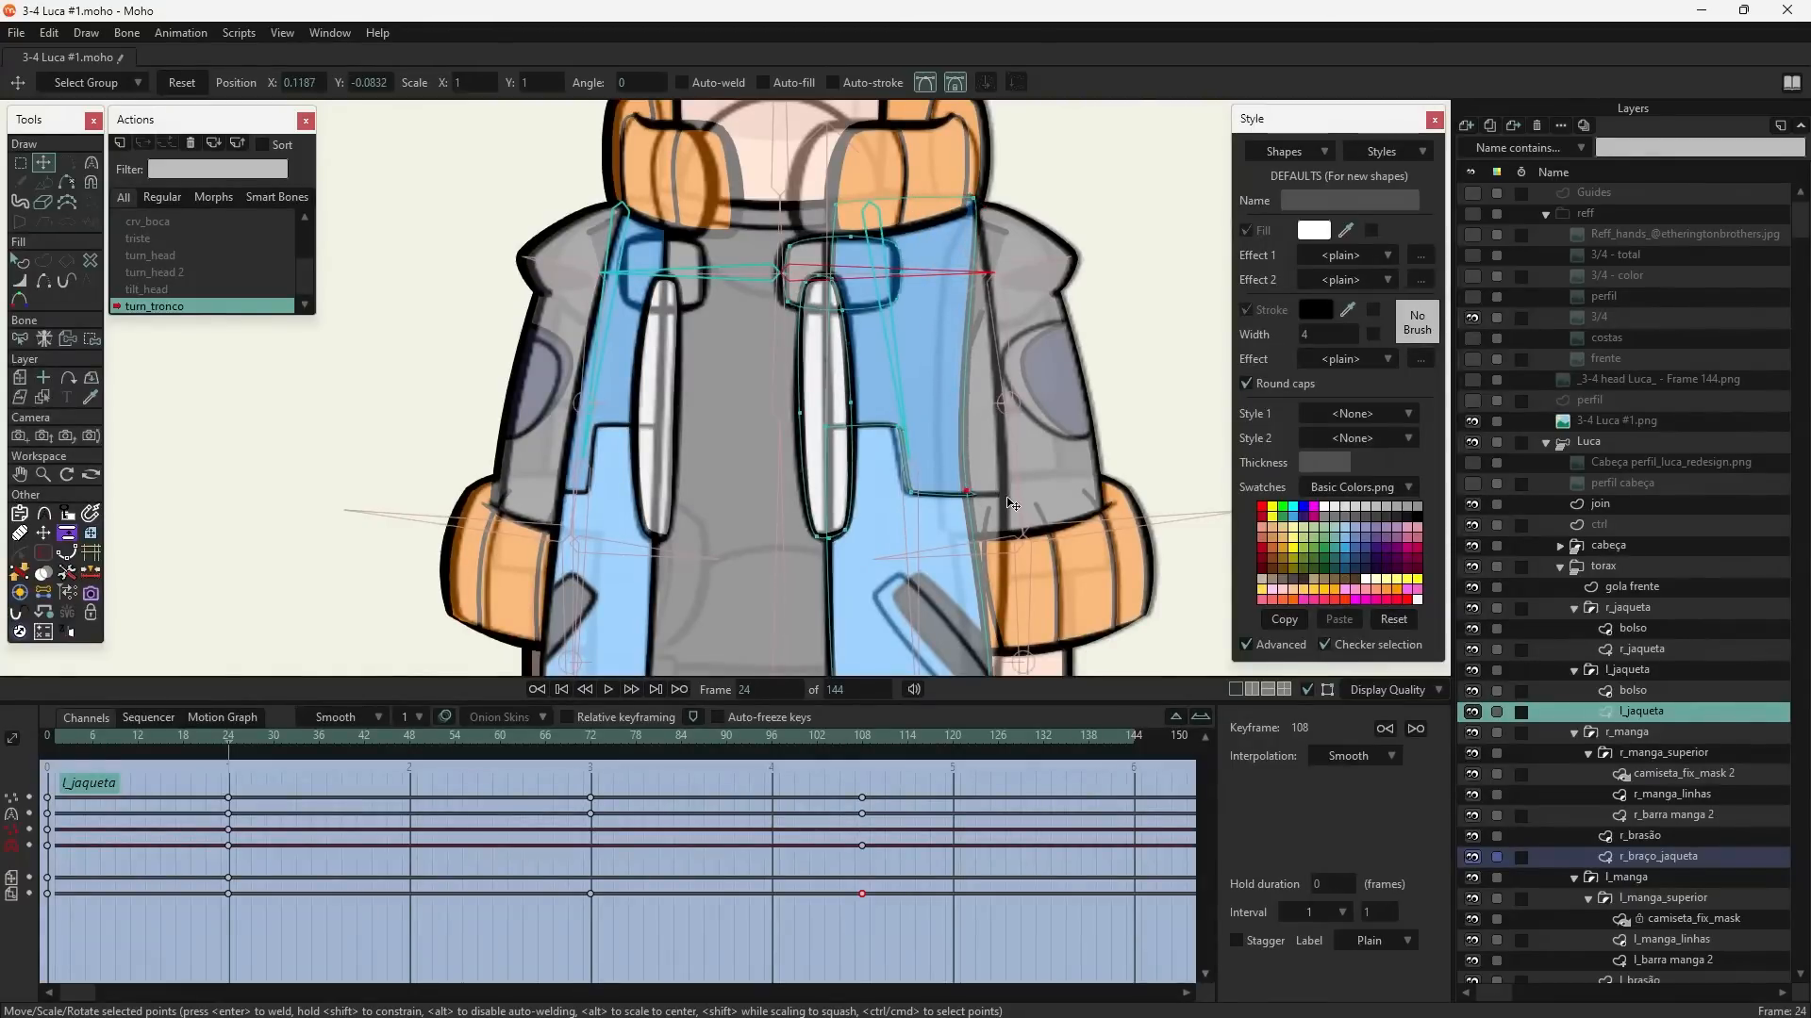
drag(967, 492, 1003, 494)
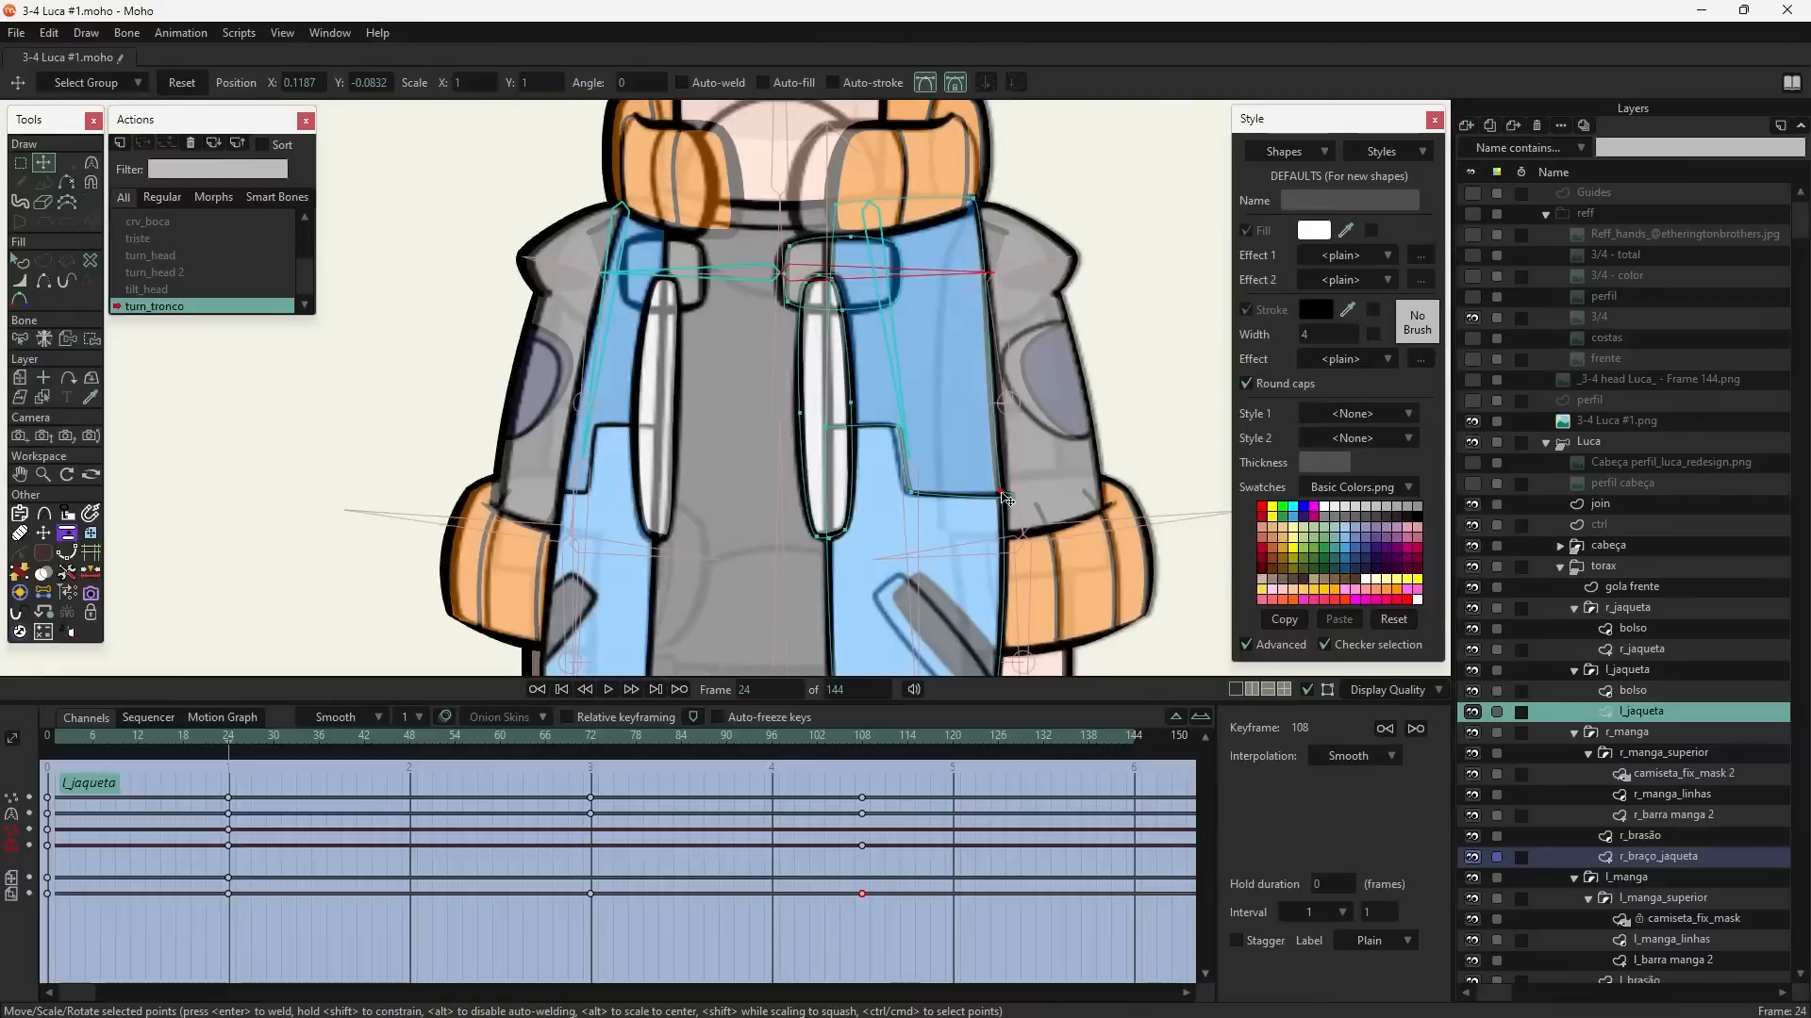
key(ctrl+z)
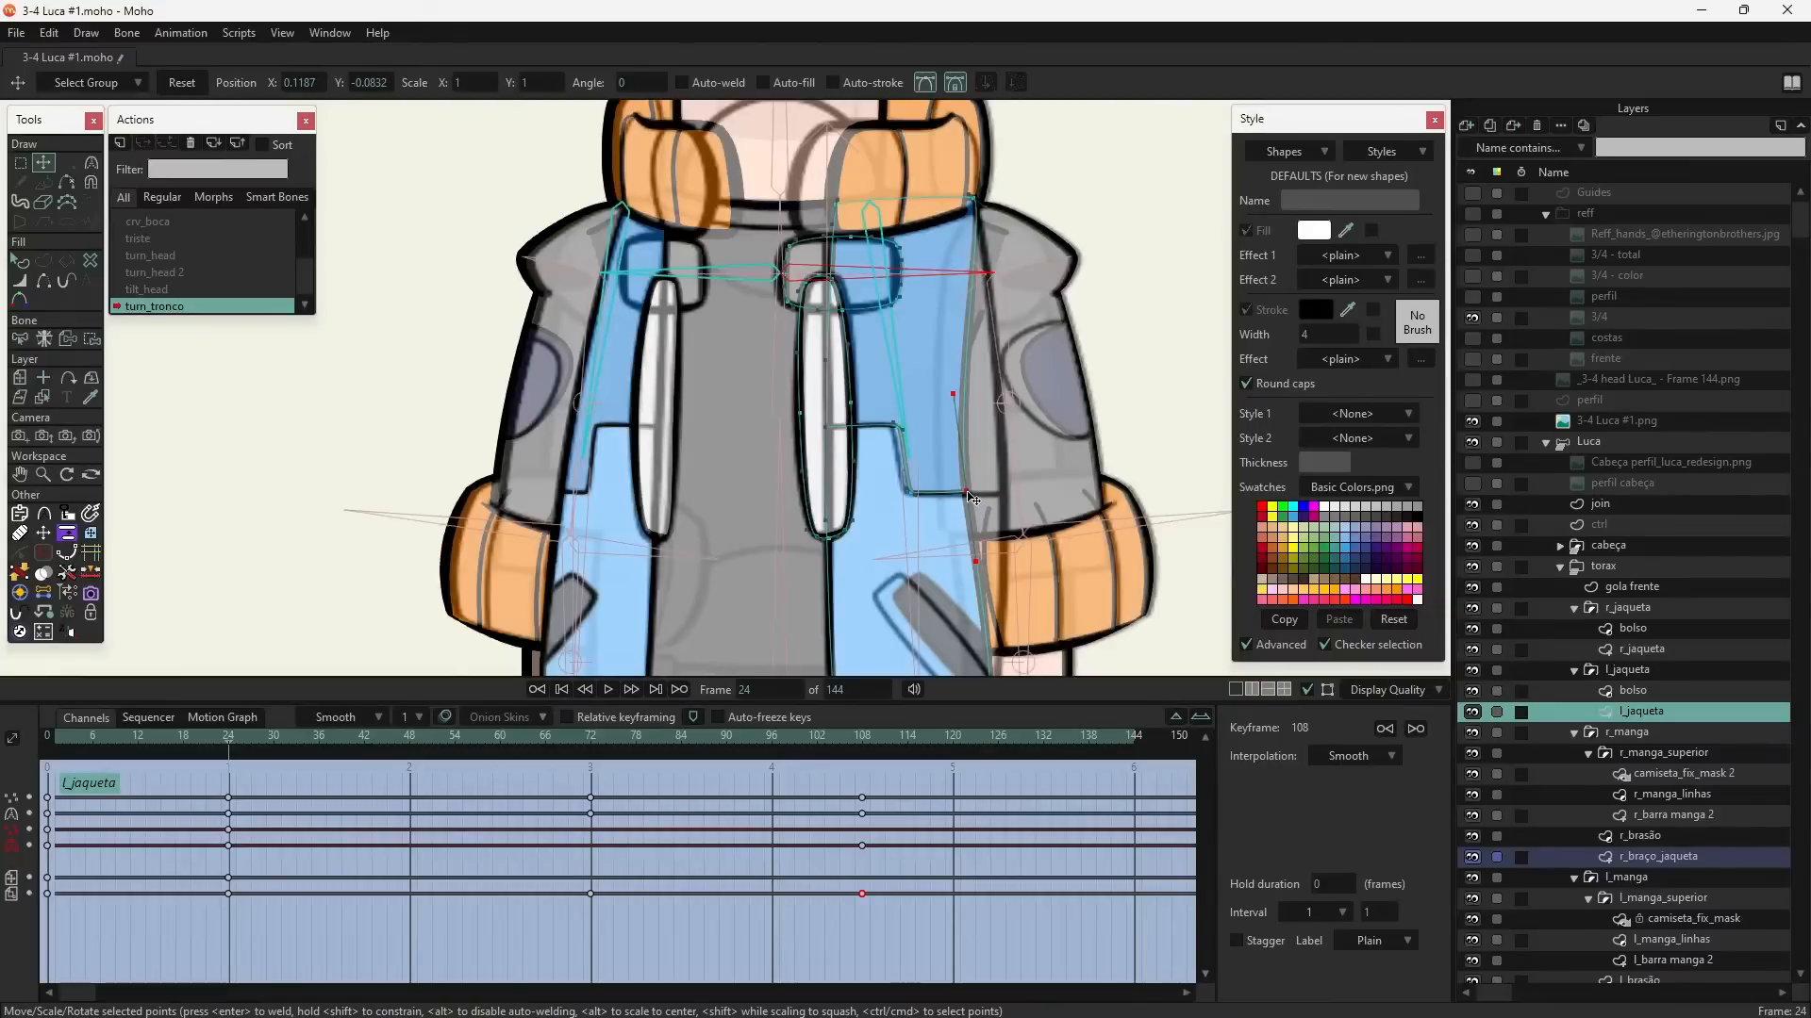
click(93, 185)
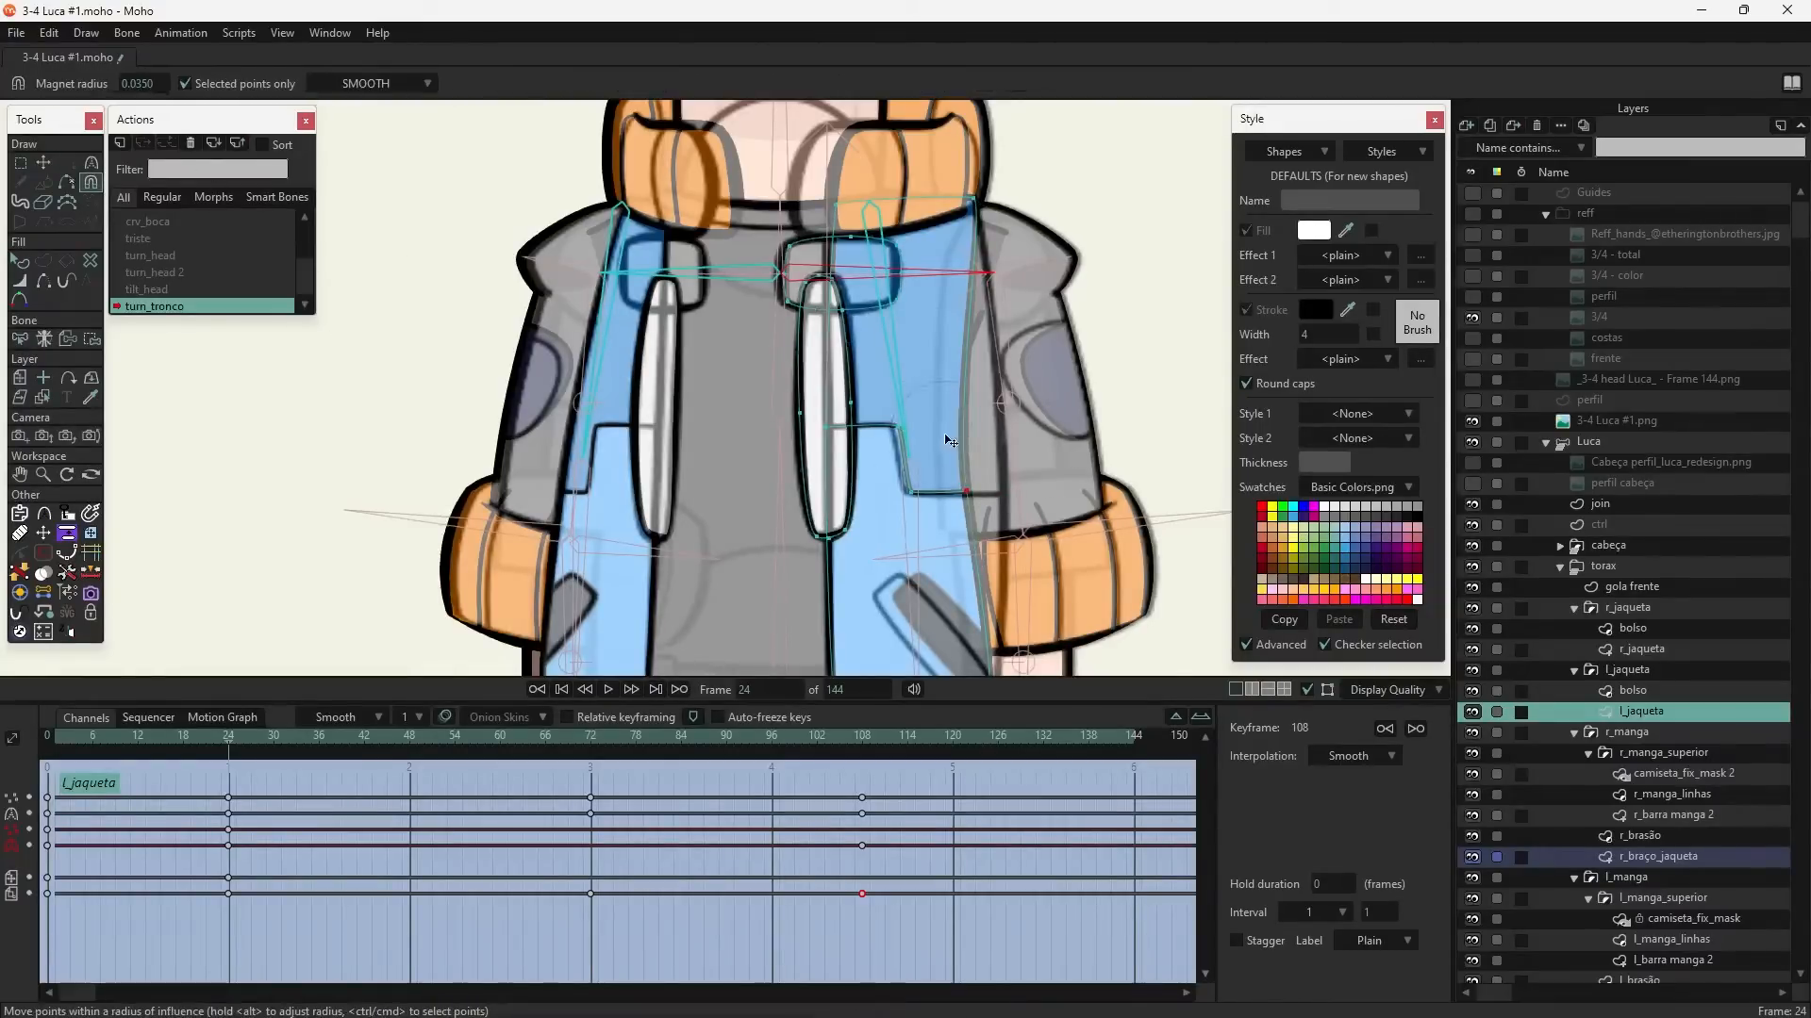
drag(969, 501, 1005, 499)
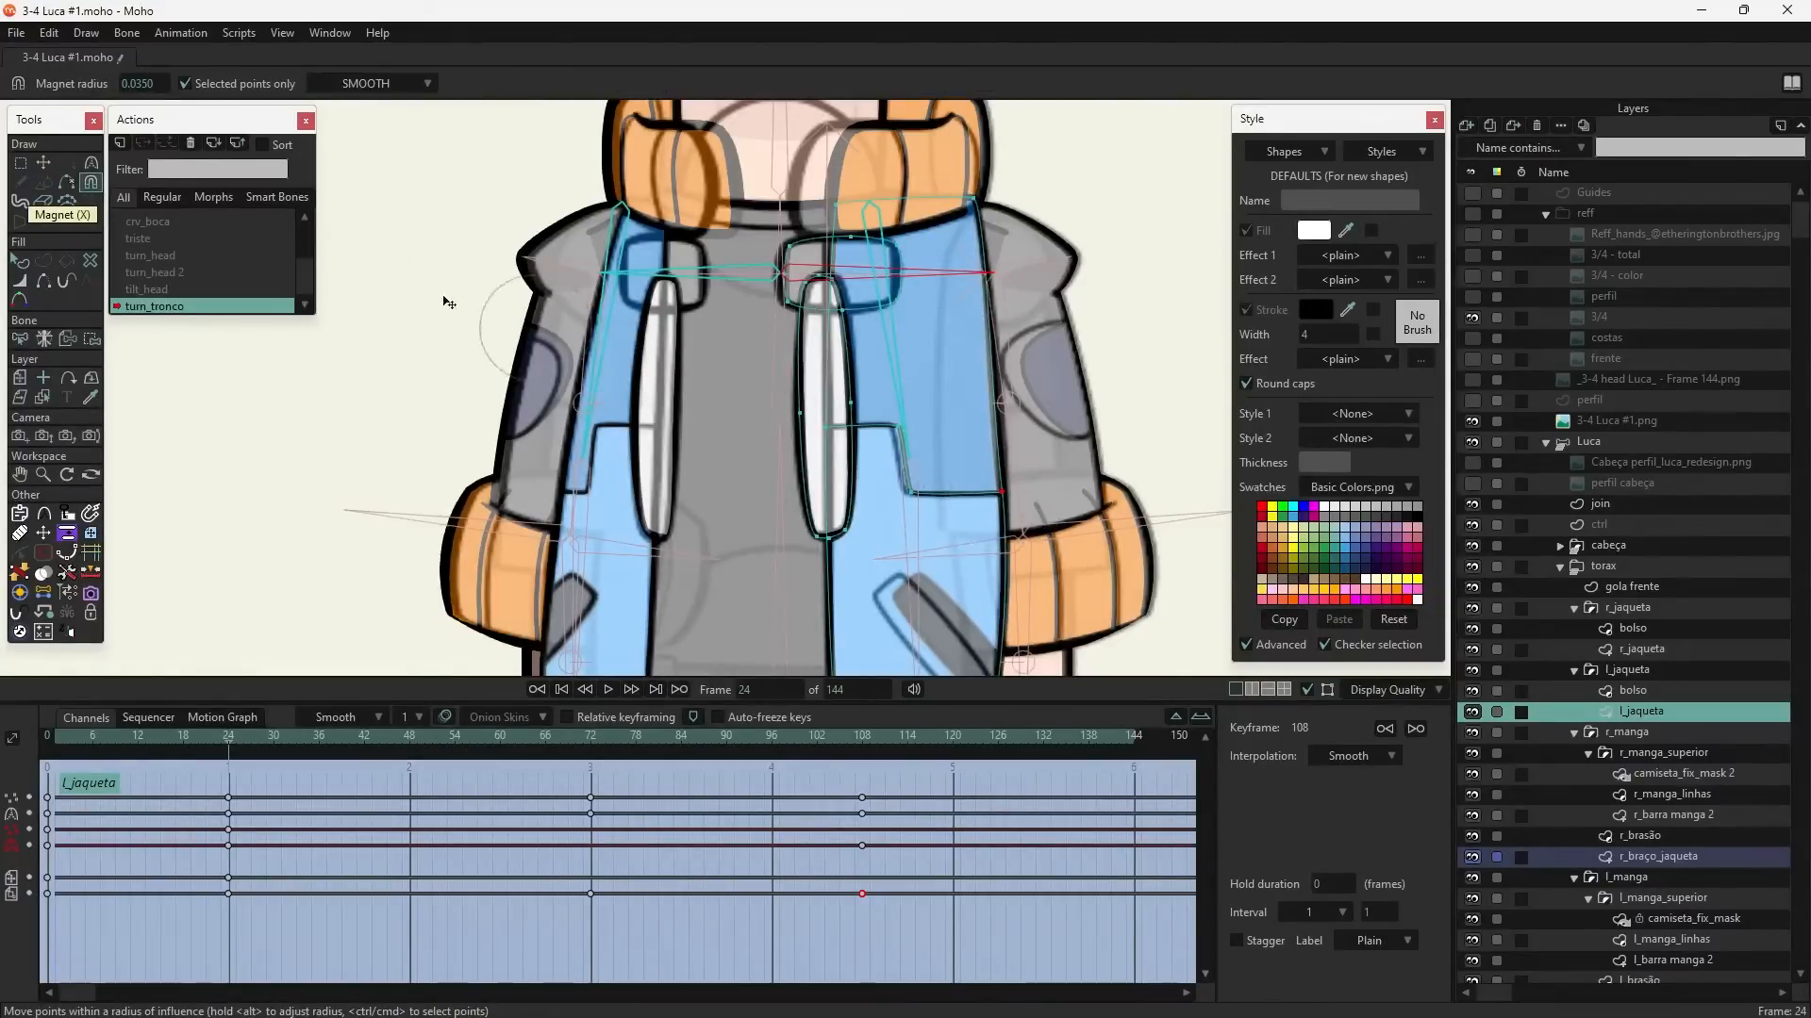
click(42, 163)
- Align the two corner points of l_jaqueta's stepped seam with the reference seam line
scroll(984, 389, up, 1)
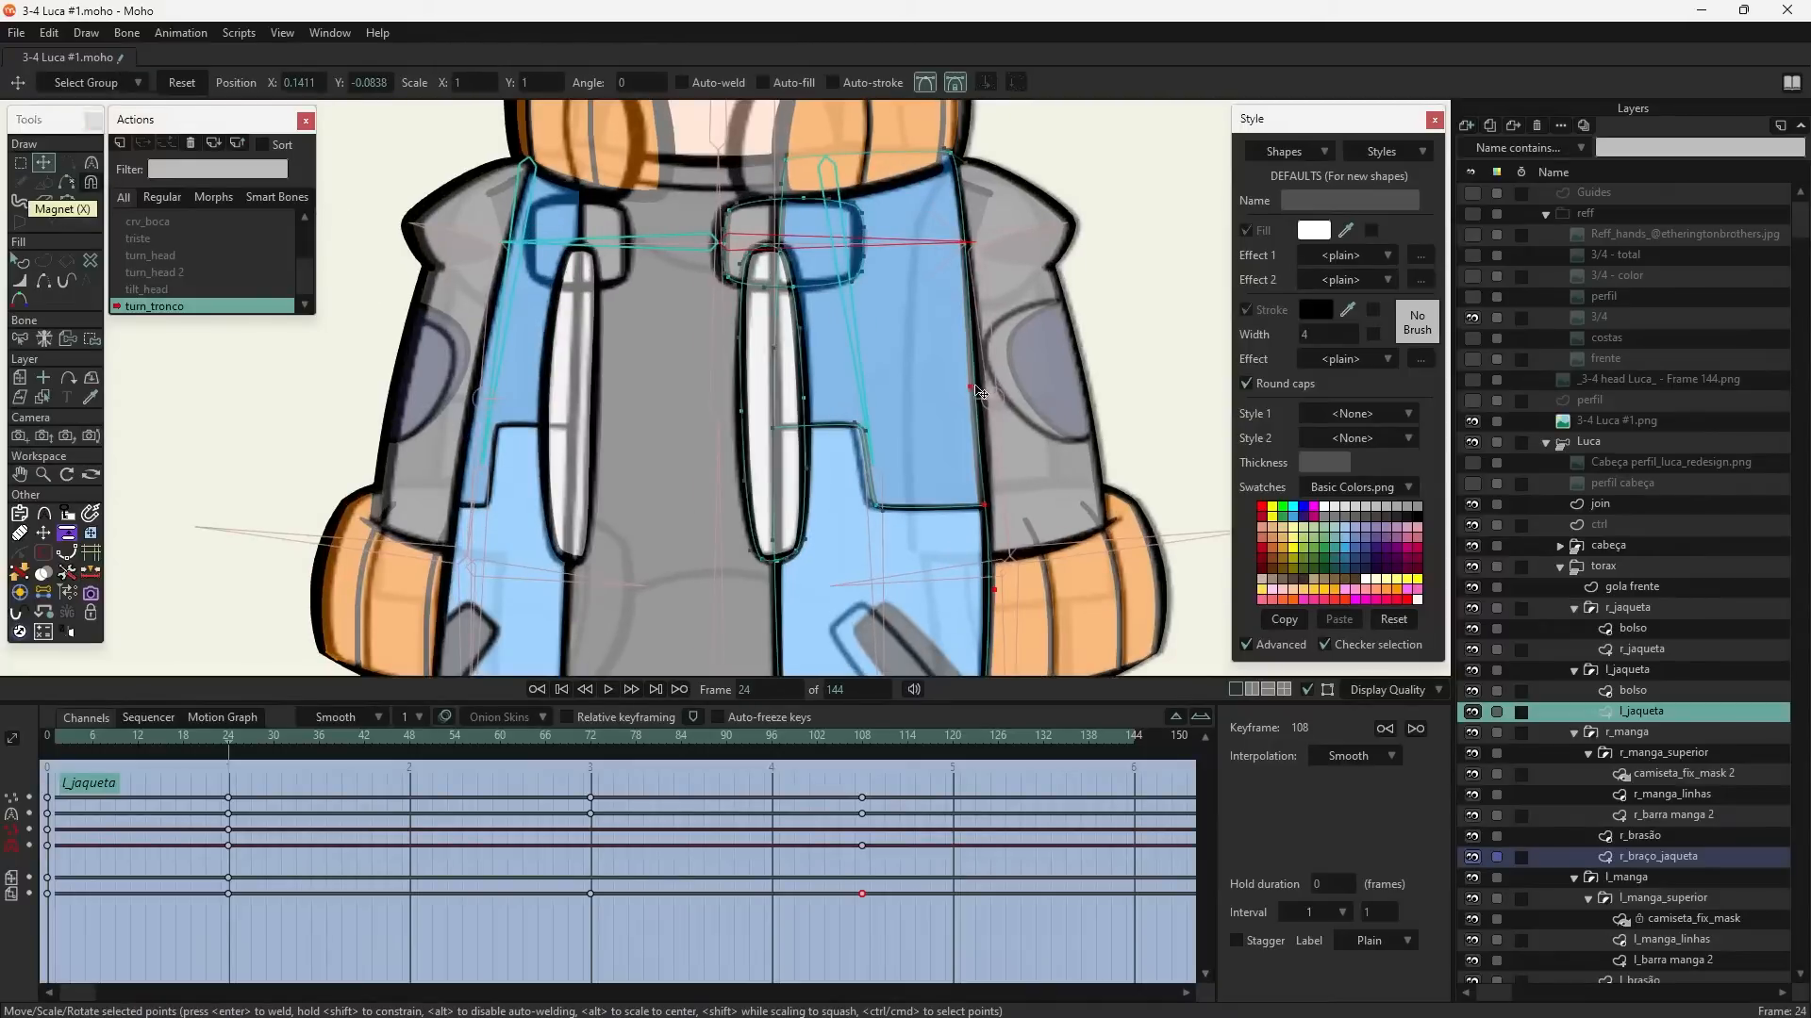
scroll(962, 443, down, 3)
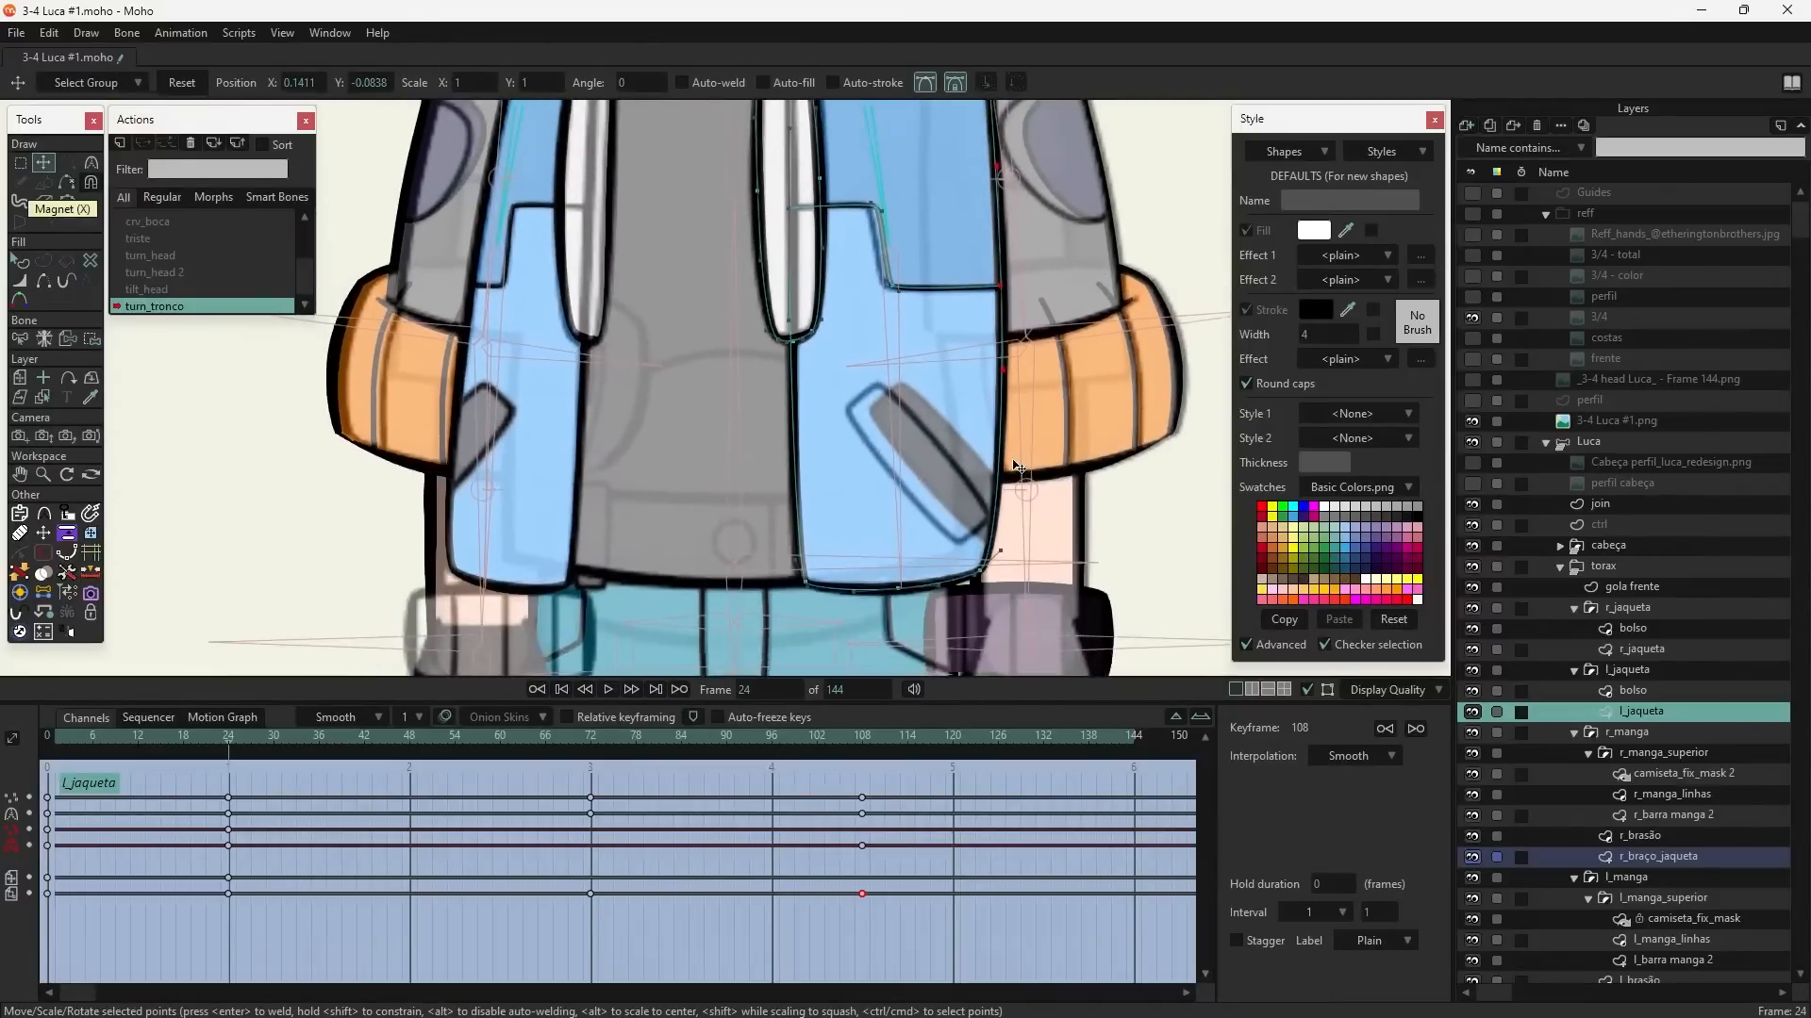
scroll(947, 477, up, 3)
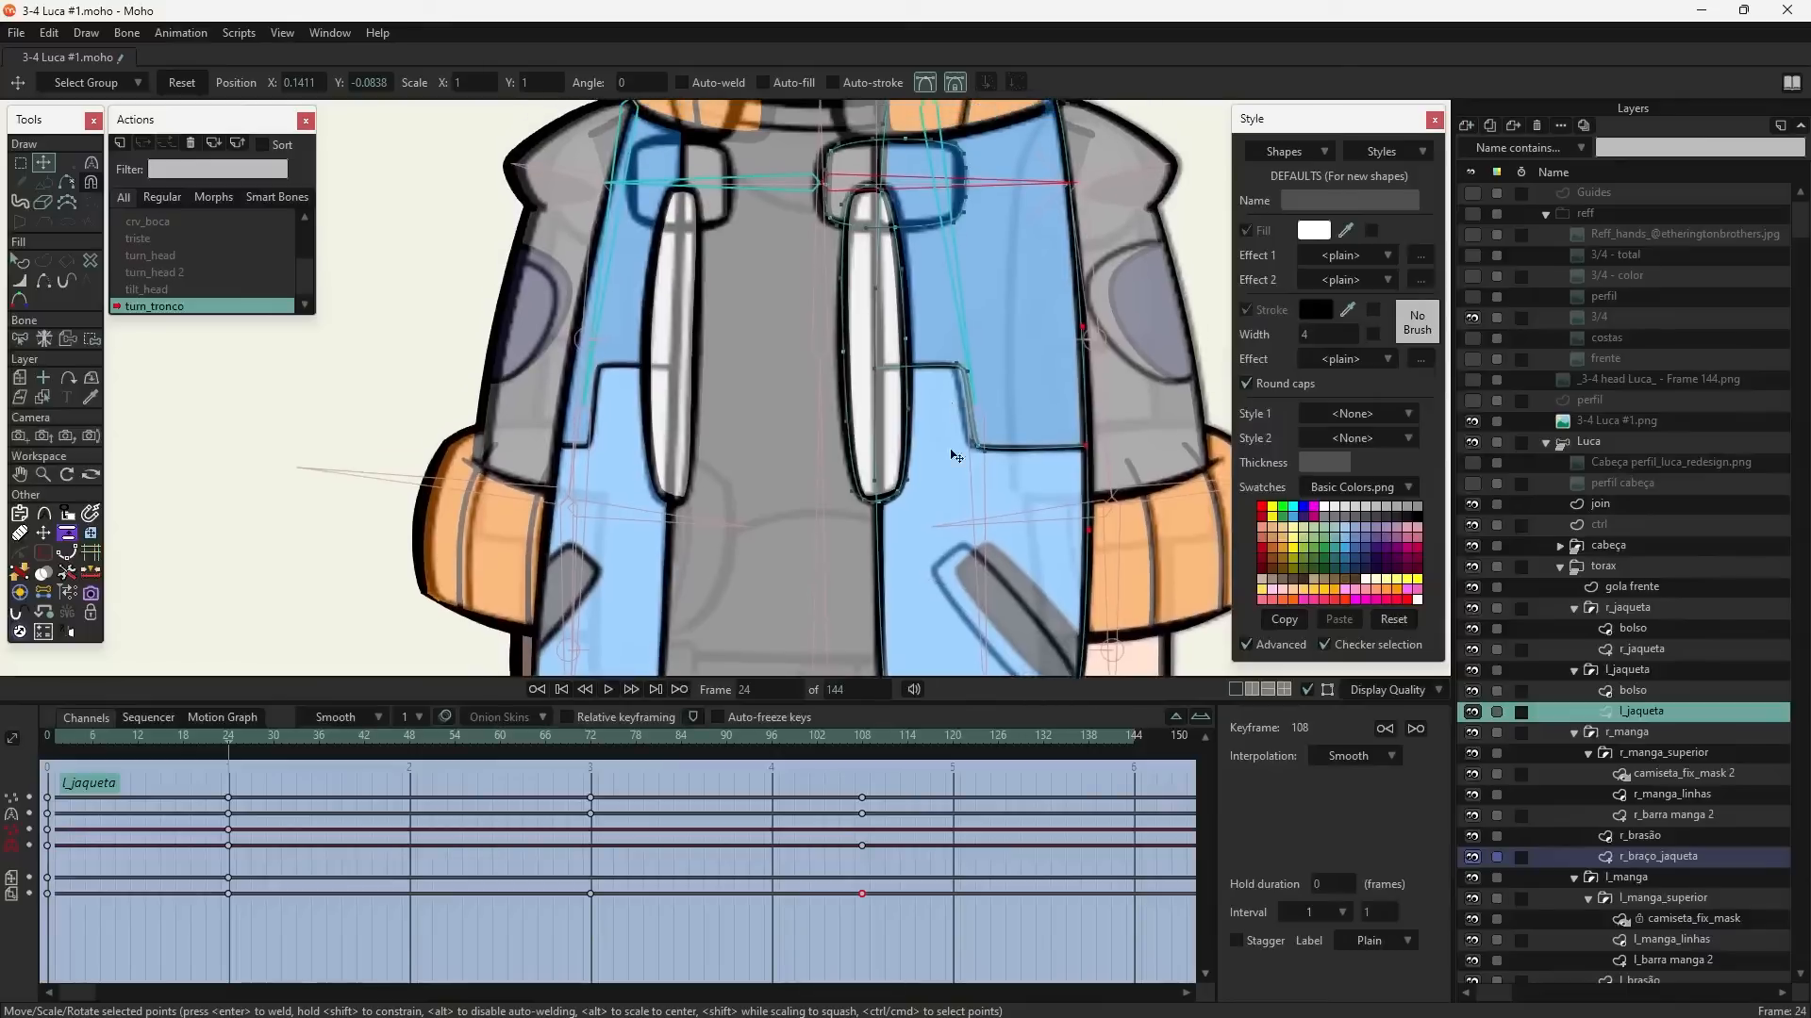
mouse_move(950, 429)
mouse_down()
mouse_move(982, 516)
mouse_move(952, 461)
mouse_up()
drag(1006, 399, 990, 494)
scroll(1101, 305, up, 1)
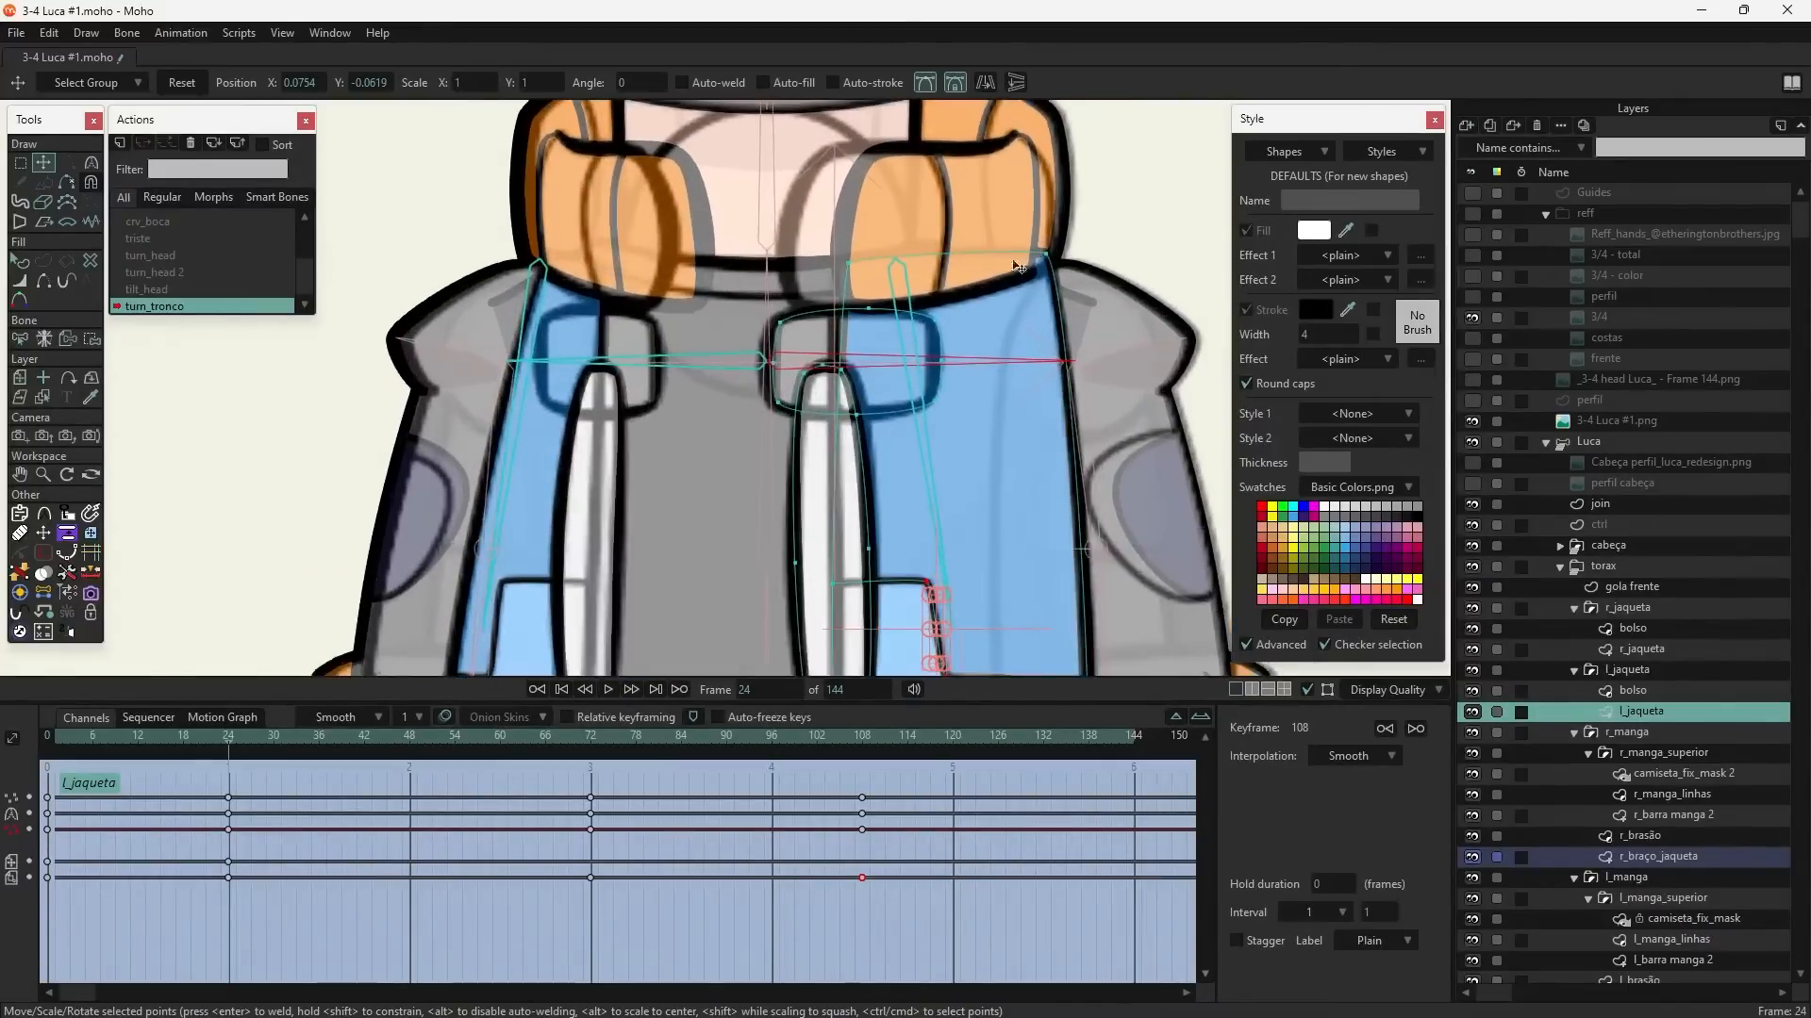
drag(904, 339, 969, 104)
drag(793, 604, 818, 207)
drag(796, 477, 783, 650)
drag(848, 345, 774, 472)
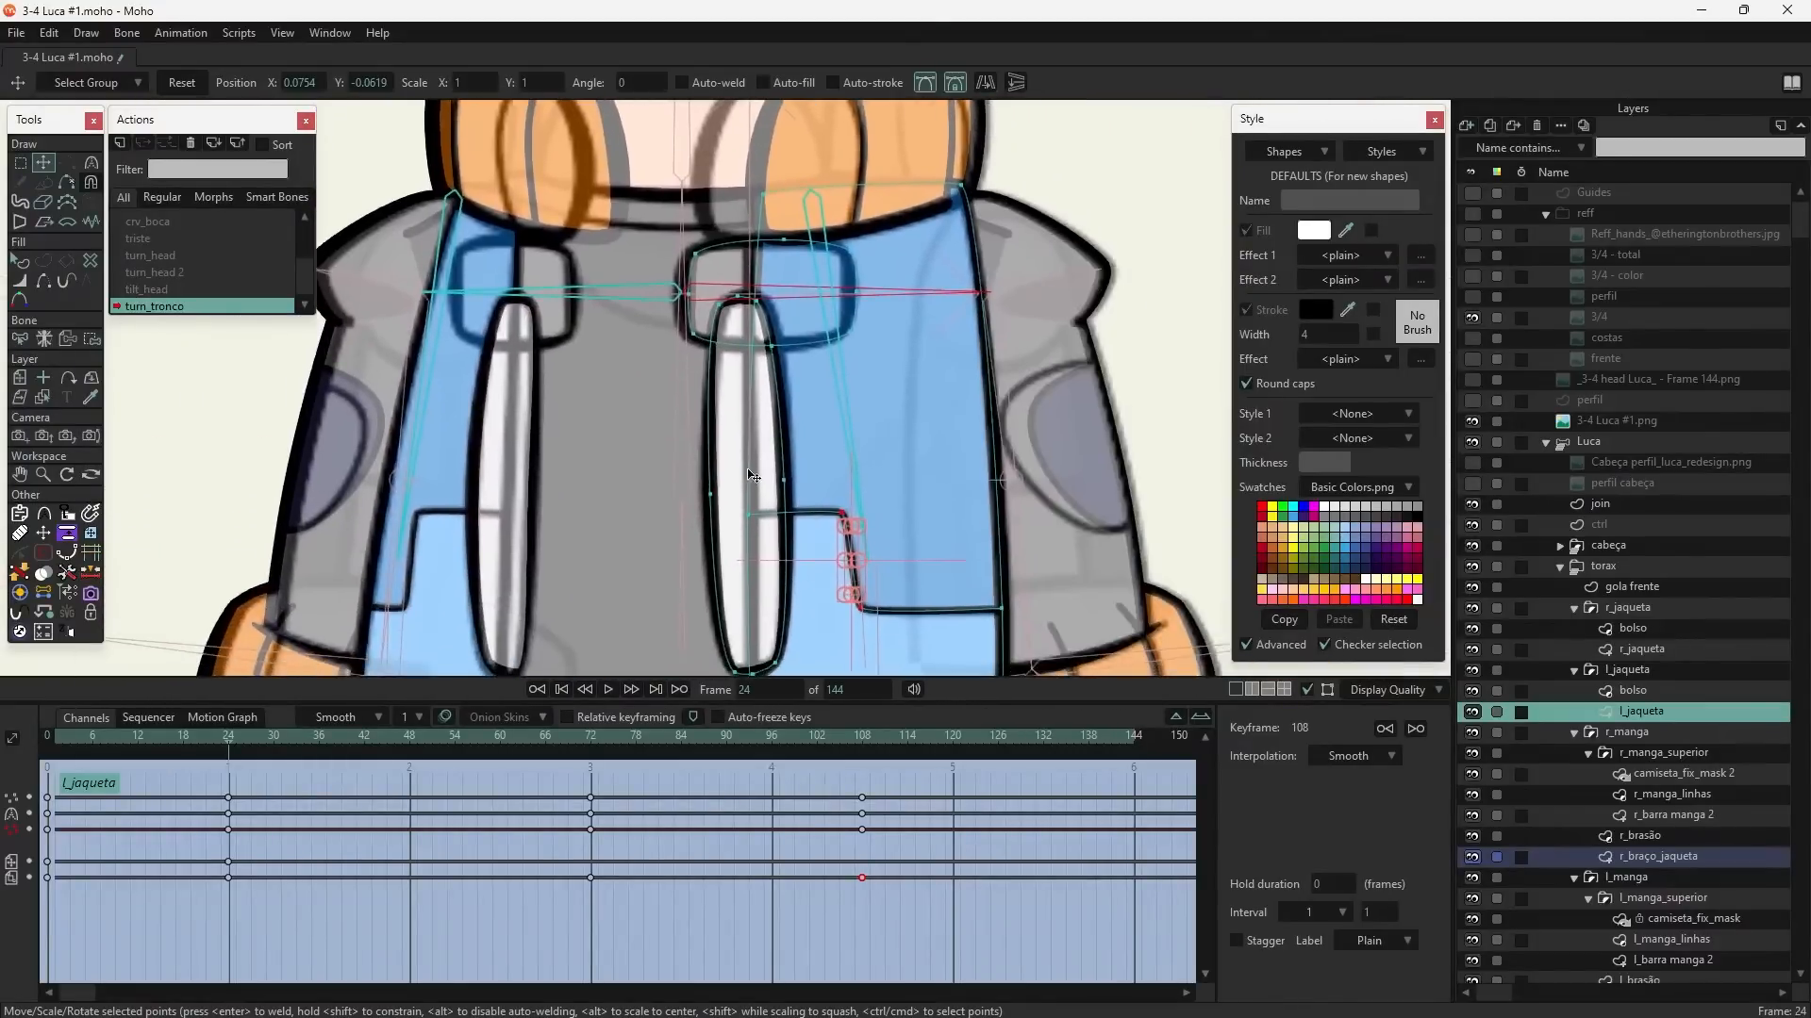
- Nudge l_jaqueta's stepped seam corner points slightly inward onto the reference seam line
scroll(773, 473, up, 2)
drag(923, 613, 913, 613)
click(700, 270)
drag(700, 268, 704, 206)
click(928, 323)
scroll(925, 324, down, 5)
drag(814, 528, 795, 560)
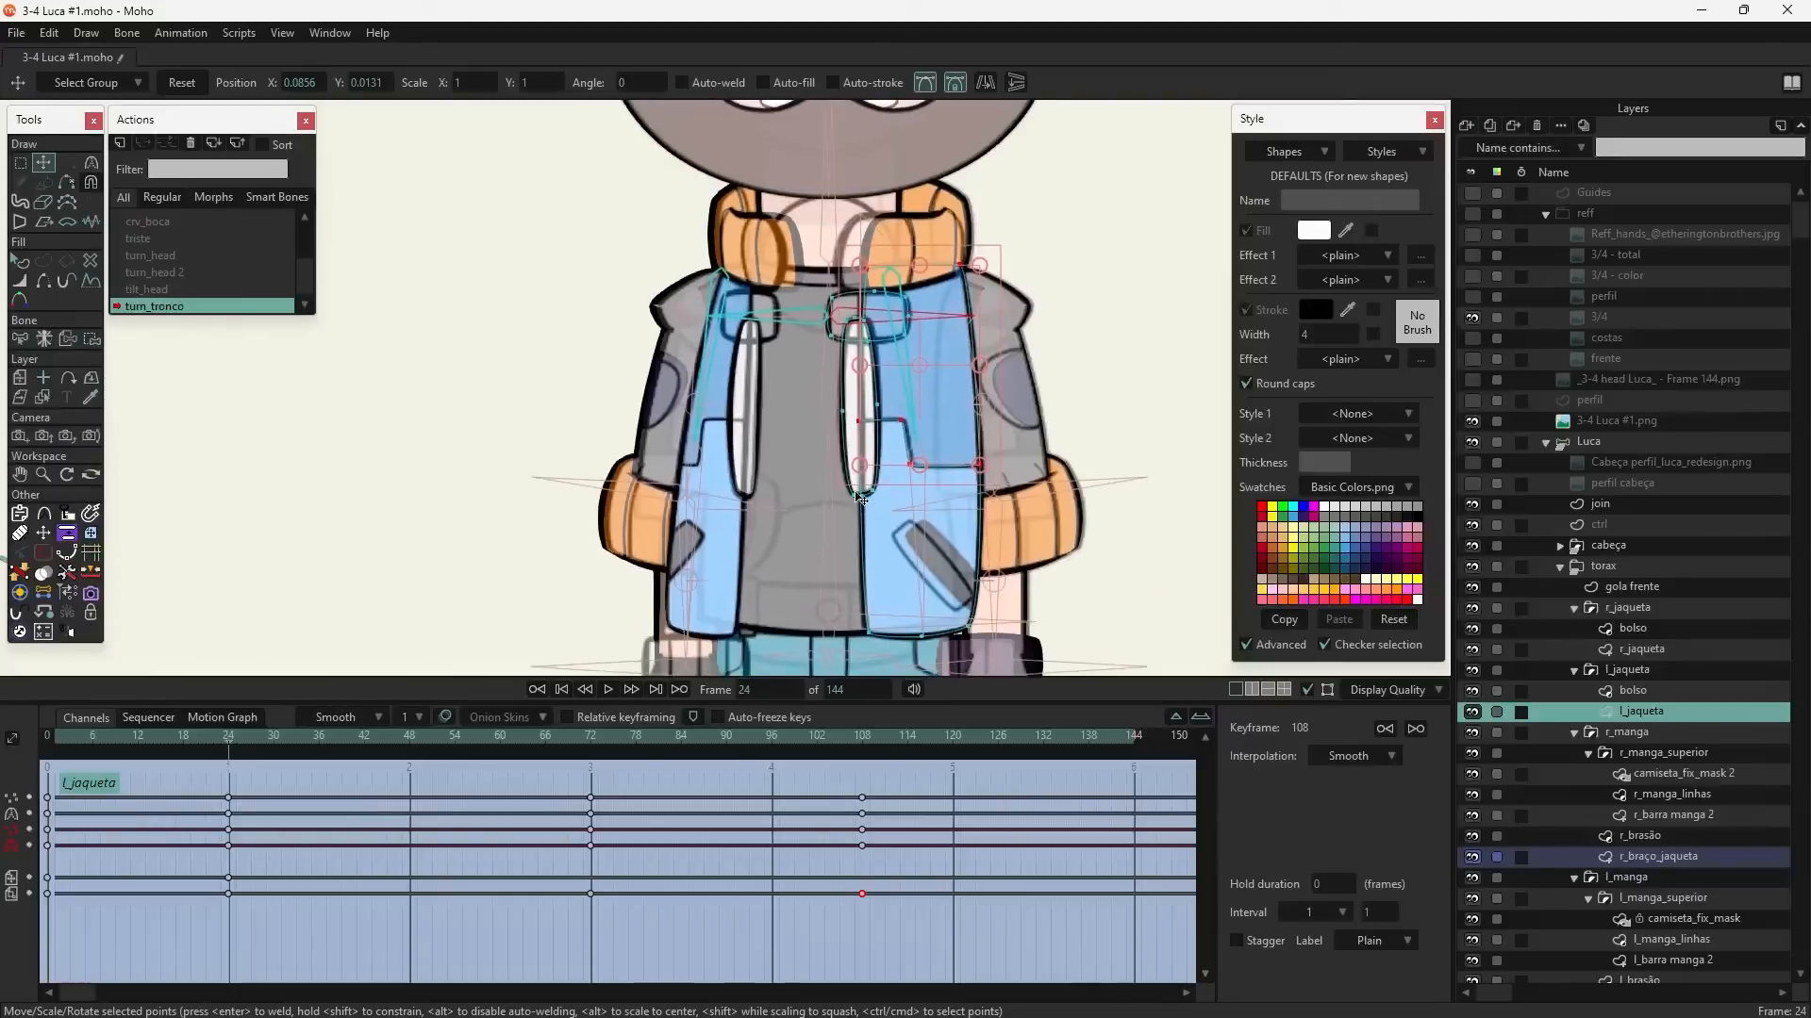
- Move the l_brasão badge inward at frame 24 so it sits on the reference badge of the sleeve
scroll(795, 559, up, 3)
ctrl+alt+click(1081, 327)
scroll(1075, 349, up, 3)
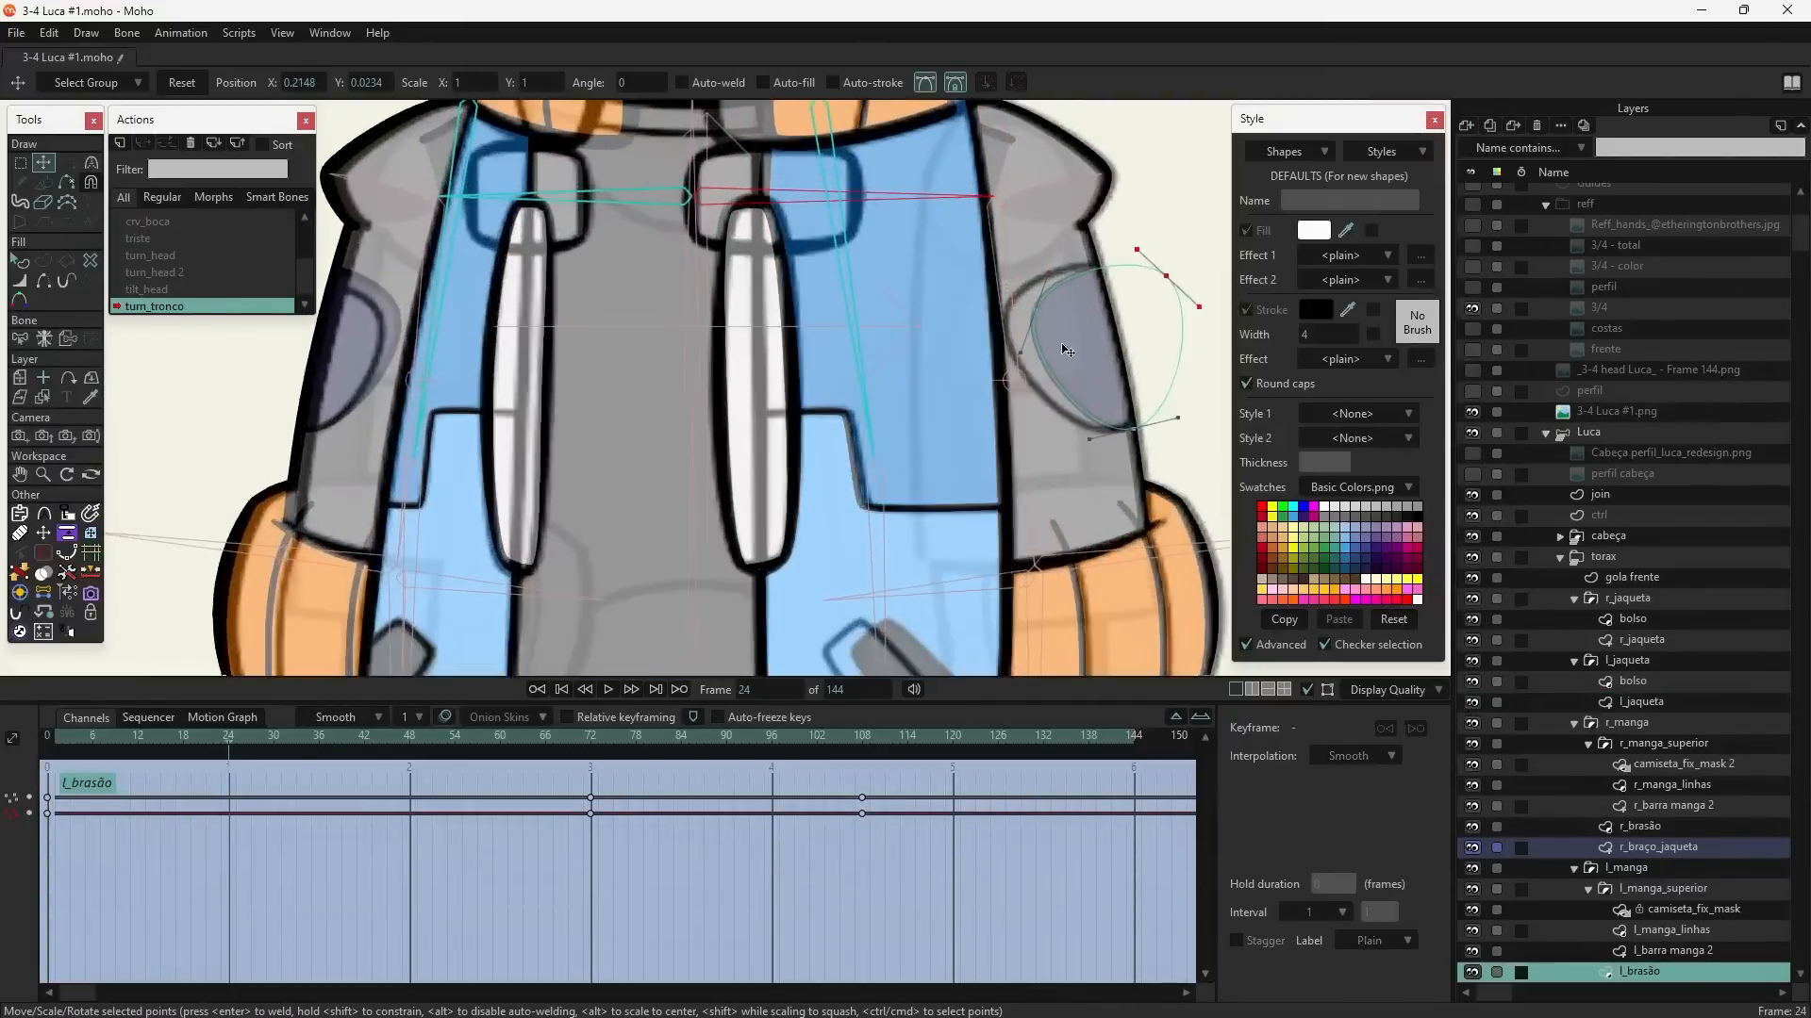
click(1092, 336)
drag(1094, 368, 1061, 367)
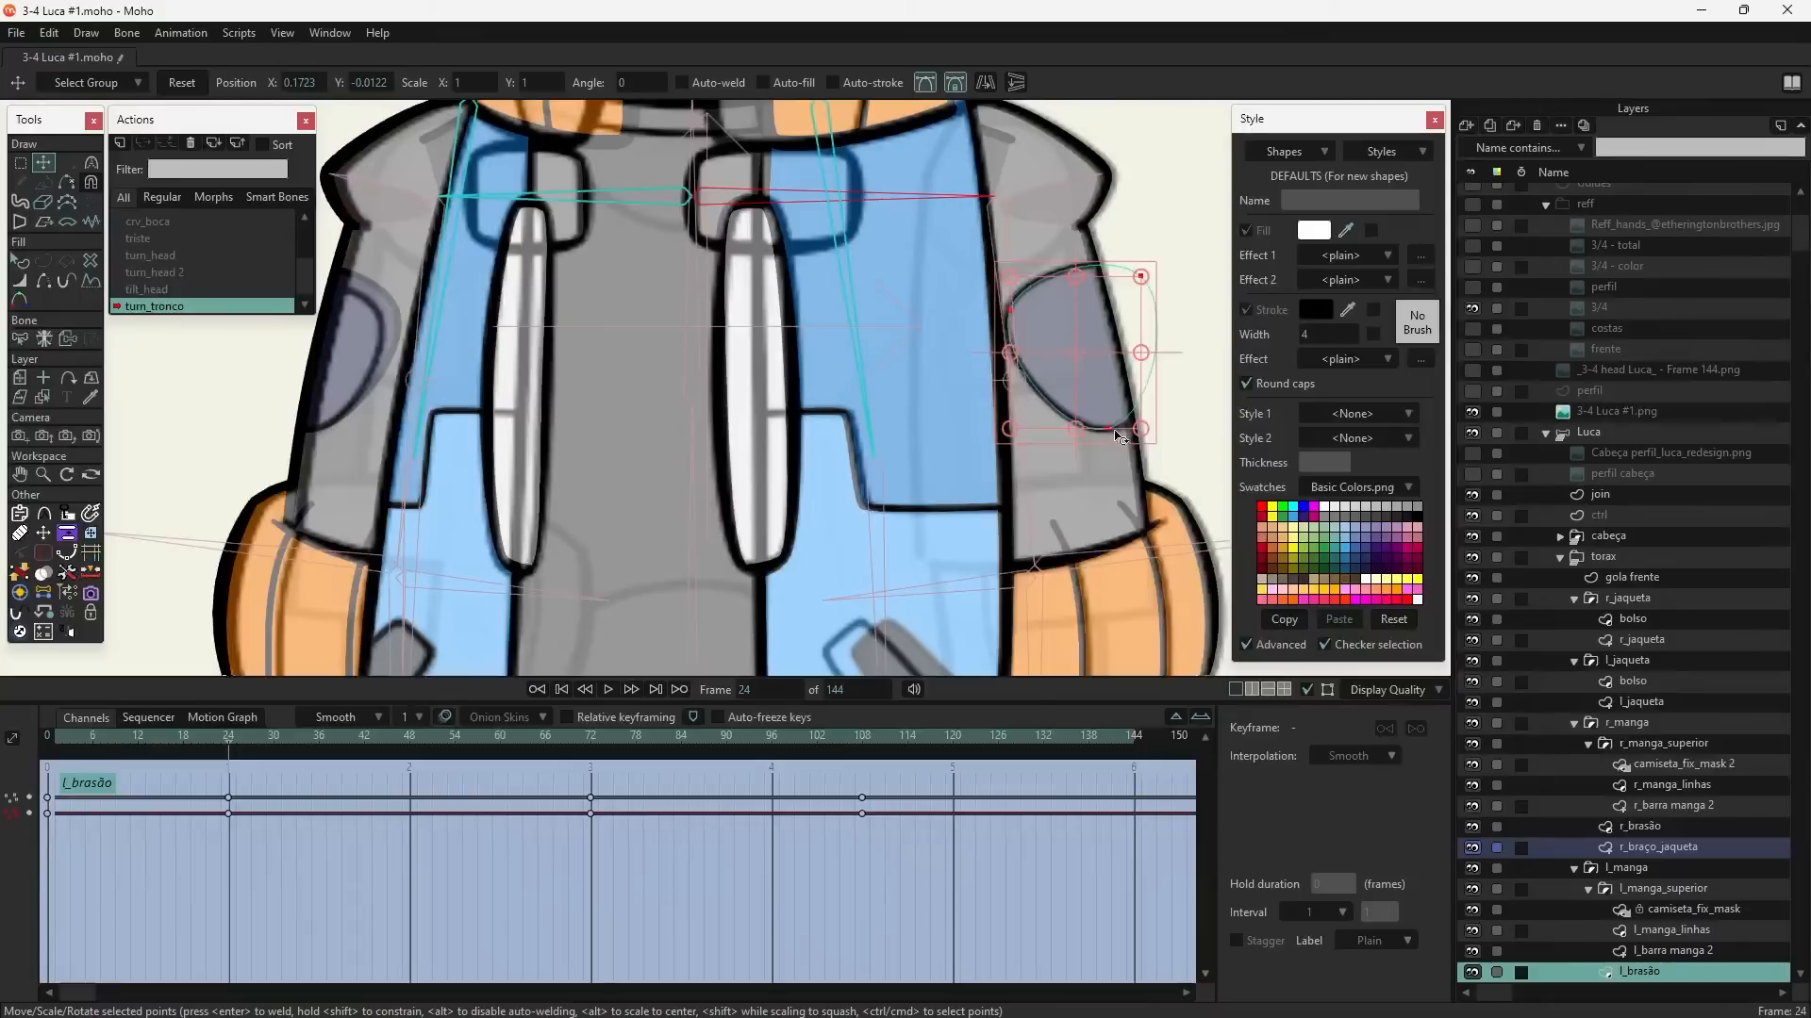
- Nudge the badge on the opposite sleeve slightly inward to match the reference badge
alt+right_click(343, 355)
drag(358, 338, 661, 296)
drag(648, 325, 653, 327)
scroll(962, 347, down, 1)
- At frame 36, pull the inner edge and corner points of gola frente's r_jaqueta-side flap onto the reference outline
drag(960, 307, 769, 555)
drag(785, 411, 782, 512)
scroll(849, 441, up, 1)
alt+right_click(868, 448)
drag(283, 741, 319, 795)
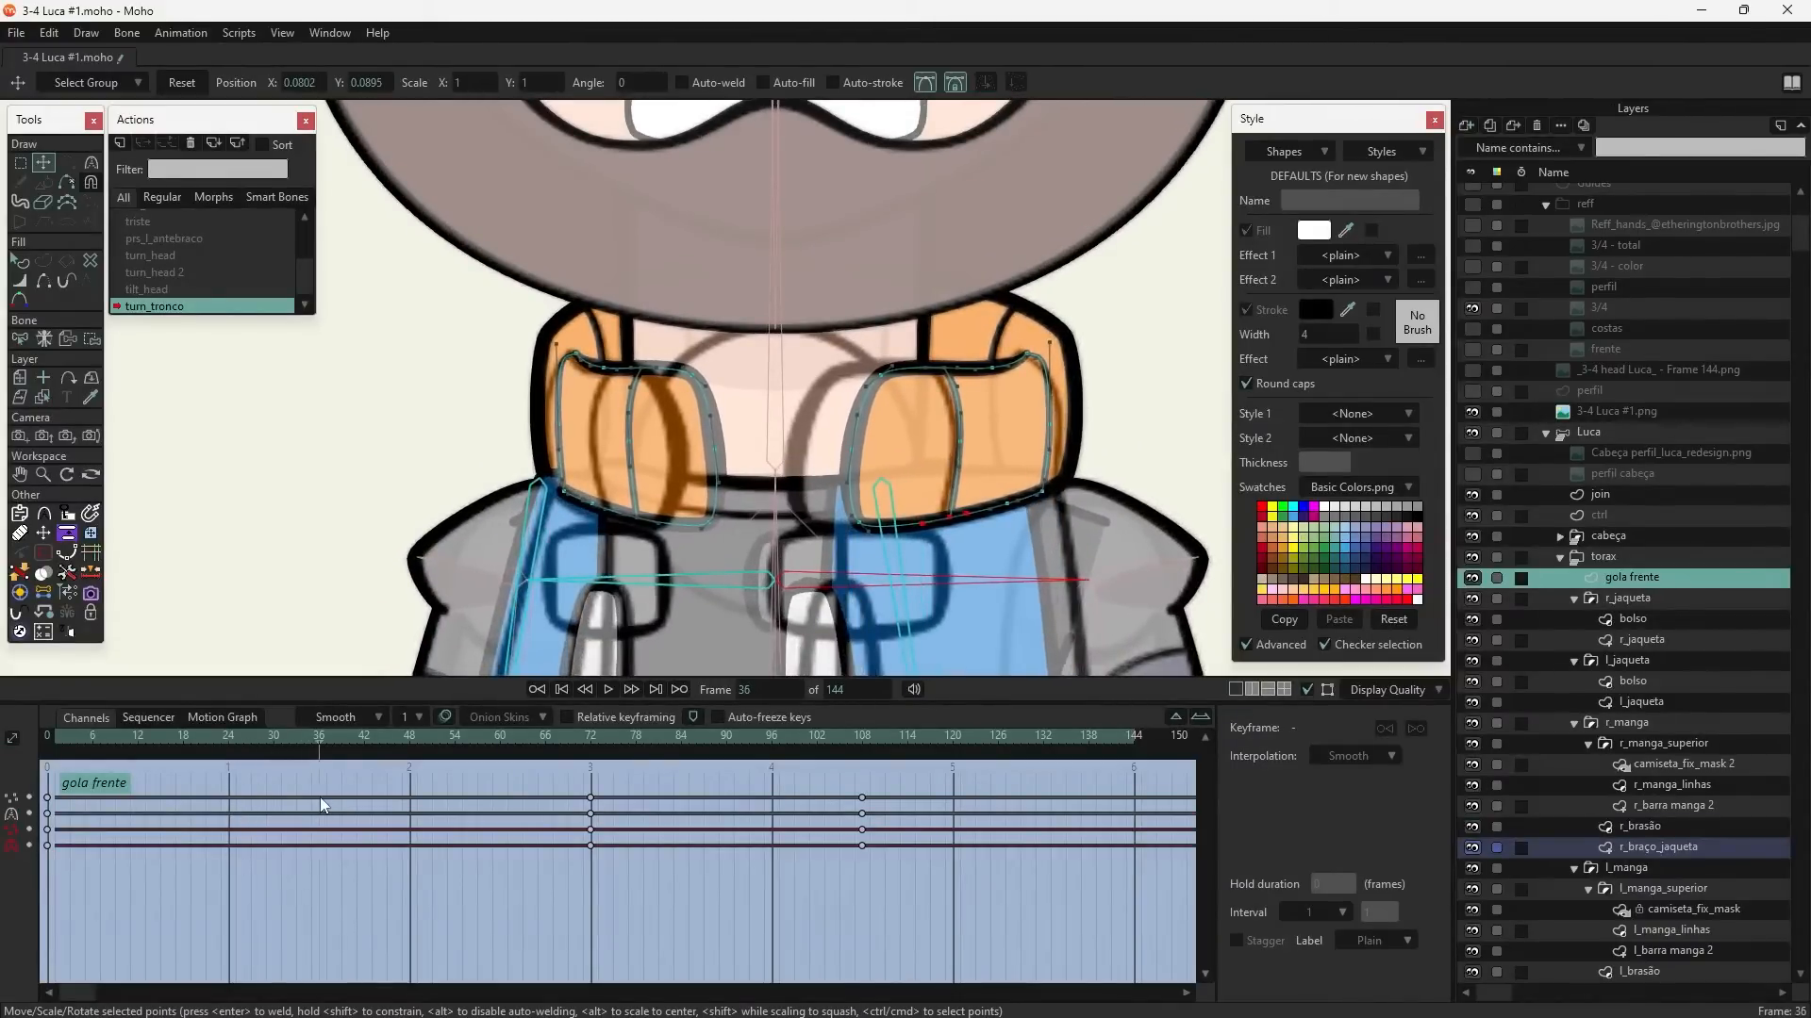
scroll(561, 458, up, 1)
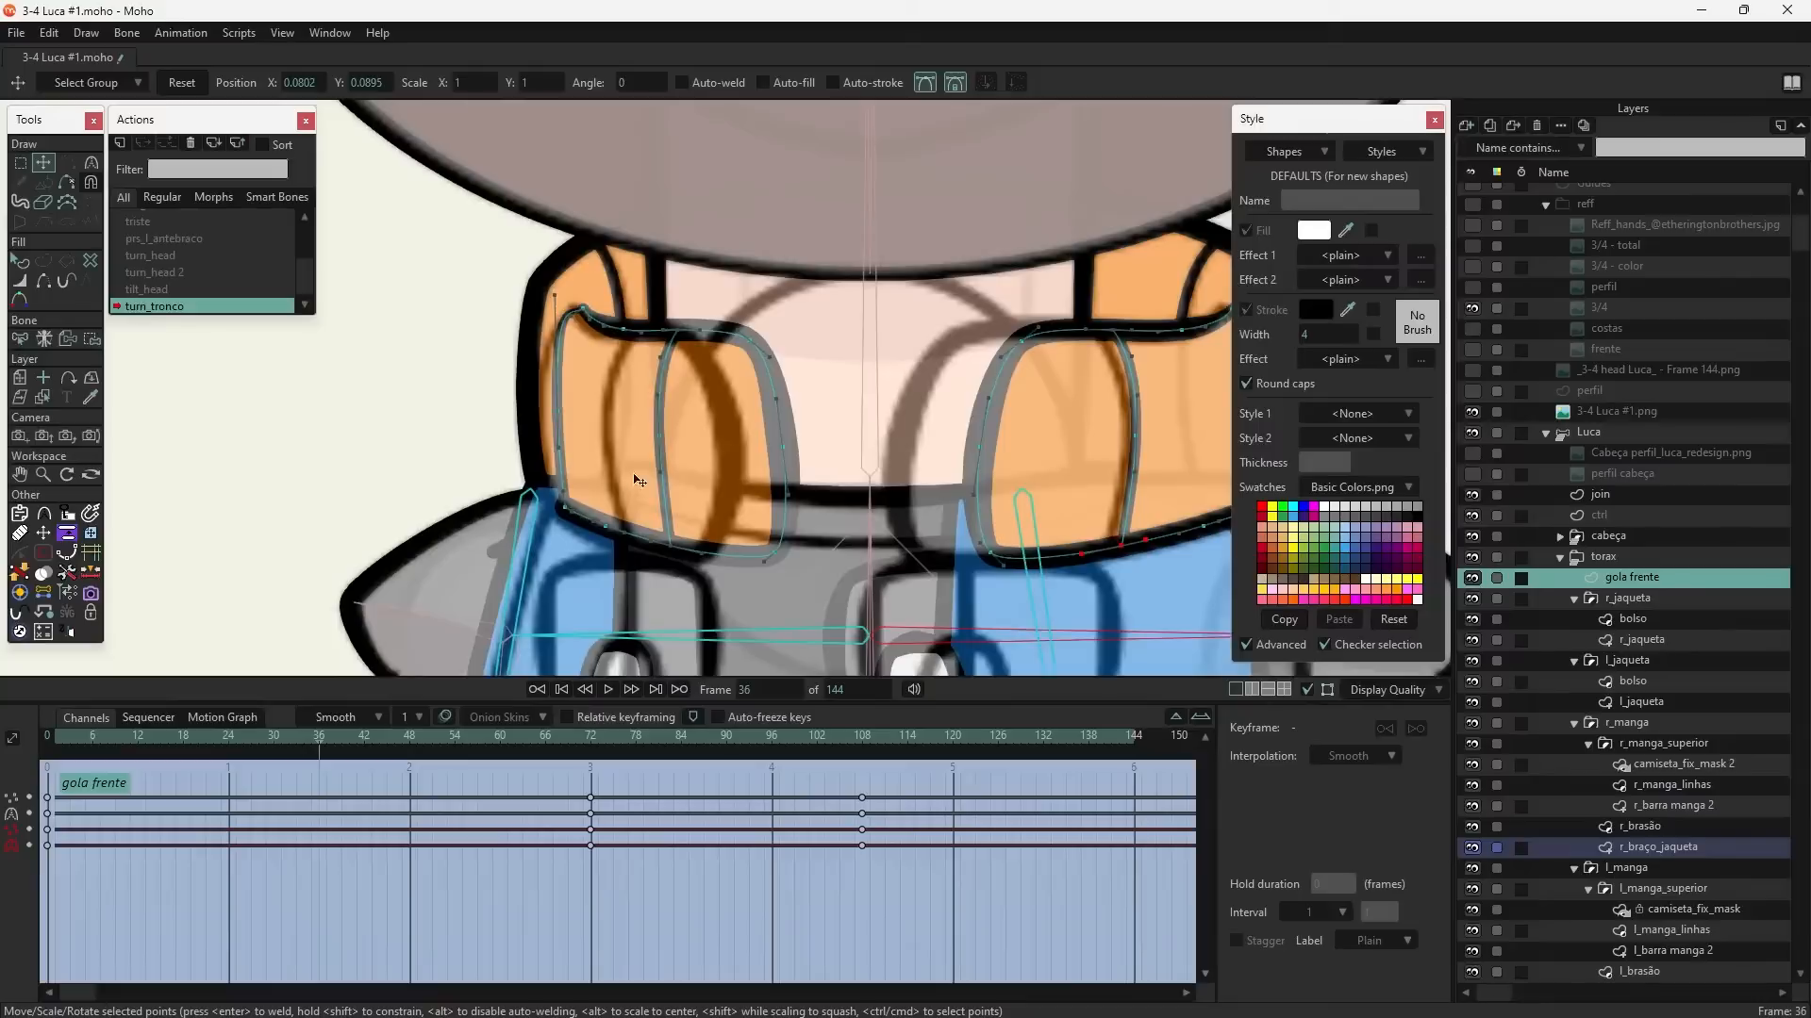
click(603, 408)
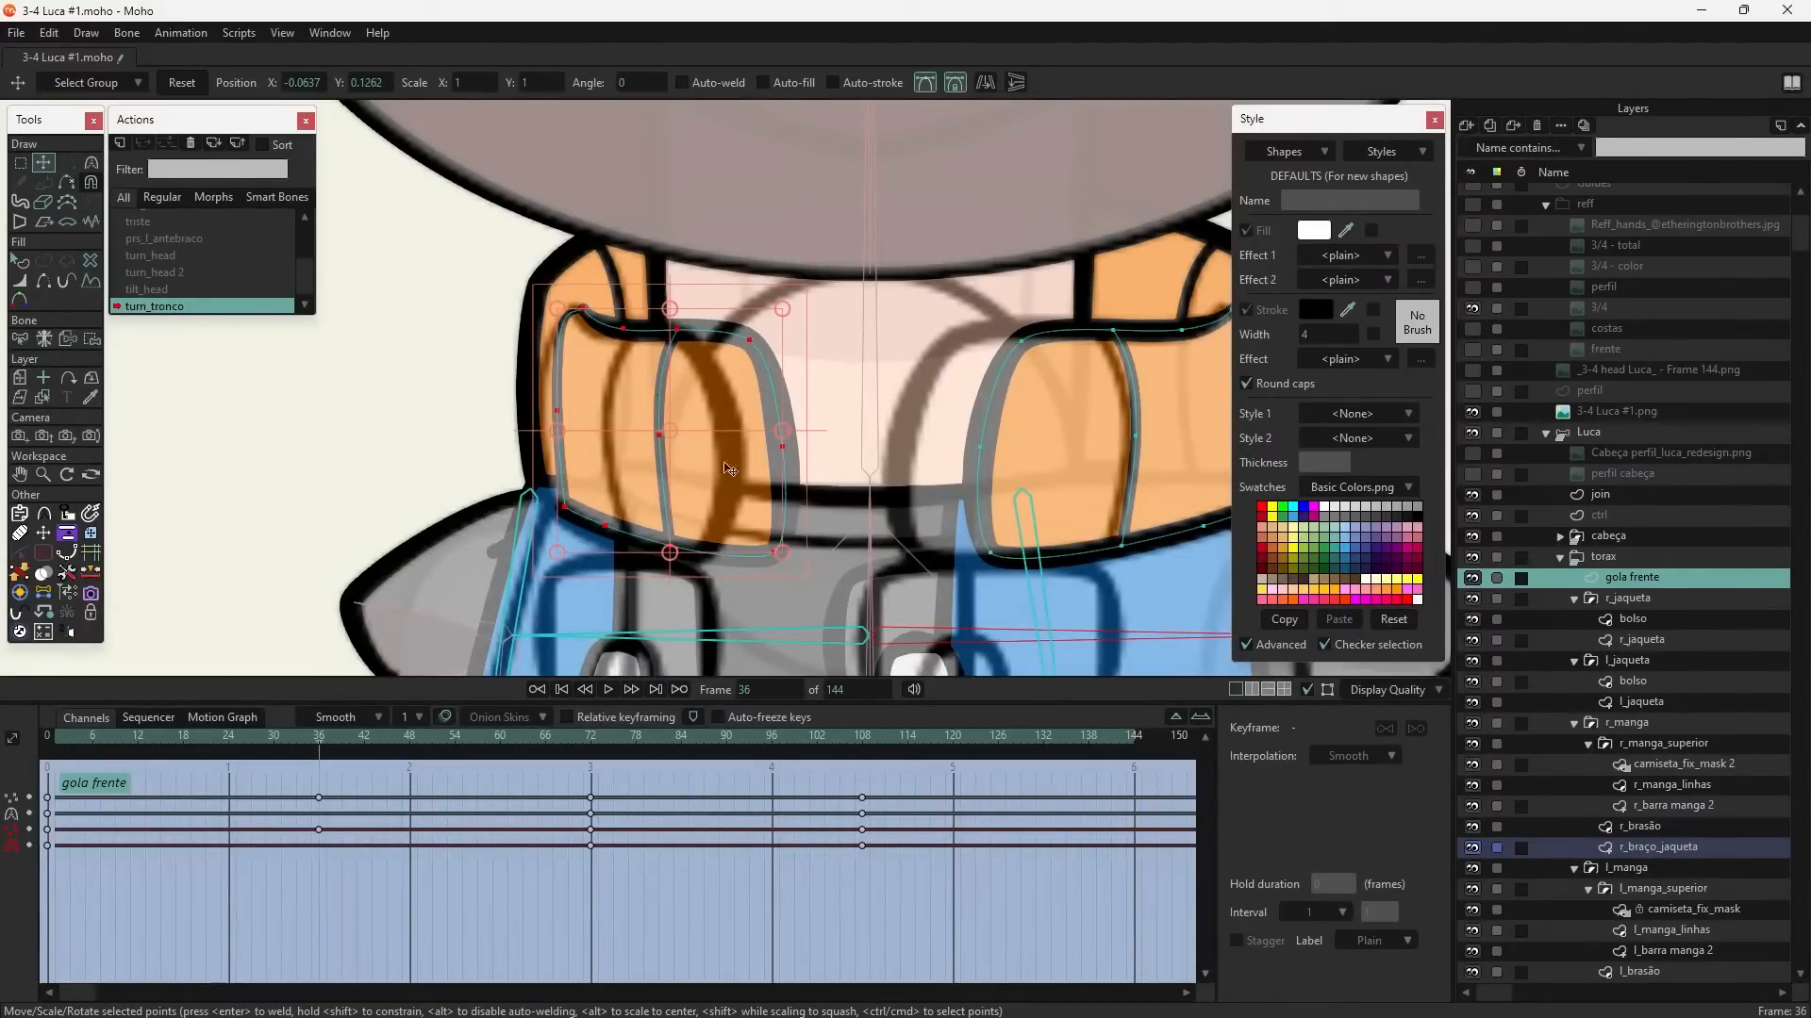
drag(782, 436, 734, 441)
click(710, 341)
drag(713, 344, 705, 356)
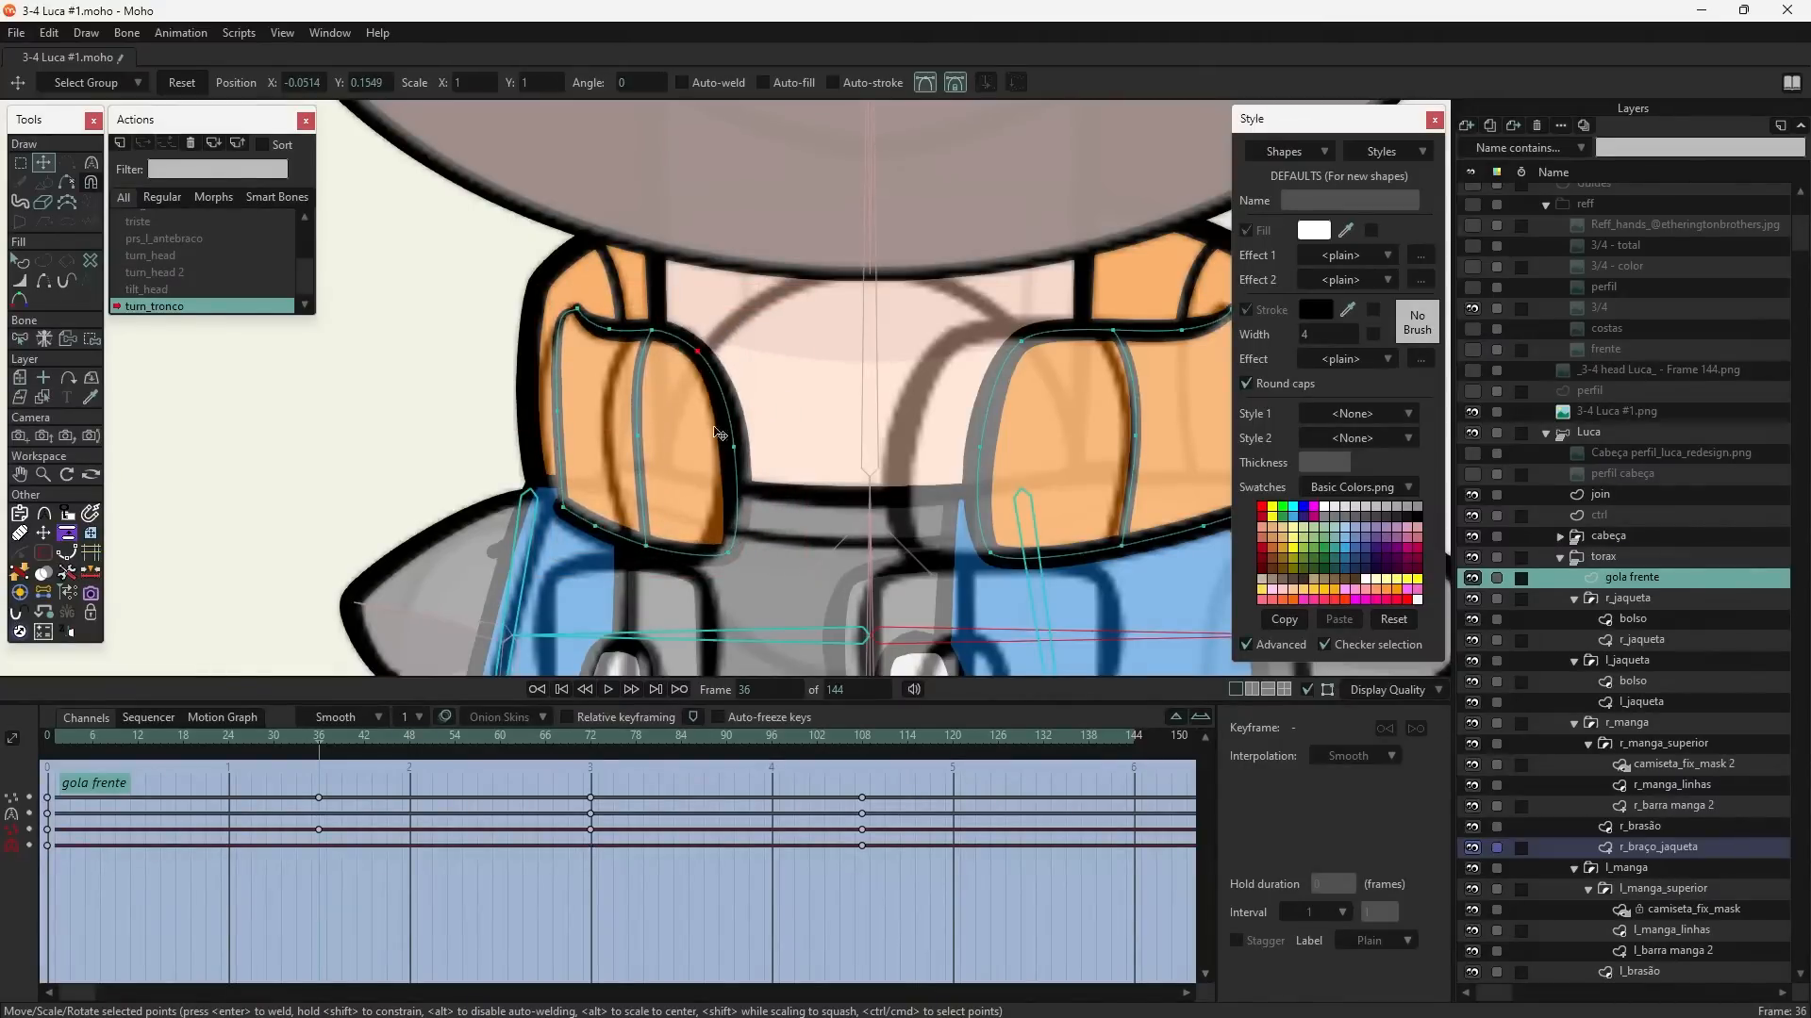
drag(709, 550, 700, 556)
- Move the middle and upper points of the same collar flap's fold line outward onto the reference fold
drag(637, 437, 610, 440)
drag(649, 331, 630, 330)
click(640, 547)
key(ctrl+z)
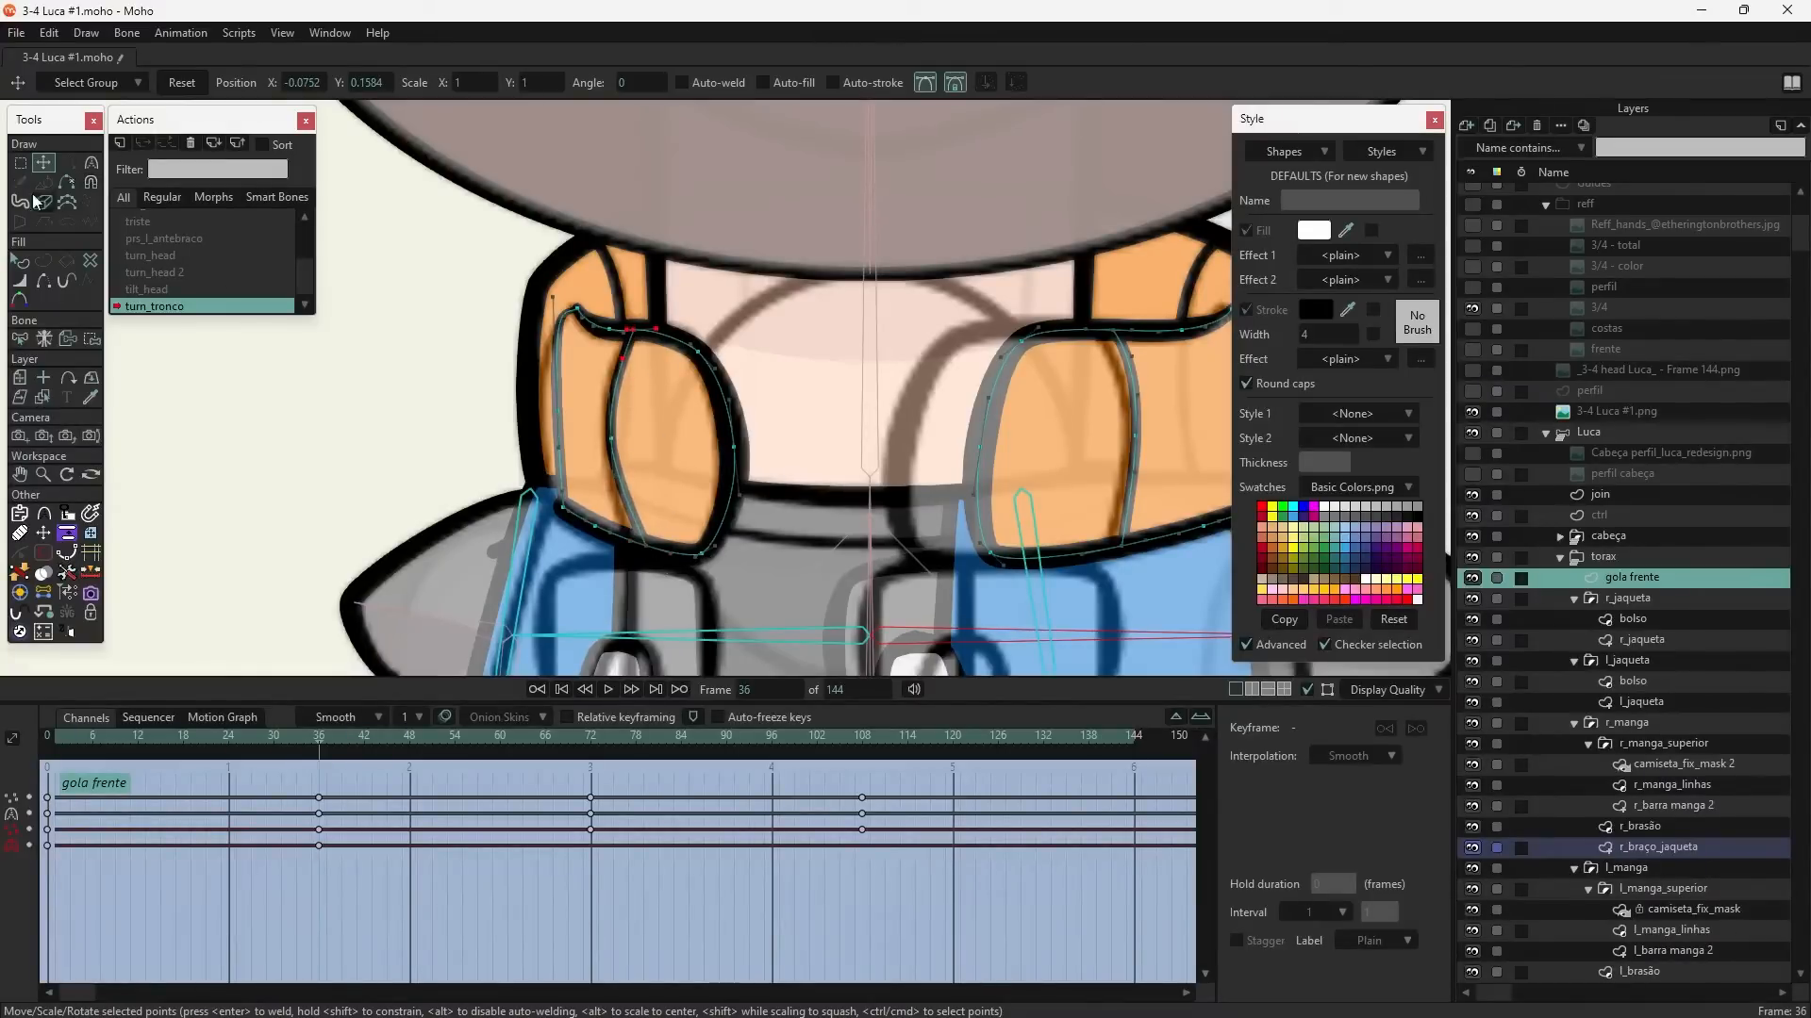
- Move the lower end of the flap's fold line onto the reference with the Magnet tool at radius 0.0350
click(90, 182)
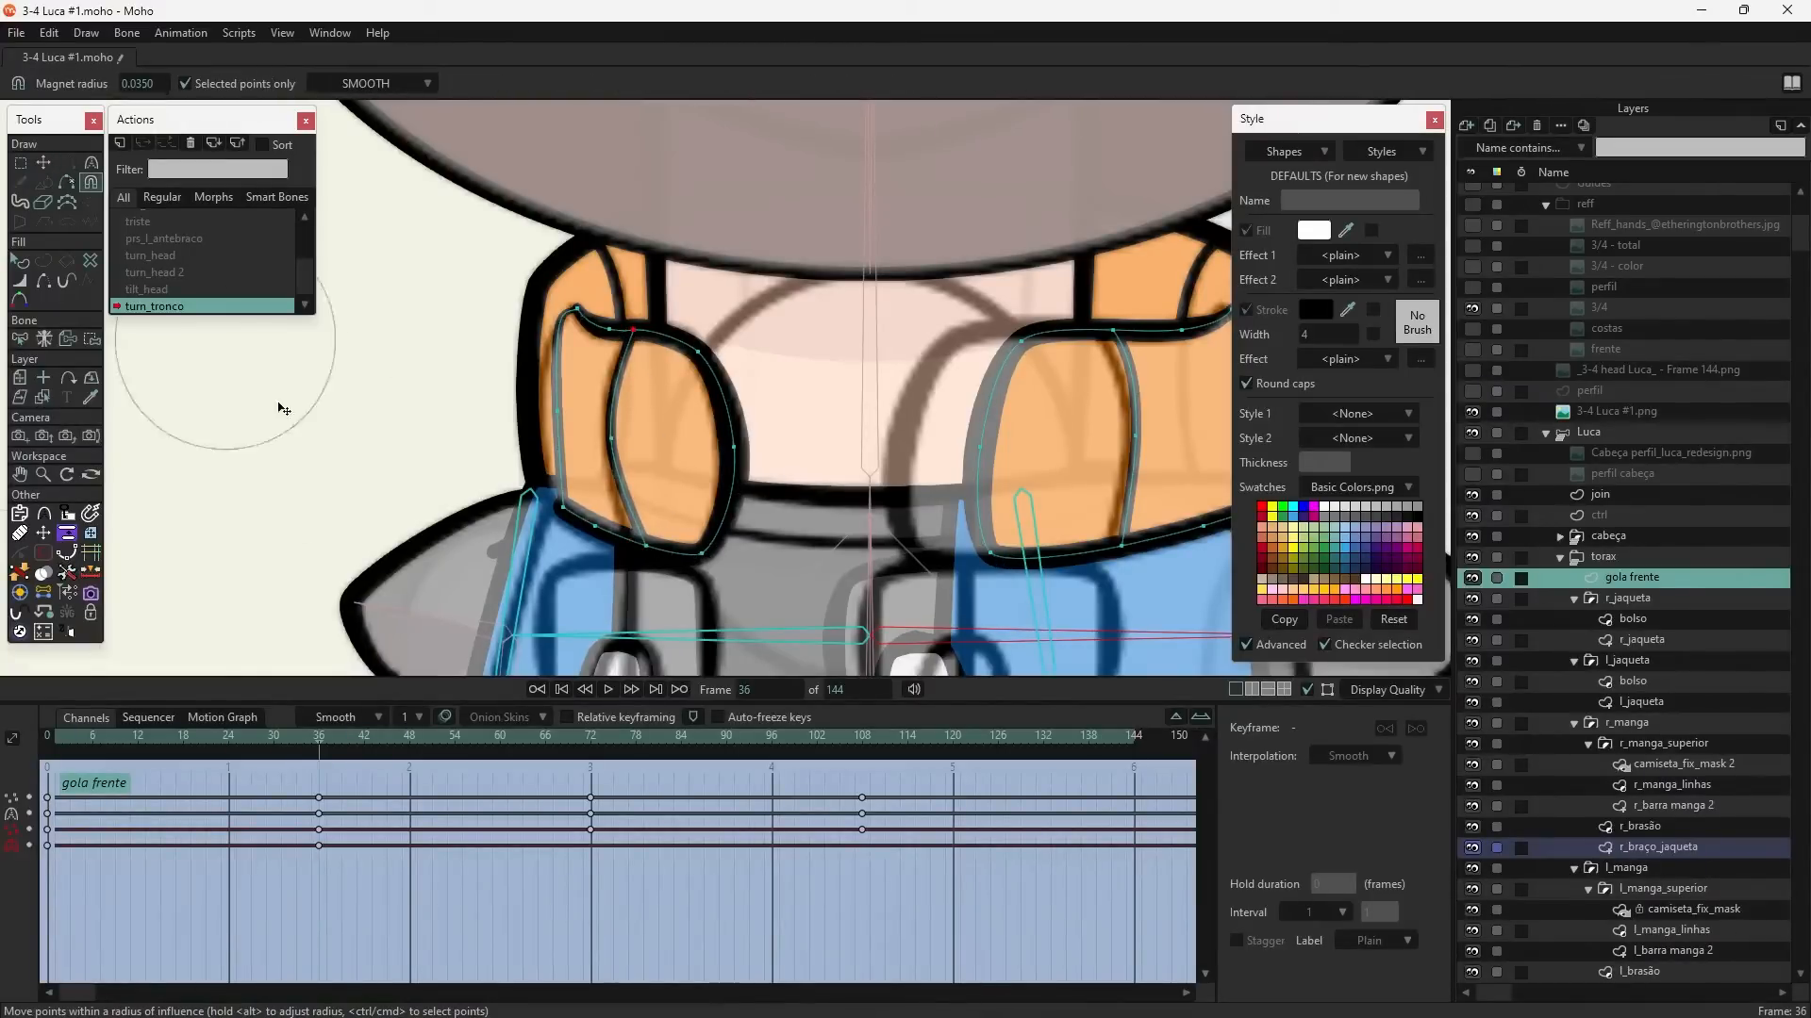
click(646, 548)
click(638, 552)
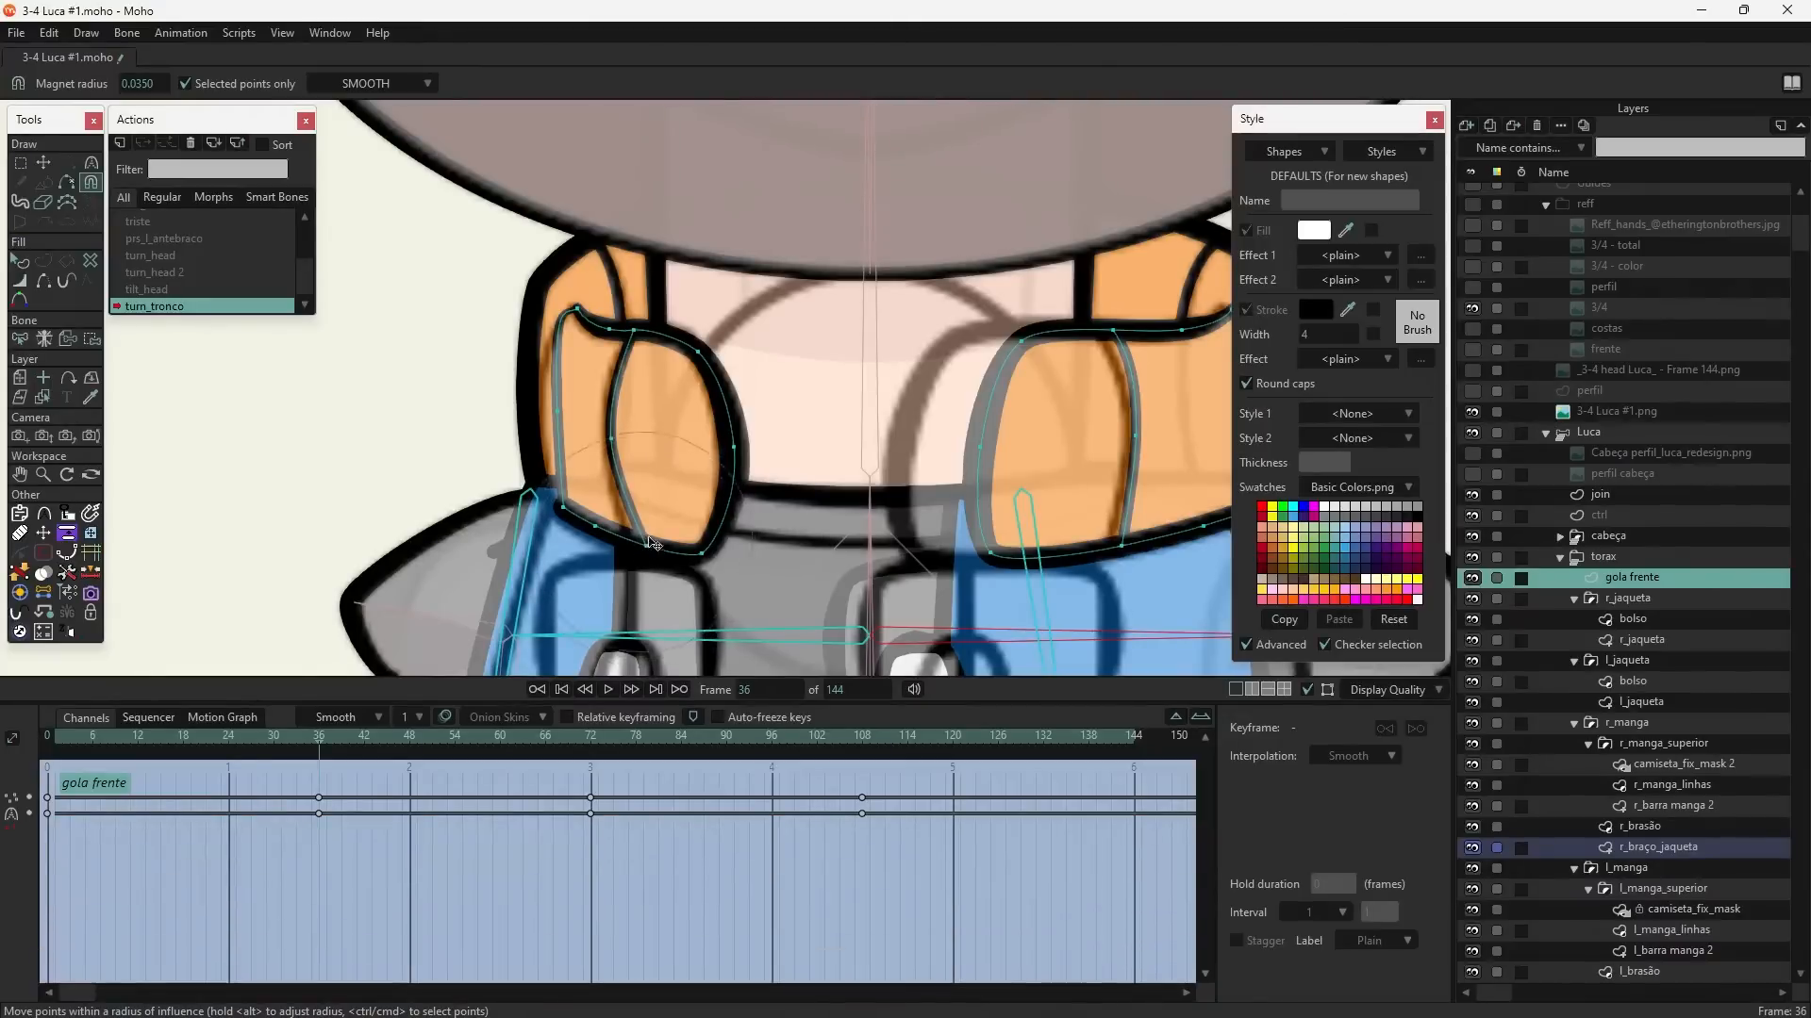
click(648, 552)
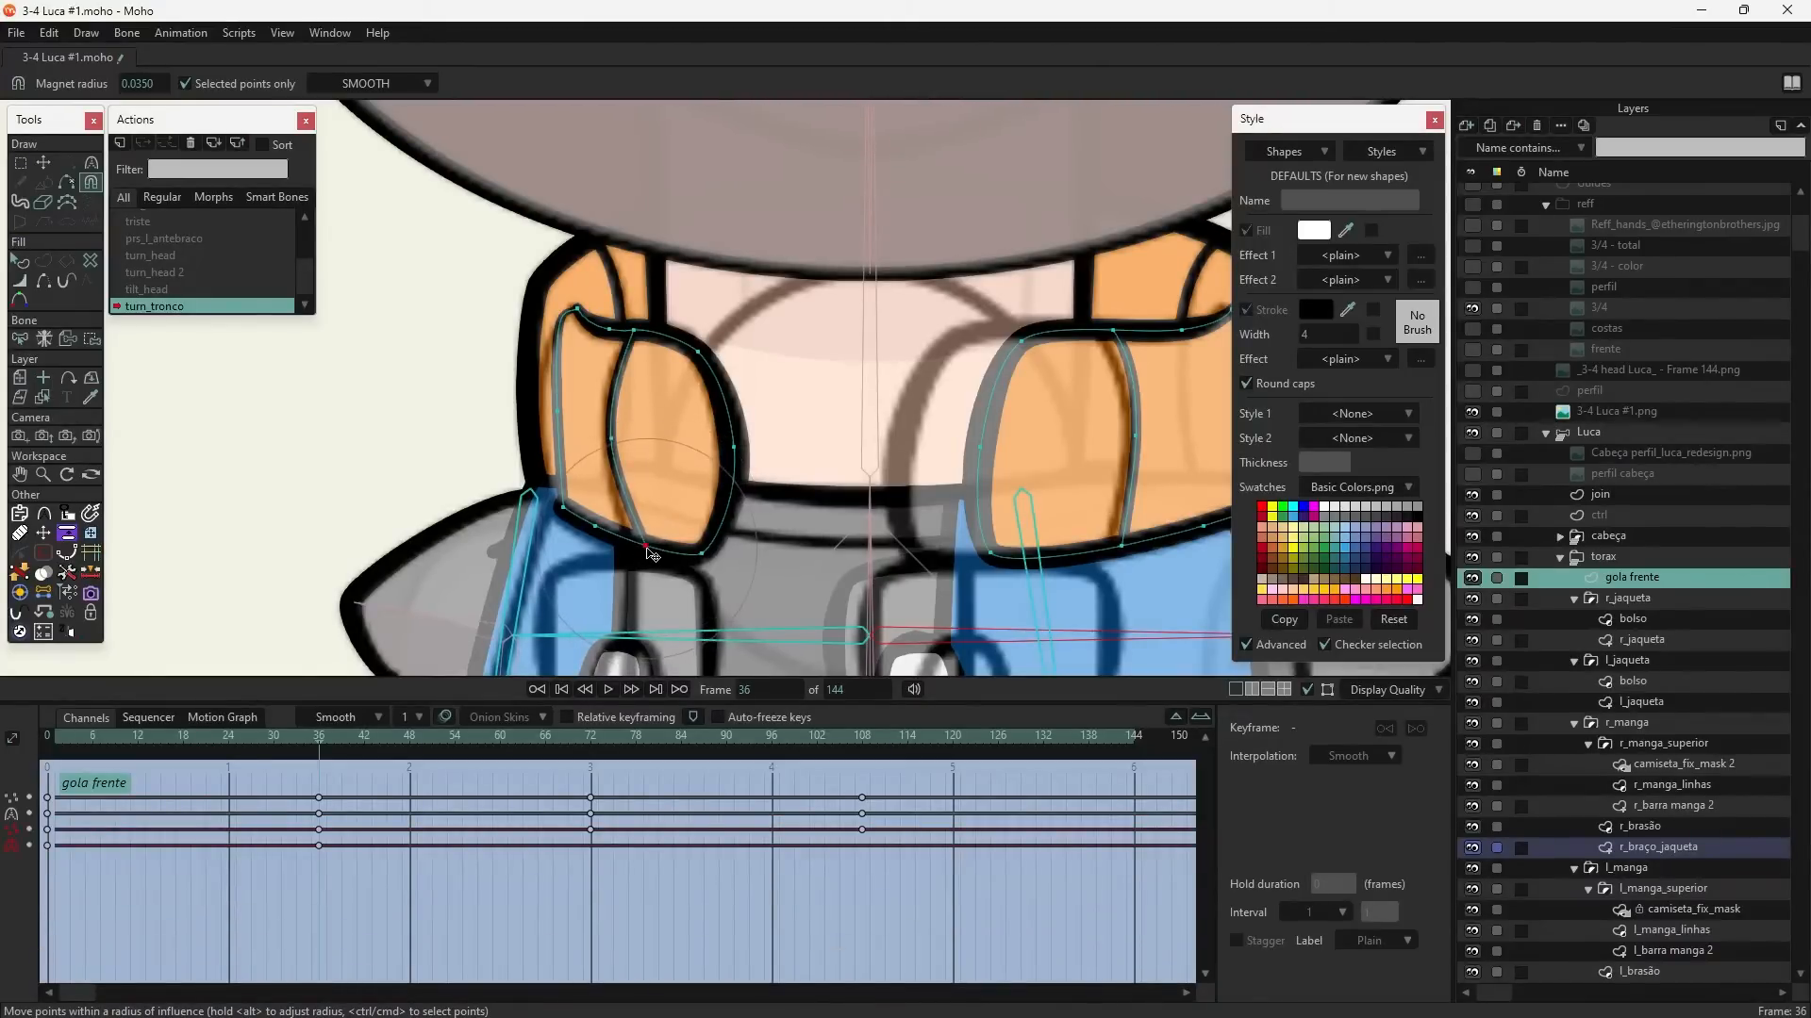
drag(651, 553, 635, 550)
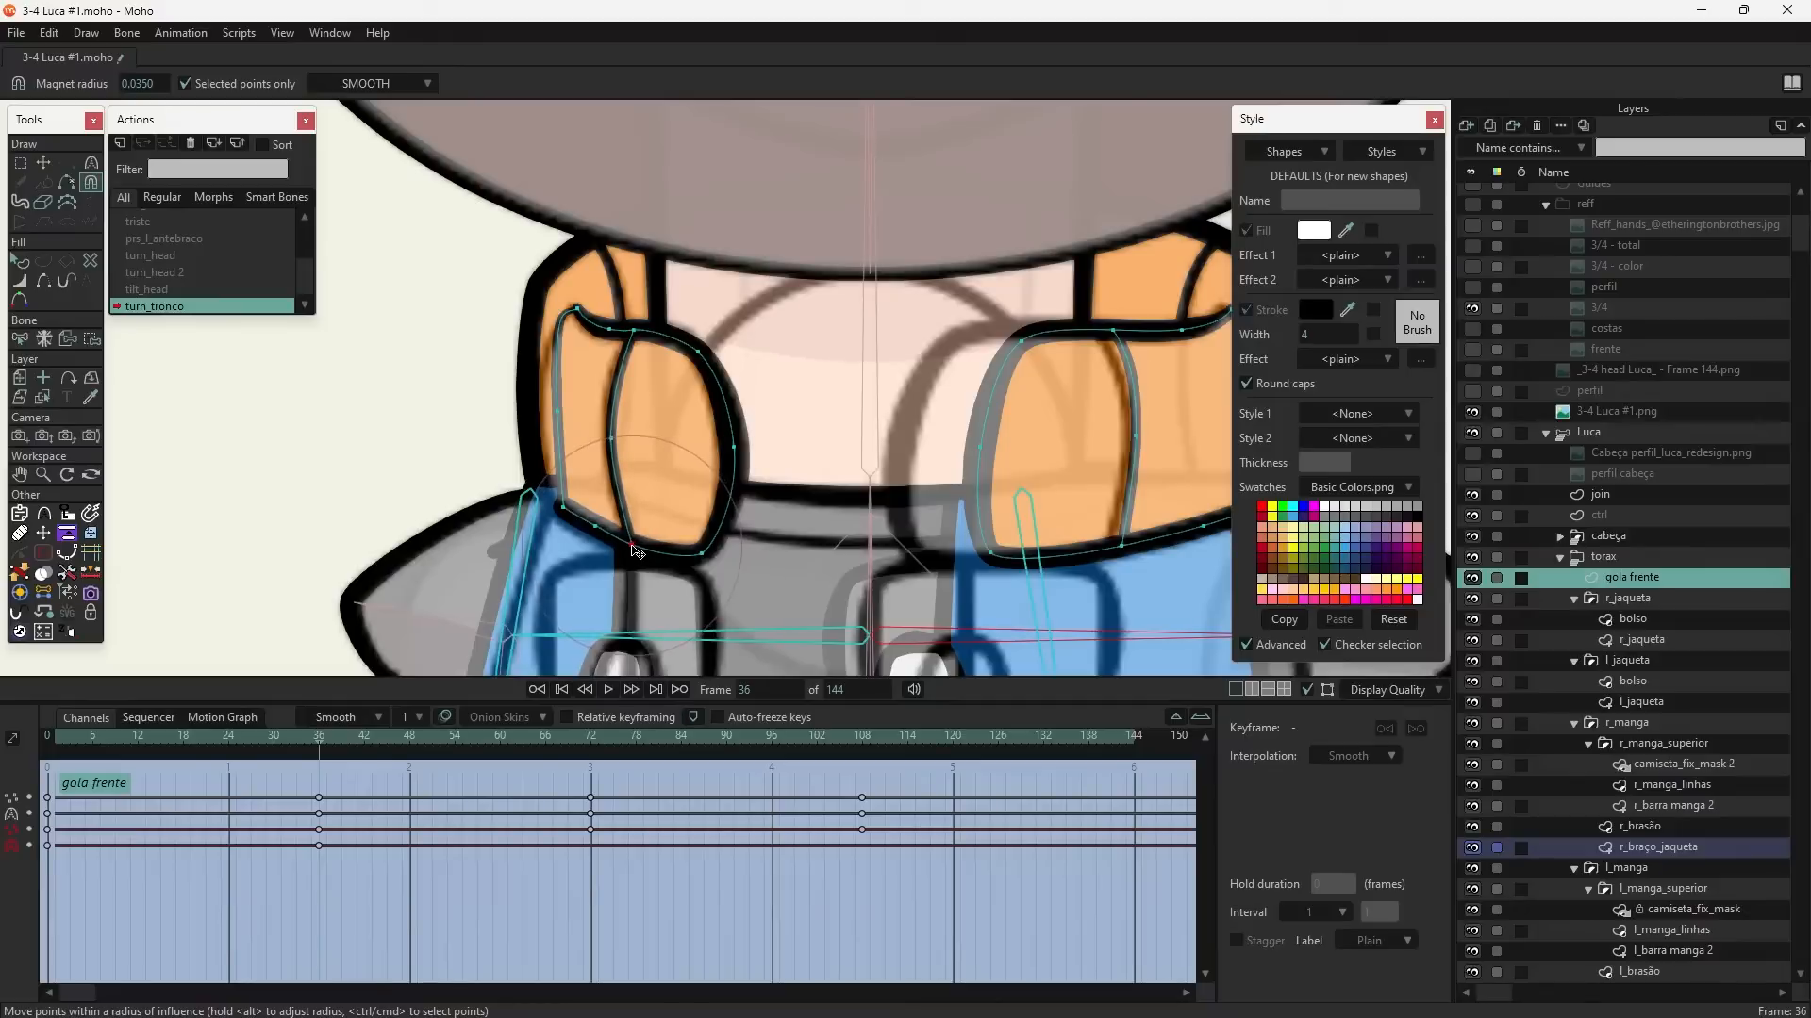
- Shift the points along the flap's lower edge slightly outward onto the reference outline
click(43, 163)
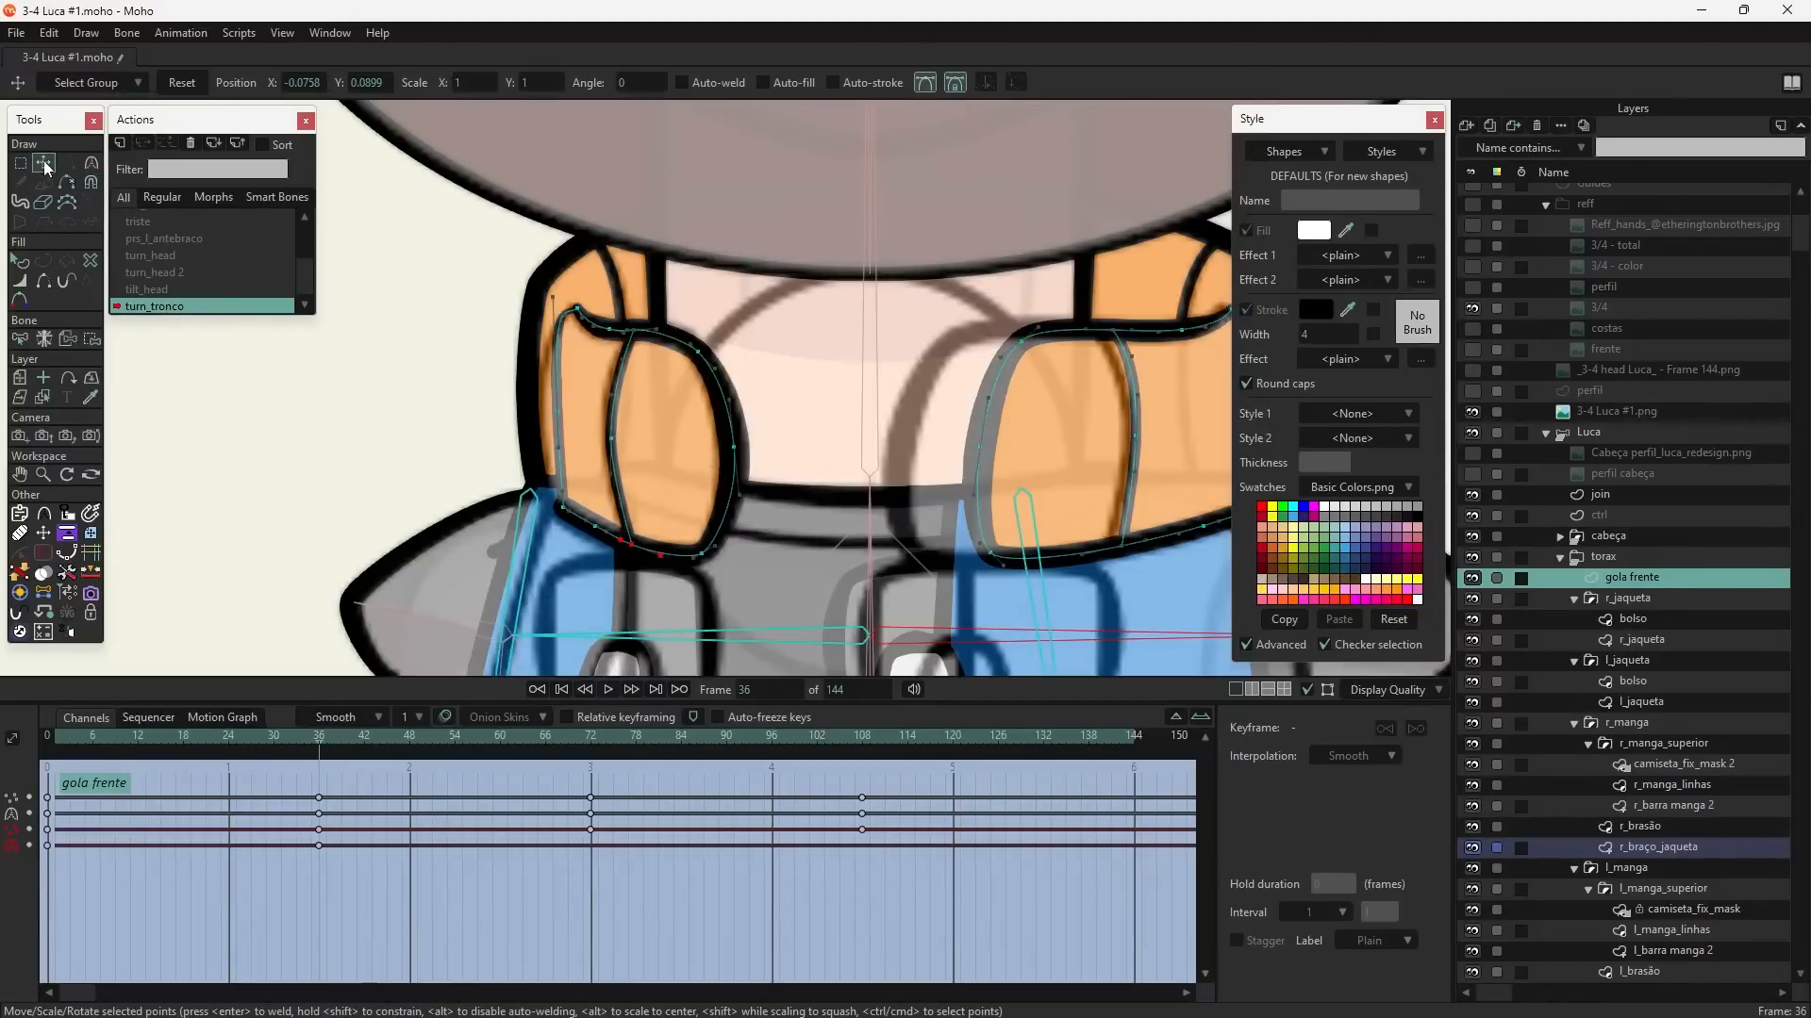
scroll(614, 554, up, 2)
scroll(618, 557, up, 4)
drag(548, 506, 539, 504)
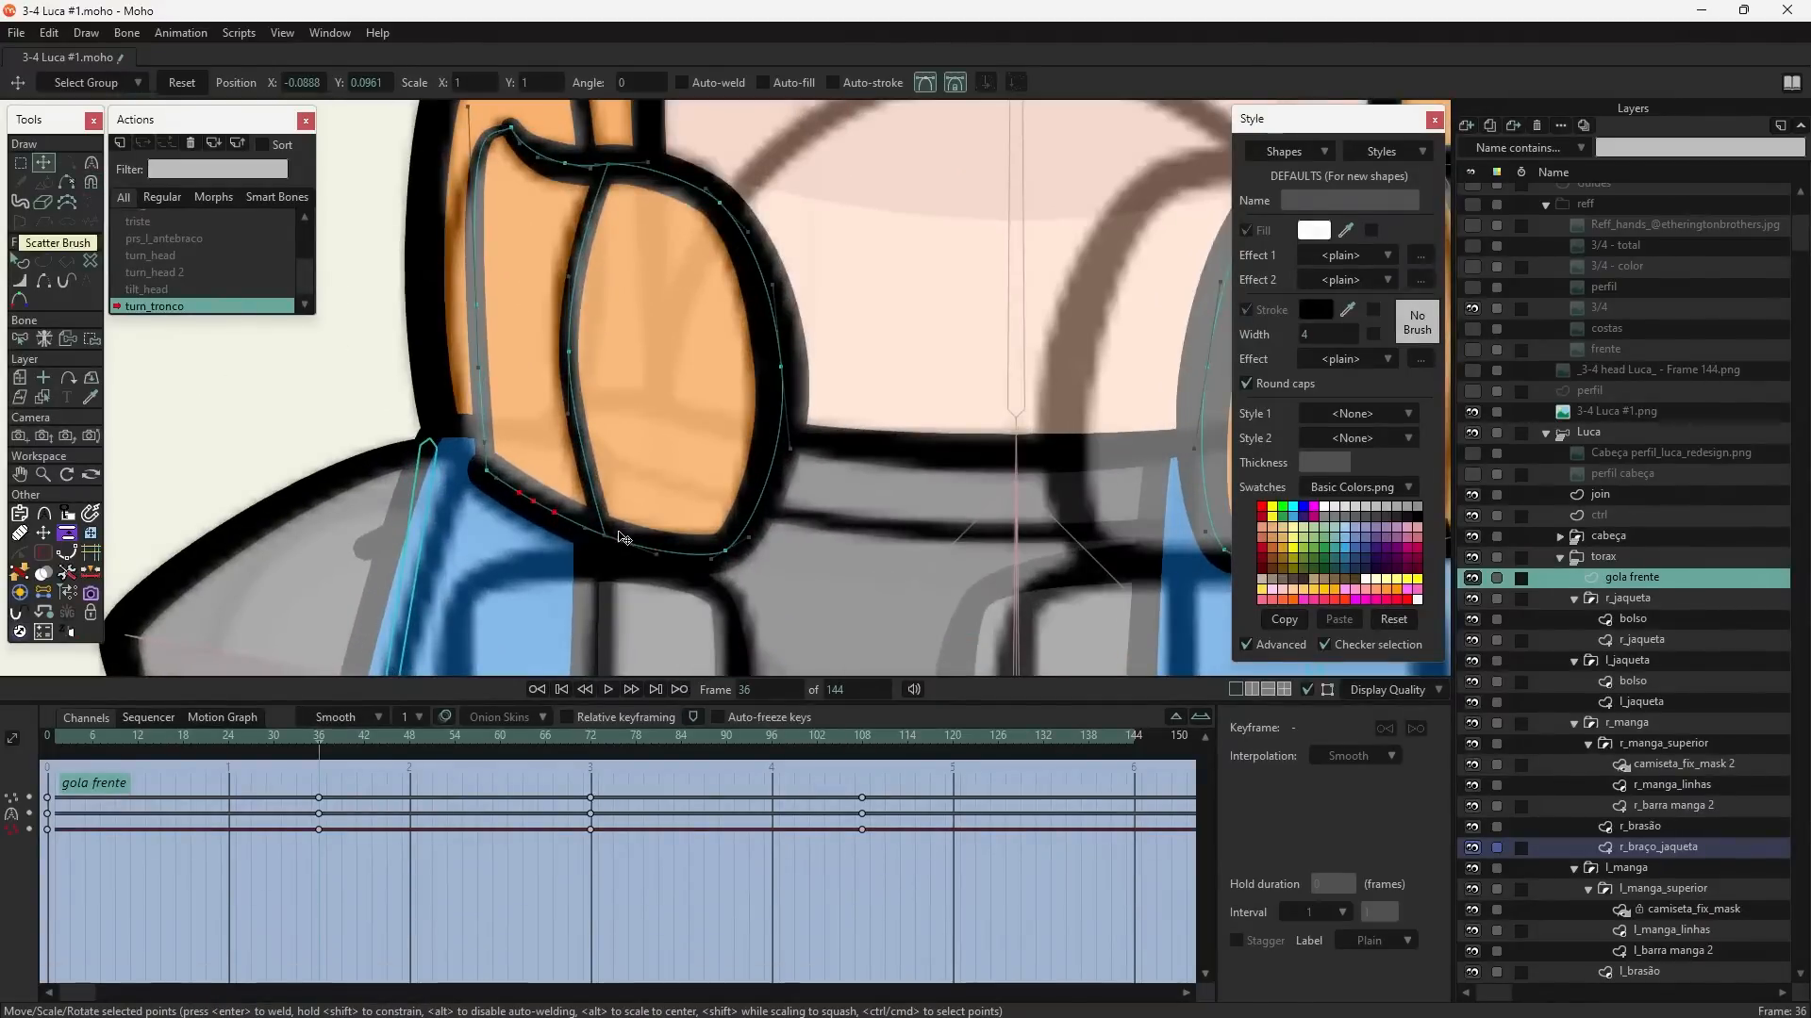
scroll(606, 538, down, 5)
- Move the flap's outer edge points outward to the reference and adjust its lower outer corner's curvature to about 0.17
scroll(622, 514, up, 4)
drag(559, 421, 541, 420)
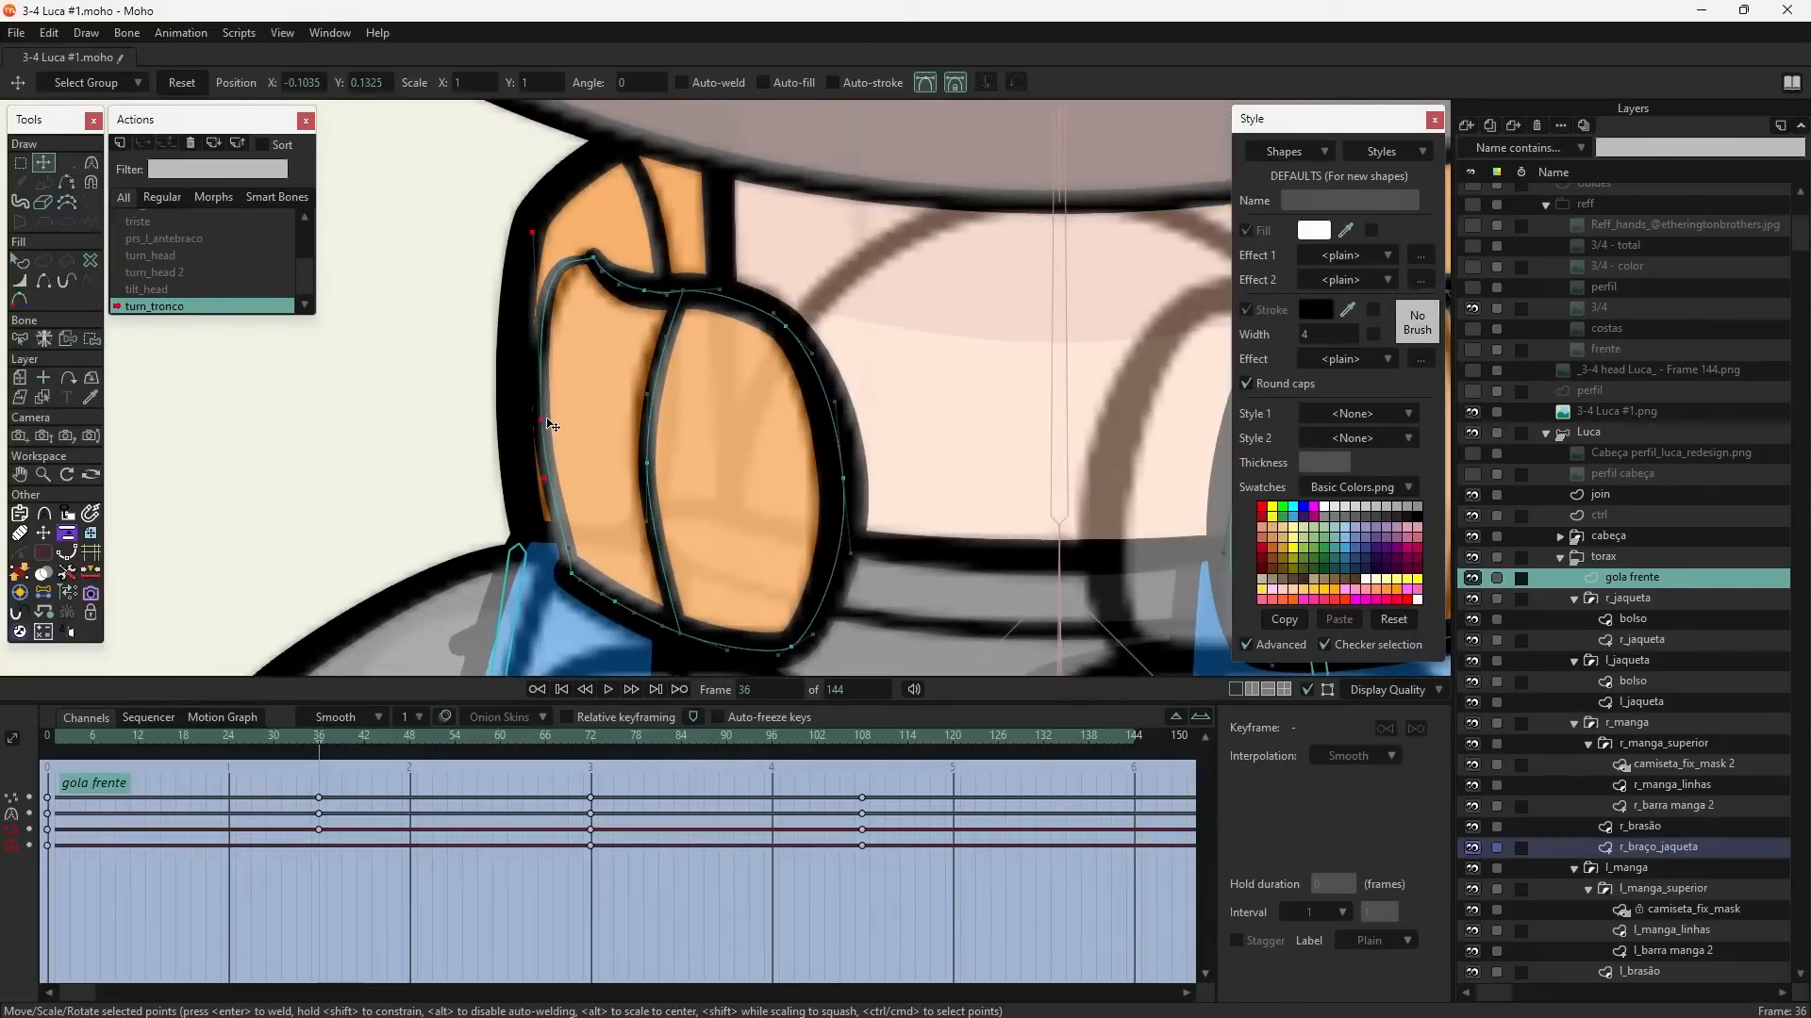
key(c)
drag(571, 552, 557, 553)
scroll(639, 484, down, 3)
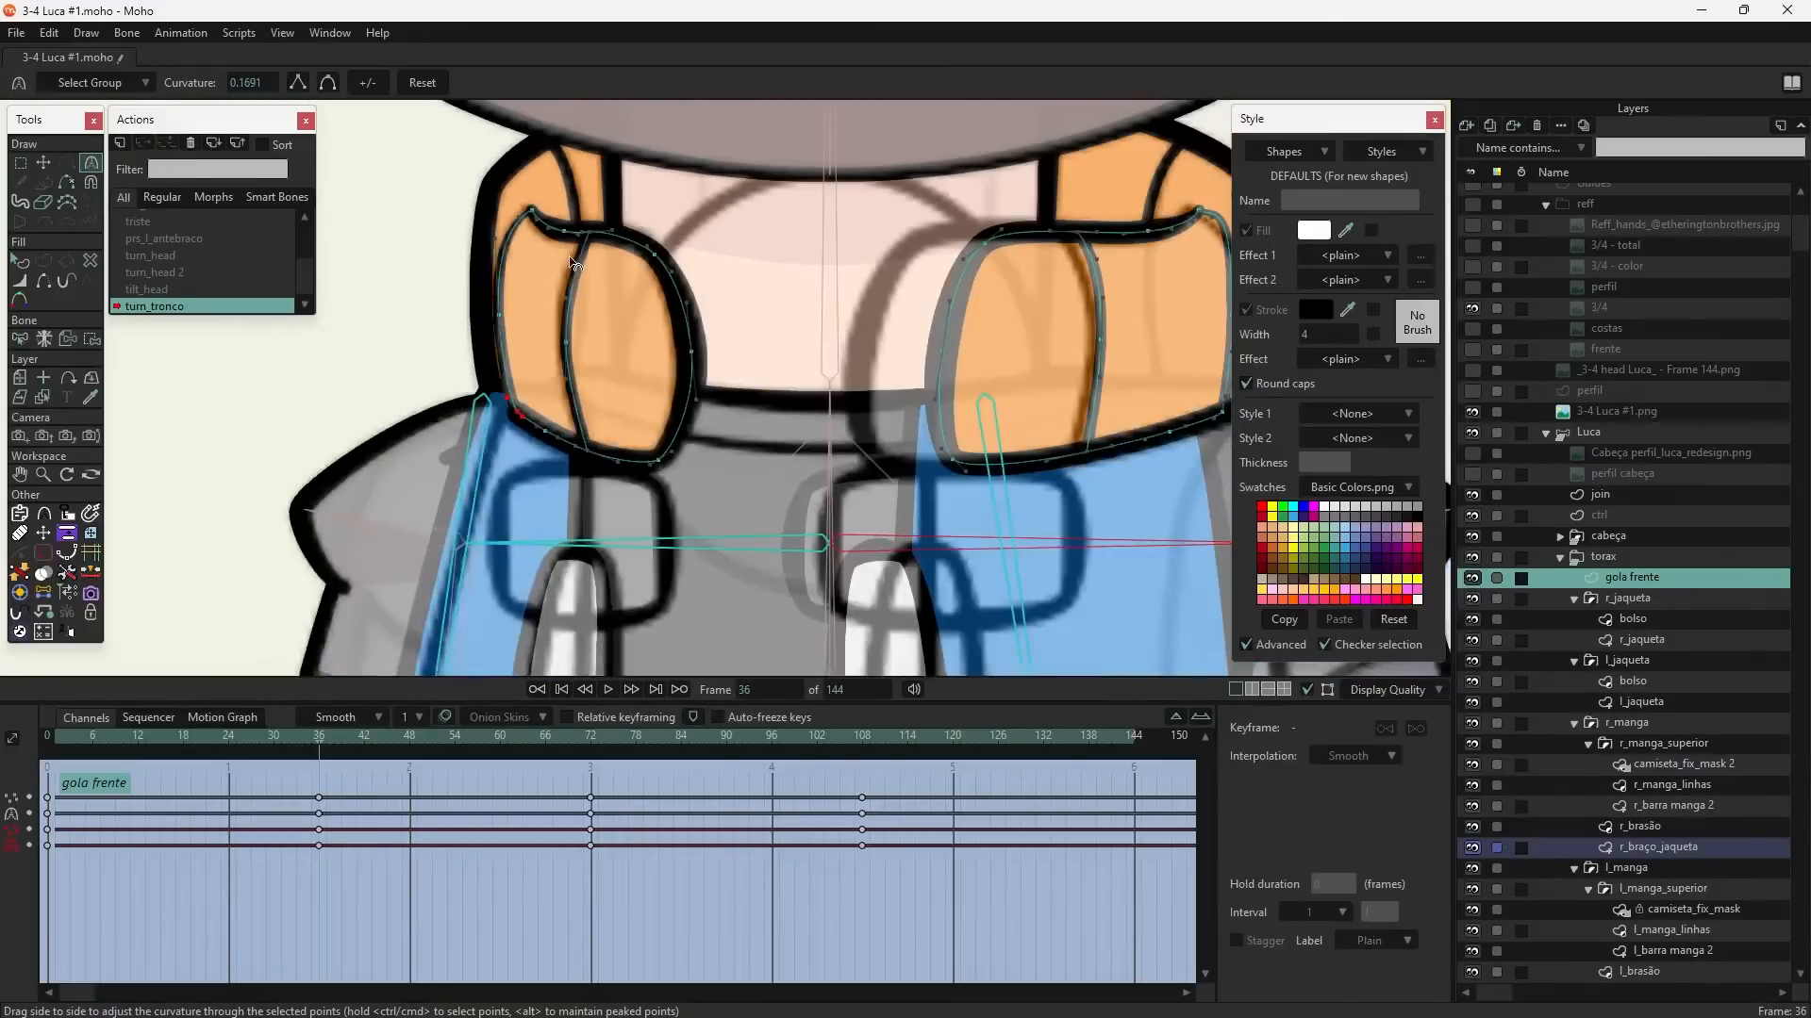
- Move all of r_jaqueta's frame 24 keyframes to frame 36
scroll(500, 359, up, 2)
drag(550, 388, 590, 182)
scroll(577, 443, down, 6)
drag(528, 443, 559, 212)
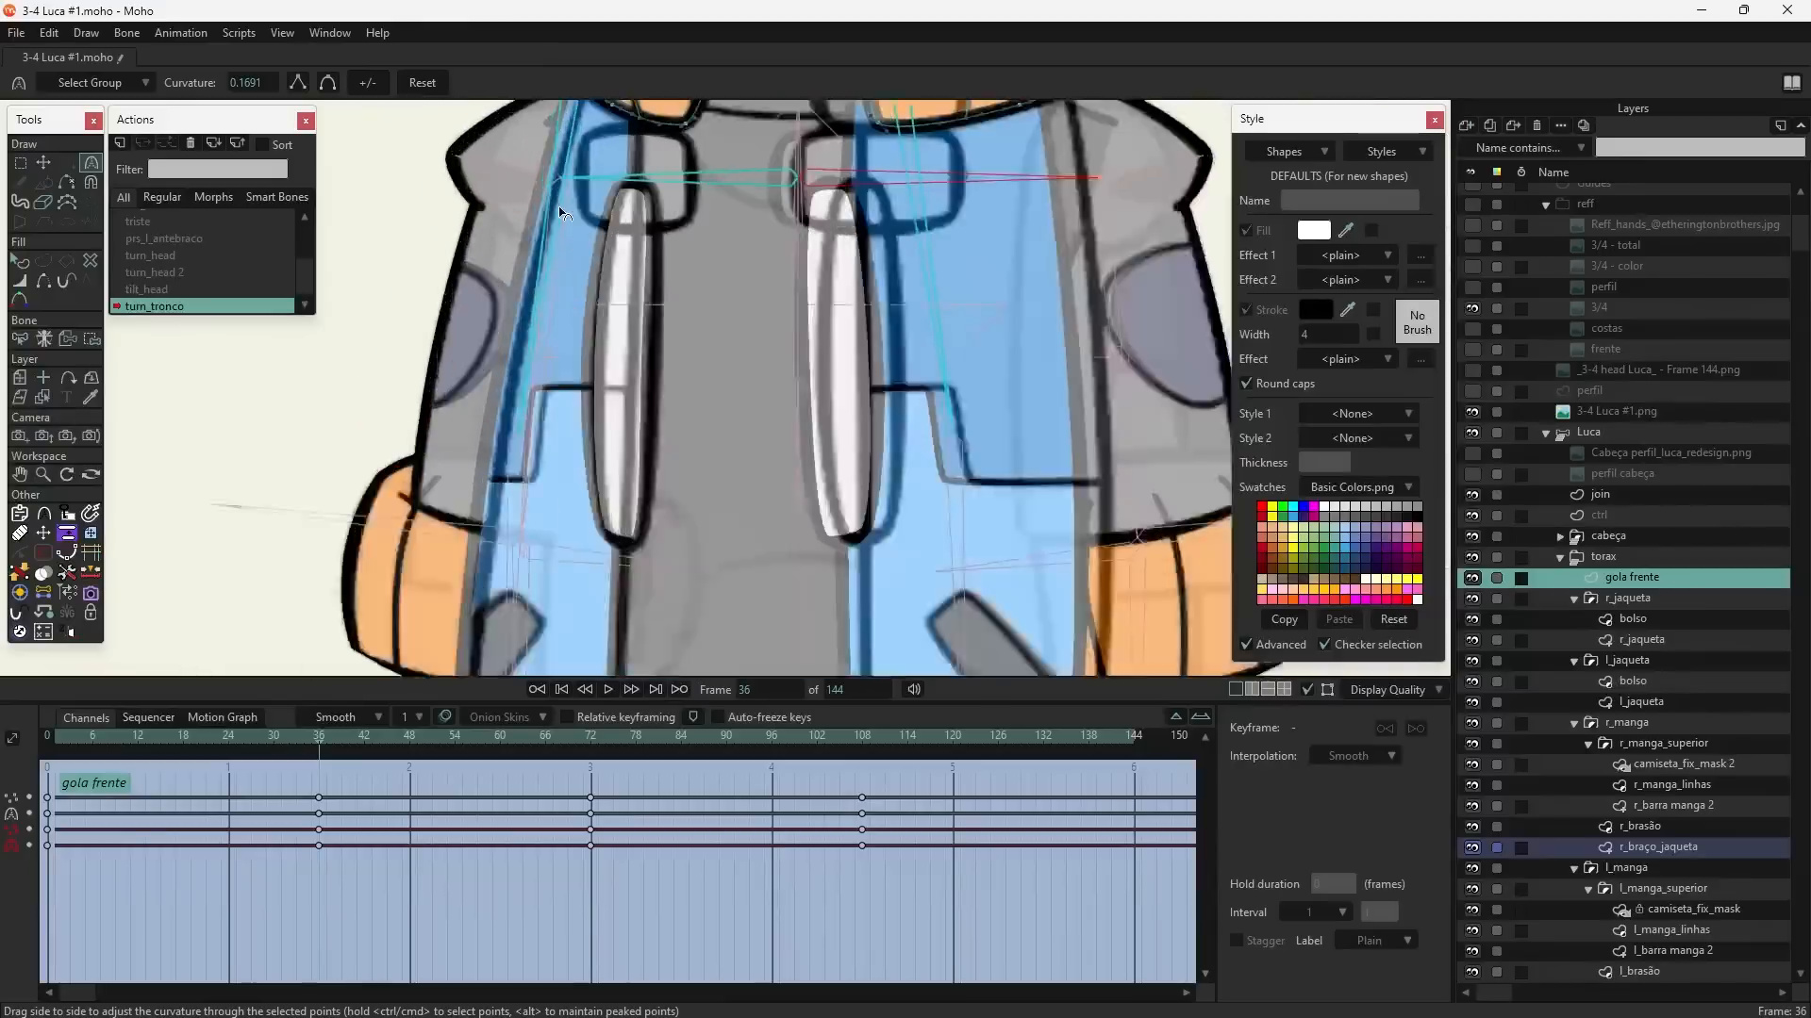
scroll(566, 227, up, 3)
ctrl+alt+click(600, 328)
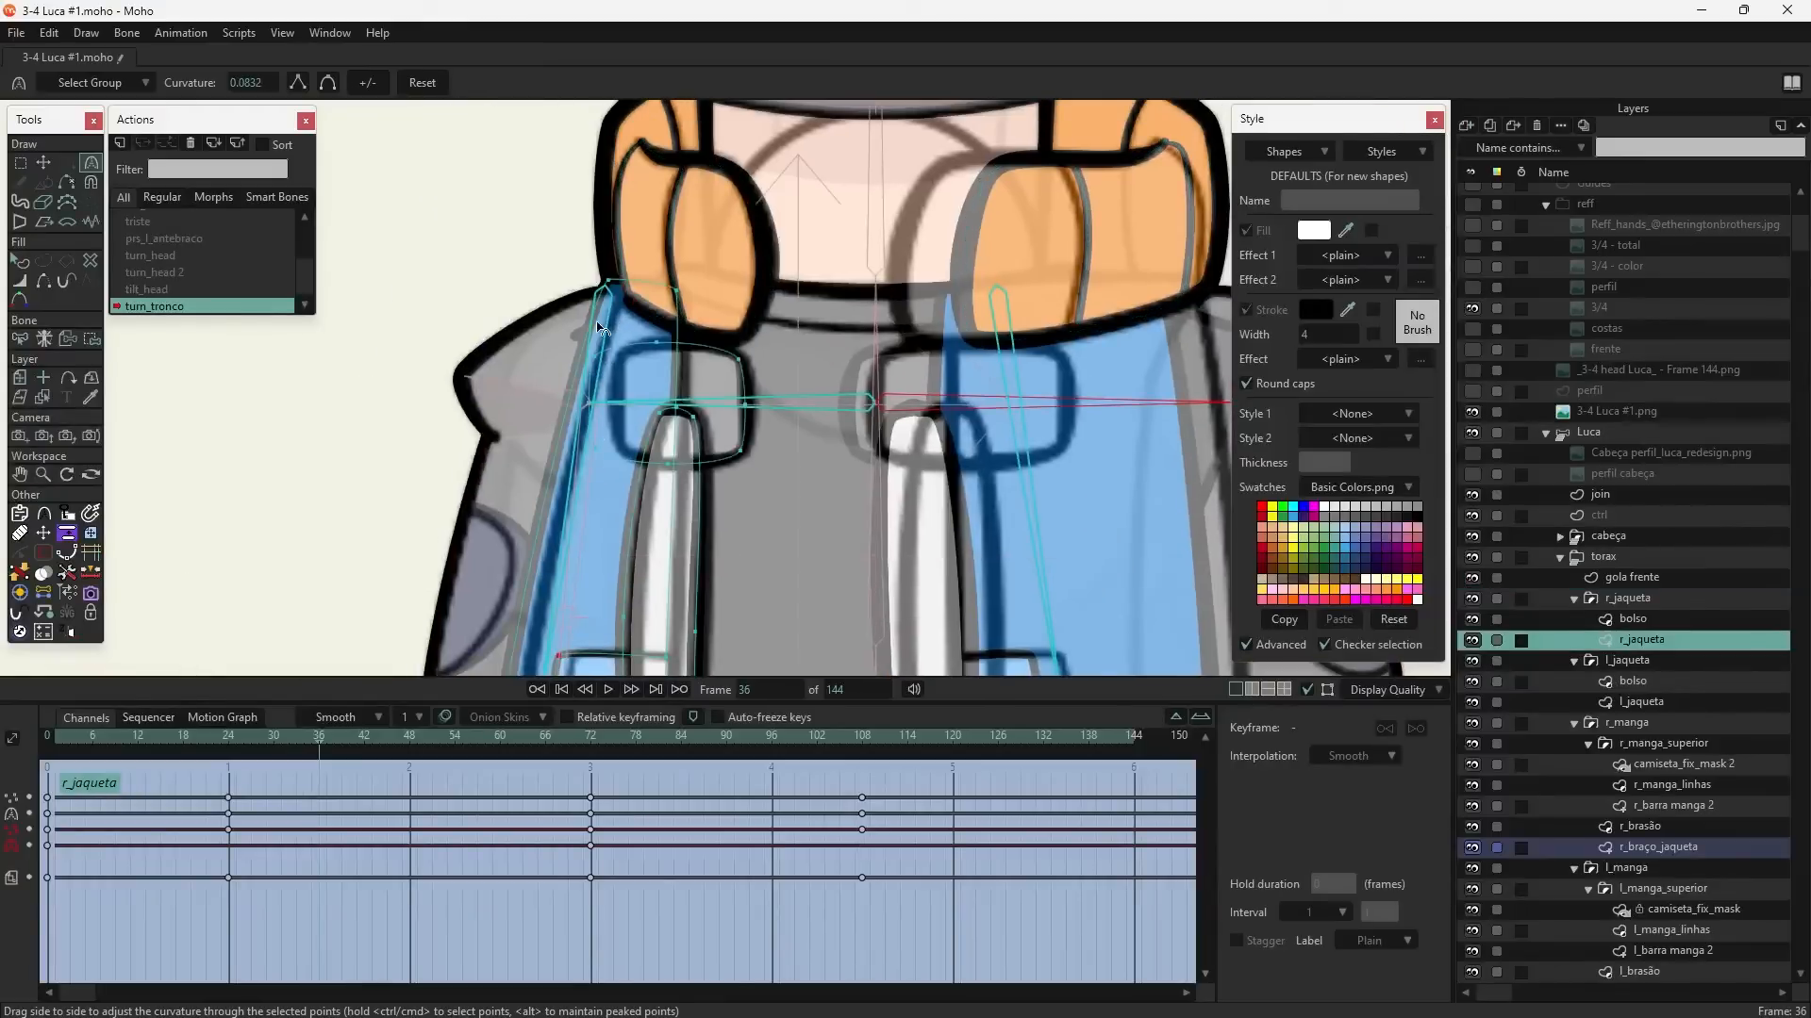
click(53, 158)
scroll(560, 348, up, 2)
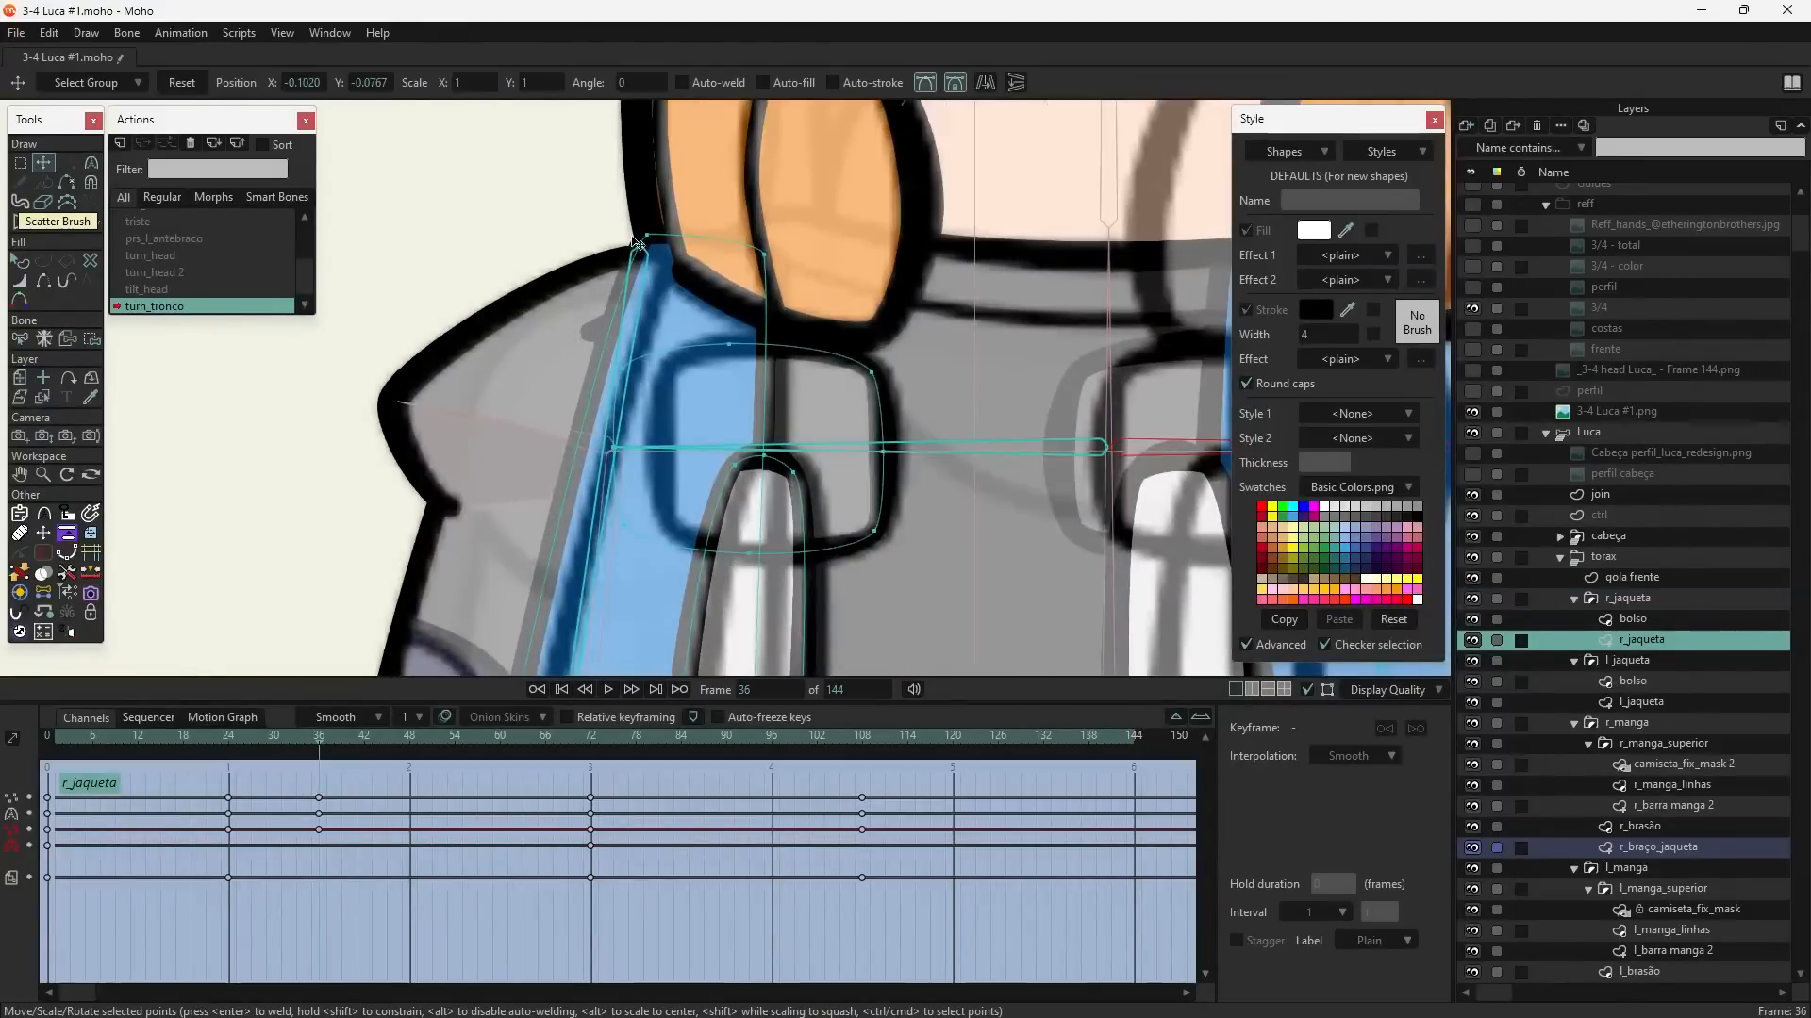
drag(189, 809, 240, 896)
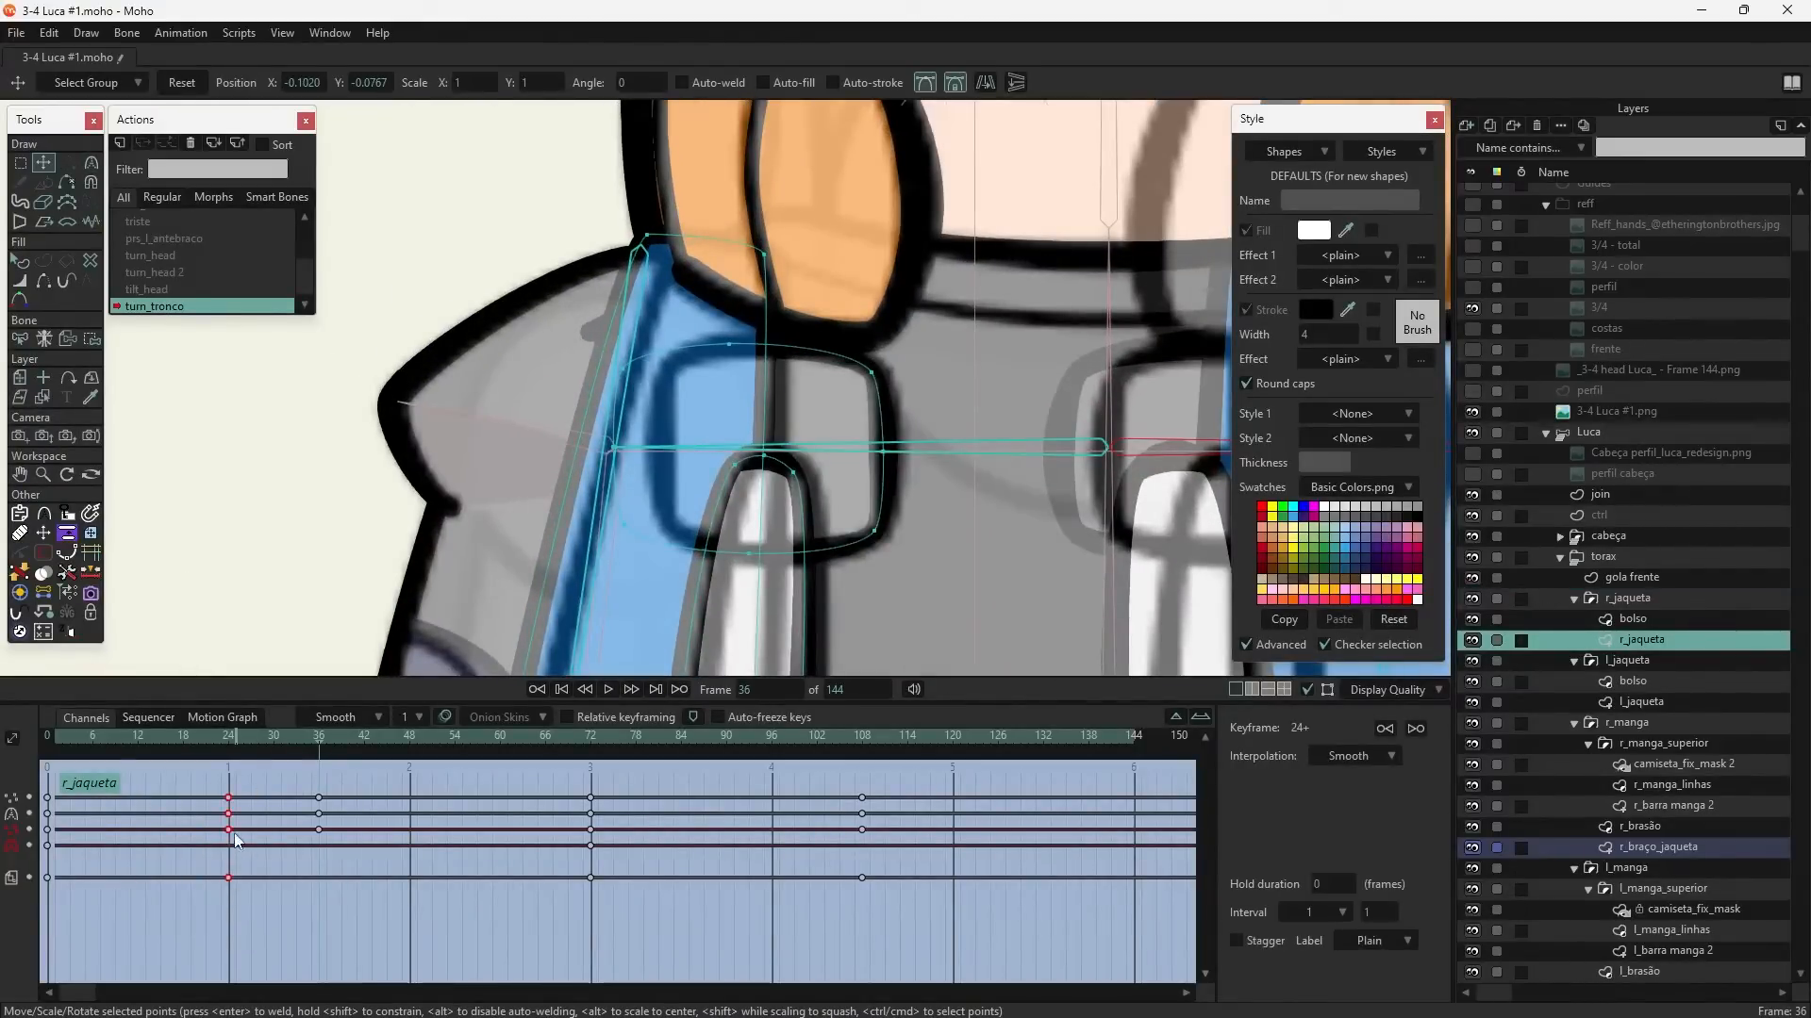
drag(231, 834, 298, 838)
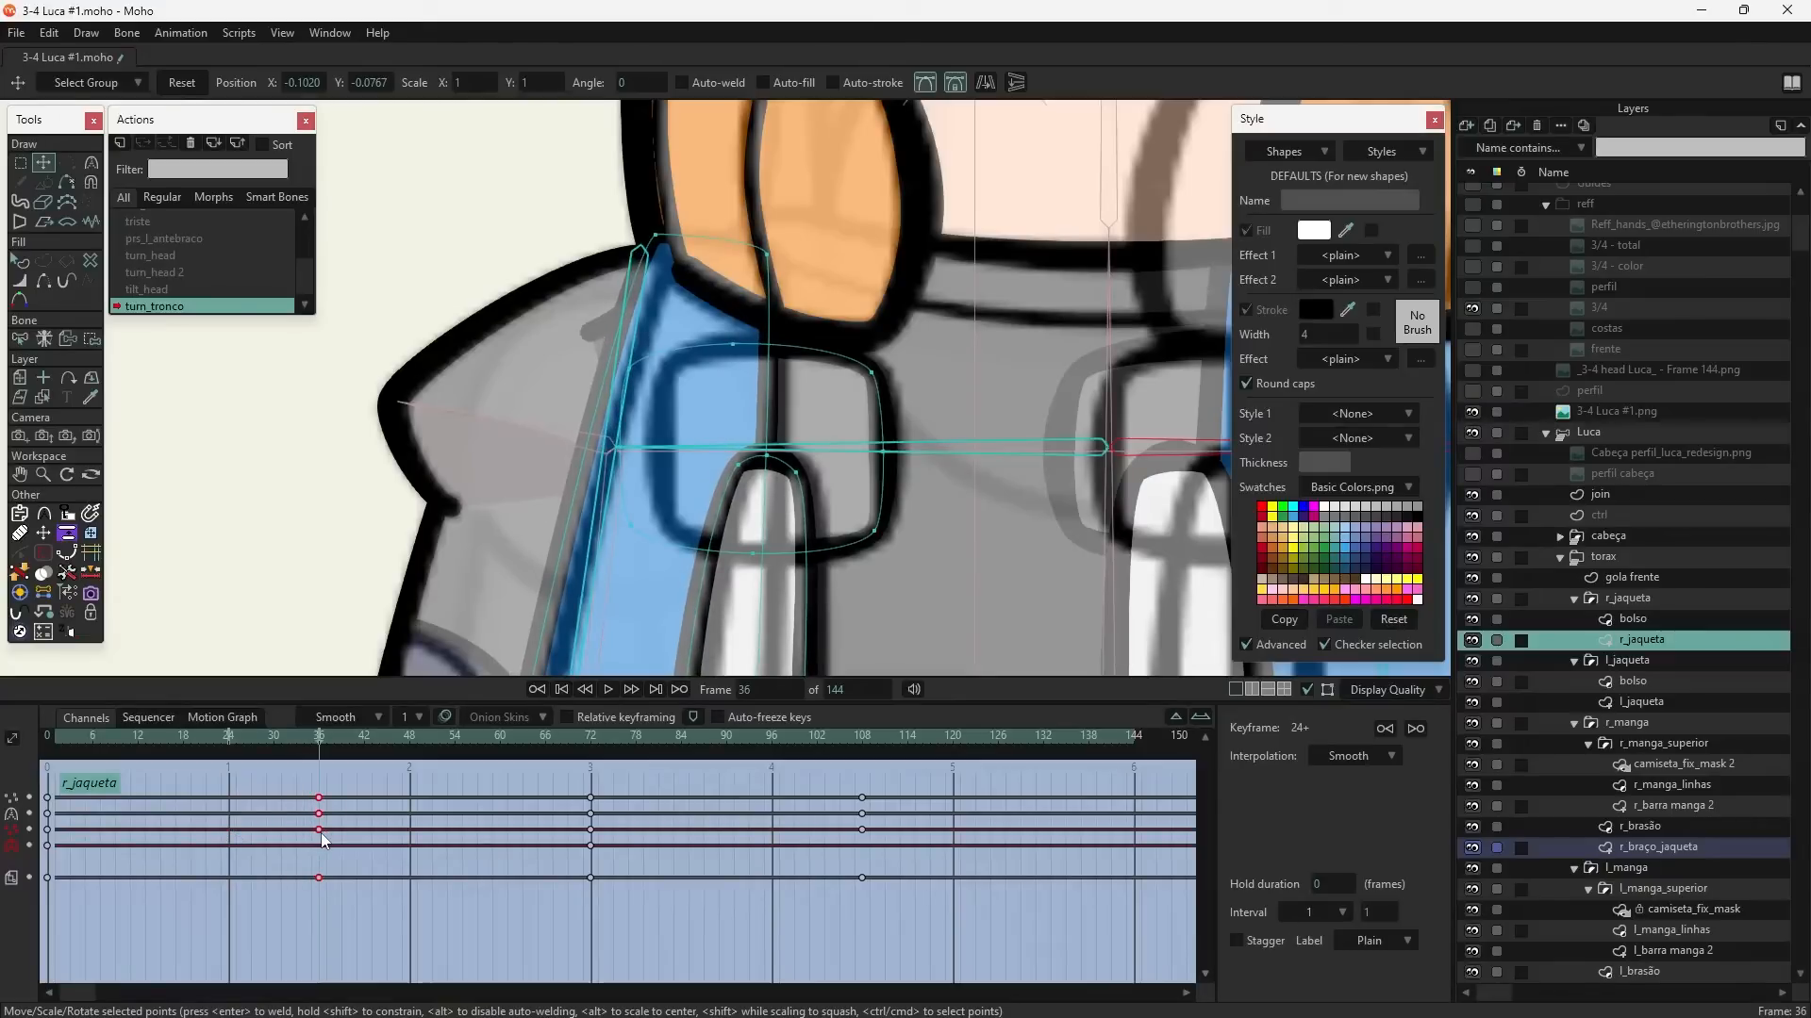
click(372, 767)
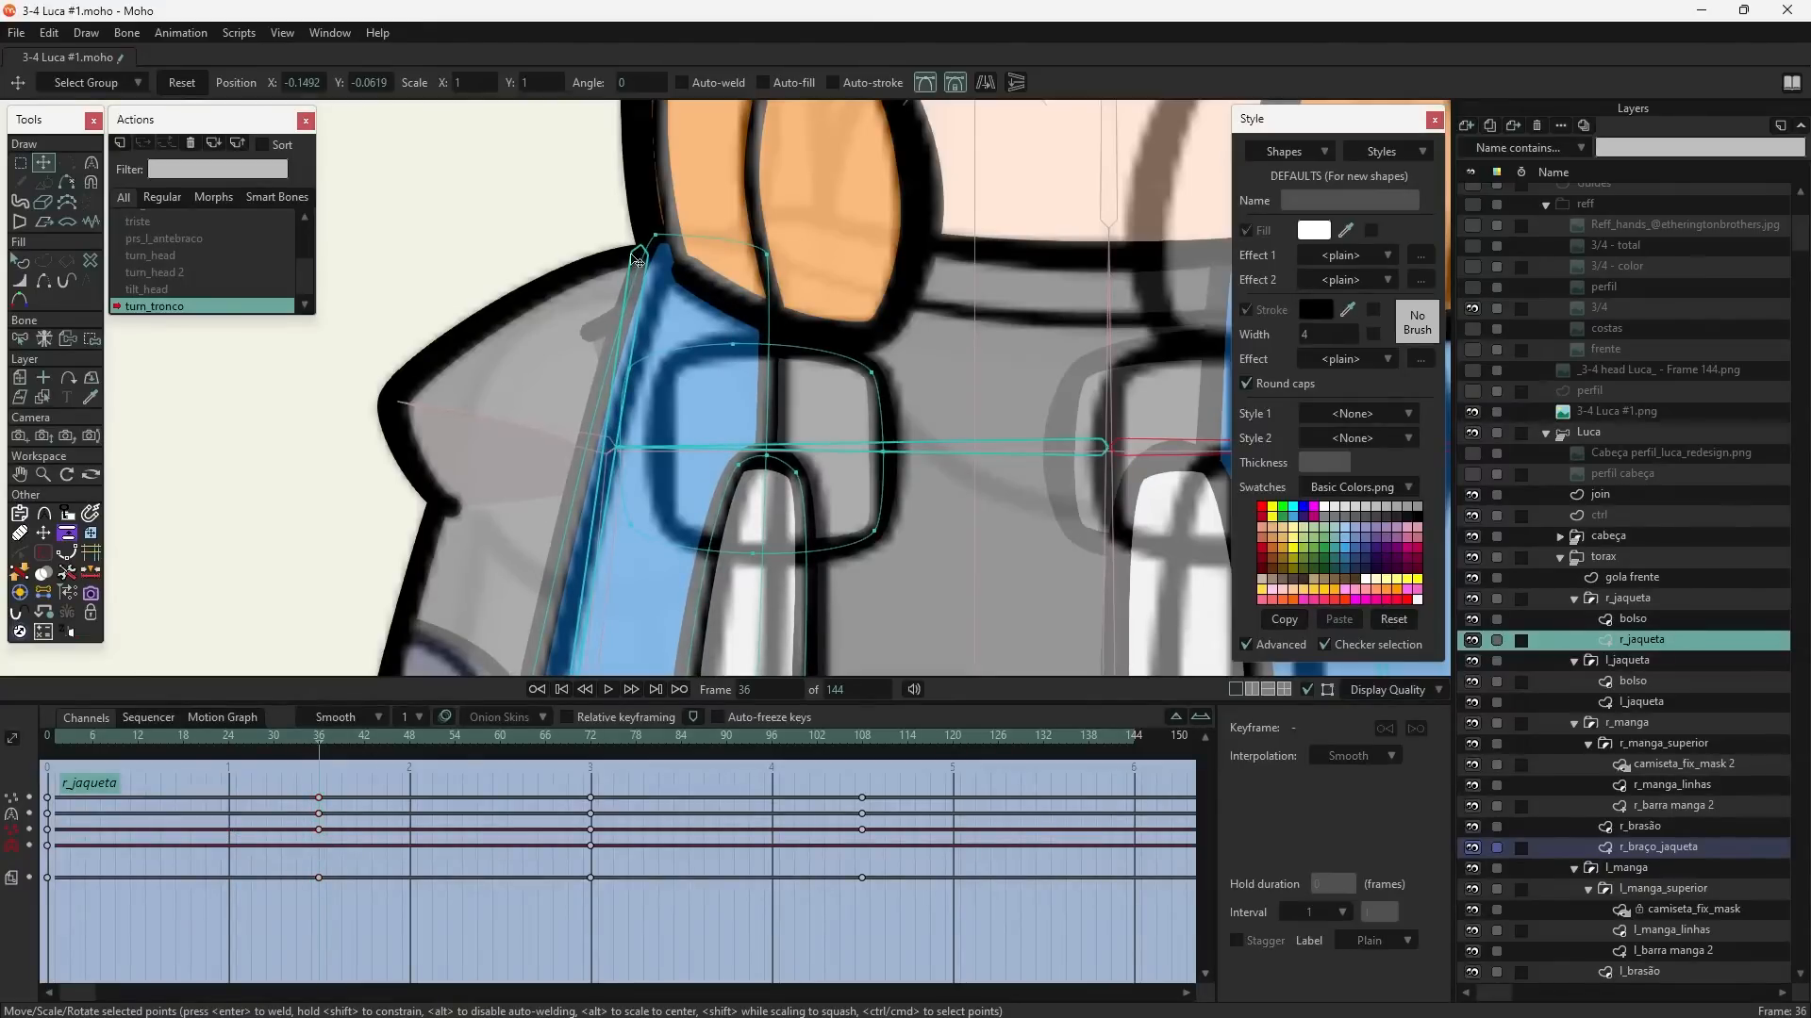
- Adjust r_jaqueta's upper outer corner point to meet the reference outline under the collar
drag(634, 234, 660, 238)
scroll(611, 415, down, 5)
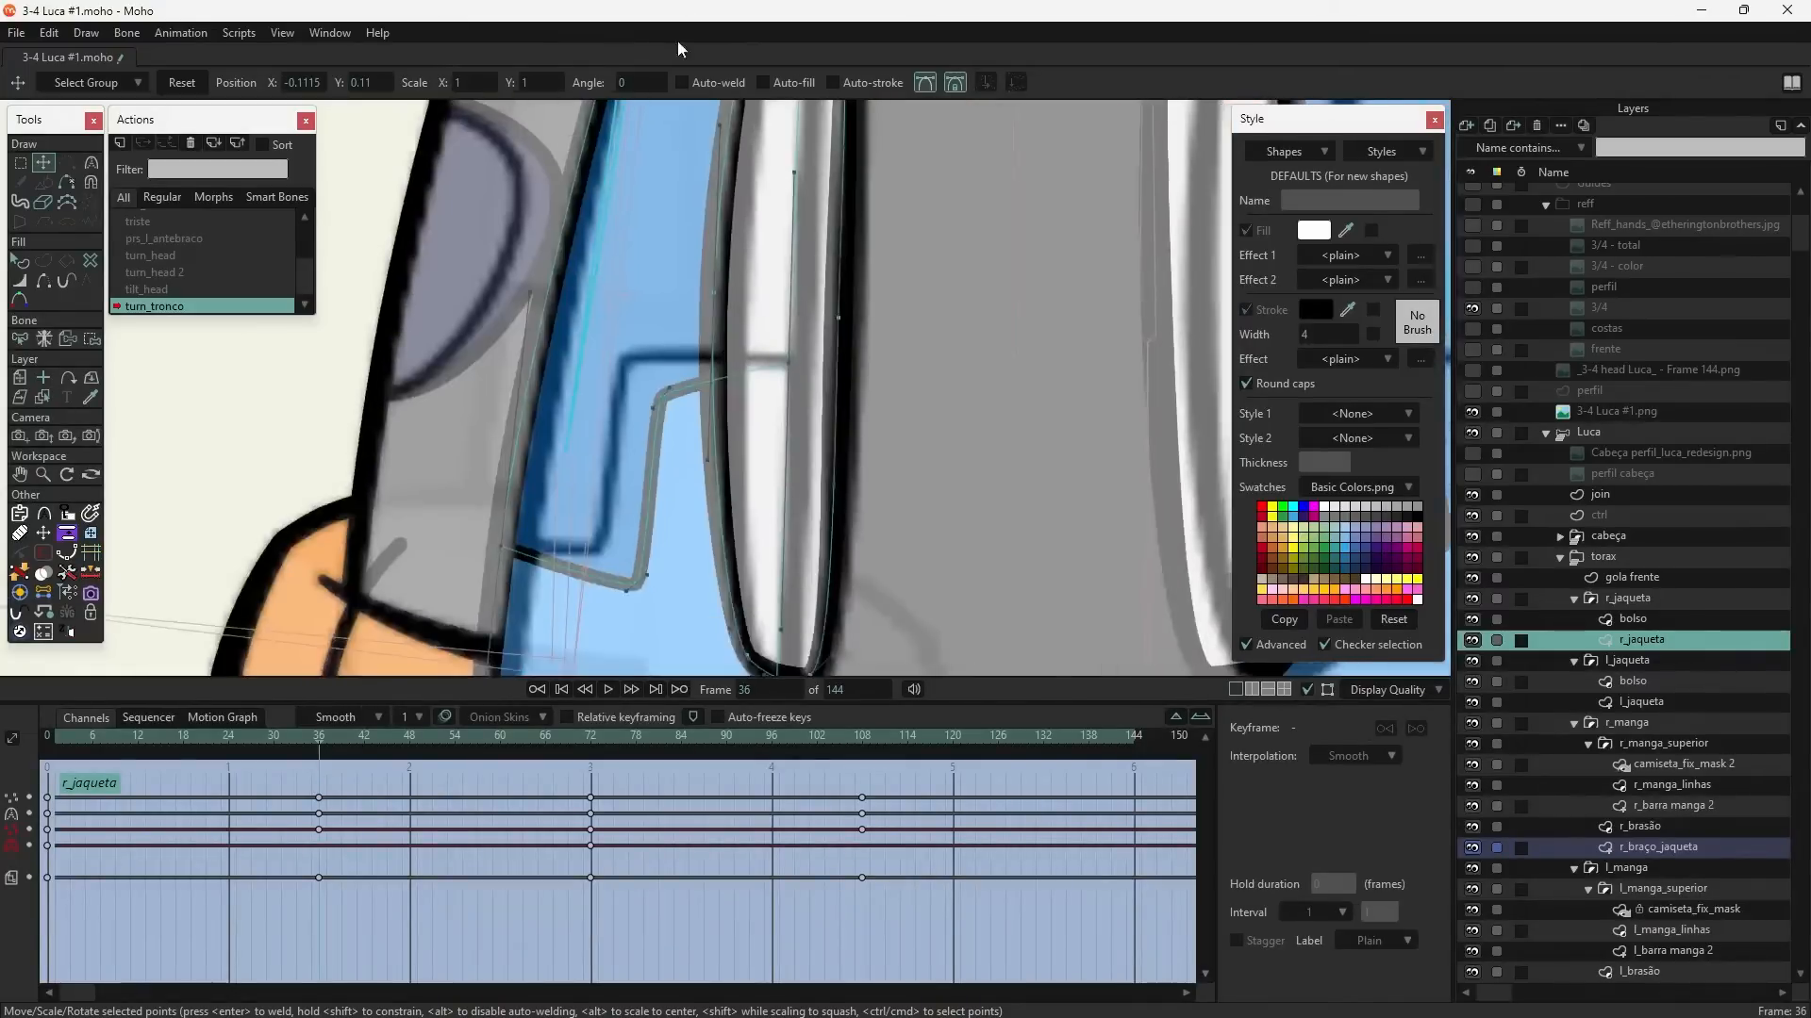
scroll(611, 415, up, 3)
scroll(604, 521, up, 4)
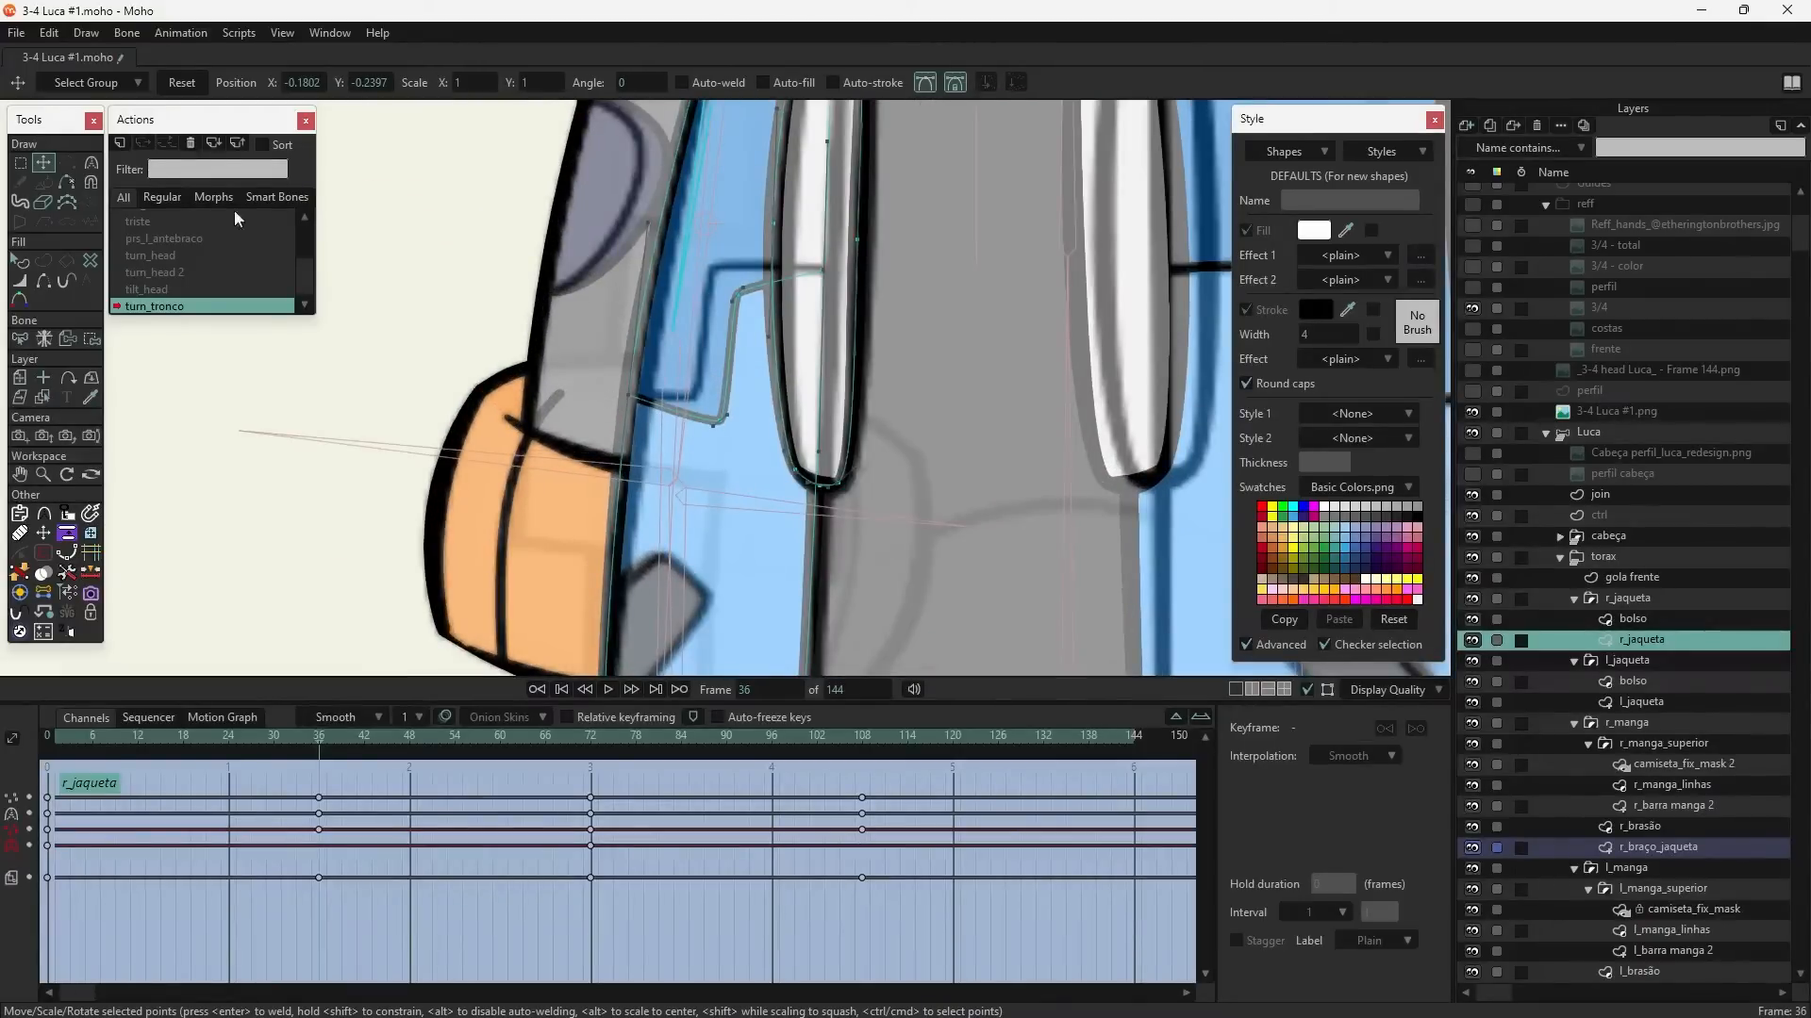
- Align r_jaqueta's stepped seam with the reference seam, using the Magnet tool for its outer end and moving its corner points
click(90, 182)
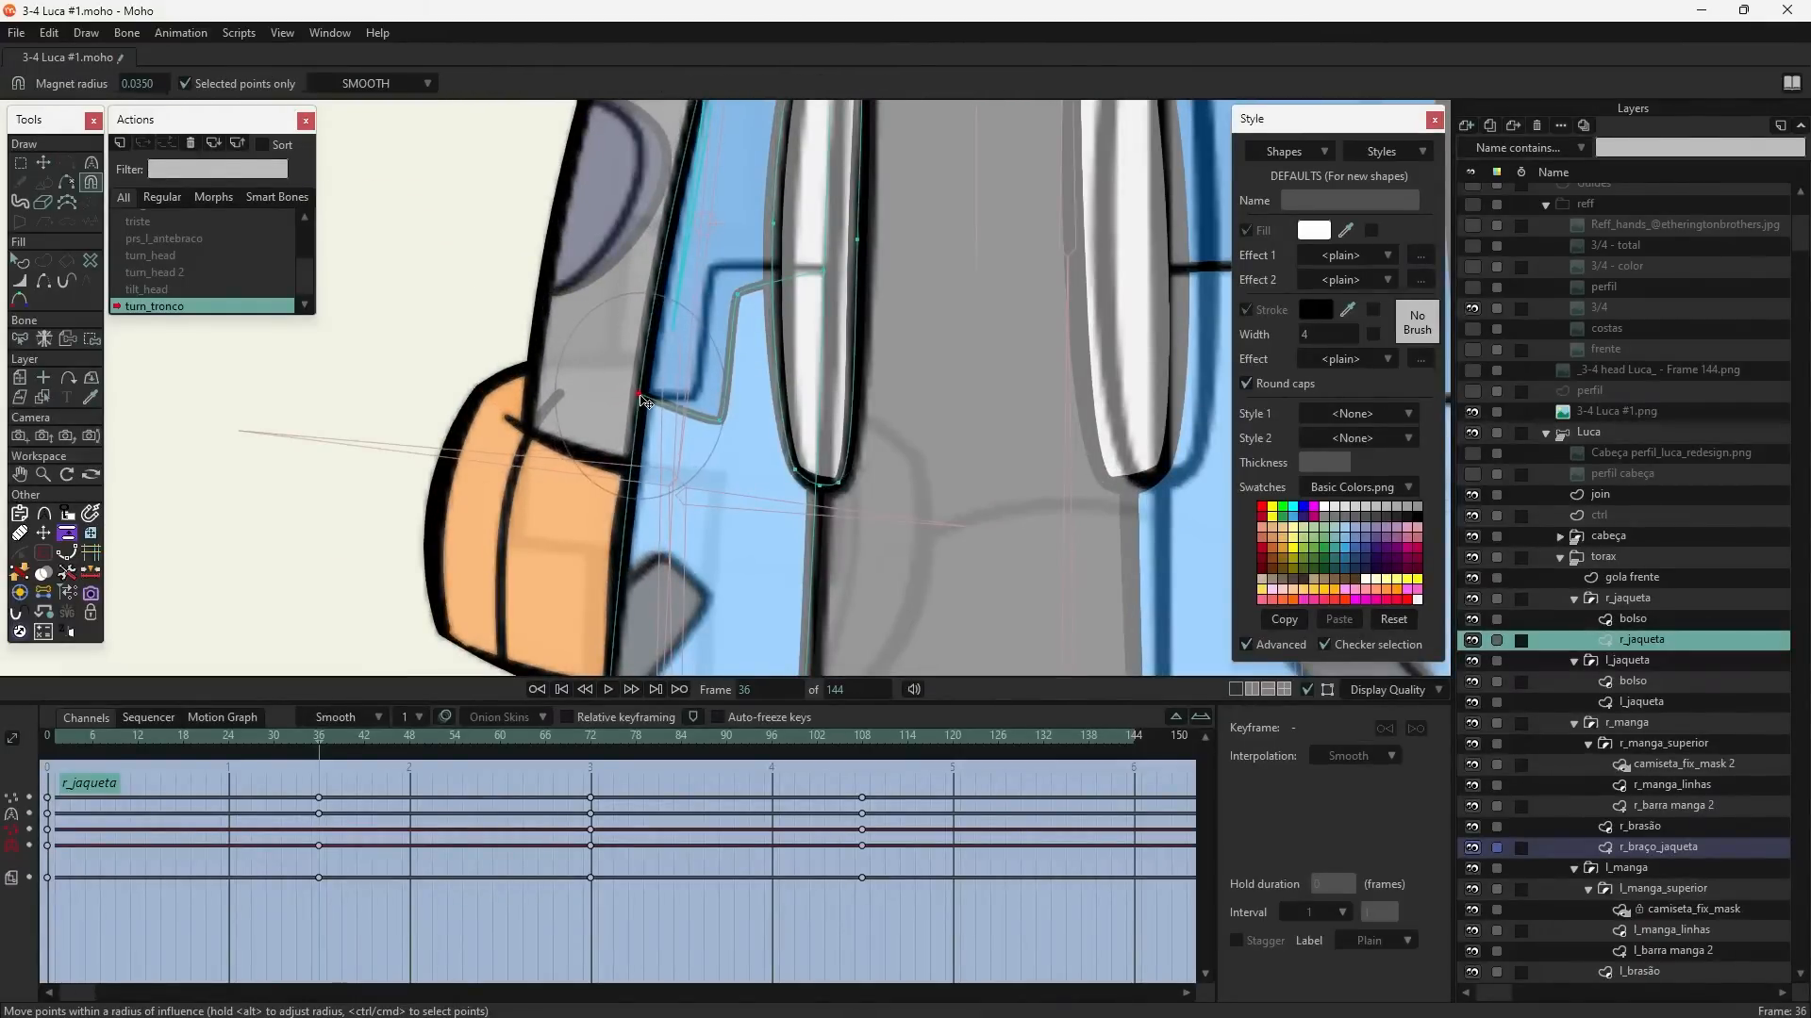
key(t)
ctrl+drag(694, 255, 742, 442)
drag(730, 334, 705, 309)
drag(1041, 415, 739, 344)
scroll(850, 369, down, 3)
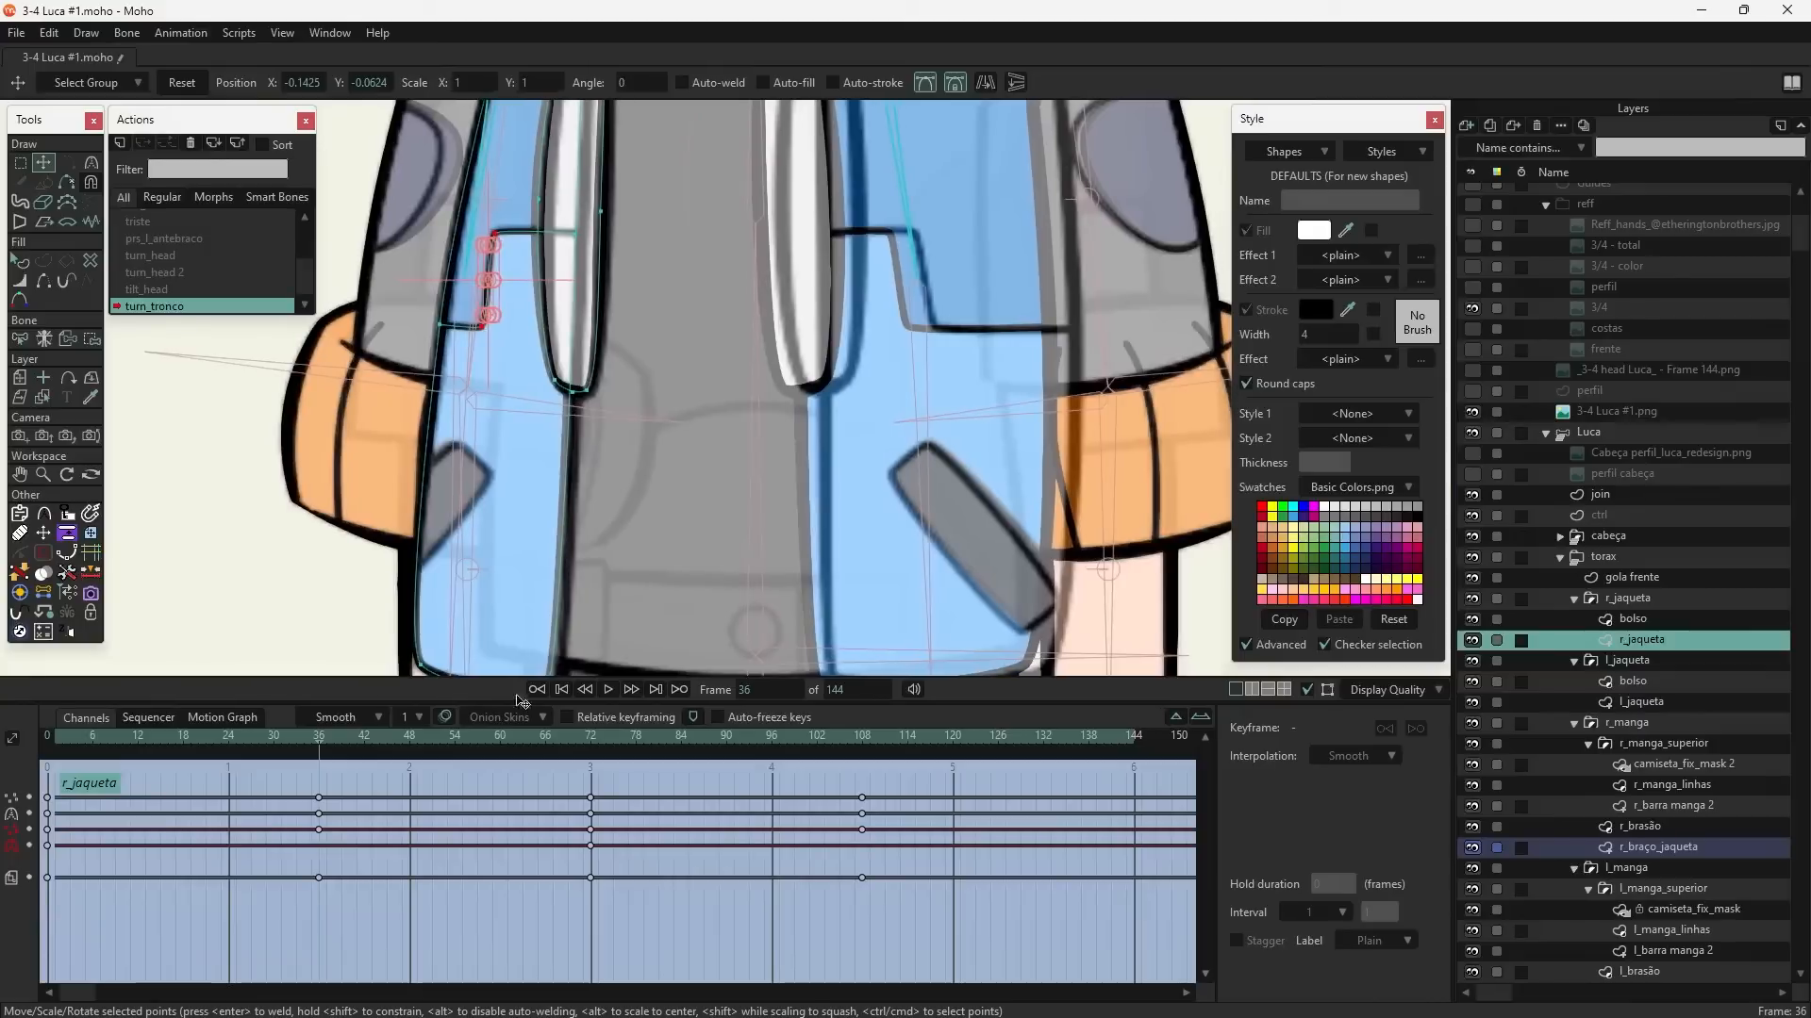
- Move all of l_jaqueta's frame 24 keyframes to frame 36
alt+right_click(982, 316)
drag(262, 783, 222, 953)
drag(231, 847, 313, 839)
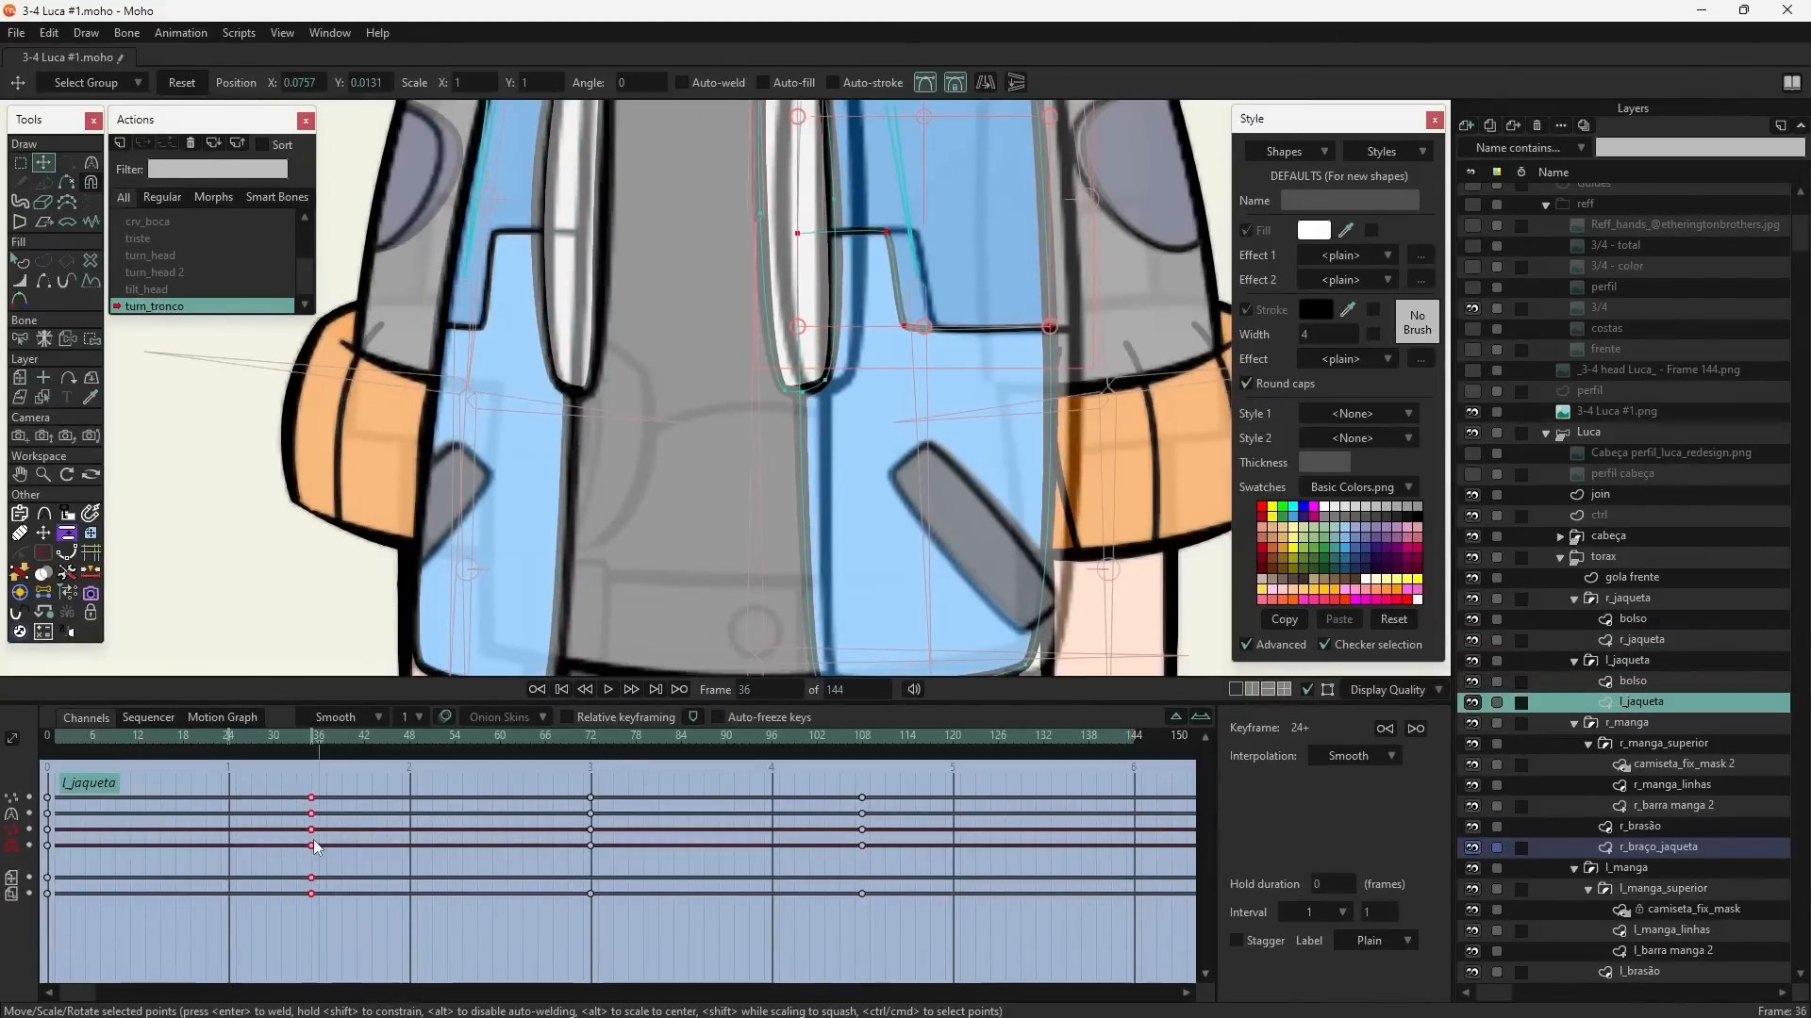
- Shift the corner points of l_jaqueta's stepped seam outward onto the reference seam line at frame 36
scroll(617, 552, down, 2)
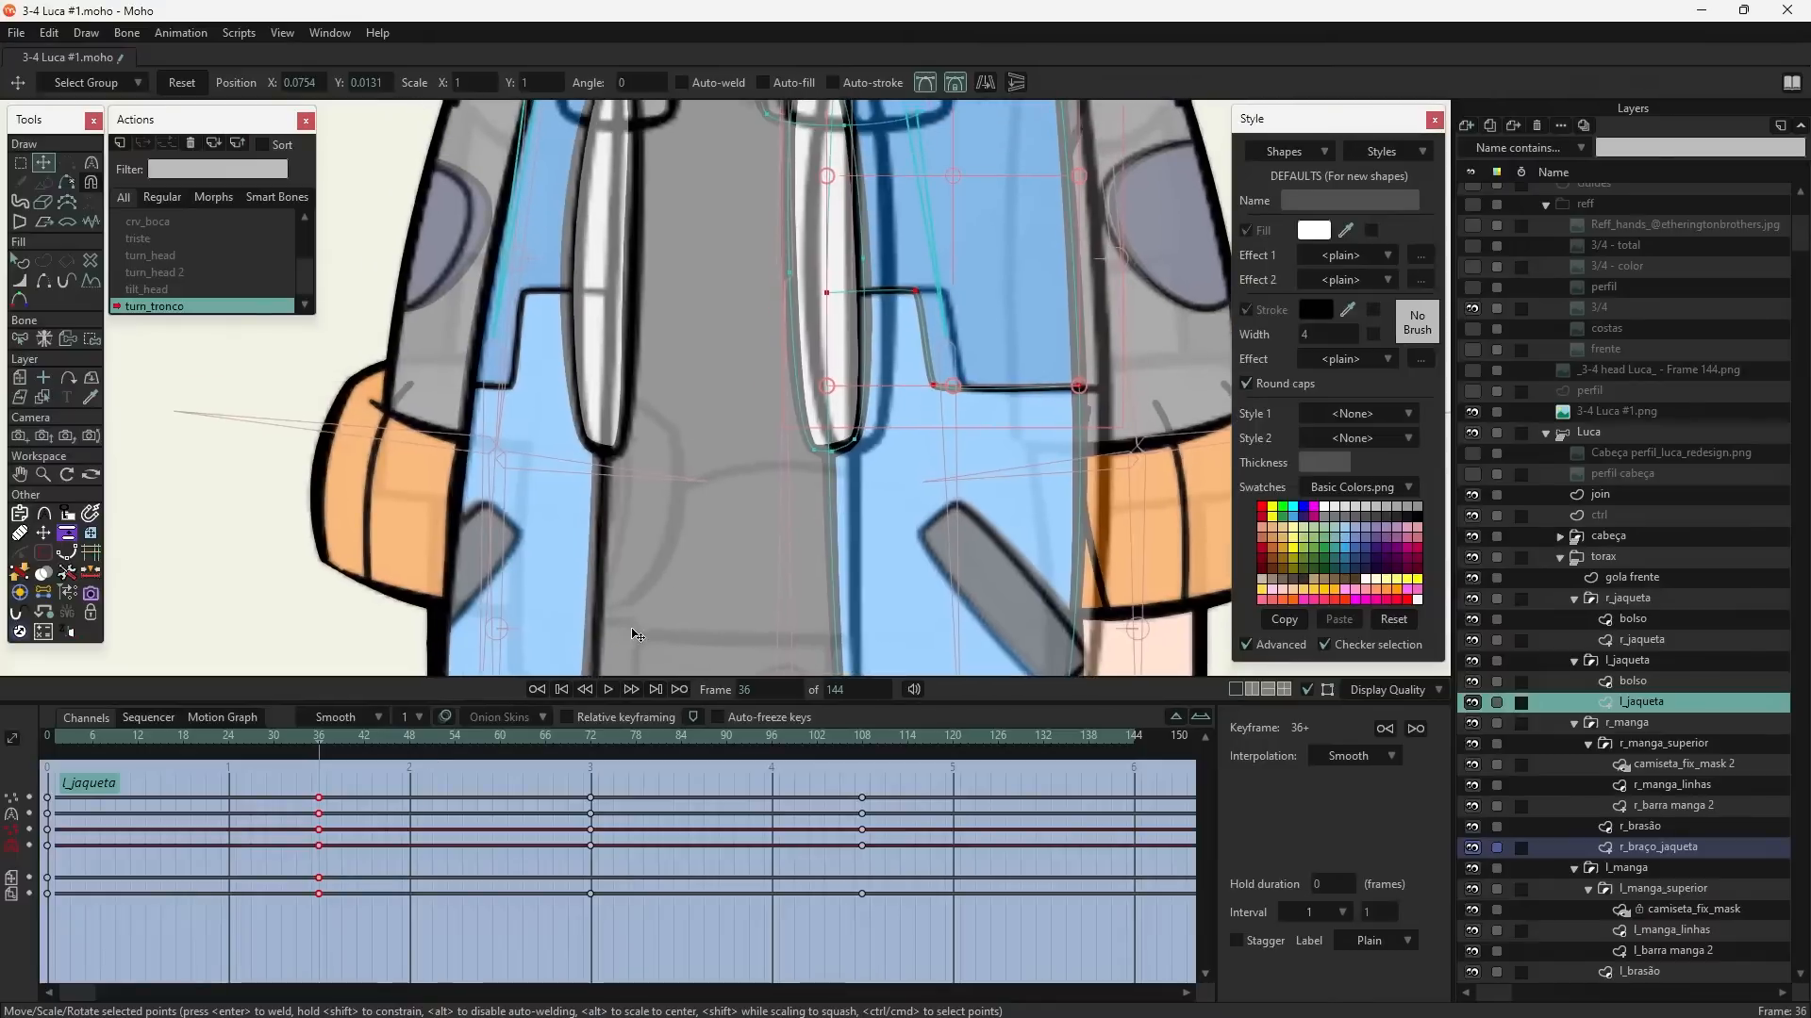
scroll(877, 475, down, 3)
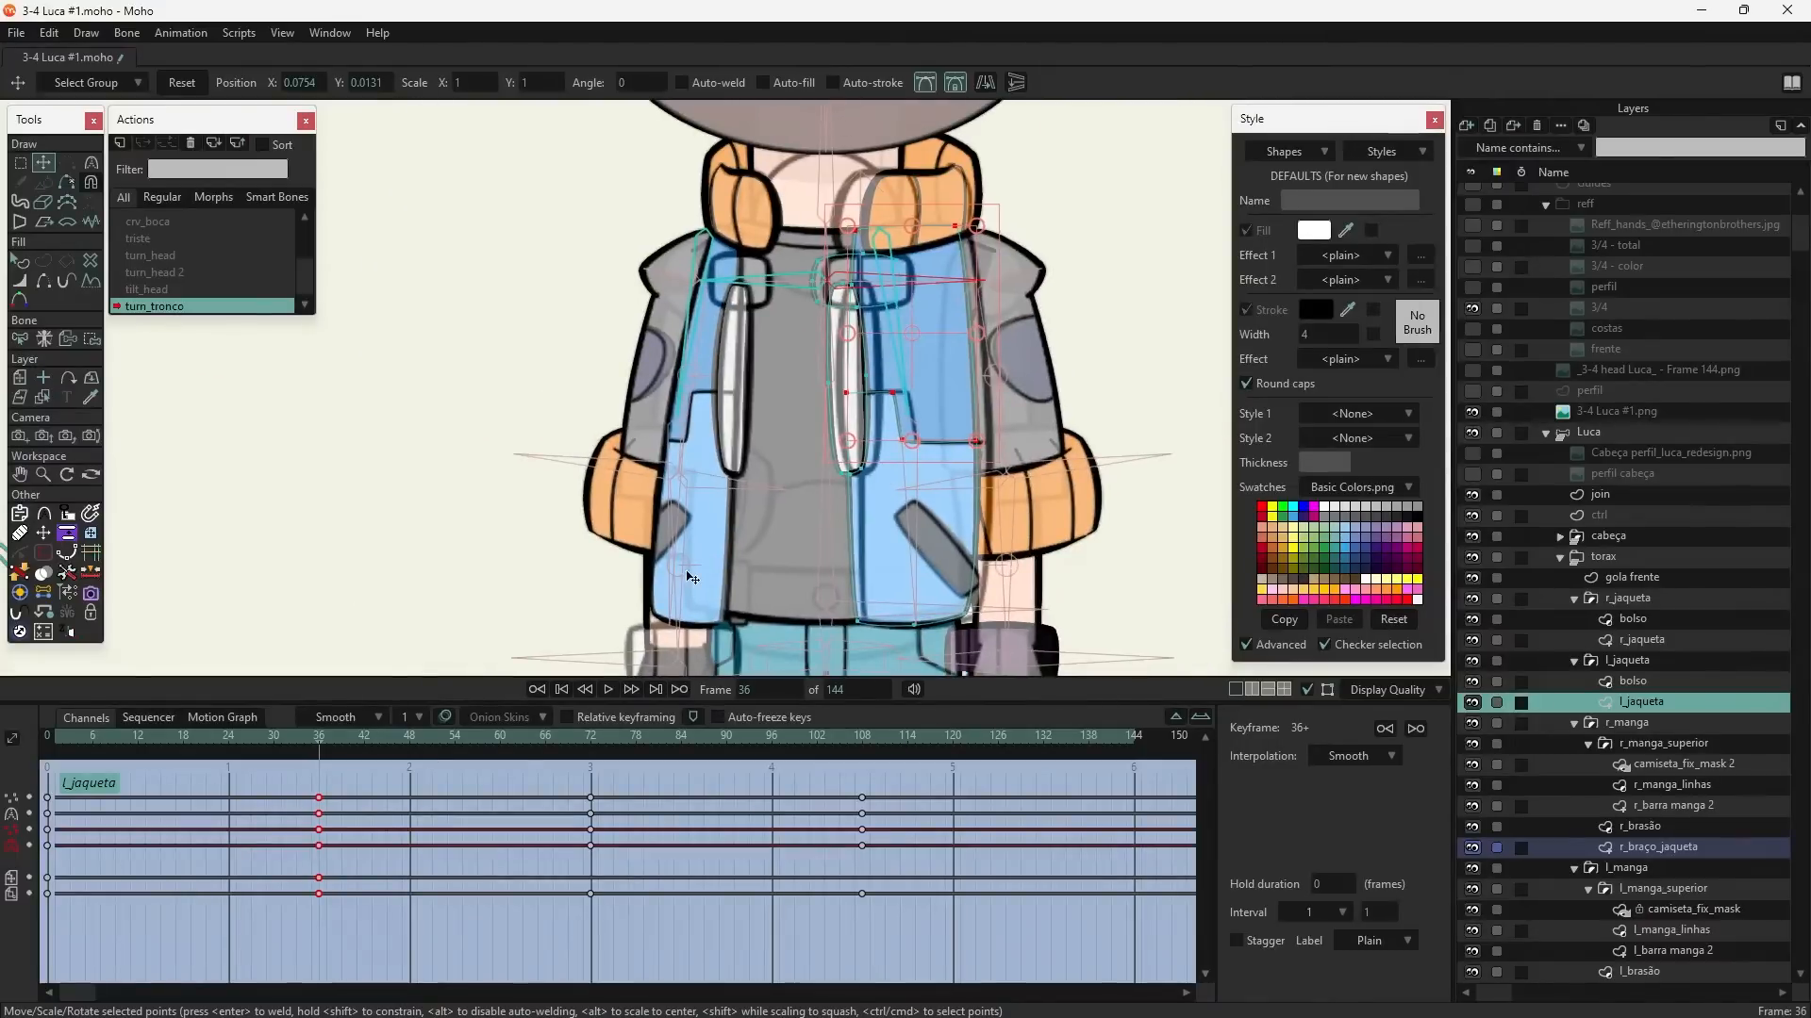
alt+right_click(687, 575)
alt+right_click(894, 476)
scroll(894, 462, up, 3)
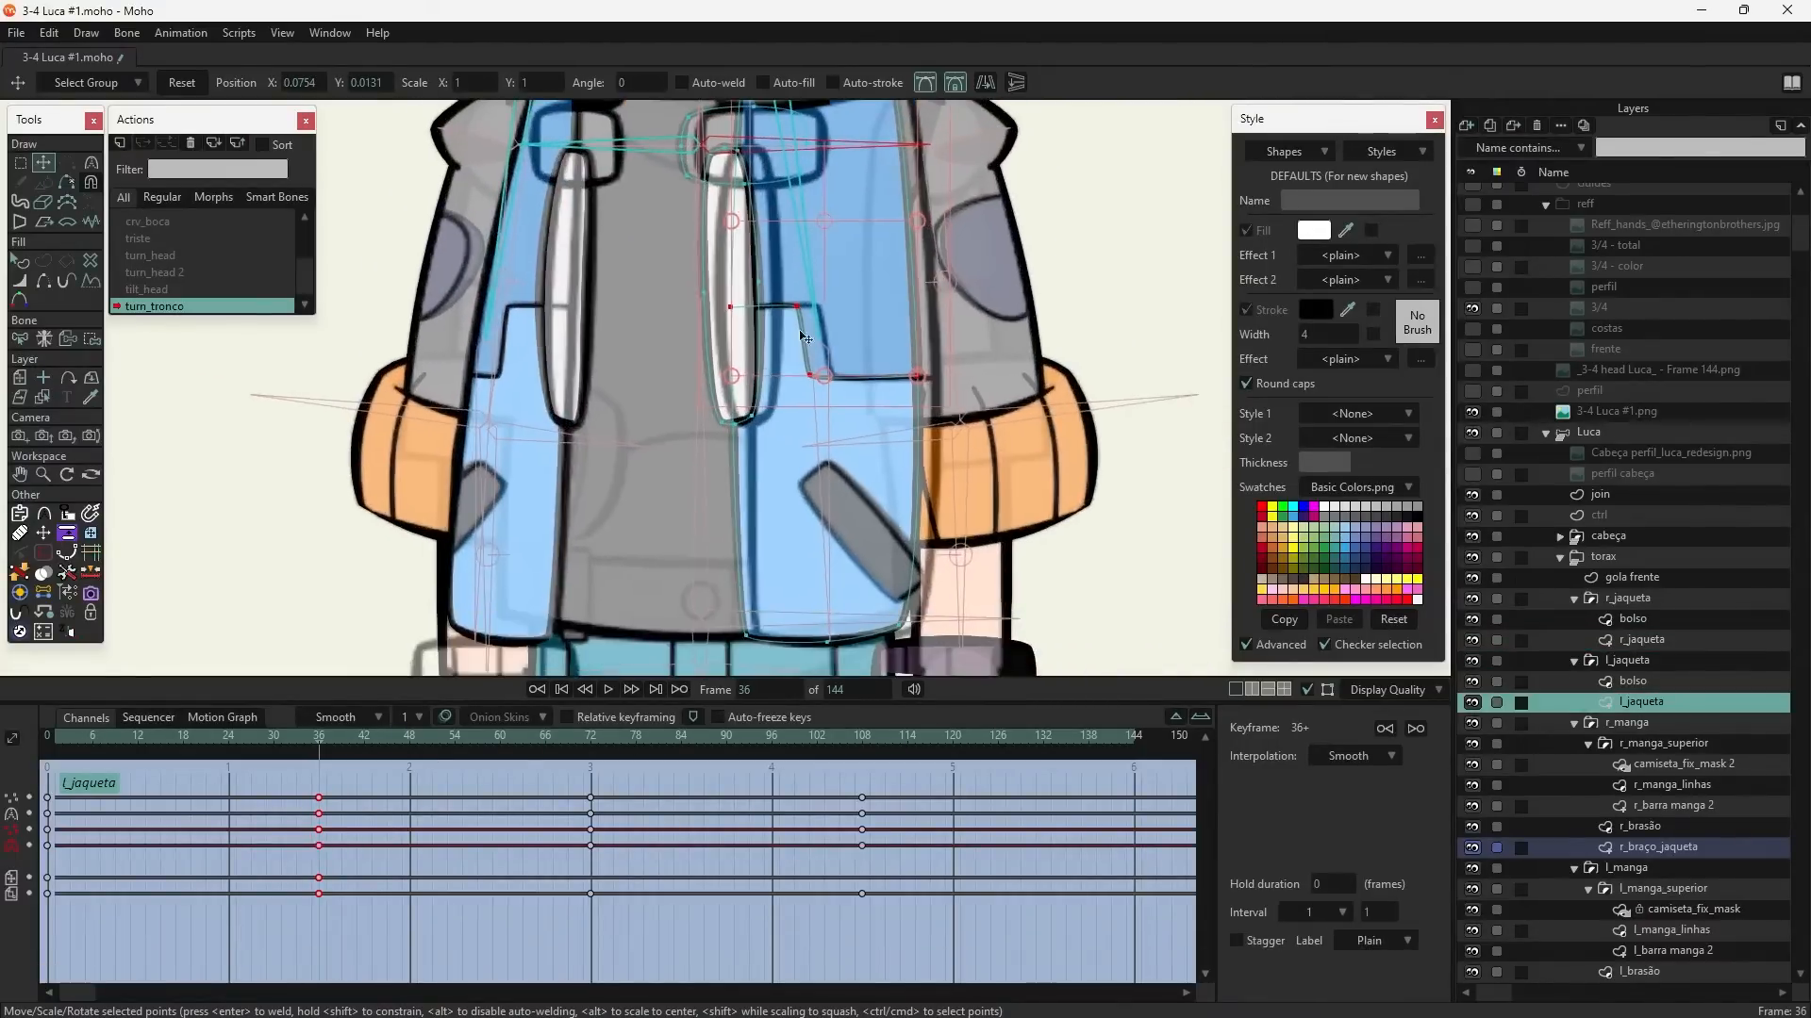
drag(773, 298, 834, 401)
scroll(818, 340, up, 2)
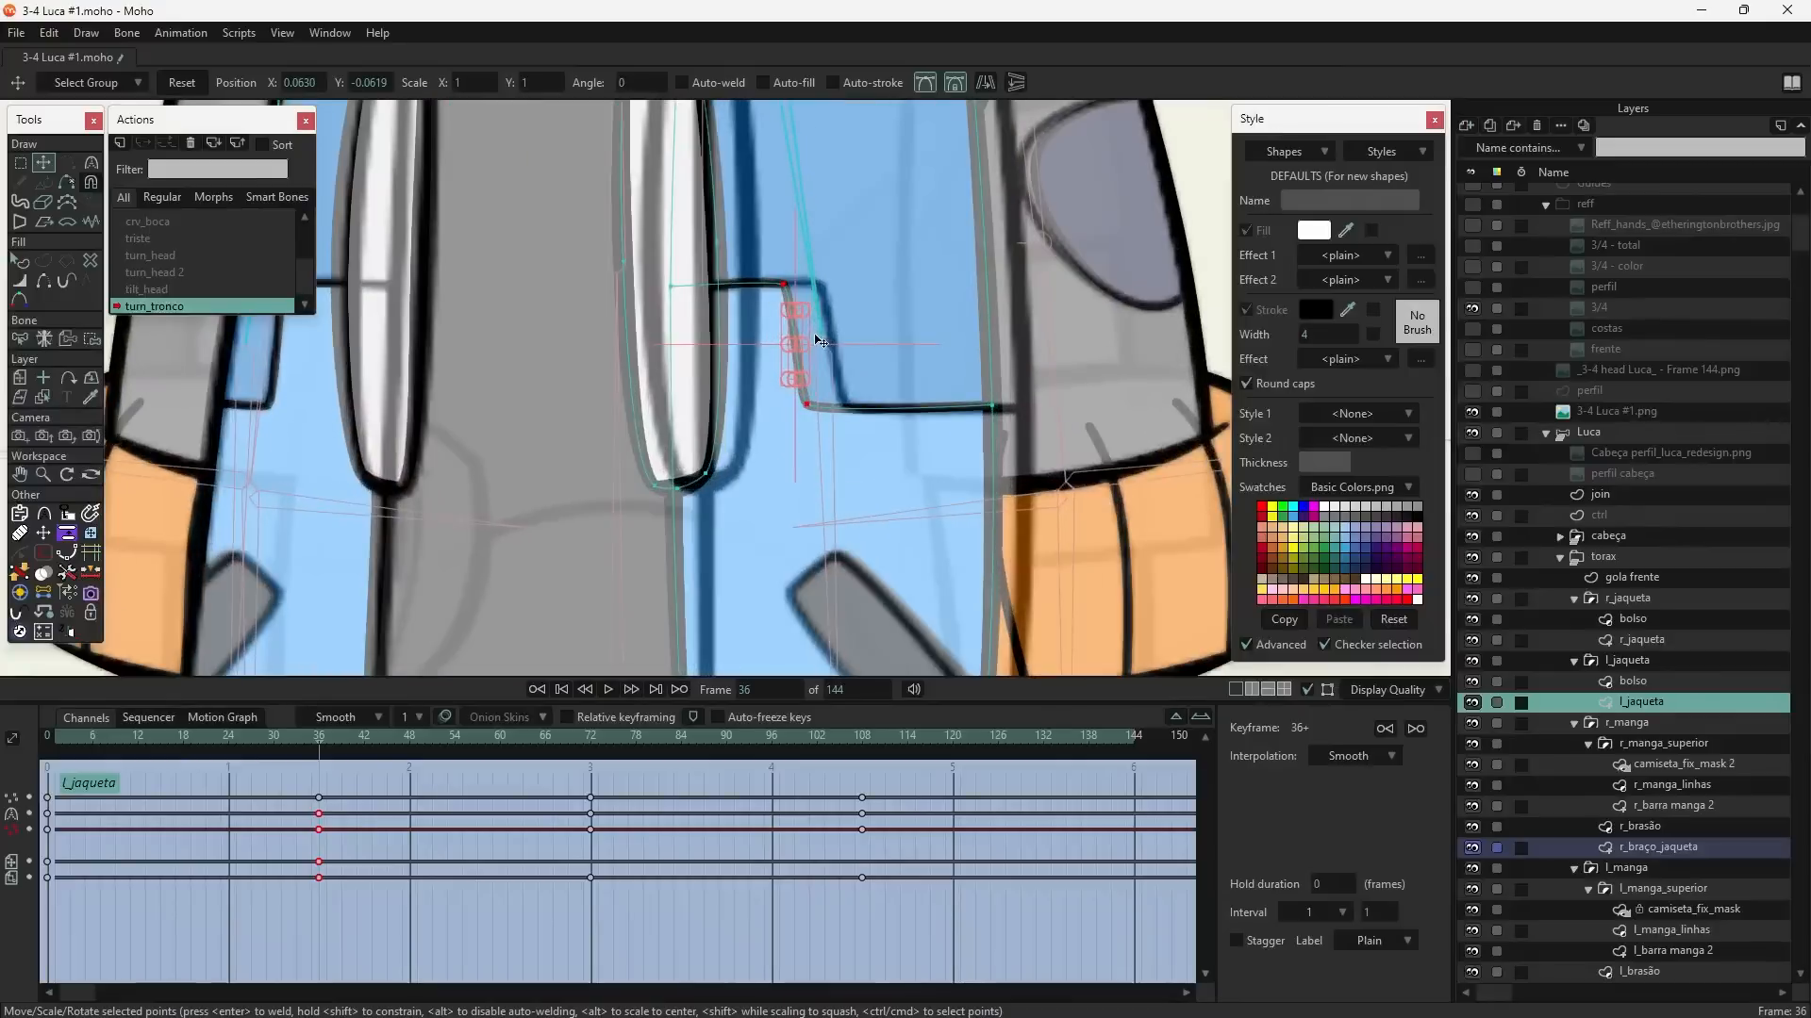
drag(739, 323, 774, 322)
click(1616, 435)
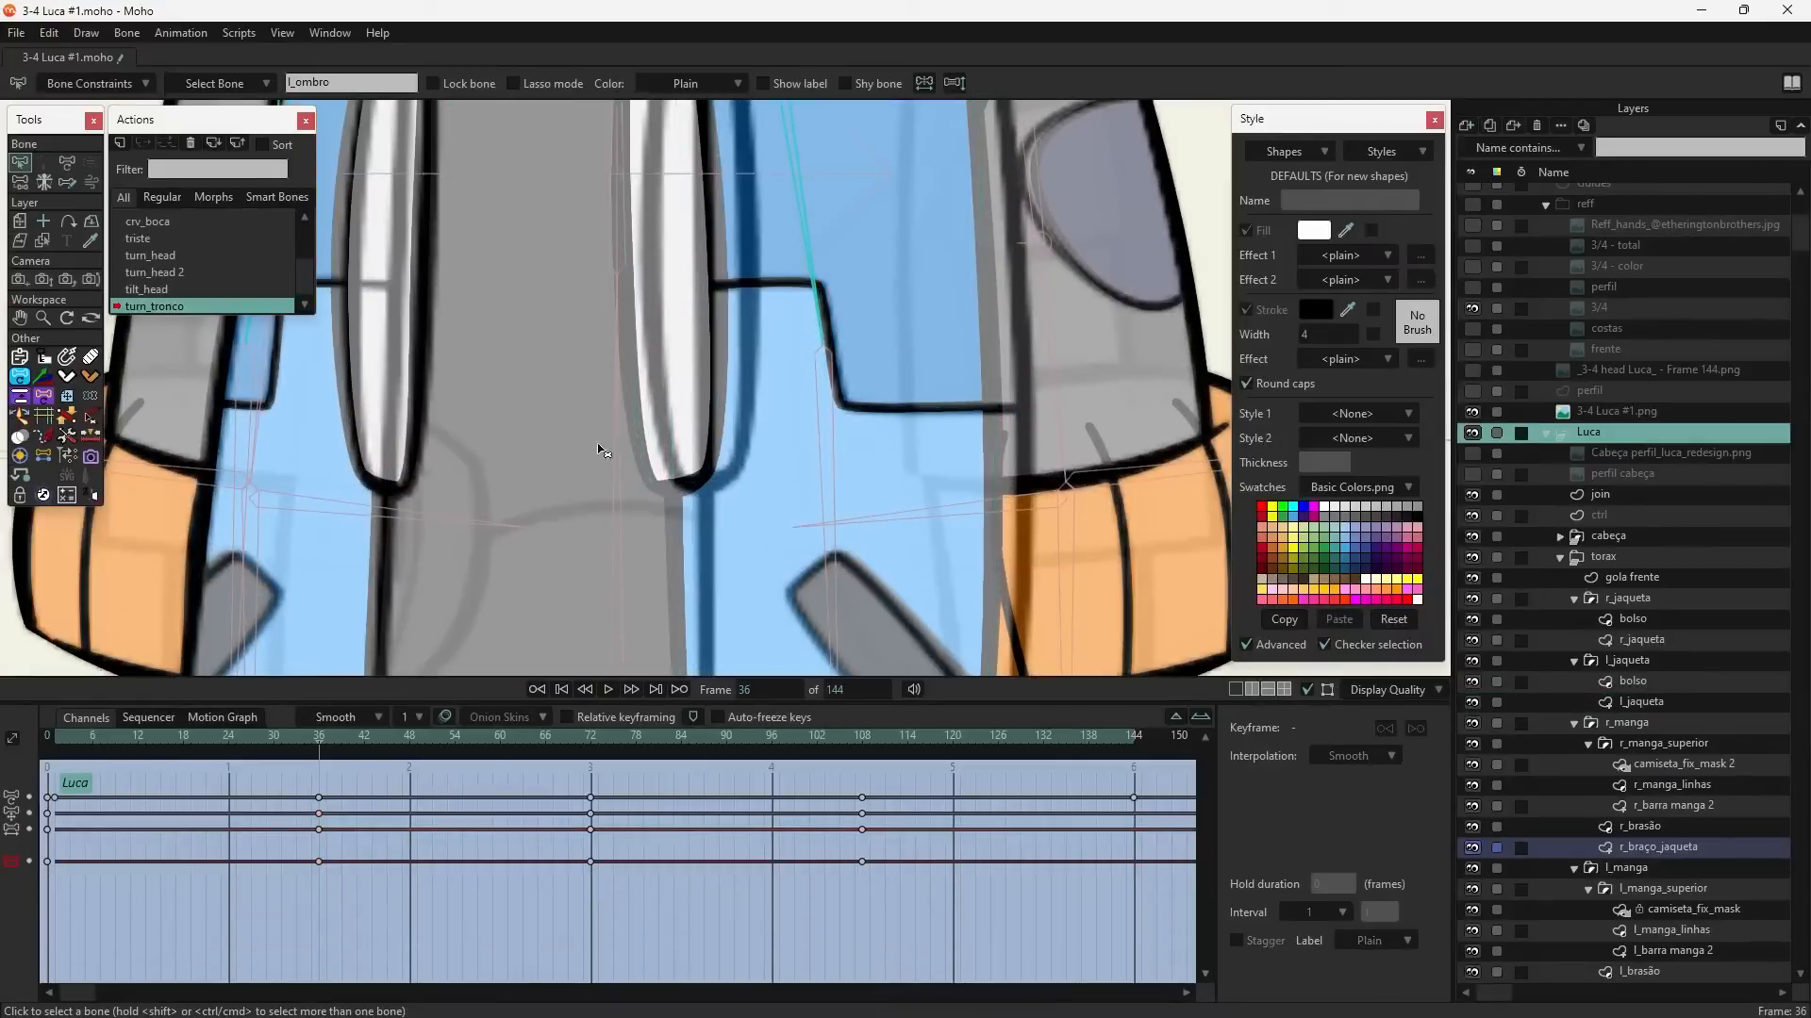
scroll(820, 363, down, 5)
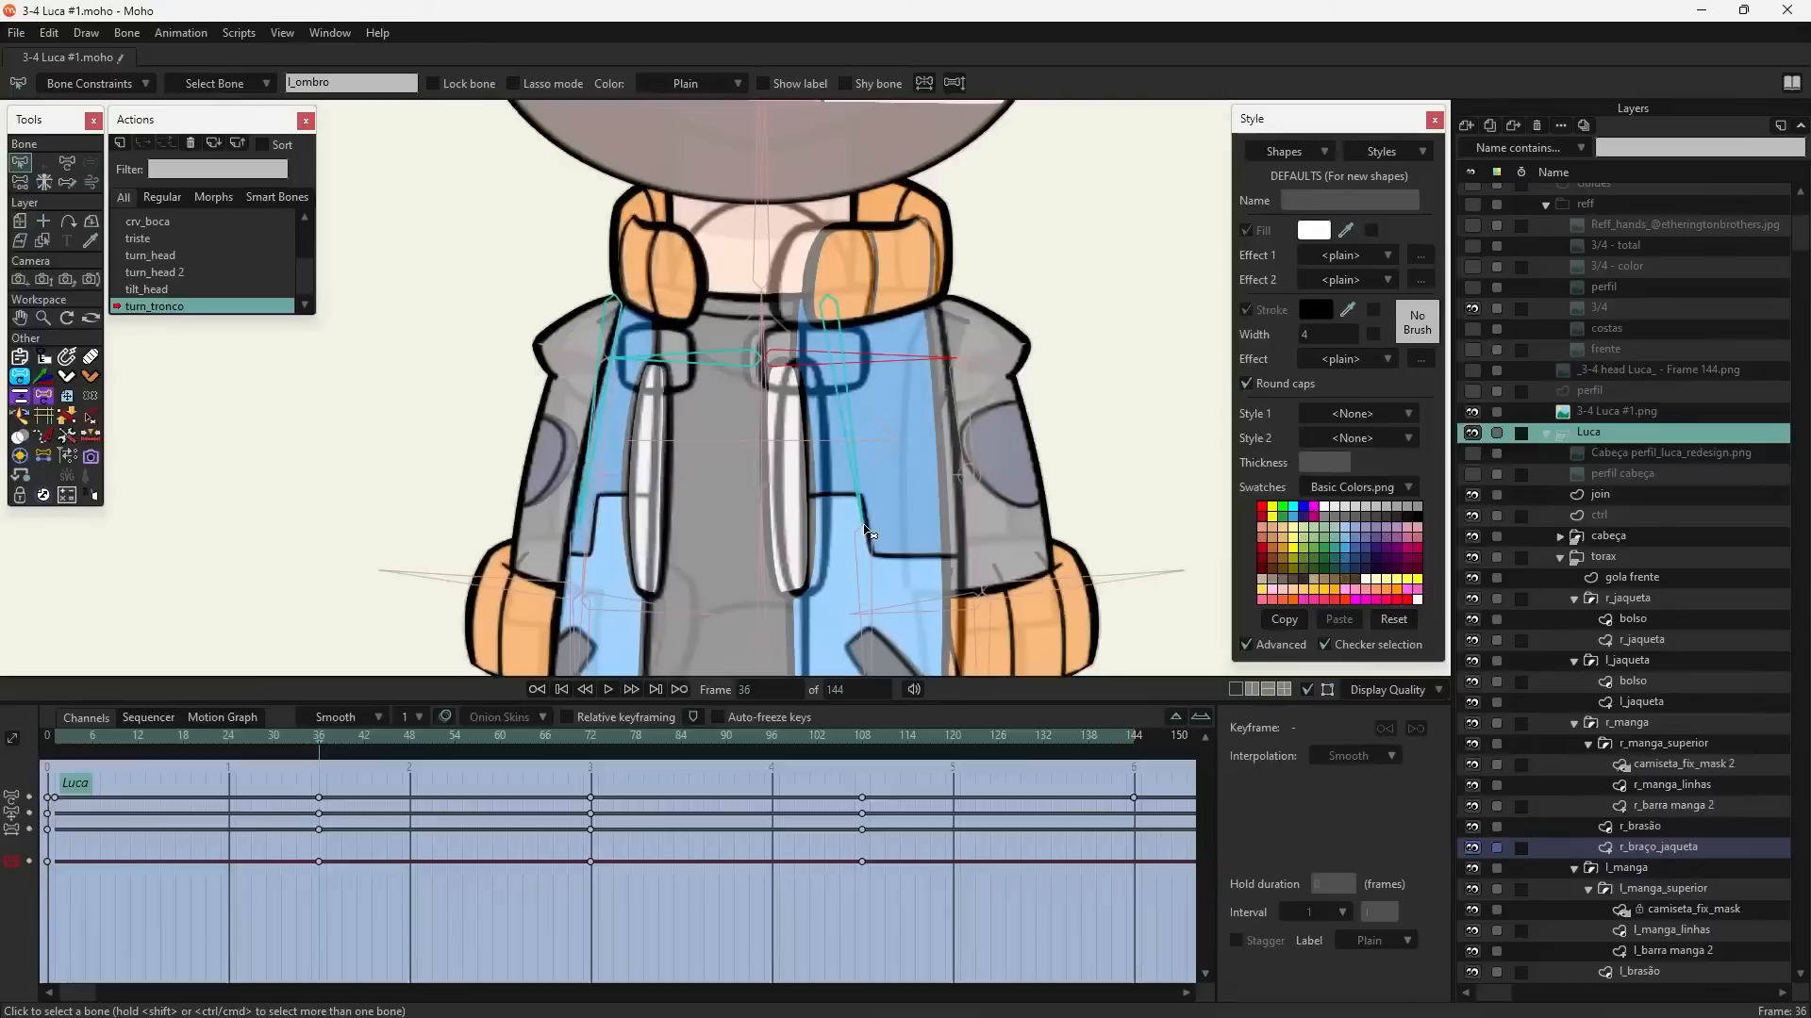
scroll(722, 306, up, 3)
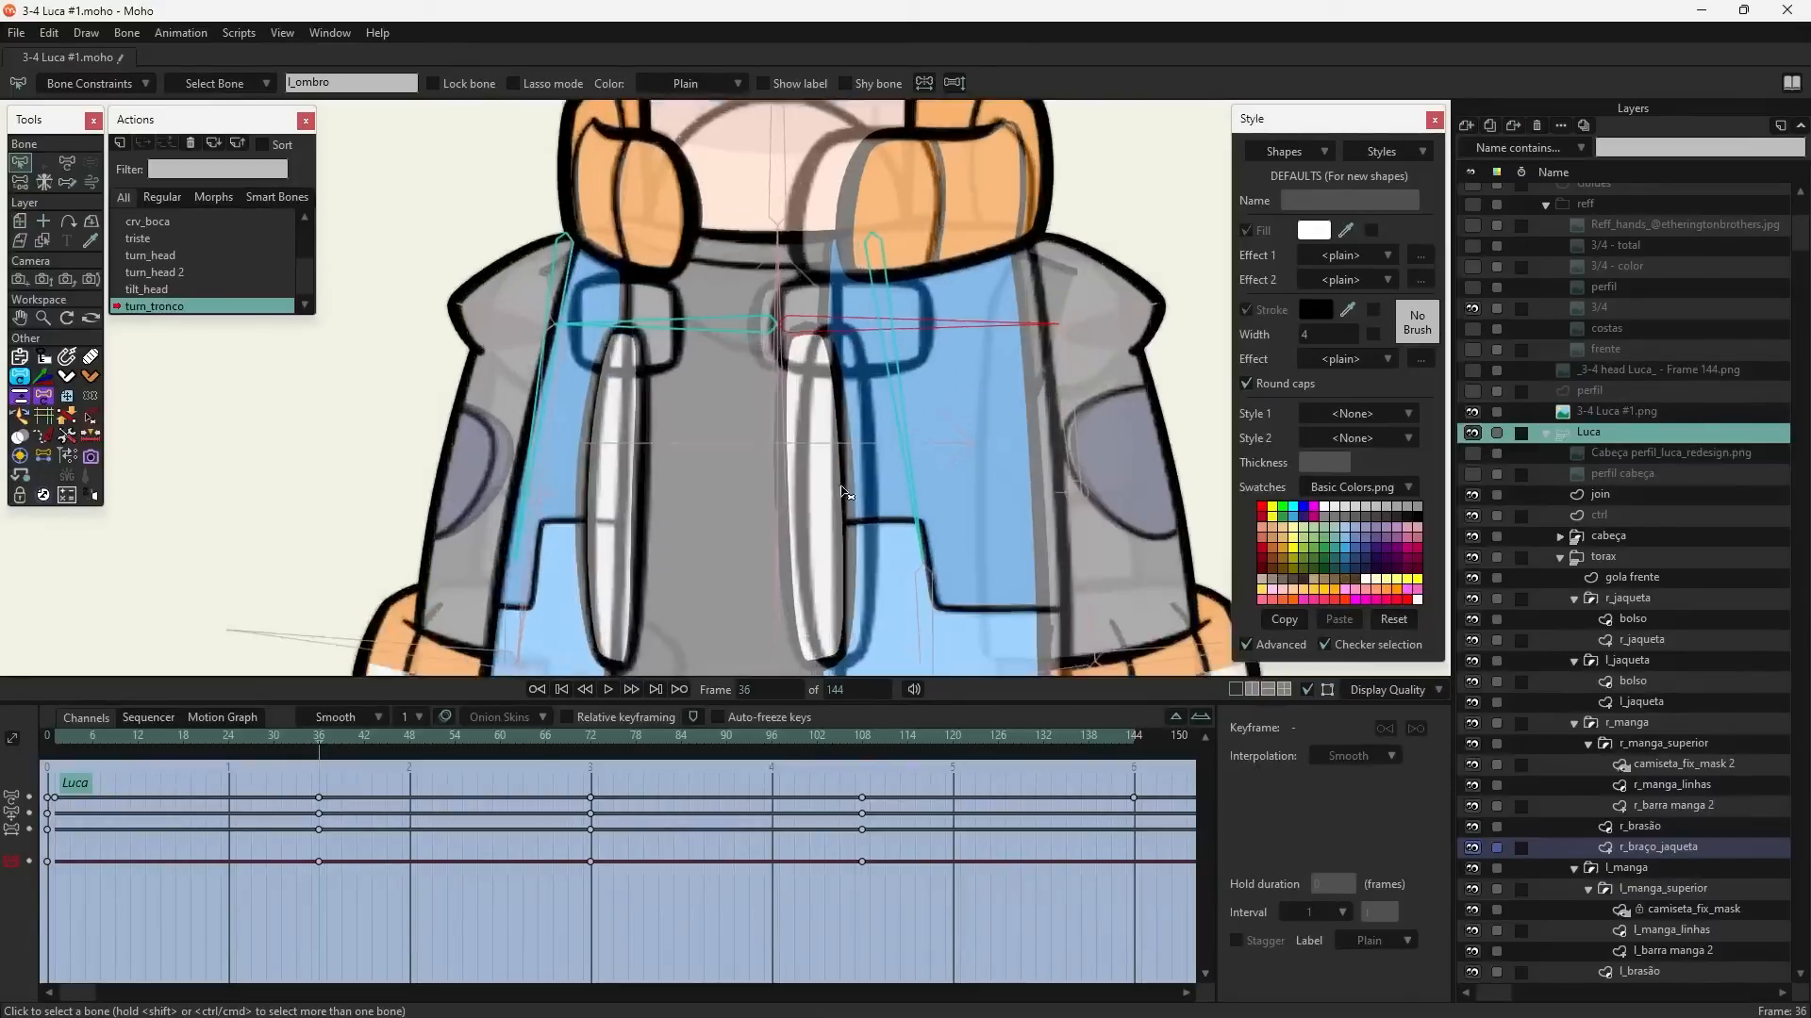
alt+right_click(721, 302)
alt+right_click(817, 541)
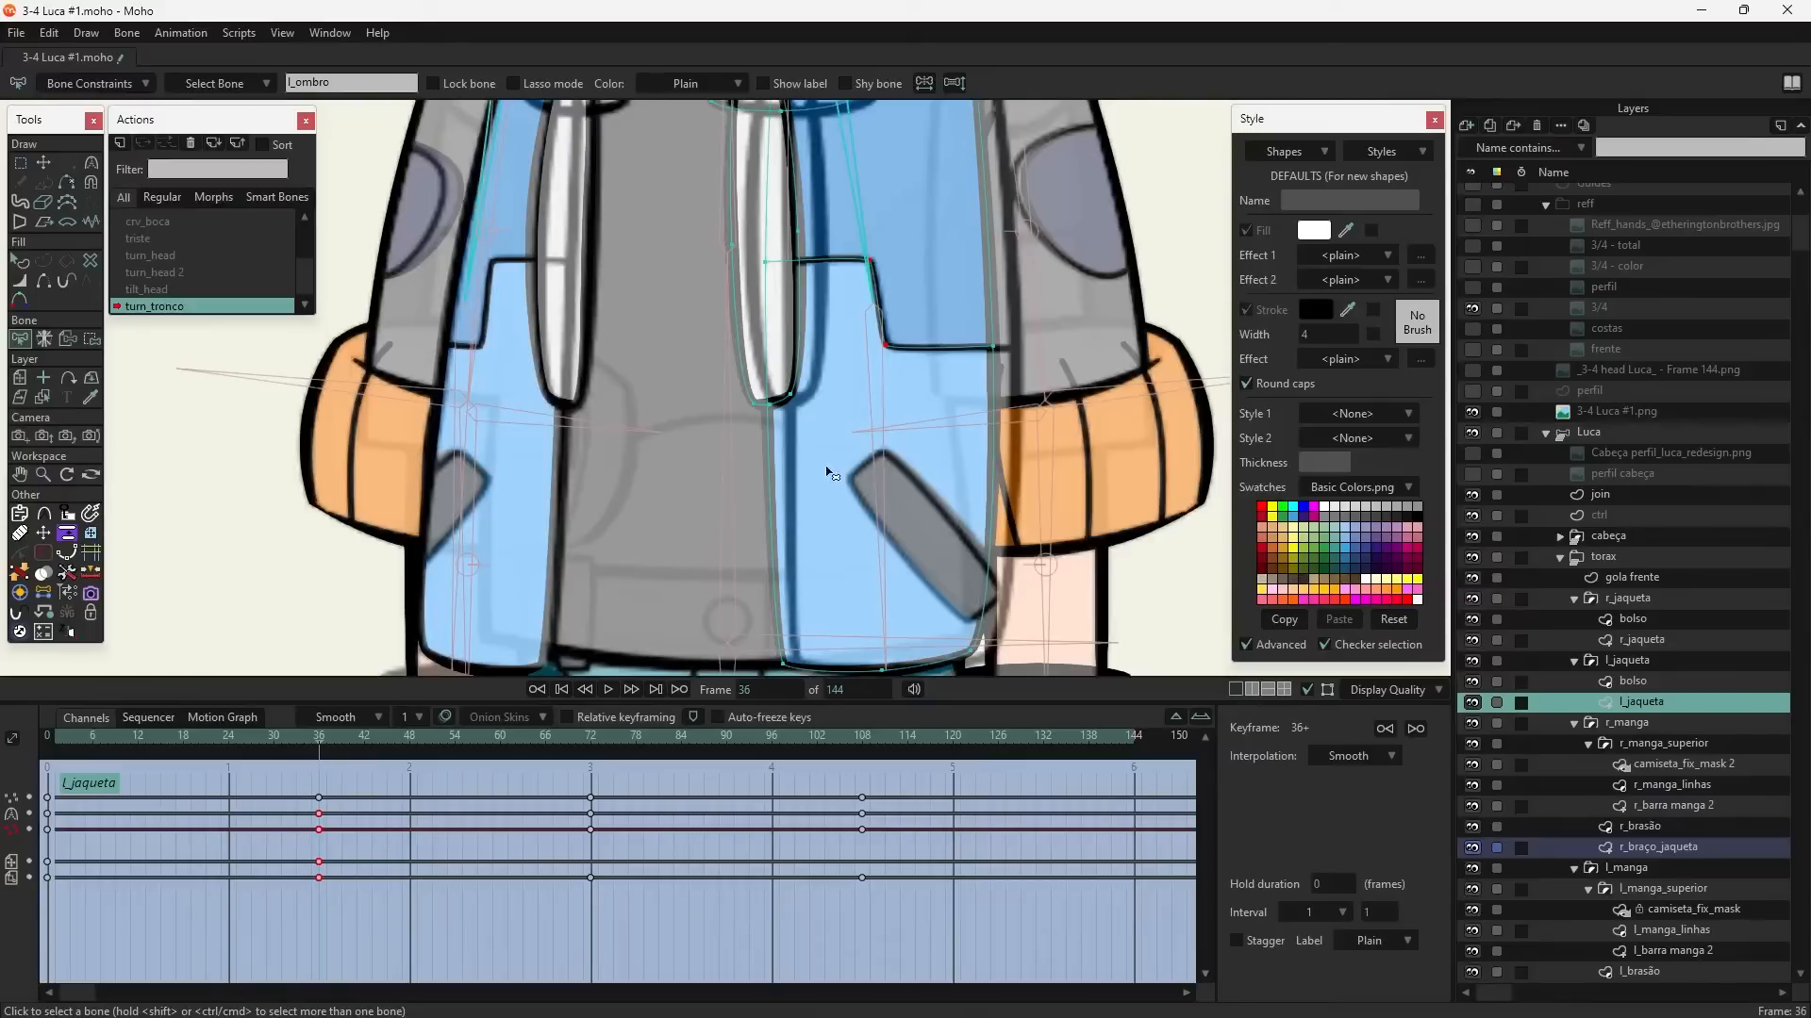
- Delete l_jaqueta's frame 36 keyframe from the layer channel just above its last channel
drag(618, 548, 618, 657)
click(20, 378)
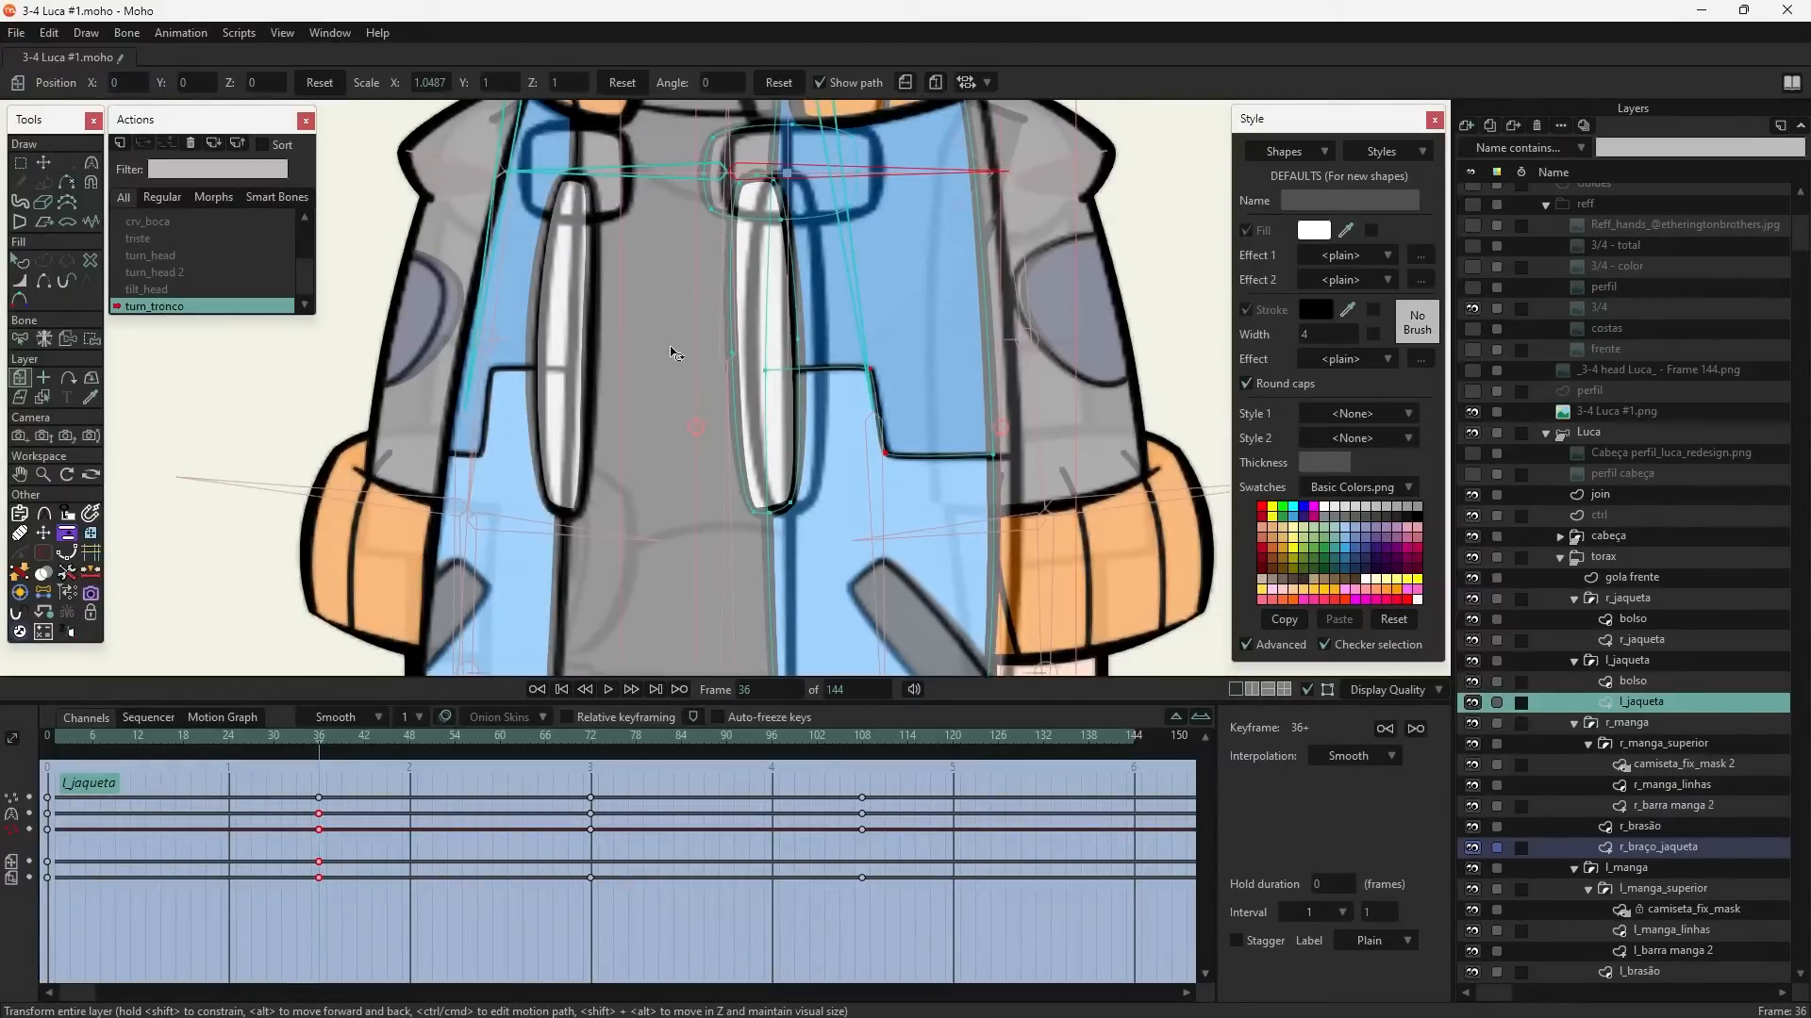
scroll(670, 345, down, 4)
scroll(671, 343, up, 2)
drag(407, 853, 303, 860)
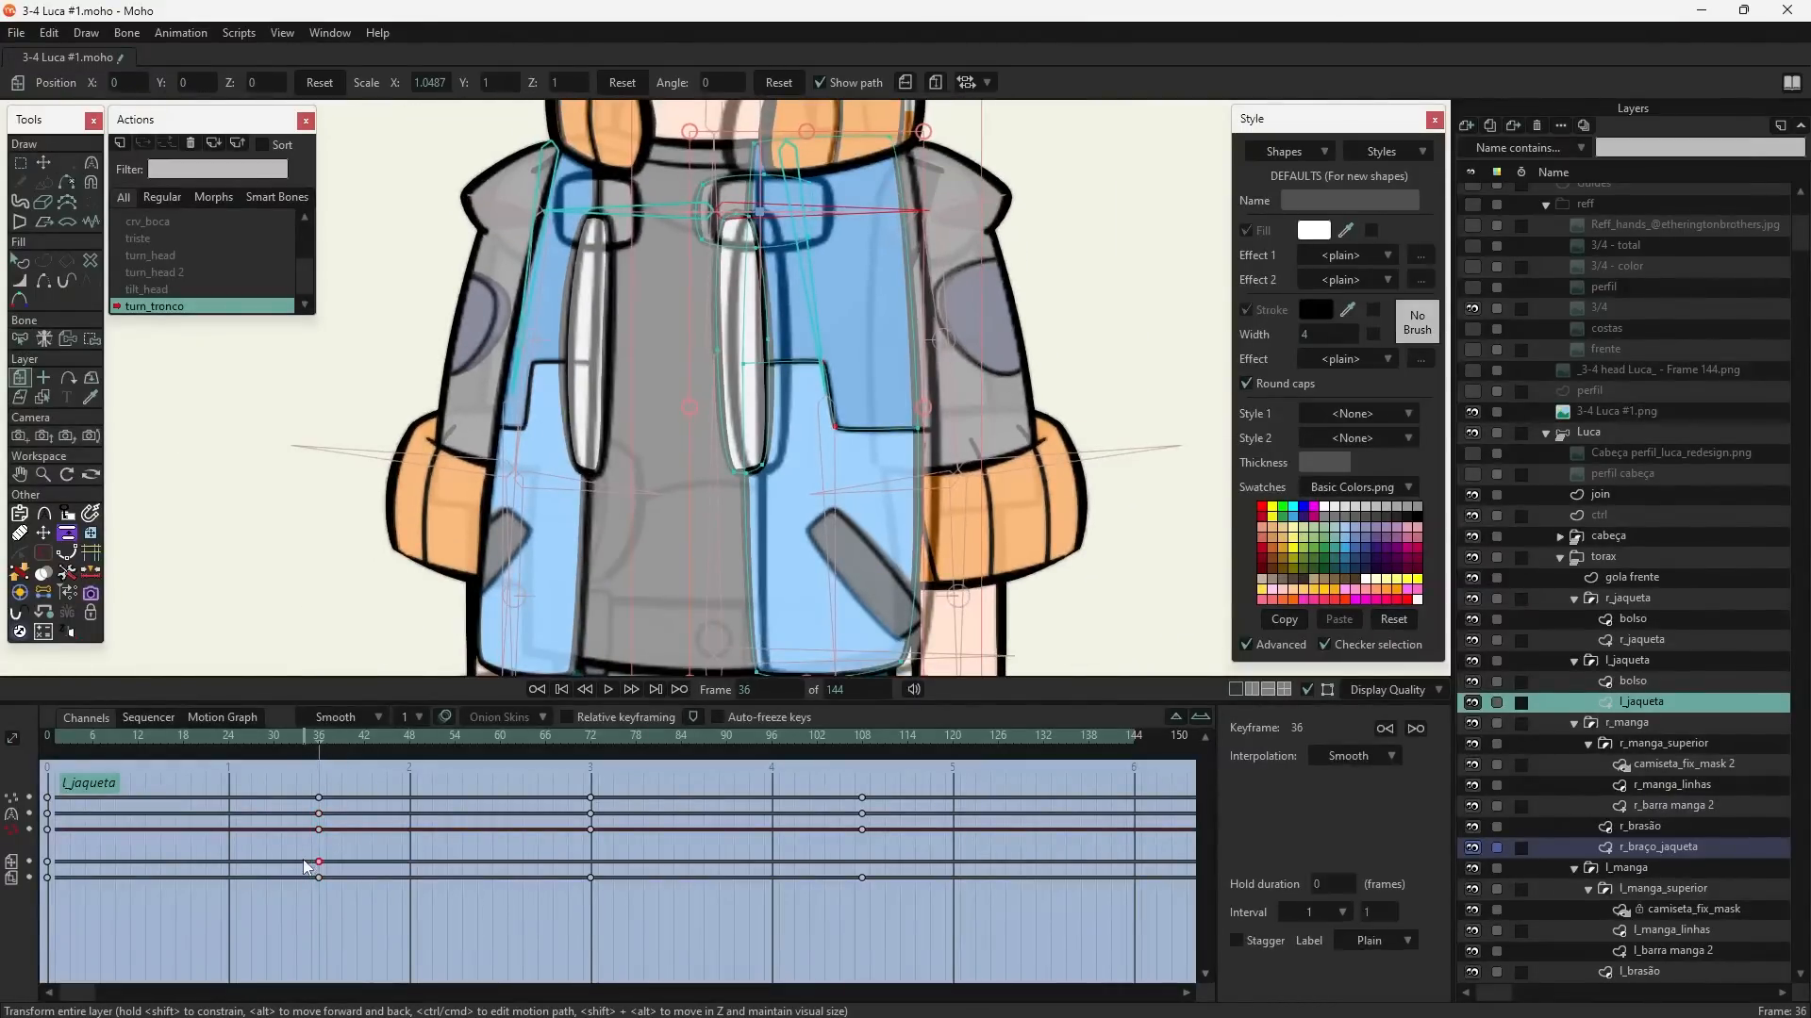
key(Delete)
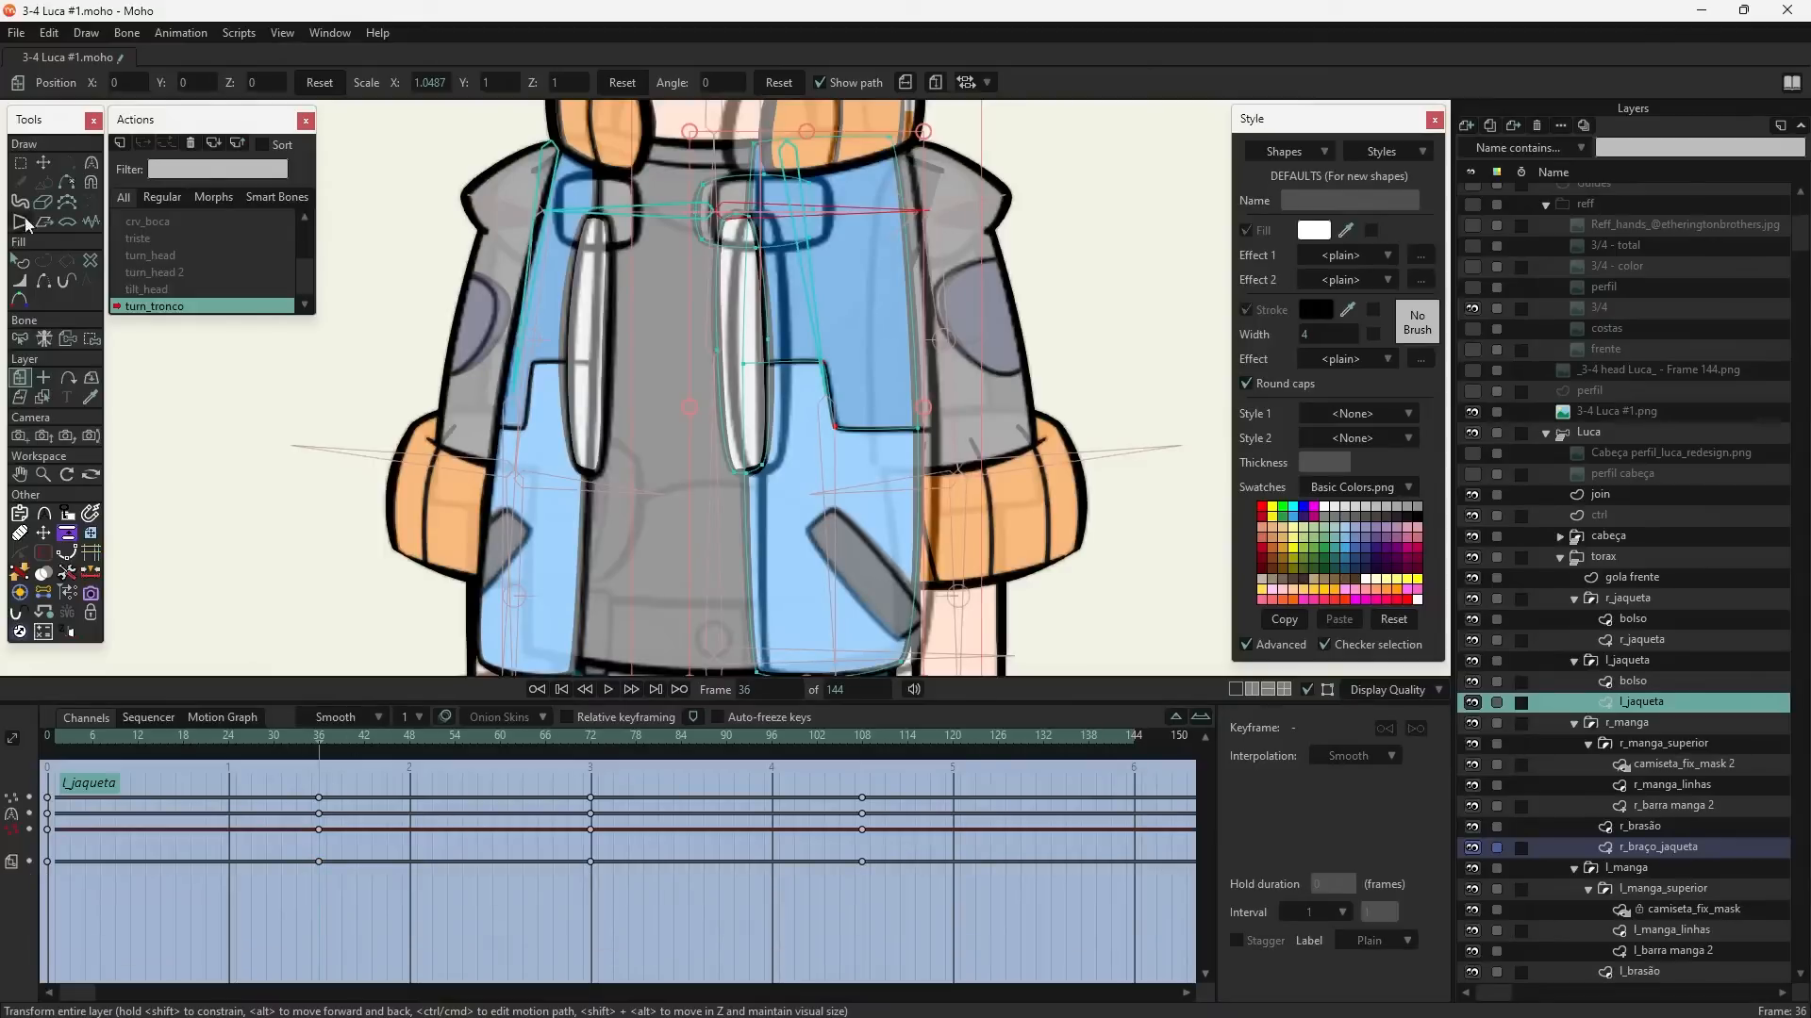
- Move the points of l_jaqueta's buckle and white hanging strap onto the reference at frame 36
click(44, 163)
scroll(727, 334, up, 3)
click(722, 327)
drag(721, 328, 757, 326)
drag(781, 436, 792, 379)
scroll(820, 576, down, 4)
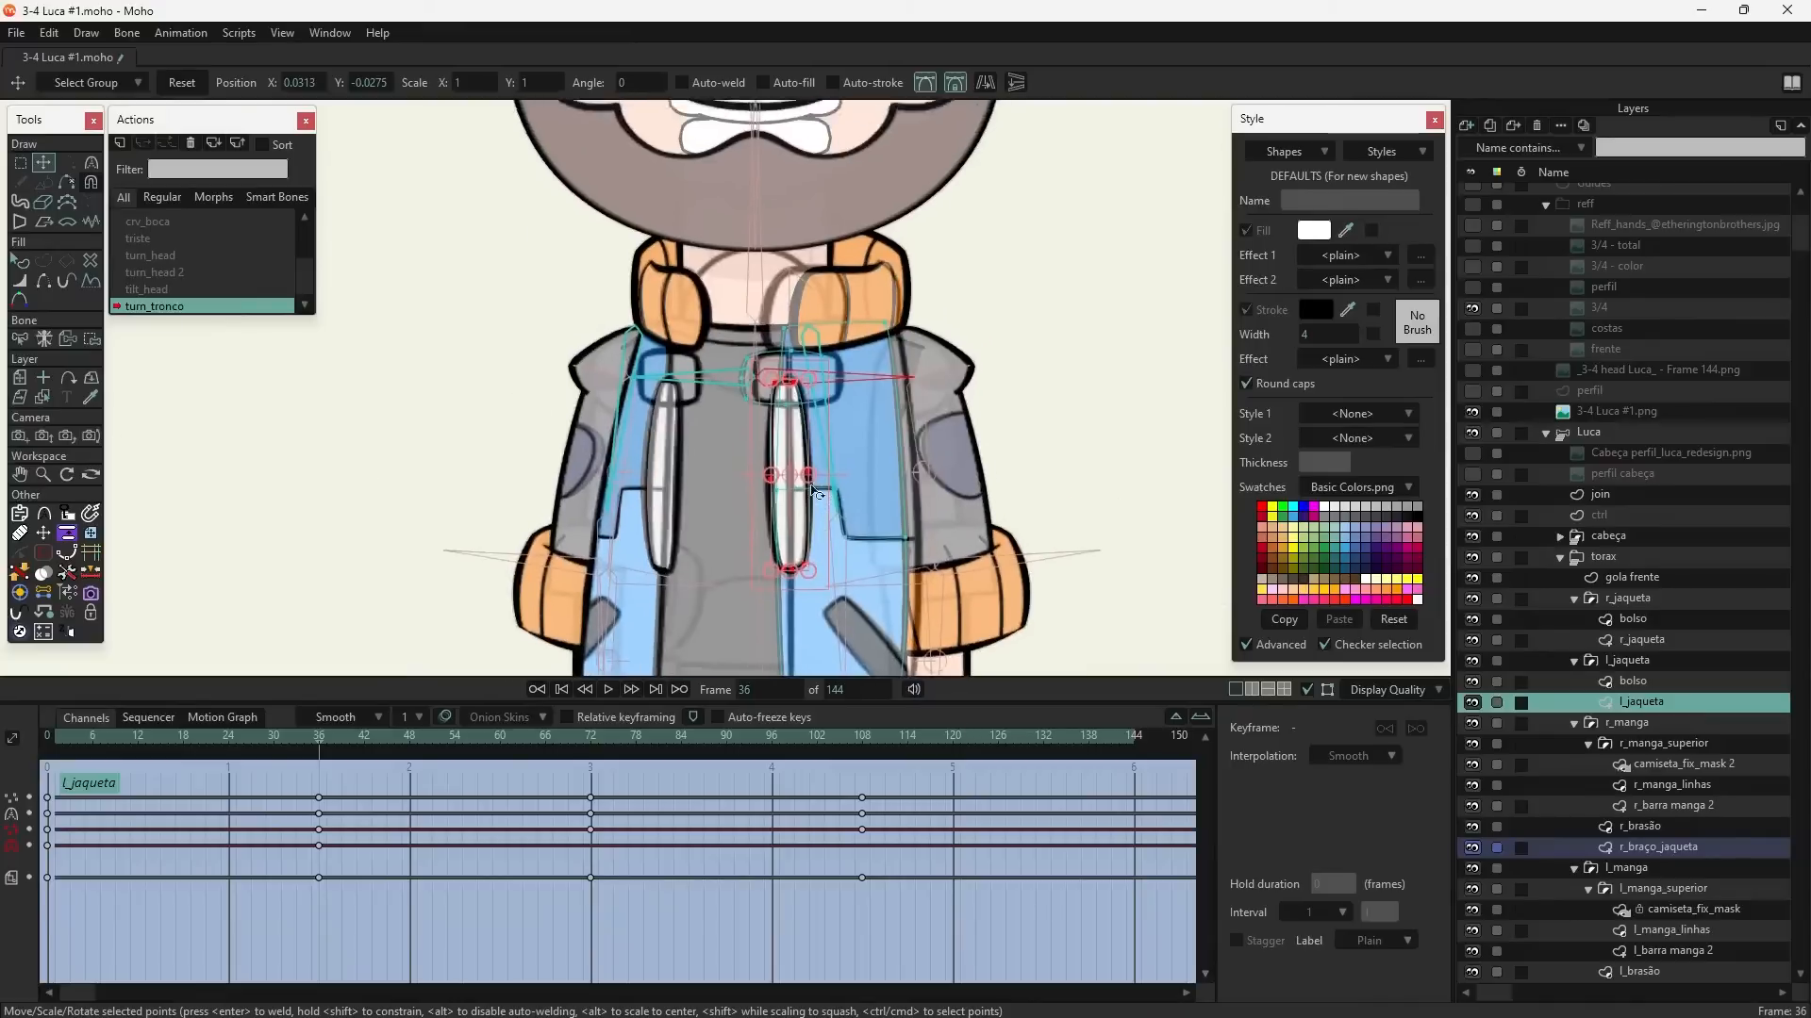
- Shift the points of l_jaqueta's stepped seam outward onto the reference seam line
scroll(820, 481, up, 3)
click(848, 406)
drag(825, 432, 836, 429)
drag(865, 549, 860, 285)
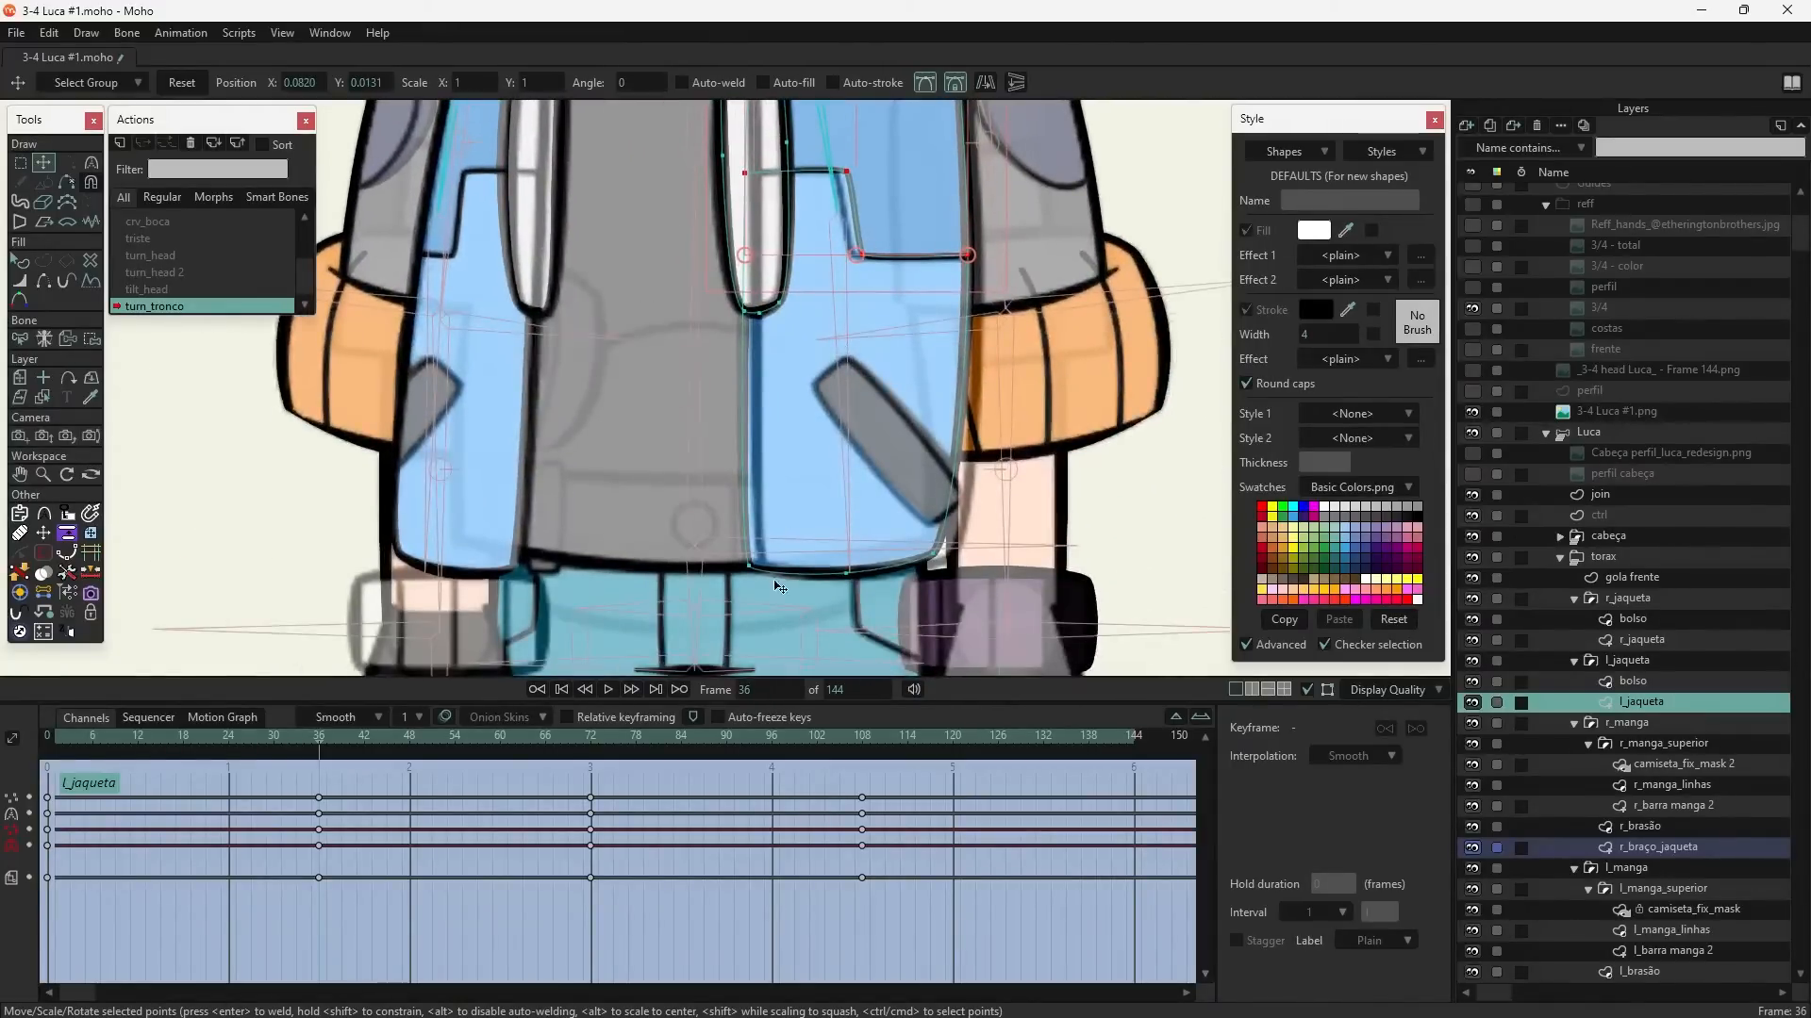
drag(794, 394, 810, 596)
drag(849, 358, 856, 358)
drag(804, 301, 771, 340)
- Align l_jaqueta's inner front edge with the reference by moving its top point under the collar and its inner hem corner points
click(754, 184)
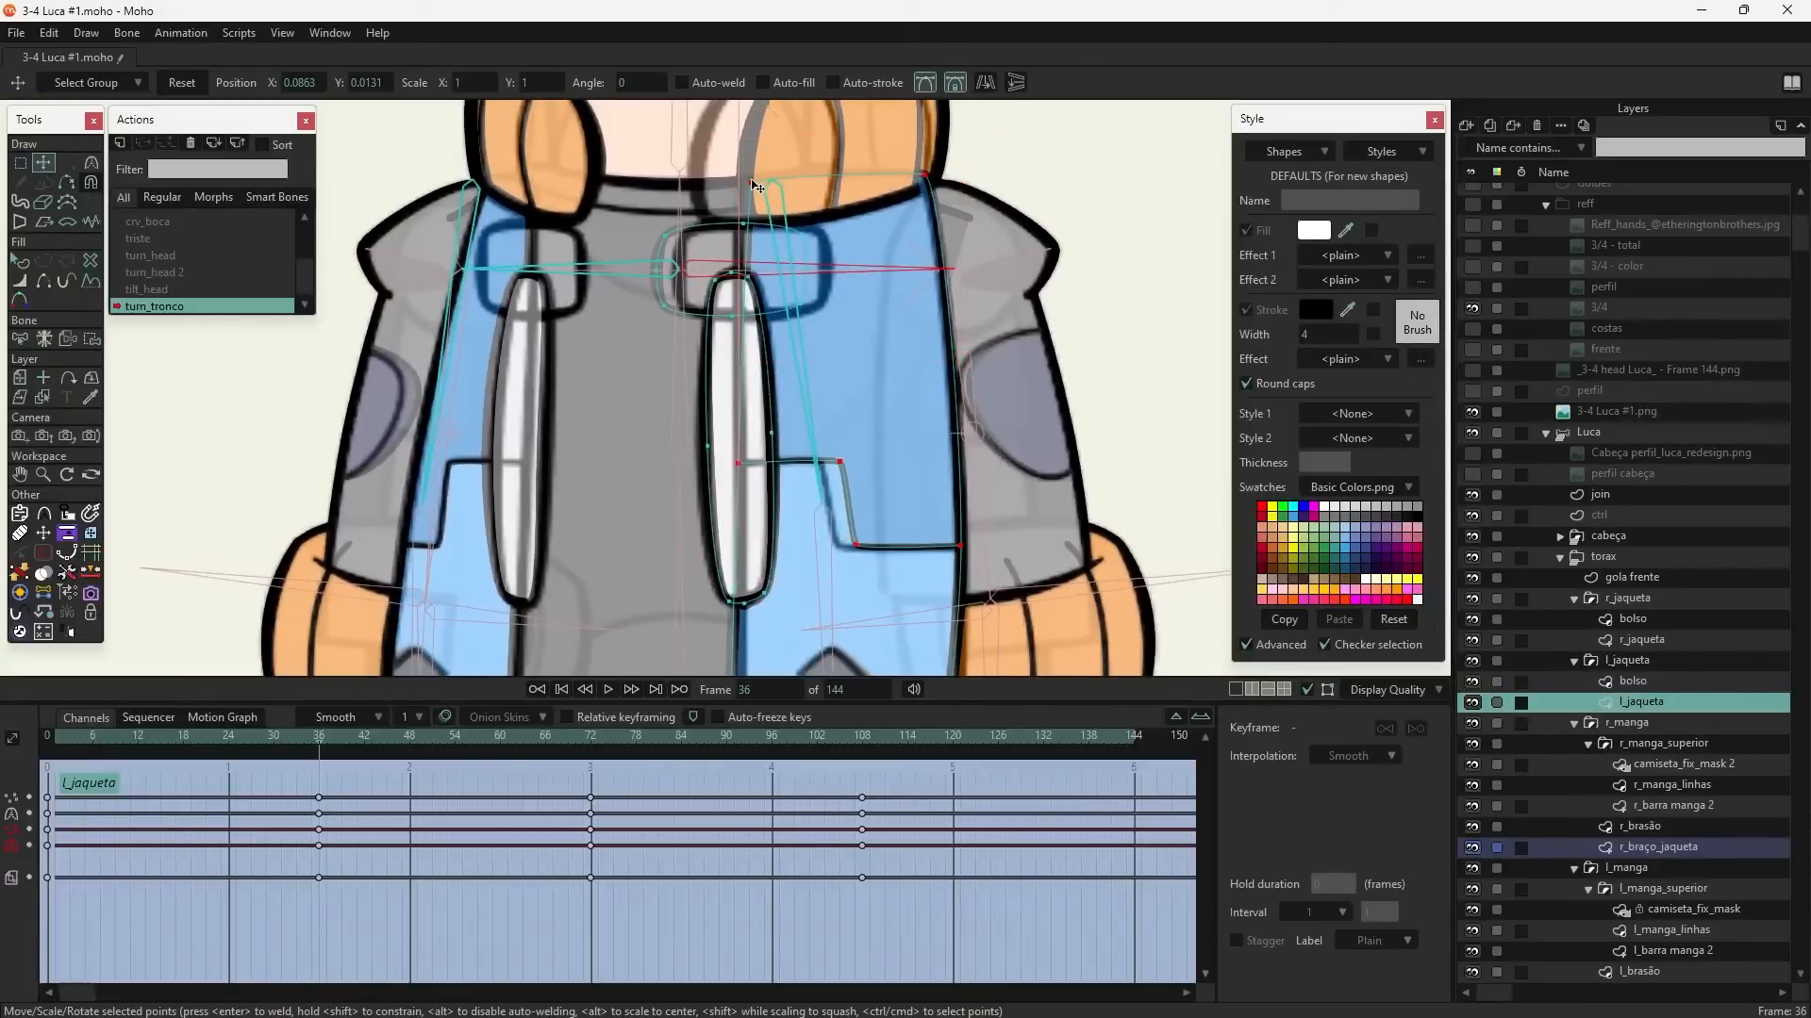
drag(755, 190, 746, 191)
drag(777, 470, 764, 8)
drag(683, 352, 740, 440)
drag(838, 362, 876, 576)
drag(846, 438, 863, 500)
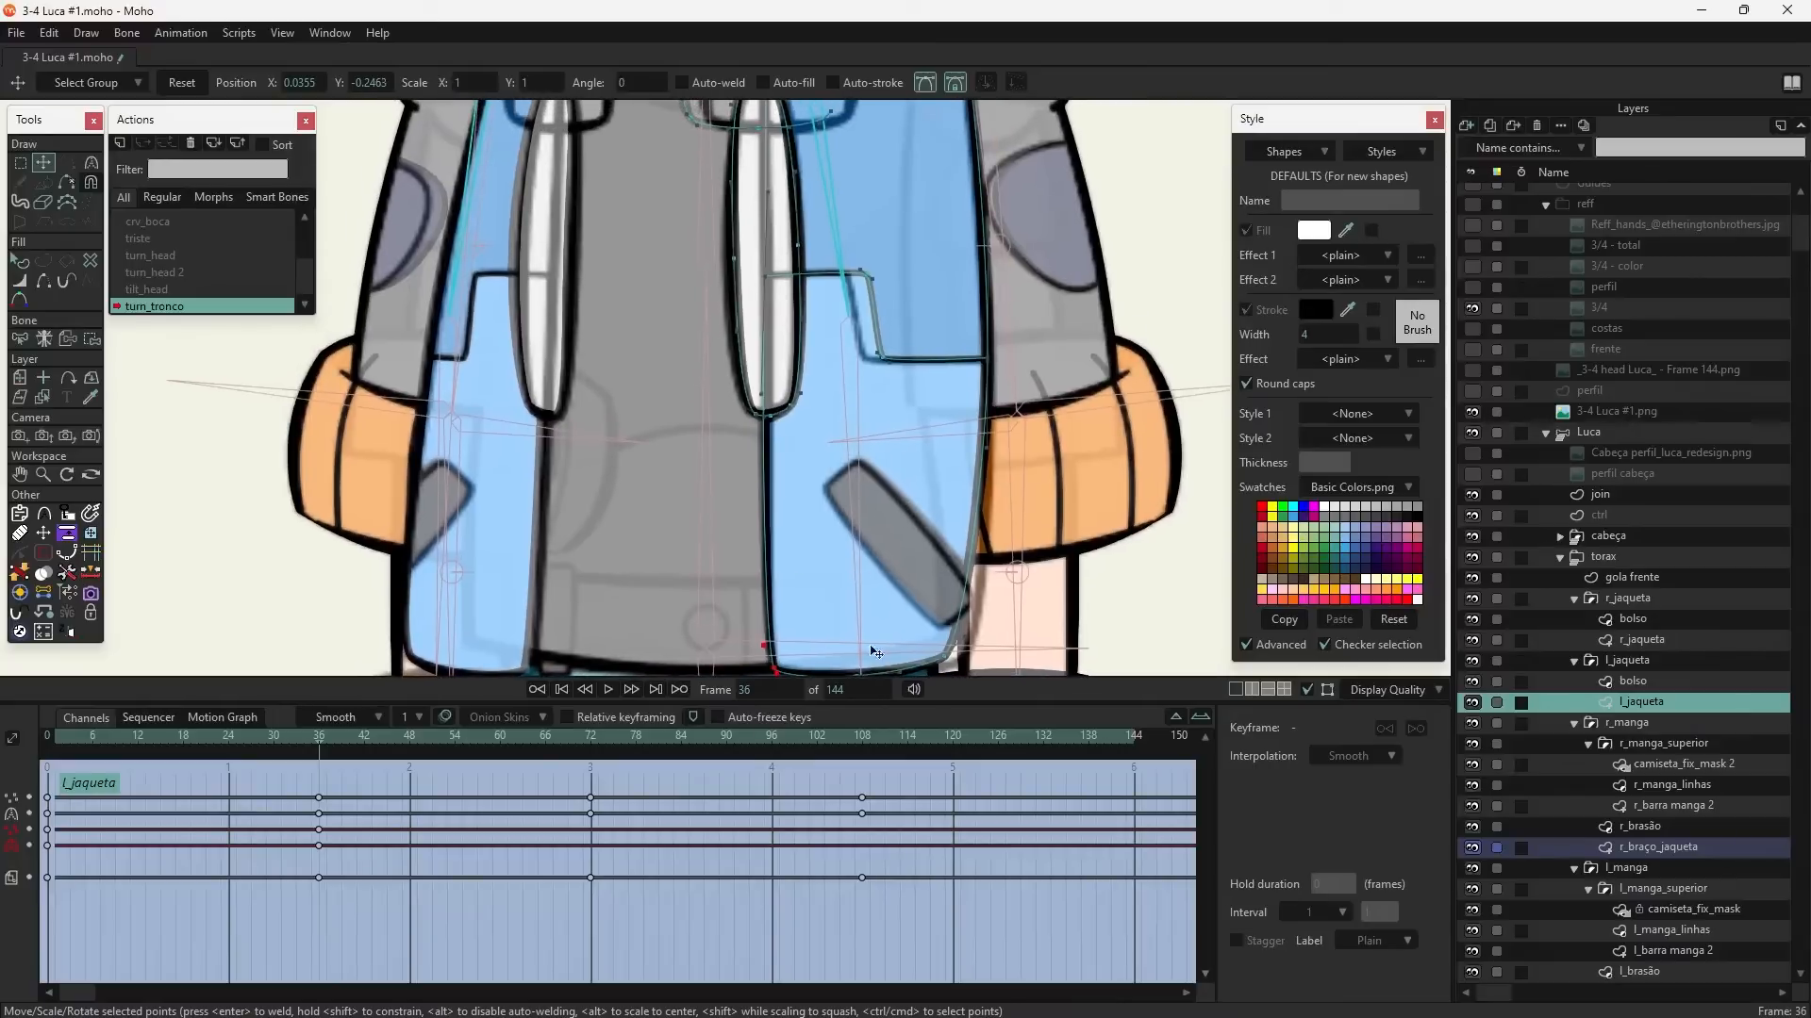
mouse_move(313, 764)
mouse_down()
mouse_move(291, 753)
mouse_move(322, 756)
mouse_up()
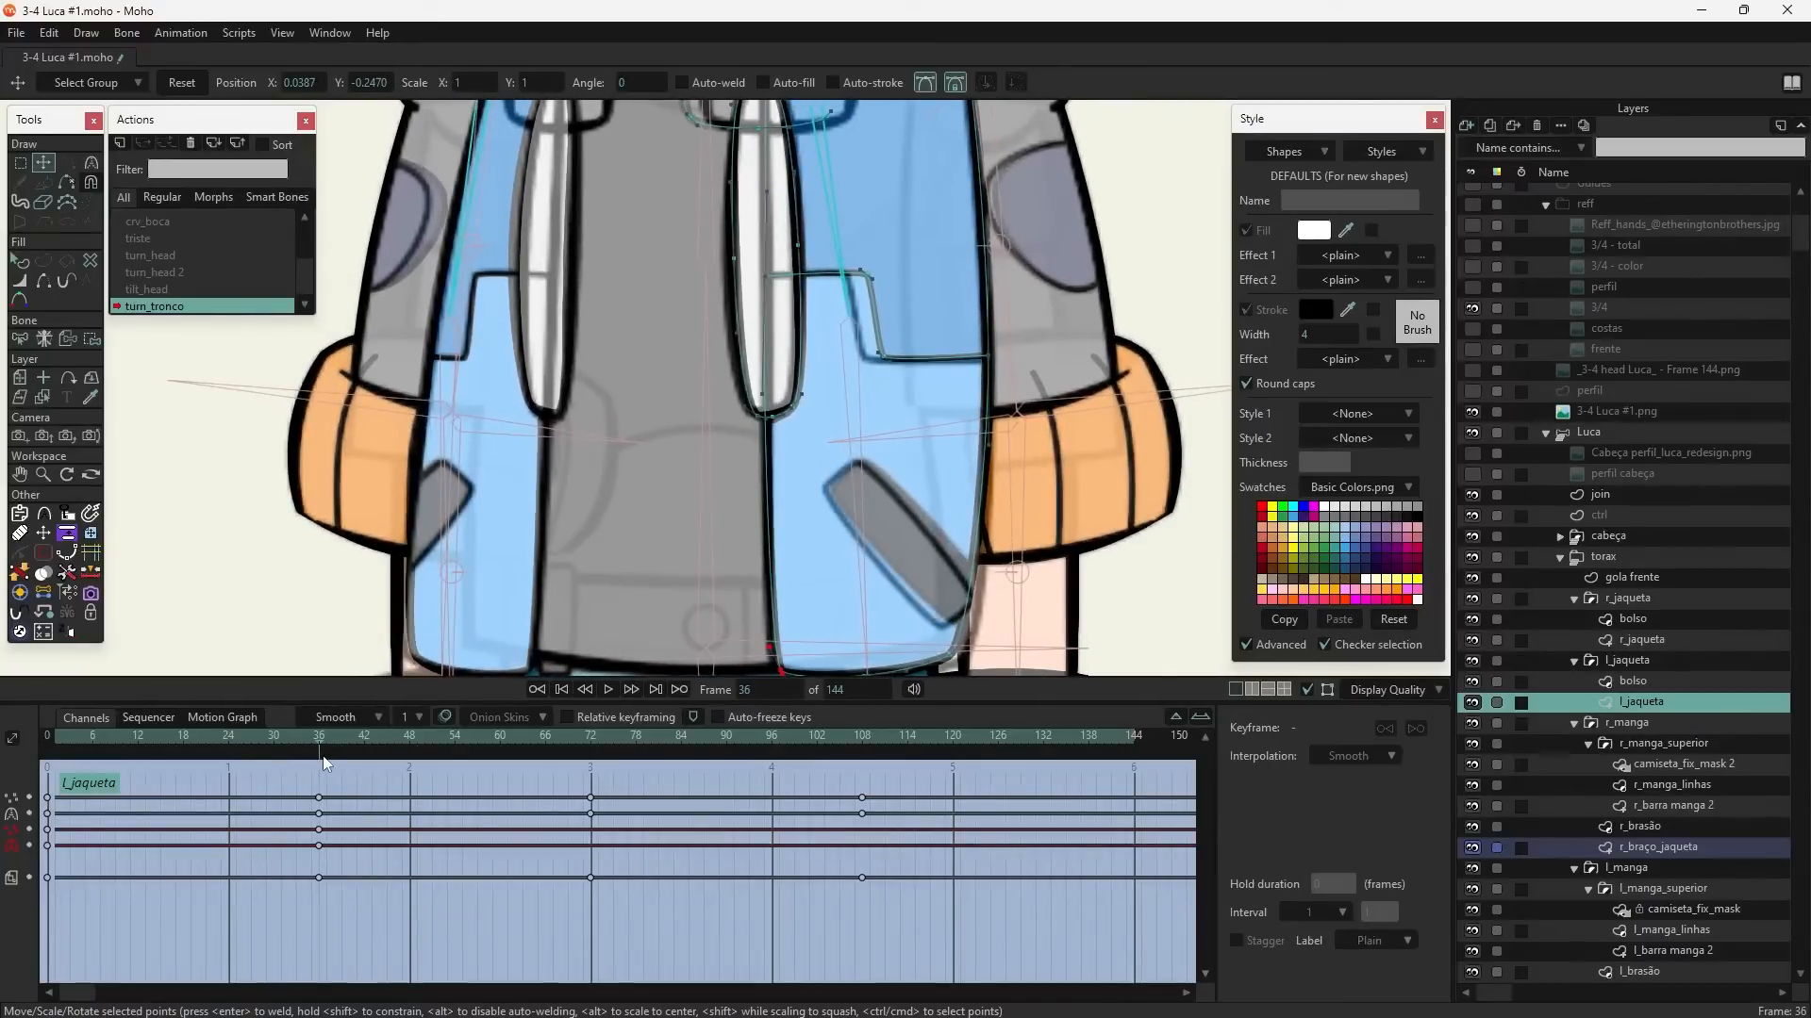
- Select gola frente and widen its larger front piece inward to the reference collar outline at frame 36
drag(675, 456, 665, 498)
drag(647, 394, 709, 641)
scroll(779, 394, up, 3)
ctrl+click(772, 394)
drag(769, 396, 776, 550)
alt+right_click(837, 350)
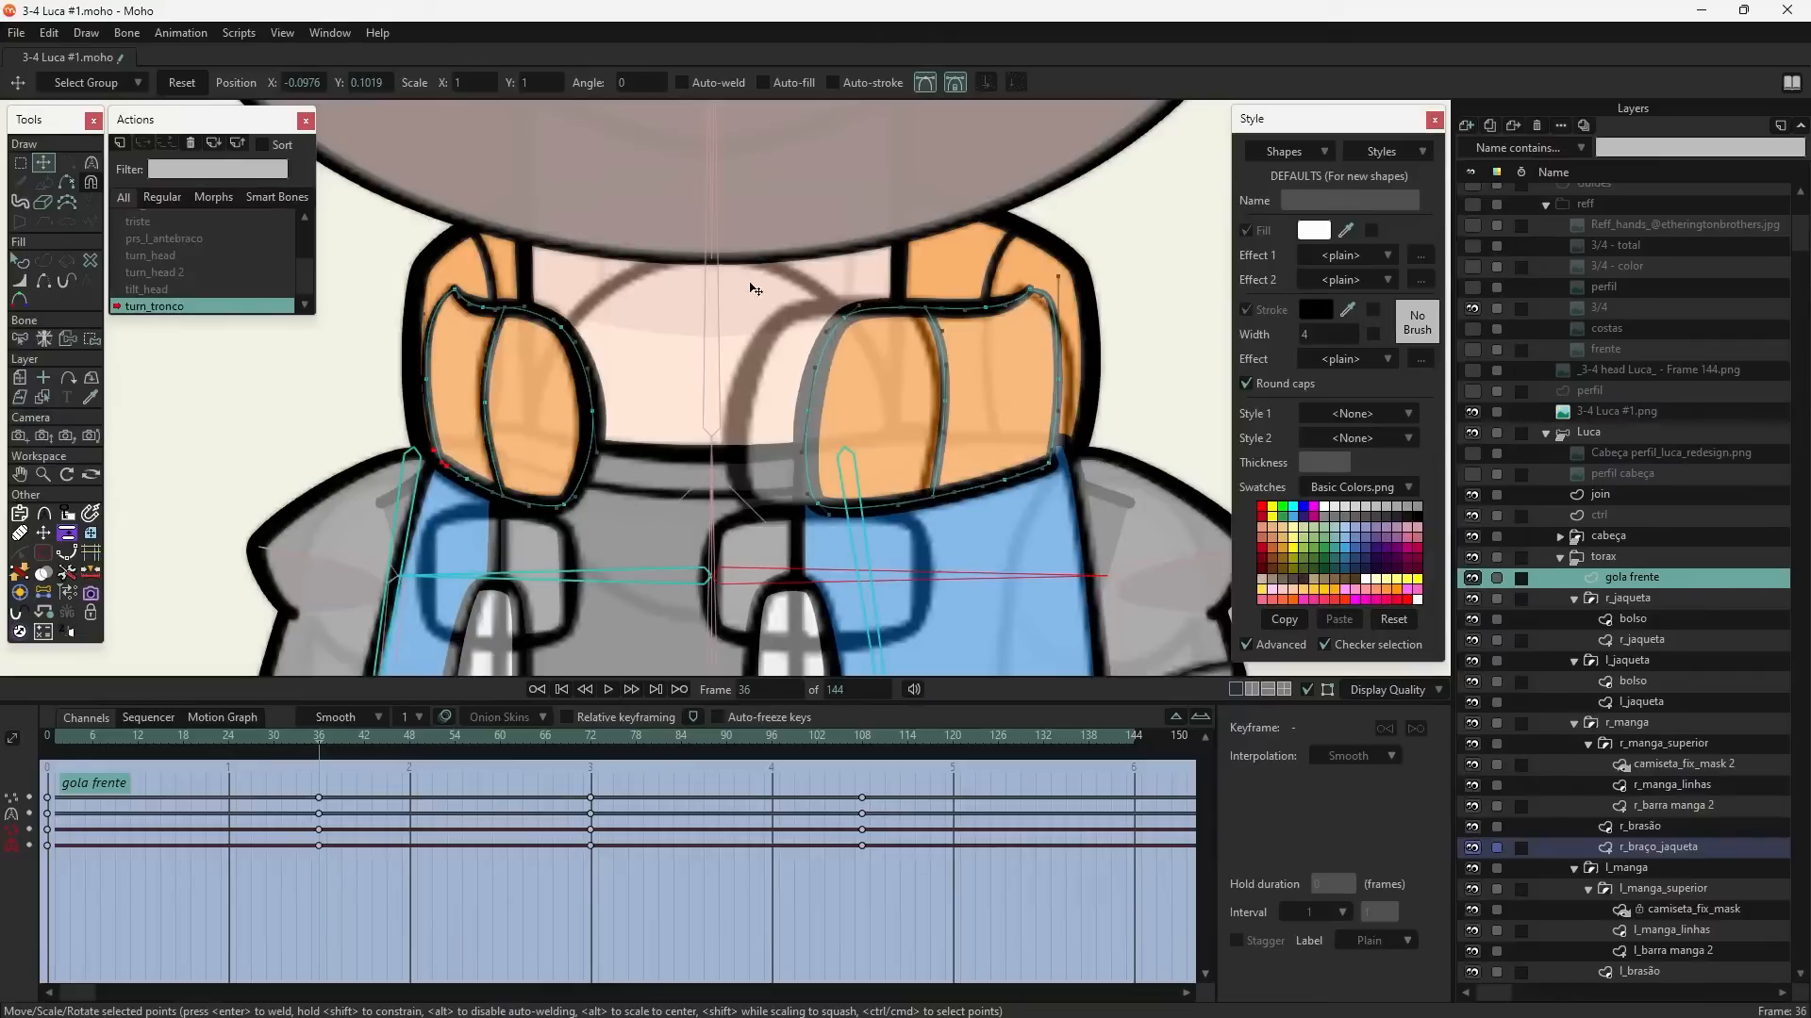
drag(748, 291, 1005, 378)
key(Tab)
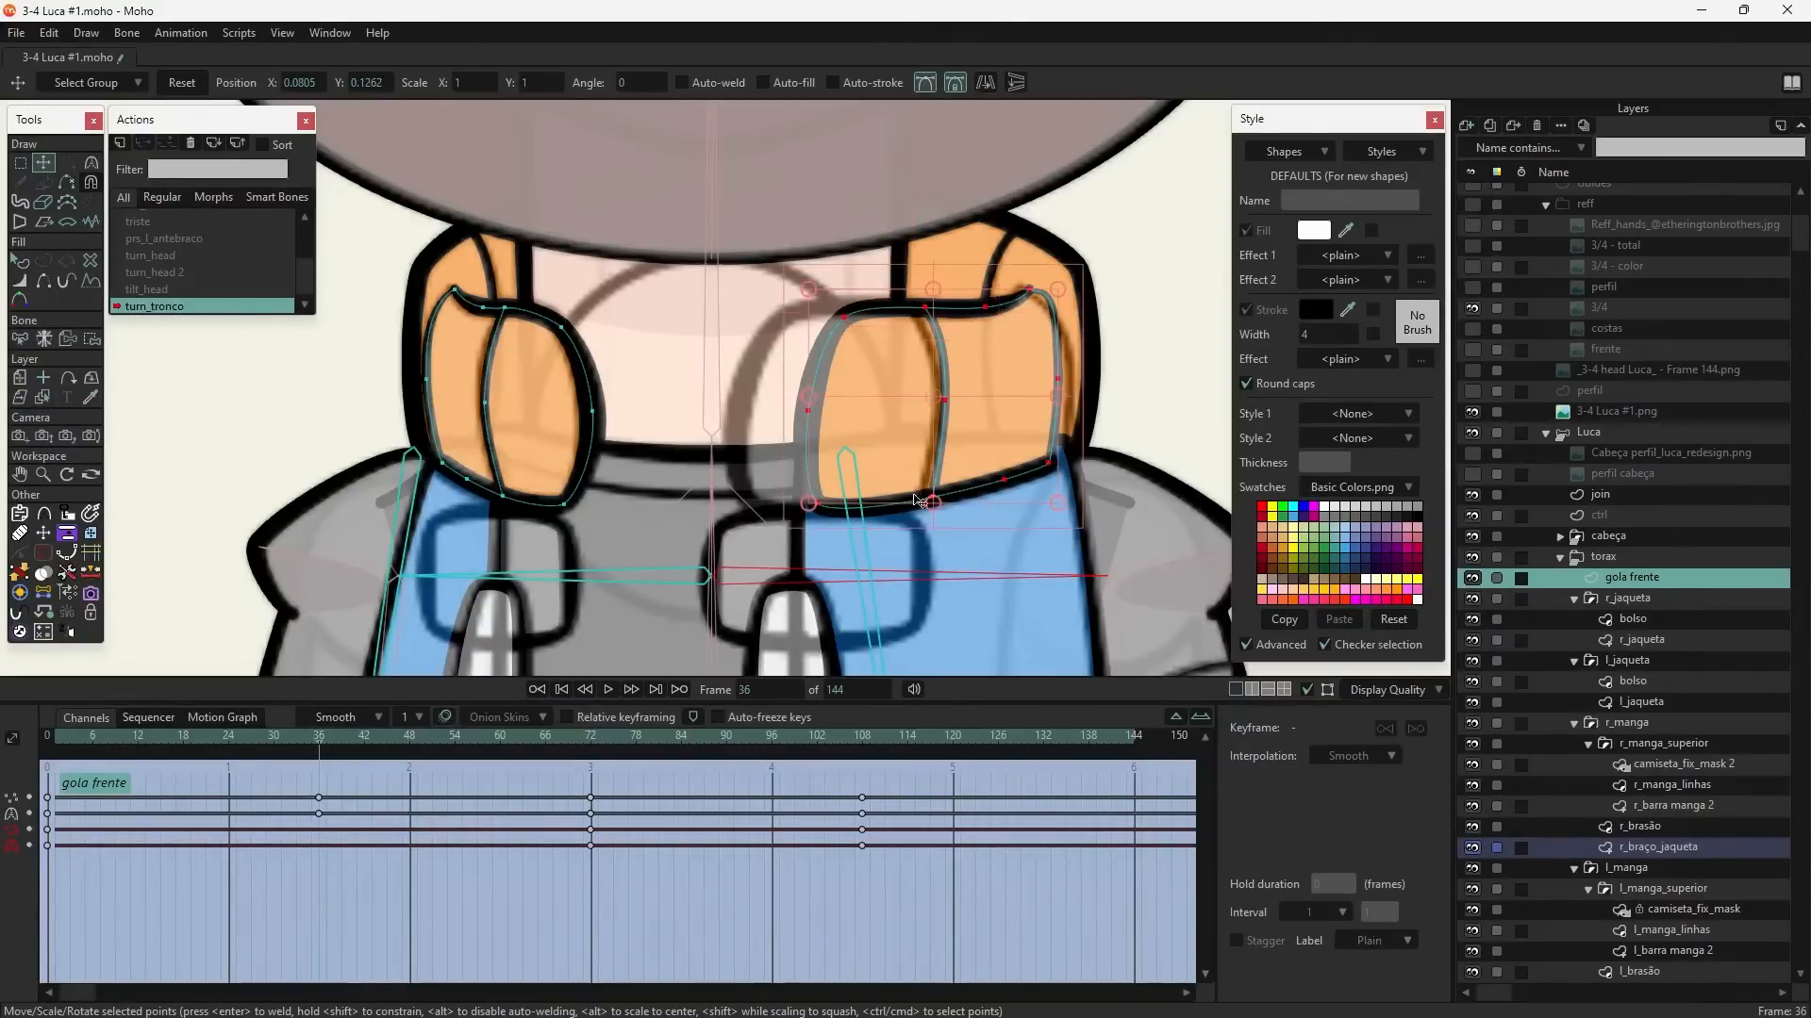
drag(811, 396, 744, 400)
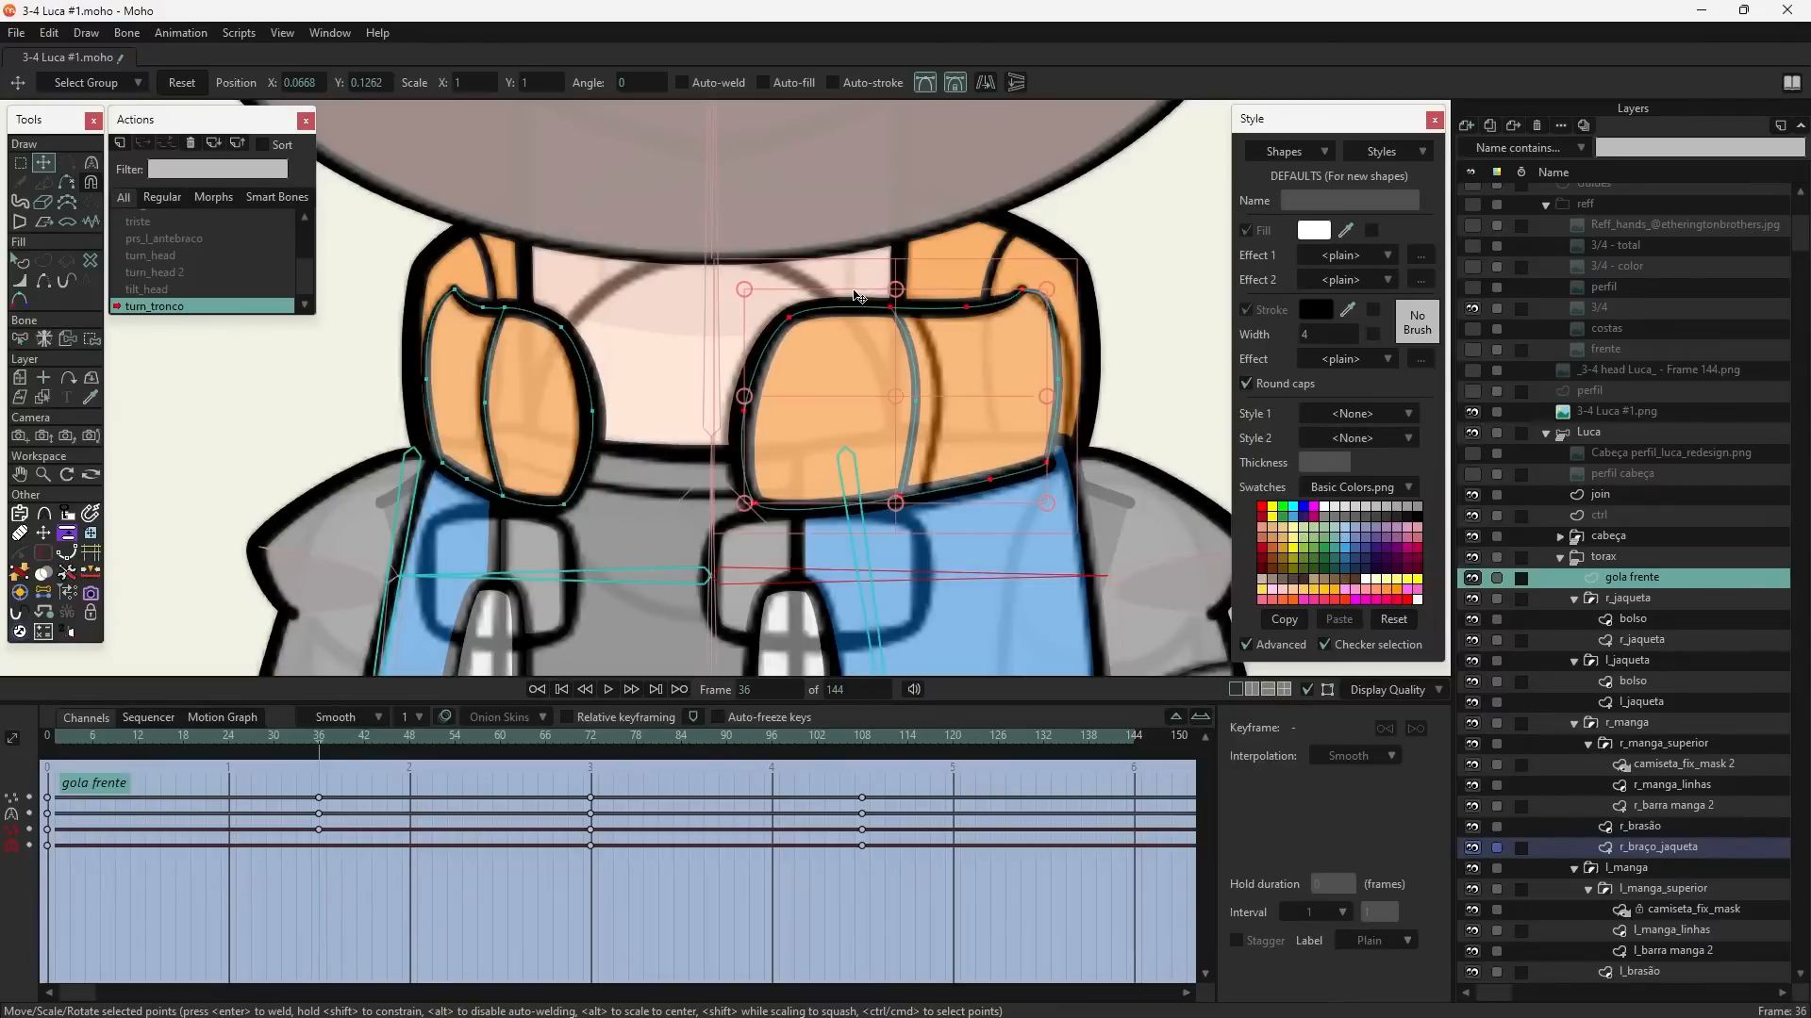
- Move the larger collar piece's dividing seam and outer edge points outward onto the reference lines
click(855, 296)
drag(860, 290, 938, 524)
drag(902, 435, 929, 436)
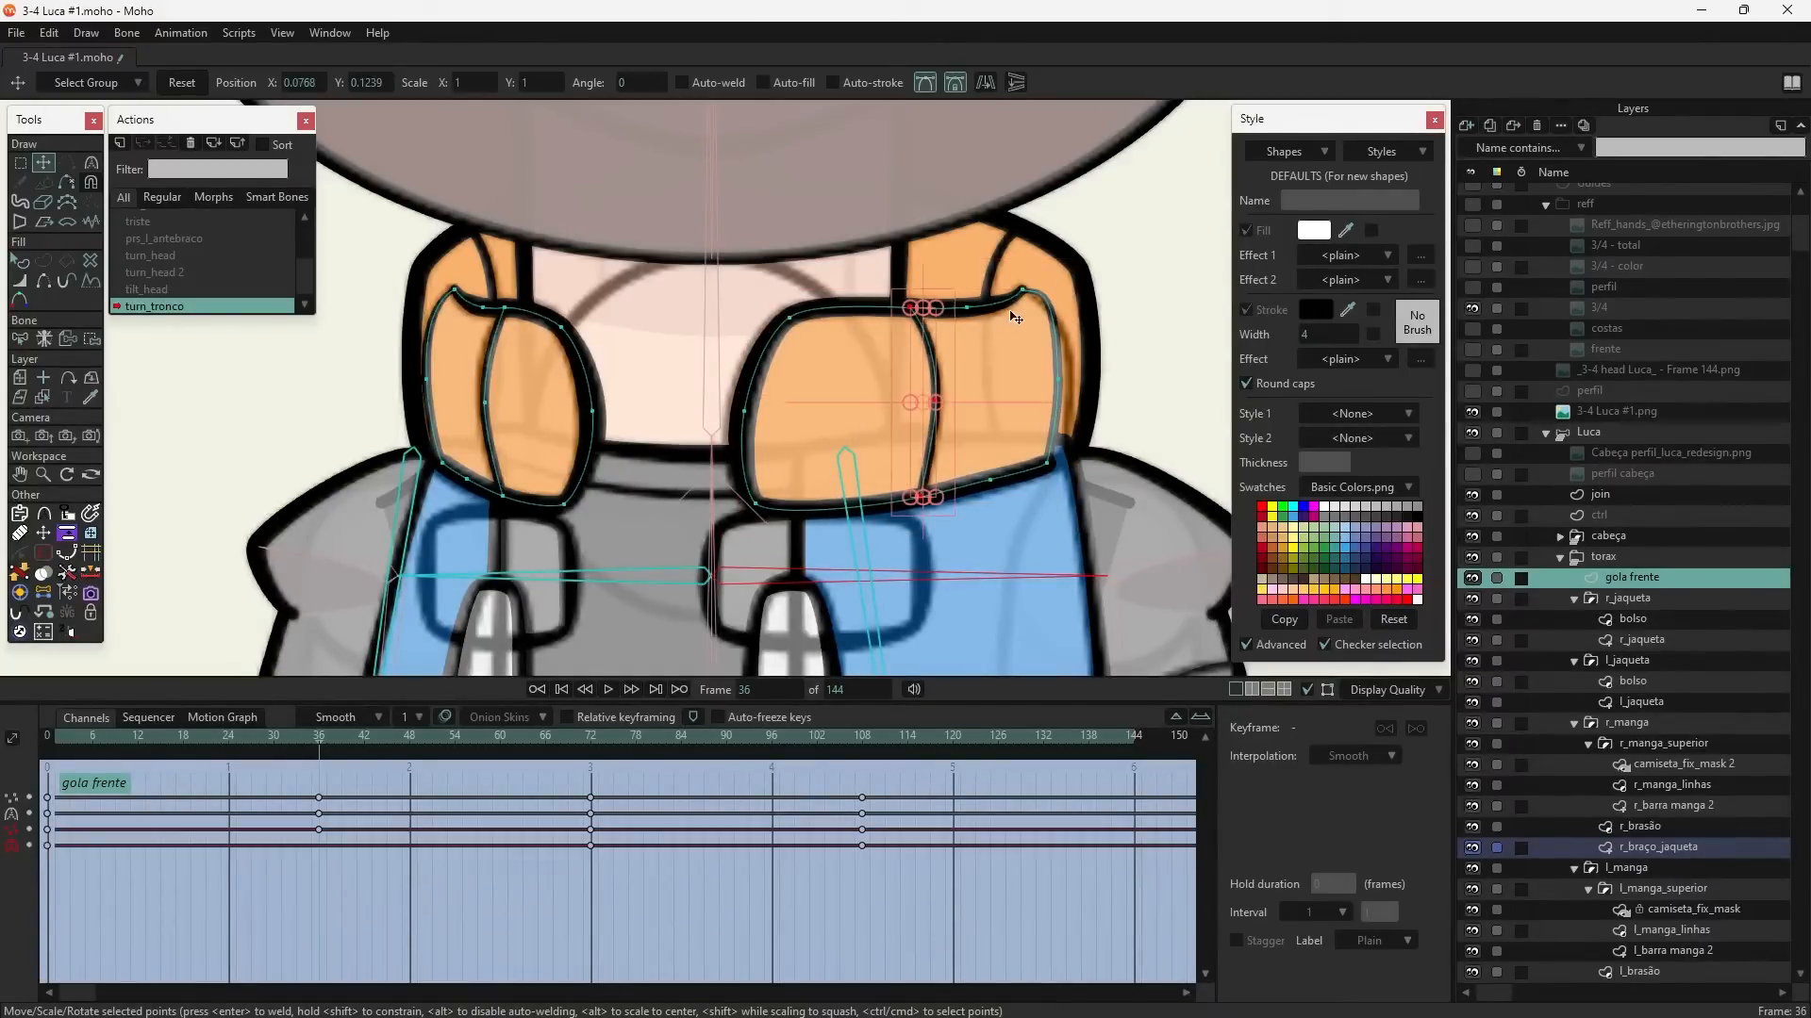
drag(1050, 380, 838, 429)
click(1072, 394)
key(c)
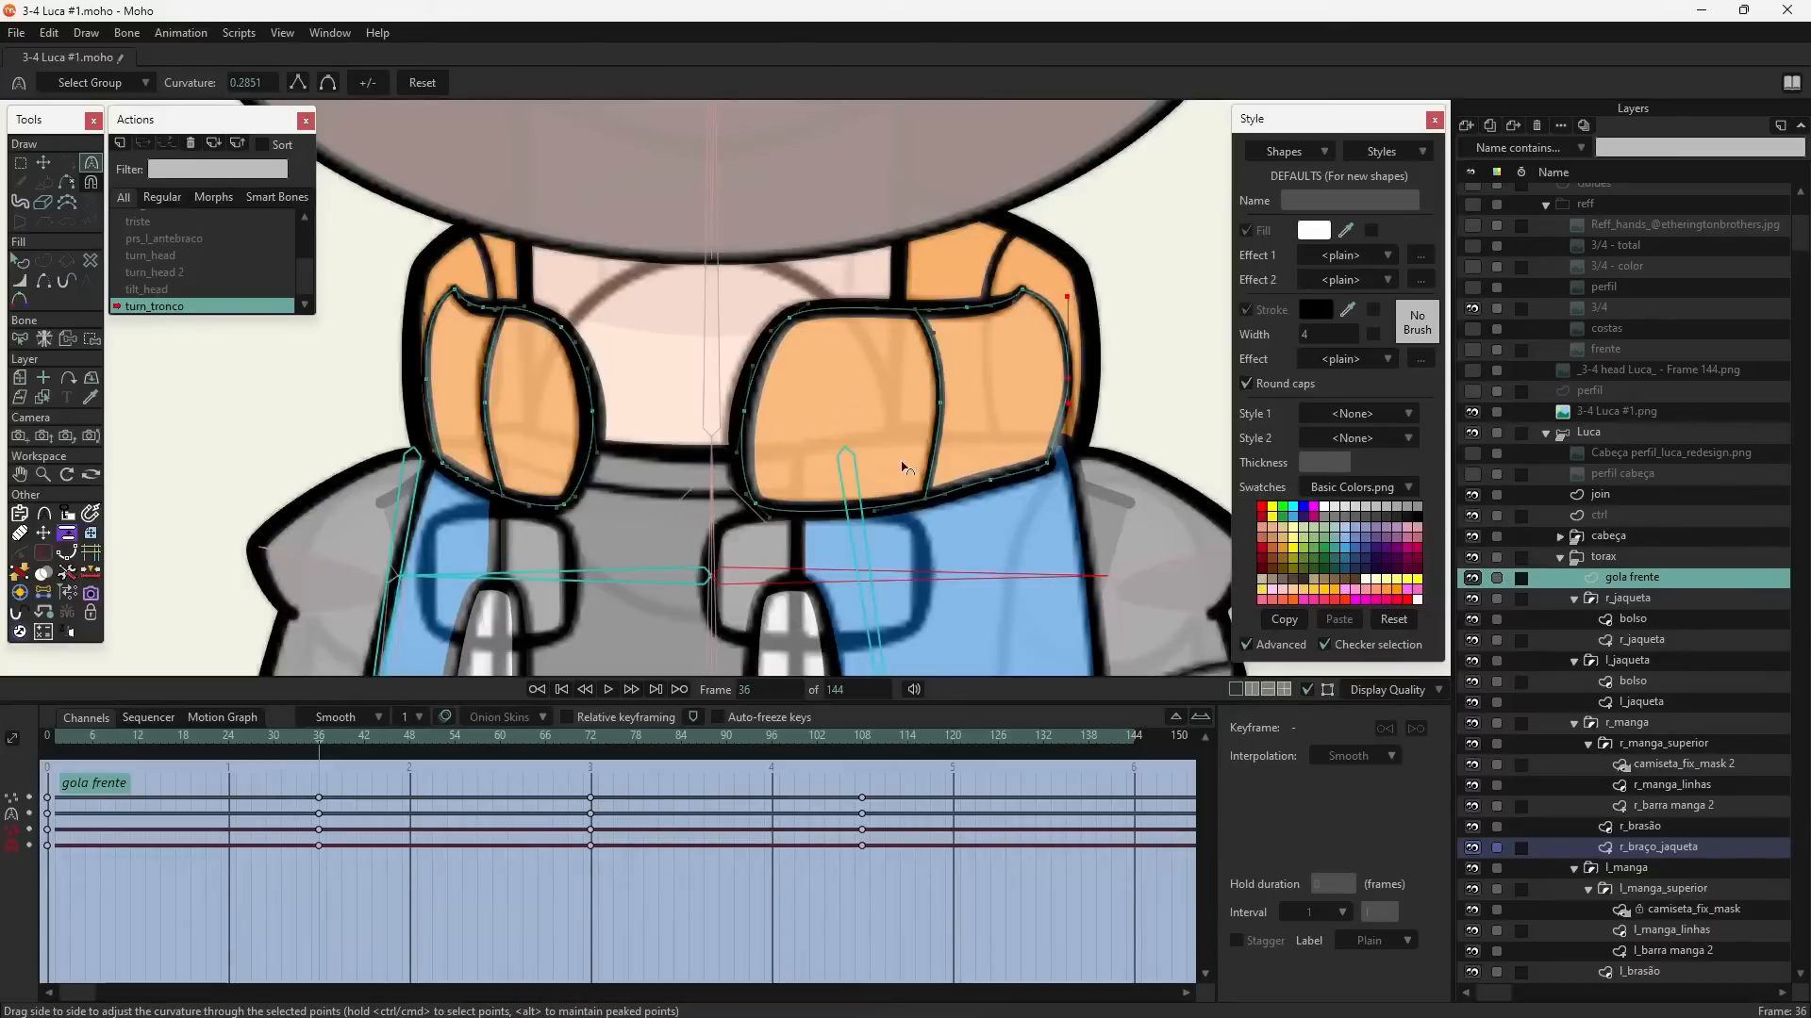
- Adjust the lower edge points of gola frente's larger piece to follow the reference outline
ctrl+click(1058, 454)
click(43, 164)
scroll(935, 484, up, 1)
drag(1003, 480, 1005, 484)
scroll(1004, 486, up, 1)
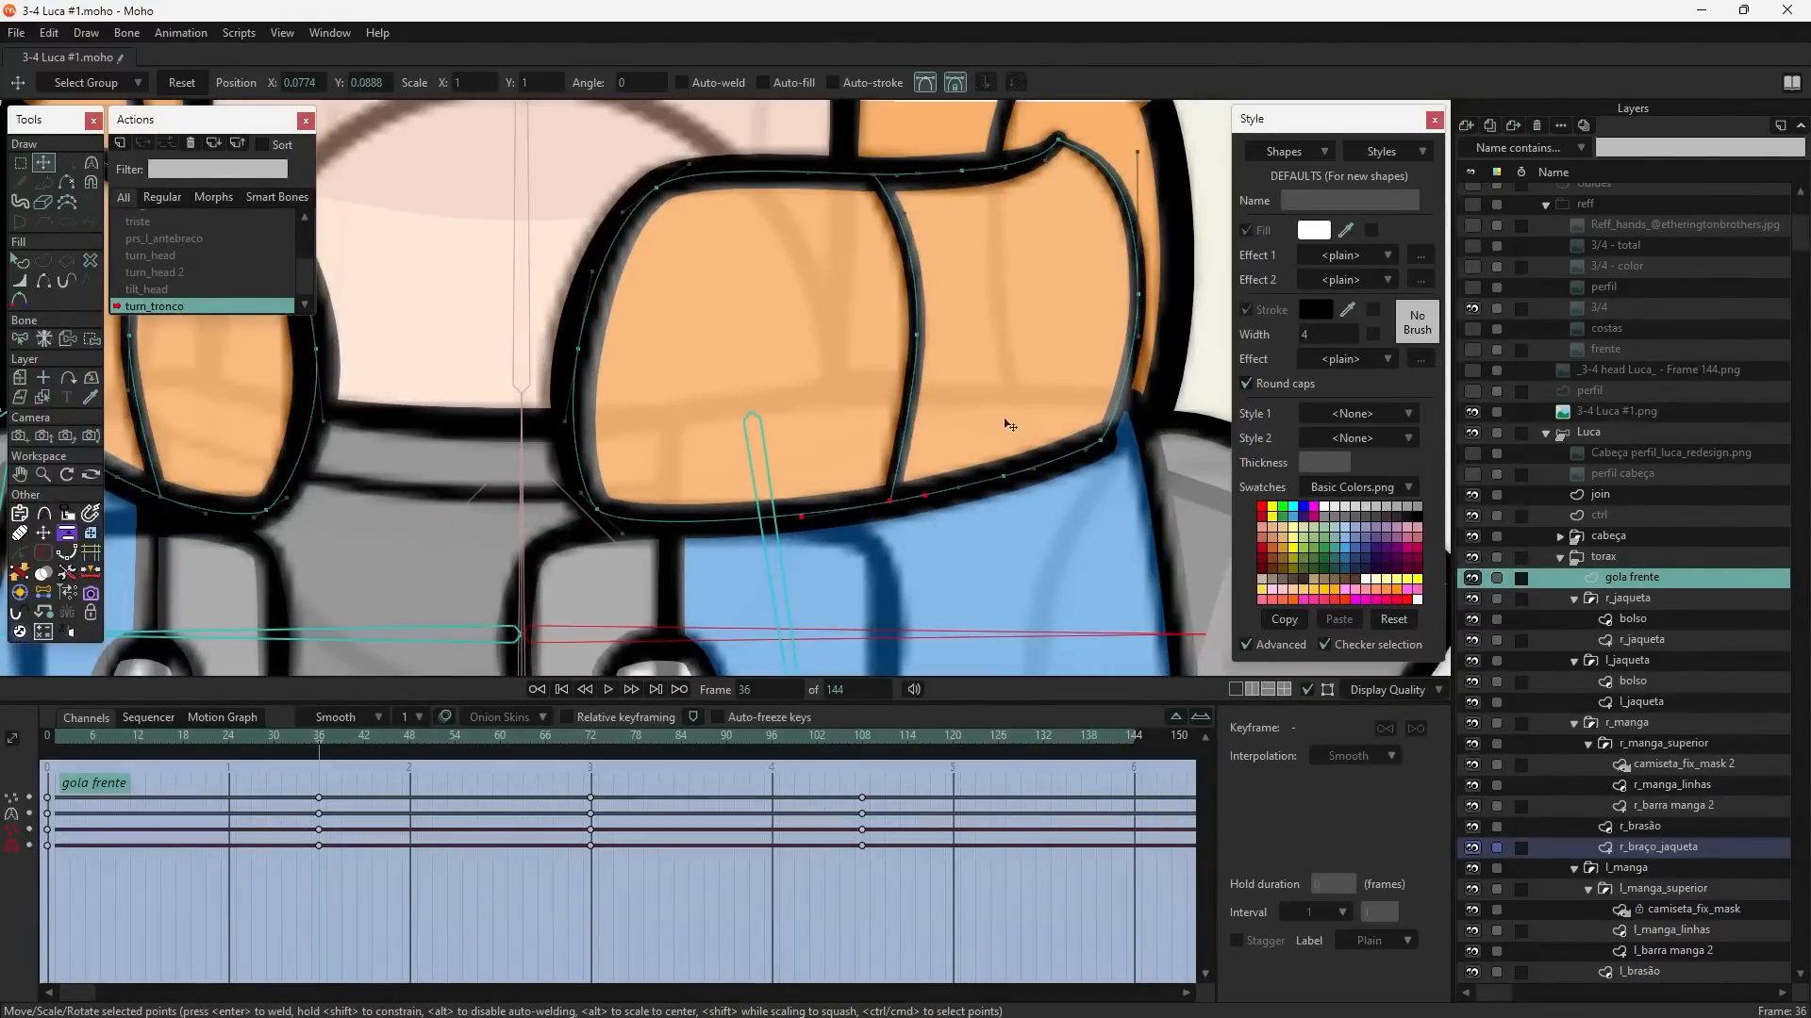
- Move the frame 24 keyframes of the sleeve badges r_brasão and l_brasão to frame 36
scroll(994, 453, down, 2)
scroll(1002, 451, down, 5)
drag(996, 451, 849, 198)
scroll(778, 335, up, 2)
drag(778, 335, 819, 523)
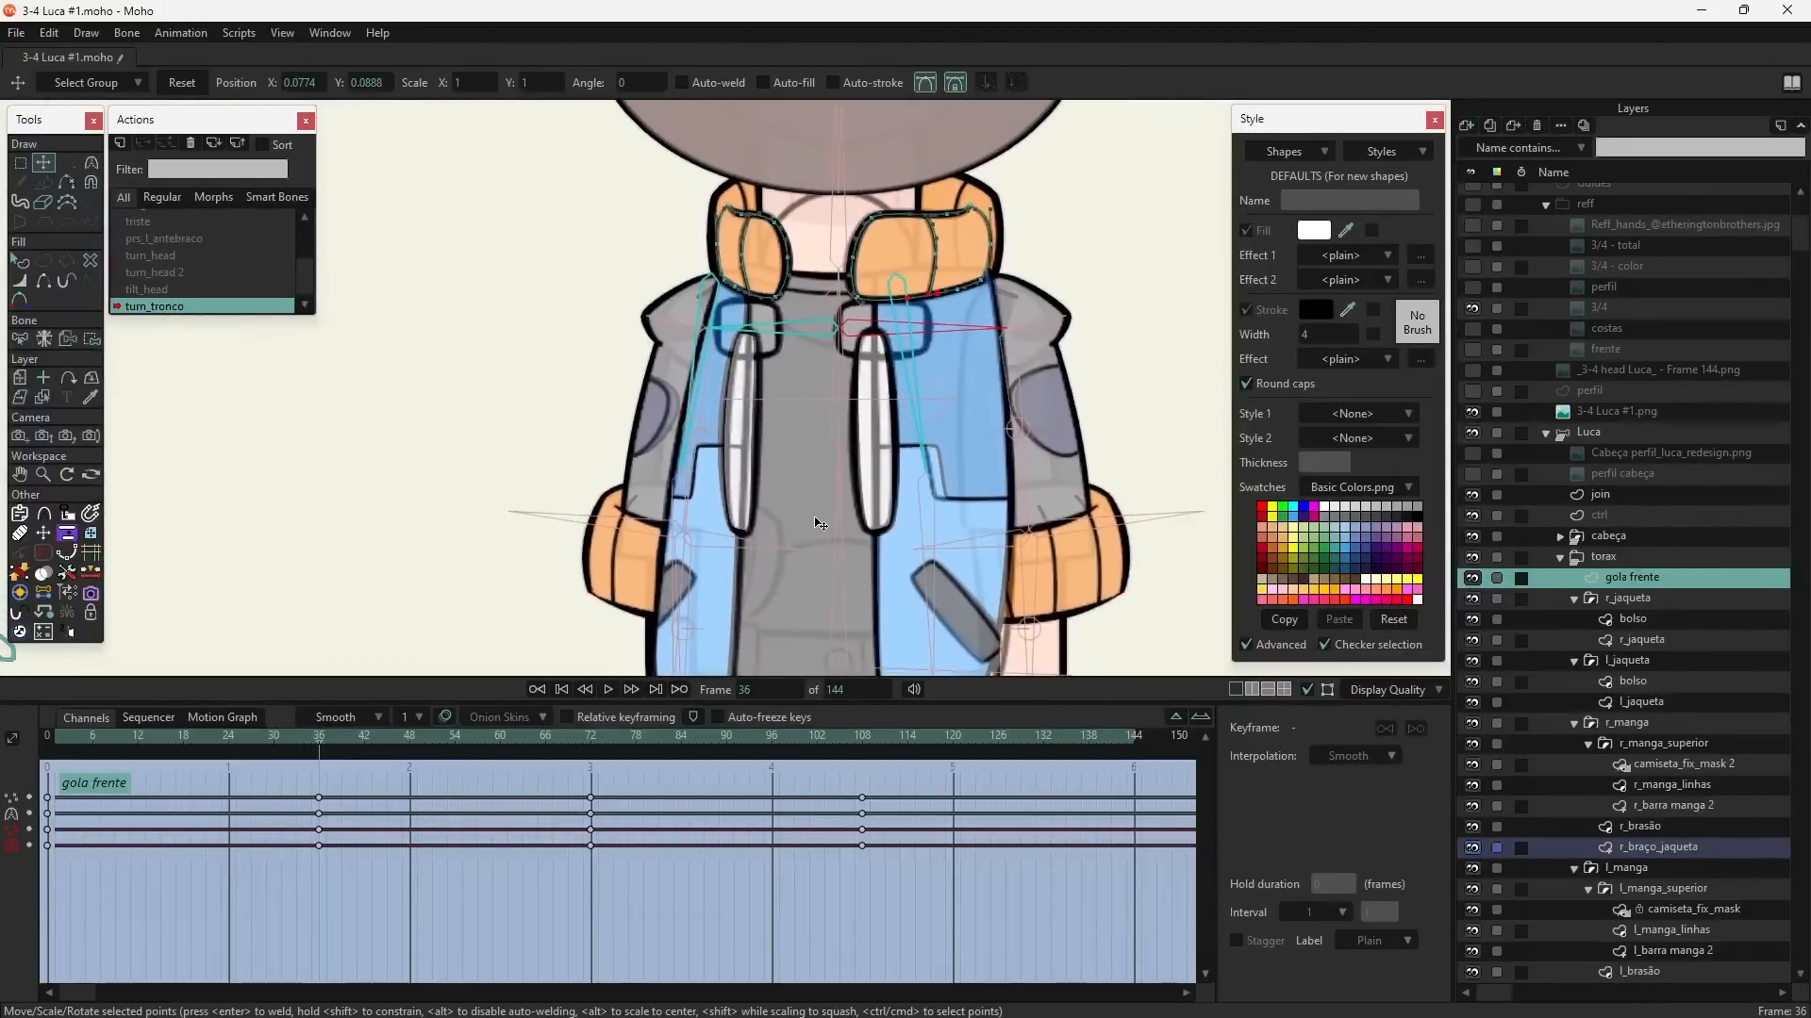
scroll(669, 463, up, 2)
alt+right_click(658, 404)
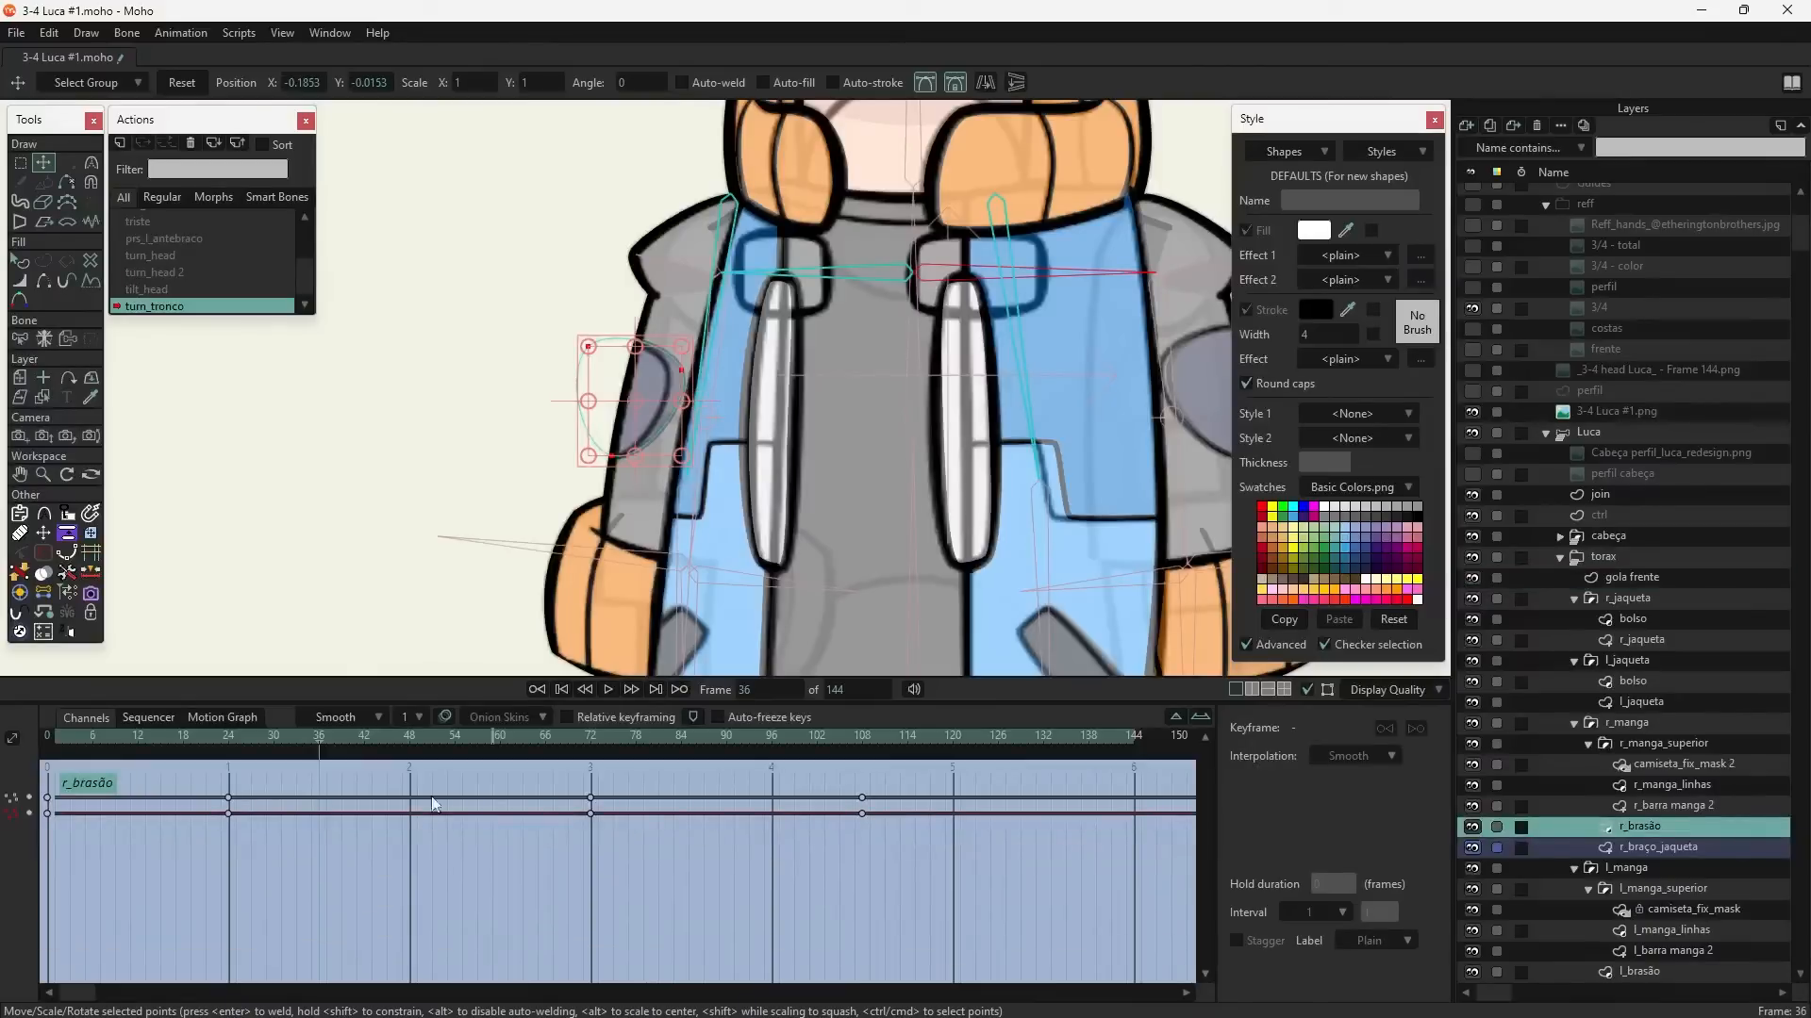
drag(251, 815, 303, 823)
drag(871, 409, 509, 395)
alt+right_click(844, 387)
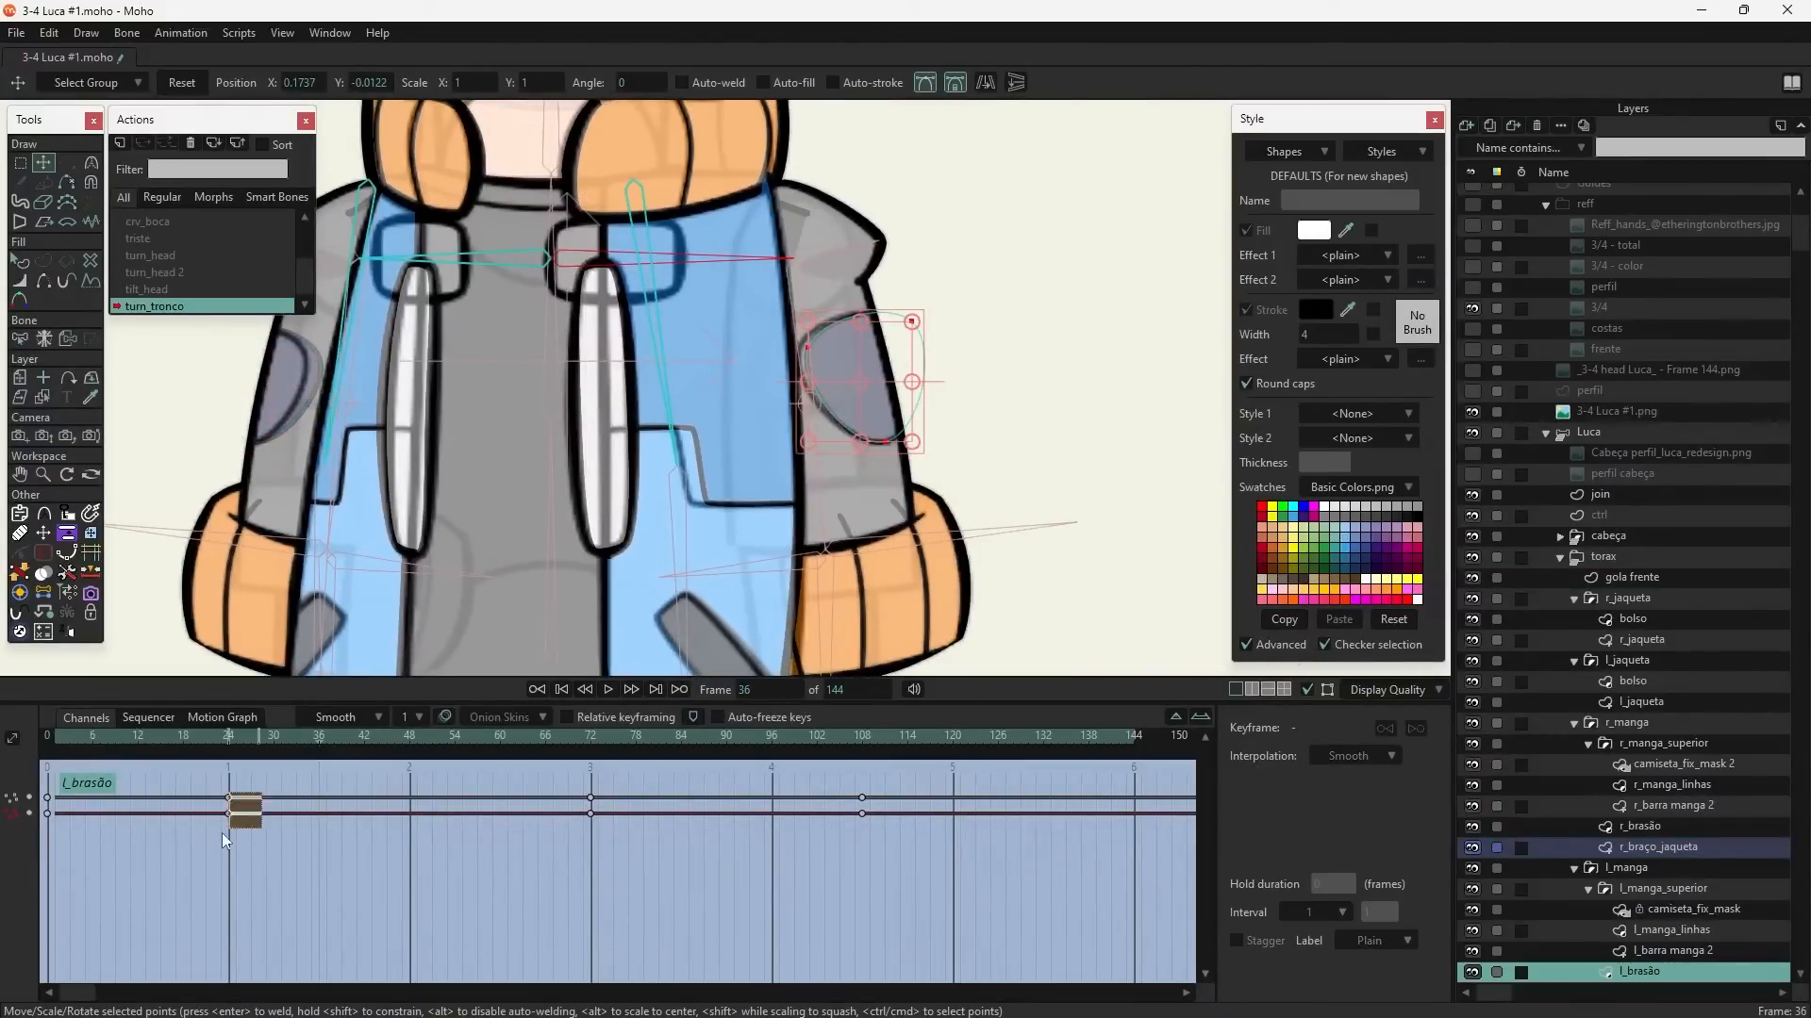
drag(228, 798, 321, 813)
drag(849, 597, 908, 756)
- Collapse the Luca group, hide the 3-4 Luca #1.png reference and inspect the torso at frame 36
click(1631, 434)
click(1545, 435)
scroll(658, 347, down, 5)
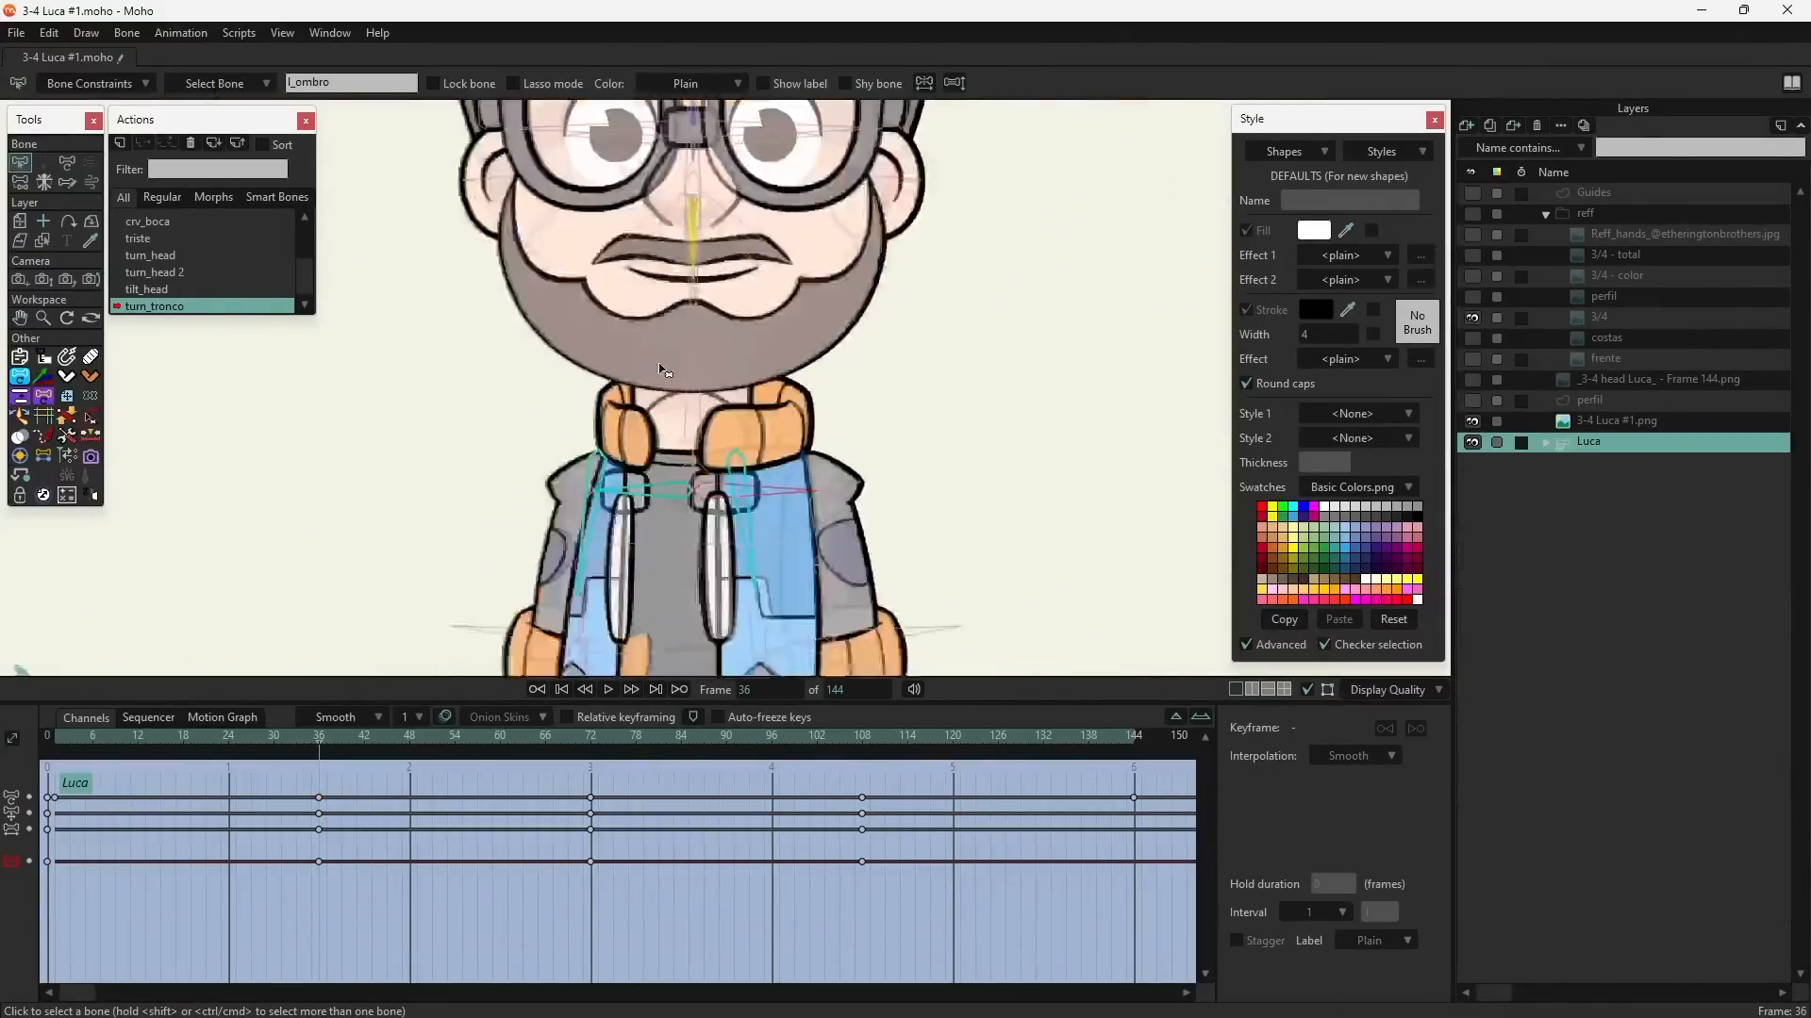
drag(641, 460, 651, 382)
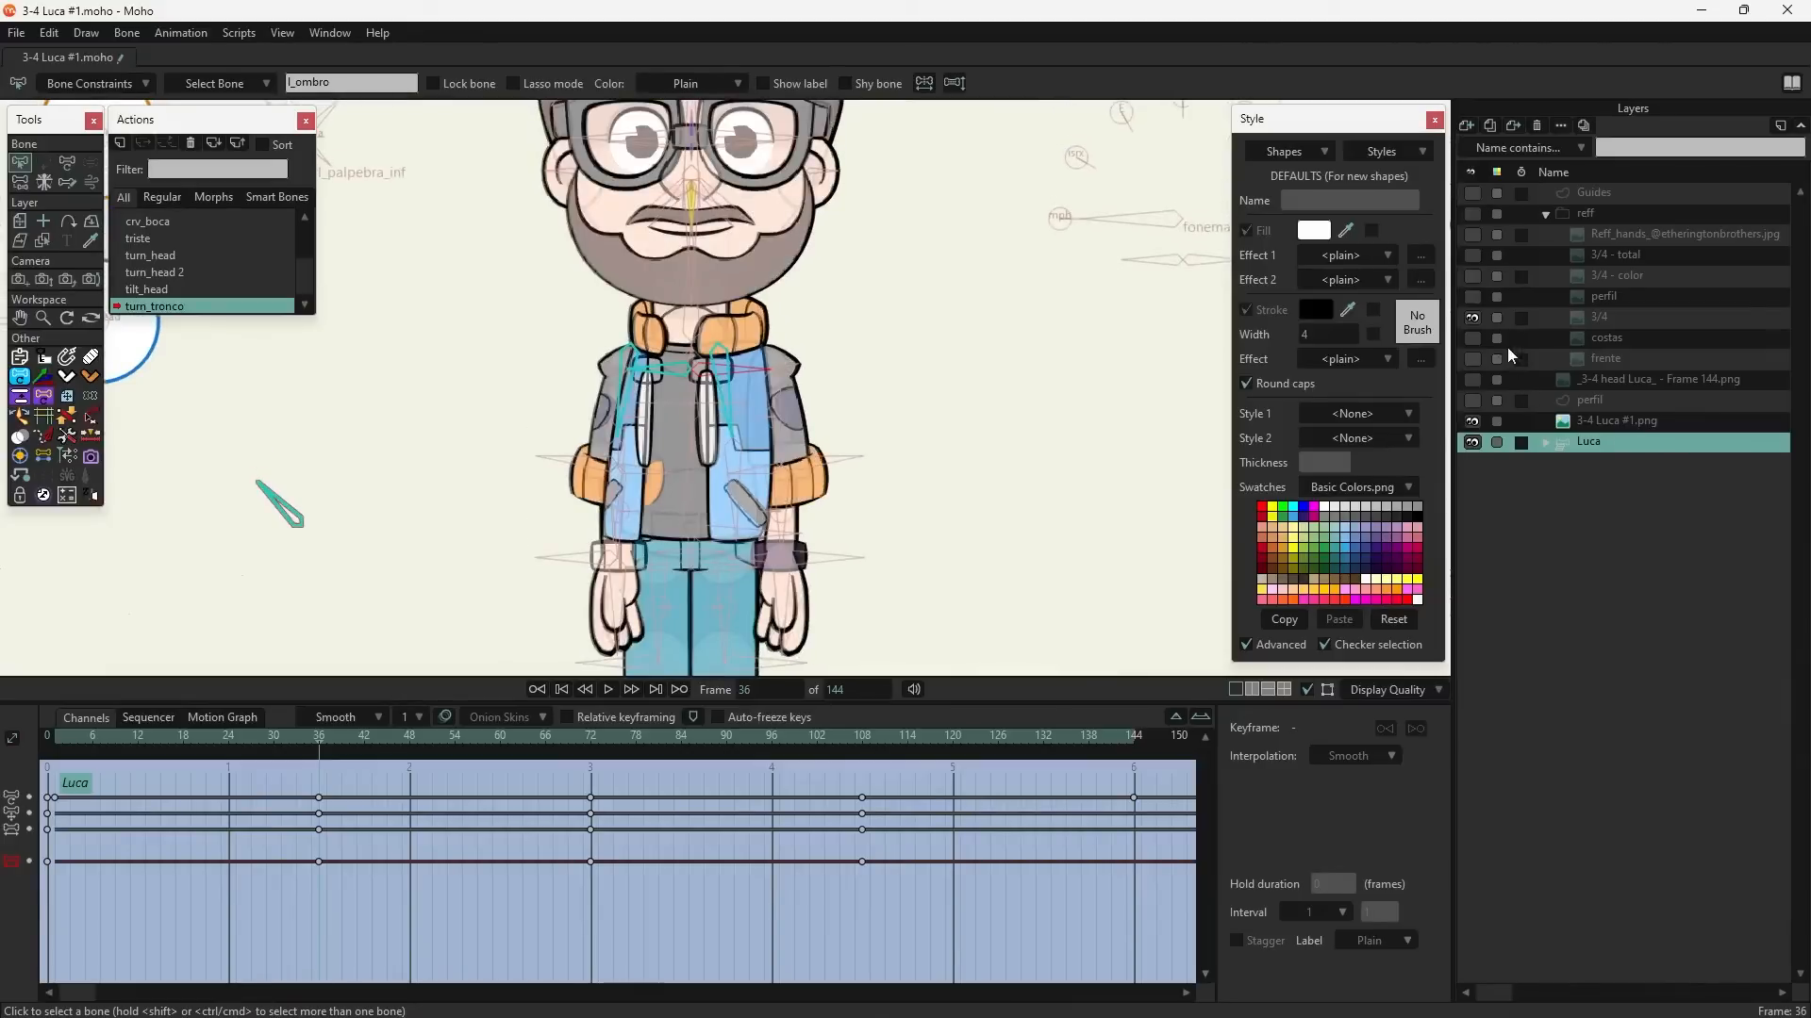
click(1472, 420)
scroll(675, 302, up, 5)
scroll(675, 302, down, 3)
scroll(852, 302, up, 2)
- Nudge l_jaqueta's upper outer corner points inward beneath the collar, checking with the 3-4 Luca #1.png reference shown and hidden
alt+right_click(852, 302)
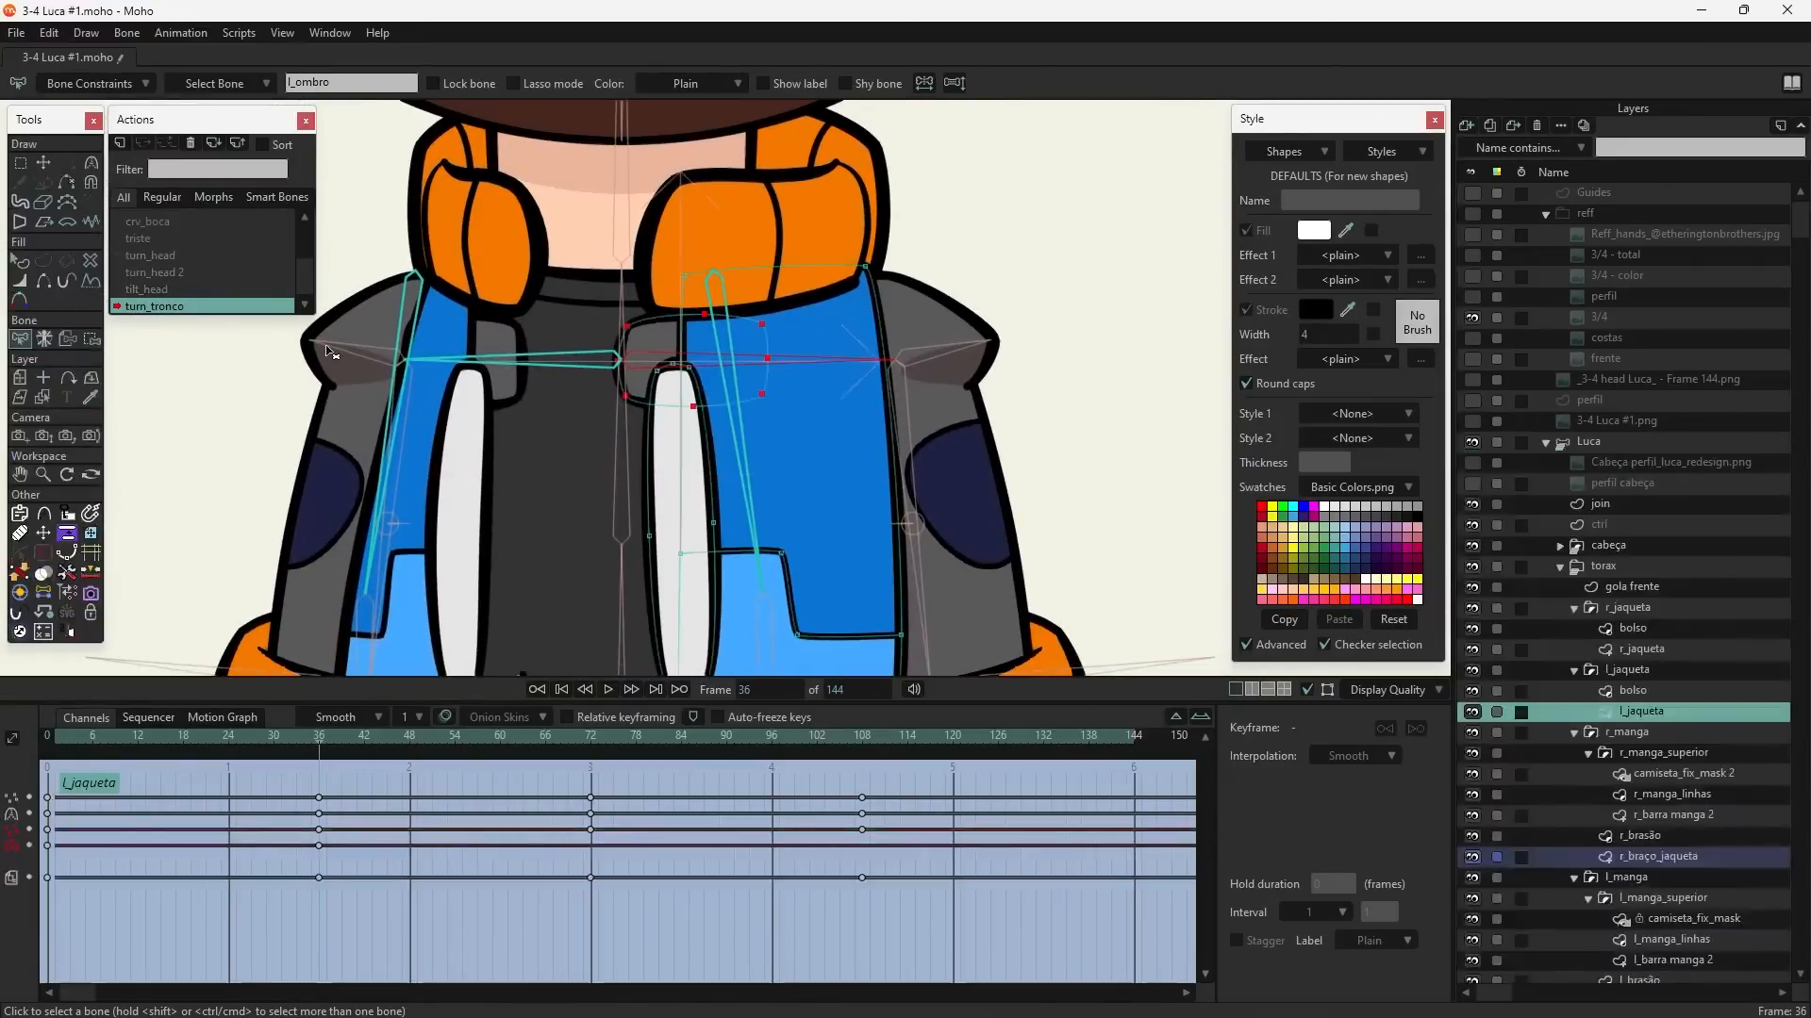
click(43, 162)
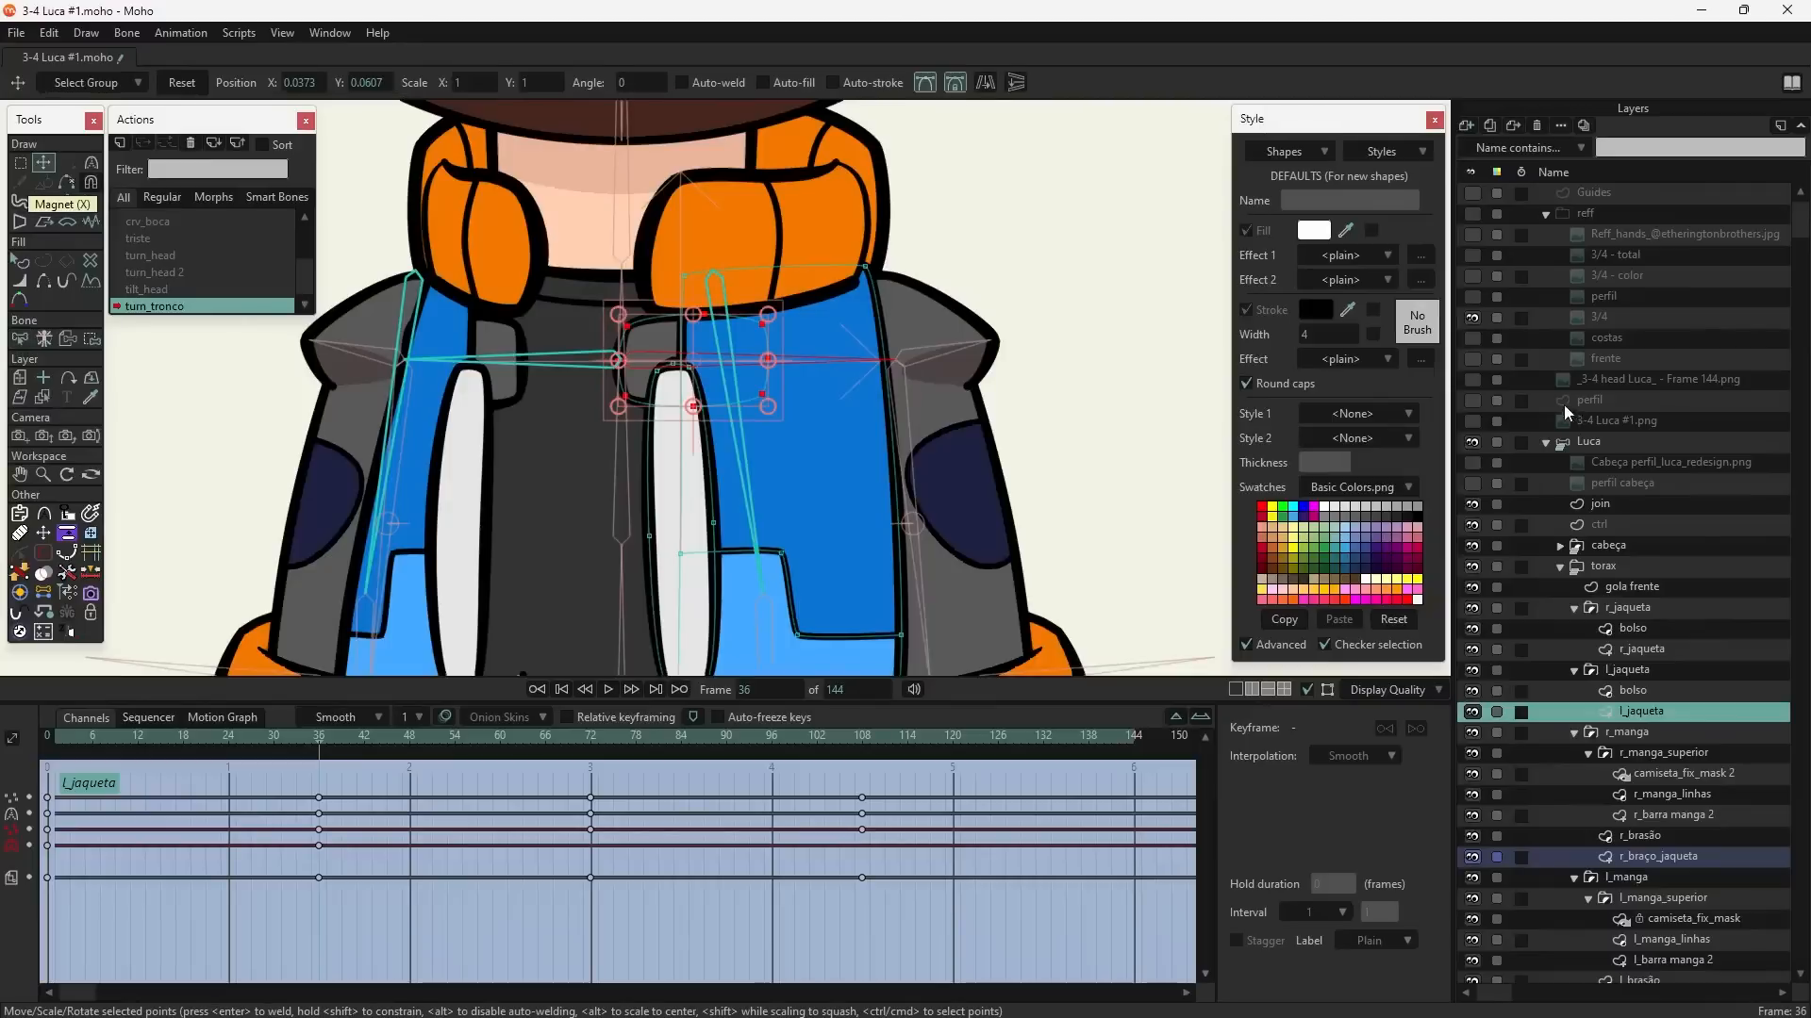
click(1472, 422)
scroll(1047, 359, up, 3)
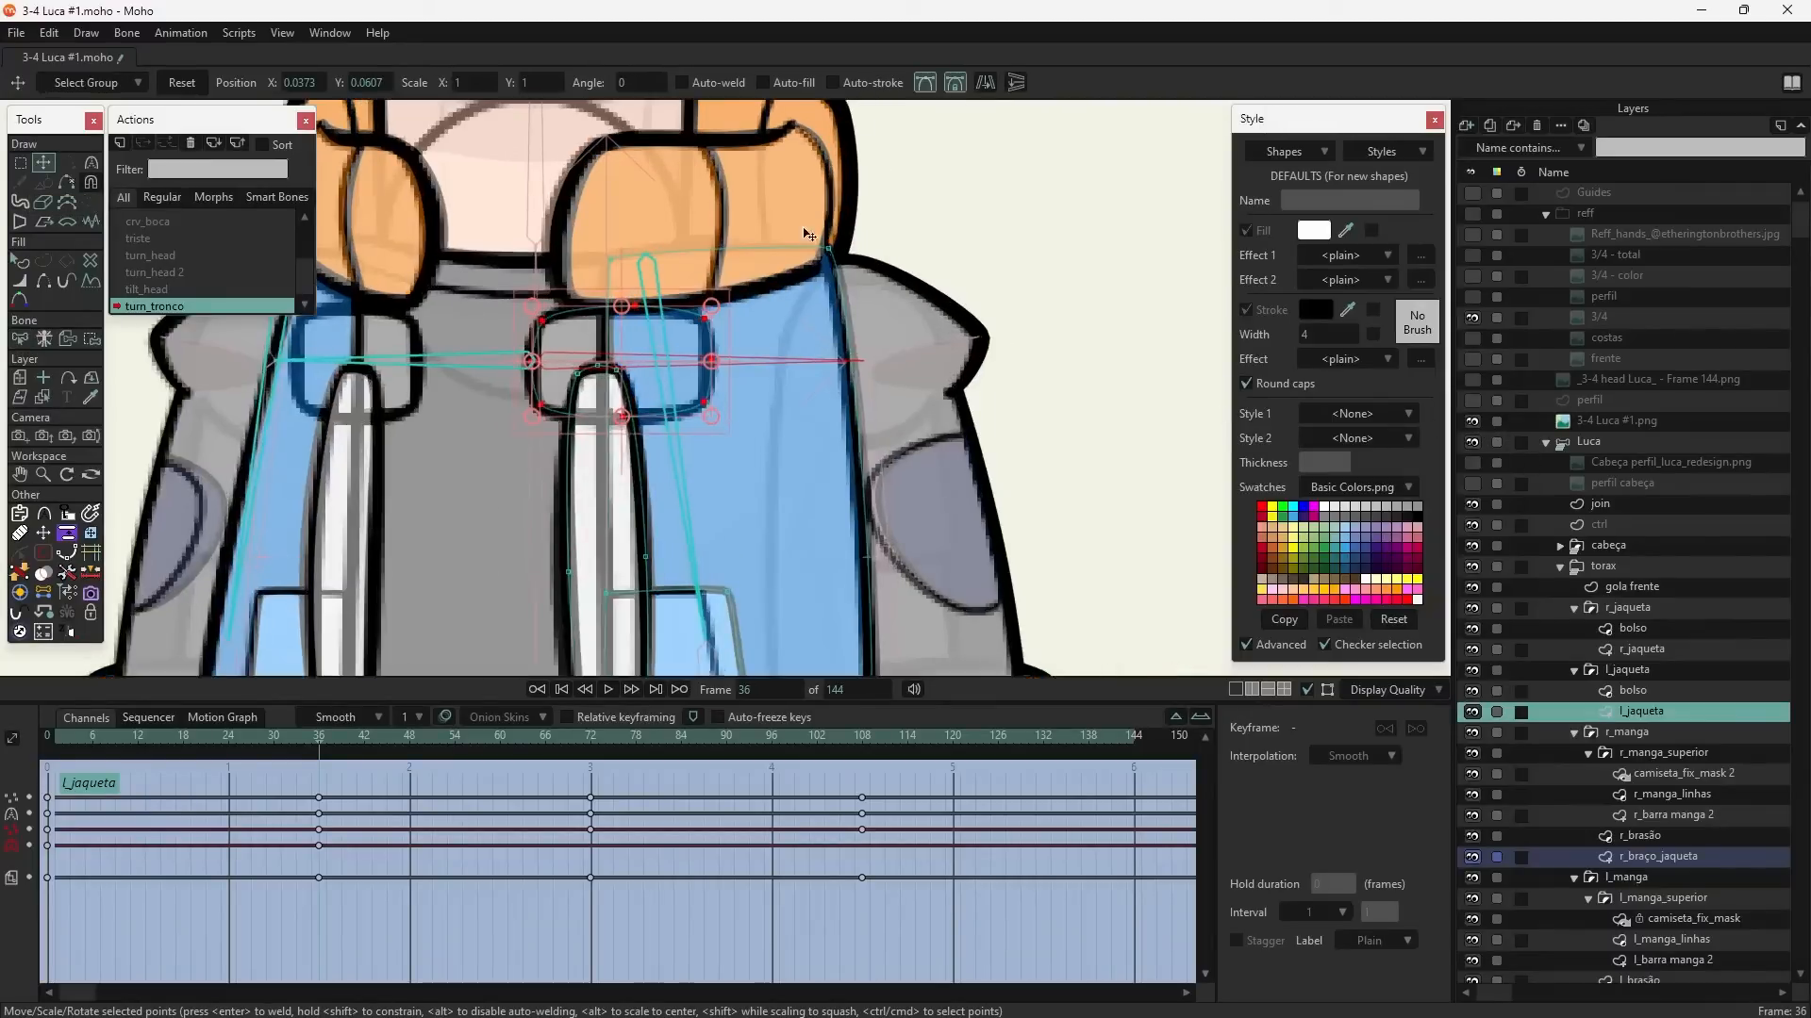
drag(845, 275, 811, 255)
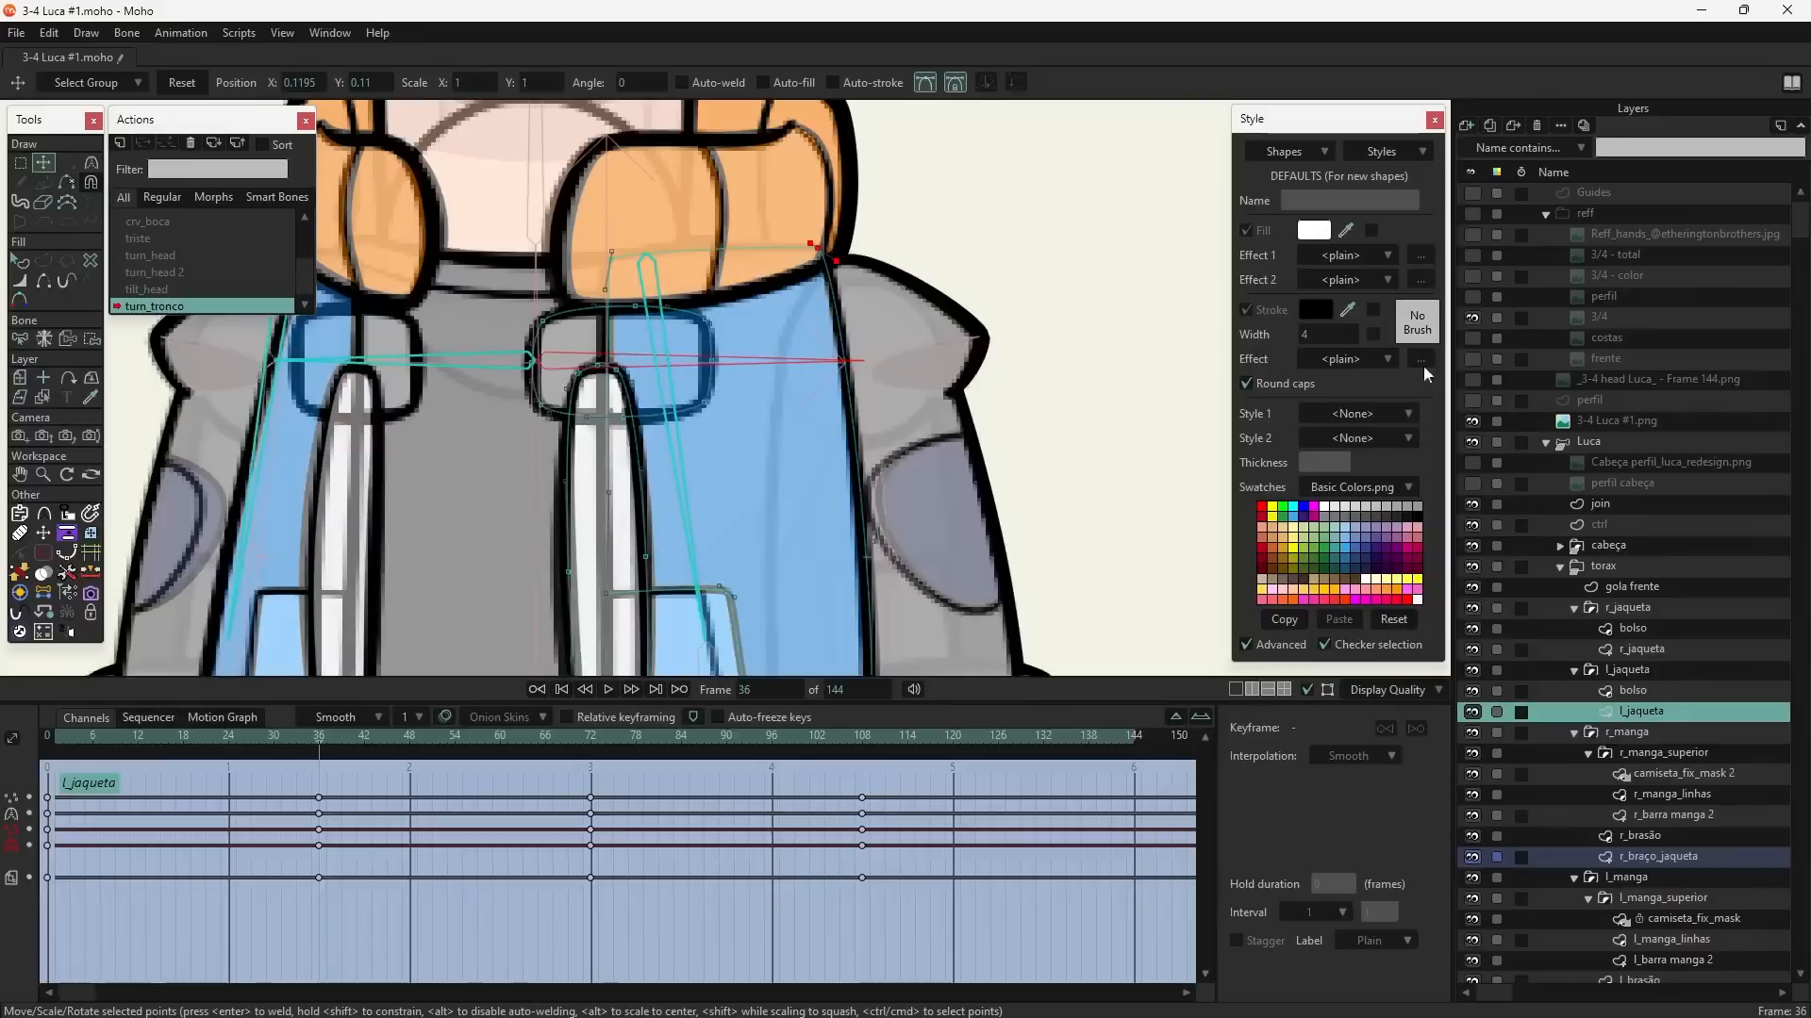
click(1472, 422)
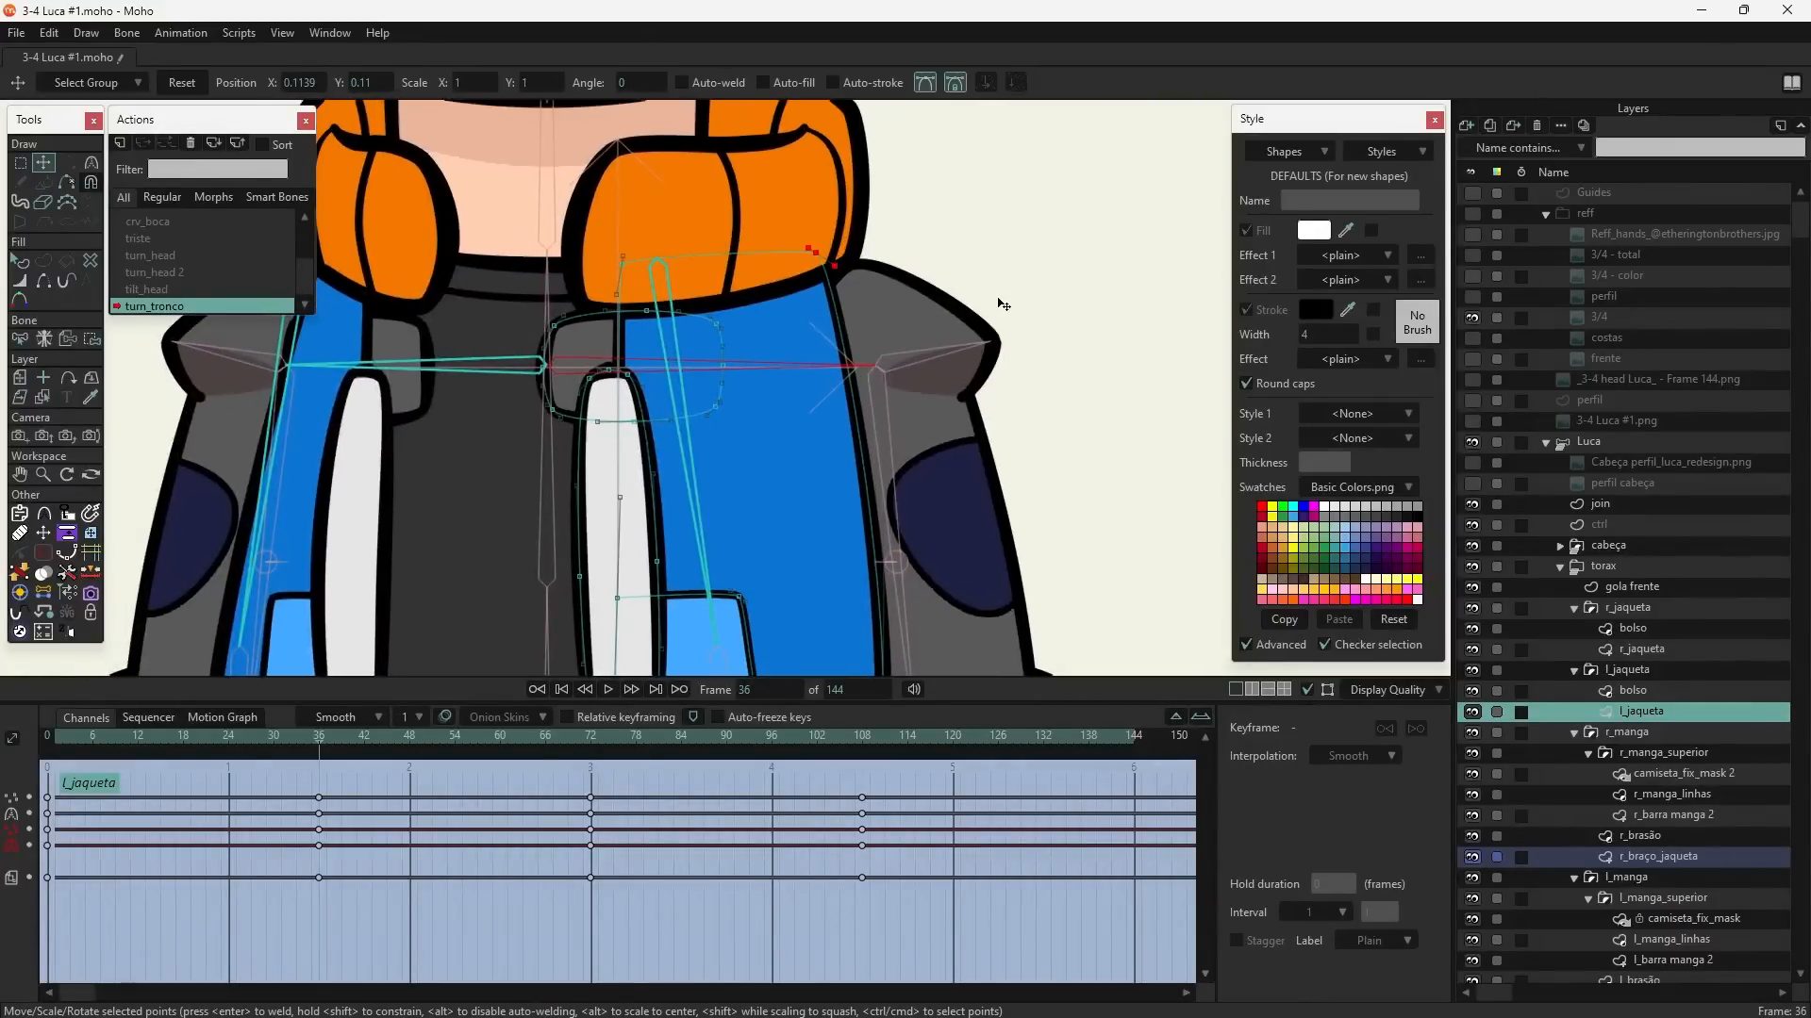
key(ctrl+z)
drag(836, 254, 825, 255)
drag(830, 631, 952, 292)
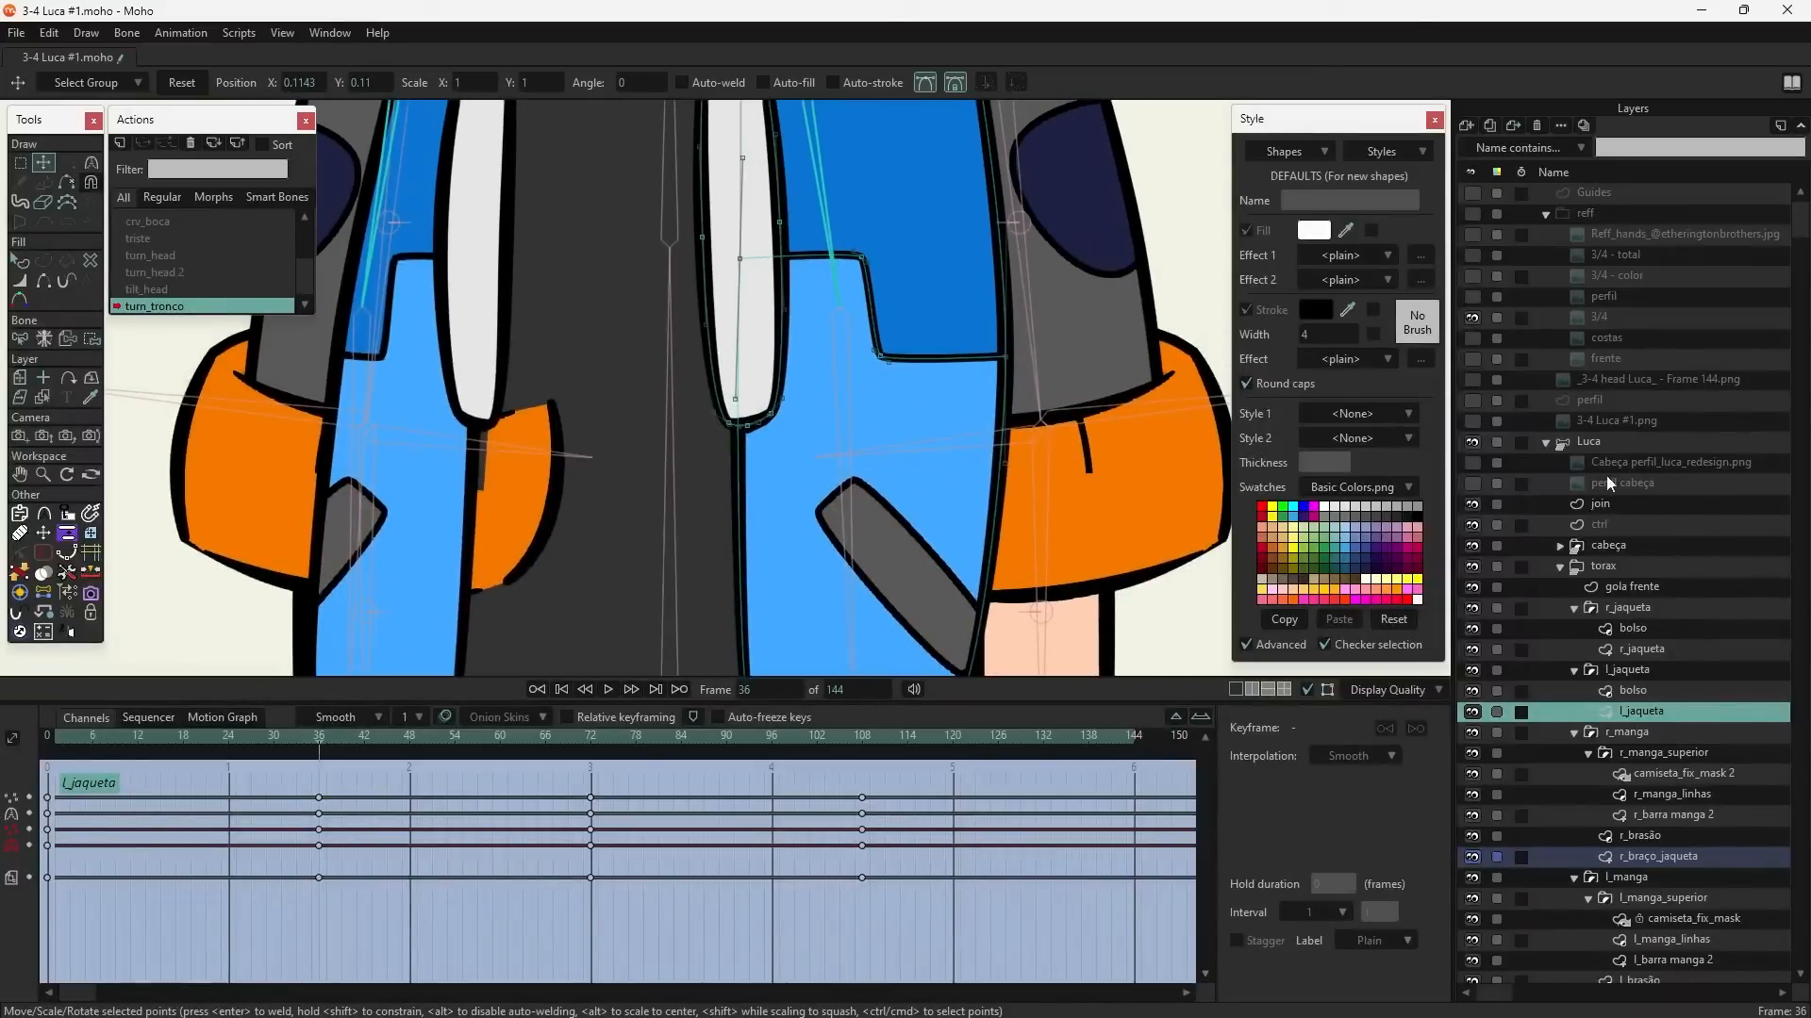
- Show the 3-4 Luca #1.png reference and adjust l_jaqueta's outer hem points to match it
click(1472, 422)
drag(1042, 521, 1003, 280)
drag(879, 429, 945, 478)
drag(937, 349, 1034, 607)
scroll(982, 325, down, 2)
scroll(983, 325, up, 2)
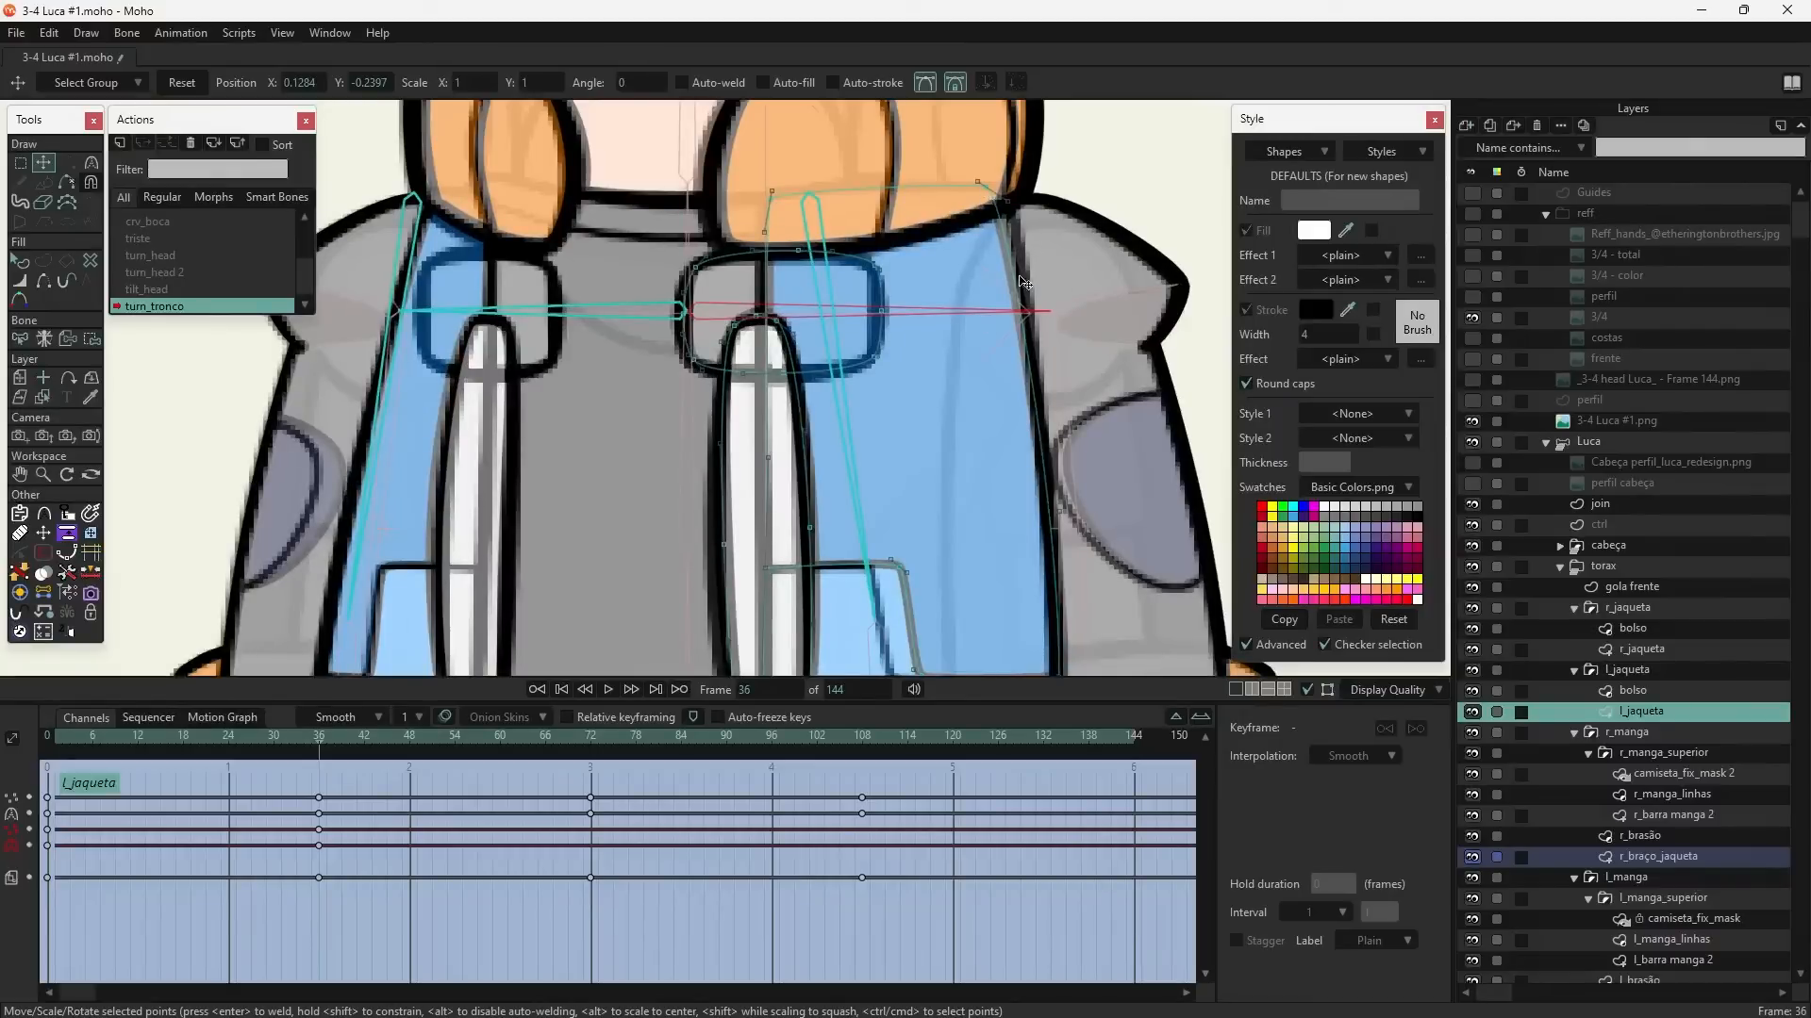
- Compare the collar and upper jacket with the reference, hide 3-4 Luca #1.png and inspect both jacket halves in full color
drag(959, 213, 981, 318)
drag(608, 327, 635, 516)
drag(647, 440, 651, 312)
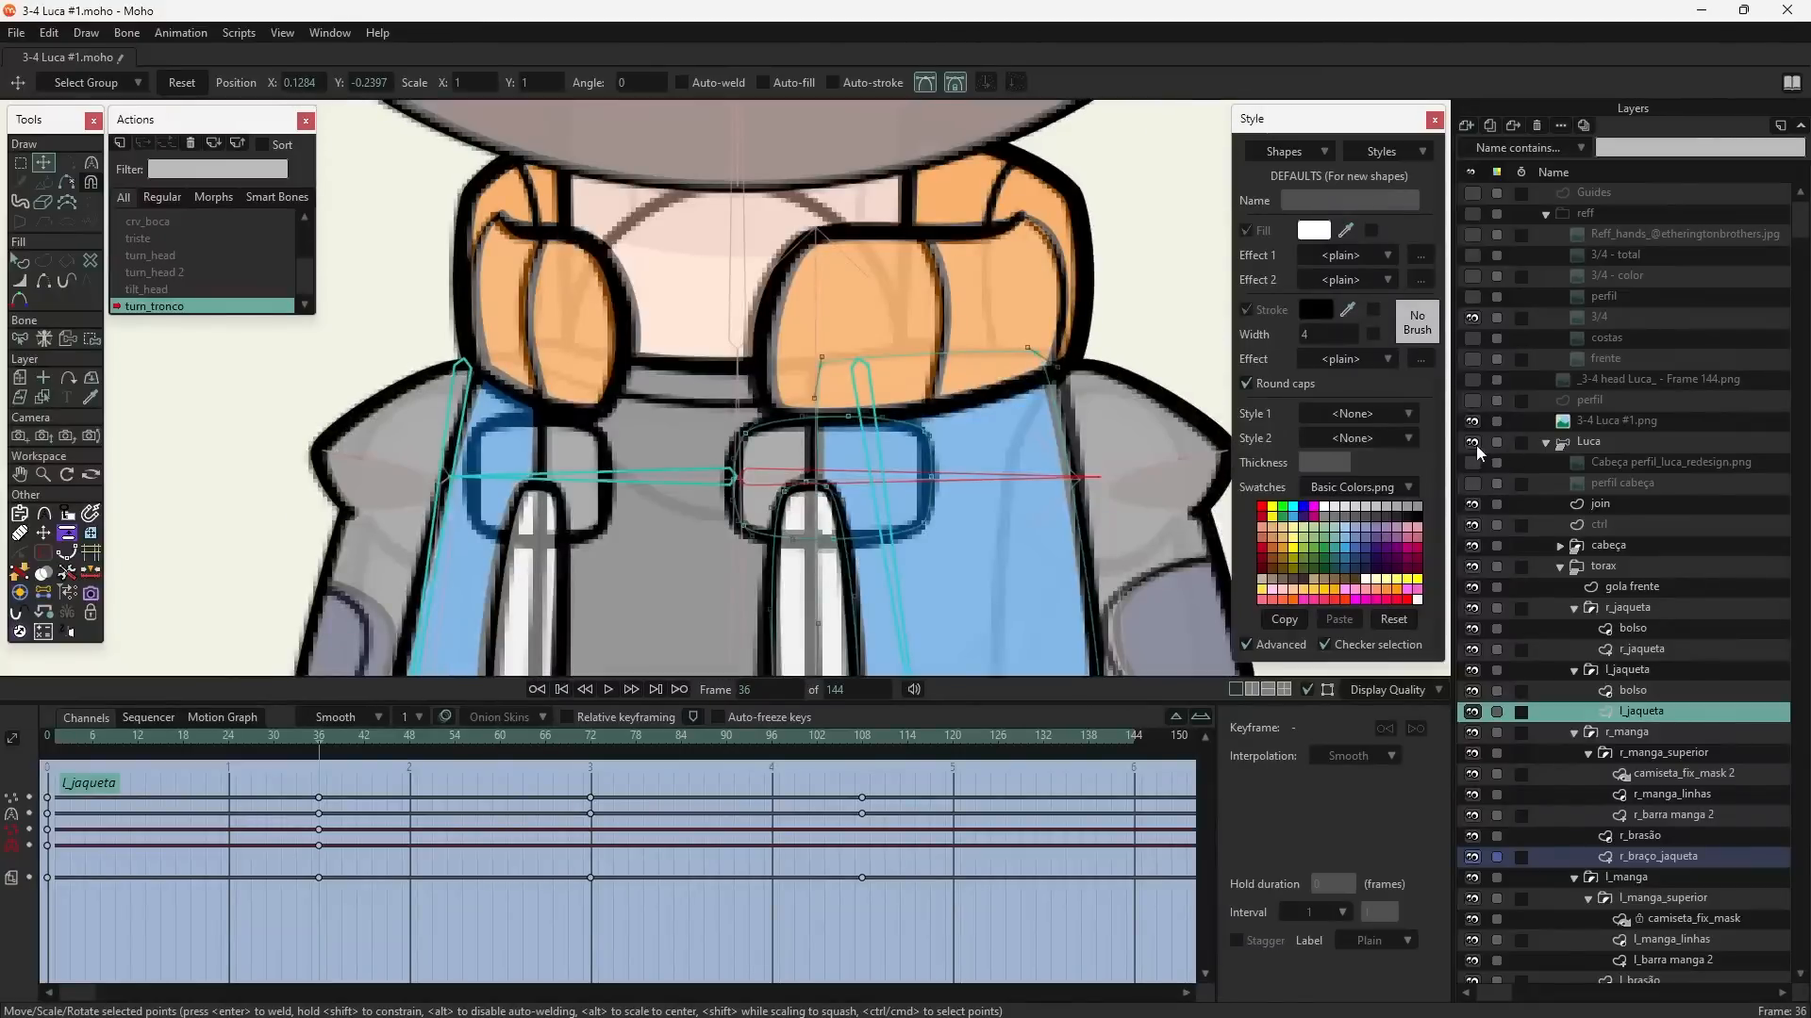
click(1472, 421)
scroll(999, 412, down, 2)
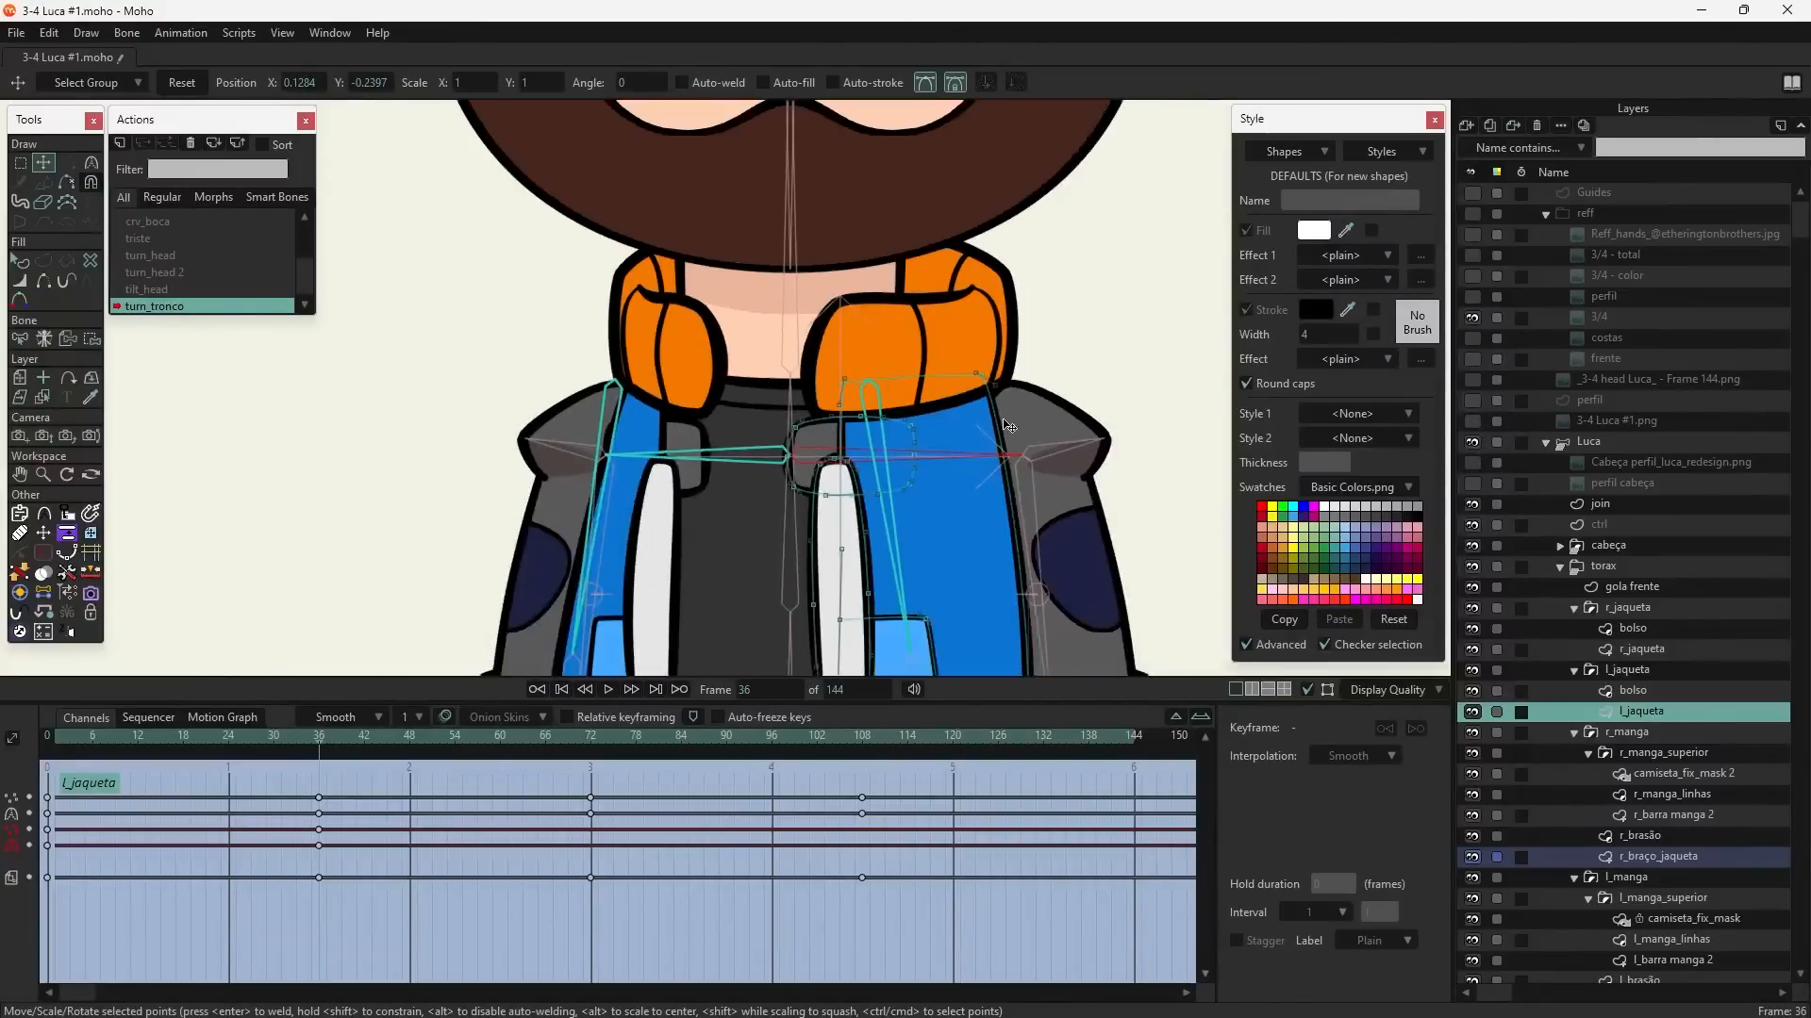
drag(897, 391, 914, 255)
drag(812, 534, 812, 421)
drag(689, 324, 732, 372)
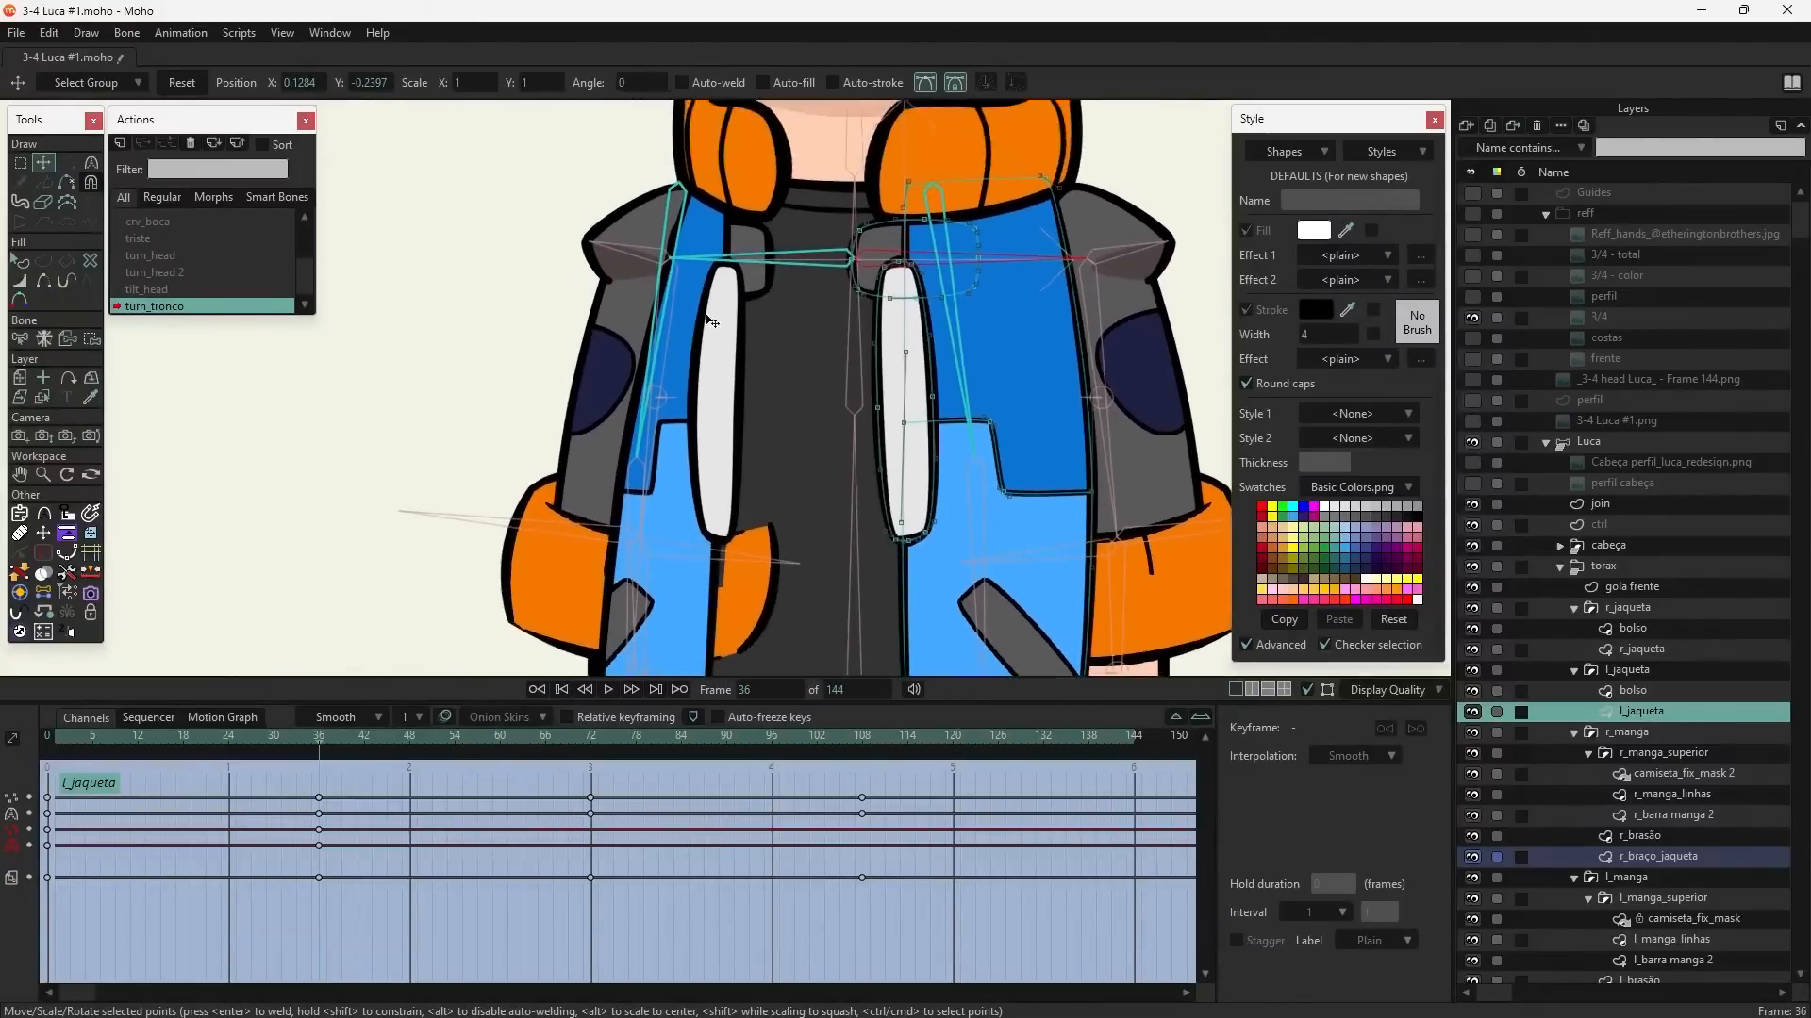
scroll(736, 283, up, 3)
- Narrow r_jaqueta's rounded buckle shape from its outer side and preview a render of frame 36
ctrl+alt+click(817, 202)
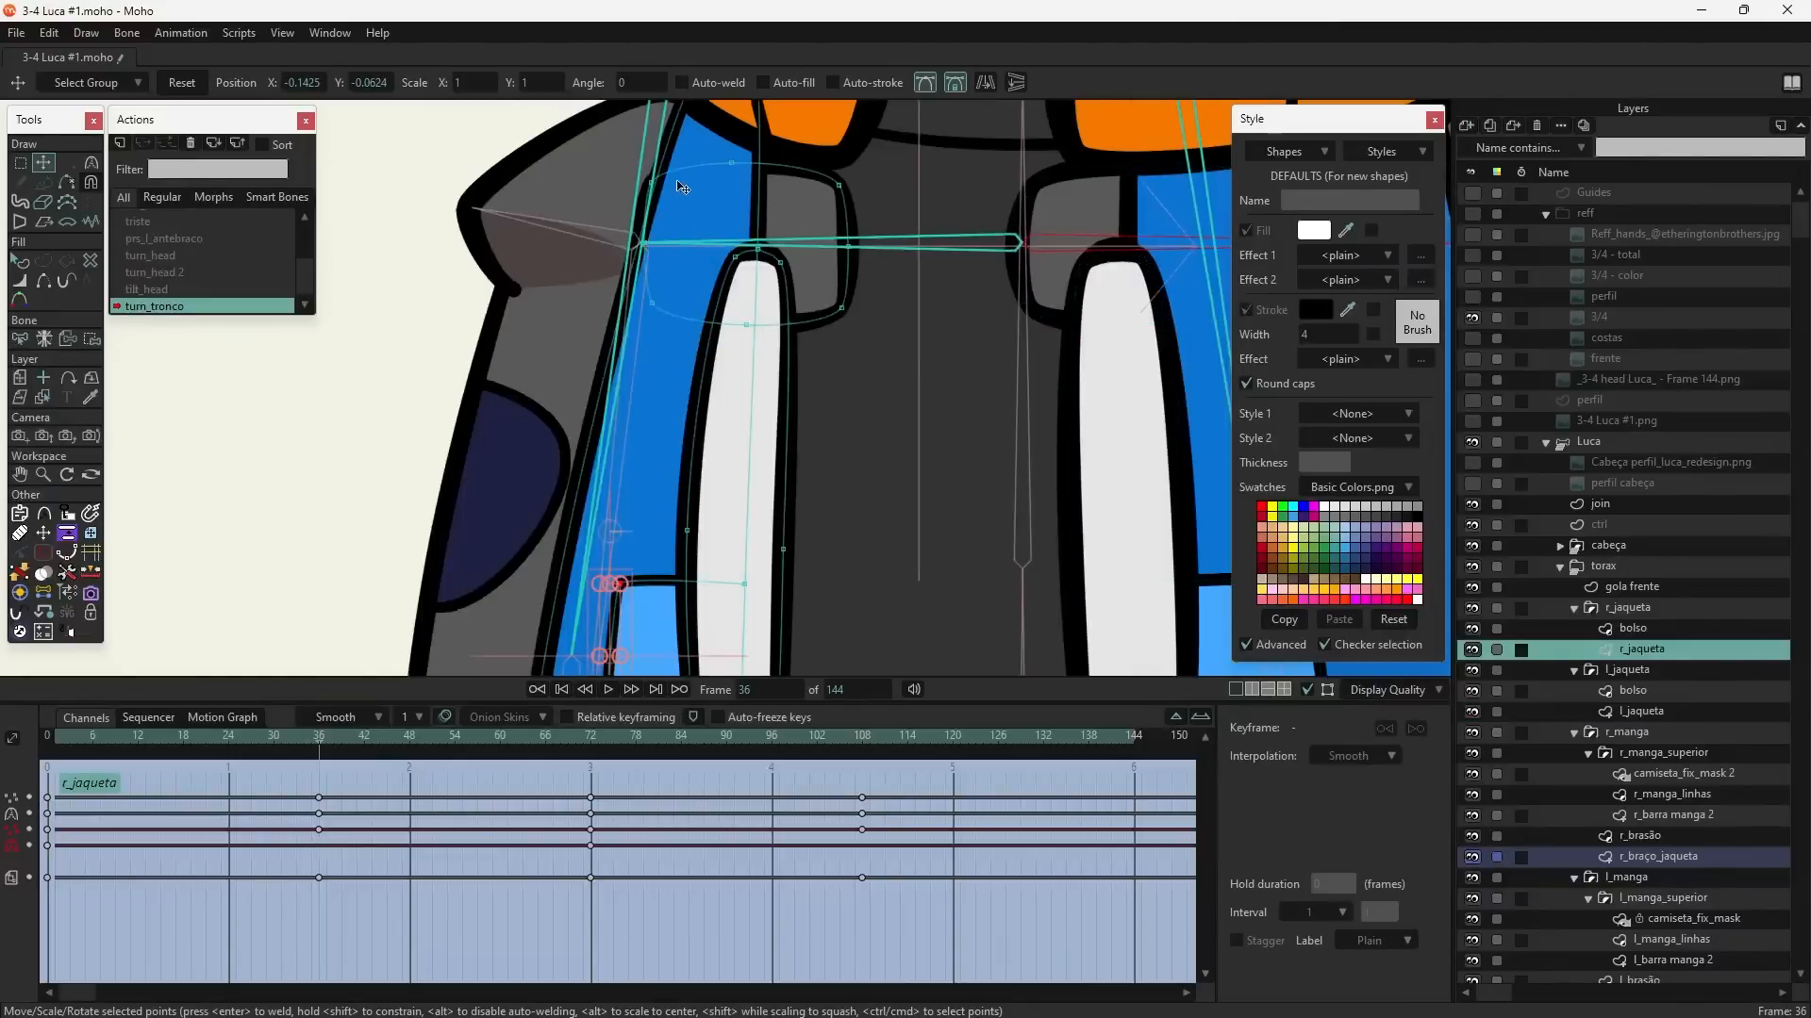
click(846, 213)
drag(645, 245, 660, 246)
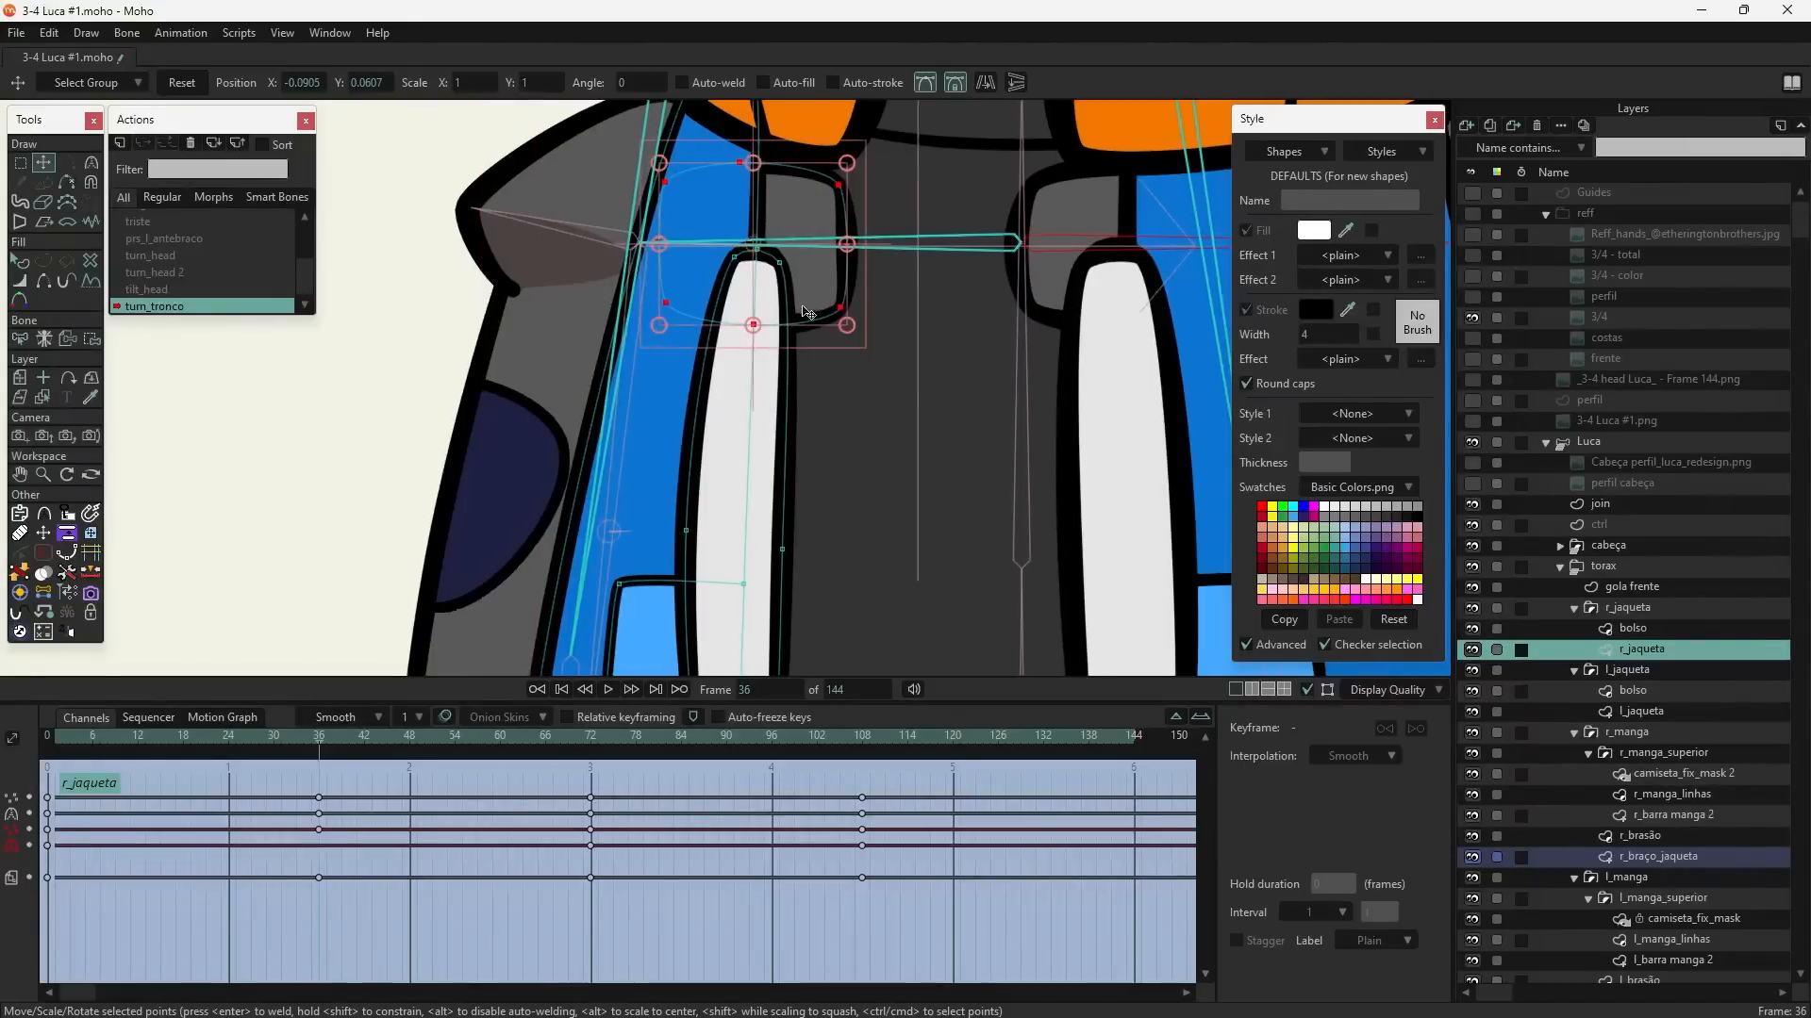
scroll(755, 513, down, 4)
key(ctrl+r)
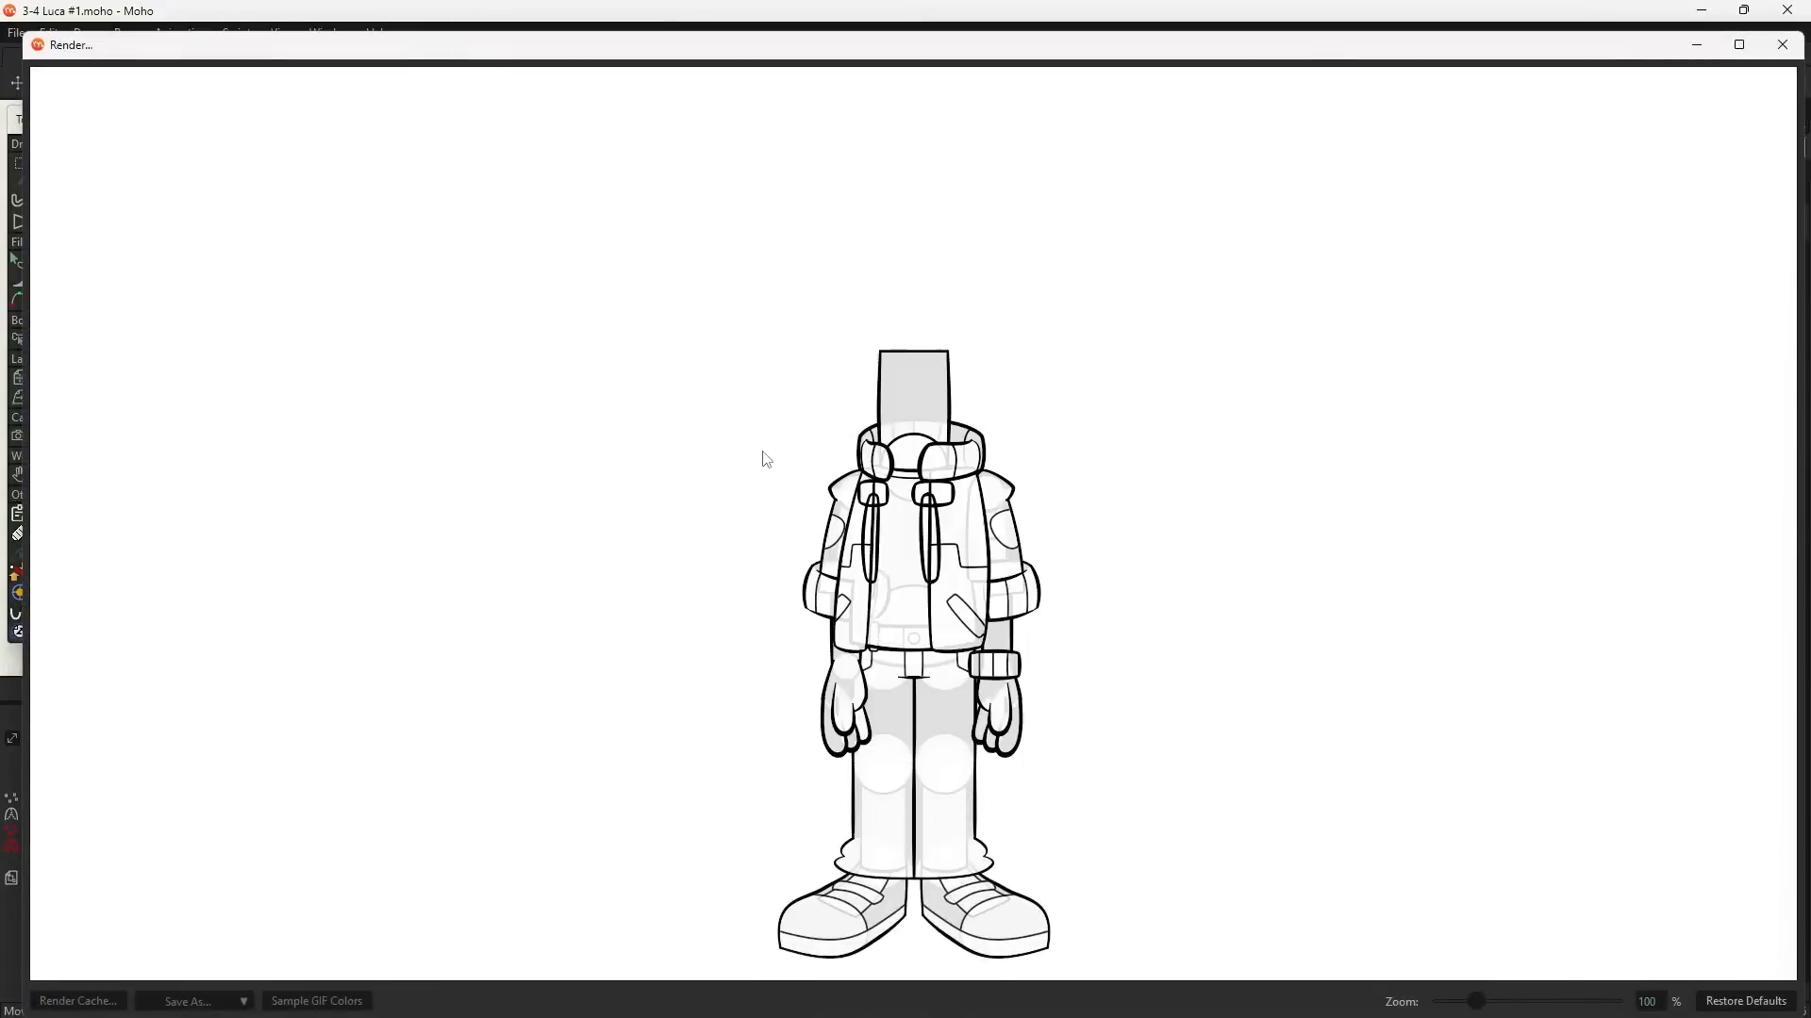
key(ctrl+w)
- Set the project's fill style and stroke style to Normal, and preview a render of frame 36
click(32, 32)
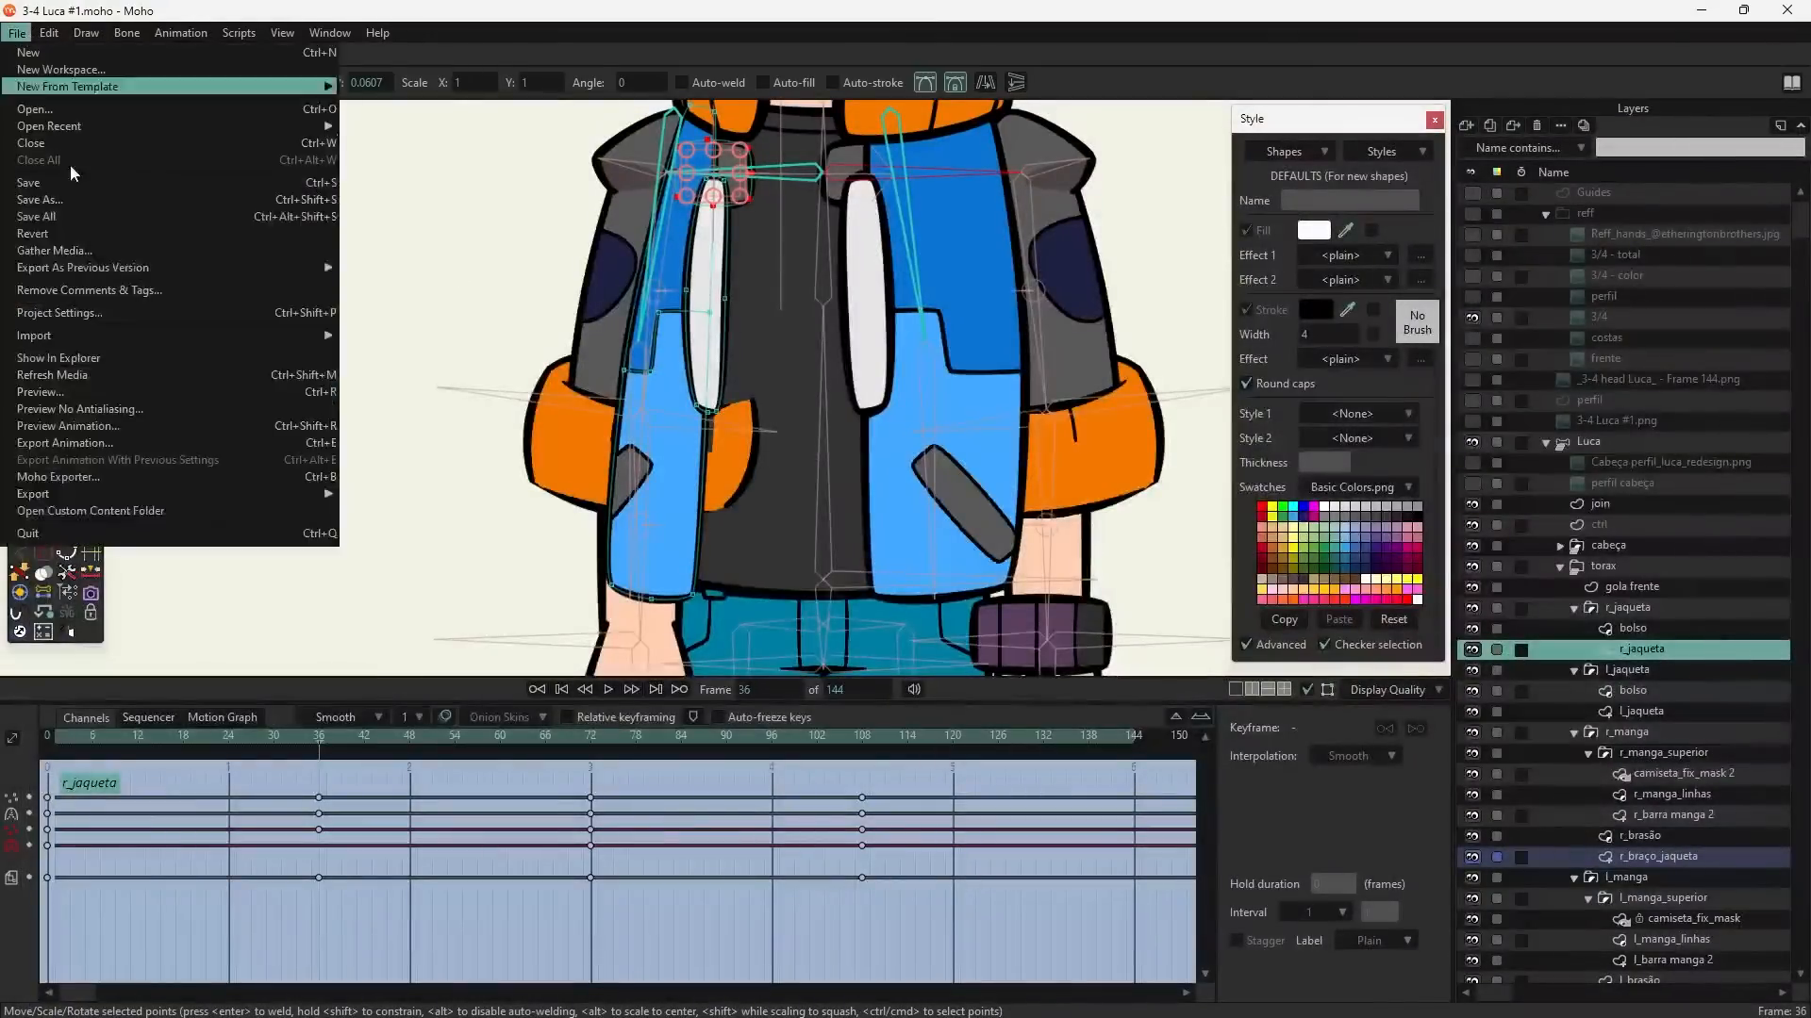
click(283, 320)
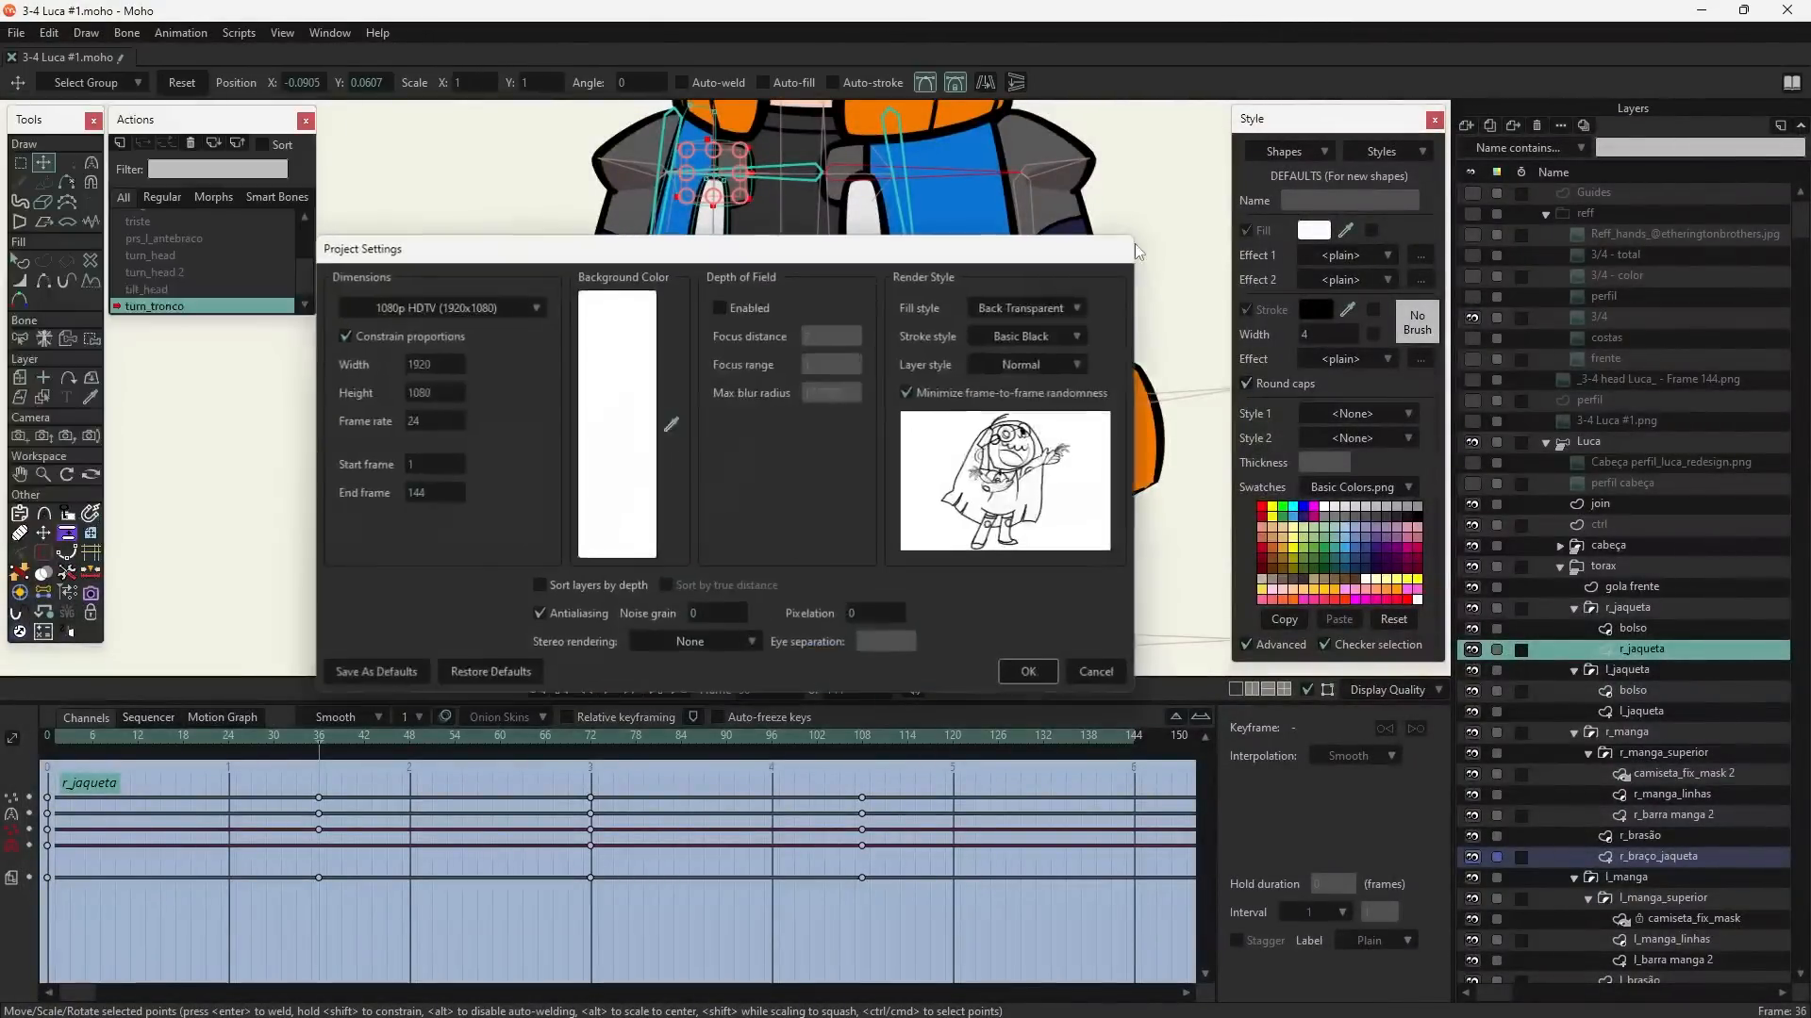
click(1026, 308)
click(1057, 328)
click(1025, 337)
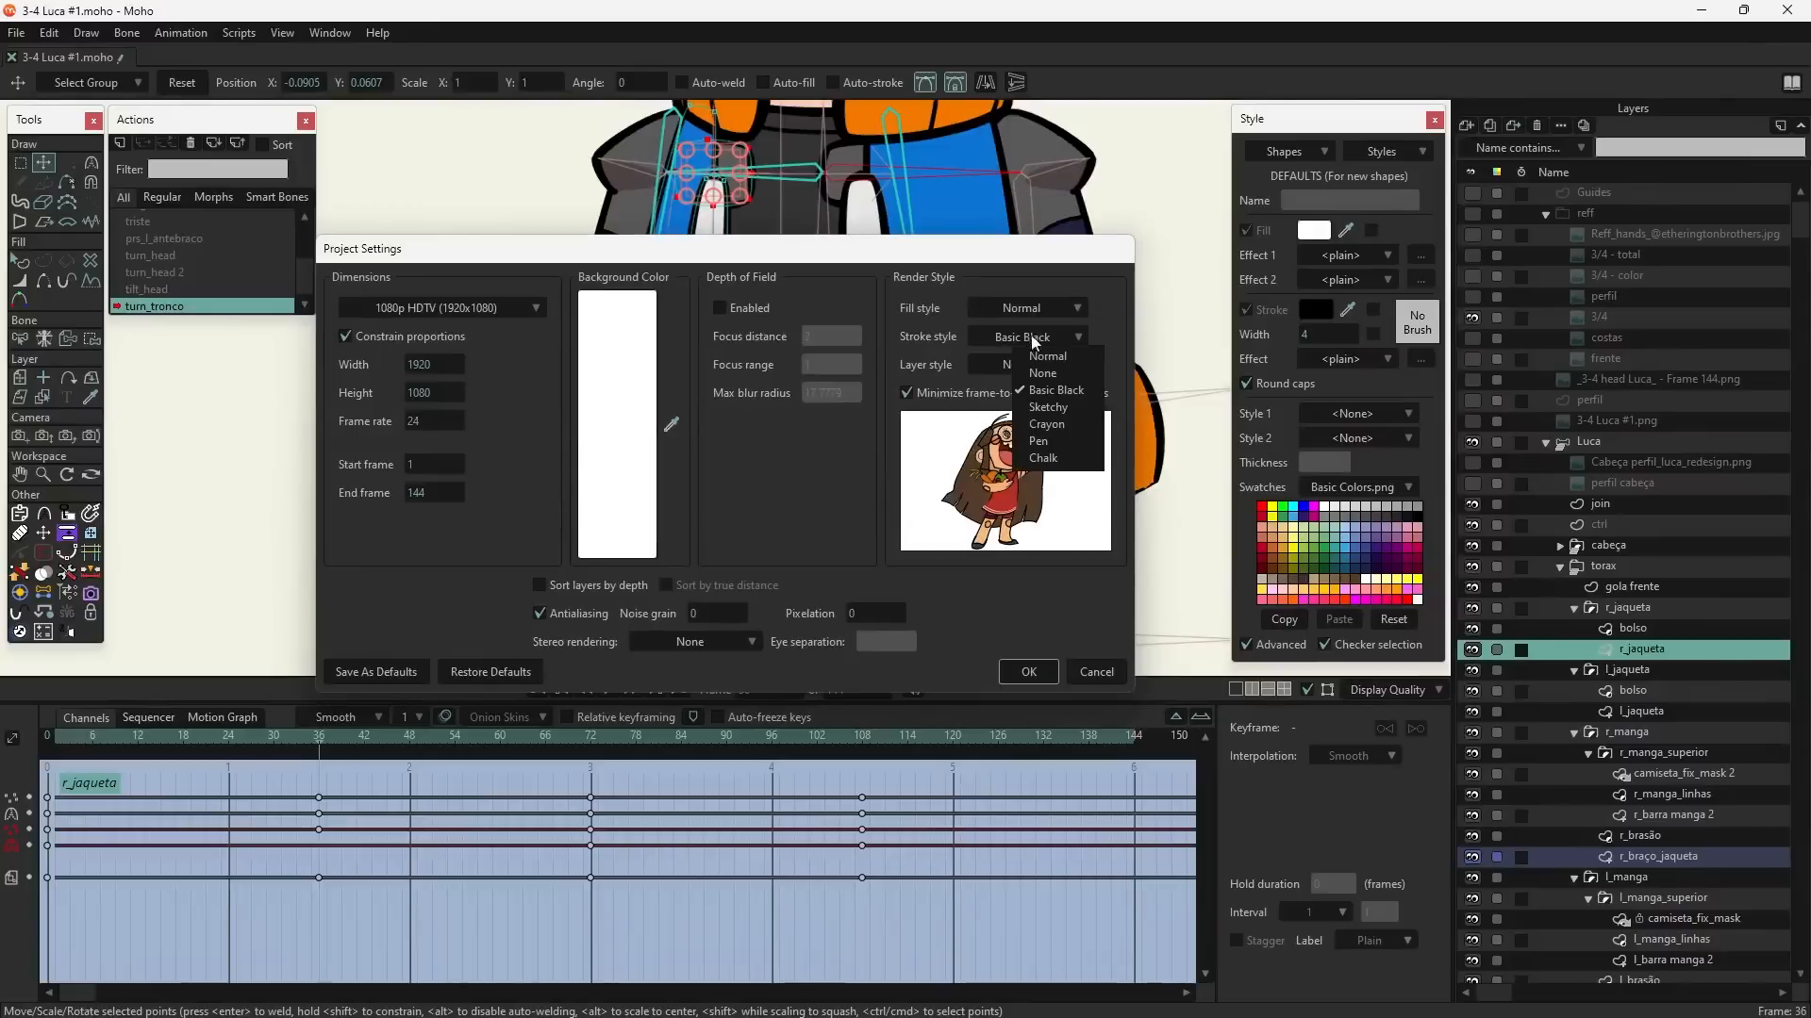
click(1056, 355)
click(1038, 671)
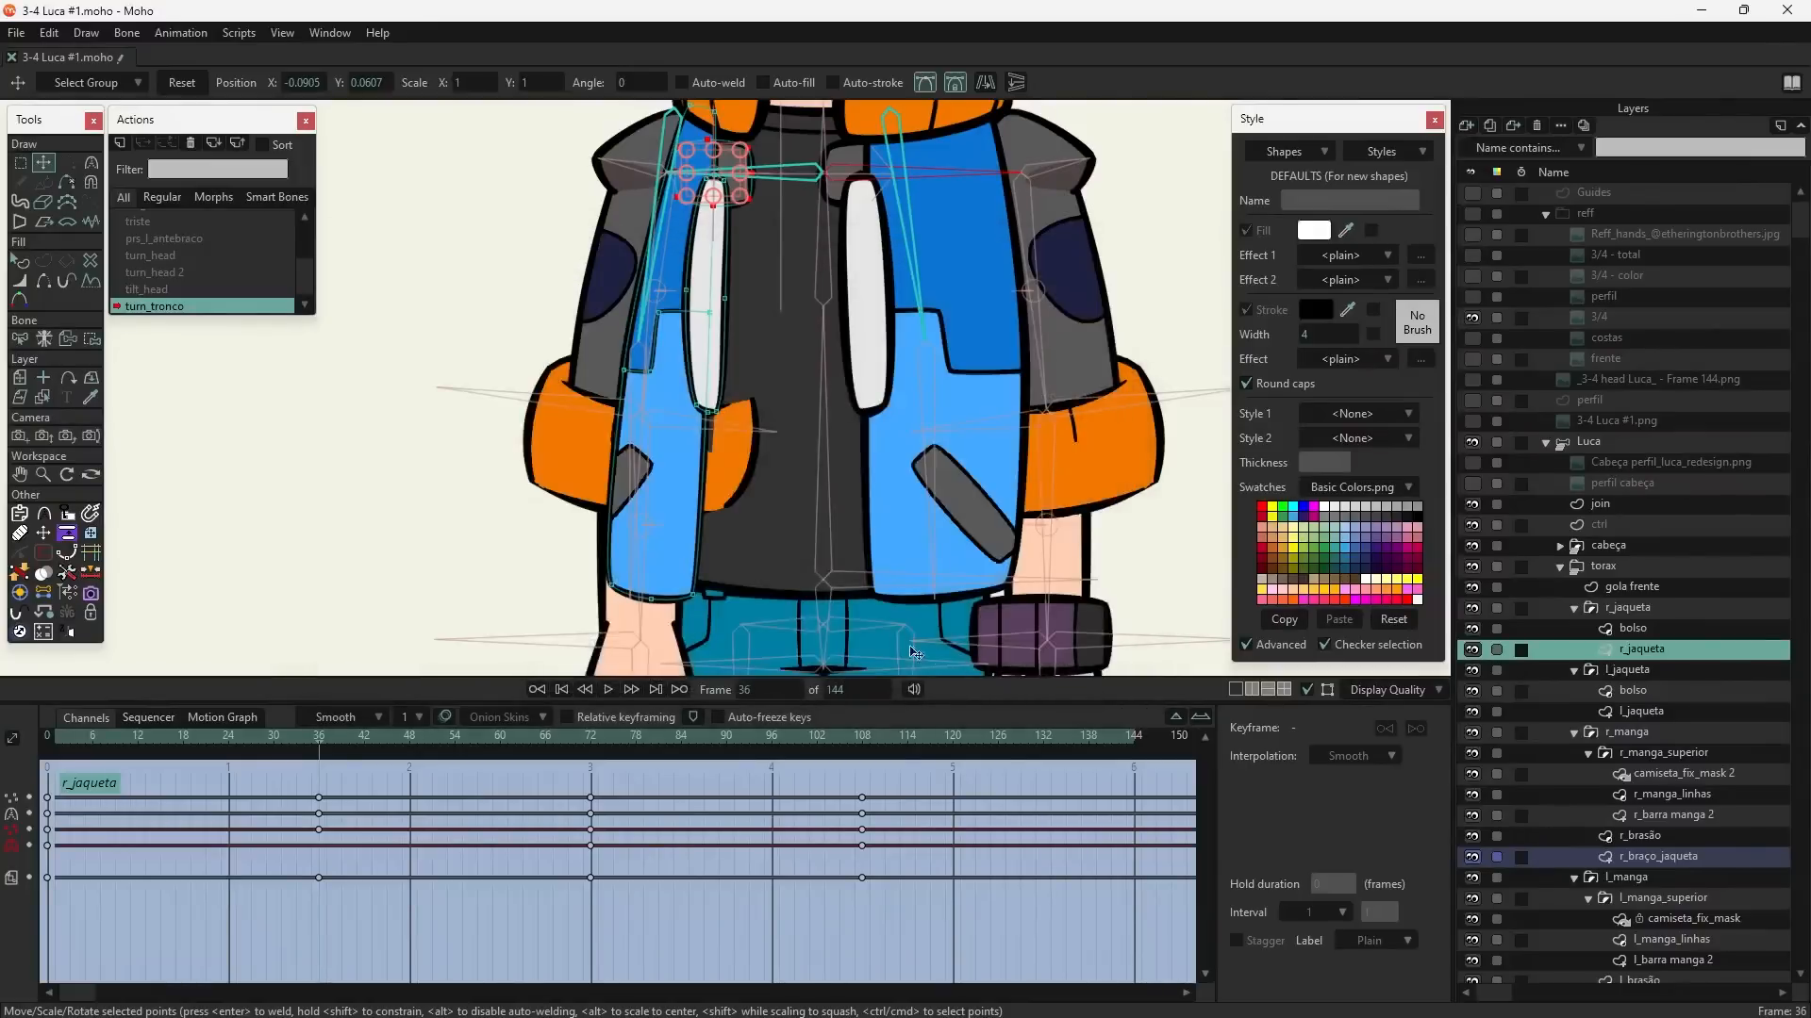
key(ctrl+r)
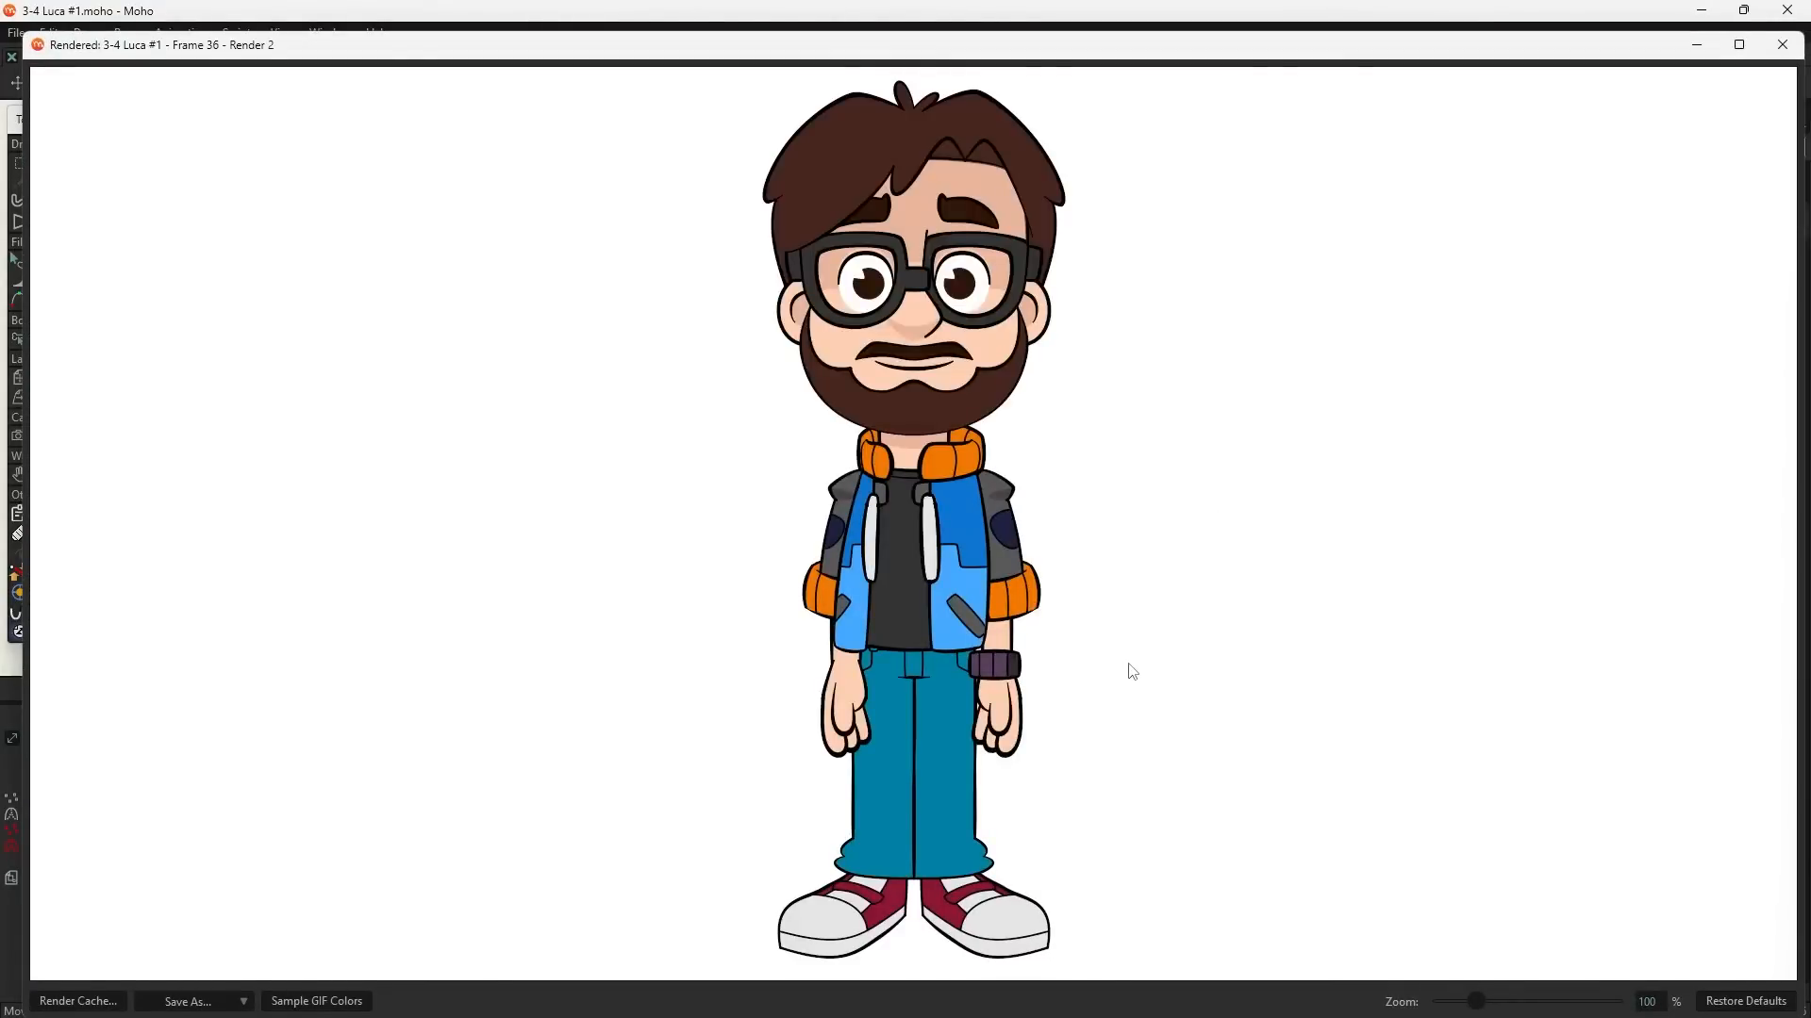
key(Escape)
- Show the 3-4 Luca #1.png reference and adjust the r_brasão badge to match it at frame 36
drag(856, 105, 896, 379)
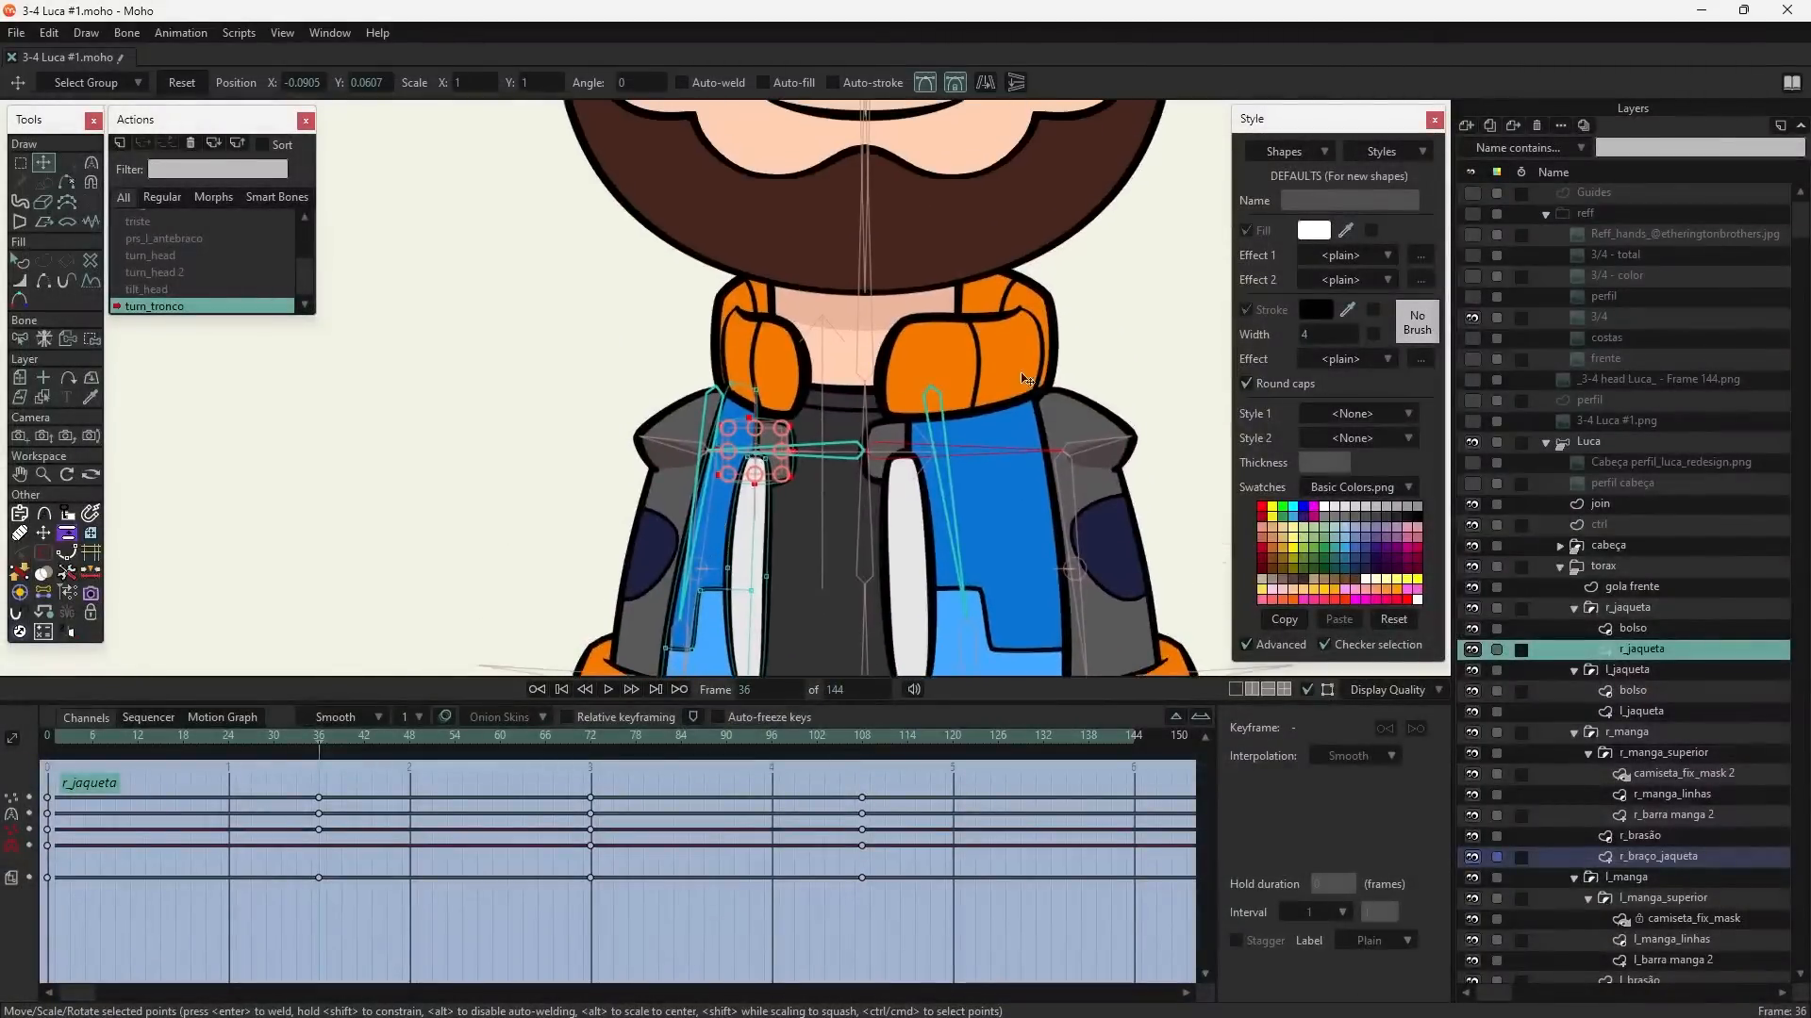
click(1473, 422)
drag(778, 666, 686, 361)
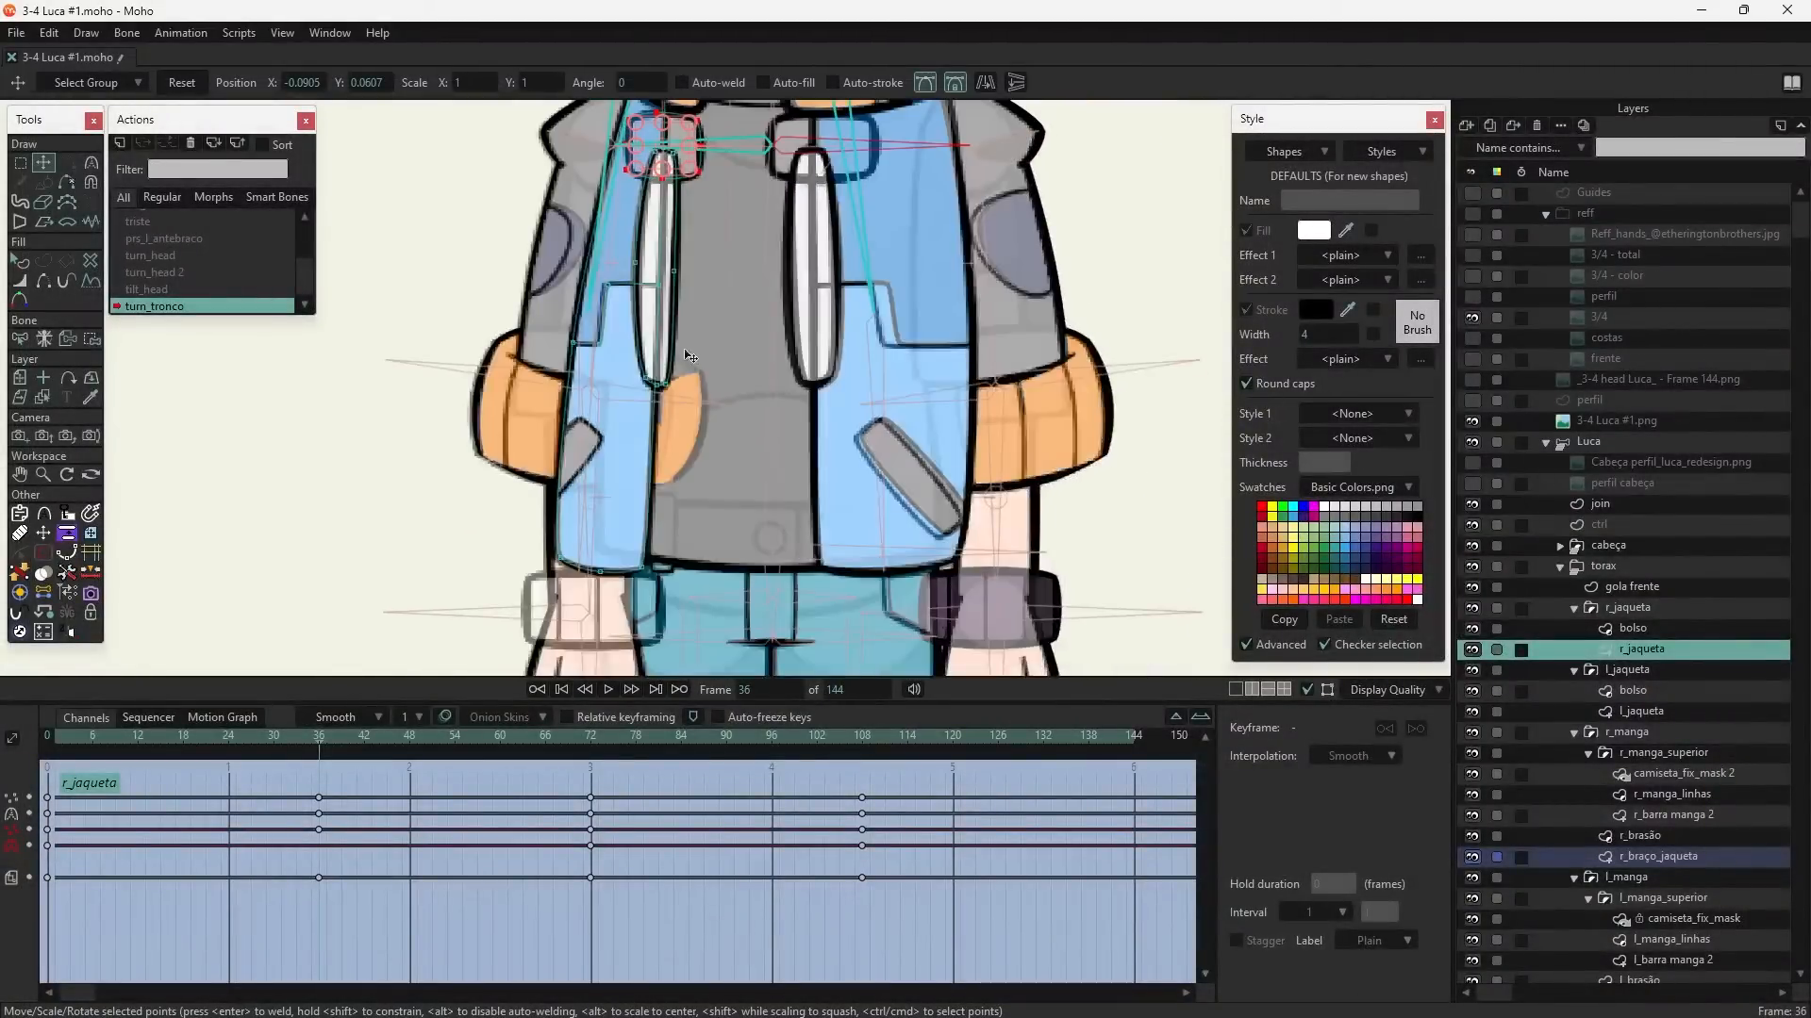
drag(544, 254, 744, 300)
alt+right_click(709, 310)
scroll(709, 310, up, 4)
drag(739, 376, 725, 372)
- Adjust the l_brasão badge to match the reference at frame 36, and hide 3-4 Luca #1.png
scroll(731, 377, down, 6)
alt+right_click(1094, 325)
scroll(1092, 328, up, 4)
drag(1089, 322, 1167, 366)
drag(307, 751, 448, 740)
click(1473, 413)
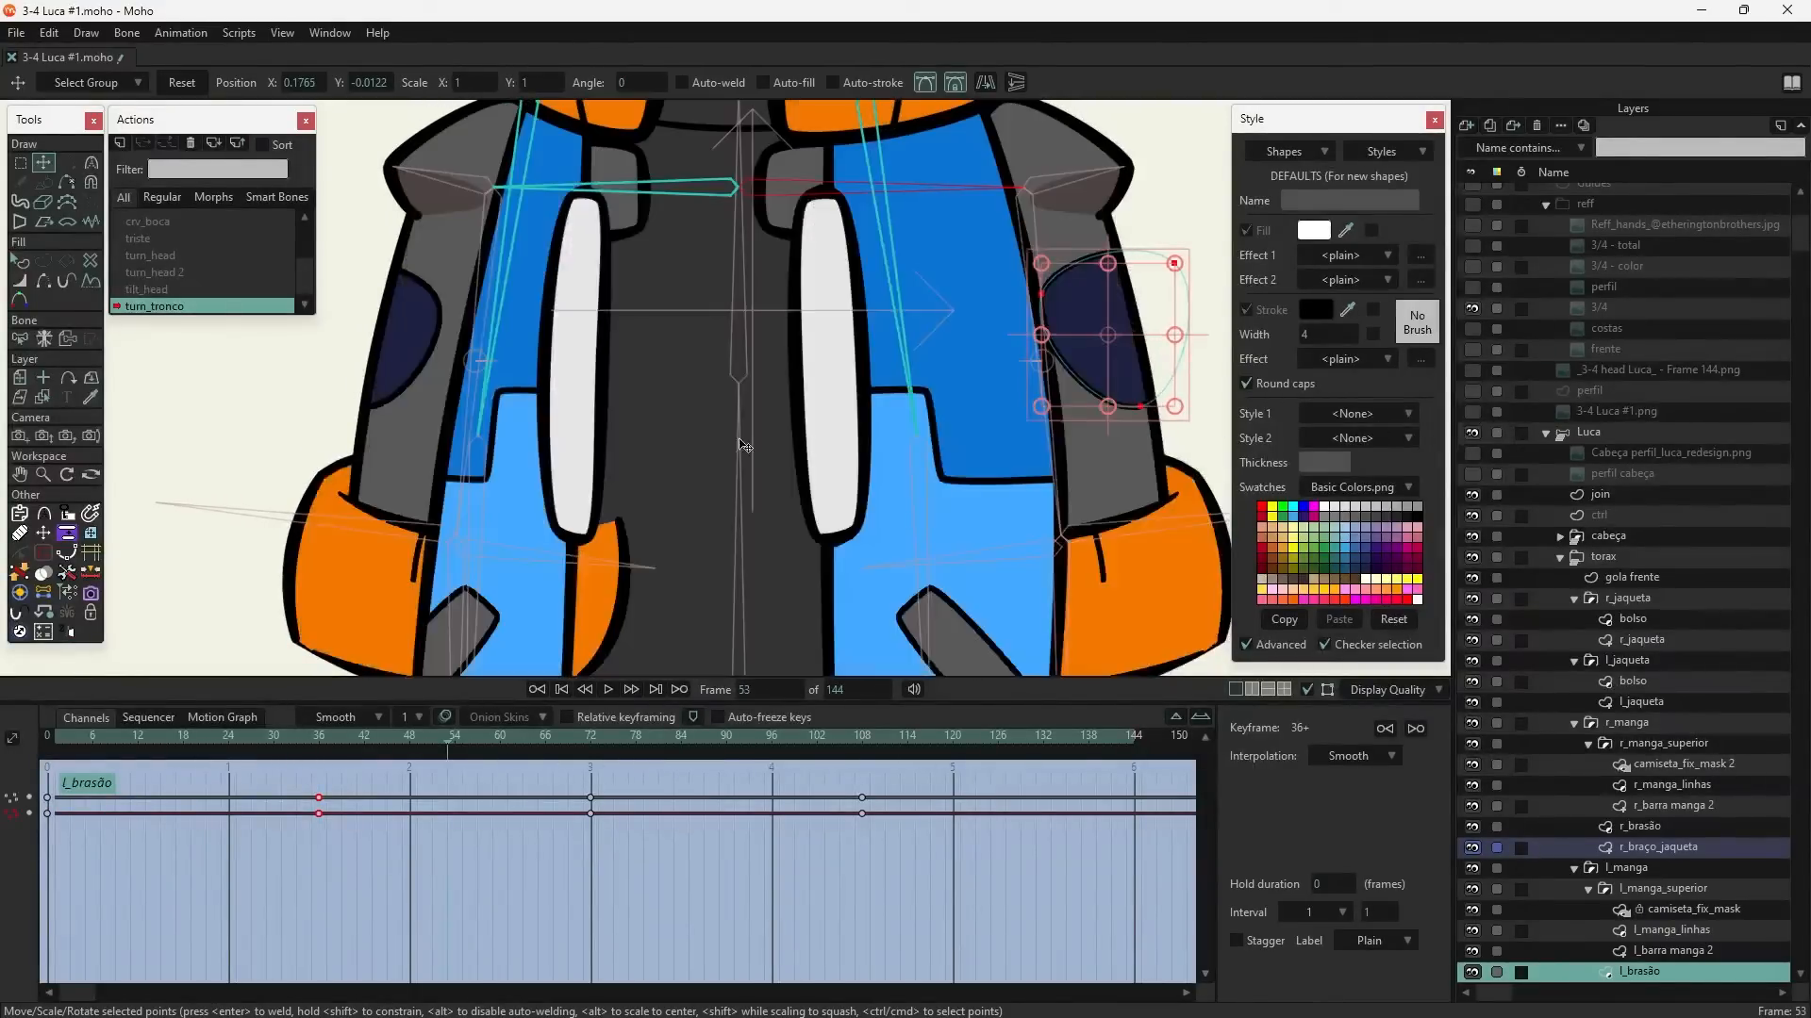
- Go to frame 72 and reset l_jaqueta's outer edge points to their original positions
drag(709, 437, 650, 375)
drag(425, 745, 592, 760)
scroll(547, 510, down, 6)
scroll(721, 459, up, 3)
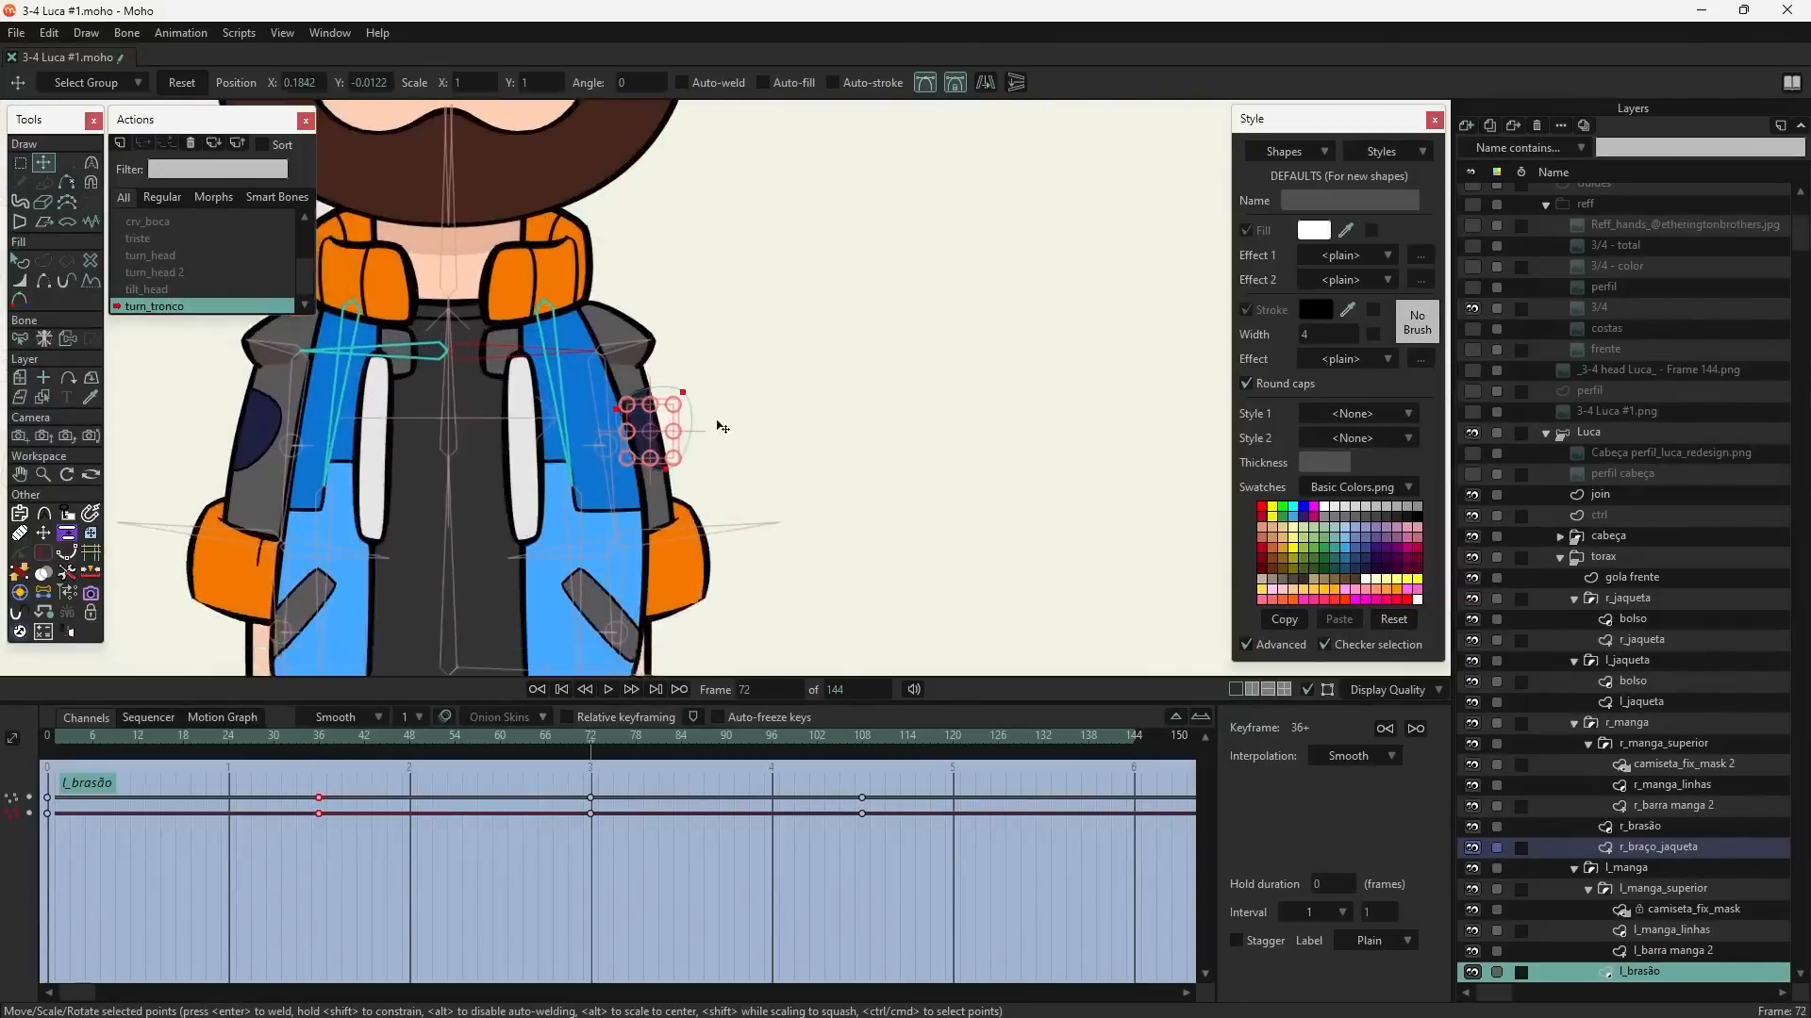
ctrl+alt+click(837, 367)
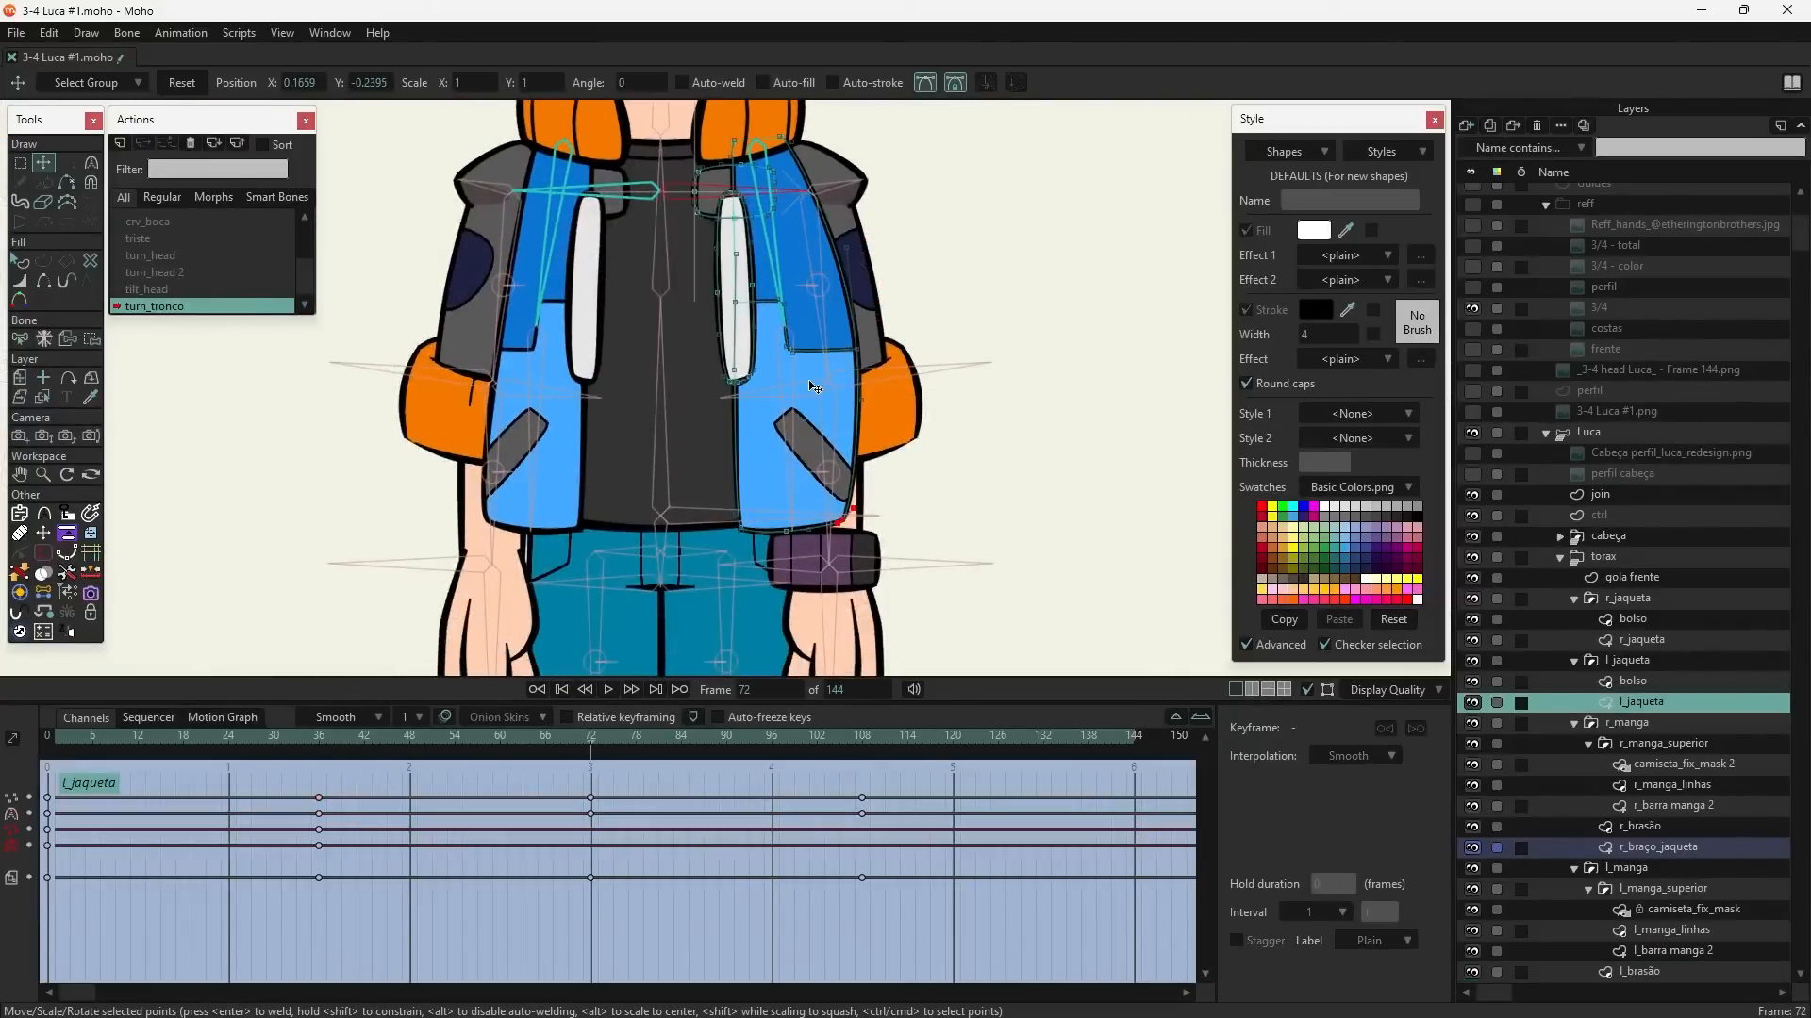
key(g)
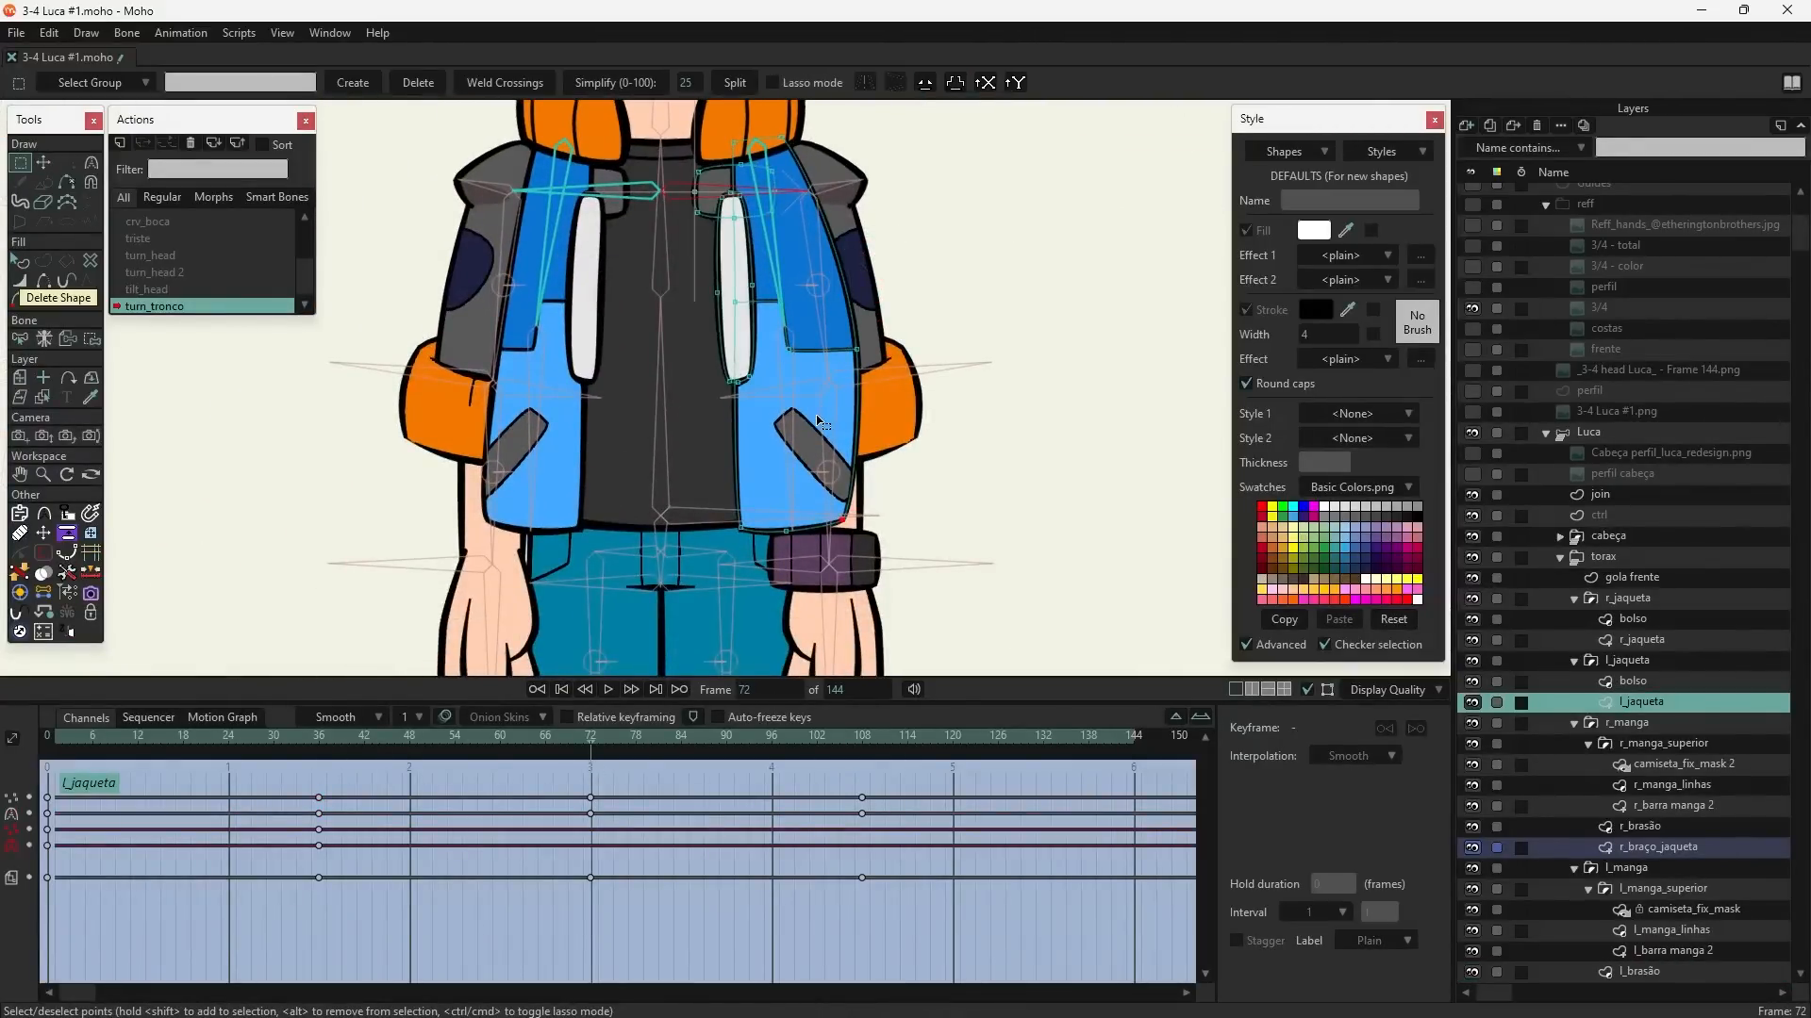
click(860, 372)
click(858, 348)
click(44, 164)
drag(705, 431, 669, 429)
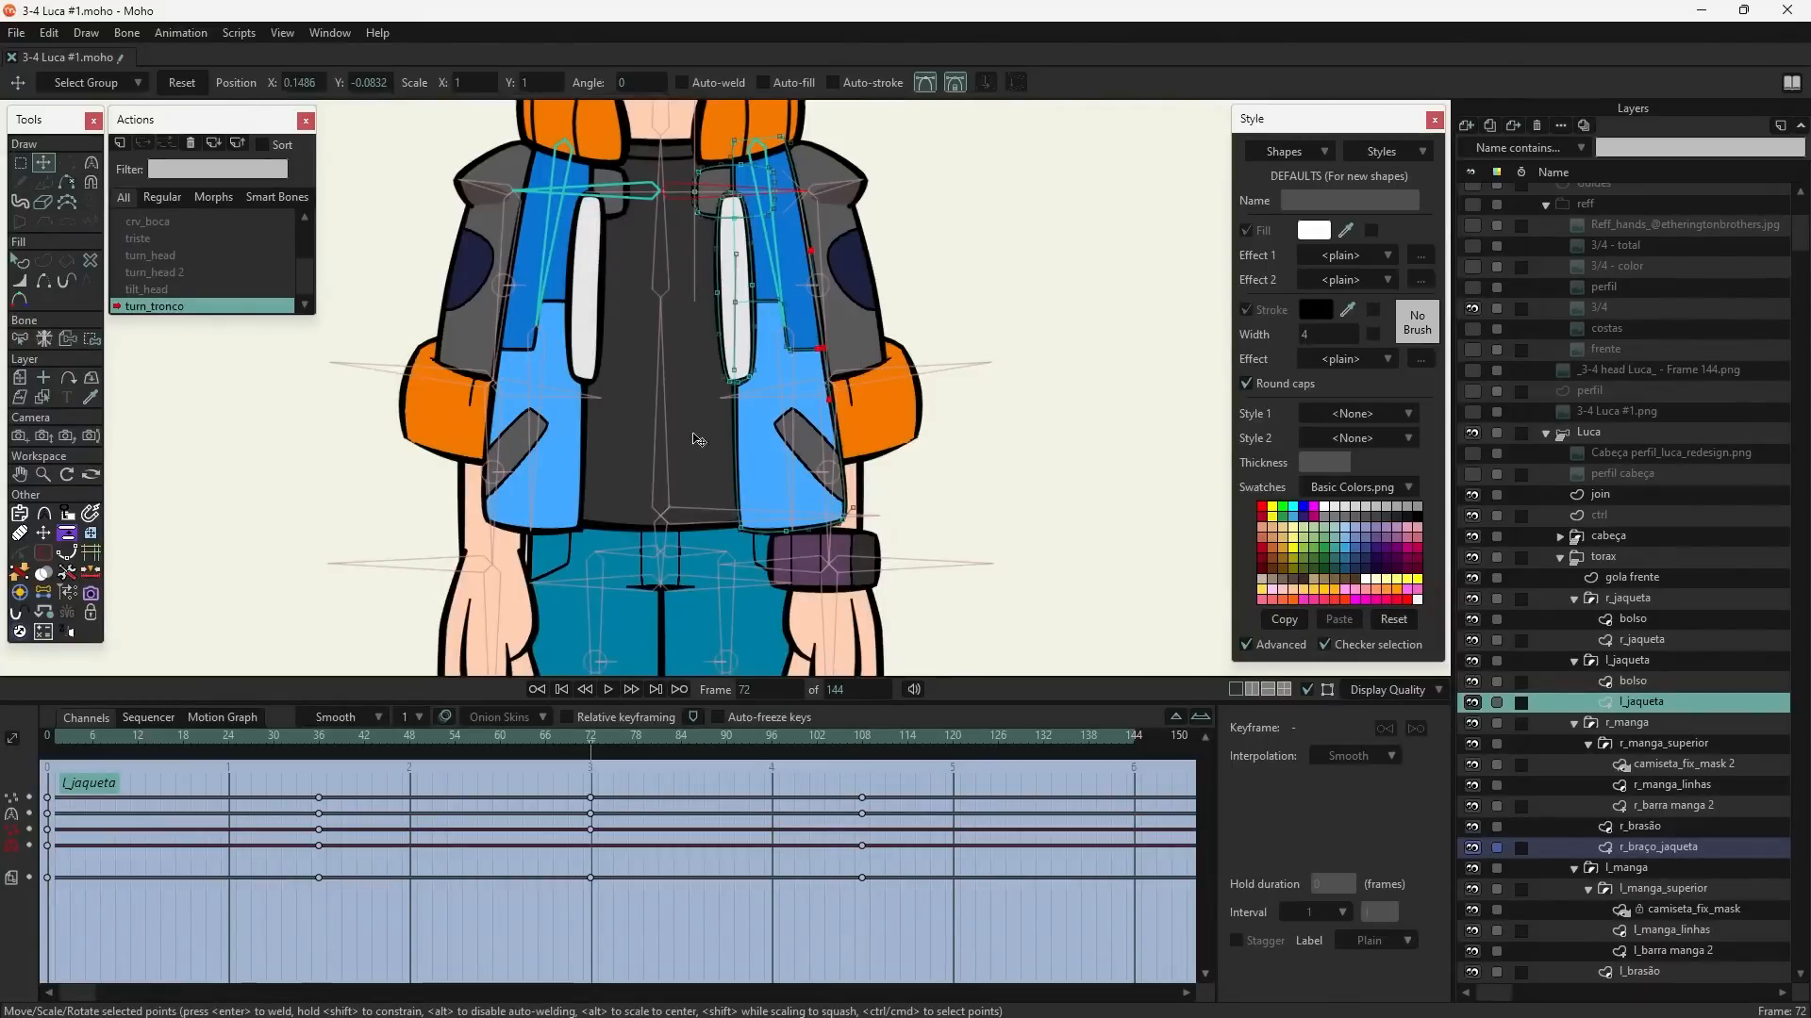
- Reset l_jaqueta's chest panel points and lower outer hem corner at frame 72
drag(798, 363, 800, 365)
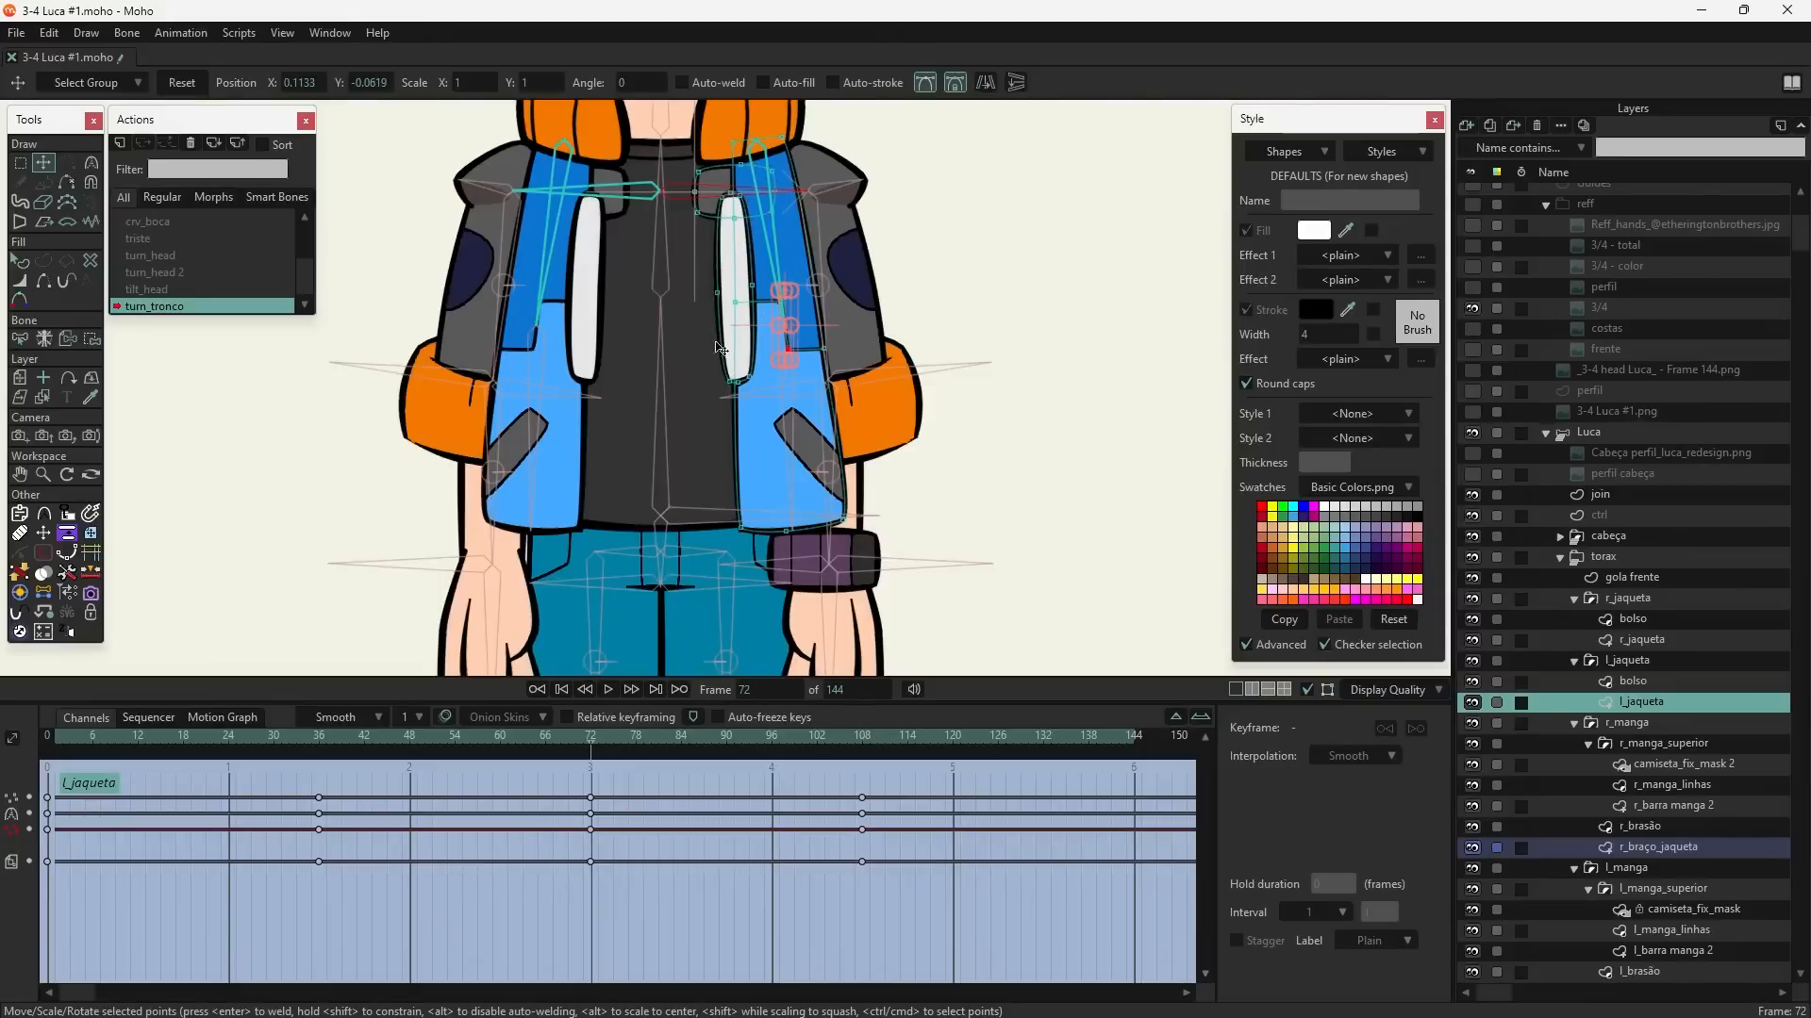
click(843, 522)
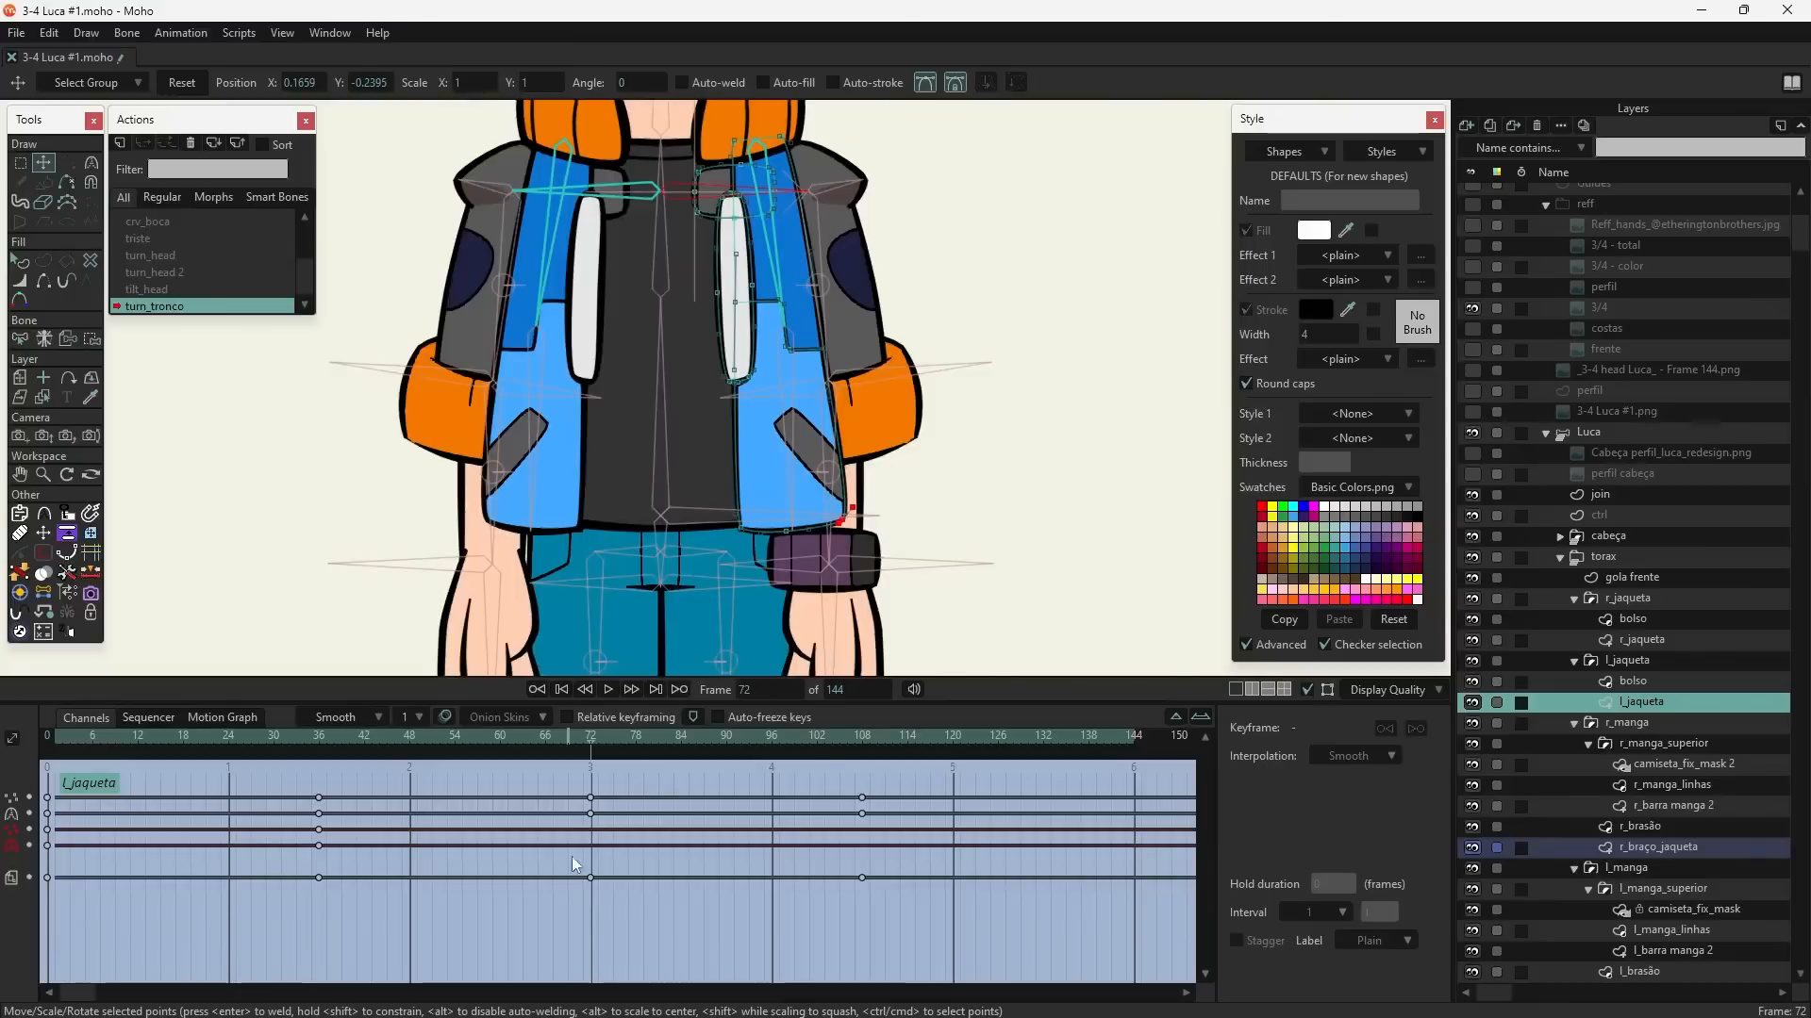
click(183, 83)
mouse_move(598, 744)
mouse_down()
mouse_move(451, 780)
mouse_move(928, 808)
mouse_move(308, 778)
mouse_move(598, 807)
mouse_move(660, 788)
mouse_move(489, 772)
mouse_move(592, 778)
mouse_up()
- Inspect the l_brasão and r_brasão badges and the r_jaqueta half in the frontal pose at frame 72
click(860, 289)
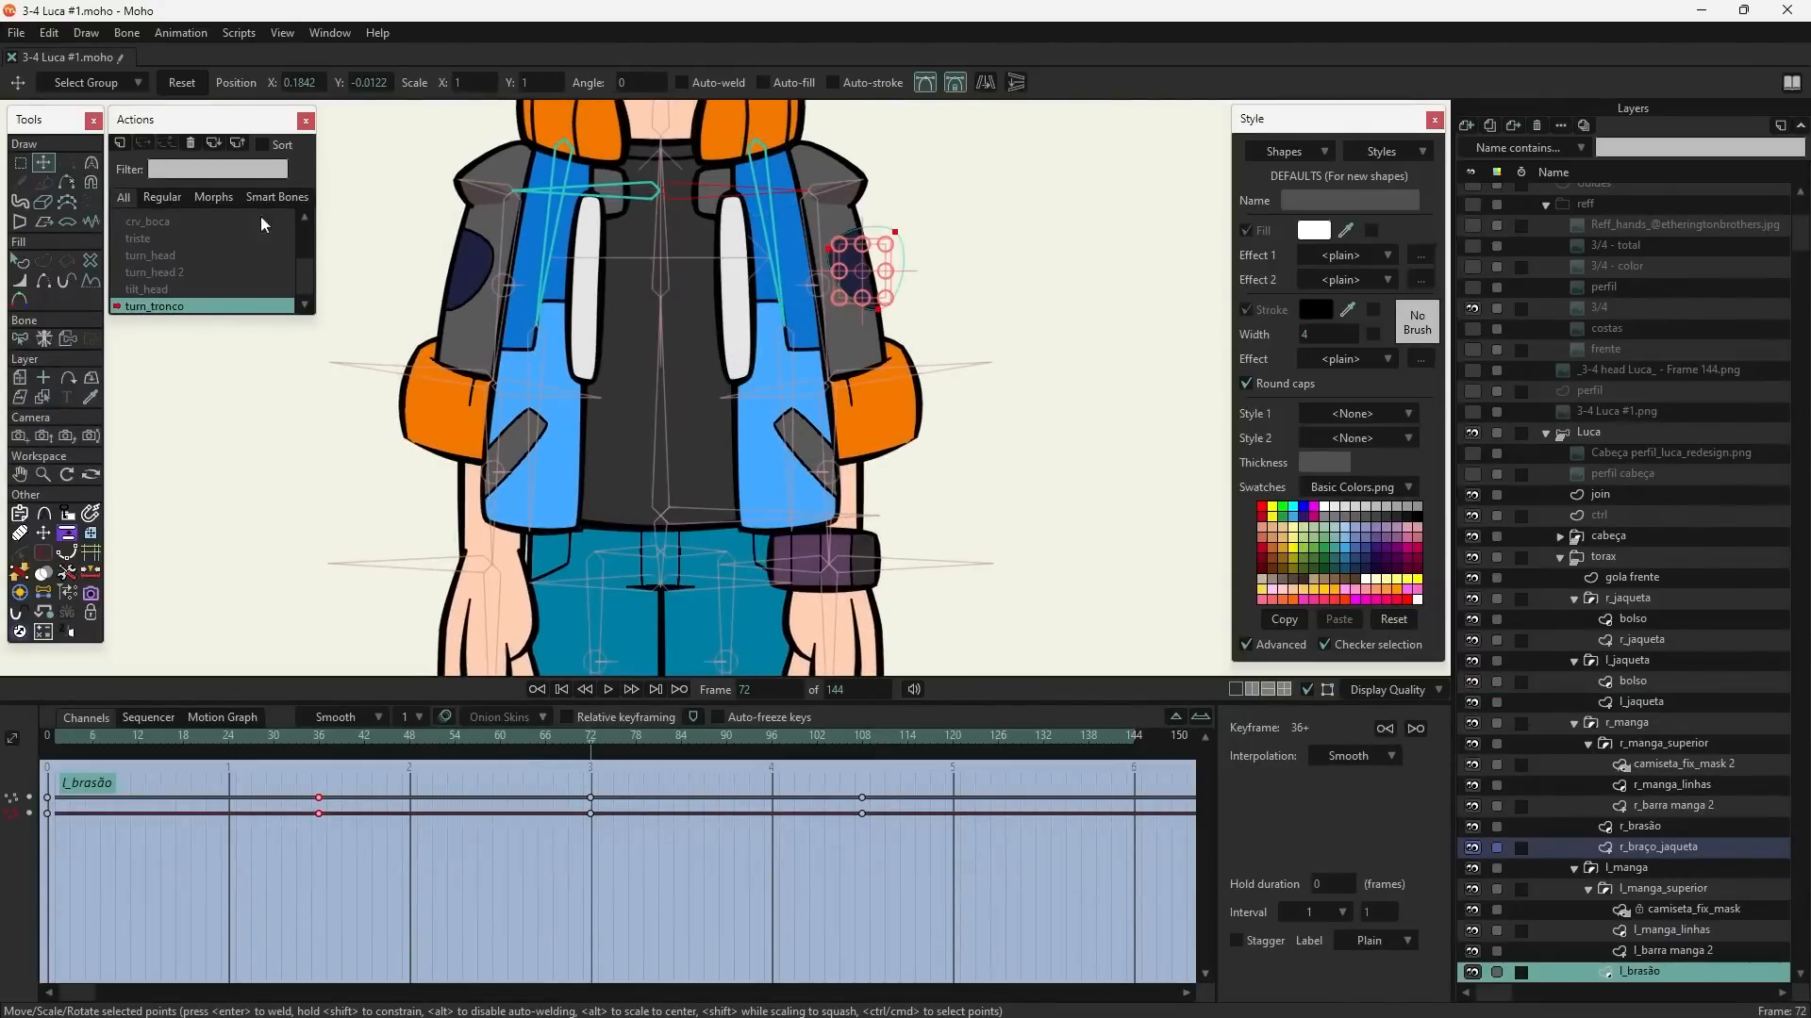
click(468, 269)
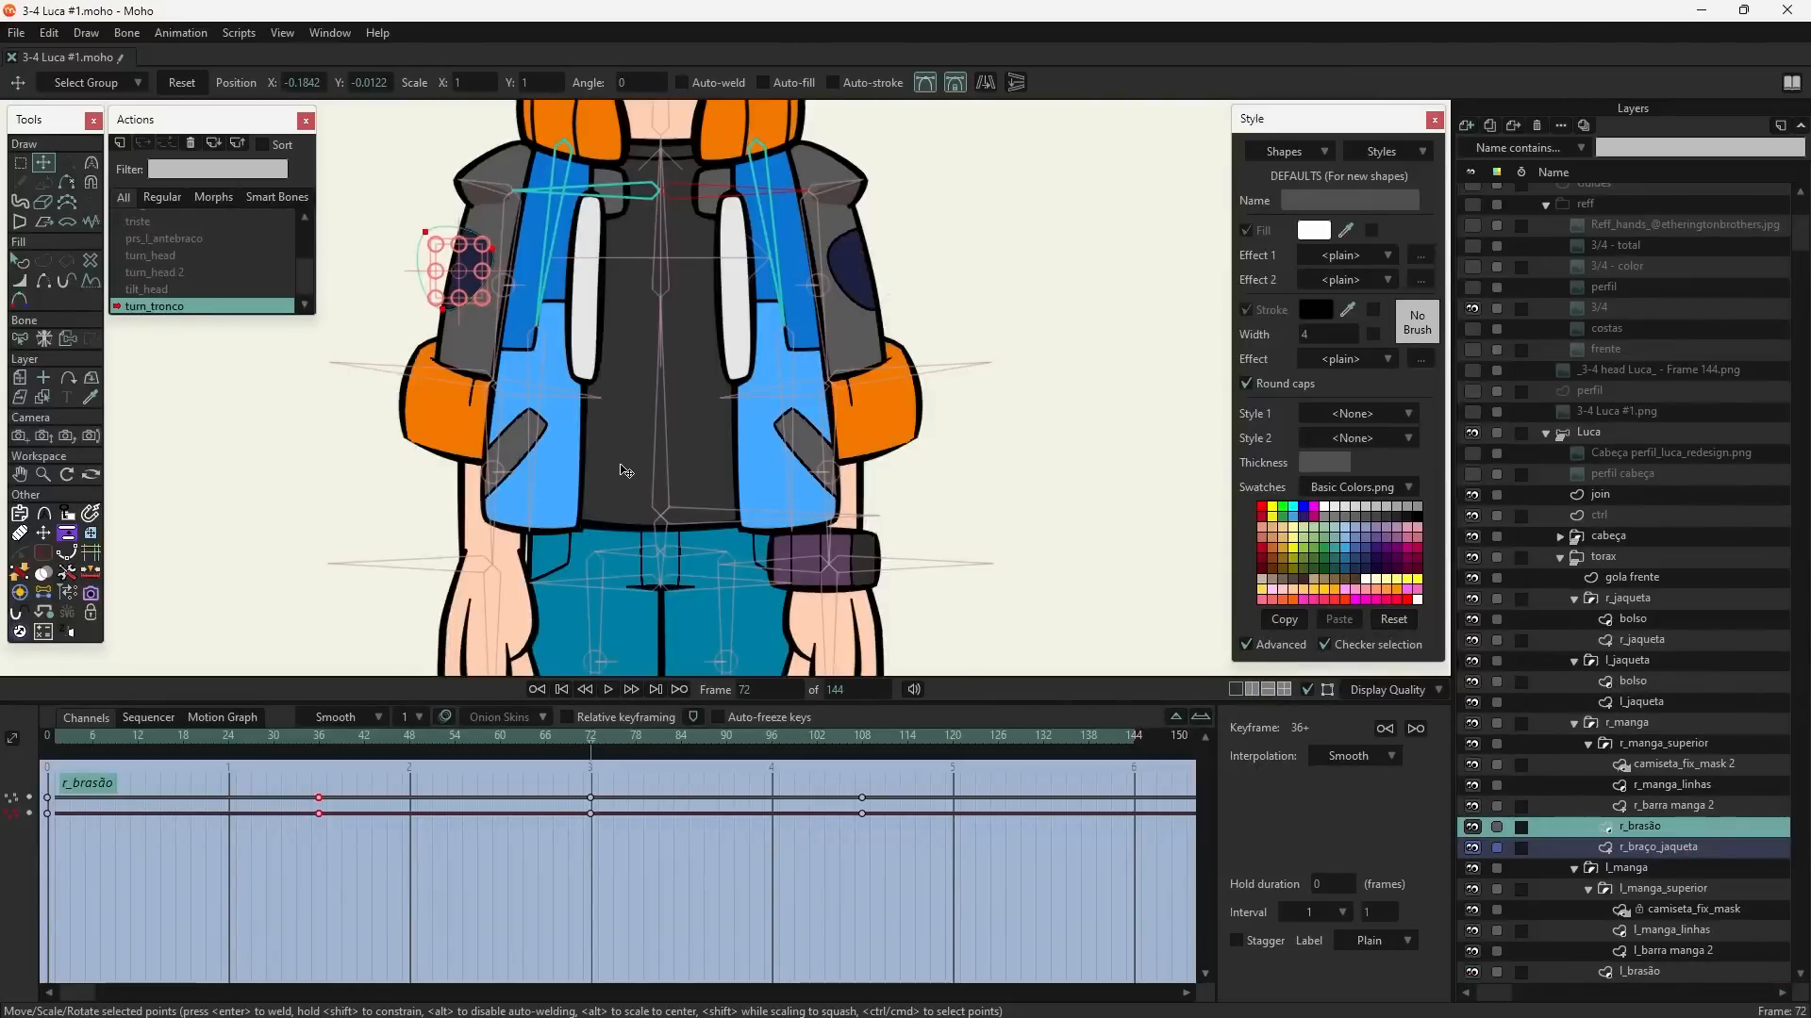
alt+right_click(571, 497)
drag(579, 743, 594, 826)
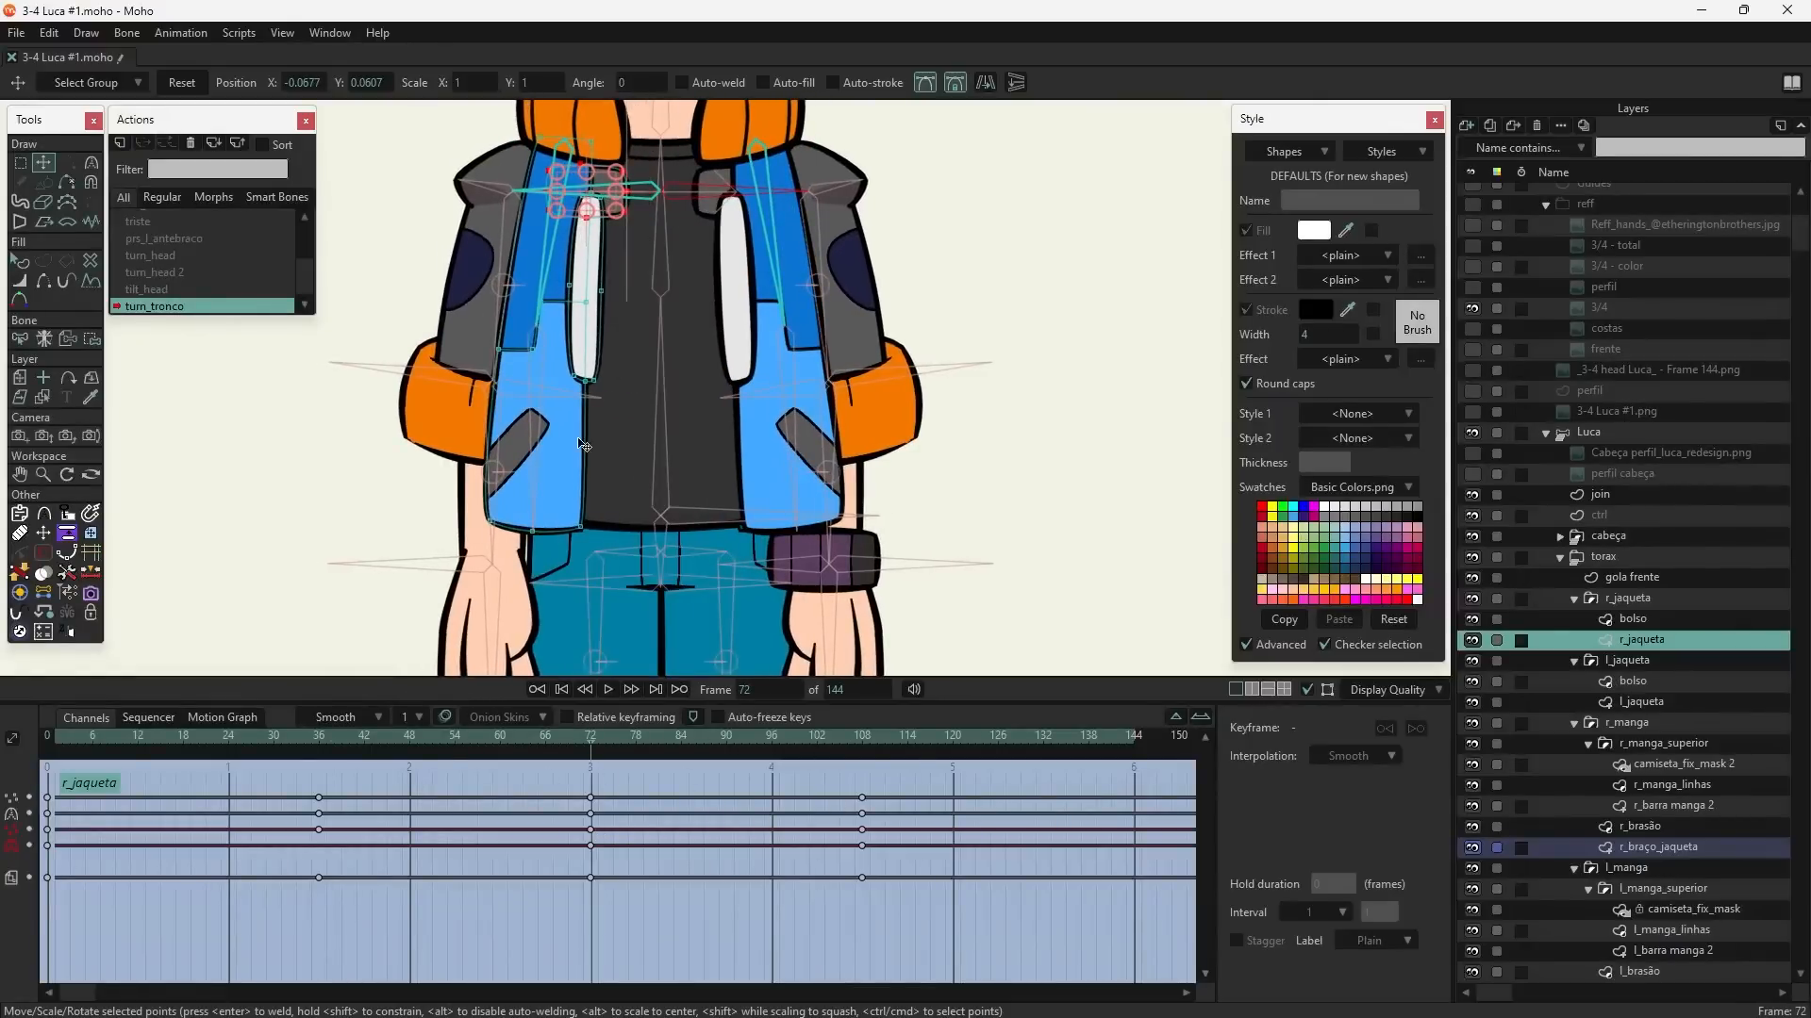
- Compare r_jaqueta's outer edge and chest panel across frames 108, 36 and 72, and reset the selected panel points
drag(570, 745, 863, 782)
click(572, 409)
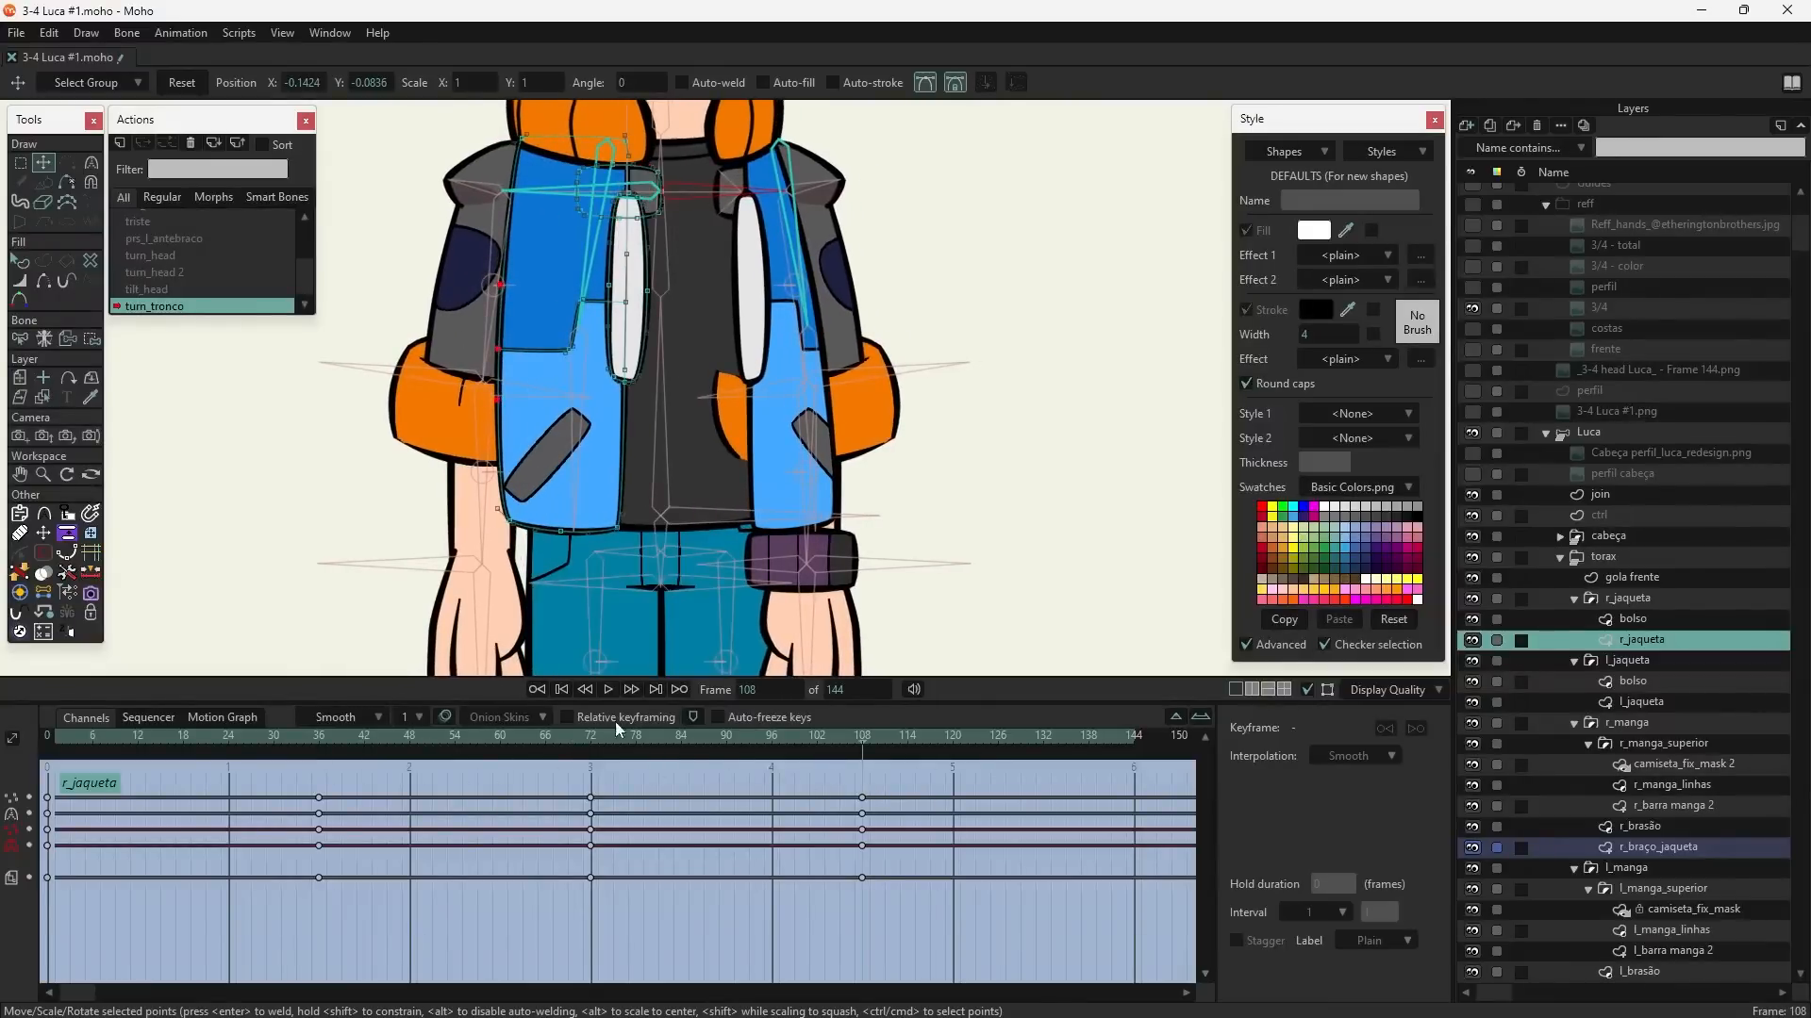
drag(585, 378, 587, 379)
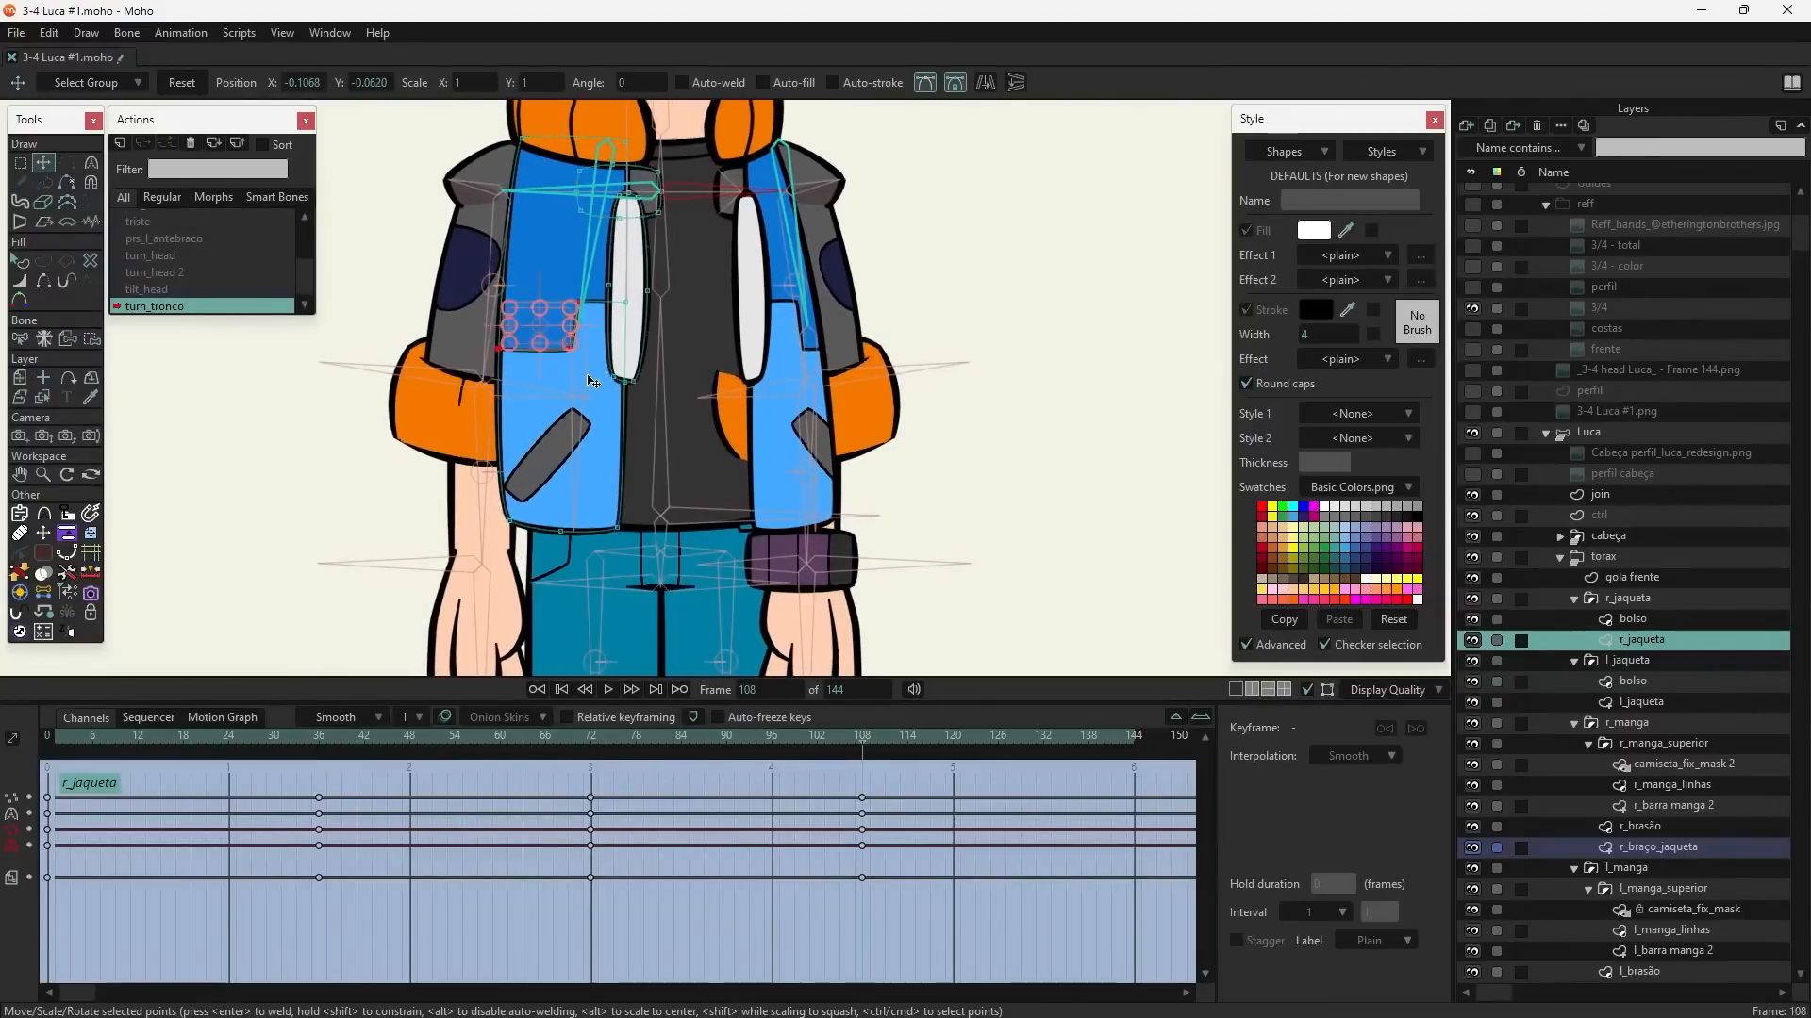
drag(602, 764, 319, 757)
click(184, 85)
drag(414, 788, 590, 792)
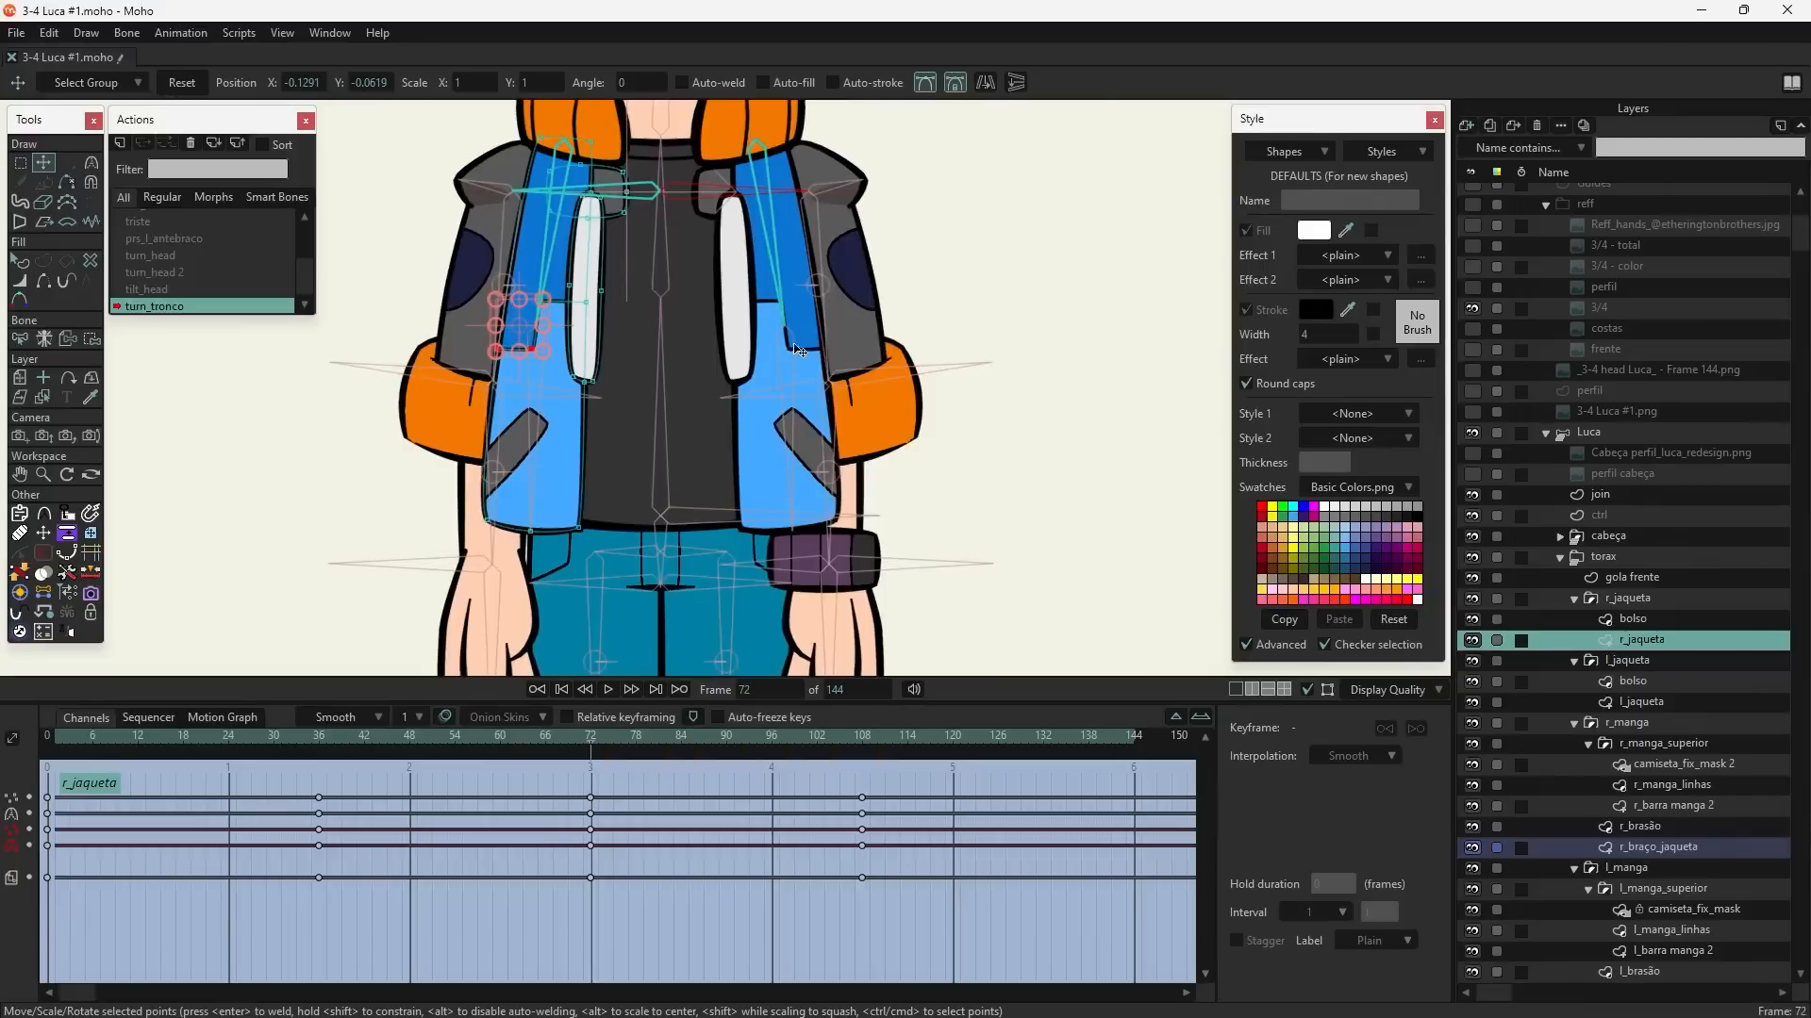
- Reset r_jaqueta's chest panel points and lower outer hem corner at frame 72
ctrl+alt+click(709, 316)
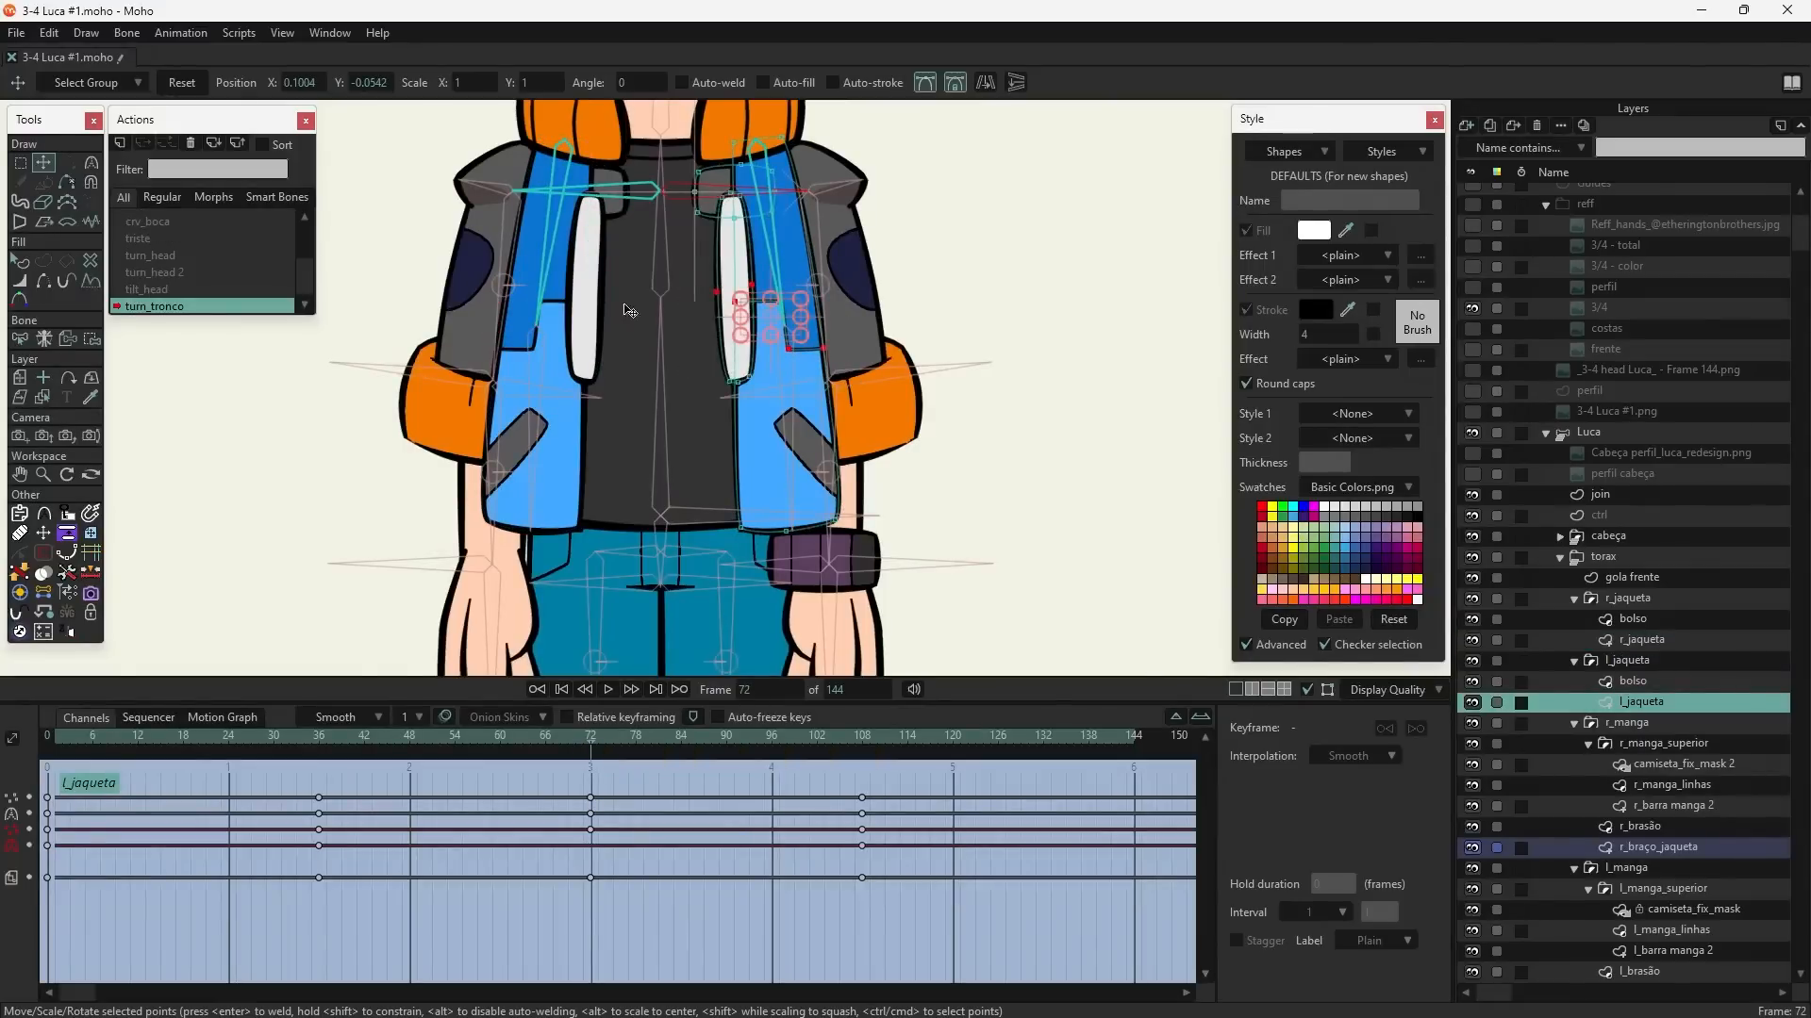
ctrl+alt+click(585, 376)
drag(580, 370, 457, 378)
click(182, 91)
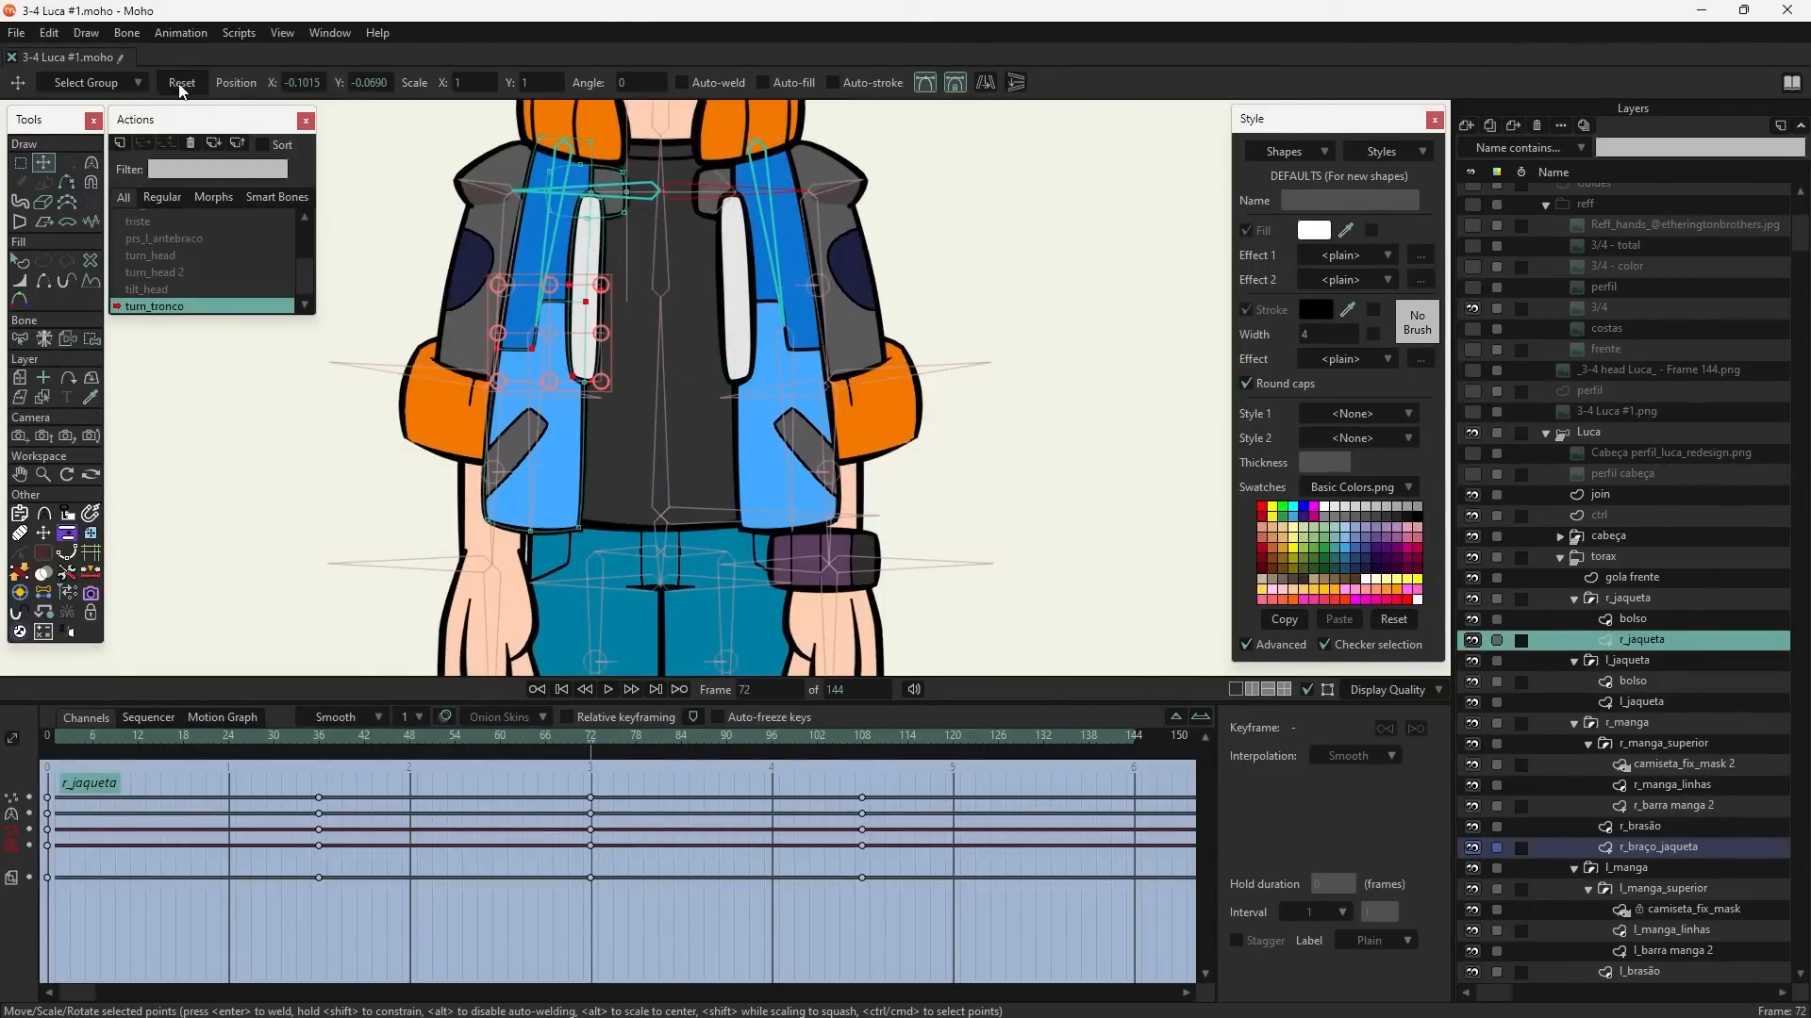
drag(506, 624, 453, 500)
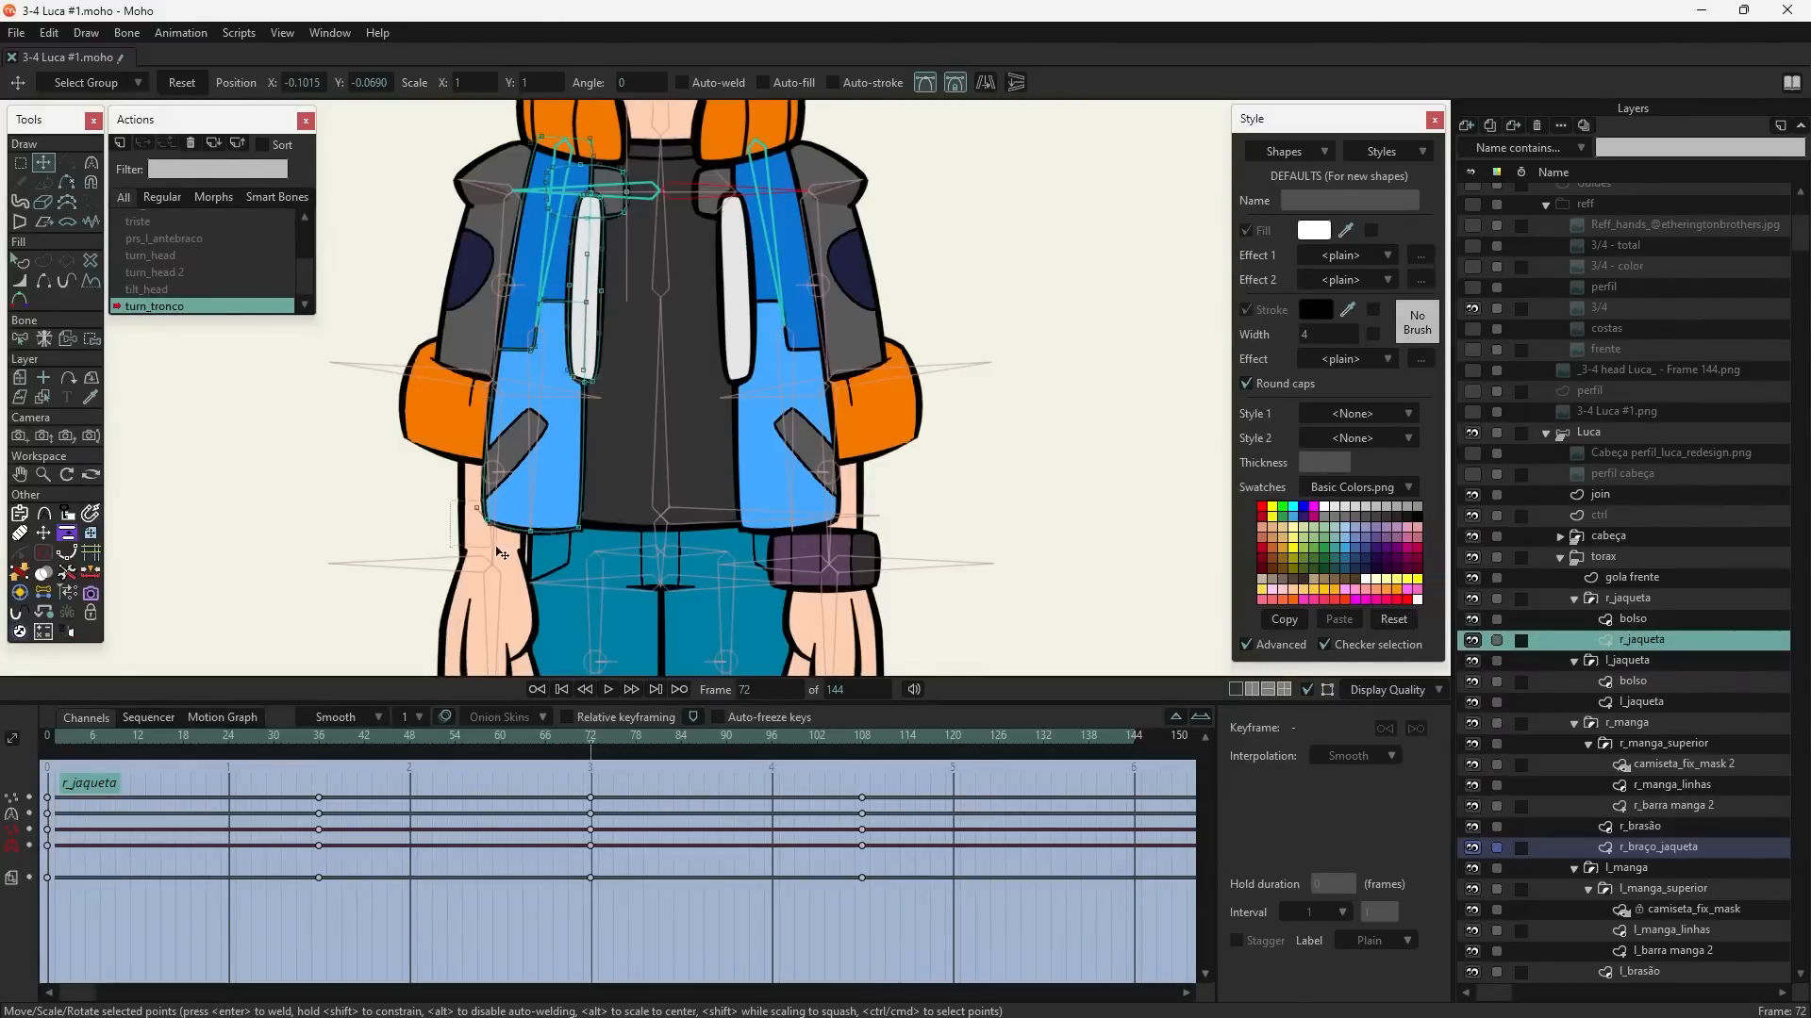
click(182, 82)
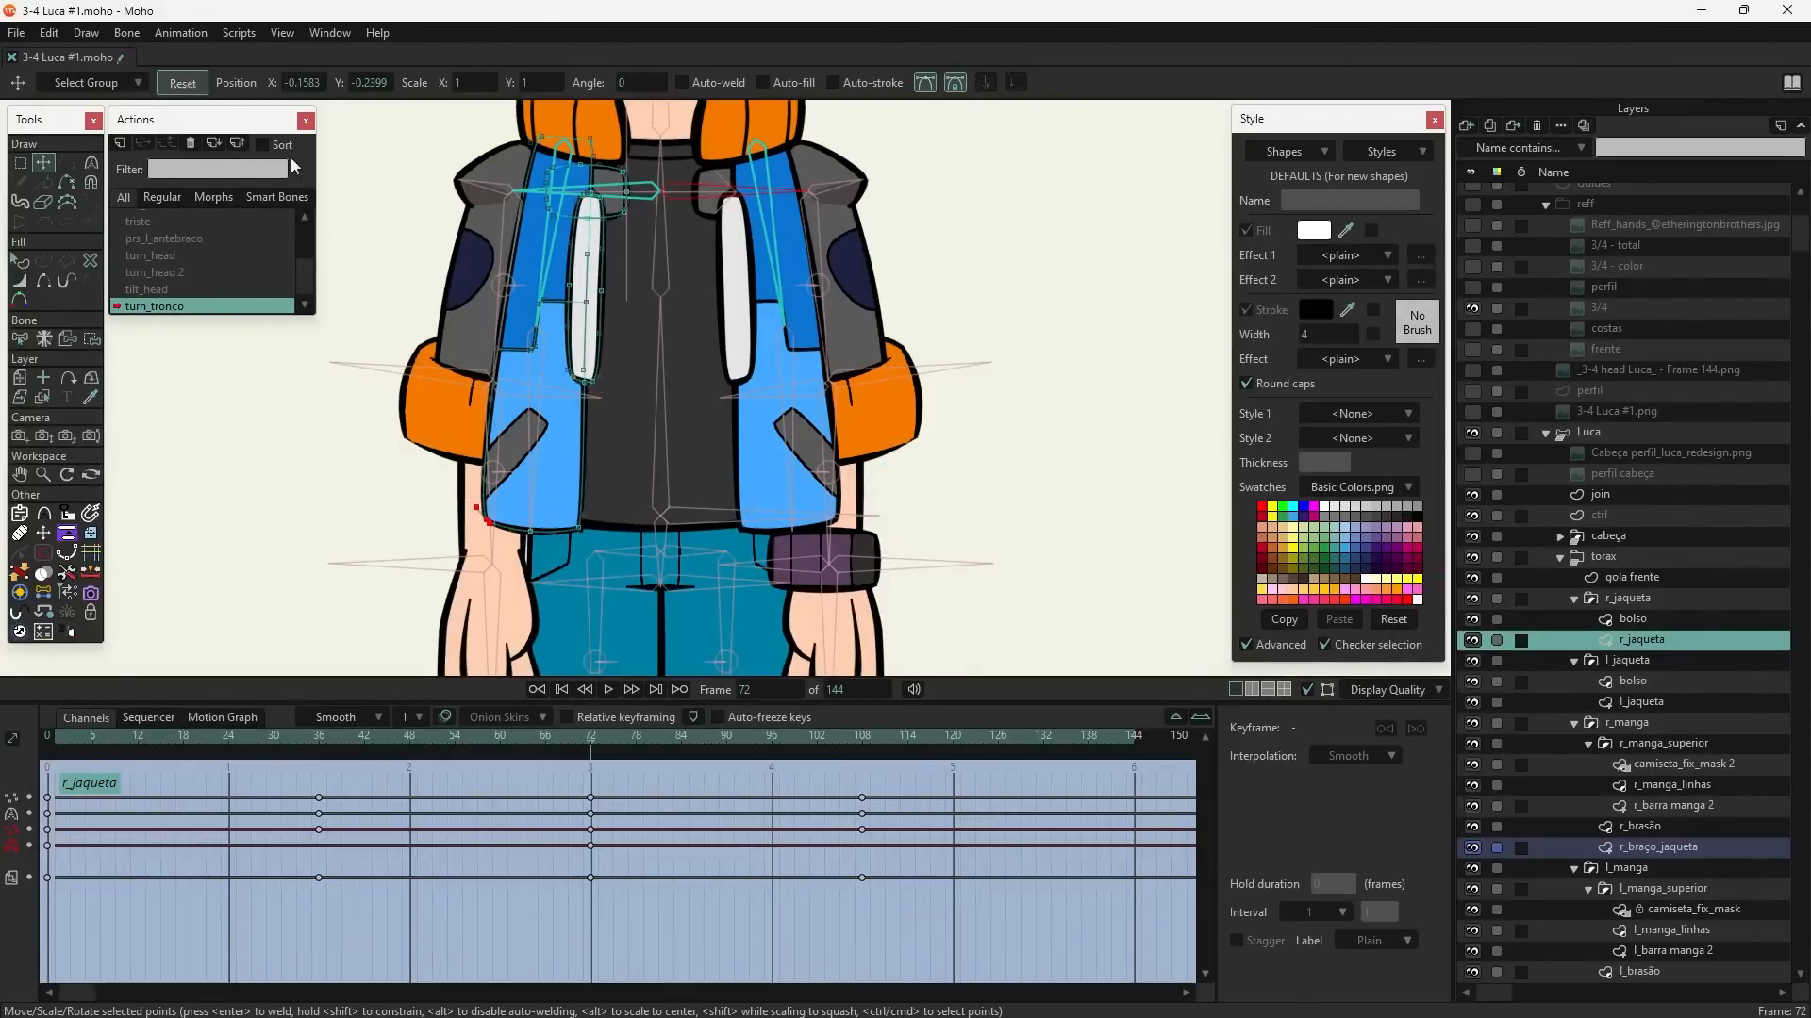
click(182, 82)
- Reset l_jaqueta's inner and outer hem corner points at frame 72
alt+right_click(757, 555)
drag(760, 557, 711, 494)
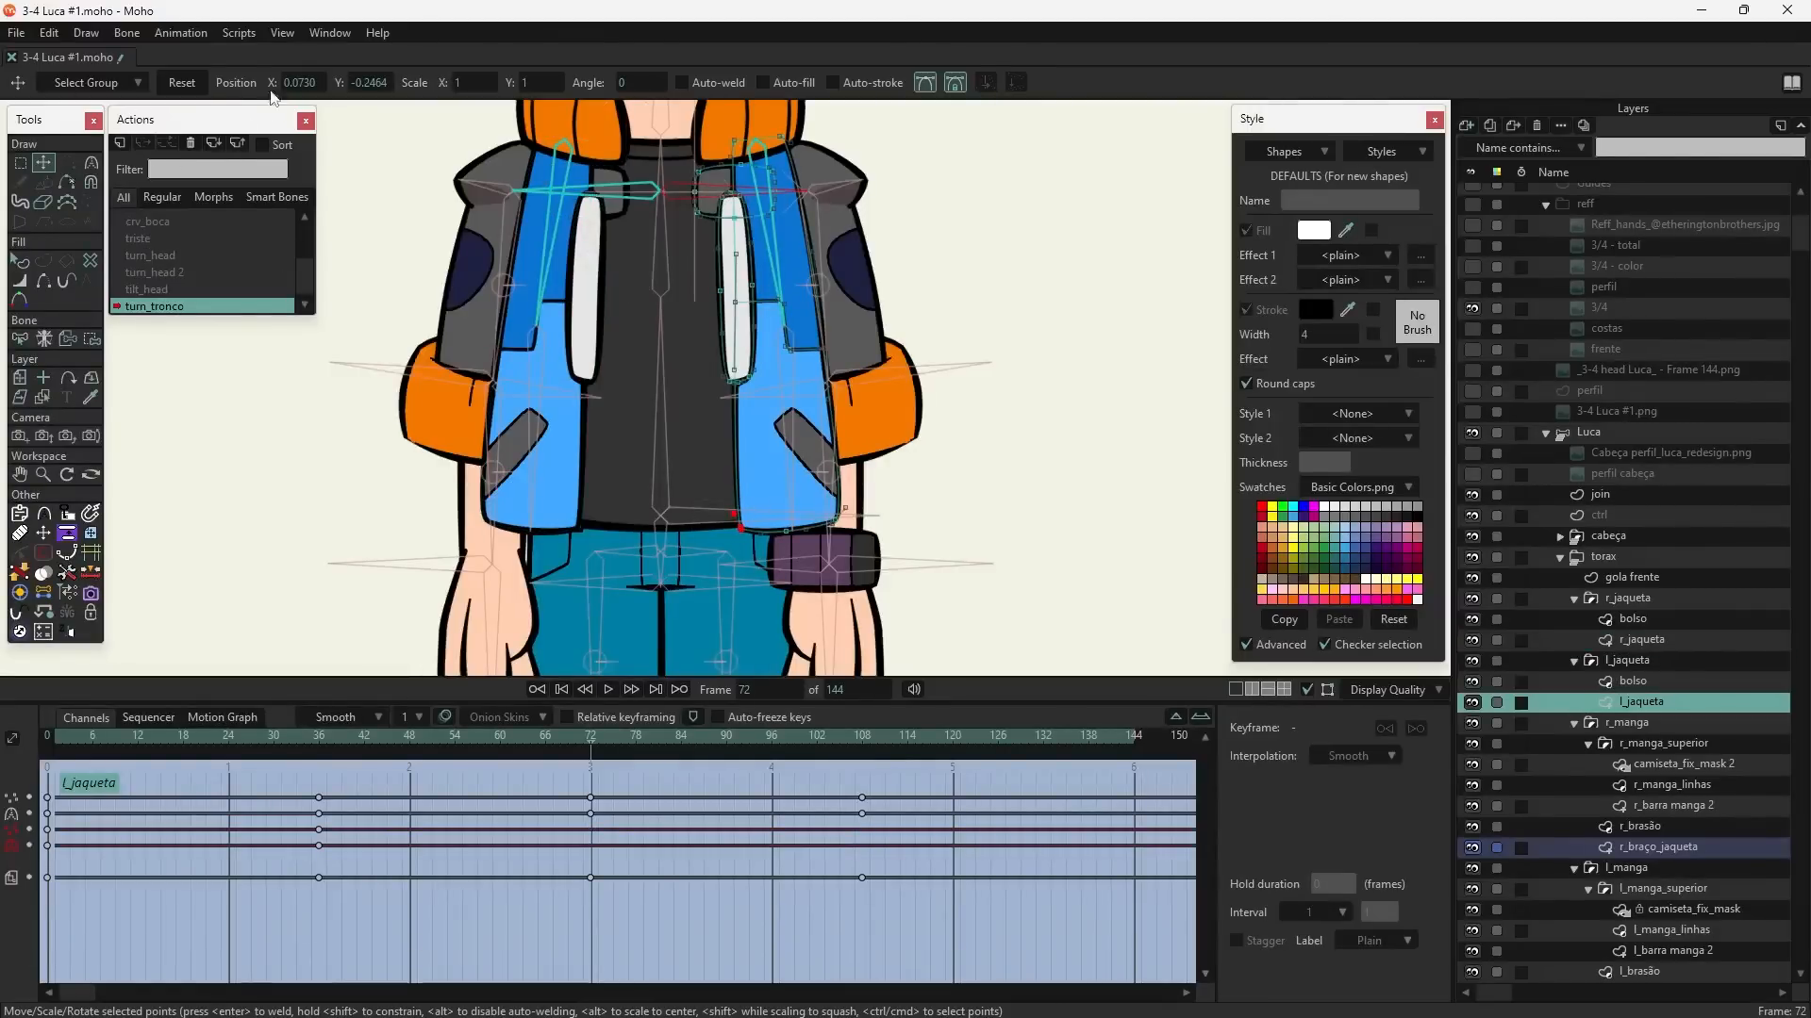
click(182, 82)
drag(818, 494, 860, 545)
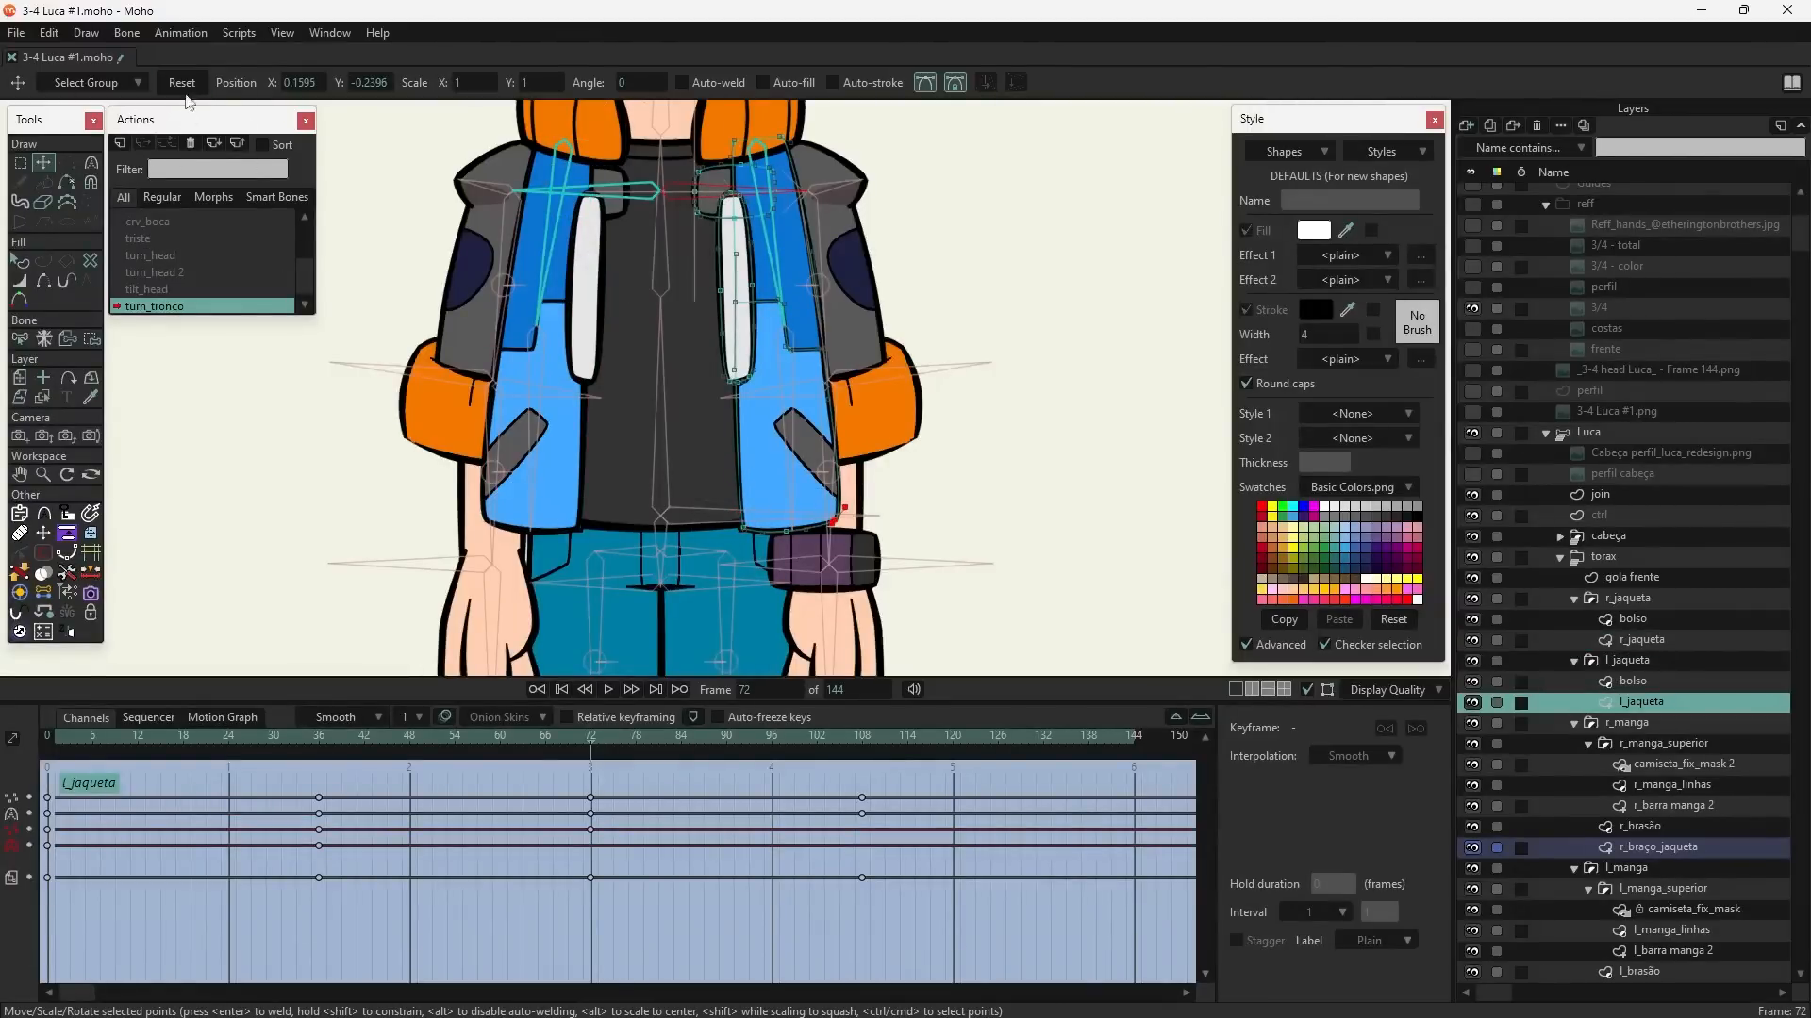
click(182, 84)
- Reset l_jaqueta's outer side points and upper points beneath the collar at frame 72
drag(773, 406, 800, 500)
drag(836, 426, 858, 453)
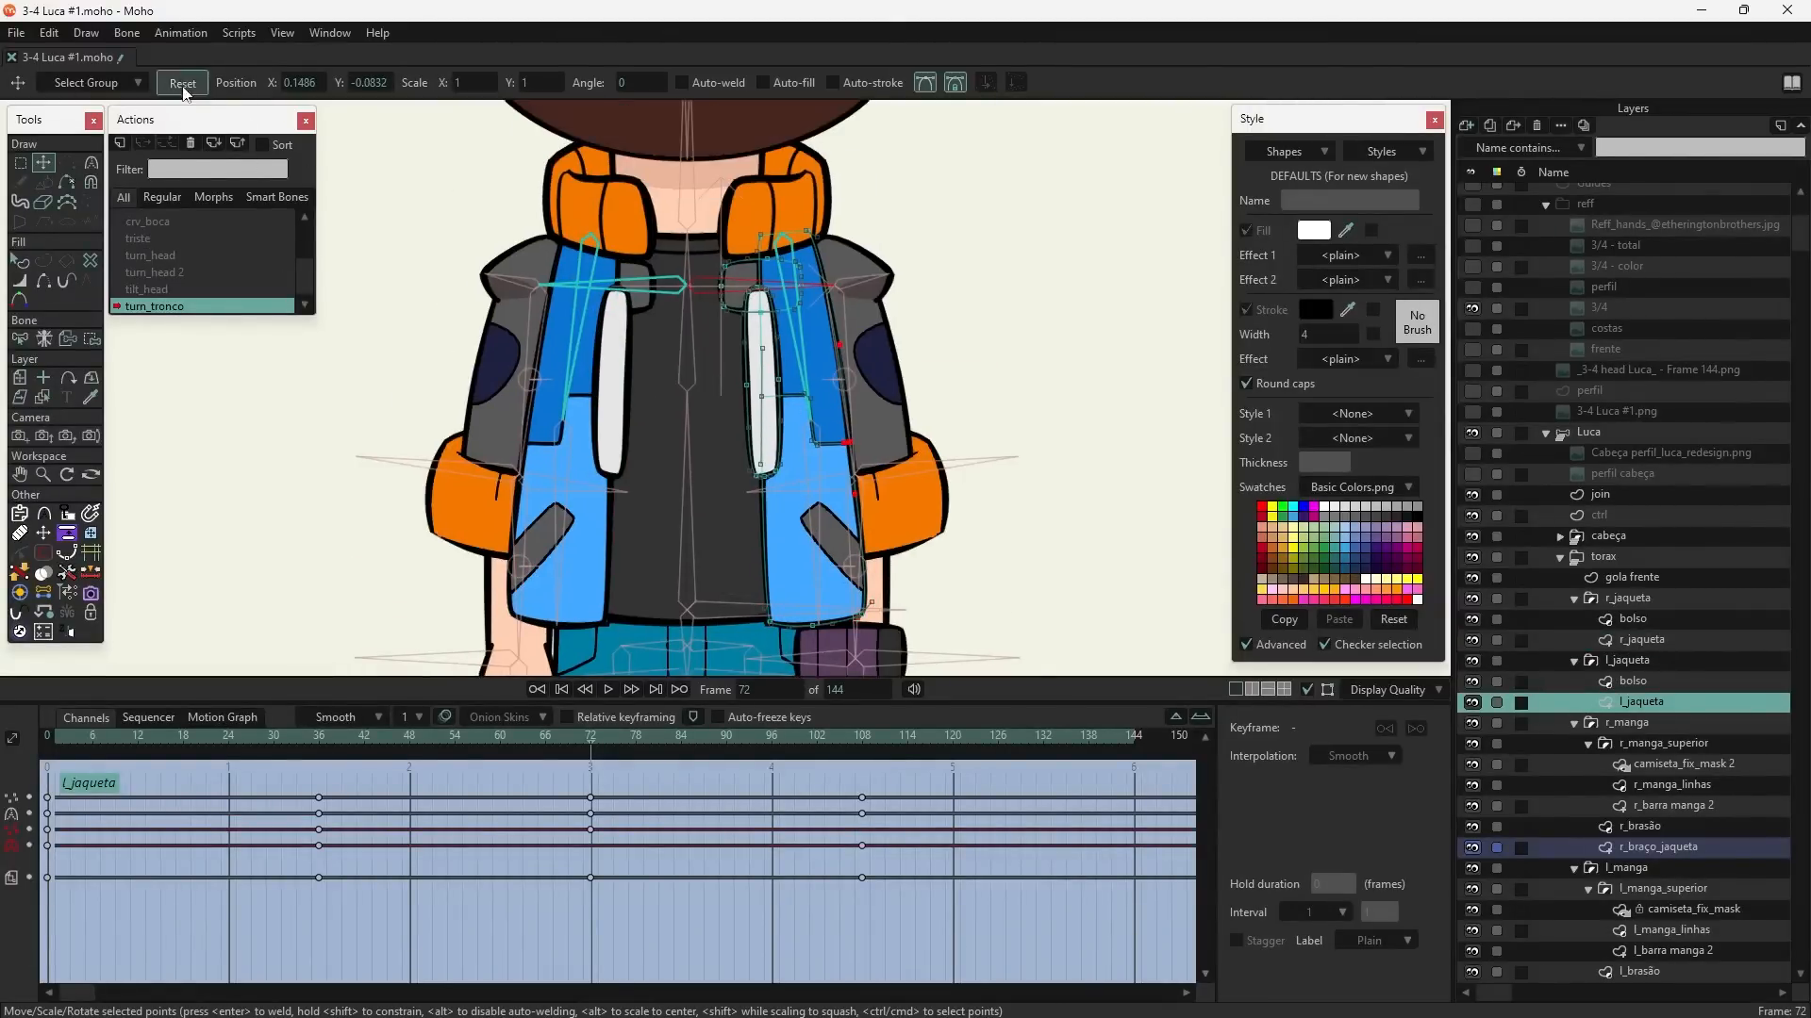
mouse_move(793, 227)
mouse_down()
mouse_move(818, 241)
mouse_move(775, 248)
mouse_up()
click(184, 82)
click(177, 79)
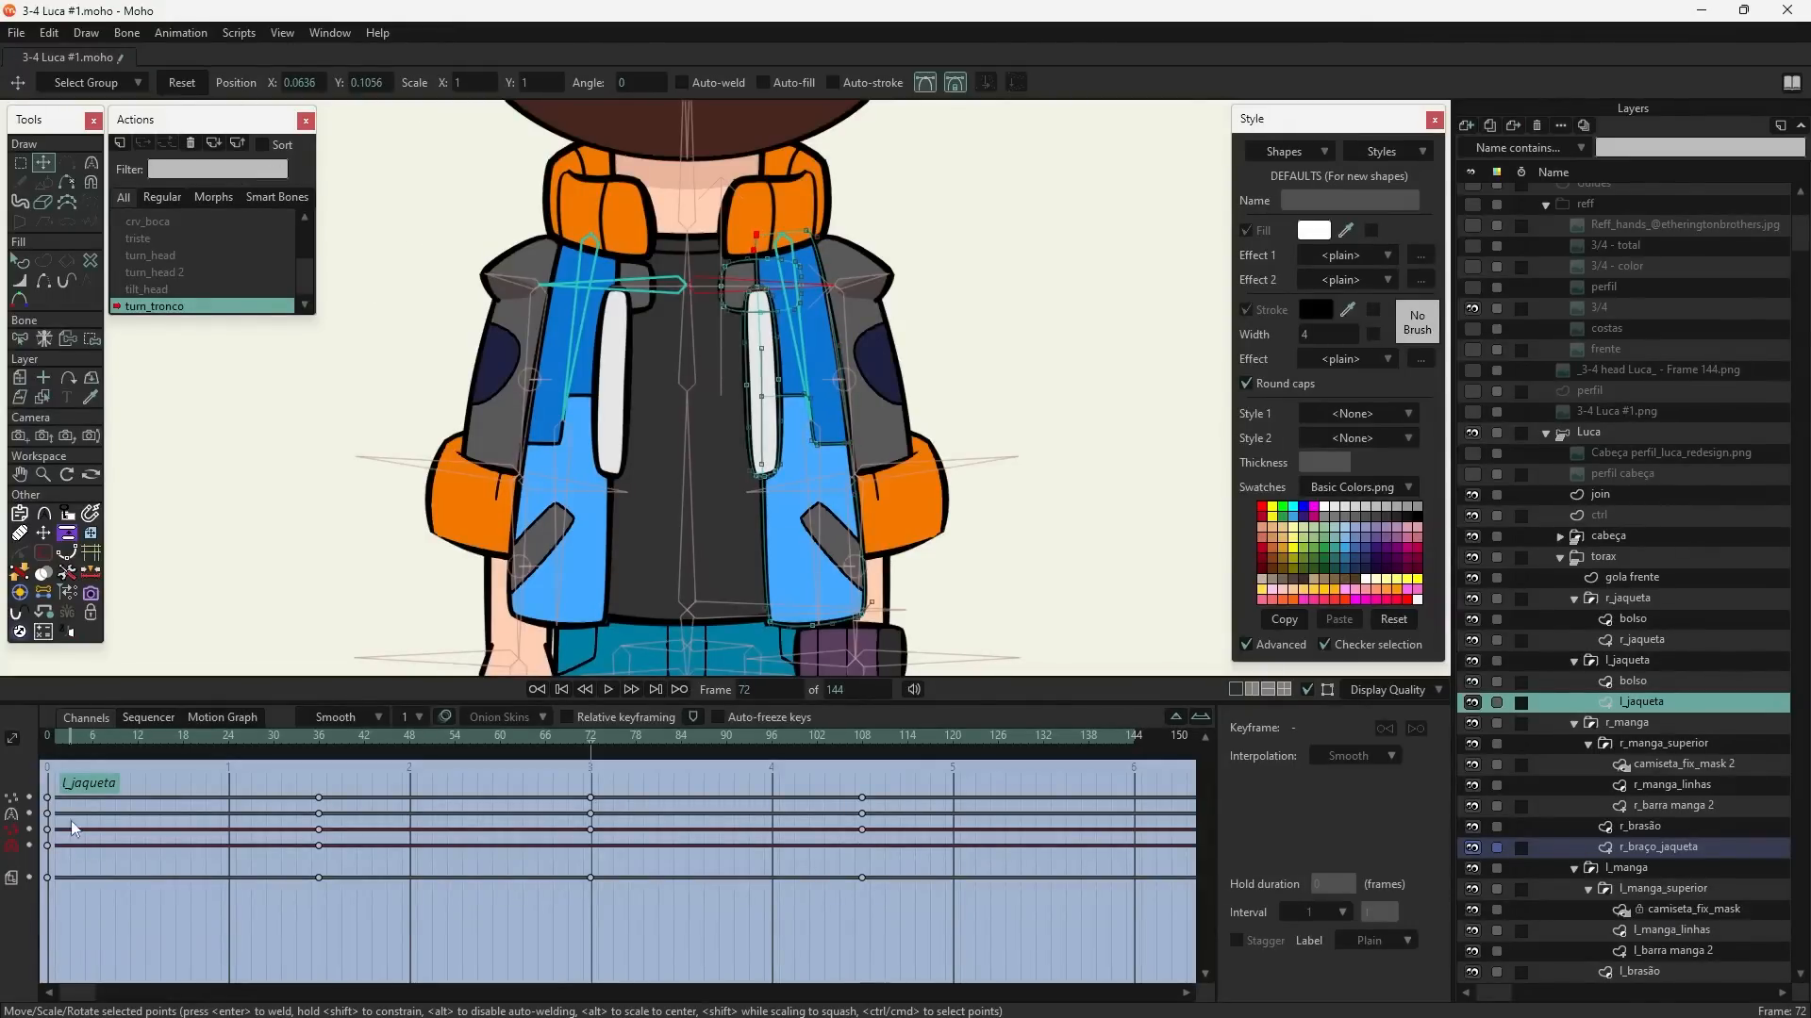
- Copy the point keys of l_jaqueta and r_jaqueta from frame 0 to frame 72, and scrub through the turn to check them
drag(47, 811, 71, 826)
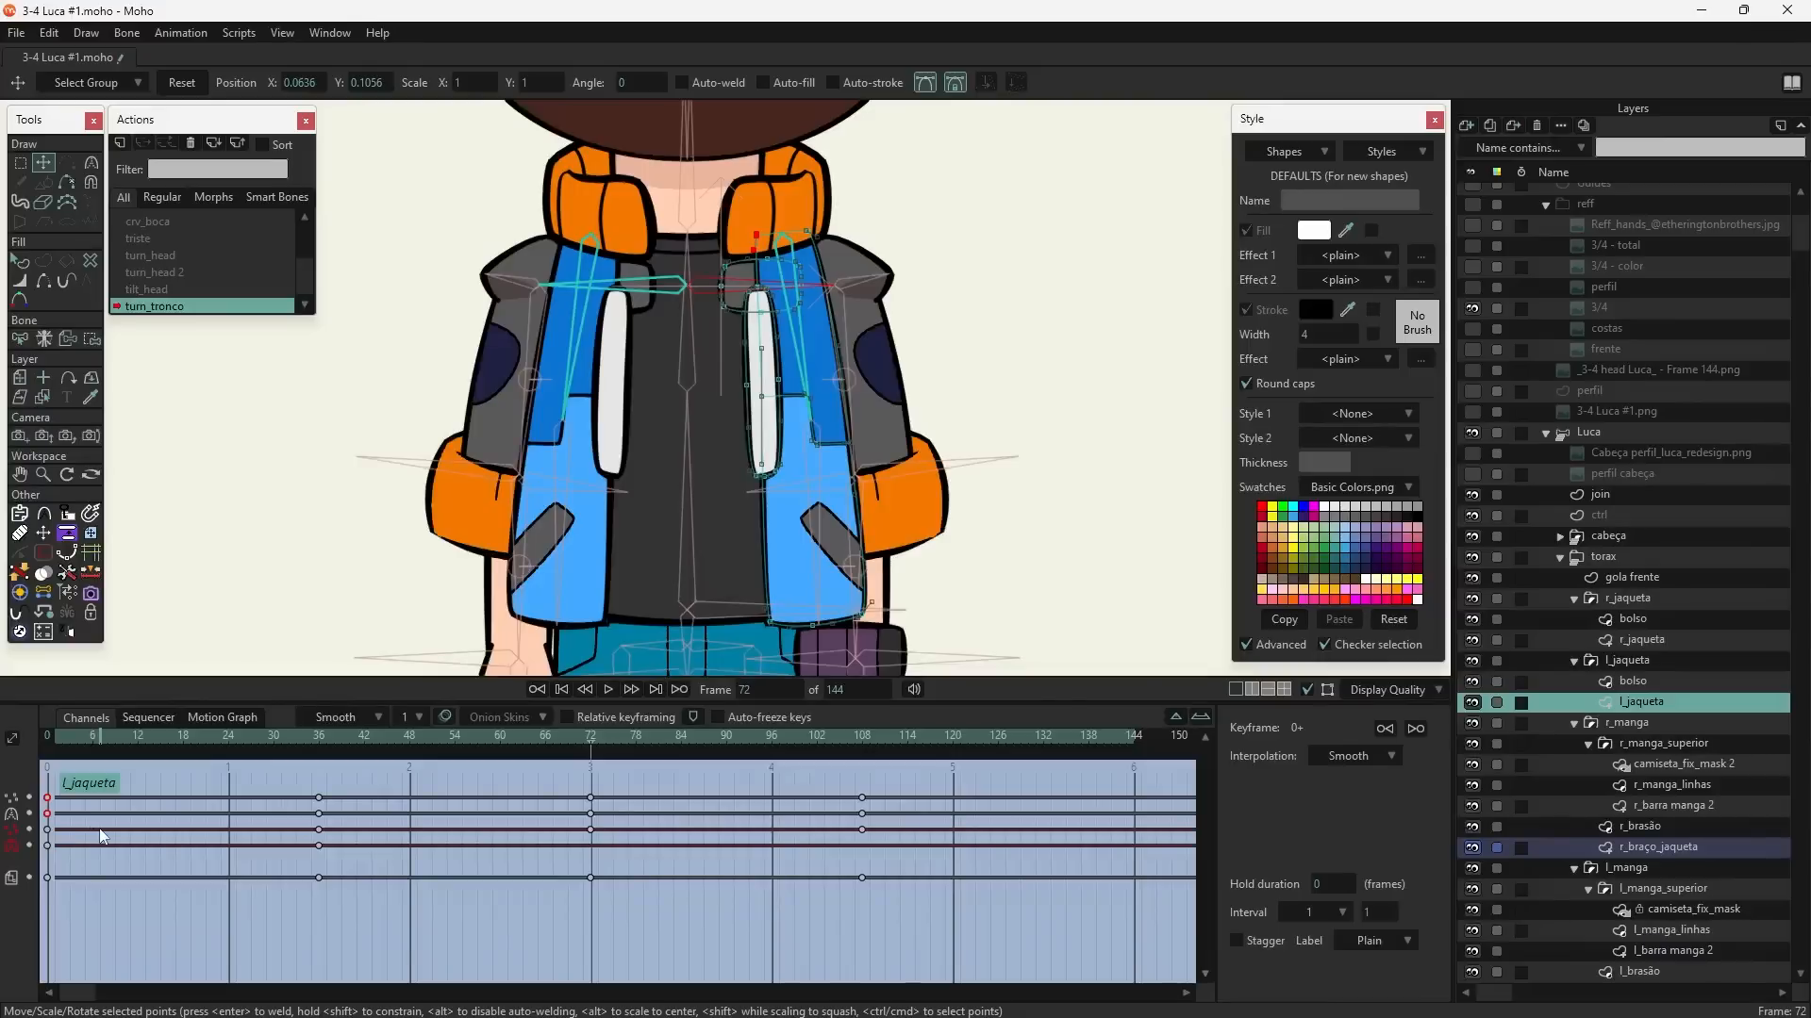
key(ctrl+v)
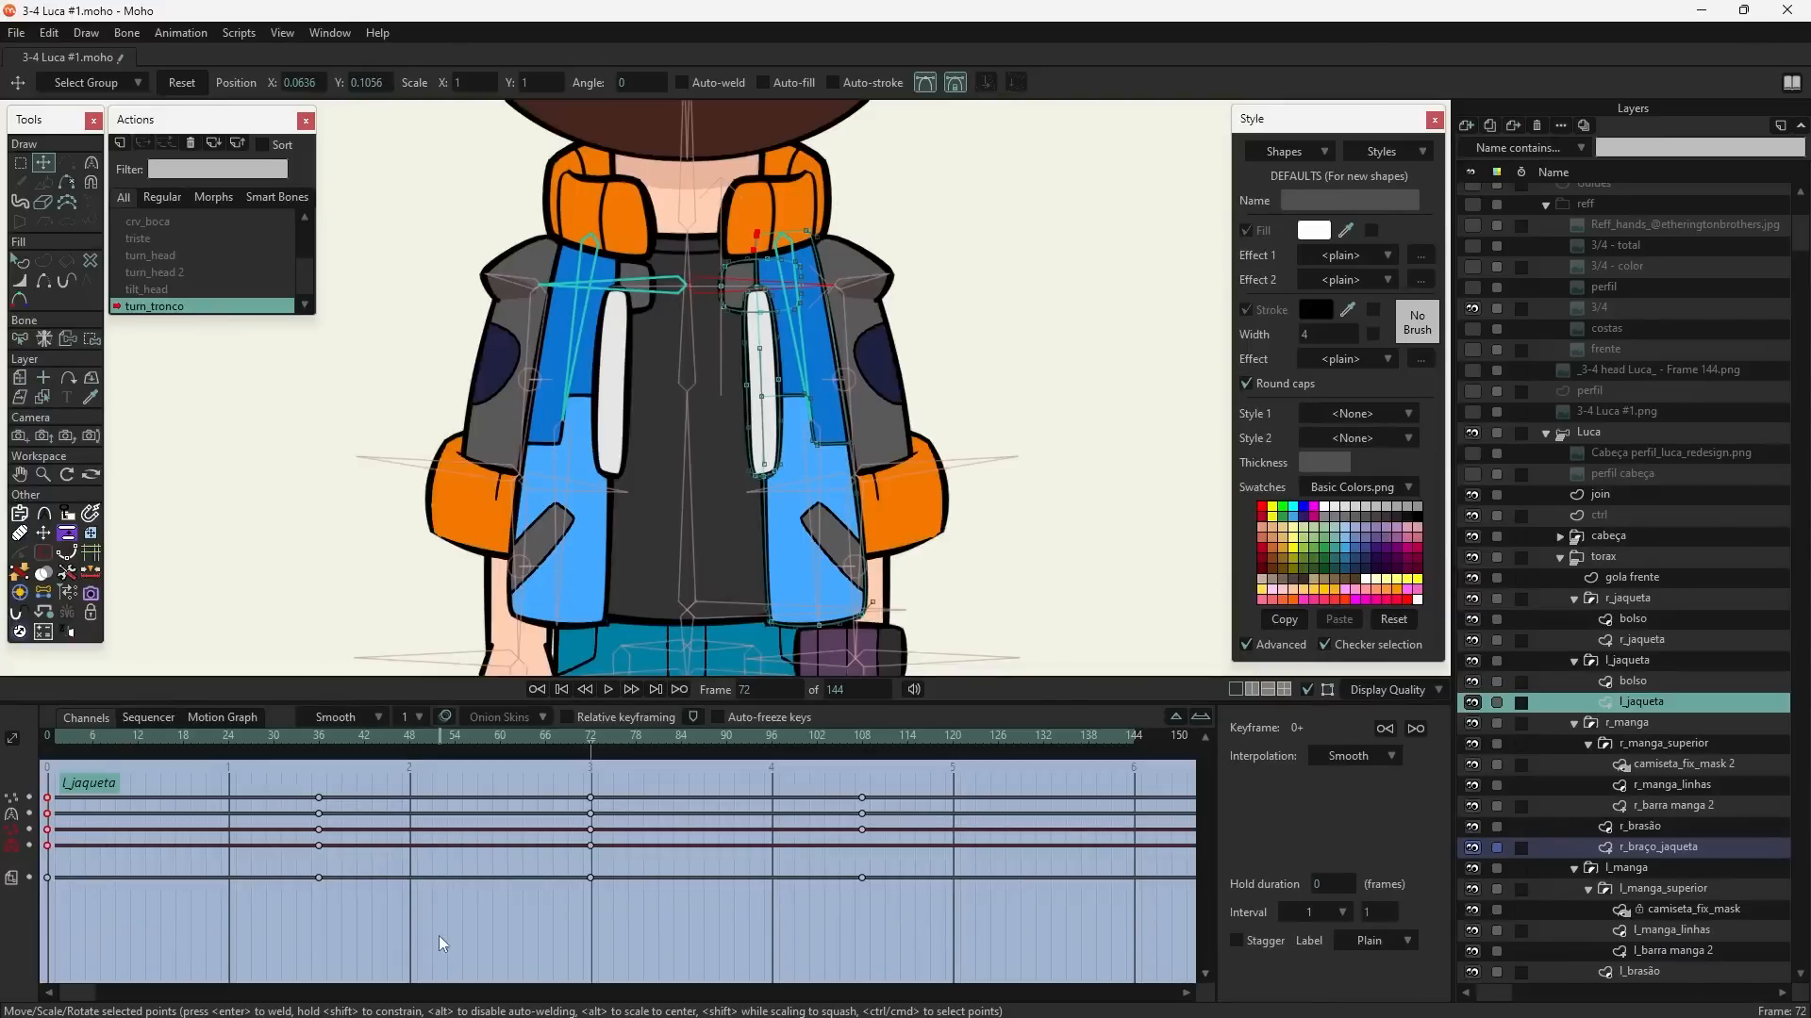
alt+right_click(553, 363)
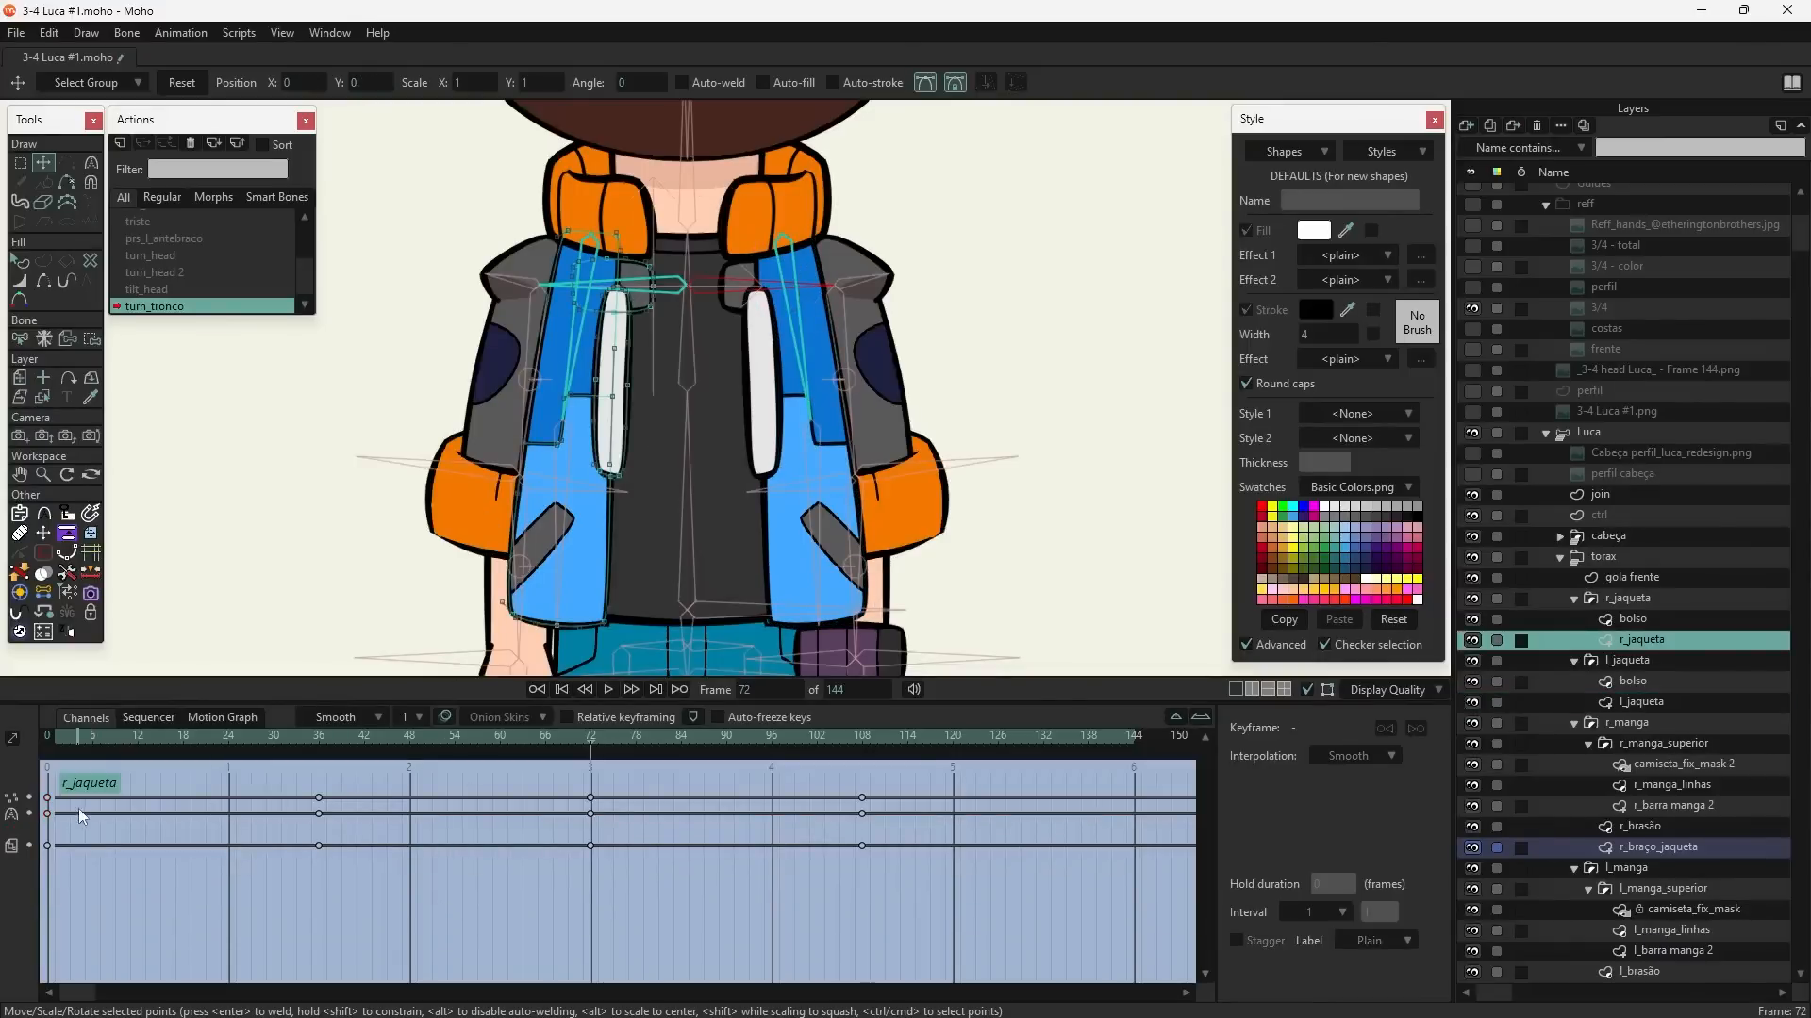
drag(58, 805, 100, 830)
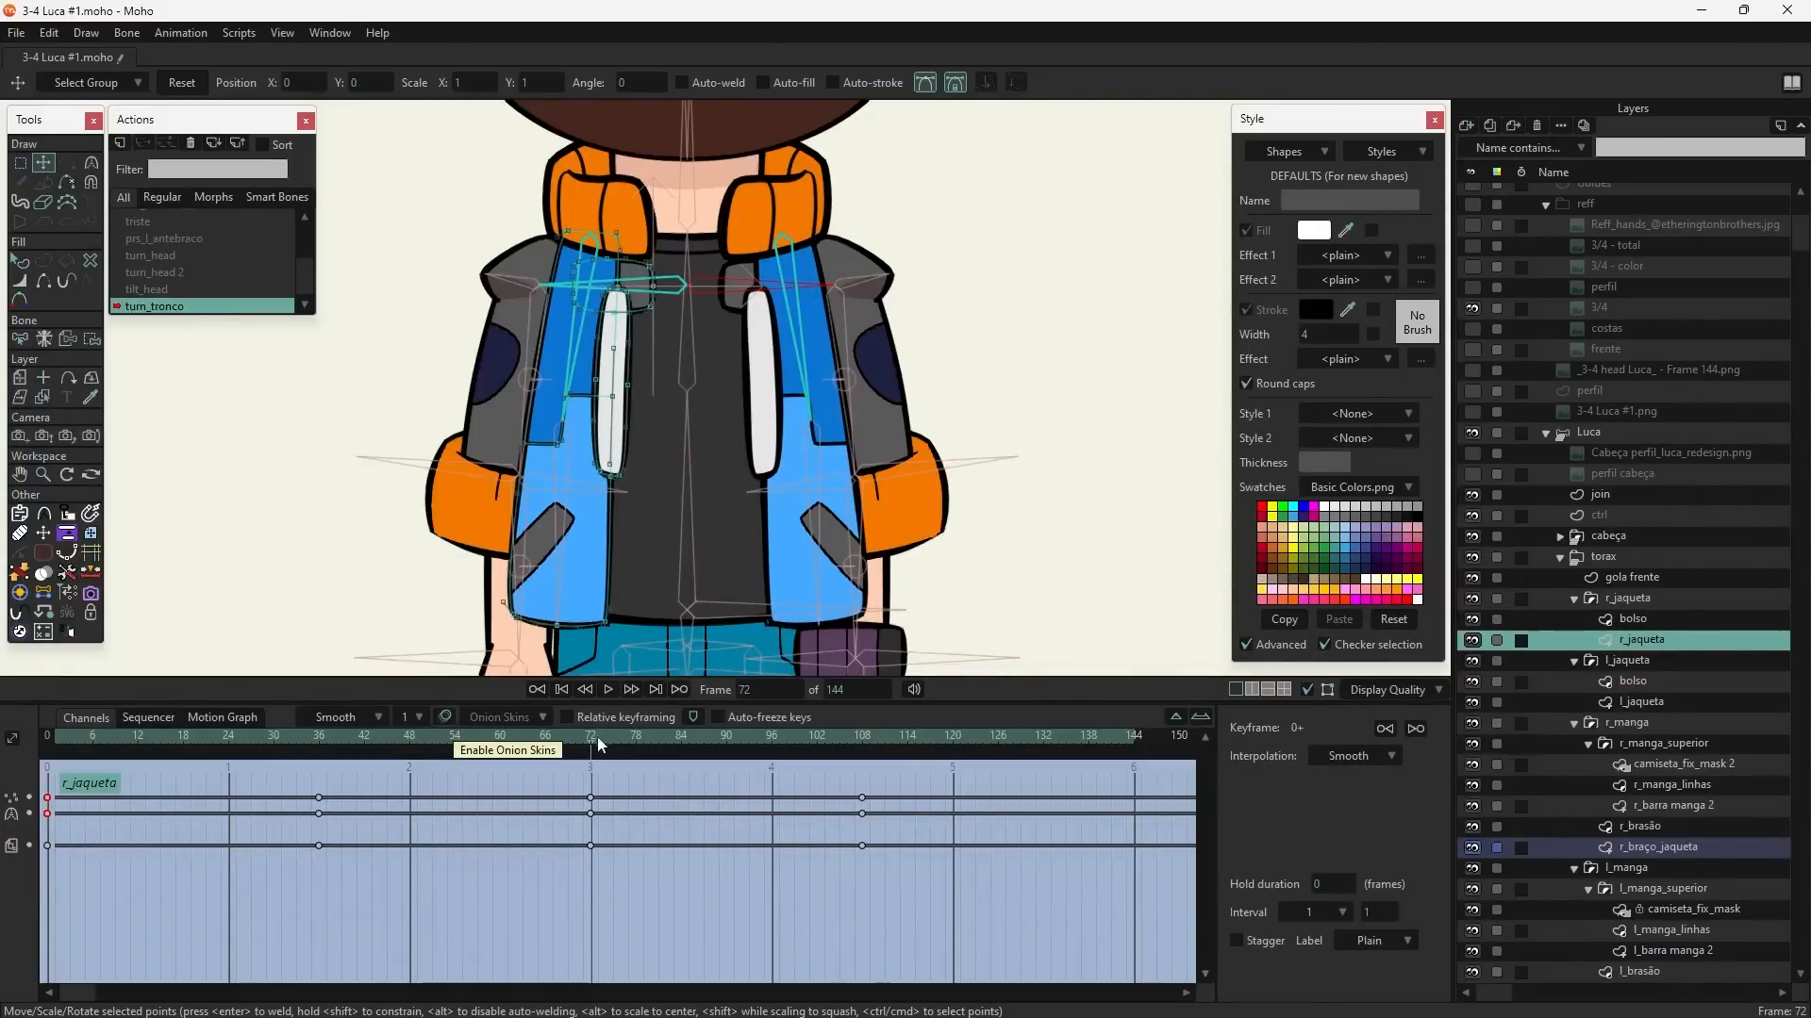
drag(606, 734, 970, 801)
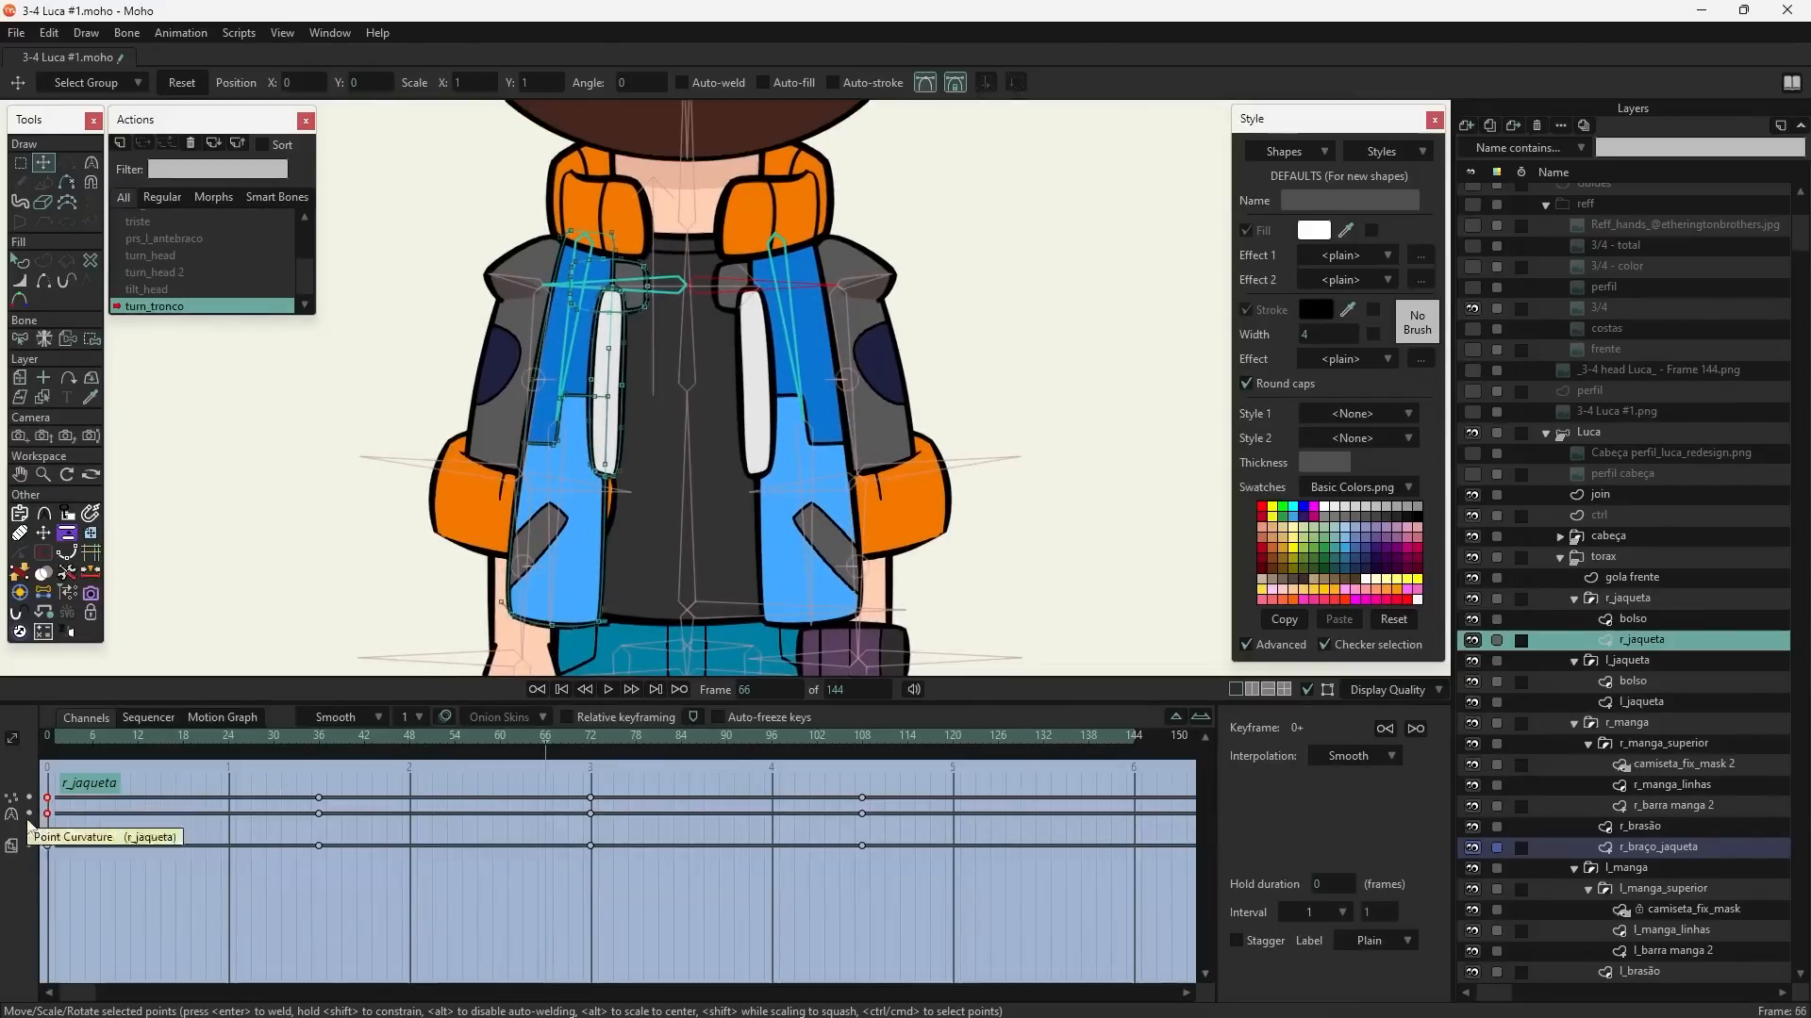
drag(555, 751, 593, 750)
- Select the frame 0 key in the lowest channel of r_jaqueta, and do the same for l_jaqueta, to reuse at frame 72
click(48, 844)
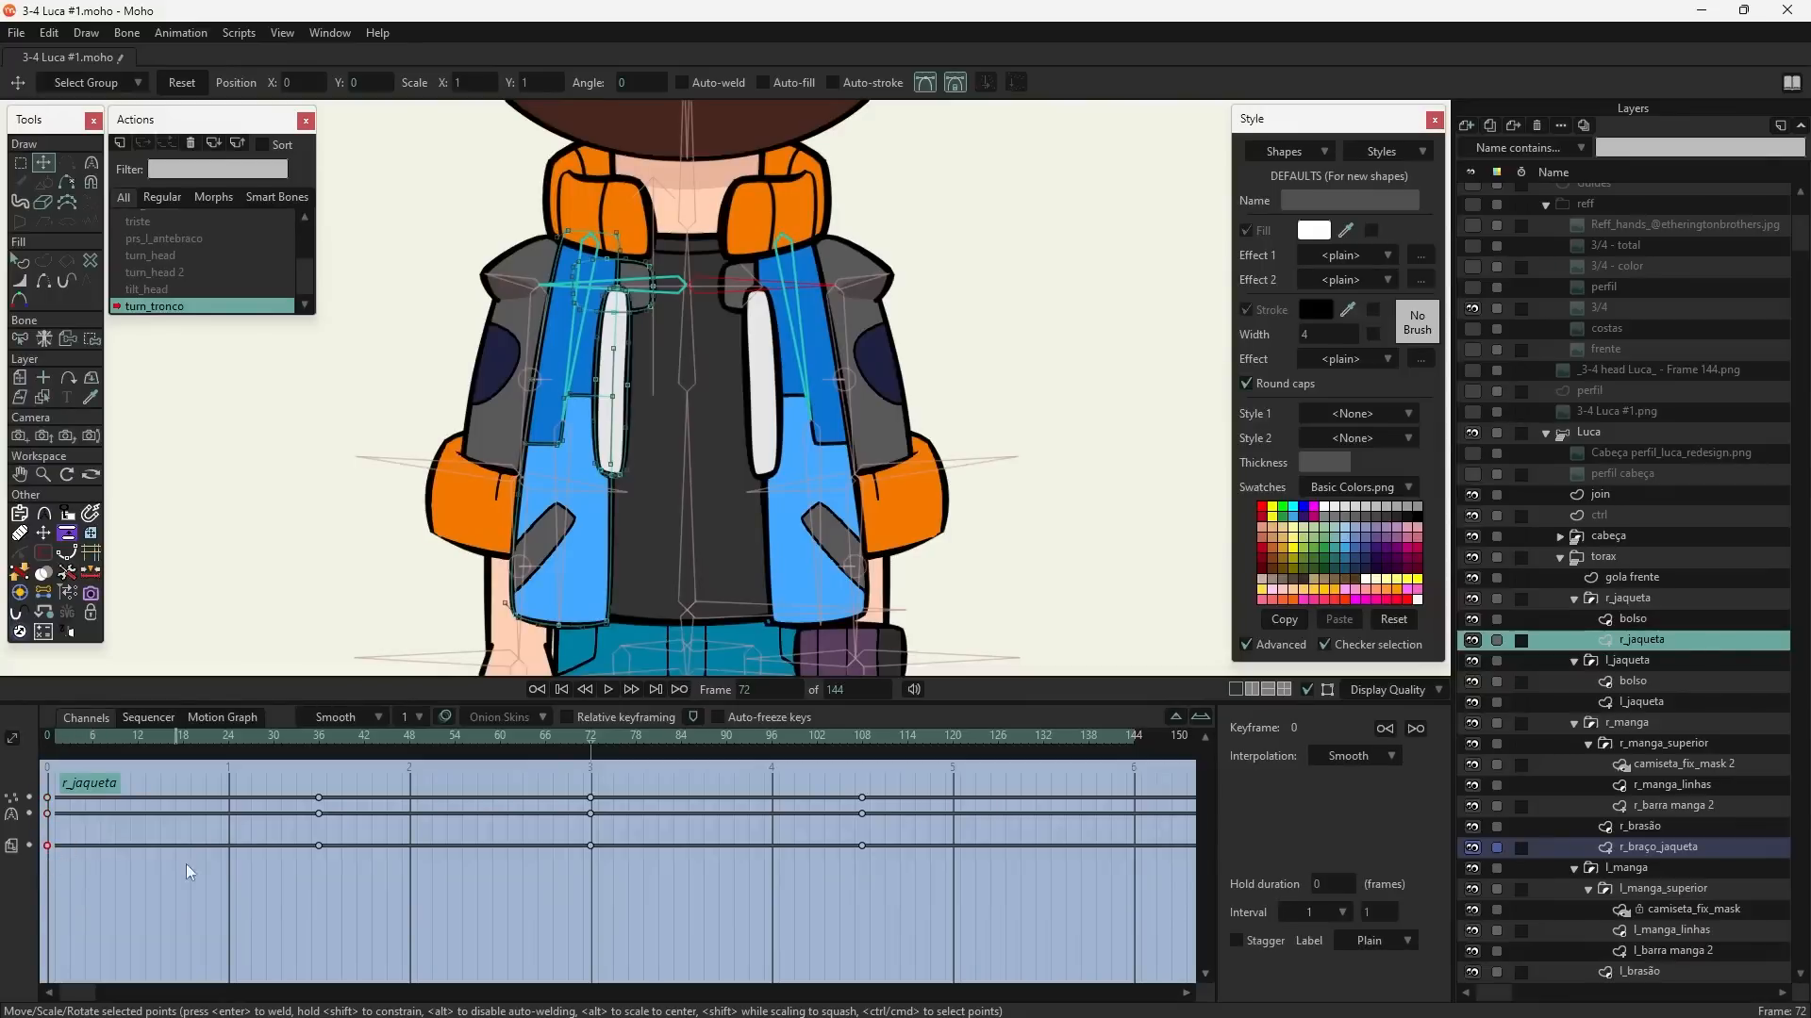
alt+right_click(821, 588)
click(47, 878)
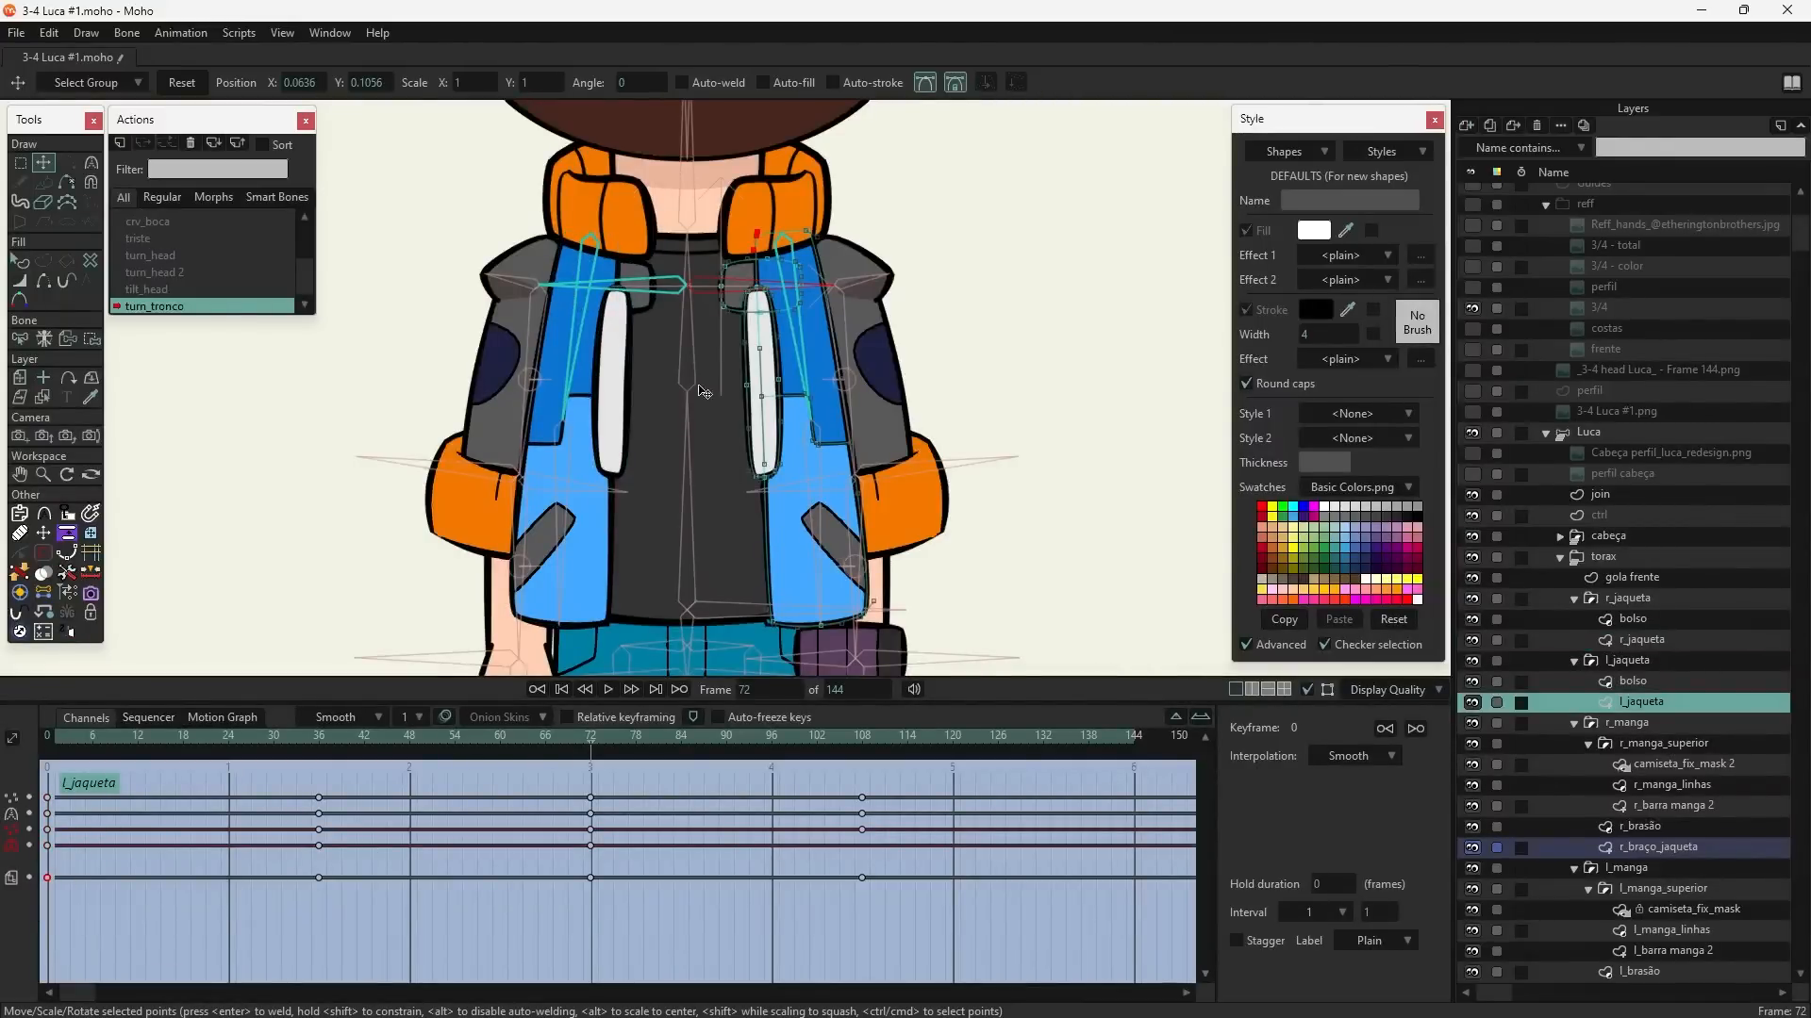
- Select the frame 0 keys of the gola frente collar layer to reuse at frame 72 of turn_tronco
drag(710, 459, 722, 612)
alt+right_click(766, 373)
click(48, 806)
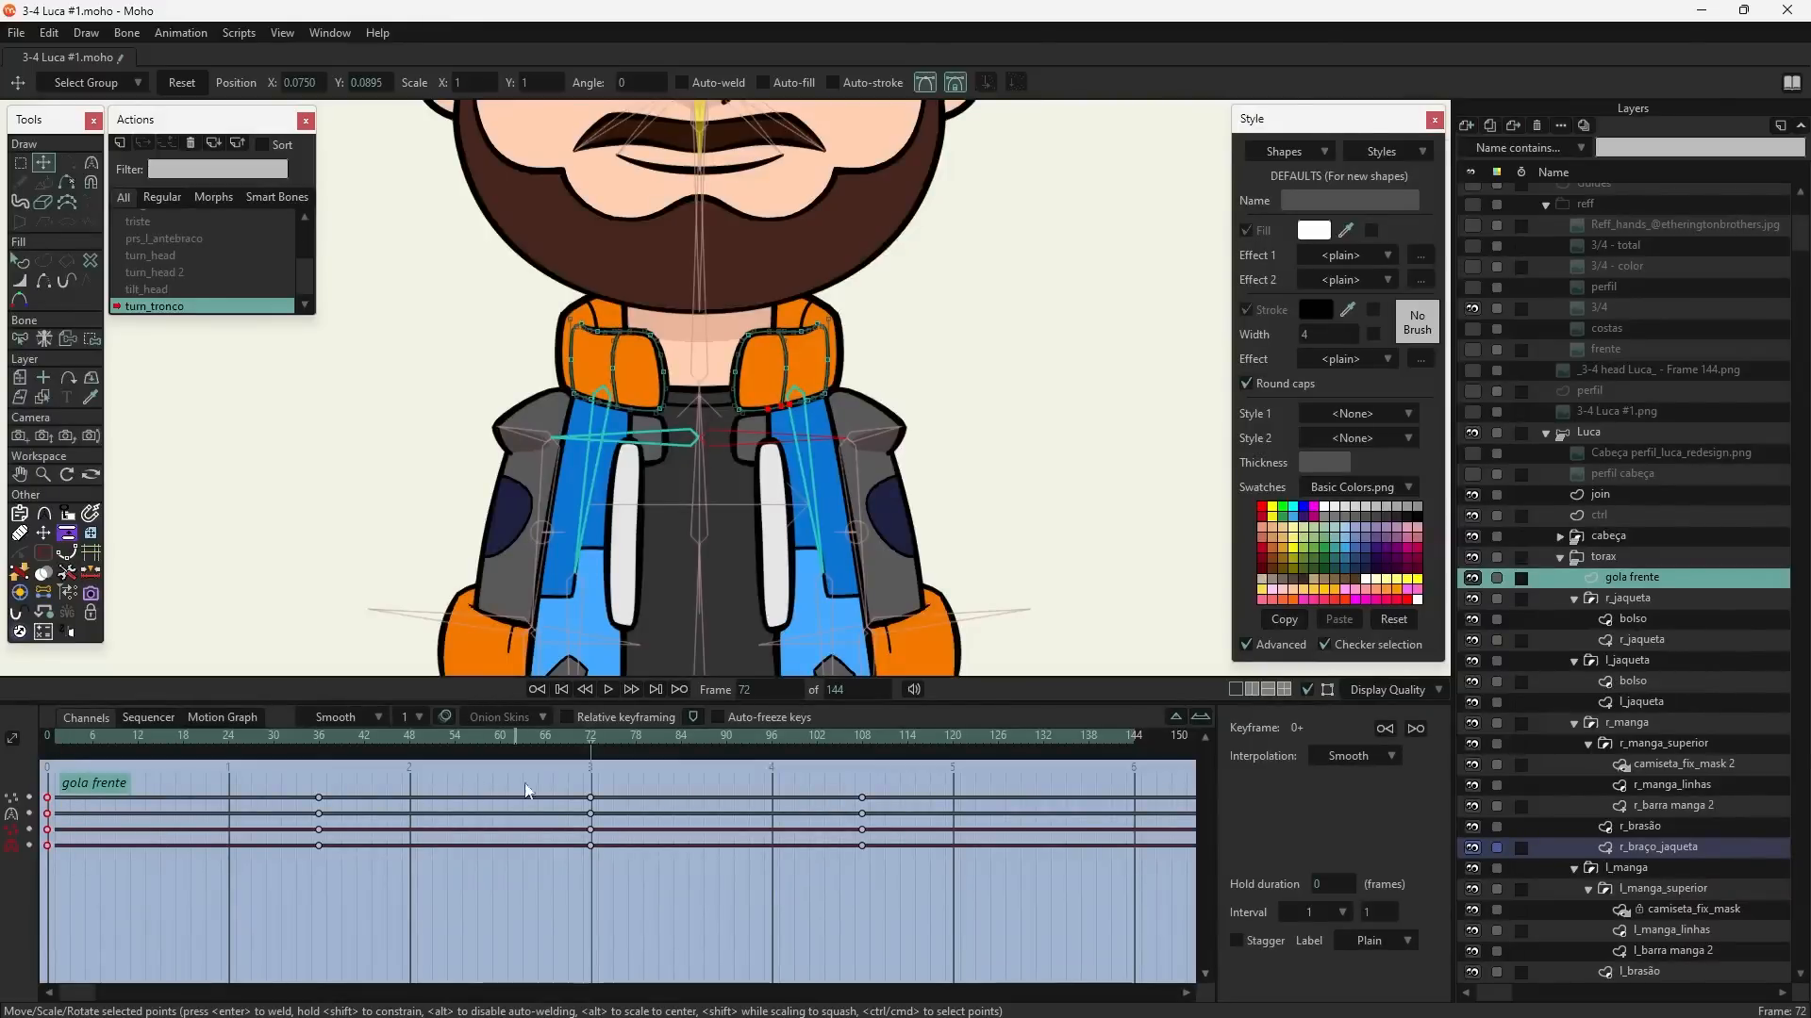
drag(571, 744, 591, 795)
- Return from the turn_tronco action to the Mainline and go to frame 1 with the whole character in view
scroll(202, 245, up, 5)
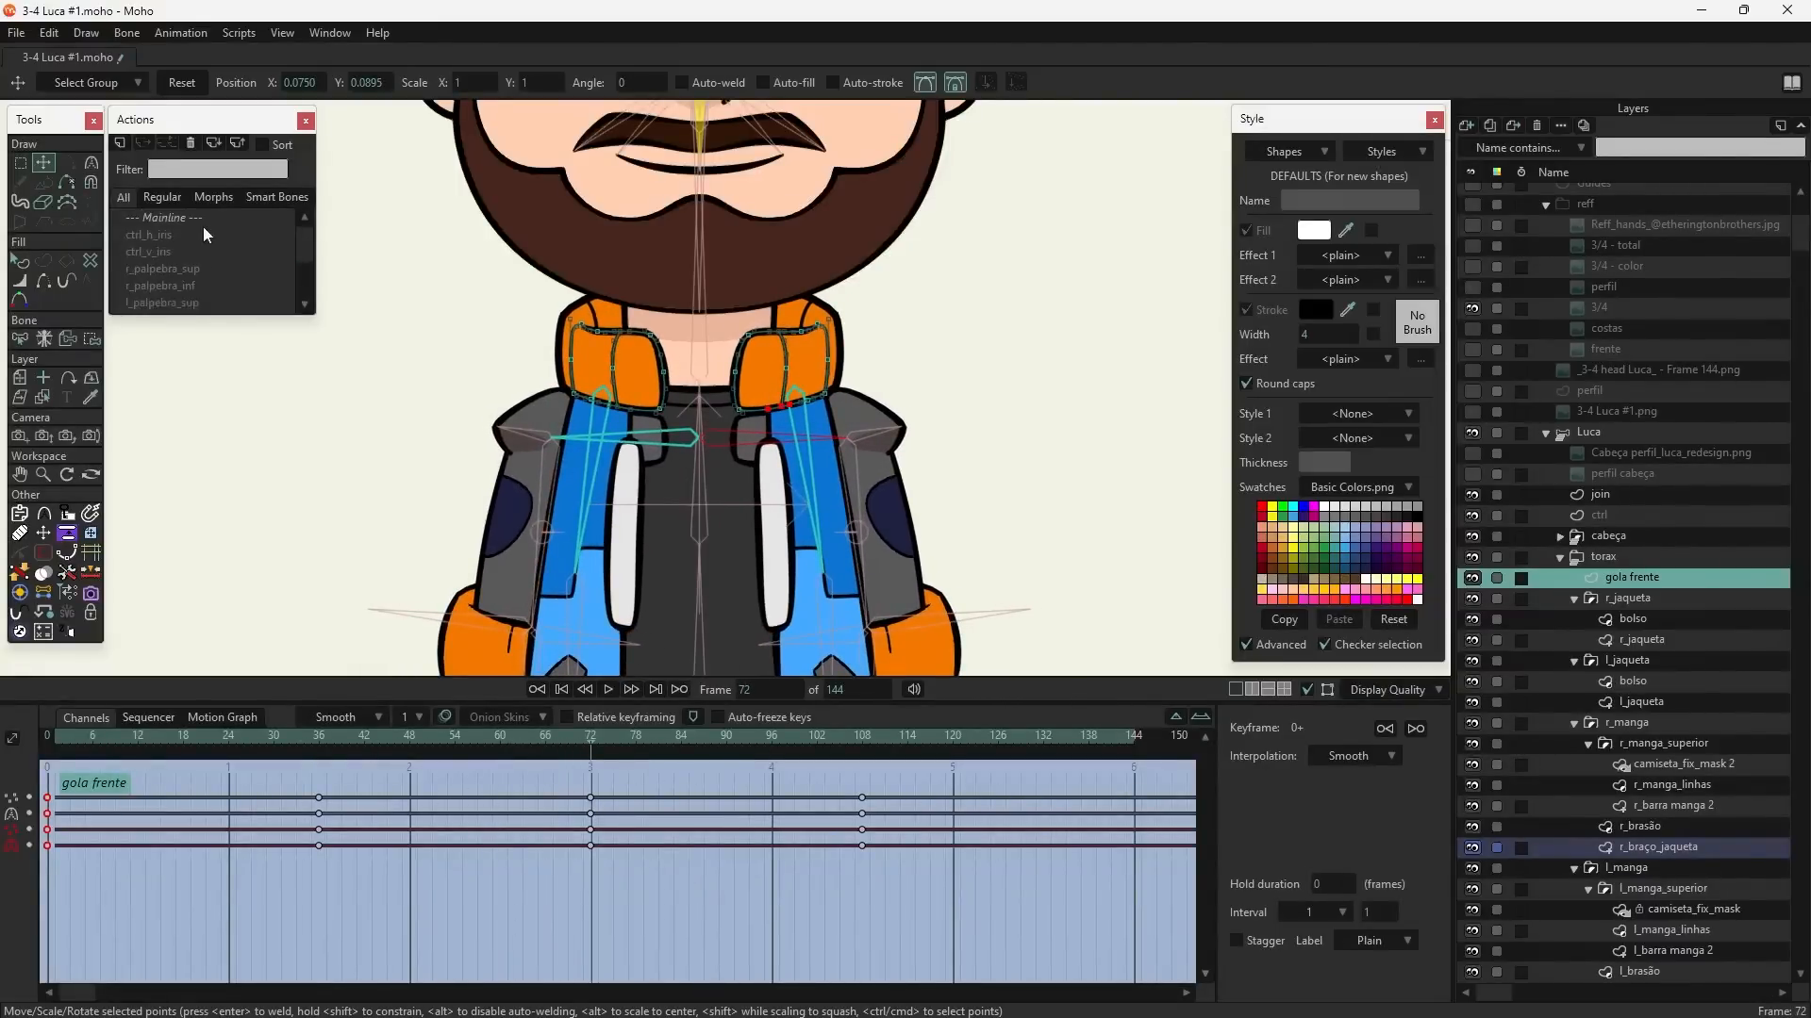
double_click(202, 218)
drag(319, 760, 41, 762)
drag(517, 660, 600, 355)
scroll(601, 354, down, 3)
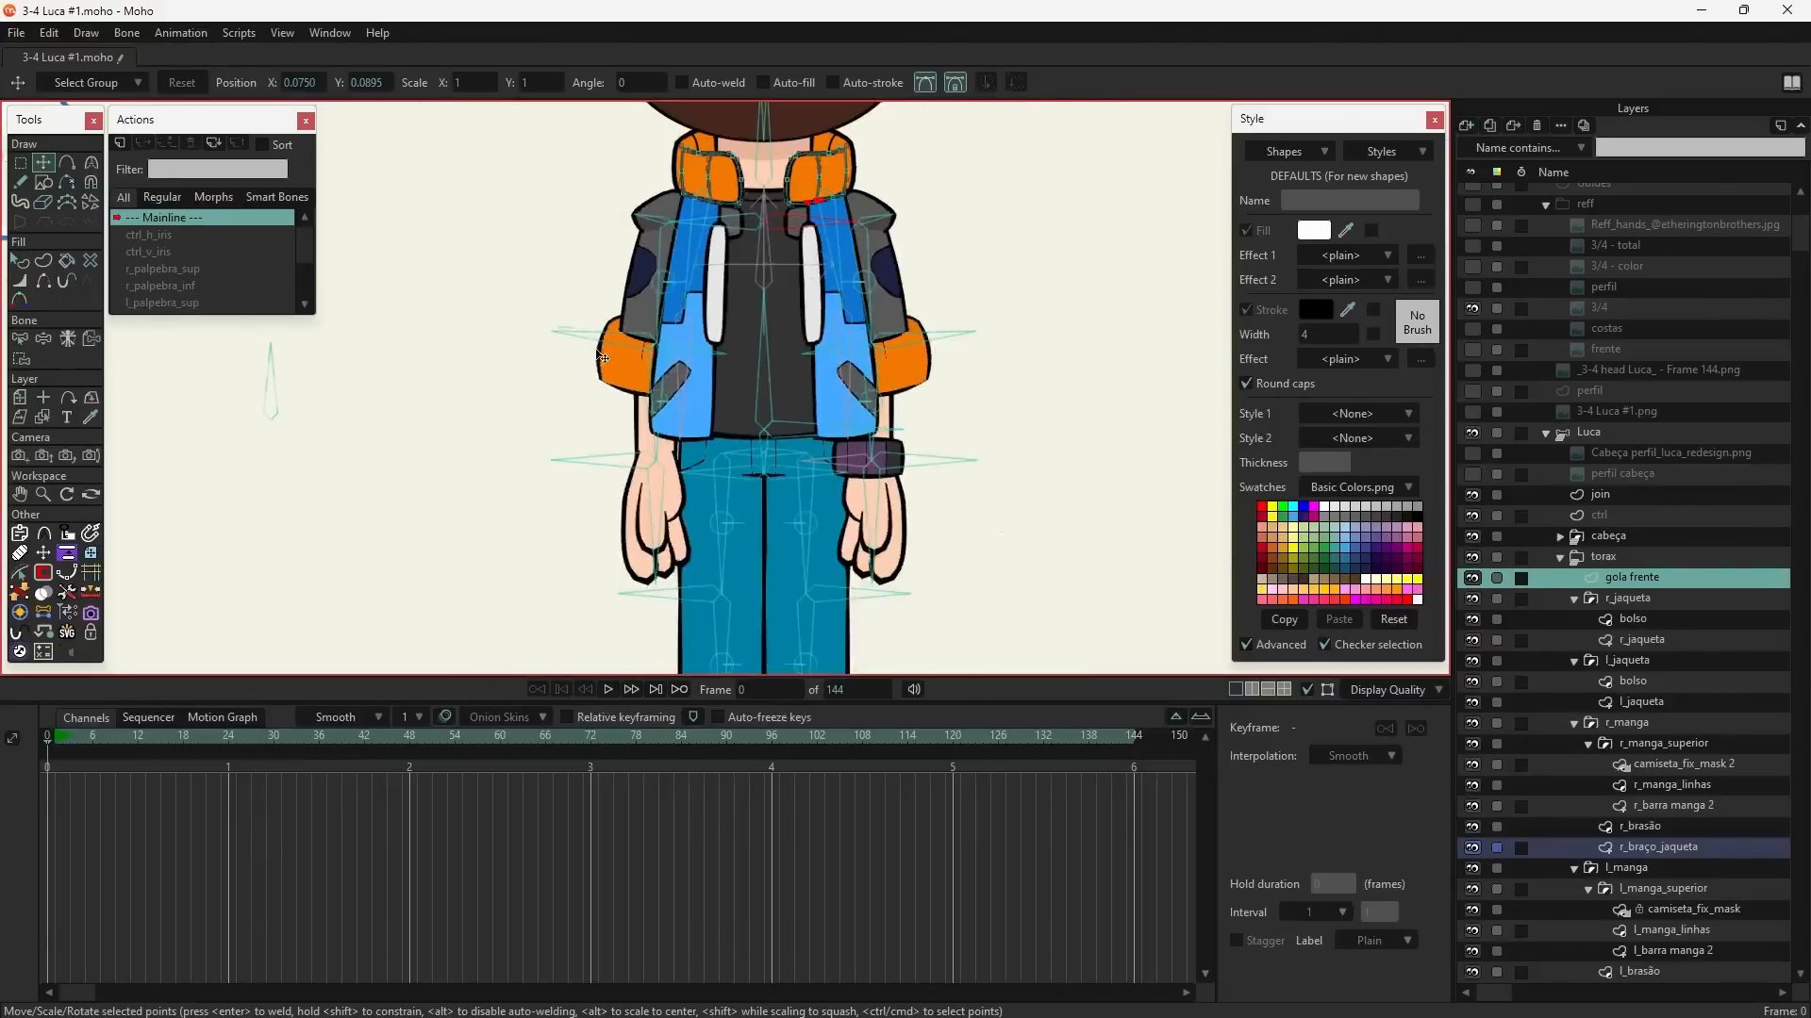
click(53, 746)
drag(53, 741, 54, 737)
drag(500, 475, 590, 435)
scroll(523, 523, down, 3)
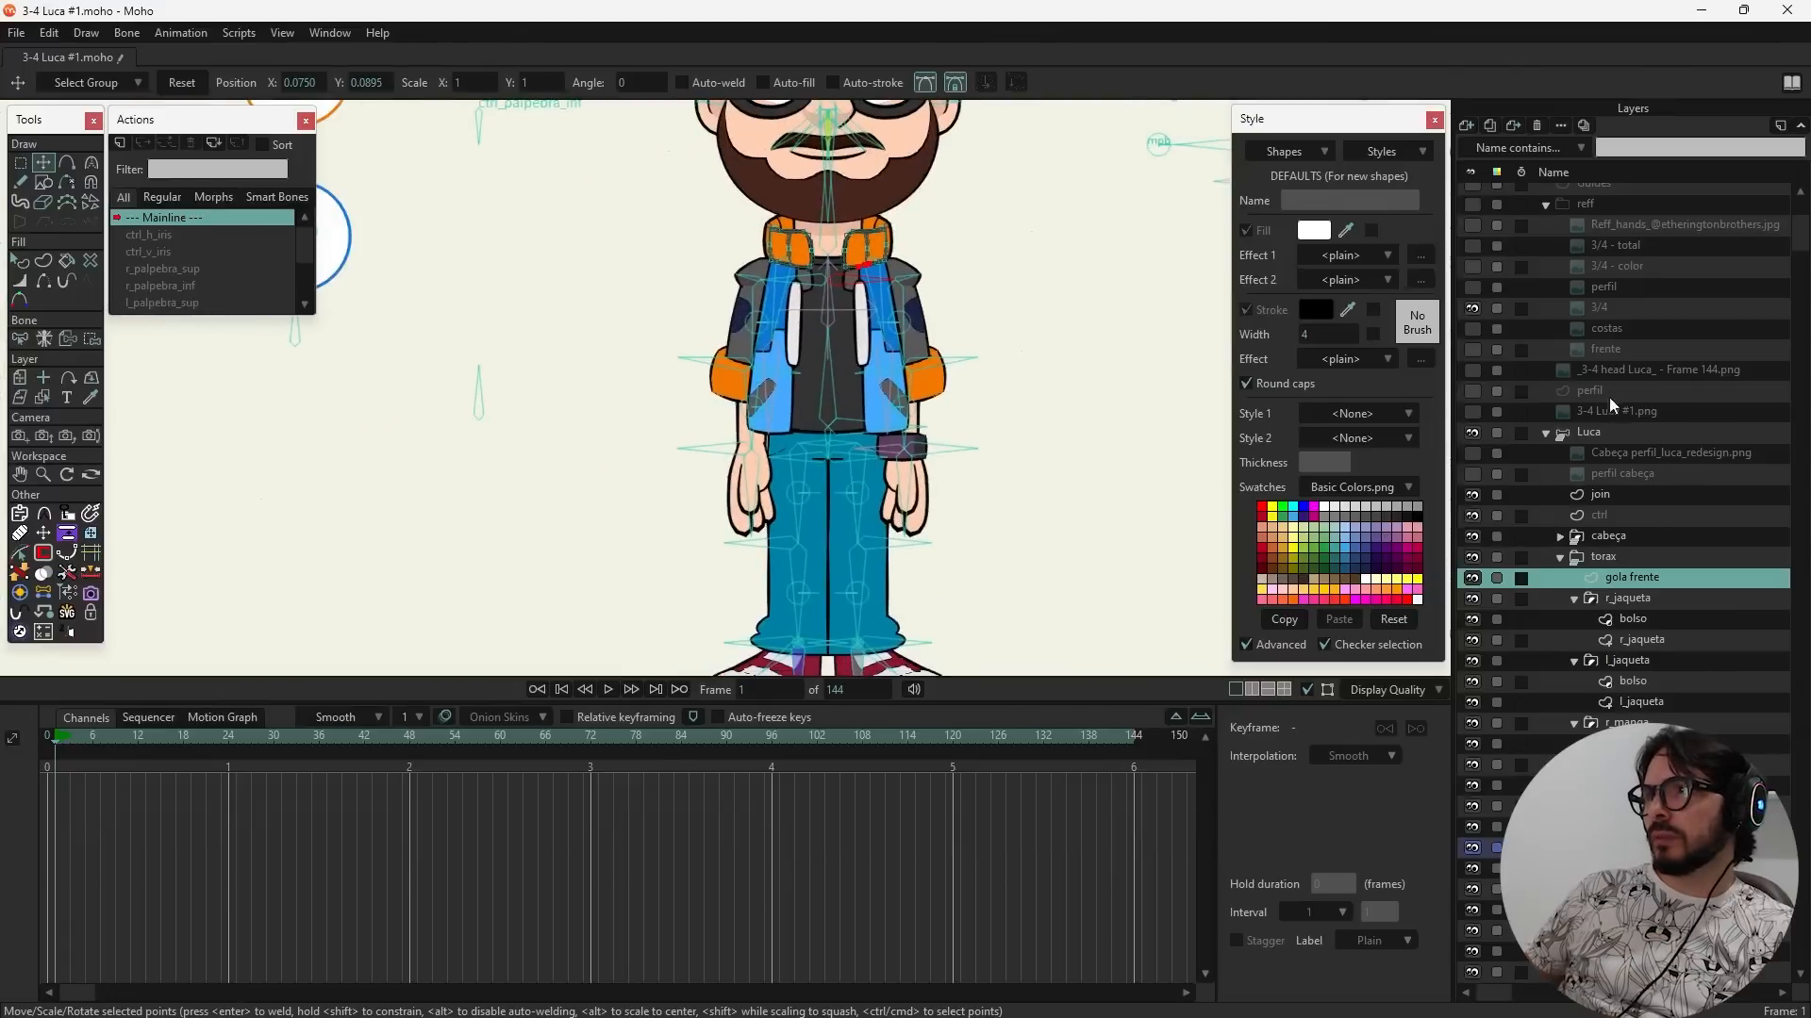
- Rotate the torso control bone of the Luca bone layer both ways with Manipulate Bones at frame 1 to test the torso turn
click(1612, 426)
key(z)
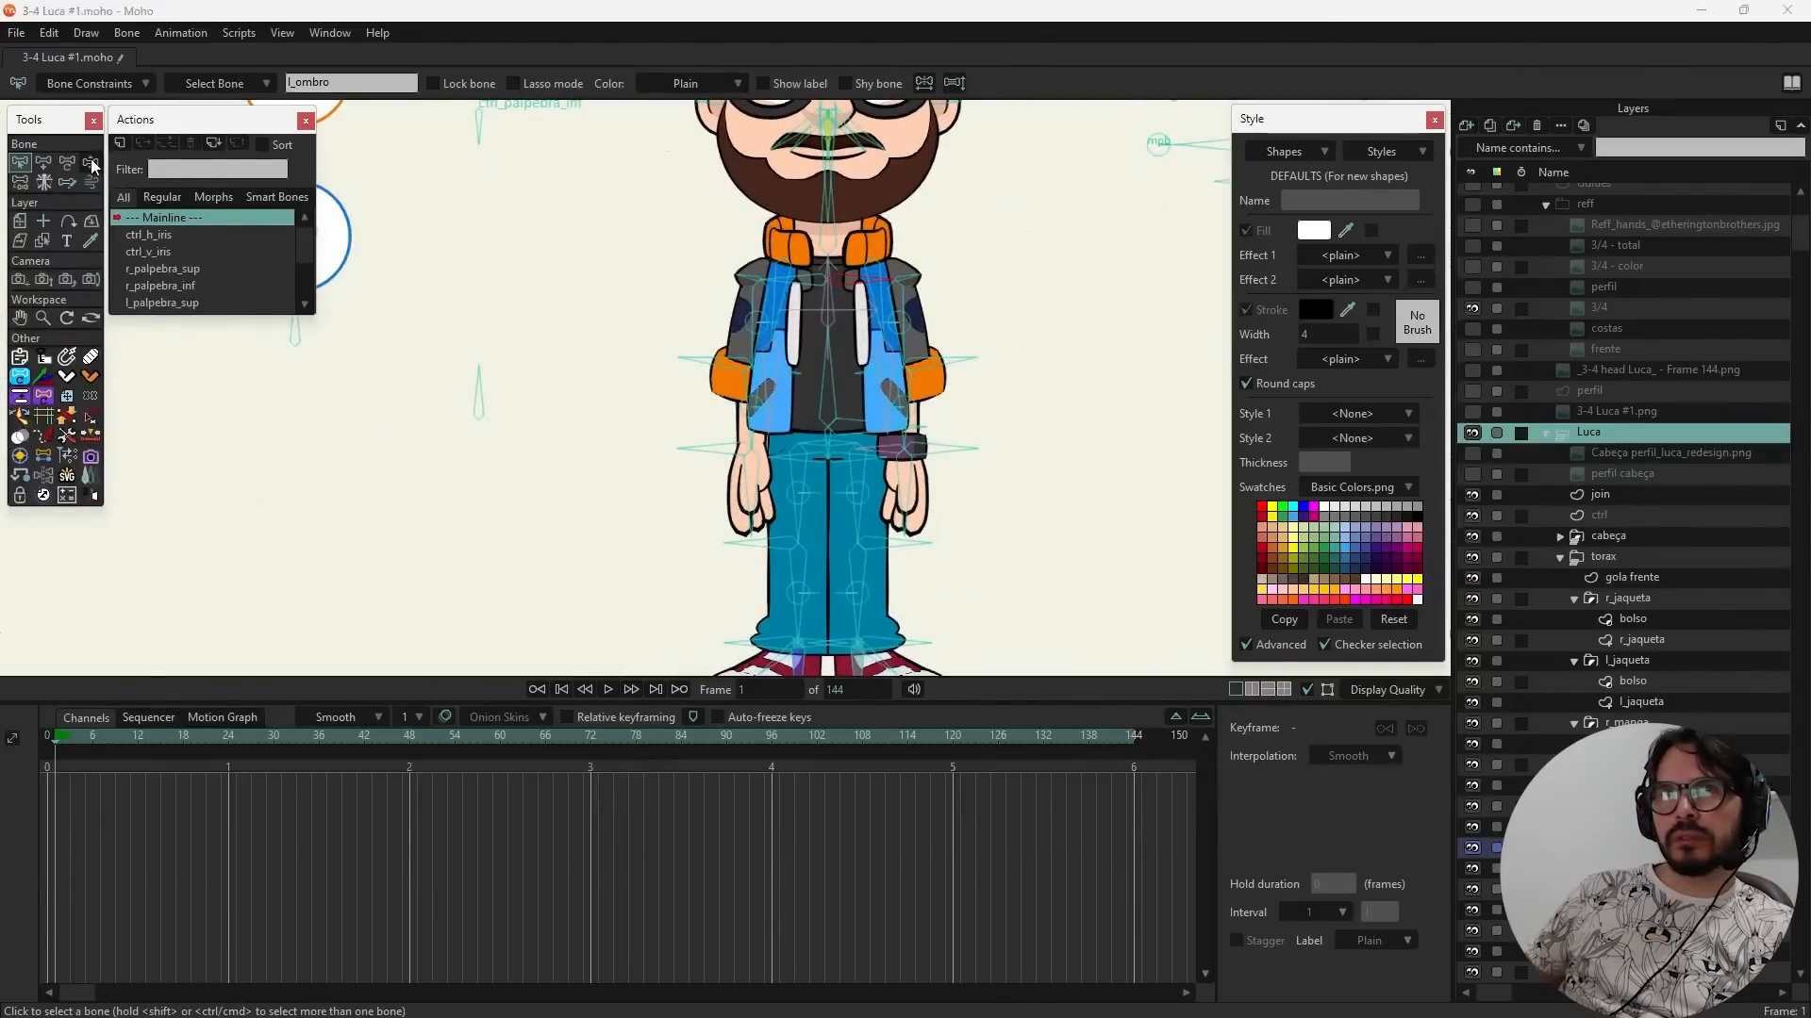
drag(477, 383, 429, 400)
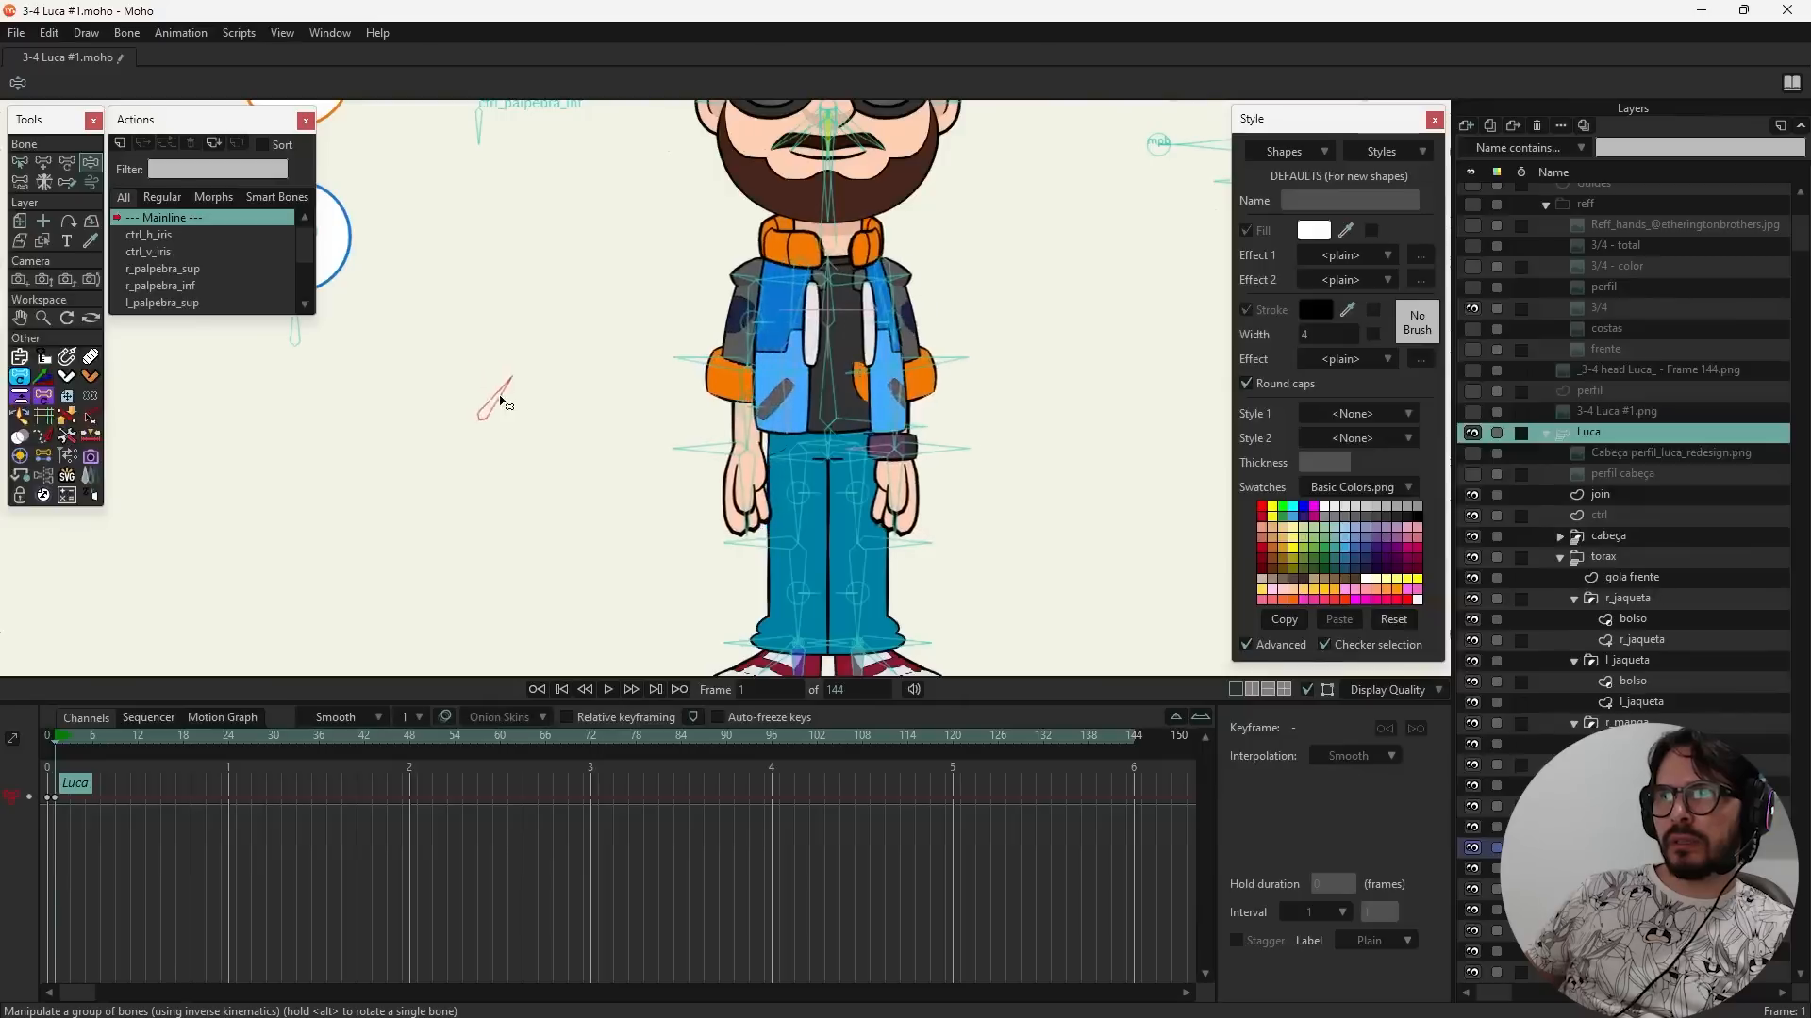
drag(454, 398, 488, 401)
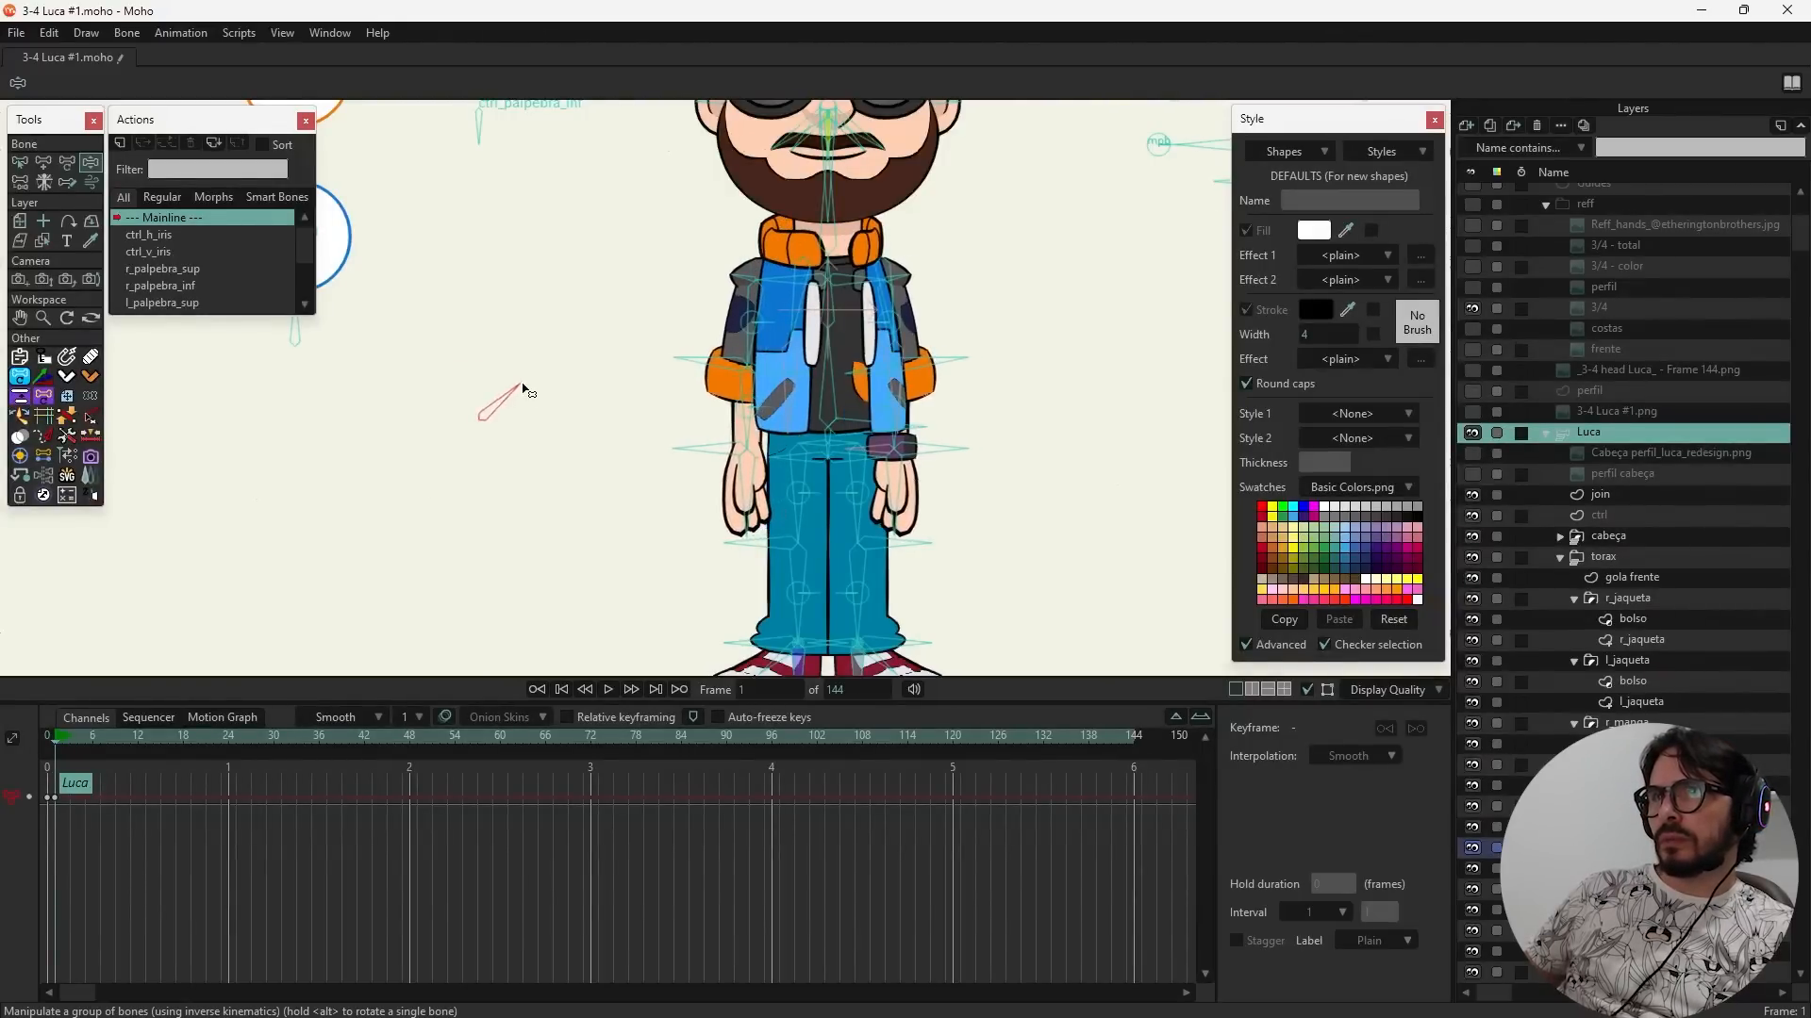
drag(482, 385, 524, 374)
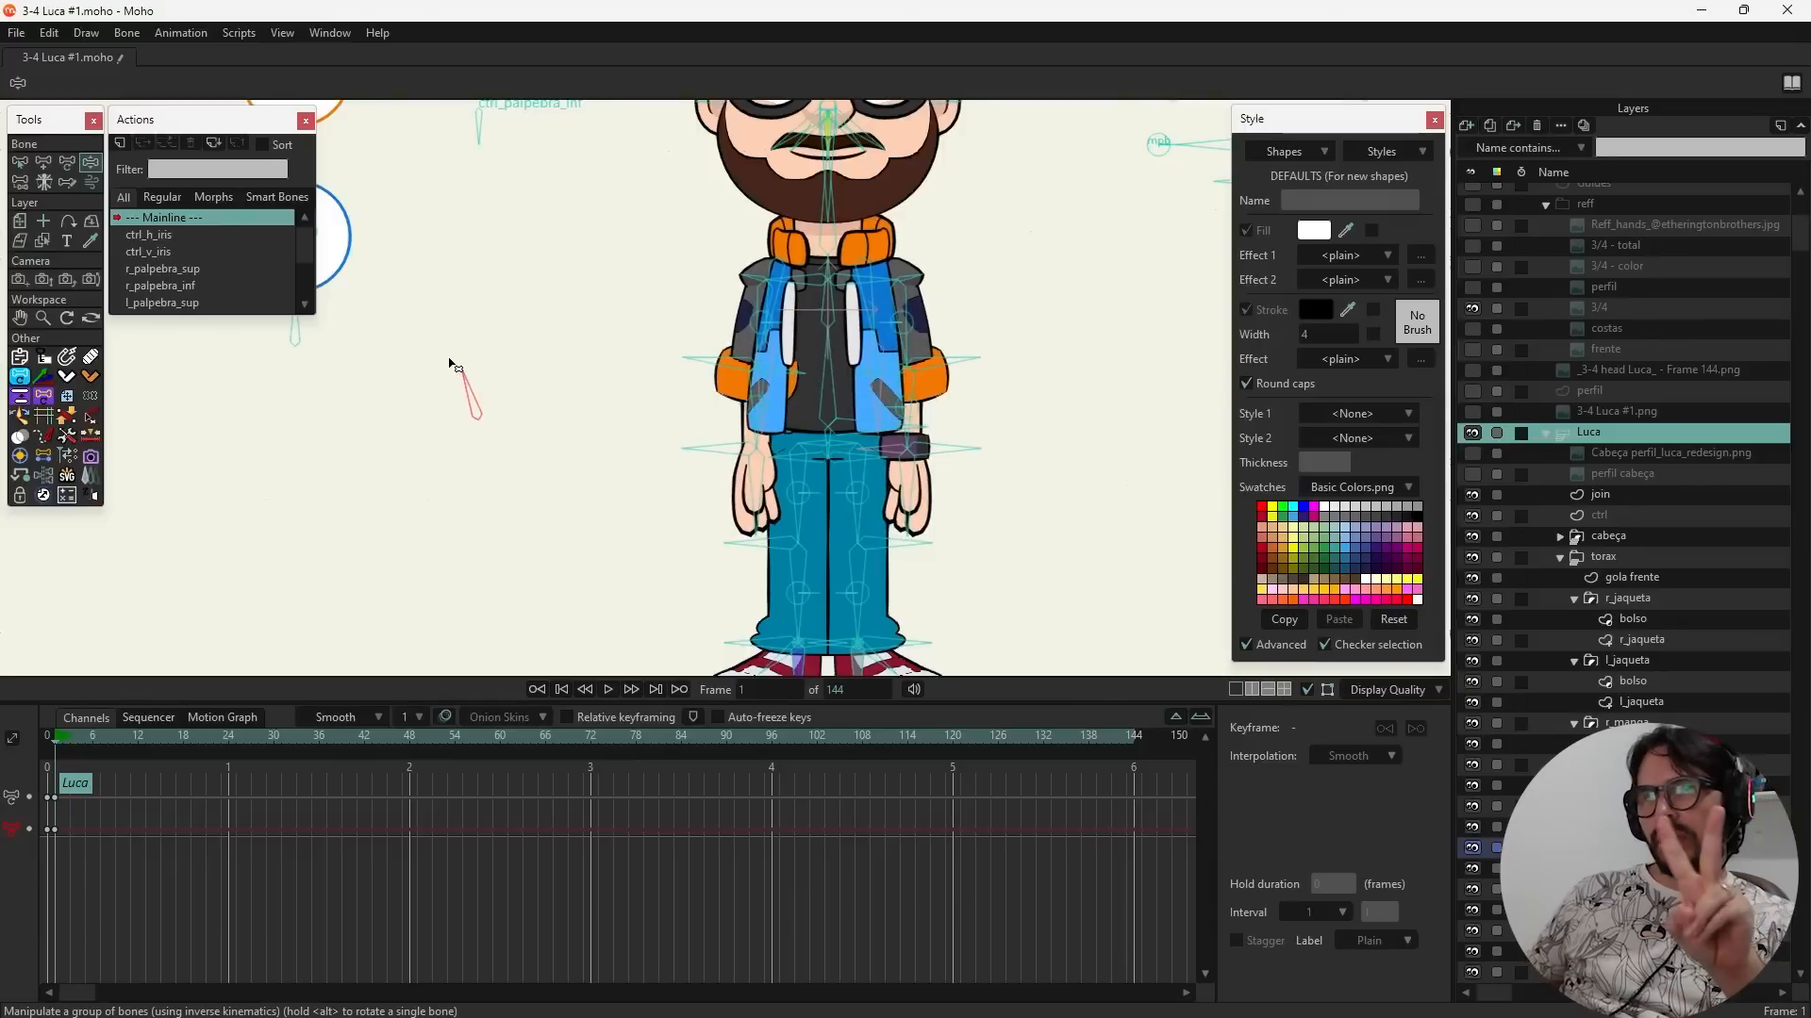